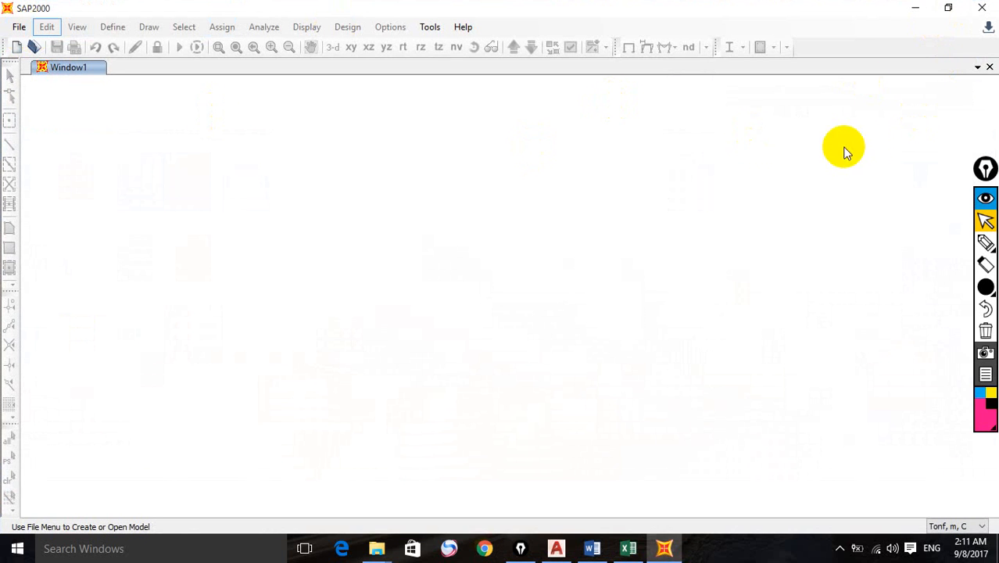
# Step: Close the on-screen pen toolbar and create a new blank model with default units Tonf, m, C
pyautogui.rightClick(520, 548)
pyautogui.click(485, 521)
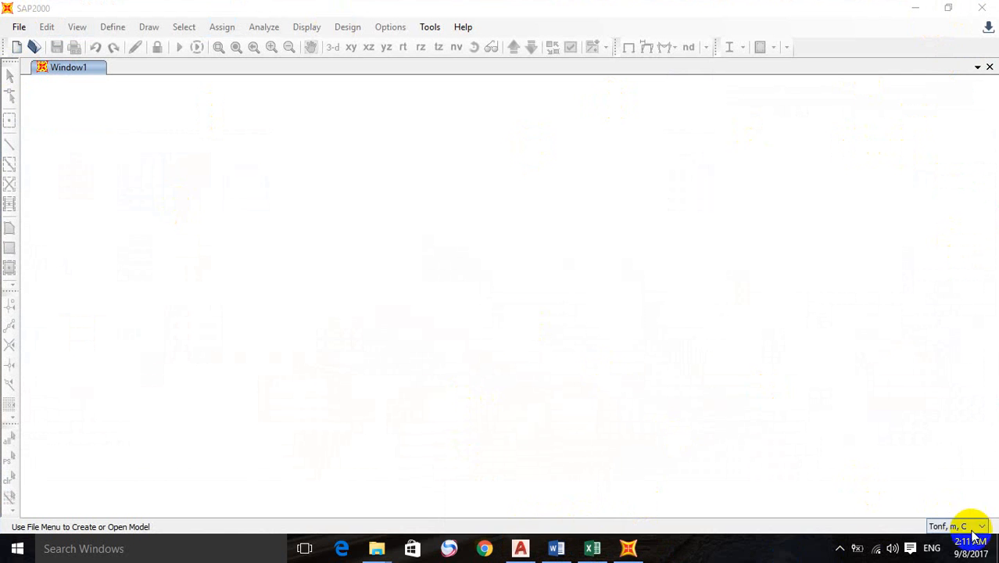
pyautogui.click(14, 28)
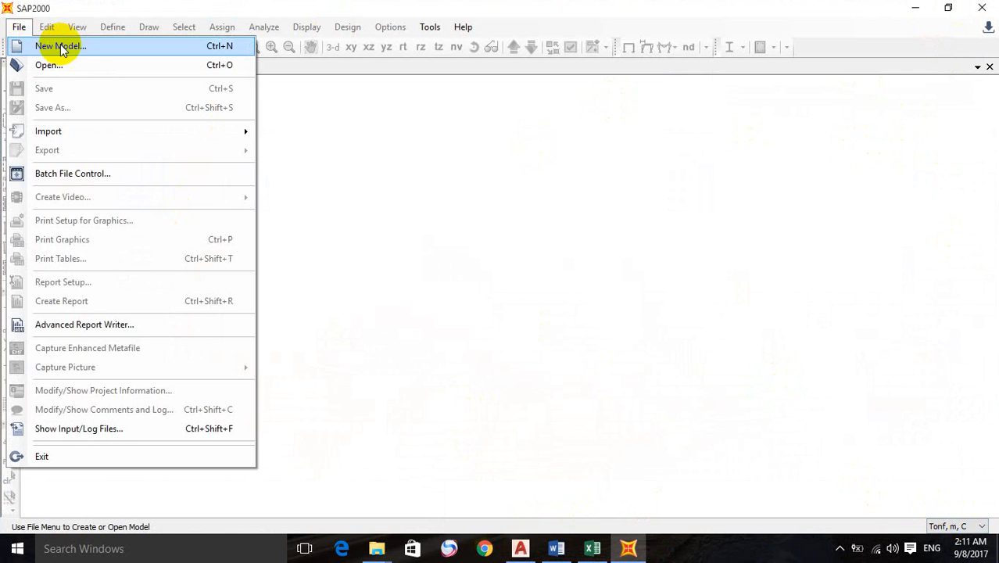
pyautogui.click(49, 43)
pyautogui.click(295, 228)
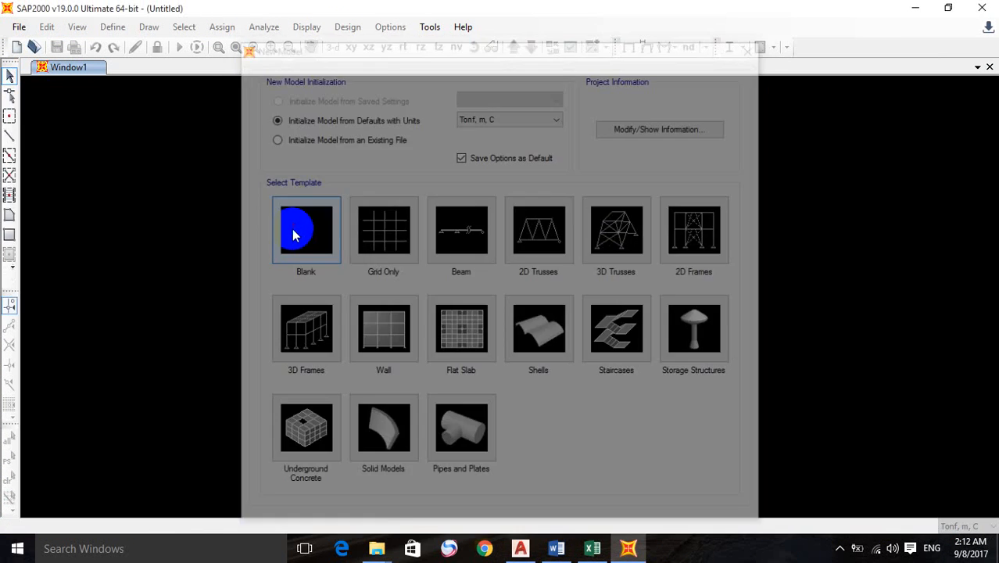
# Step: Close the extra view window and set the remaining view to the XZ plane
pyautogui.click(985, 65)
pyautogui.rightClick(504, 205)
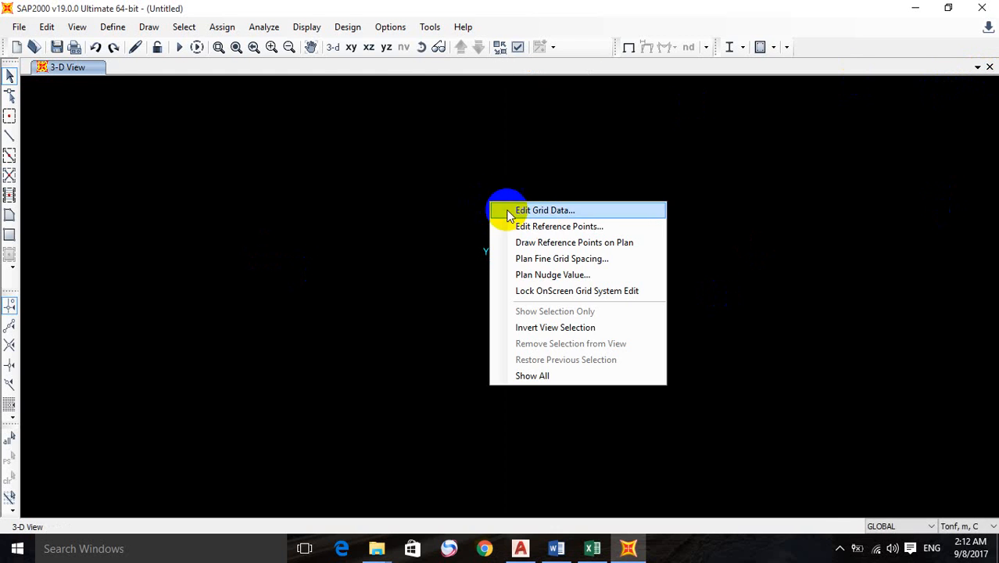
pyautogui.click(543, 172)
pyautogui.click(369, 48)
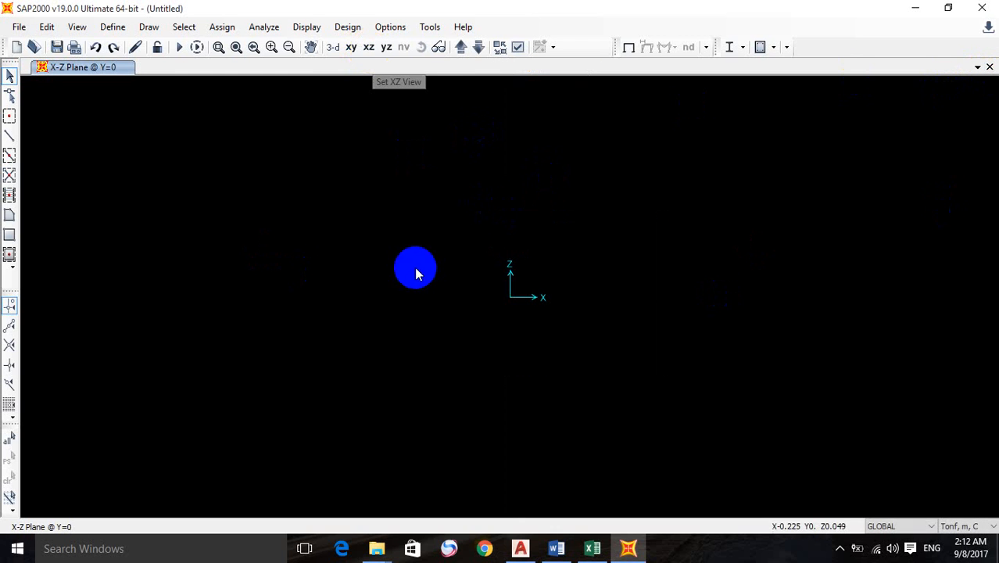
# Step: Open the grid data of the GLOBAL coordinate system for modification
pyautogui.rightClick(433, 191)
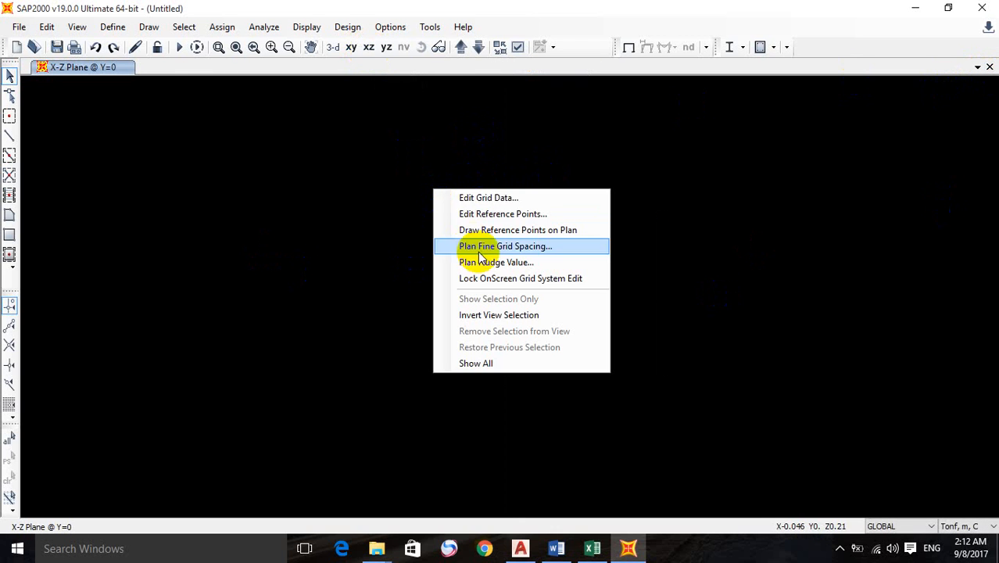
pyautogui.click(492, 199)
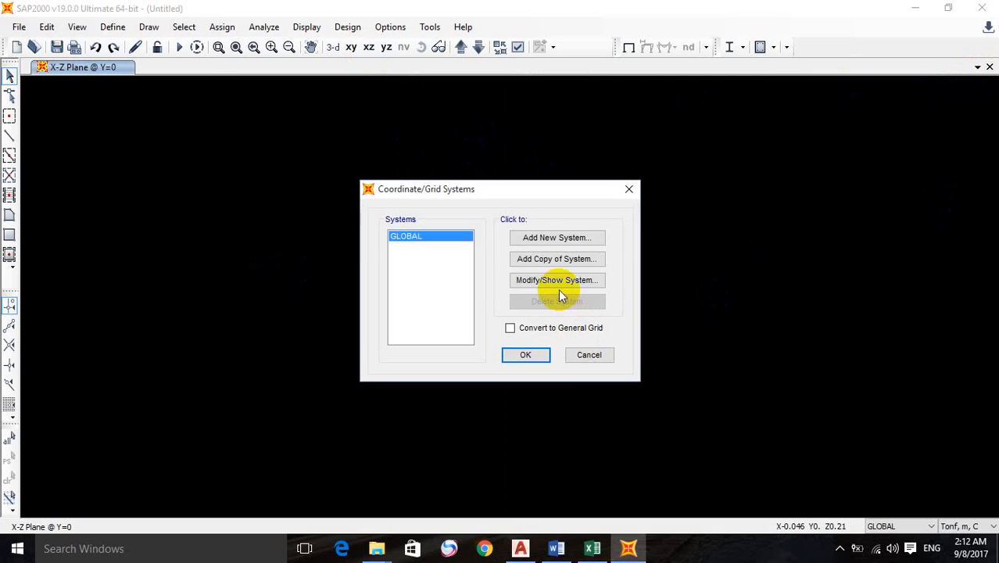
pyautogui.click(559, 282)
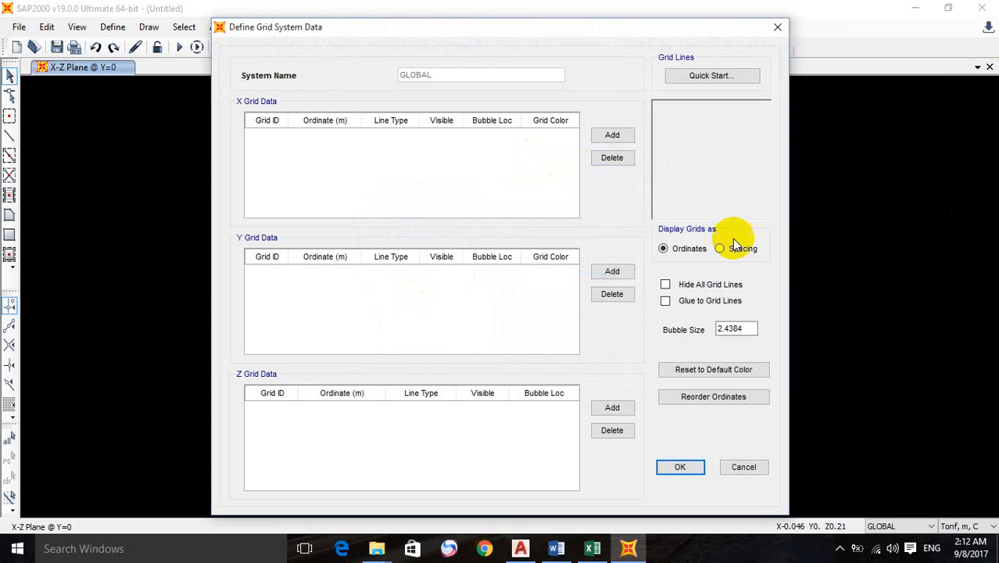
# Step: Add four X, three Y and four Z grid lines to the GLOBAL grid system
pyautogui.click(612, 136)
pyautogui.click(612, 136)
pyautogui.click(612, 136)
pyautogui.click(612, 136)
pyautogui.click(612, 271)
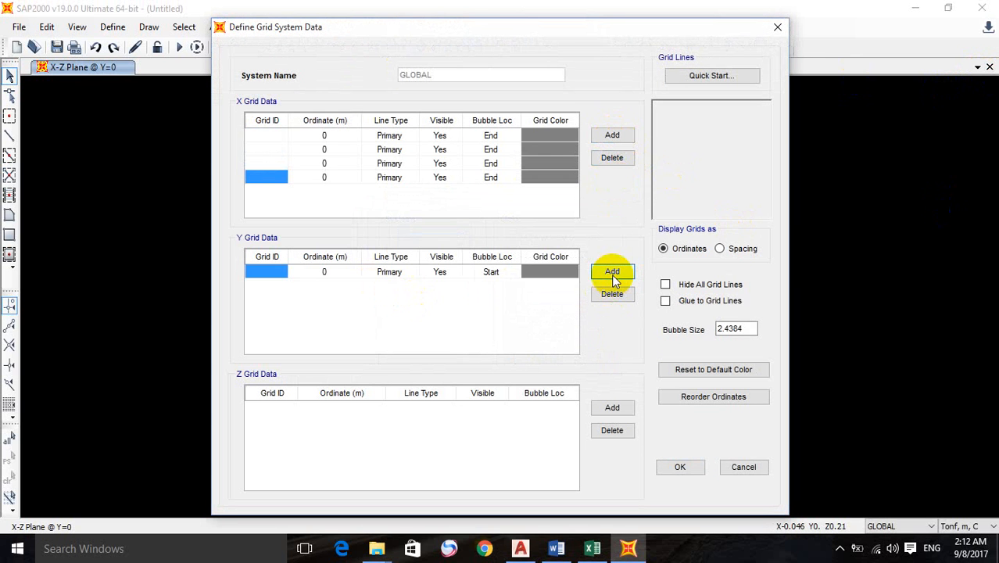
pyautogui.click(612, 271)
pyautogui.click(612, 271)
pyautogui.click(612, 407)
pyautogui.click(612, 407)
pyautogui.click(612, 407)
pyautogui.click(612, 407)
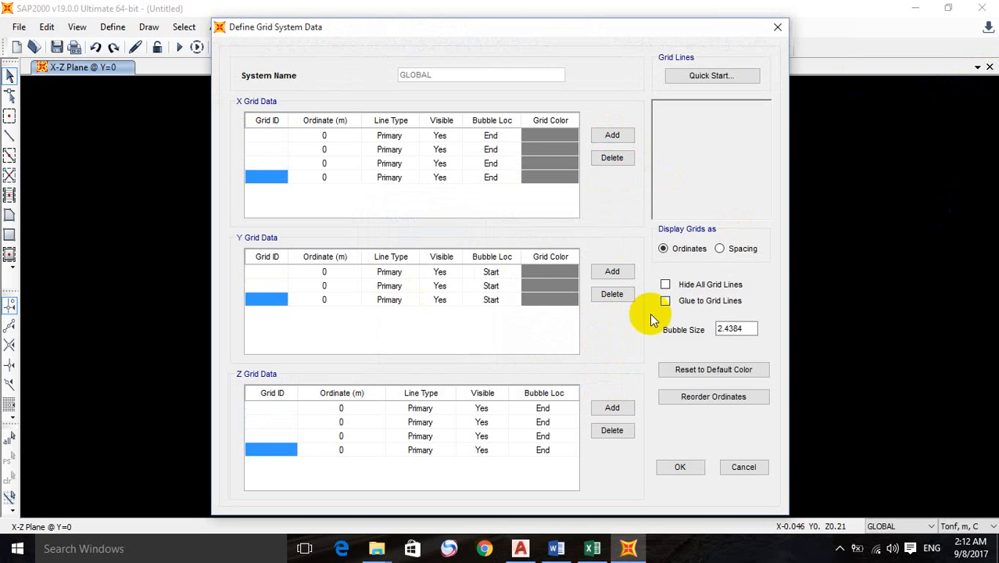
# Step: Display the grids as spacing and add four more grid lines each in the X and Z directions
pyautogui.click(721, 248)
pyautogui.click(614, 138)
pyautogui.click(614, 137)
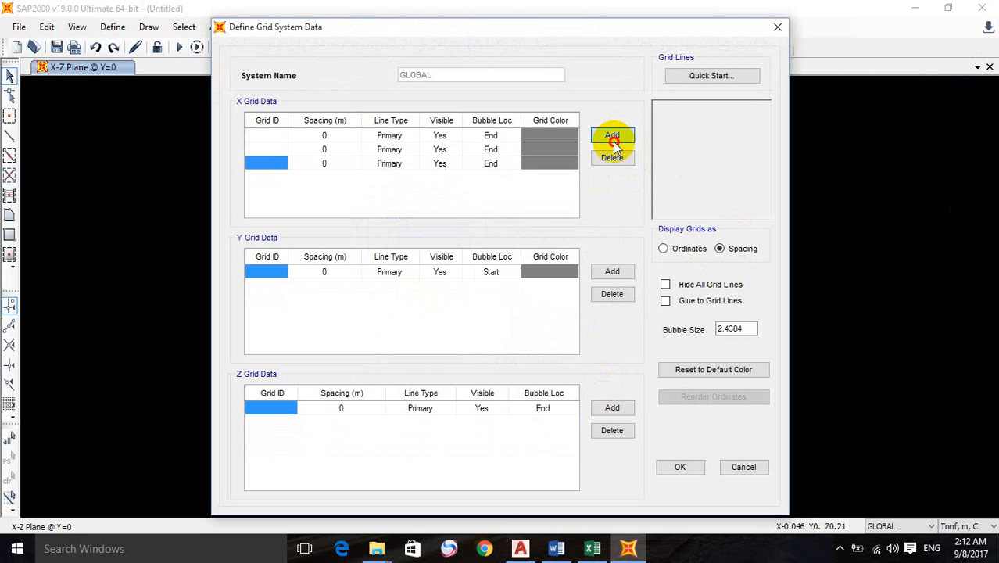
pyautogui.click(614, 137)
pyautogui.click(614, 138)
pyautogui.click(616, 408)
pyautogui.click(615, 409)
pyautogui.click(614, 409)
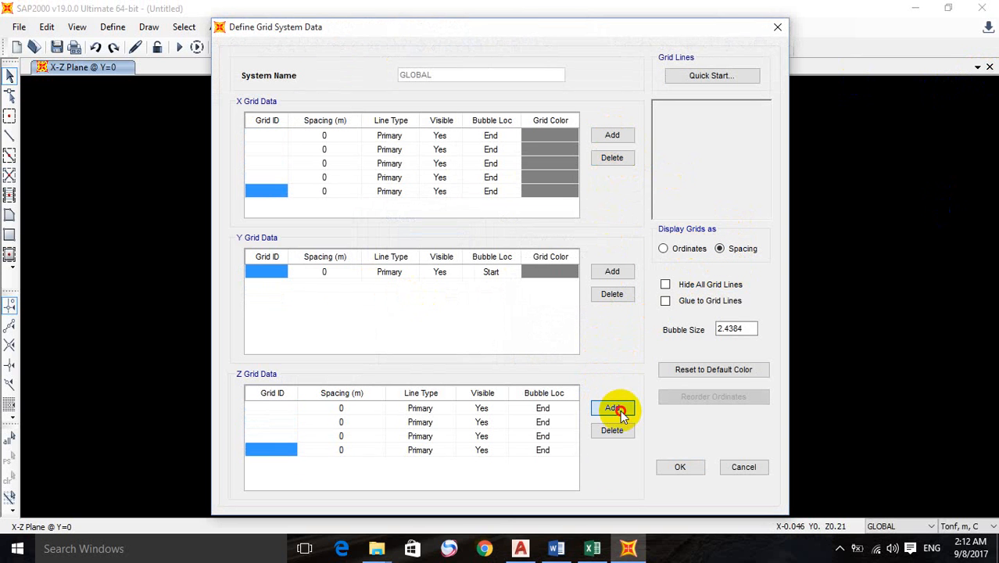
pyautogui.click(614, 409)
# Step: Switch to AutoCAD and examine the span and height dimensions of the two-bay frame in the general layout drawing
pyautogui.click(592, 548)
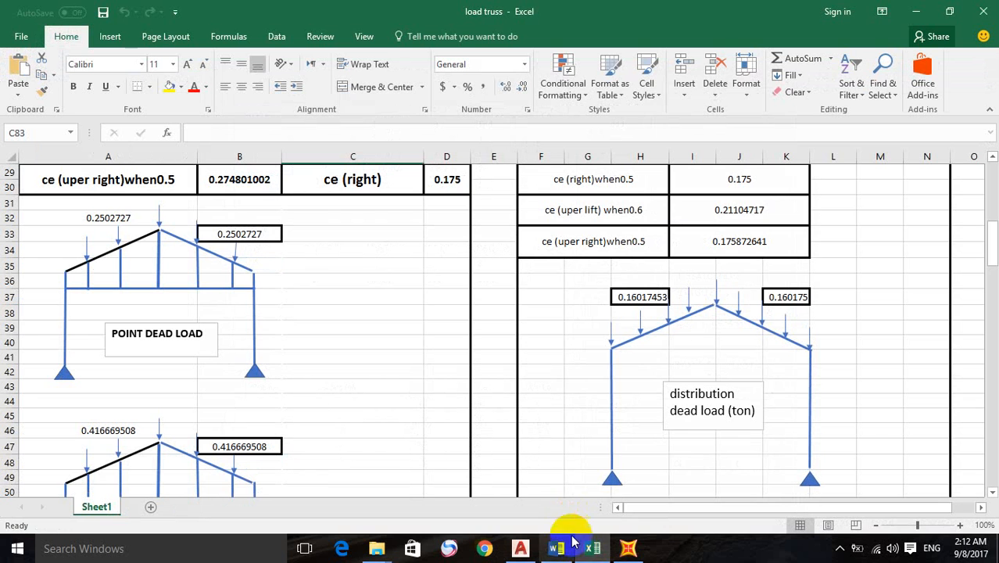
pyautogui.click(917, 17)
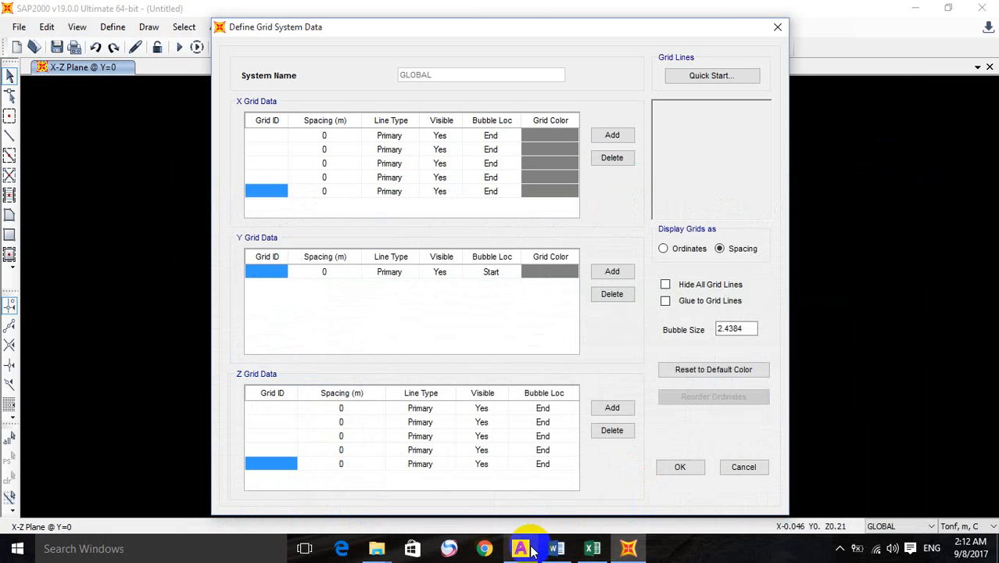
pyautogui.click(520, 548)
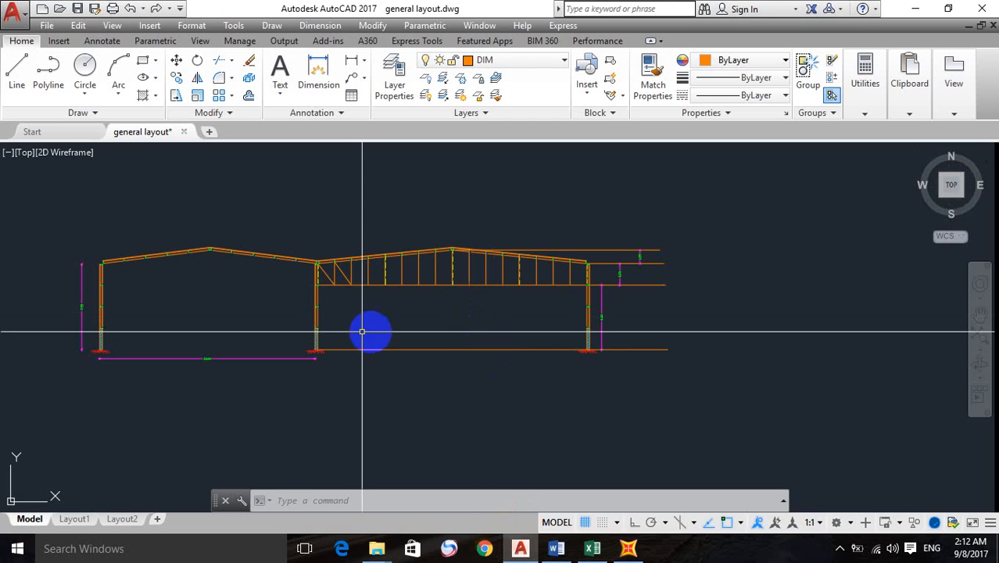
pyautogui.moveTo(350, 327); pyautogui.dragTo(517, 279, button='middle')
pyautogui.scroll(6, 348, 291)
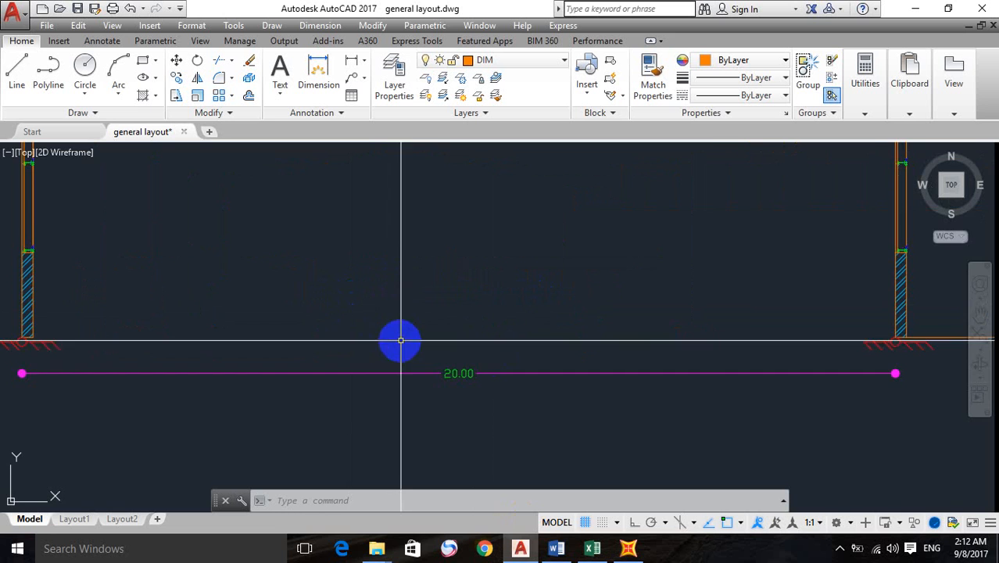
pyautogui.scroll(-2, 402, 340)
pyautogui.moveTo(392, 252); pyautogui.dragTo(397, 401, button='middle')
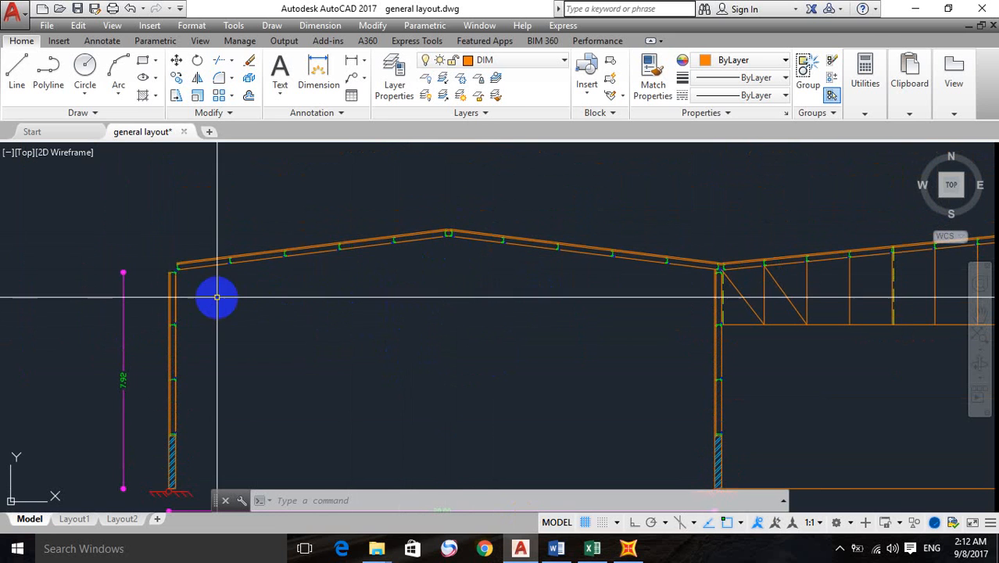
pyautogui.scroll(-2, 430, 308)
pyautogui.moveTo(430, 308)
pyautogui.mouseDown(button='middle')
pyautogui.moveTo(435, 227)
pyautogui.moveTo(419, 268)
pyautogui.moveTo(297, 248)
pyautogui.mouseUp(button='middle')
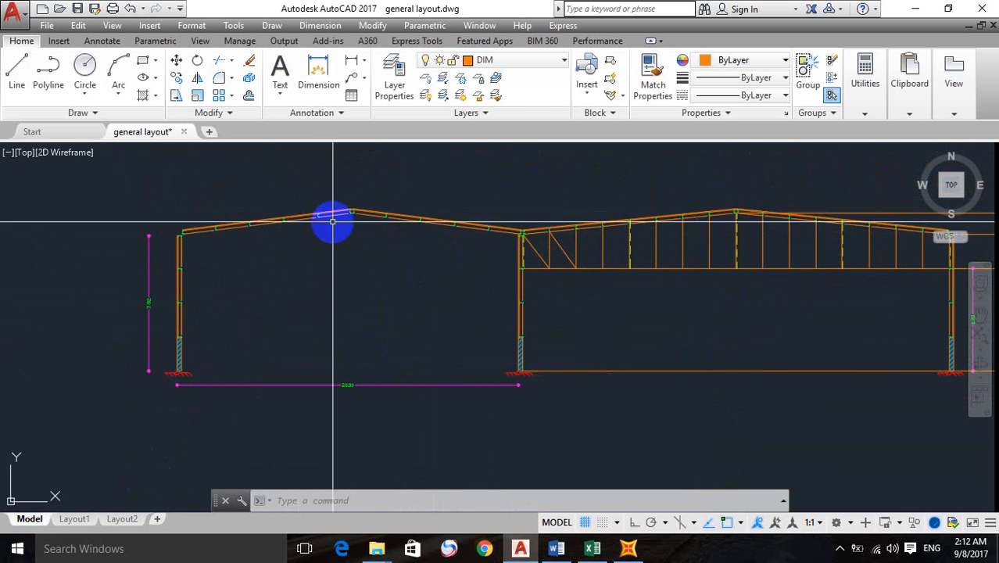
pyautogui.scroll(2, 335, 219)
pyautogui.moveTo(366, 264); pyautogui.dragTo(134, 256, button='middle')
pyautogui.scroll(-4, 661, 261)
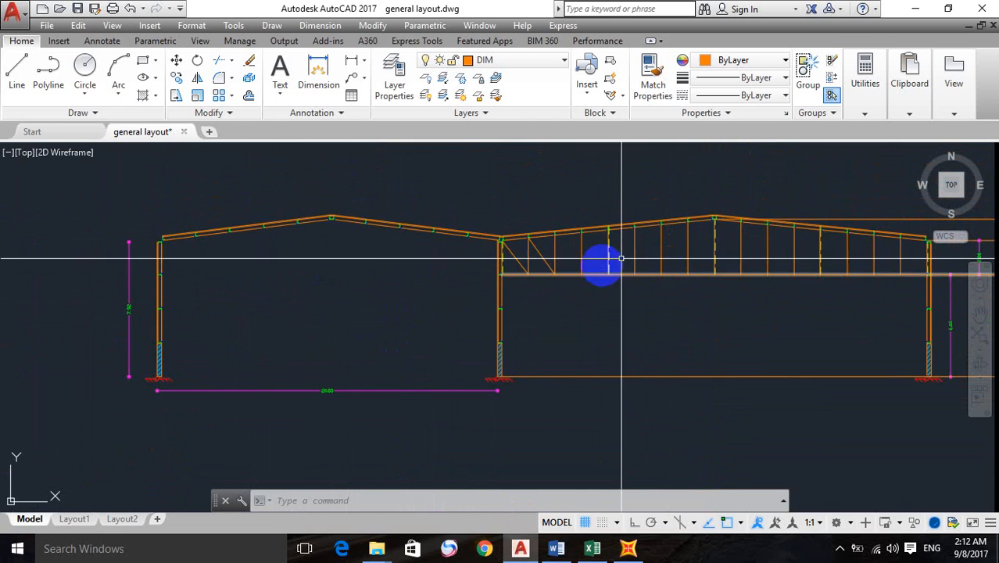
pyautogui.moveTo(627, 269); pyautogui.dragTo(590, 246, button='middle')
pyautogui.scroll(10, 461, 299)
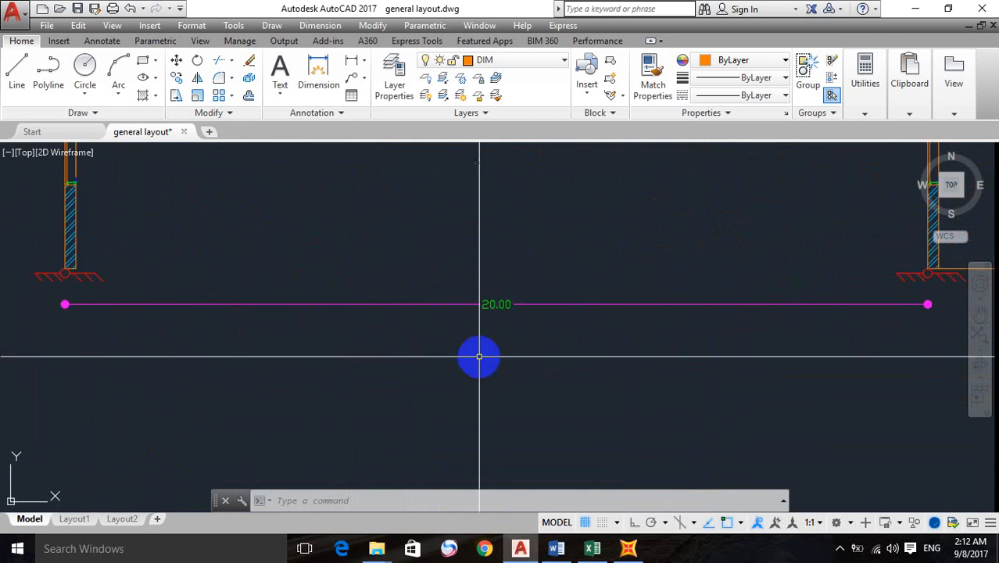
pyautogui.scroll(-8, 71, 305)
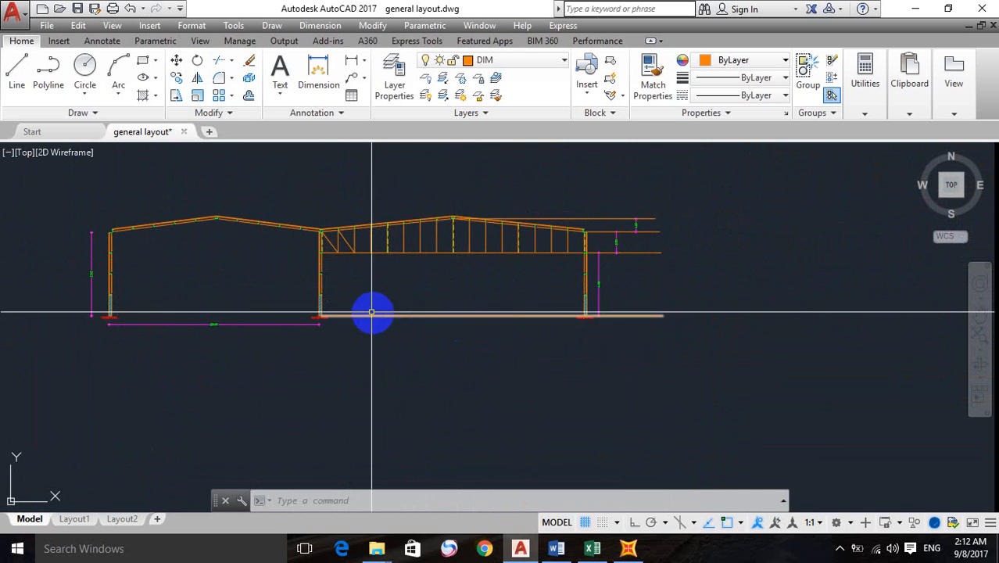
pyautogui.moveTo(359, 303); pyautogui.dragTo(442, 297, button='middle')
pyautogui.scroll(2, 289, 319)
pyautogui.moveTo(290, 319); pyautogui.dragTo(377, 308, button='middle')
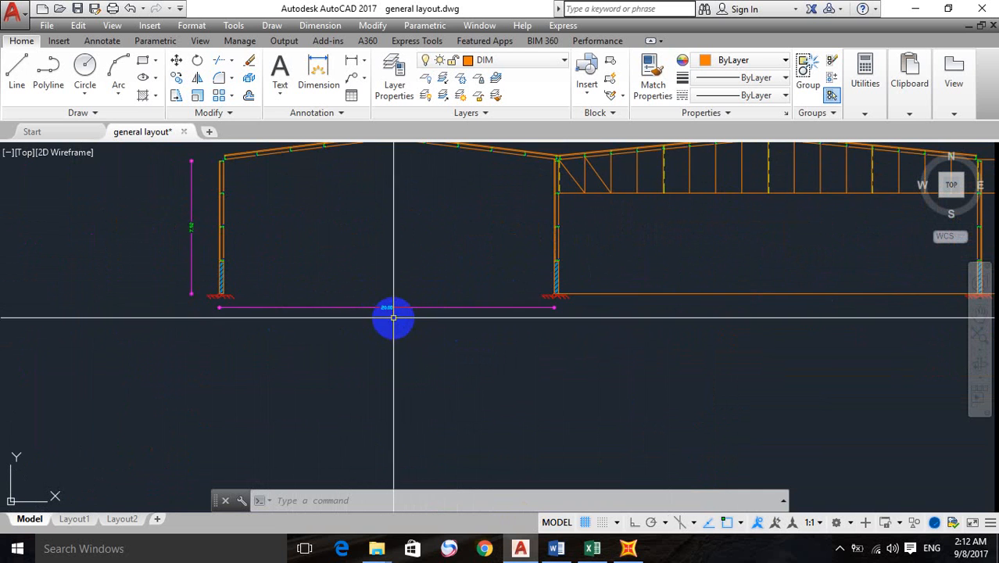
pyautogui.moveTo(359, 200); pyautogui.dragTo(350, 252, button='middle')
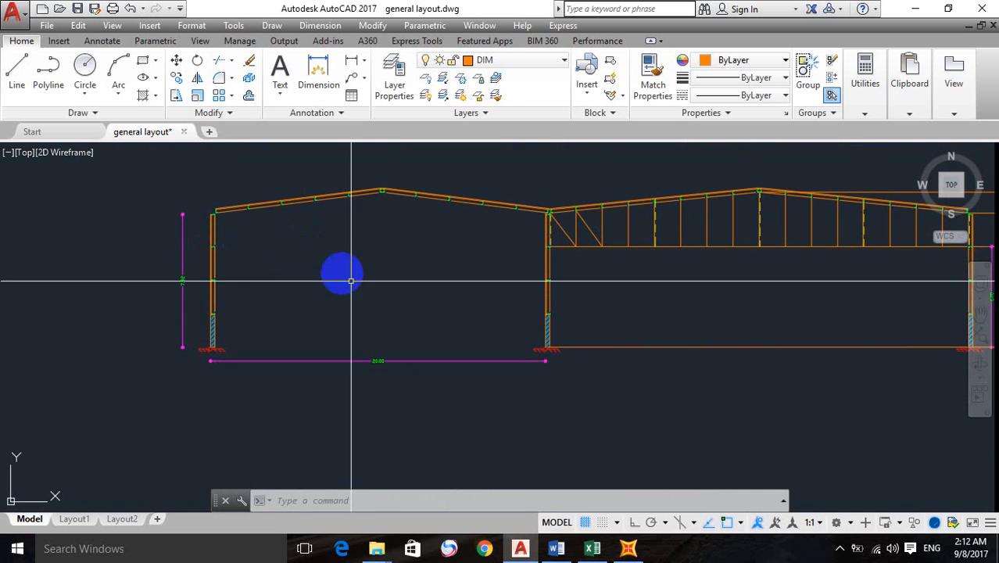
pyautogui.moveTo(491, 301); pyautogui.dragTo(151, 309, button='middle')
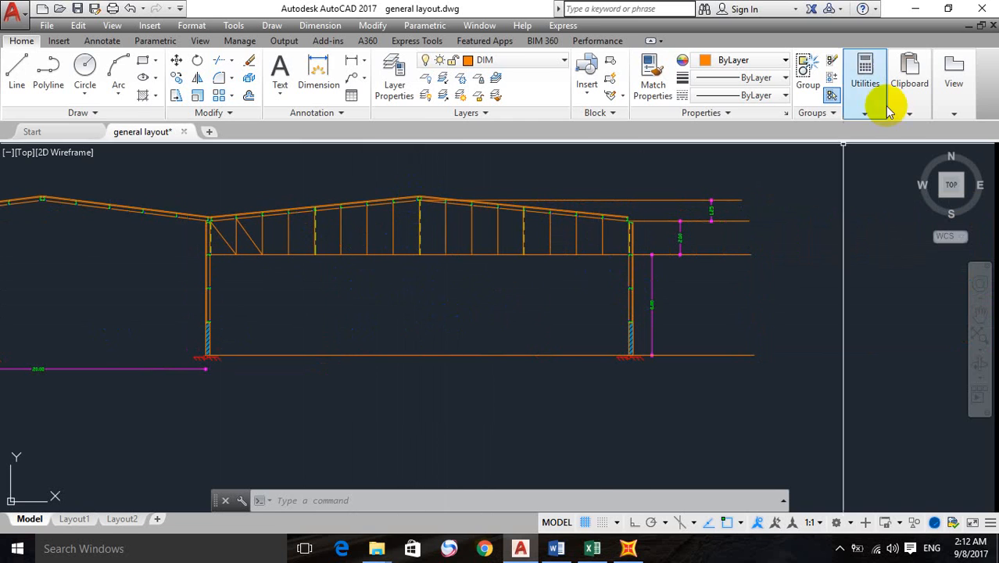
pyautogui.click(915, 7)
# Step: Set the first four X grid spacings to 10, 10, 12.5 and 12.5 m
pyautogui.click(344, 135)
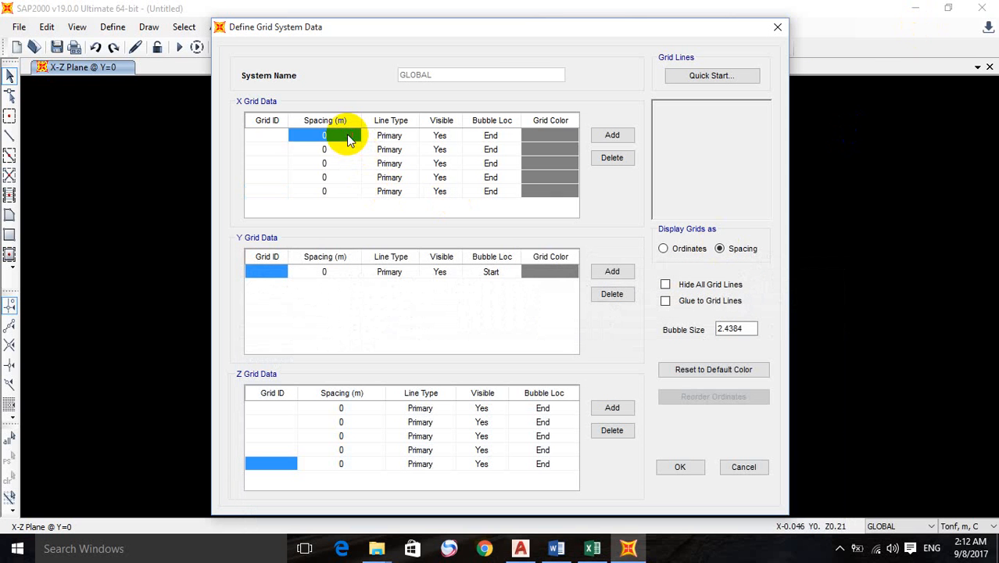
pyautogui.click(349, 135)
pyautogui.write('10')
pyautogui.press('Return')
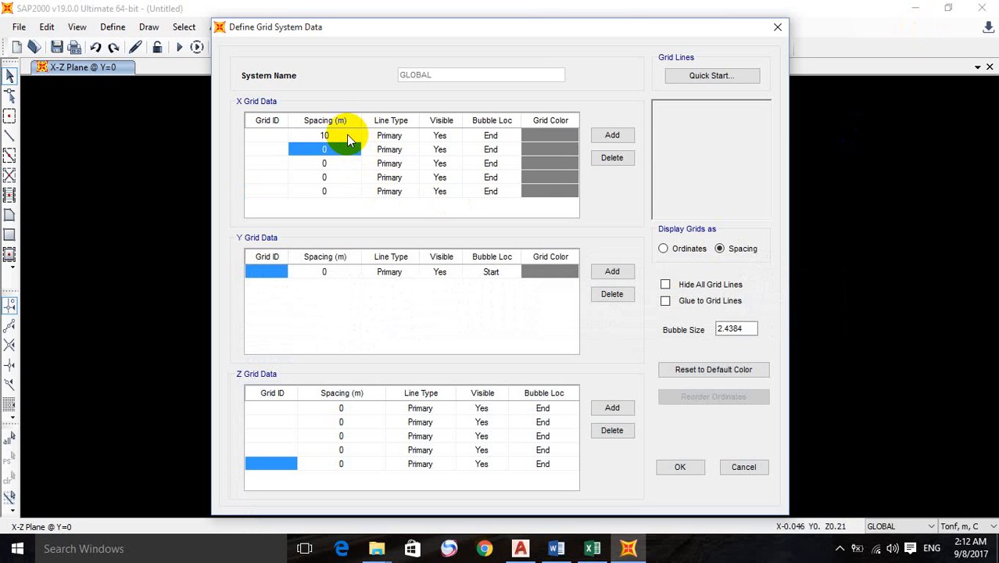
pyautogui.write('10')
pyautogui.press('Return')
pyautogui.write('12.5')
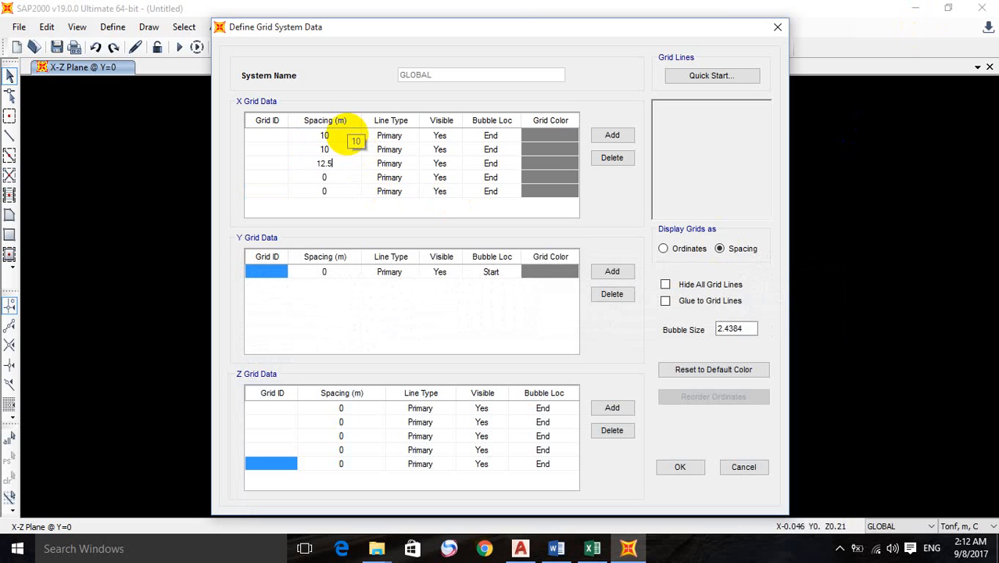
pyautogui.press('Return')
pyautogui.write('12.5')
# Step: Check the frame heights in the AutoCAD drawing and set the first three Z grid spacings to 6, 2 and 1.25 m
pyautogui.click(349, 407)
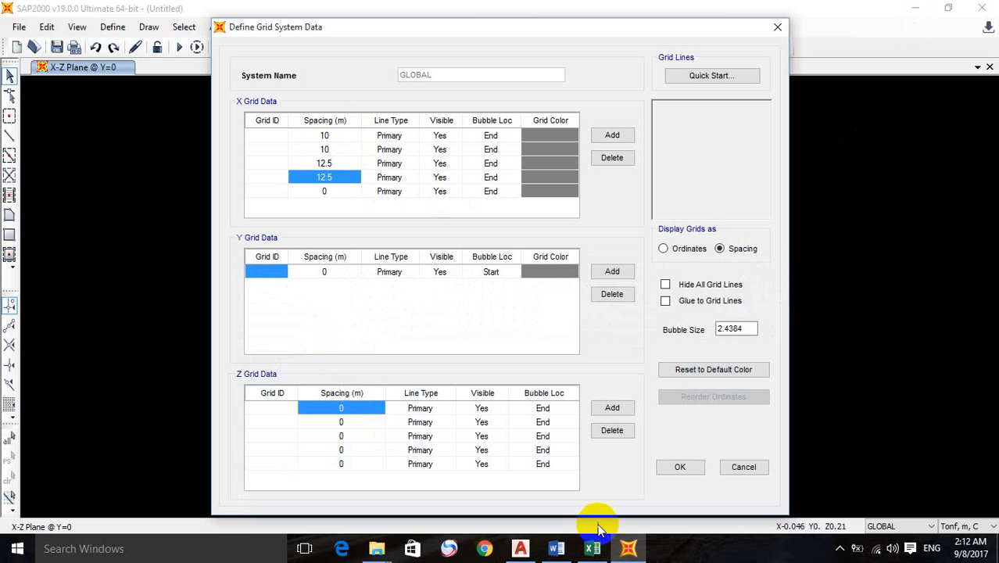
pyautogui.click(525, 549)
pyautogui.scroll(2, 647, 264)
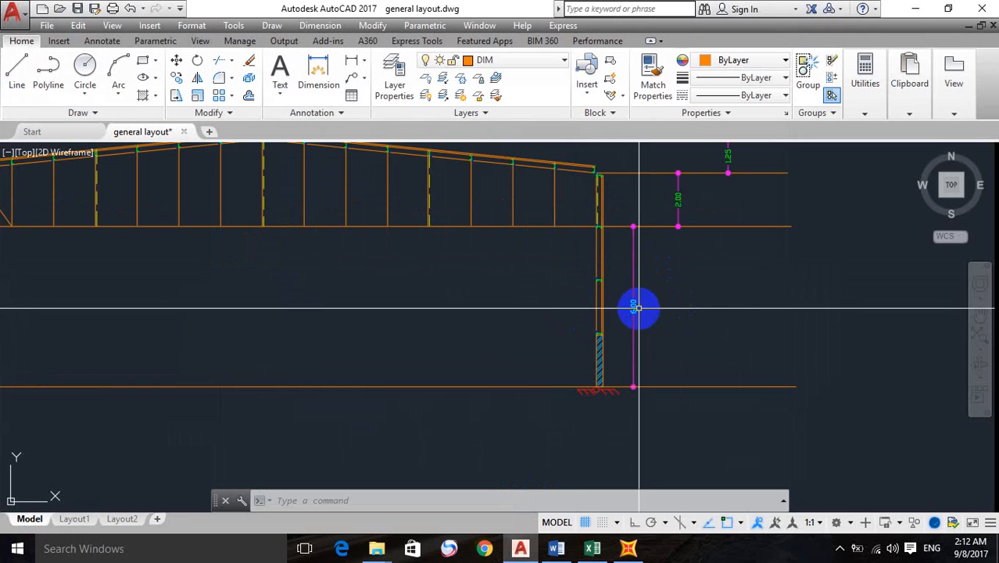
pyautogui.click(915, 9)
pyautogui.write('6')
pyautogui.press('Return')
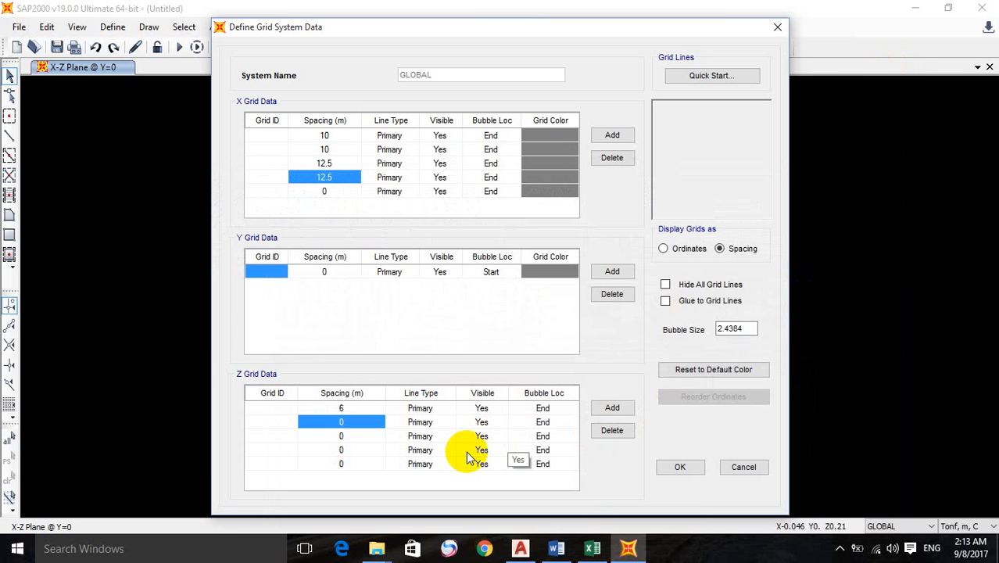
pyautogui.write('2')
pyautogui.press('Return')
pyautogui.write('1.25')
pyautogui.press('Return')
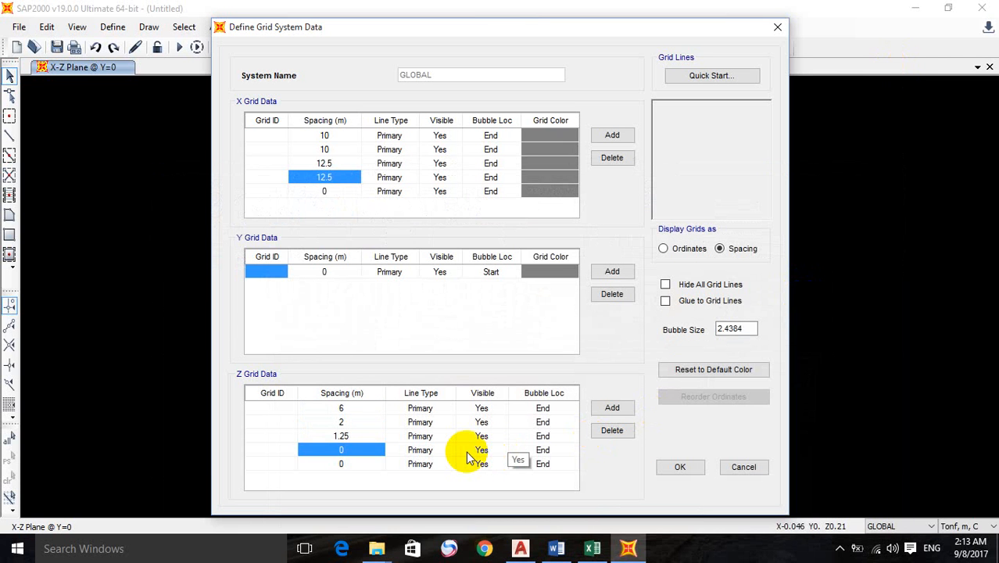
# Step: Delete the surplus Z grid line, then accept the grid system and show it in the XZ plane
pyautogui.click(609, 430)
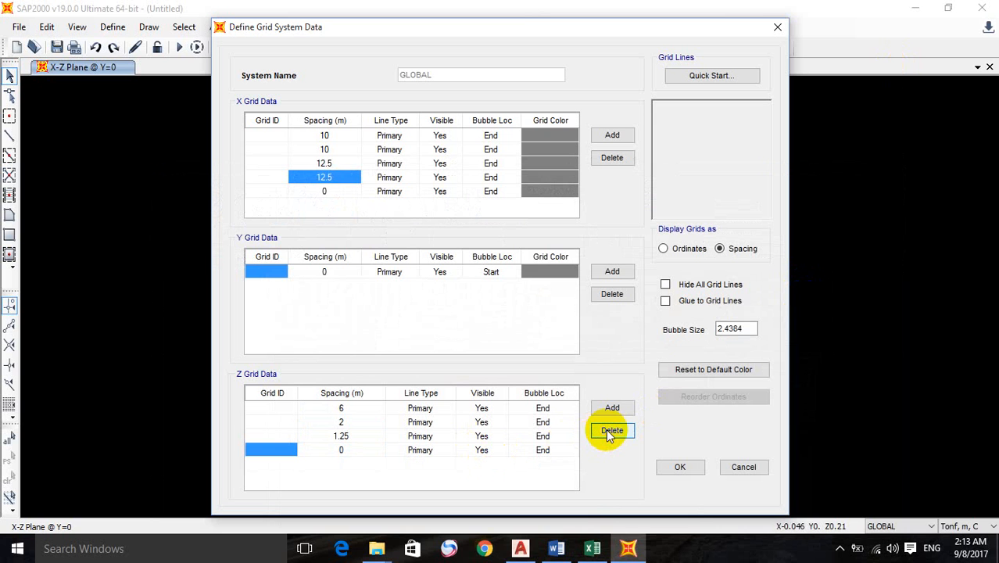
pyautogui.click(683, 467)
pyautogui.click(525, 355)
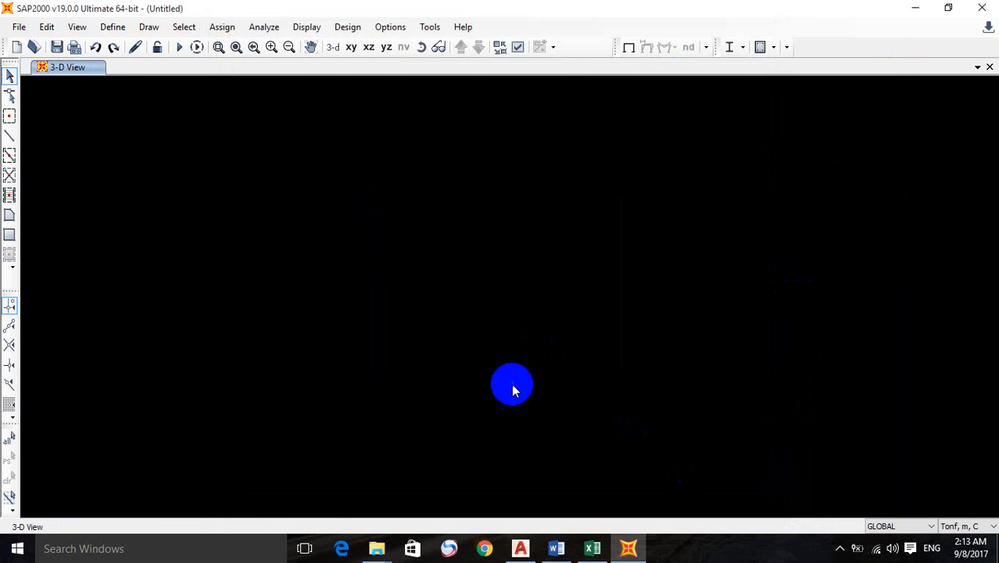
pyautogui.click(368, 48)
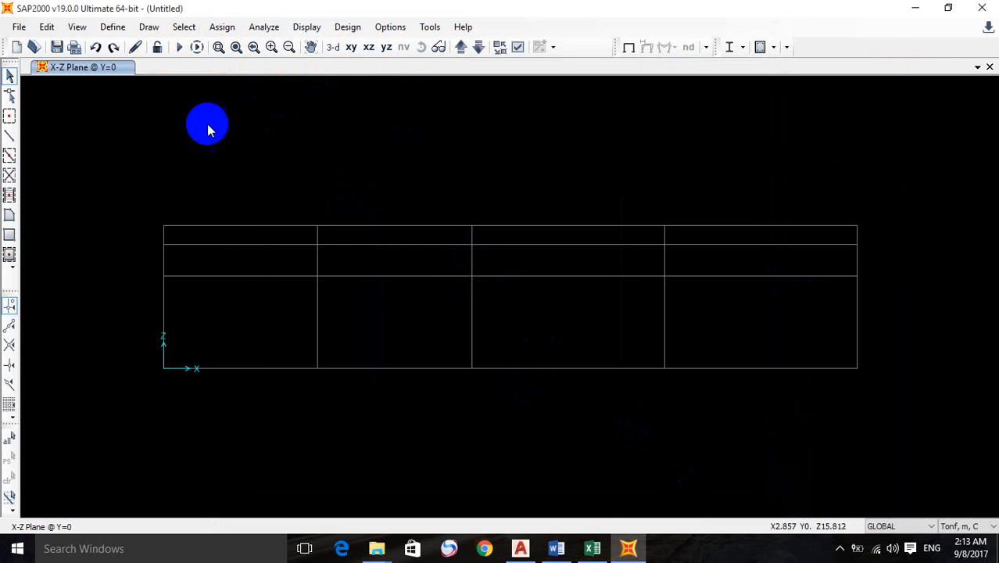
# Step: Add a new steel I/wide flange frame section and name it "col"
pyautogui.click(113, 28)
pyautogui.moveTo(160, 68)
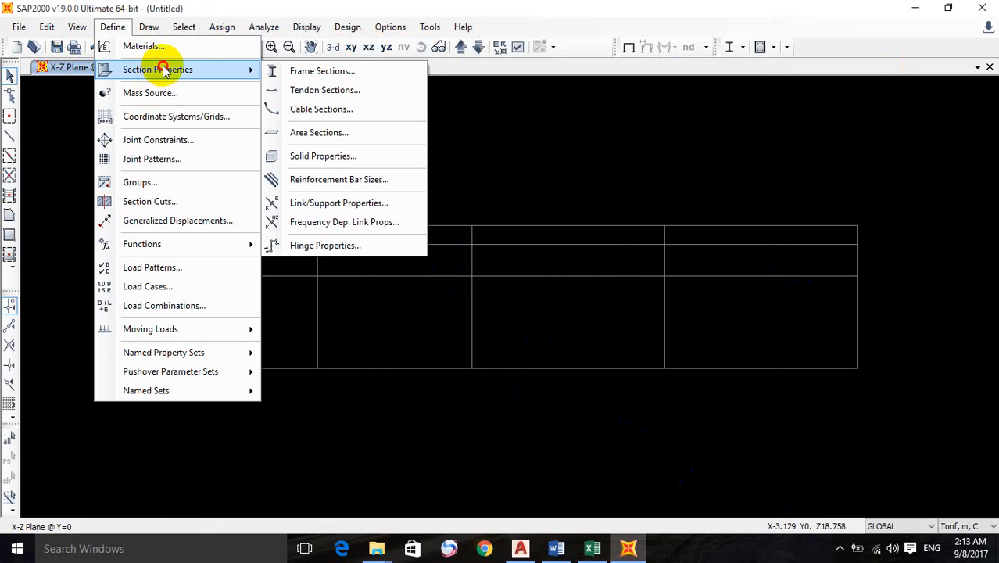
pyautogui.click(297, 70)
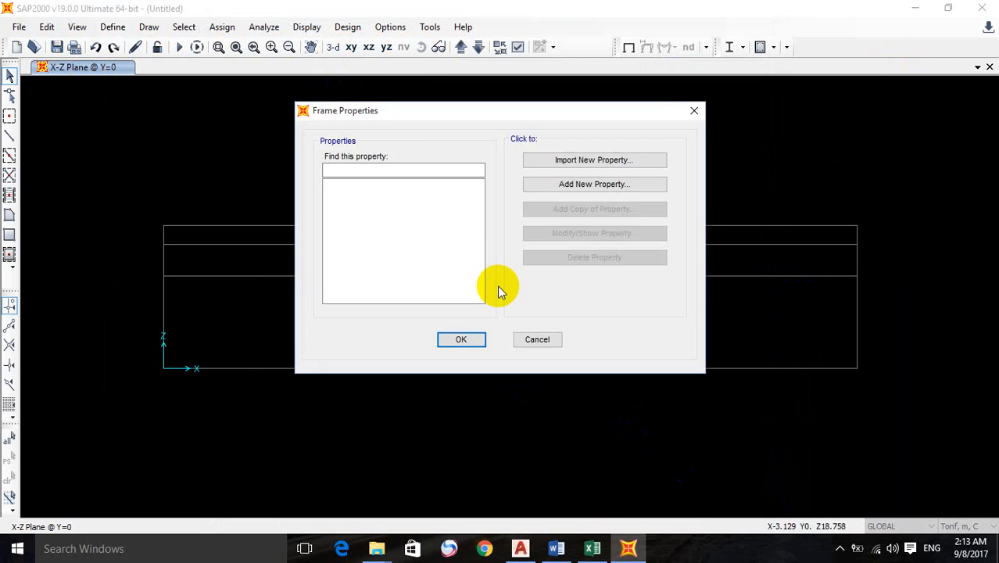
pyautogui.click(582, 182)
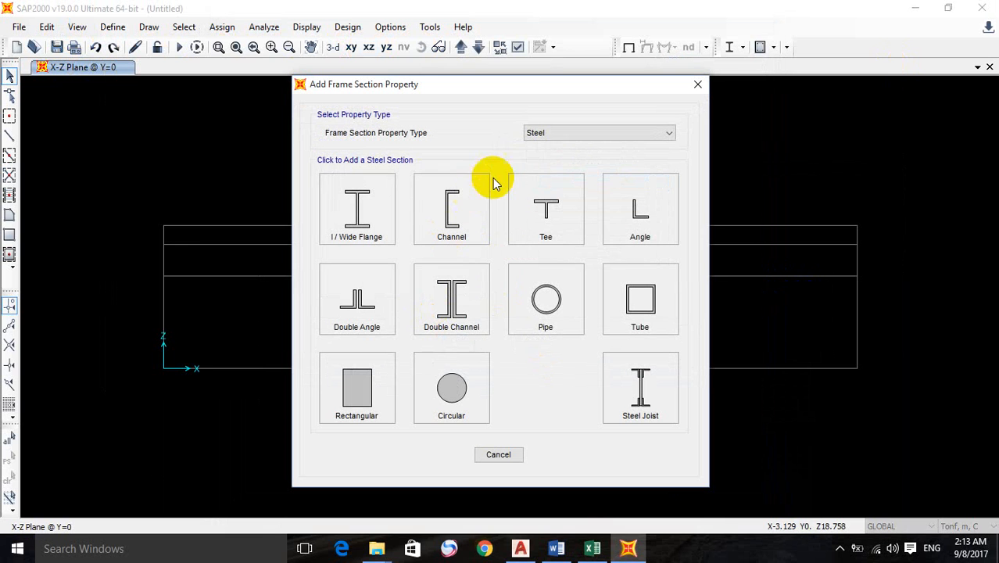
pyautogui.click(363, 210)
pyautogui.moveTo(444, 144); pyautogui.dragTo(380, 145)
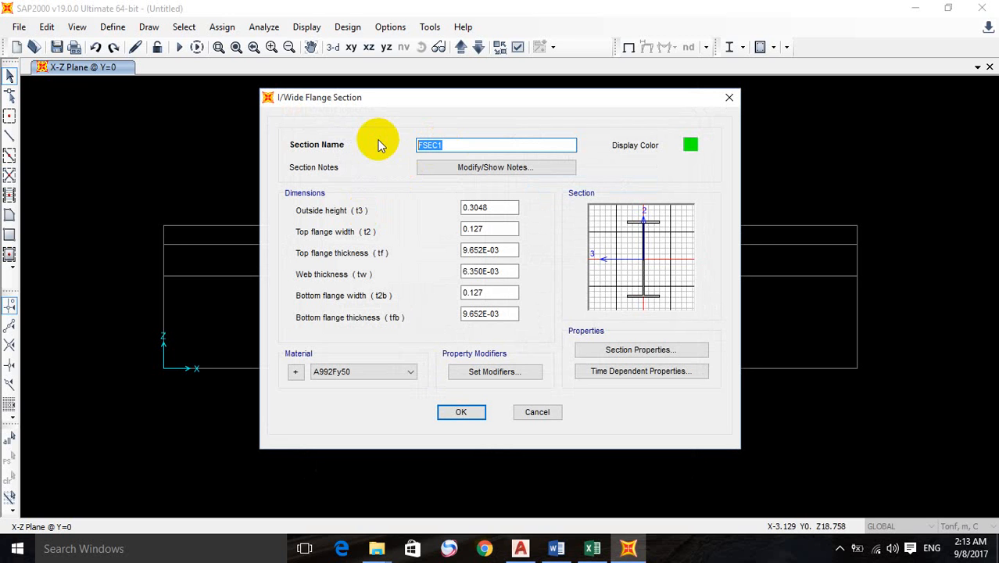
pyautogui.moveTo(500, 207); pyautogui.dragTo(408, 206)
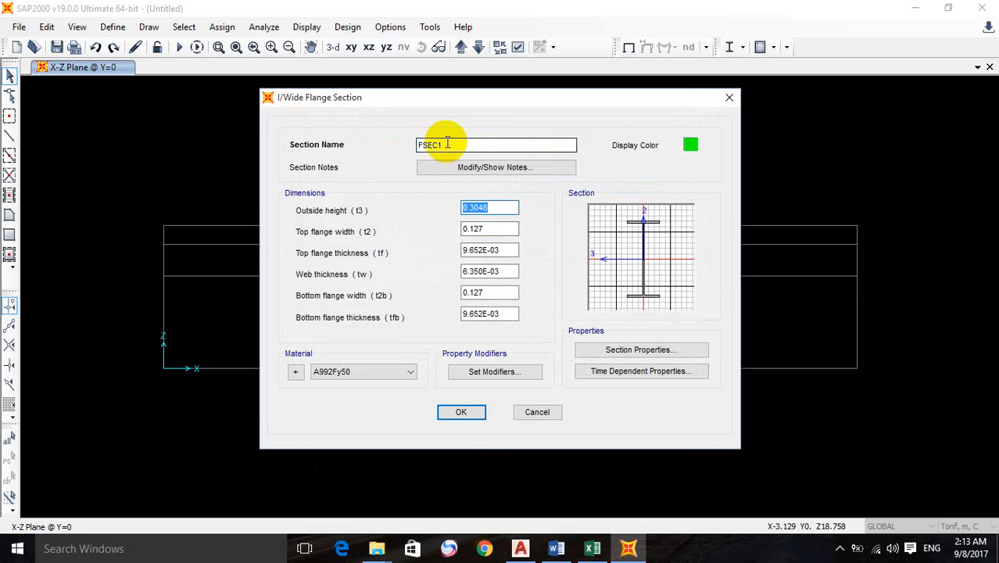
pyautogui.moveTo(447, 144); pyautogui.dragTo(360, 144)
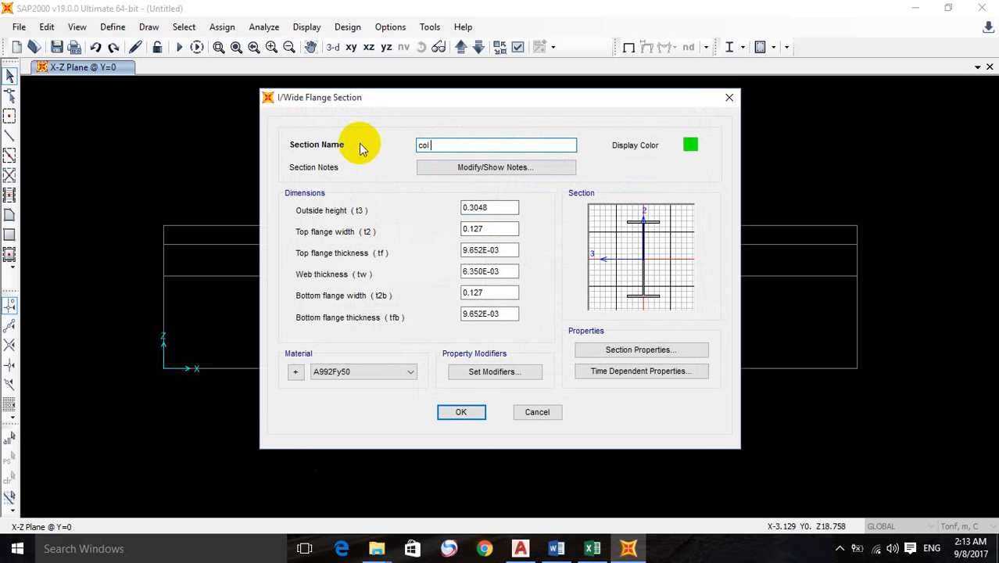
# Step: Switch to AutoCAD, examine the columns and both bays of the frame layout, and return to the column section definition in SAP2000
pyautogui.click(520, 549)
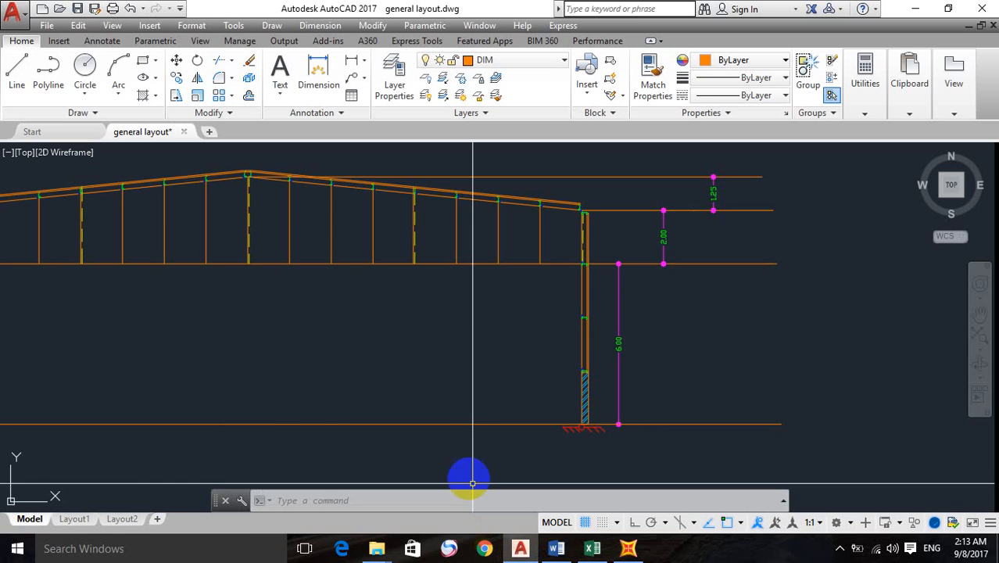
pyautogui.scroll(-5, 472, 483)
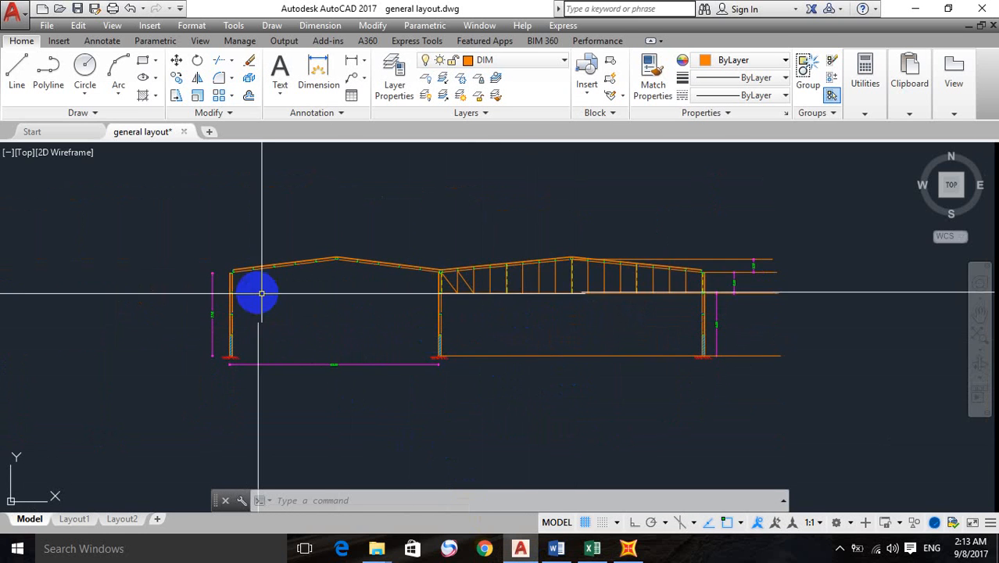
pyautogui.scroll(4, 343, 371)
pyautogui.scroll(-2, 524, 340)
pyautogui.moveTo(527, 339); pyautogui.dragTo(355, 355, button='middle')
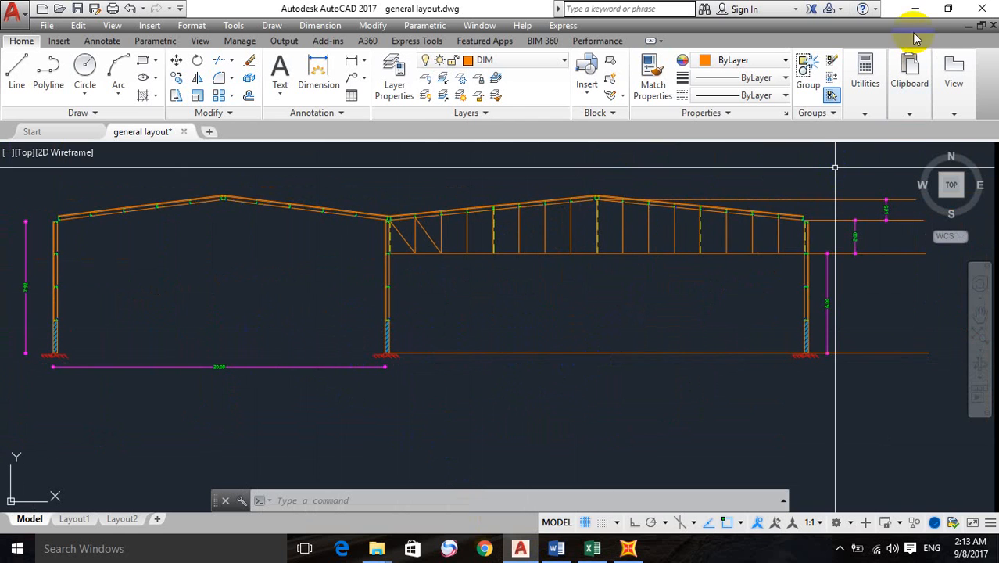
pyautogui.click(915, 9)
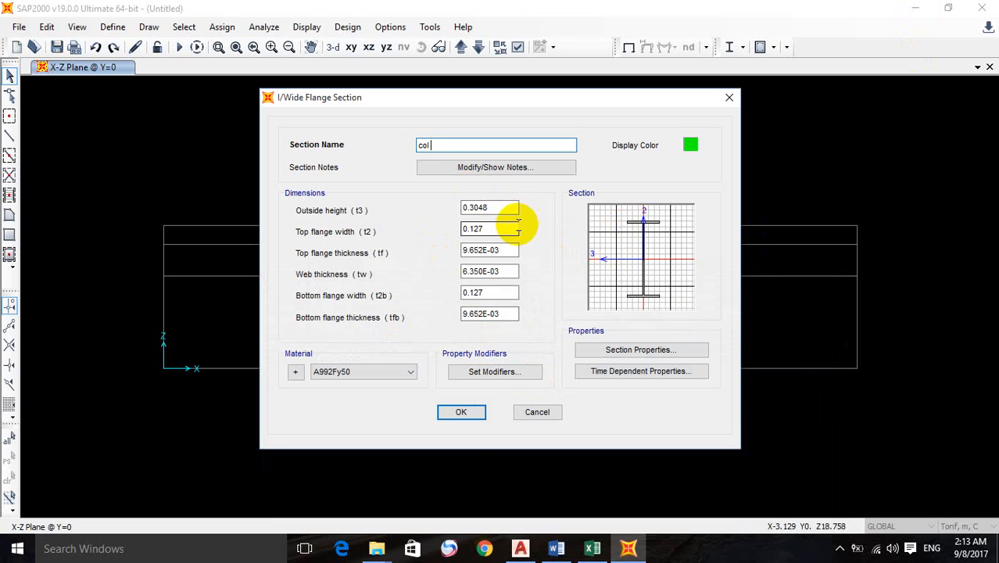
# Step: Set the column section's outside height to 0.49 m, both flange widths to 0.3, web thickness to 0.012 and both flange thicknesses to 0.023
pyautogui.doubleClick(480, 209)
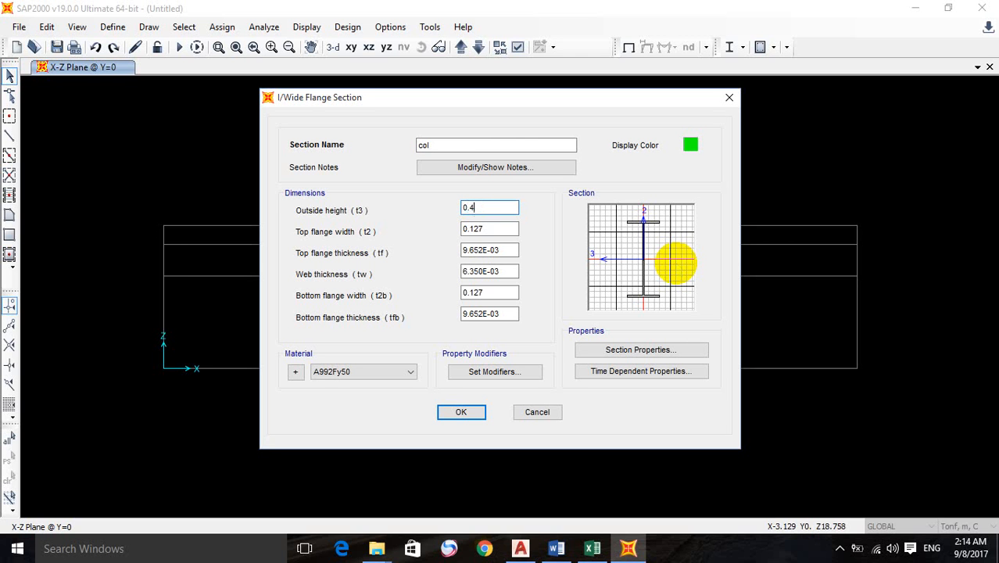
pyautogui.moveTo(497, 231); pyautogui.dragTo(399, 230)
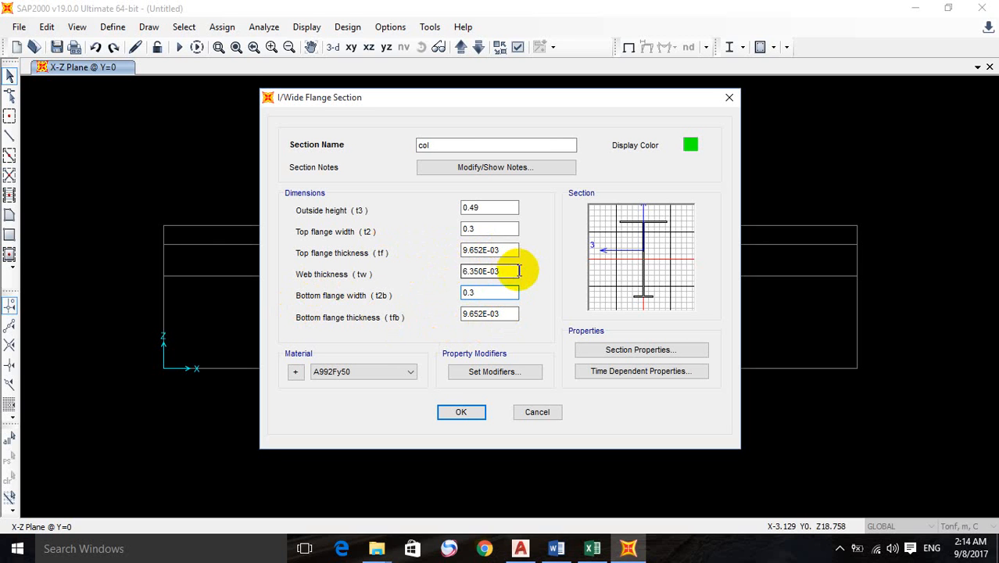
pyautogui.moveTo(513, 272); pyautogui.dragTo(390, 274)
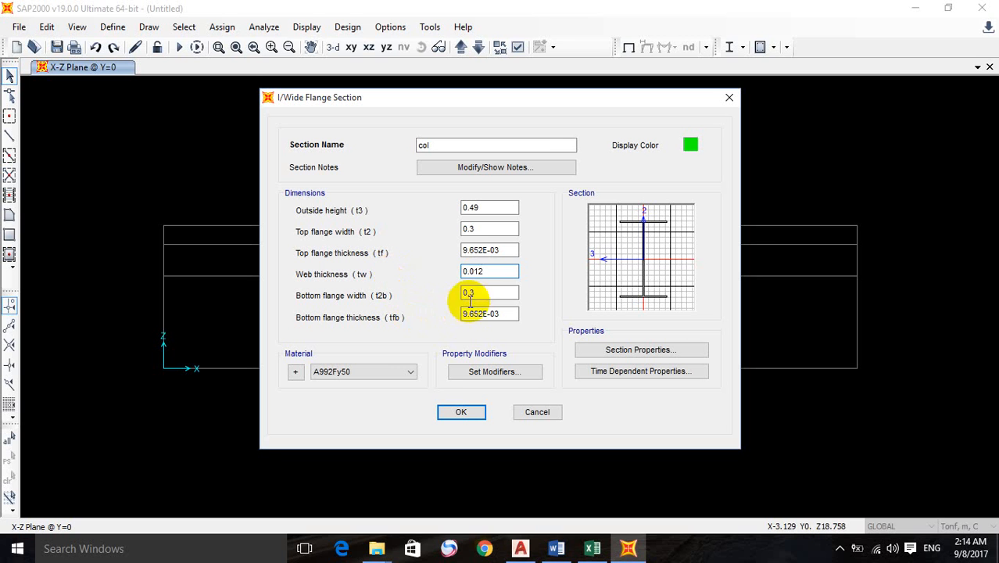
pyautogui.moveTo(504, 251); pyautogui.dragTo(356, 247)
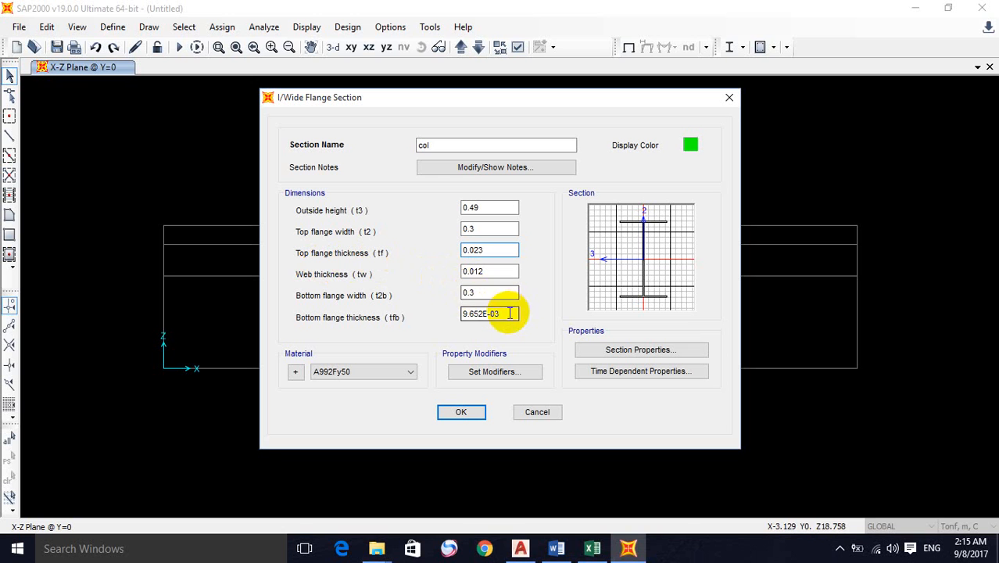
pyautogui.moveTo(509, 313); pyautogui.dragTo(396, 317)
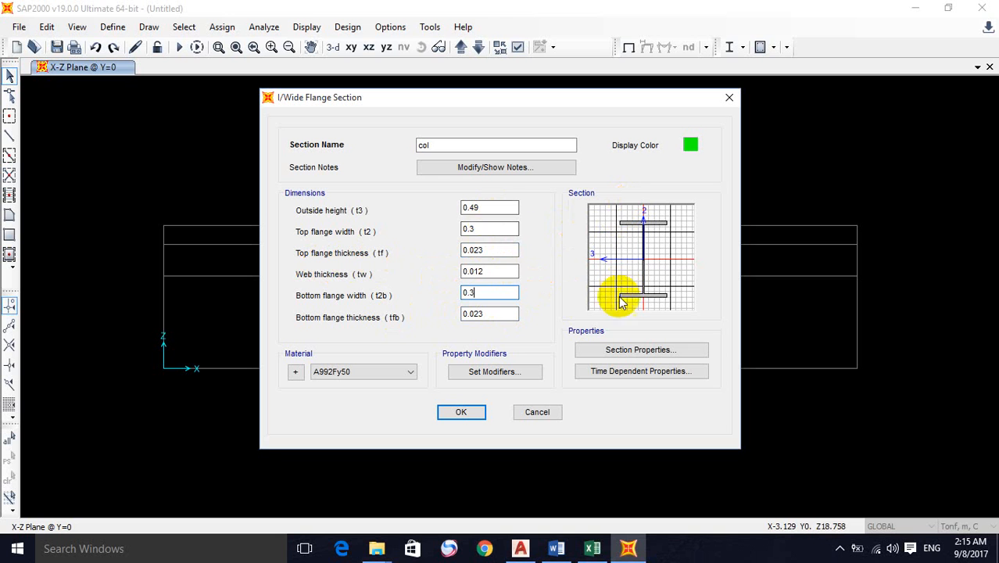
# Step: Review the column section's flange dimensions and name, then accept the section
pyautogui.click(493, 228)
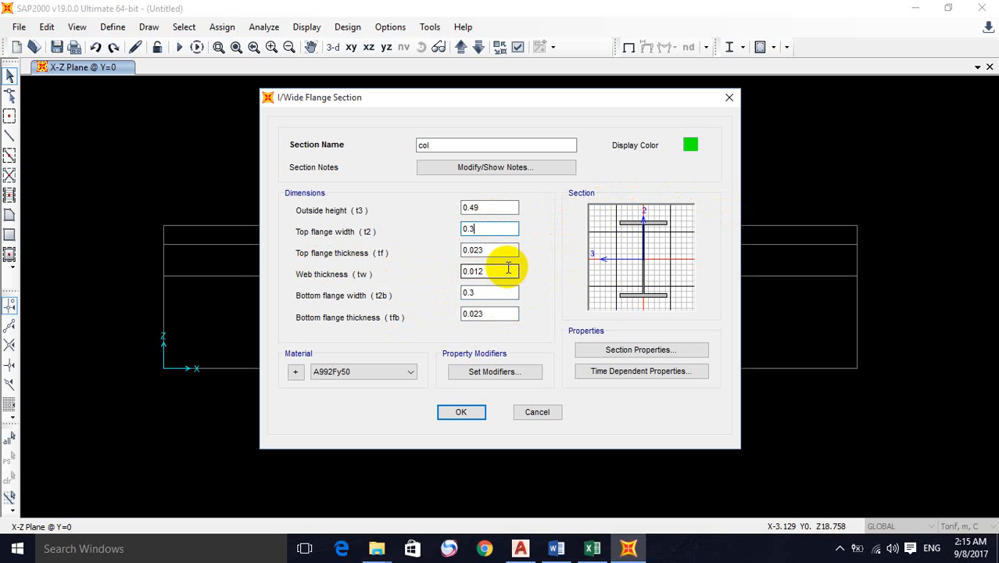
pyautogui.click(486, 251)
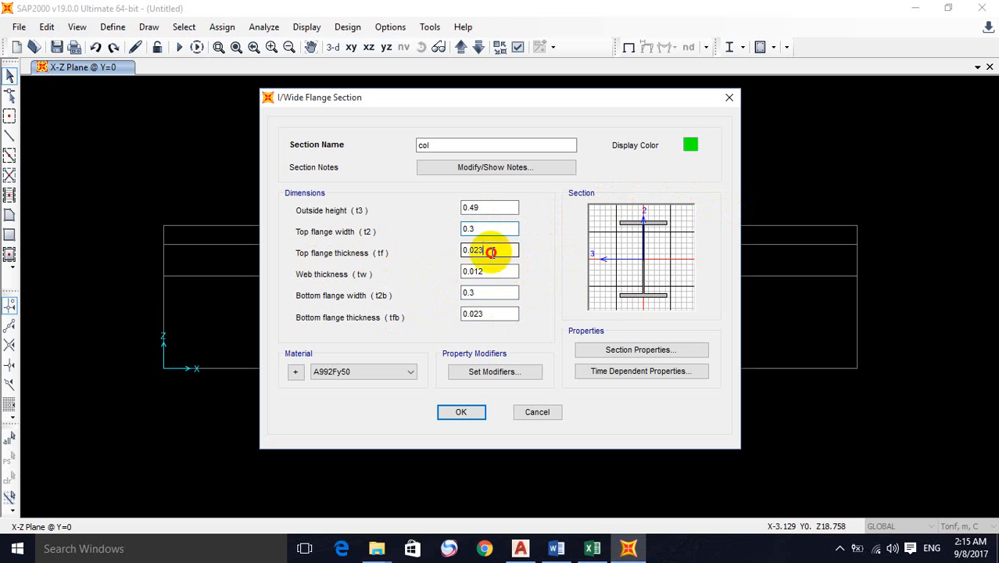
pyautogui.click(473, 314)
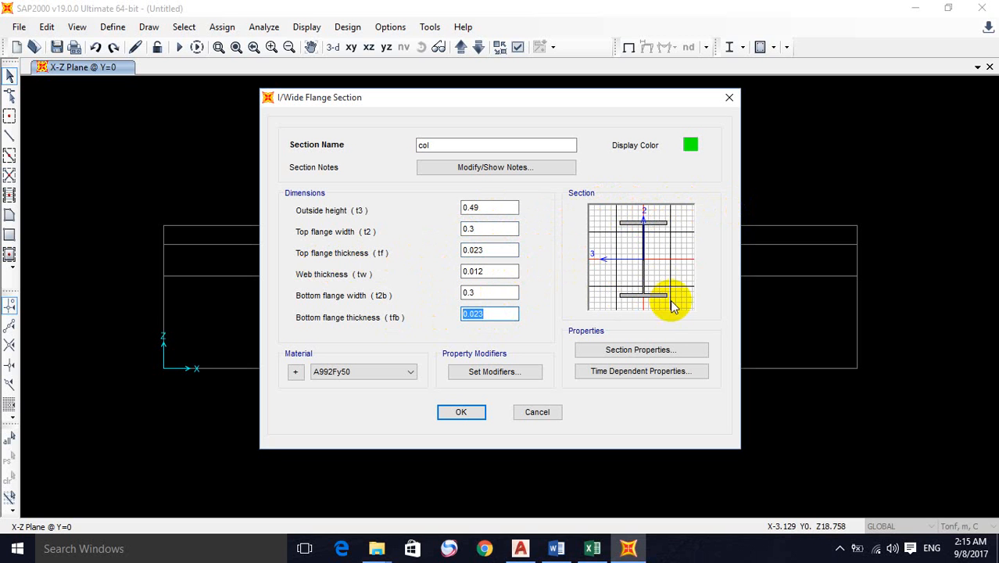
pyautogui.click(508, 296)
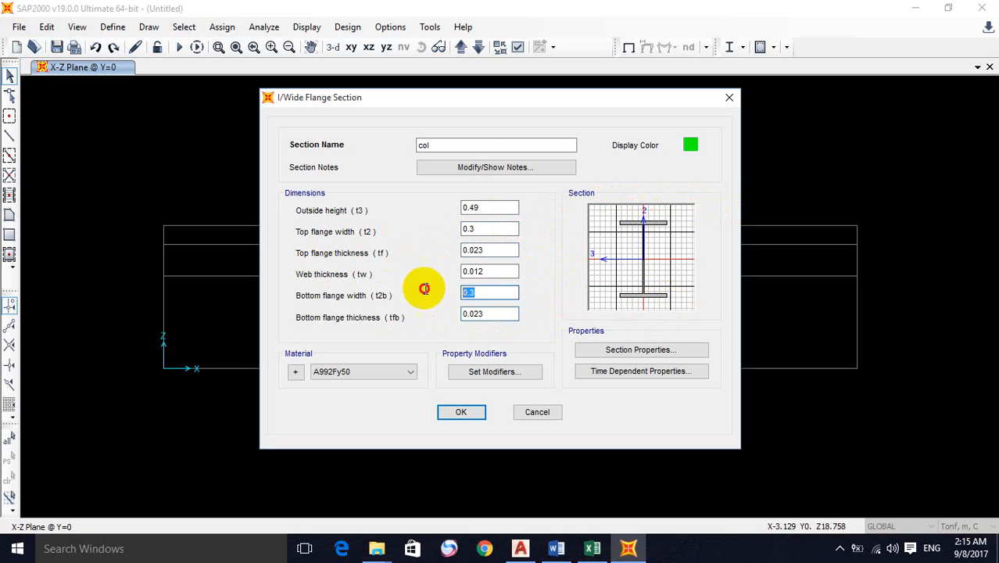
pyautogui.click(468, 145)
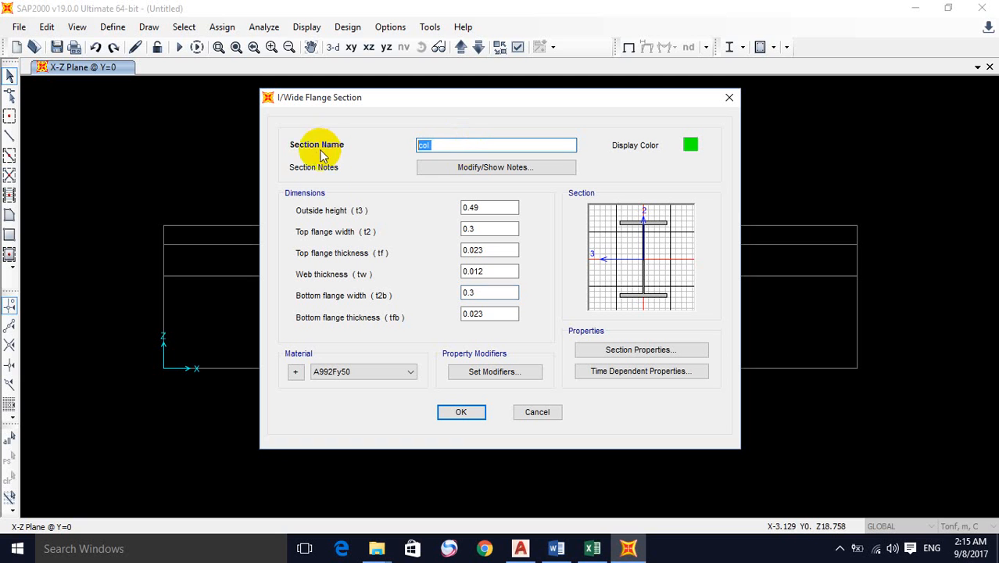
pyautogui.click(475, 418)
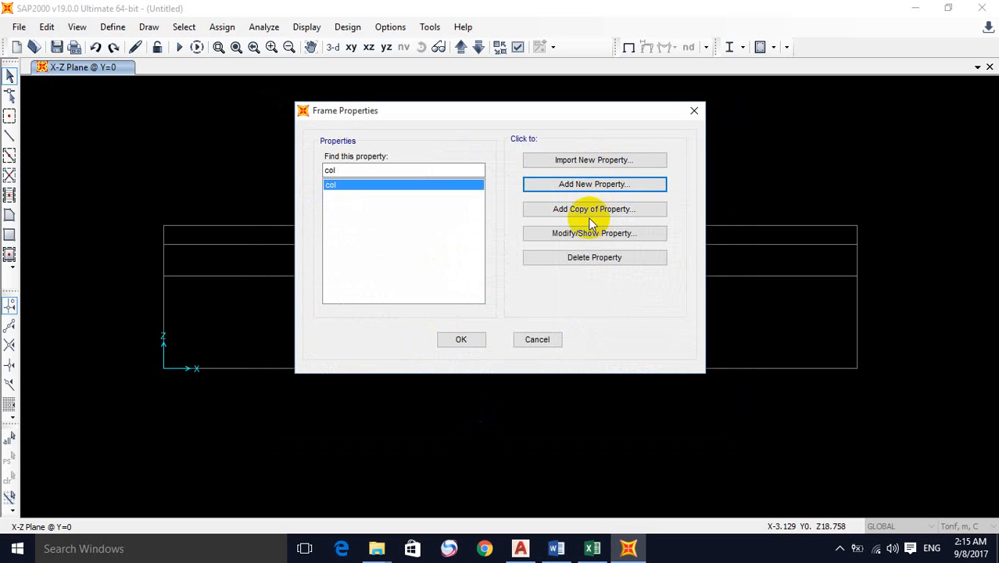
# Step: Add a copy of the "col" section named "girder", keeping the same dimensions
pyautogui.click(602, 210)
pyautogui.click(450, 146)
pyautogui.moveTo(450, 146); pyautogui.dragTo(372, 148)
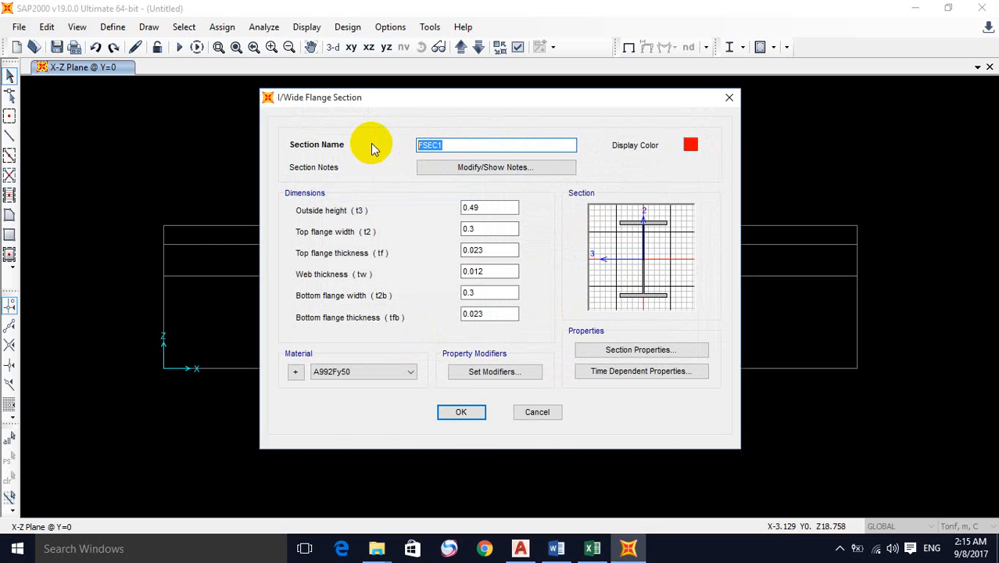
pyautogui.write('girder')
pyautogui.click(461, 413)
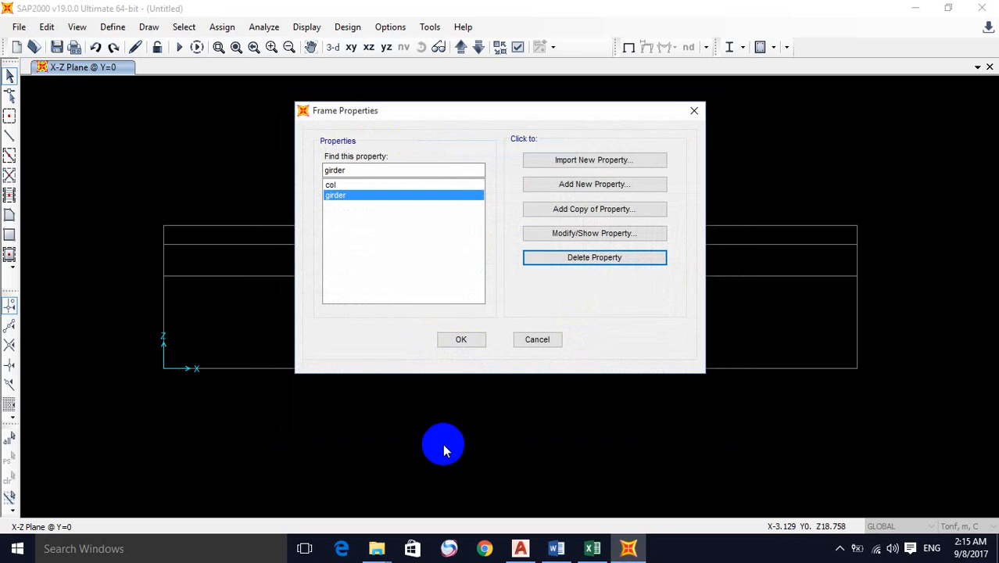
pyautogui.click(461, 338)
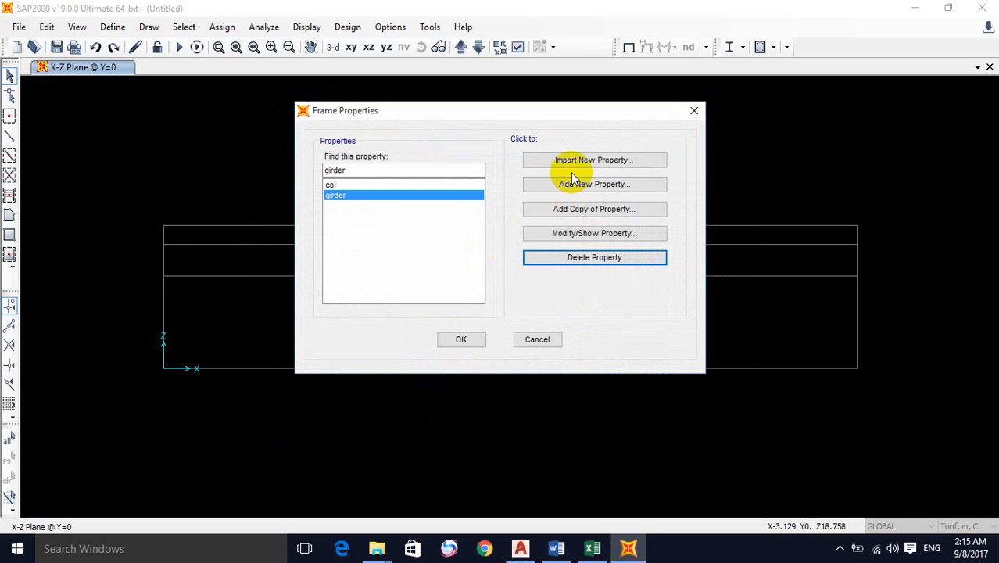
# Step: Start another copy of the girder section, then try to delete the FSEC1 section from the frame properties
pyautogui.click(601, 209)
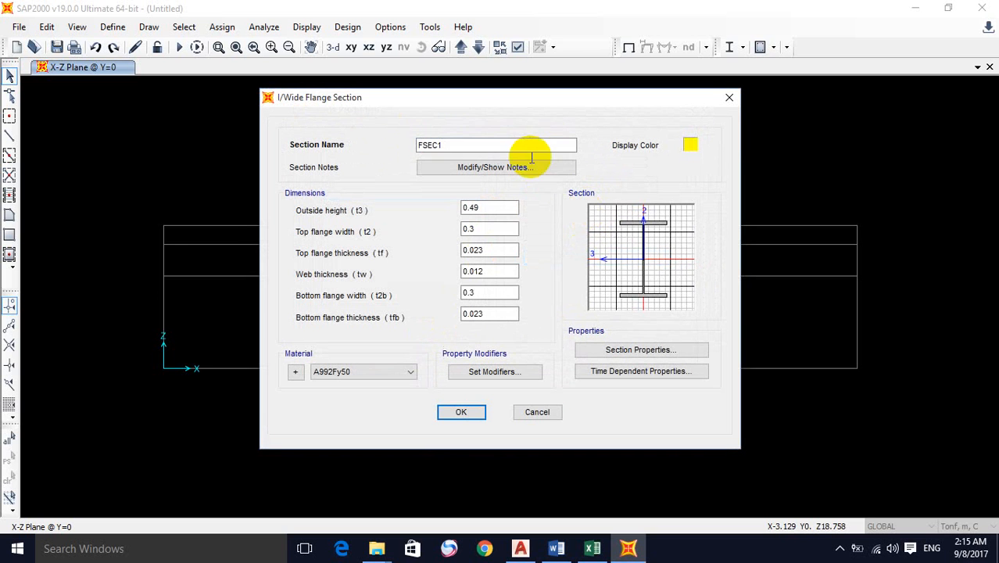
pyautogui.doubleClick(465, 145)
pyautogui.click(548, 412)
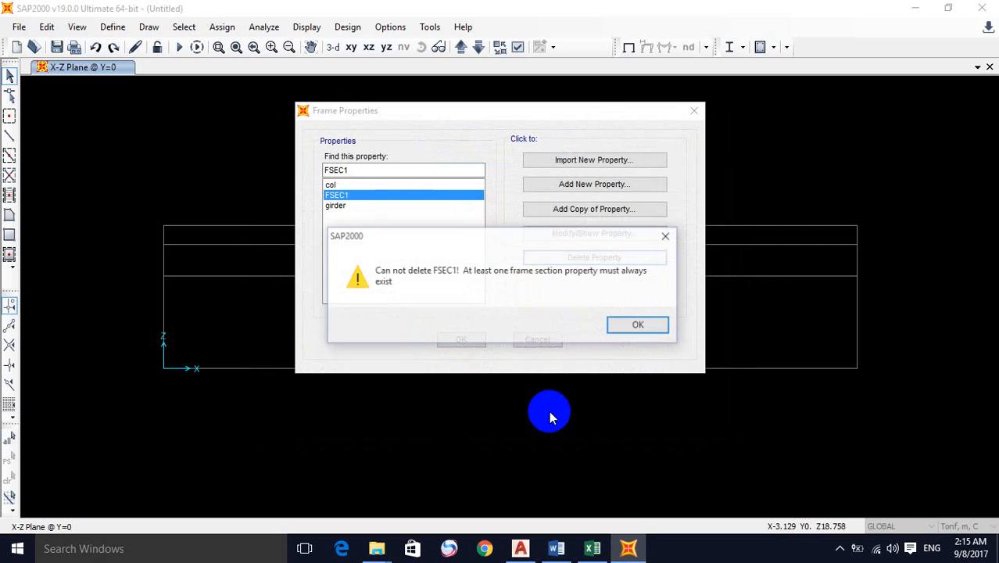
pyautogui.click(657, 324)
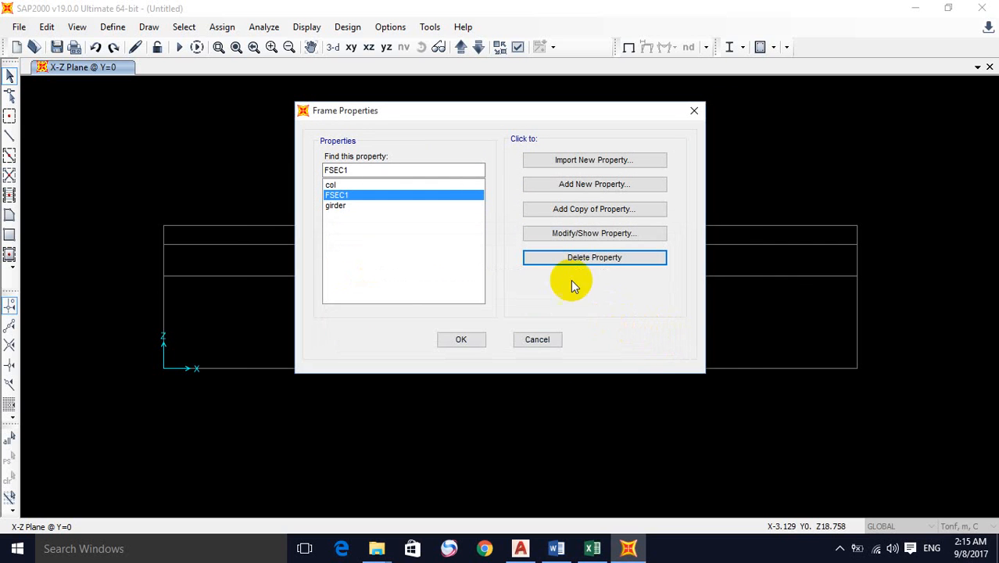
pyautogui.click(576, 258)
pyautogui.click(624, 325)
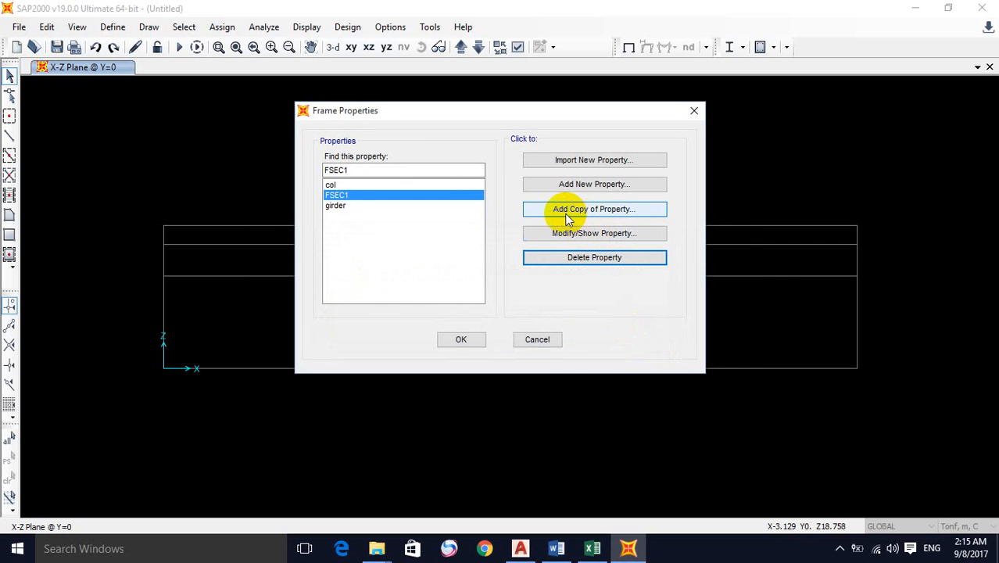
# Step: Add a new steel double angle frame section and name it "uper chord"
pyautogui.click(570, 185)
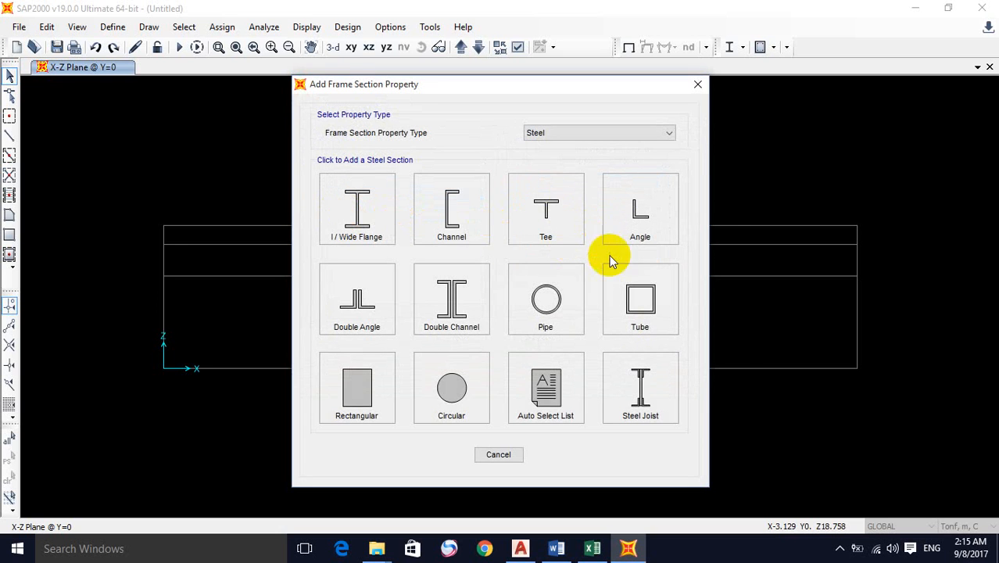
pyautogui.click(359, 296)
pyautogui.doubleClick(431, 144)
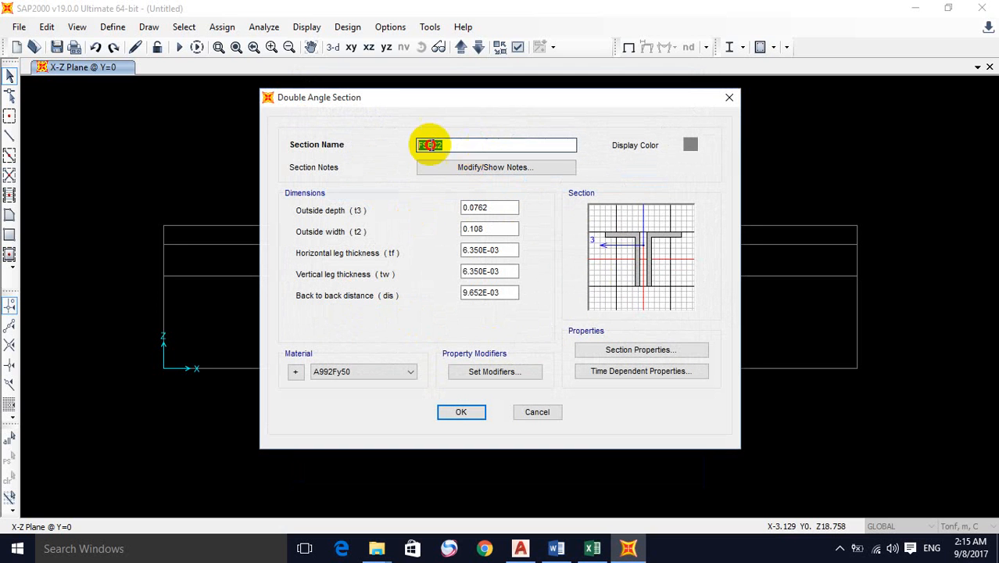
pyautogui.write('up')
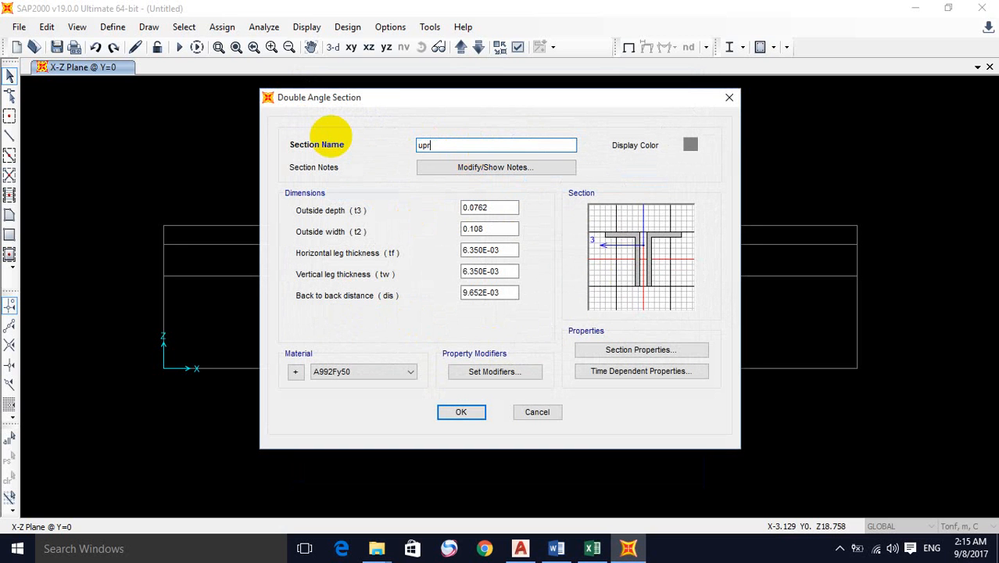
pyautogui.write('er chord')
# Step: Set the outside depth and outside width of the "uper chord" double angle section to 0.075 m each
pyautogui.doubleClick(495, 207)
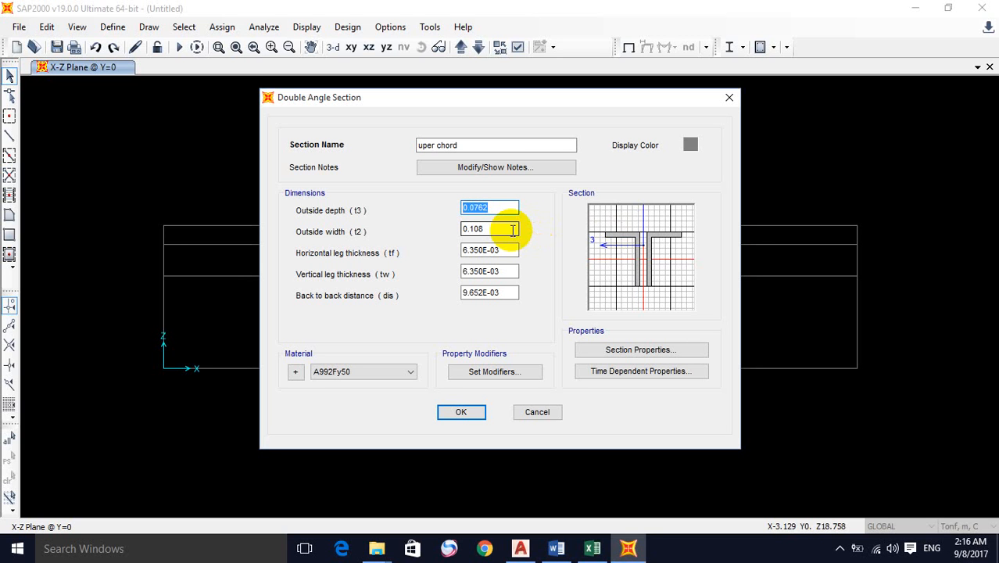
pyautogui.write('0.0')
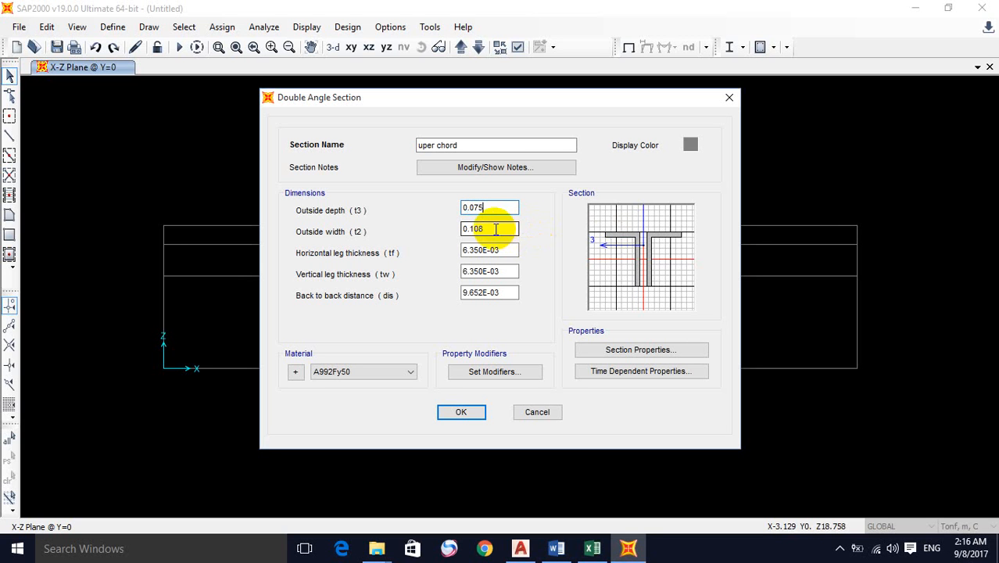
pyautogui.doubleClick(495, 229)
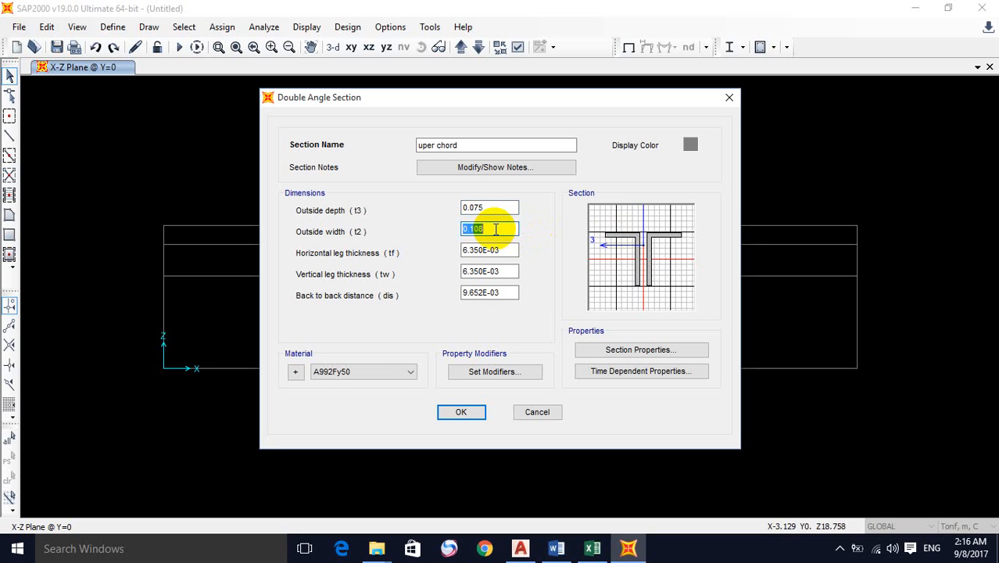
pyautogui.press('BackSpace')
pyautogui.write('0.075')
# Step: Set the horizontal and vertical leg thicknesses of the "uper chord" section to 0.007 m each
pyautogui.click(503, 249)
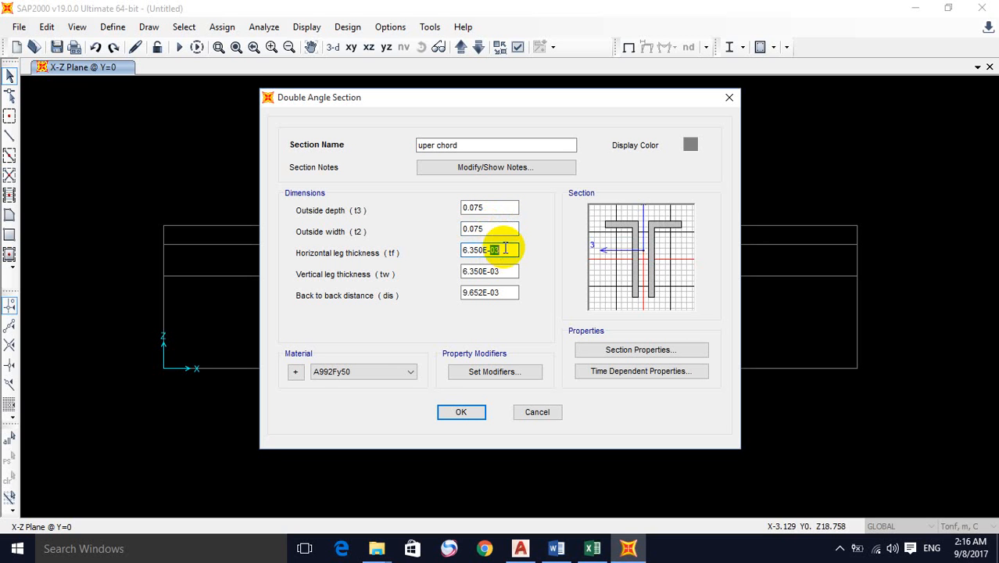
pyautogui.click(506, 249)
pyautogui.moveTo(506, 250); pyautogui.dragTo(399, 253)
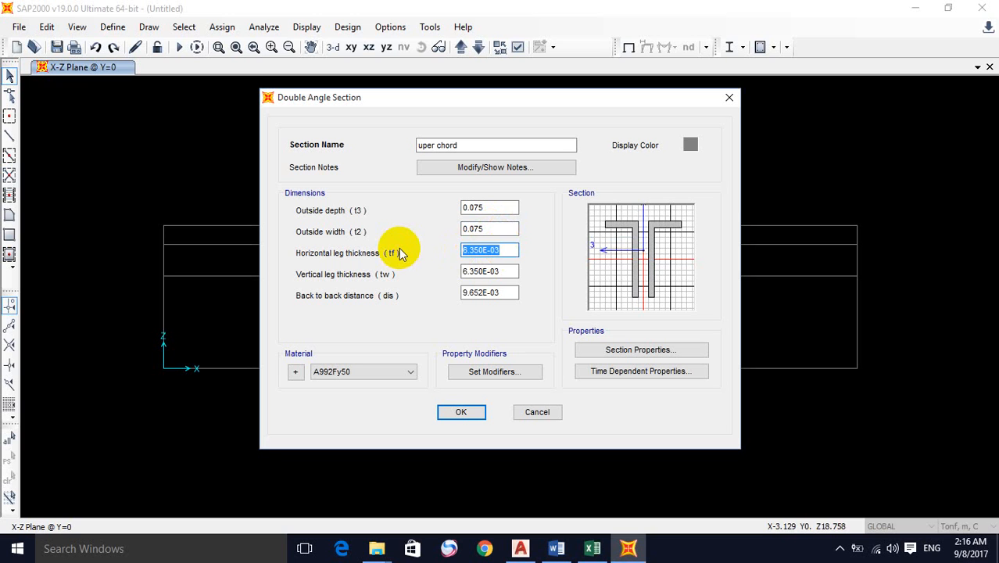
pyautogui.write('0.007')
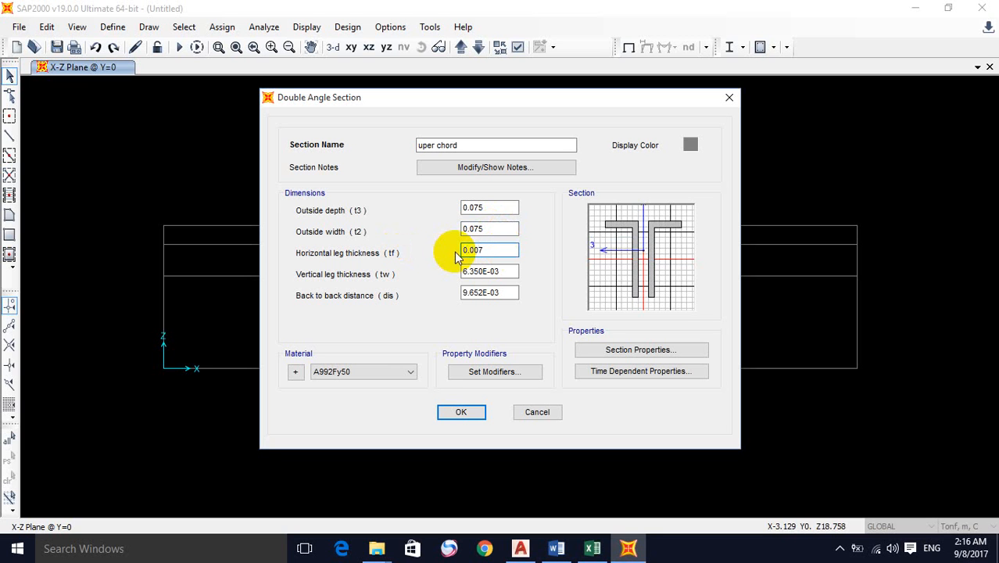
pyautogui.click(509, 271)
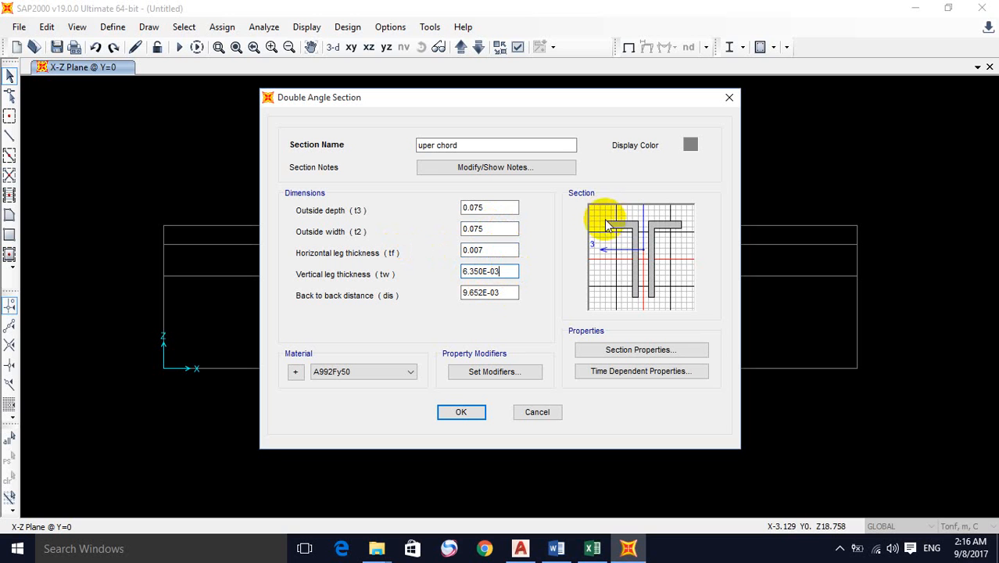
pyautogui.moveTo(510, 272); pyautogui.dragTo(401, 273)
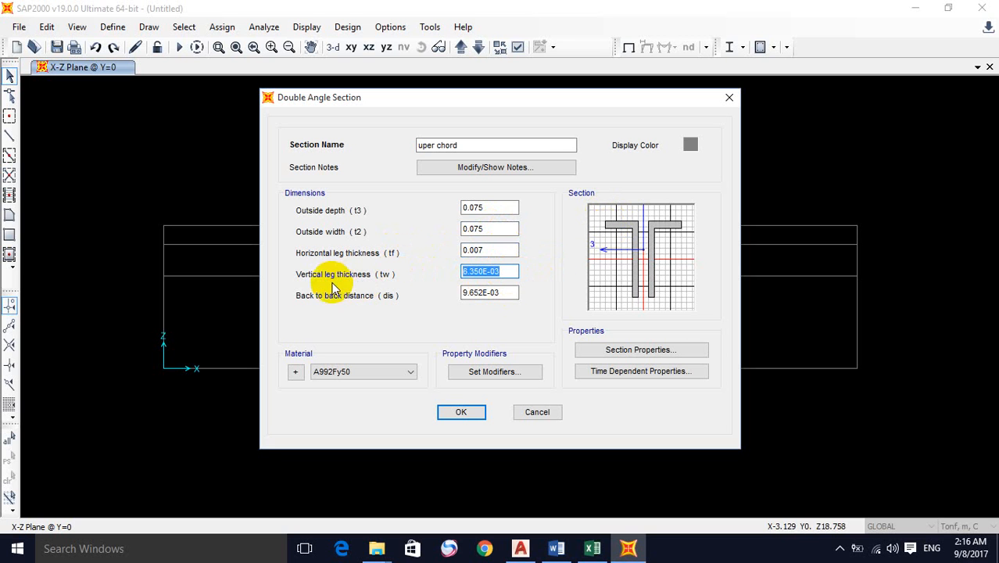
pyautogui.write('0.')
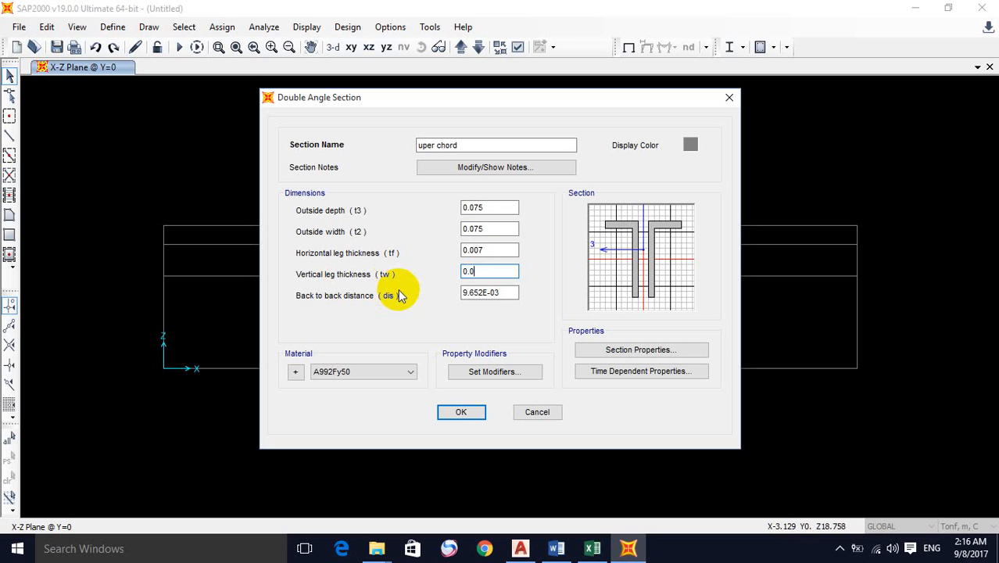
pyautogui.write('007')
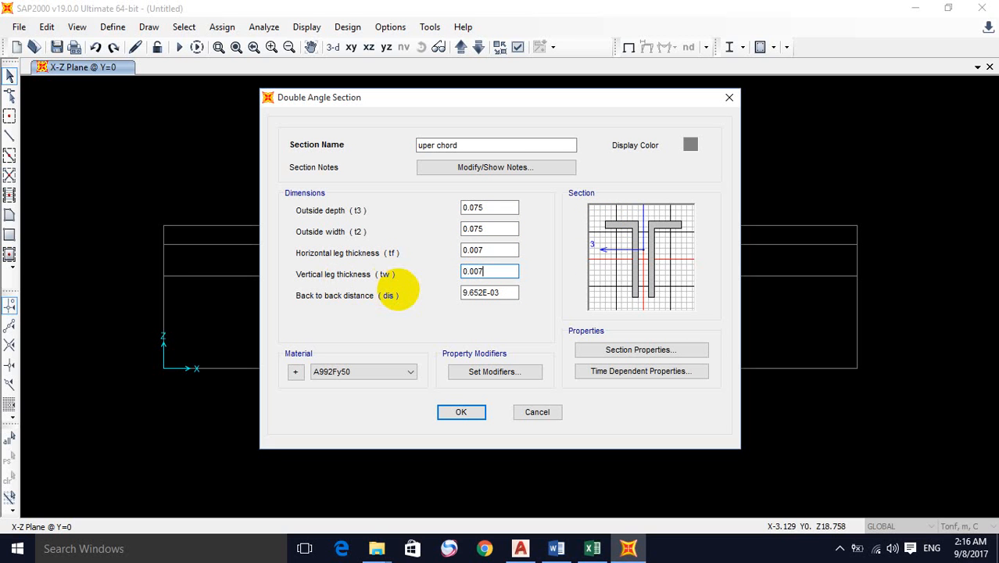
# Step: Set the back-to-back distance of the "uper chord" section's angles to 0.01 m
pyautogui.doubleClick(498, 229)
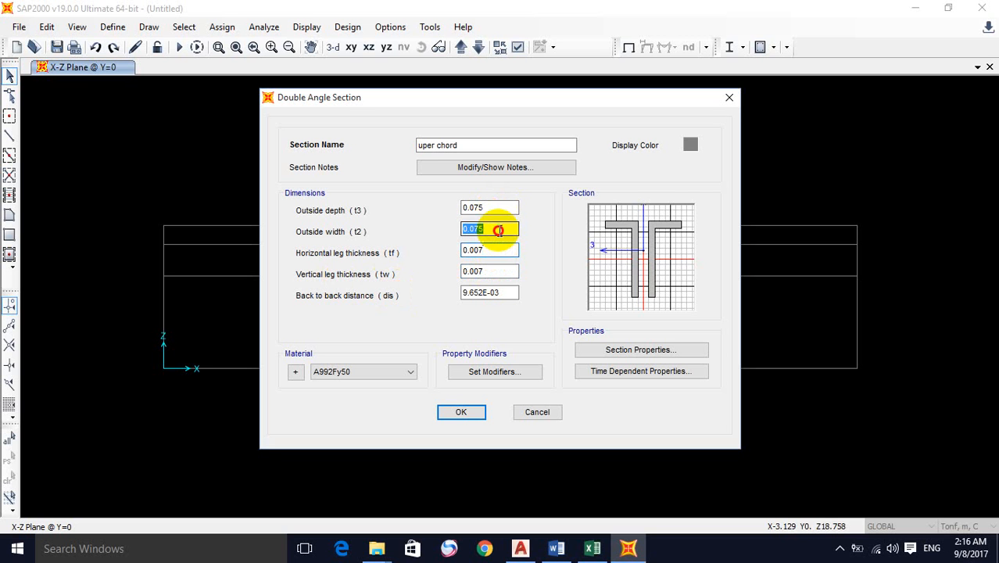
pyautogui.doubleClick(504, 291)
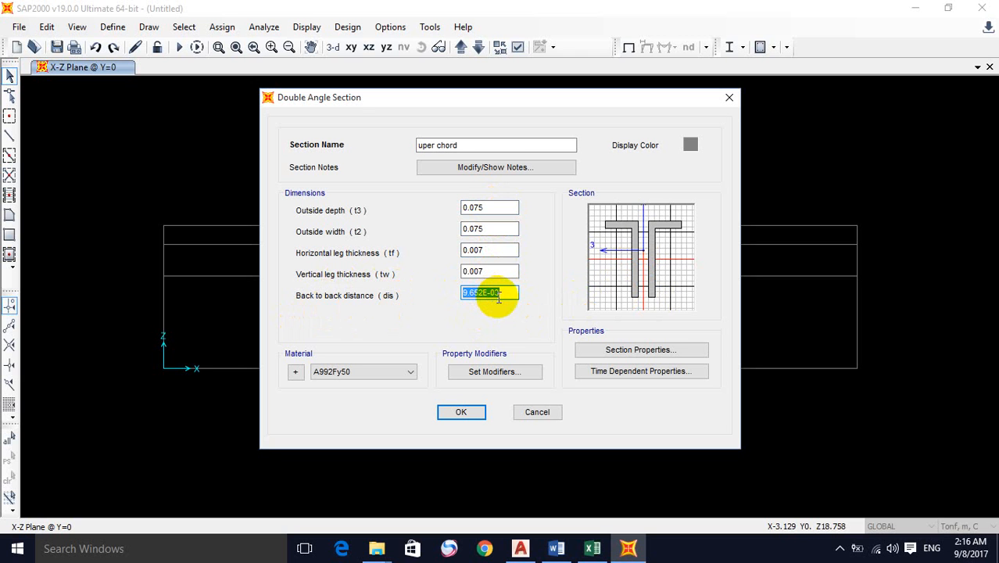
pyautogui.write('0.01')
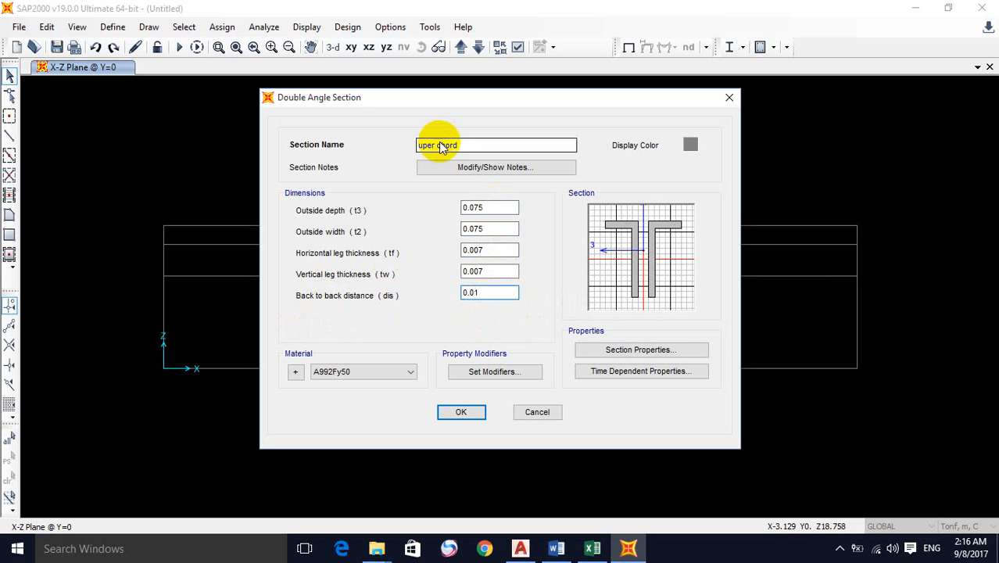
# Step: Change the "uper chord" section's display color to orange and accept the section
pyautogui.click(690, 145)
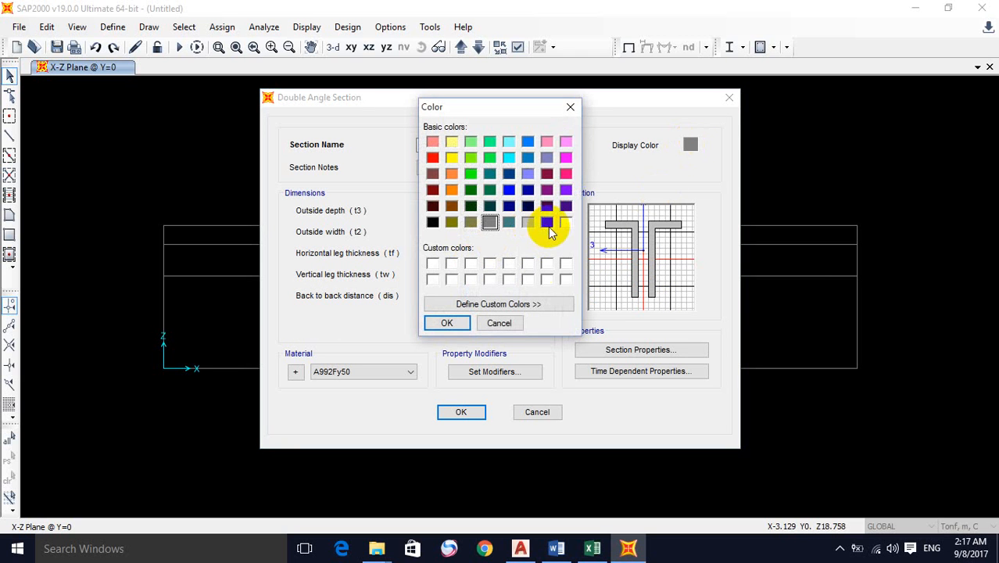
pyautogui.click(546, 223)
pyautogui.click(528, 206)
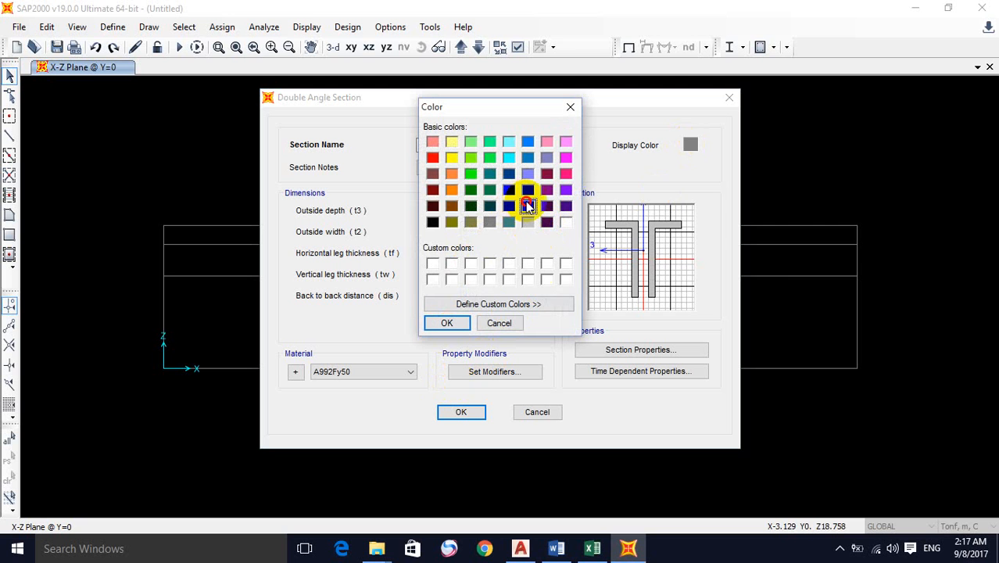
pyautogui.click(451, 189)
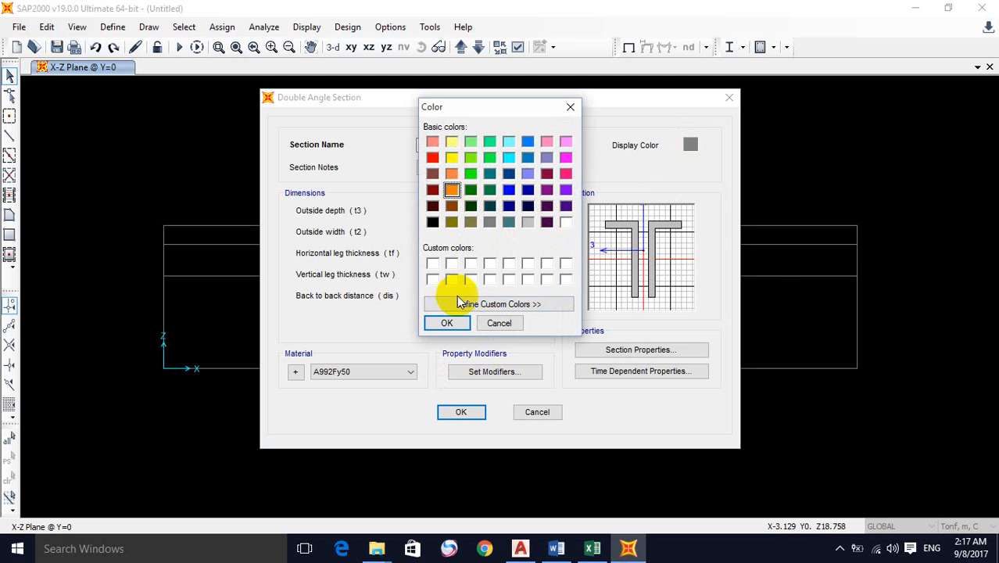
pyautogui.click(447, 323)
pyautogui.click(460, 415)
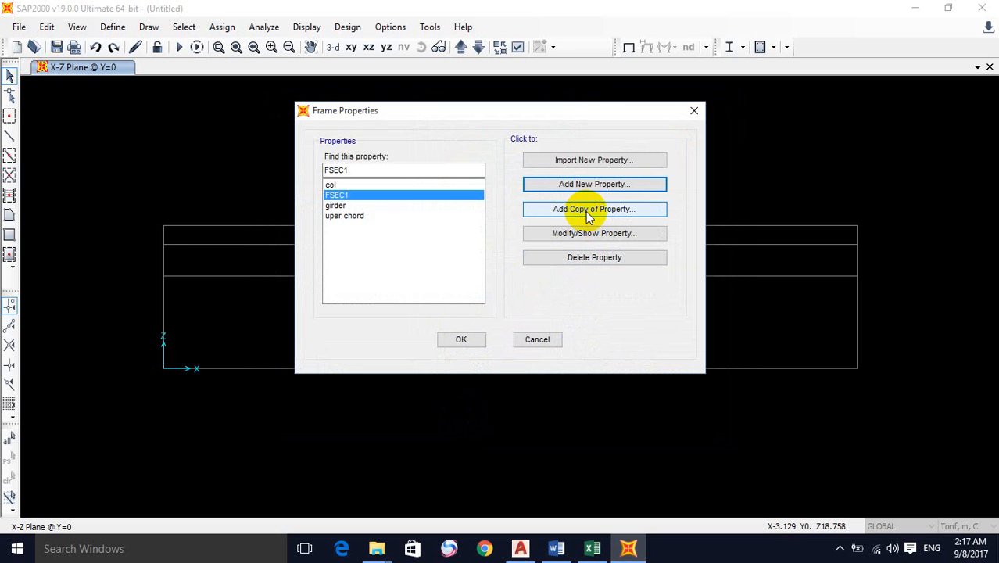
# Step: Add a new steel double angle frame section and name it "lower chord"
pyautogui.click(596, 186)
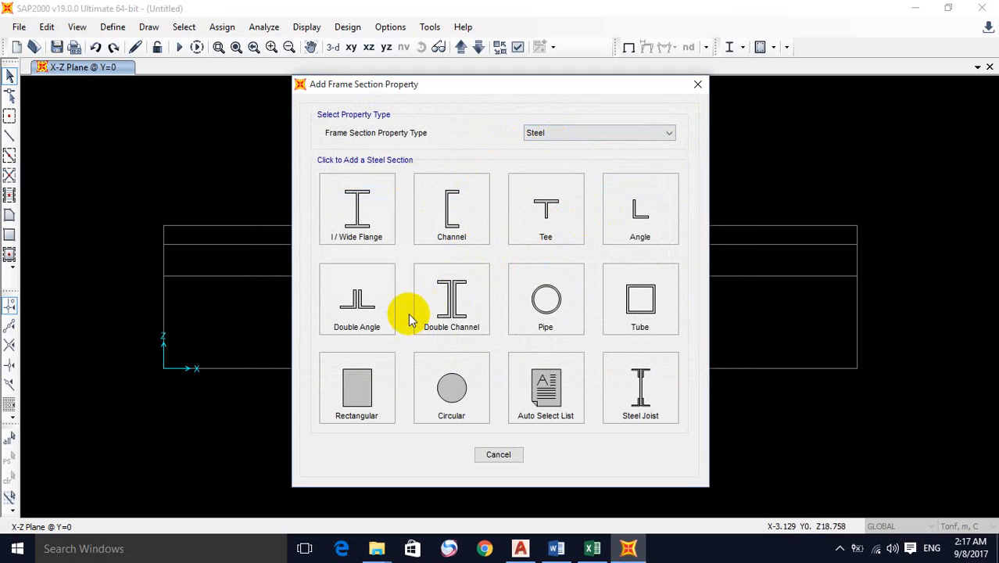
pyautogui.click(372, 305)
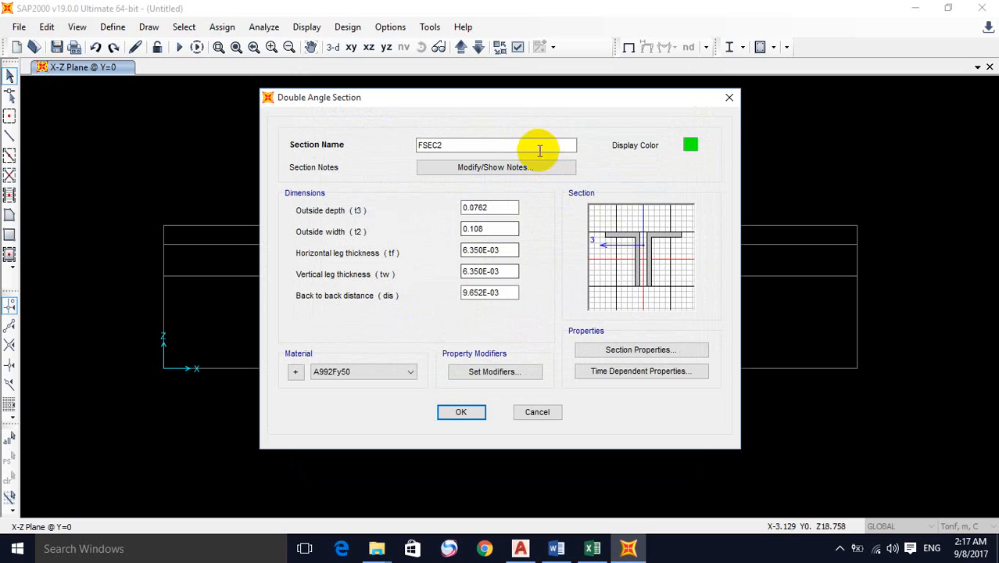
pyautogui.press('BackSpace')
pyautogui.write('l')
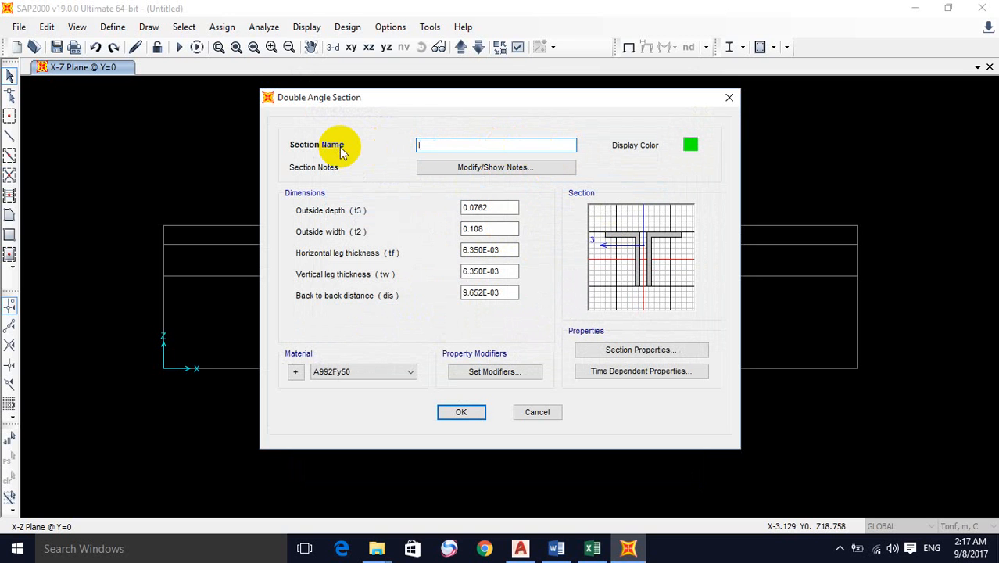
pyautogui.write('ower chord')
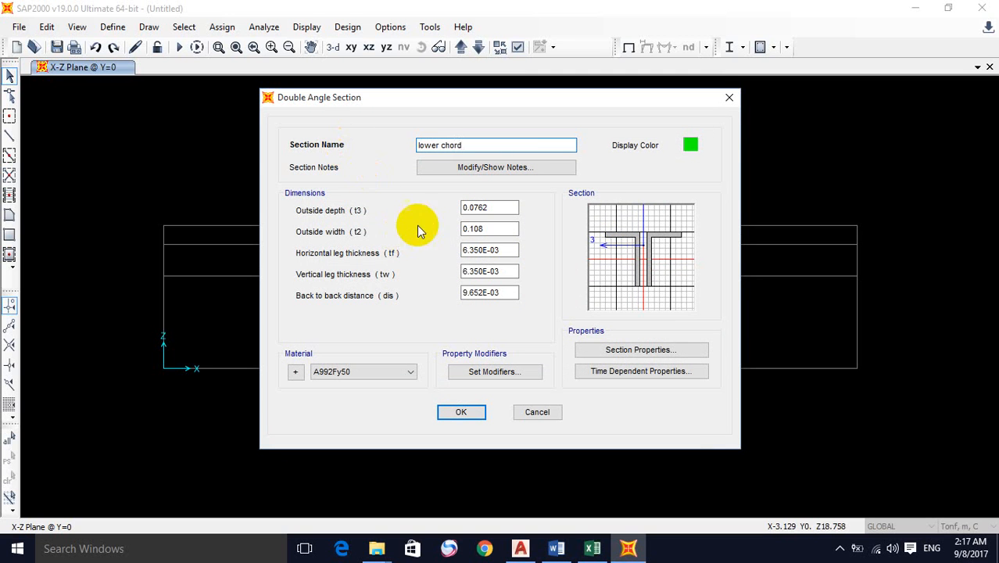
# Step: Set the outside depth and outside width of the "lower chord" section to 0.09 m each
pyautogui.doubleClick(494, 208)
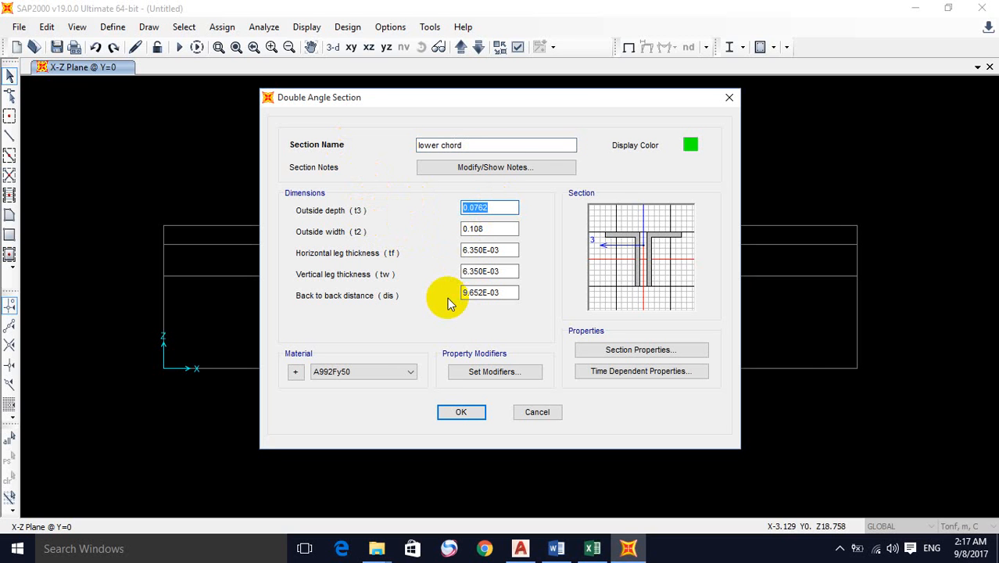
pyautogui.write('0.09')
pyautogui.doubleClick(490, 228)
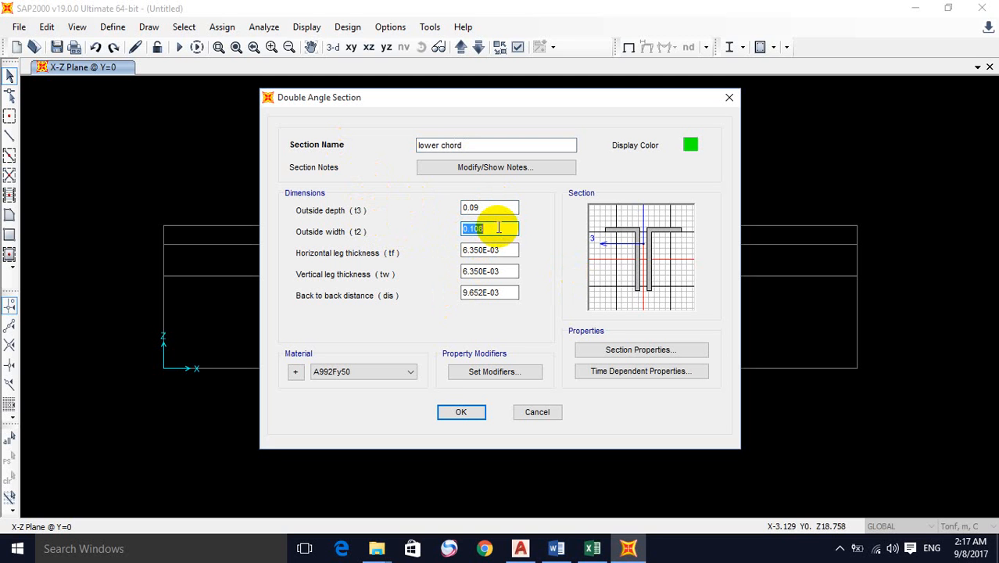
pyautogui.write('0.09')
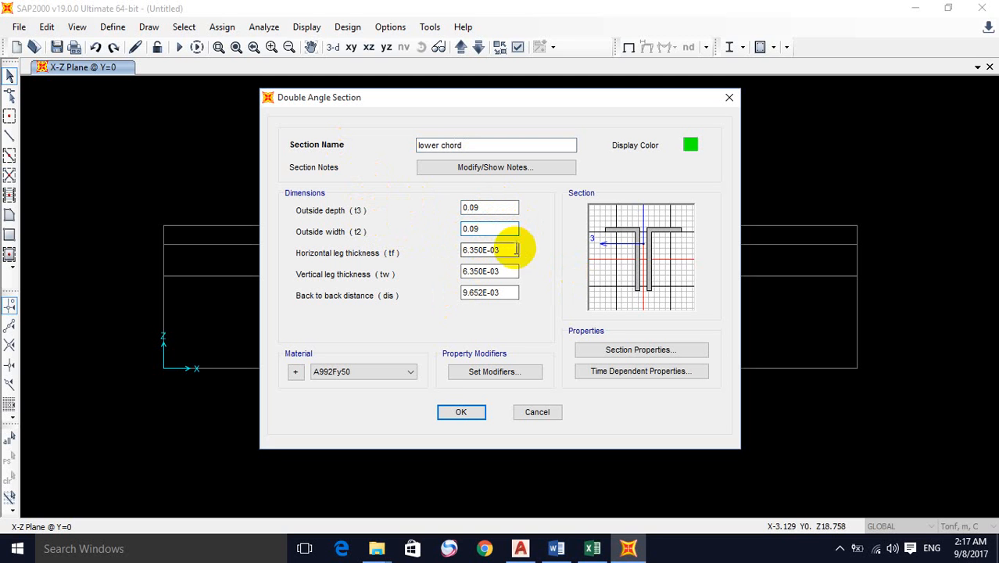
# Step: Set both leg thicknesses of the "lower chord" section to 0.009 m and its back-to-back distance to 0.01 m
pyautogui.doubleClick(511, 250)
pyautogui.moveTo(501, 250); pyautogui.dragTo(433, 249)
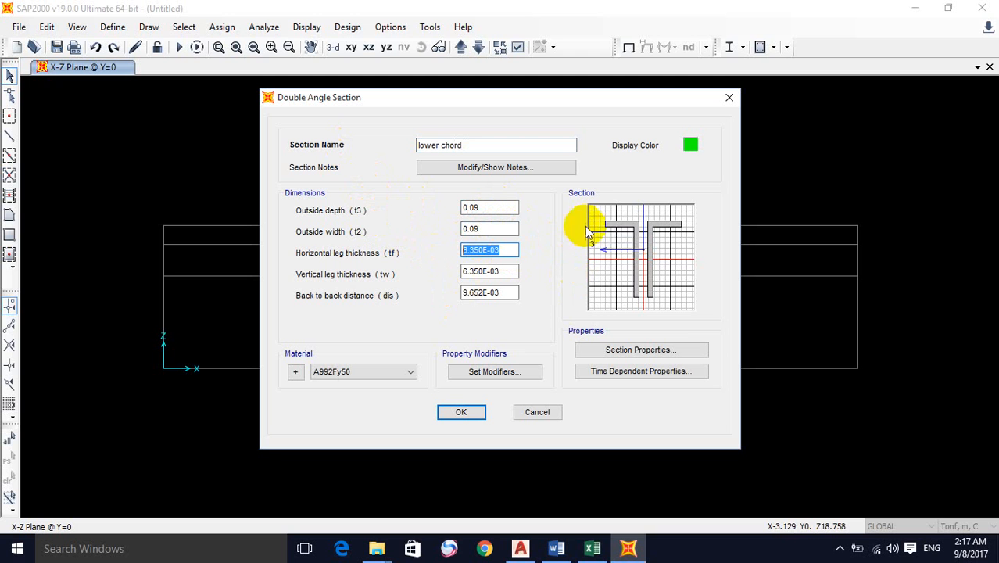
pyautogui.write('0.009')
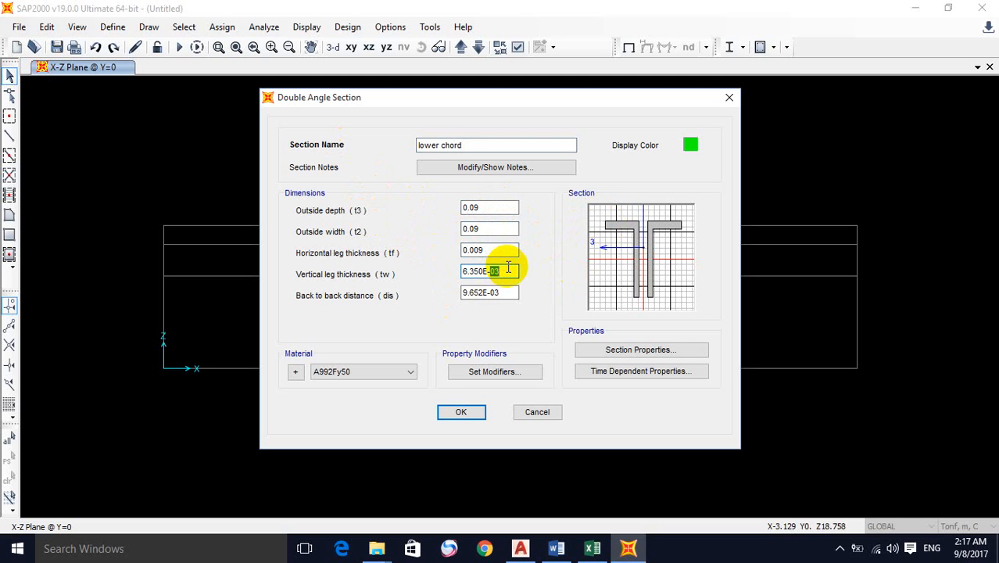
pyautogui.moveTo(506, 271); pyautogui.dragTo(442, 270)
pyautogui.write('0.00')
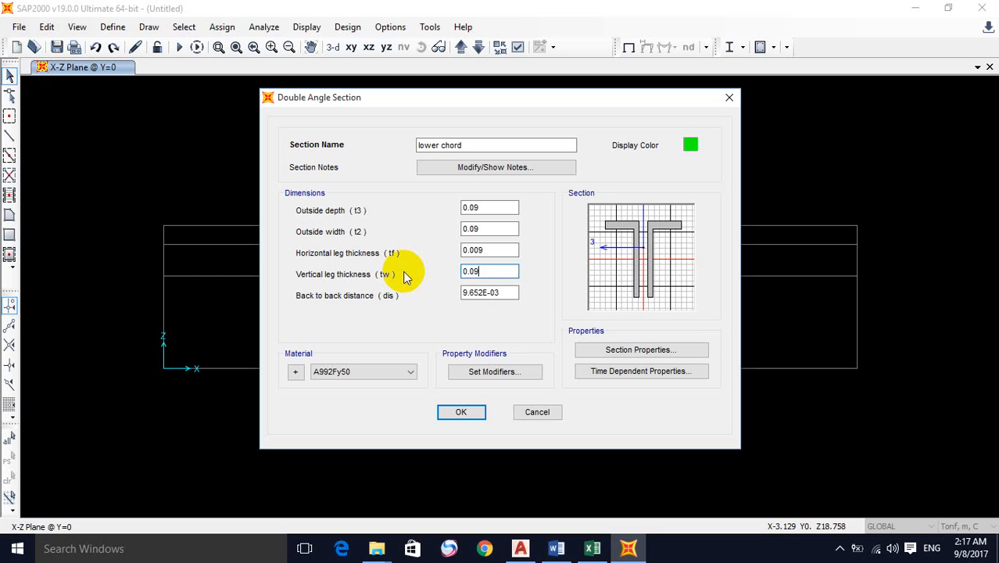
pyautogui.write('9')
pyautogui.press('BackSpace')
pyautogui.write('09')
pyautogui.moveTo(503, 292); pyautogui.dragTo(383, 287)
pyautogui.write('0.01')
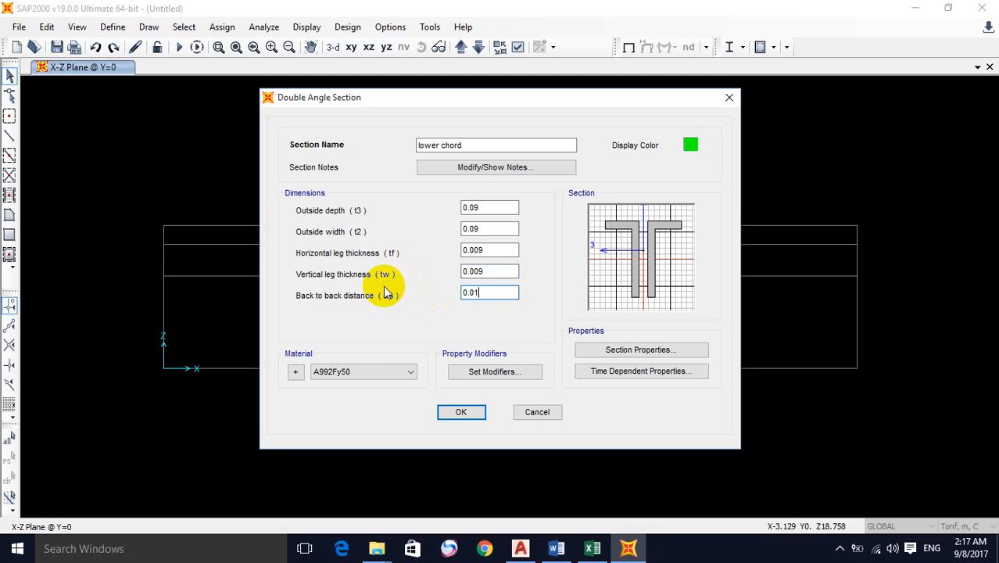
# Step: Change the "lower chord" section's display color to yellow and accept the section
pyautogui.click(690, 144)
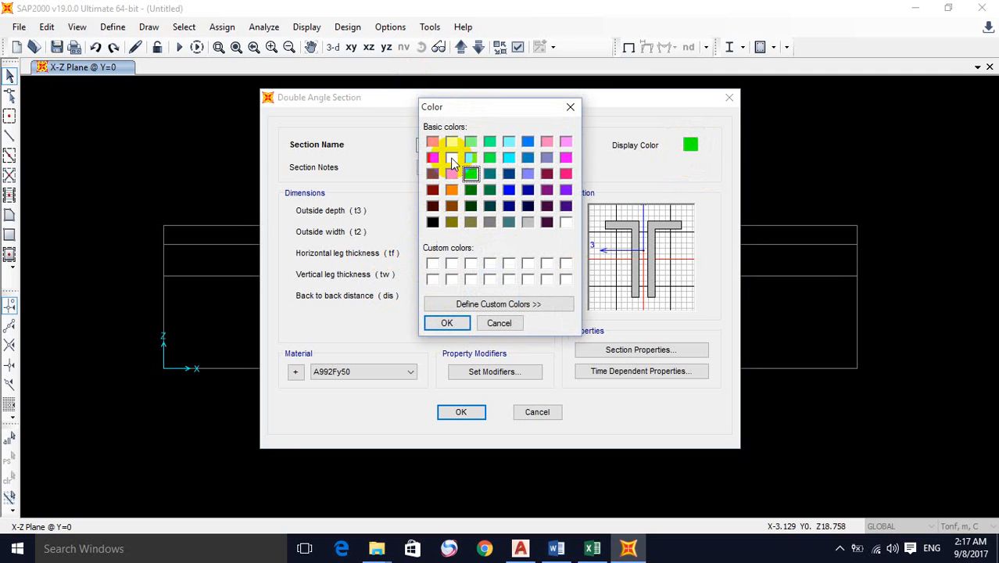
pyautogui.click(451, 157)
pyautogui.click(446, 321)
pyautogui.click(465, 412)
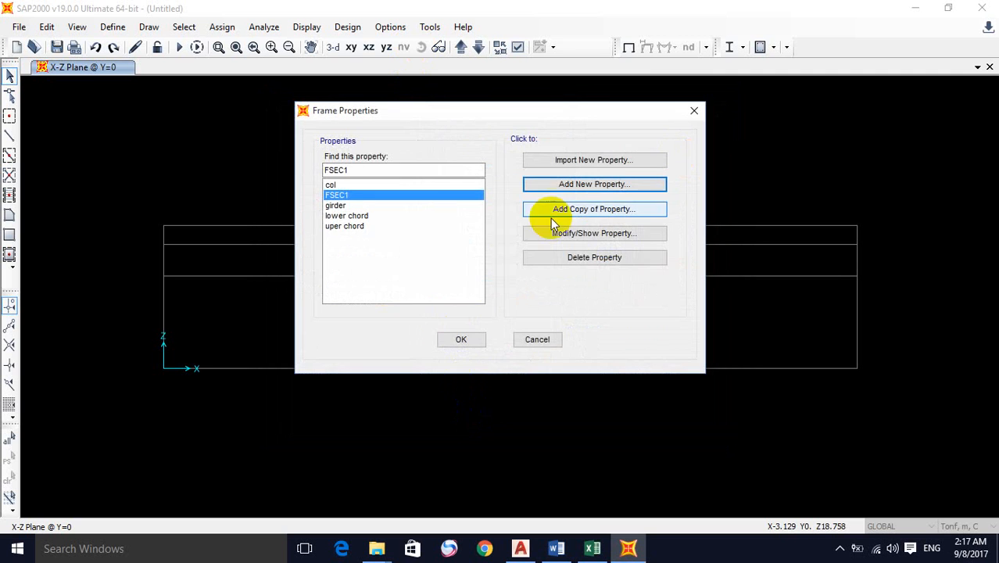
# Step: Add a new steel single angle frame section and name it "diagonal and vertical"
pyautogui.click(613, 187)
pyautogui.click(632, 214)
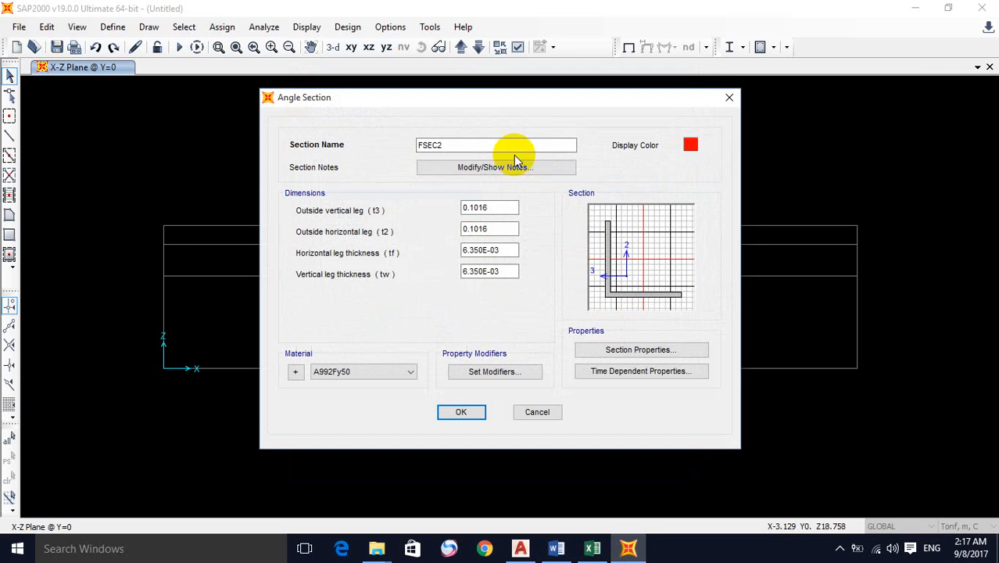
pyautogui.doubleClick(458, 145)
pyautogui.write('d')
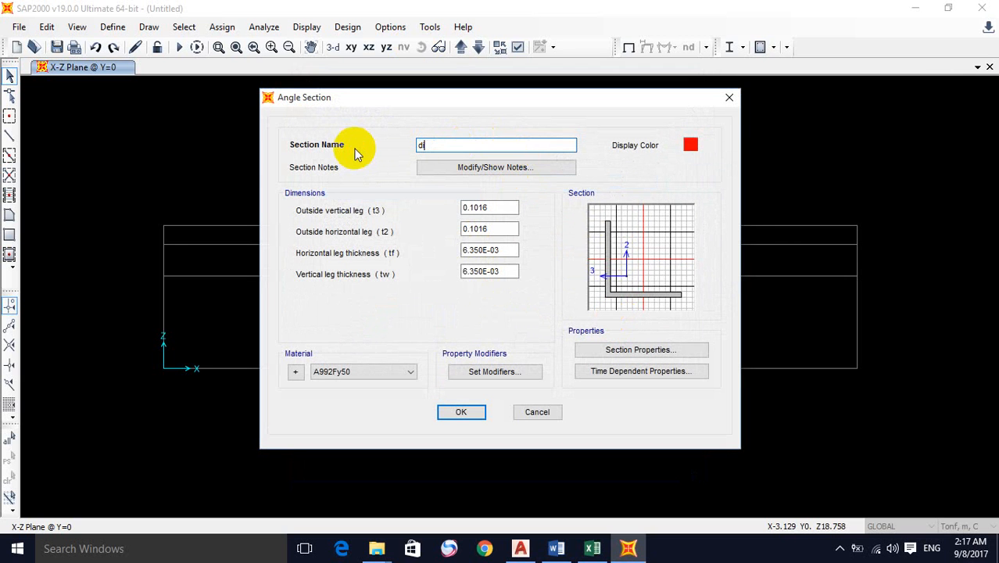
pyautogui.write('iagonal and vertical')
# Step: Set the outside vertical and outside horizontal legs of the "diagonal and vertical" angle section to 0.08 m each
pyautogui.moveTo(513, 208); pyautogui.dragTo(397, 208)
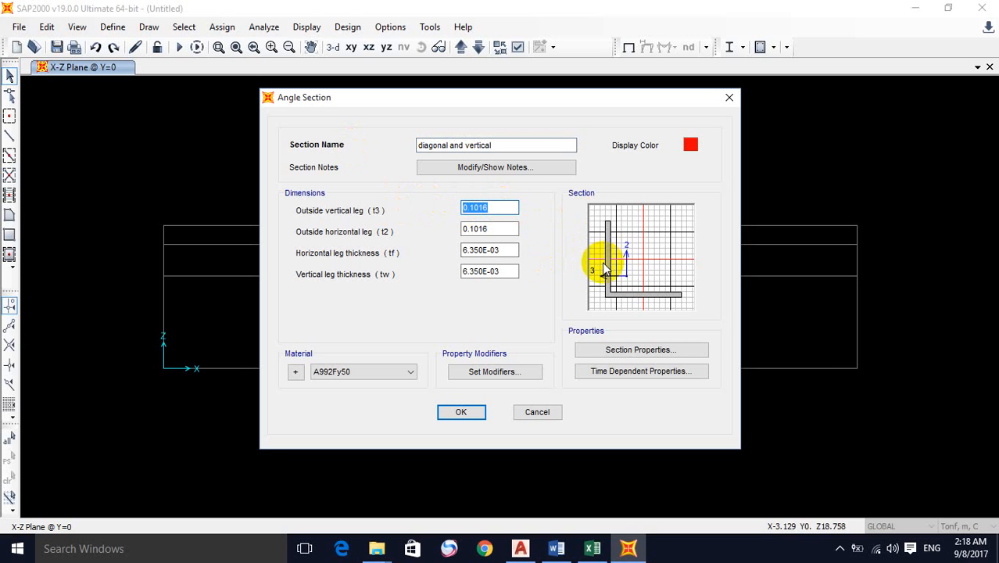
pyautogui.write('0.0')
pyautogui.doubleClick(507, 228)
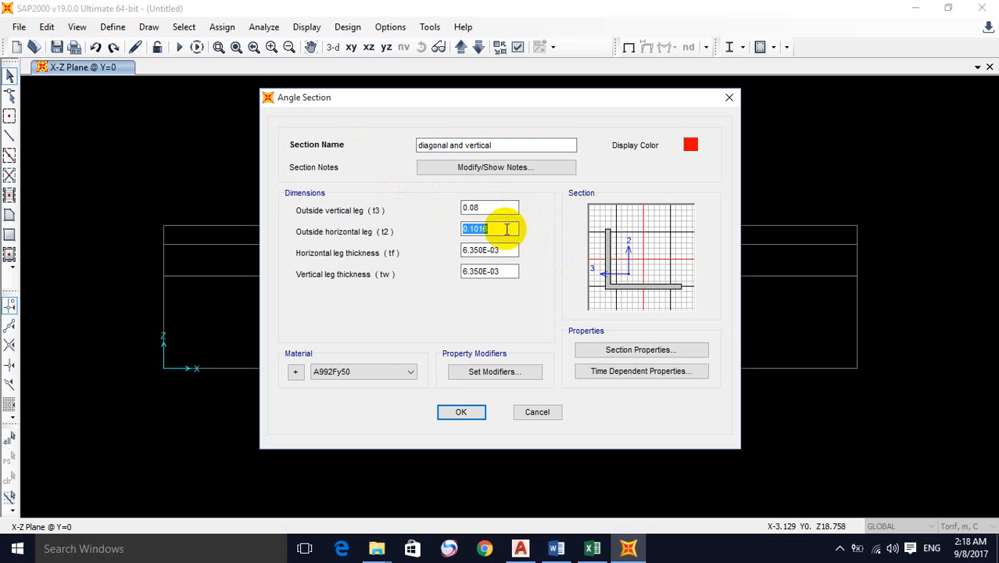
pyautogui.write('0.058')
pyautogui.press('BackSpace')
pyautogui.press('BackSpace')
pyautogui.write('8')
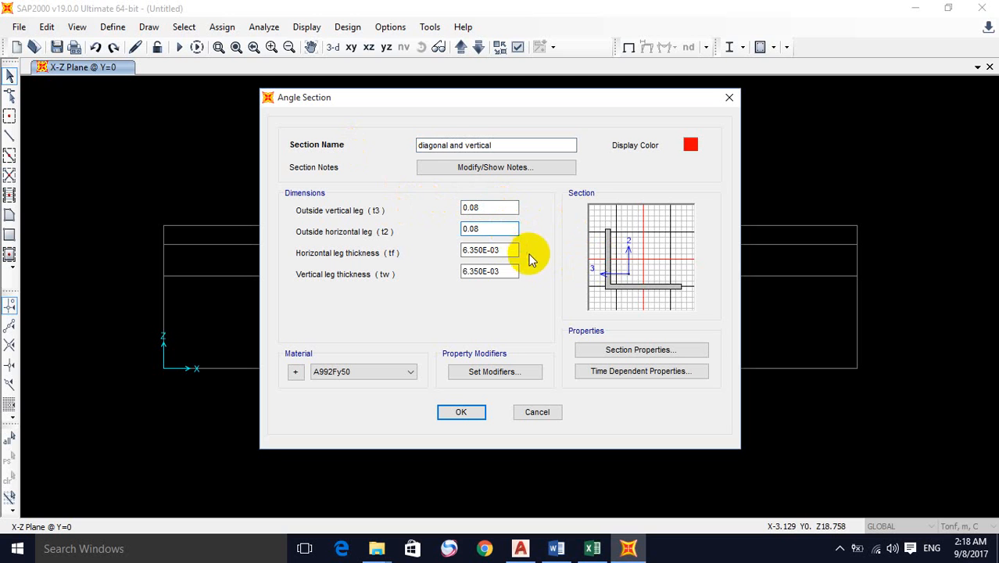
# Step: Set both leg thicknesses of the "diagonal and vertical" angle section to 0.008 m, accept the section and finish the frame property definitions
pyautogui.moveTo(507, 251); pyautogui.dragTo(417, 250)
pyautogui.write('0.09')
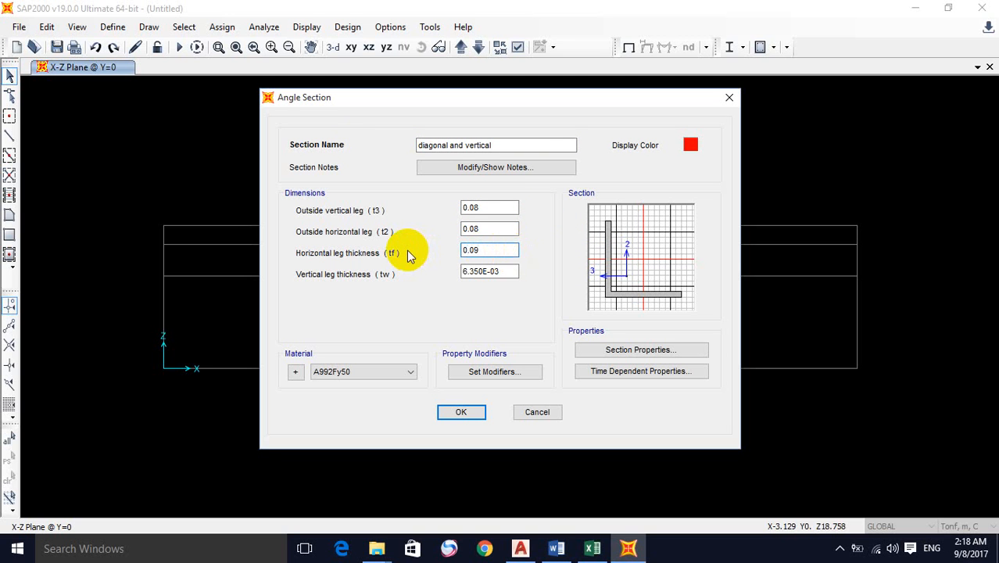
pyautogui.press('BackSpace')
pyautogui.write('08')
pyautogui.click(512, 268)
pyautogui.moveTo(510, 270); pyautogui.dragTo(370, 274)
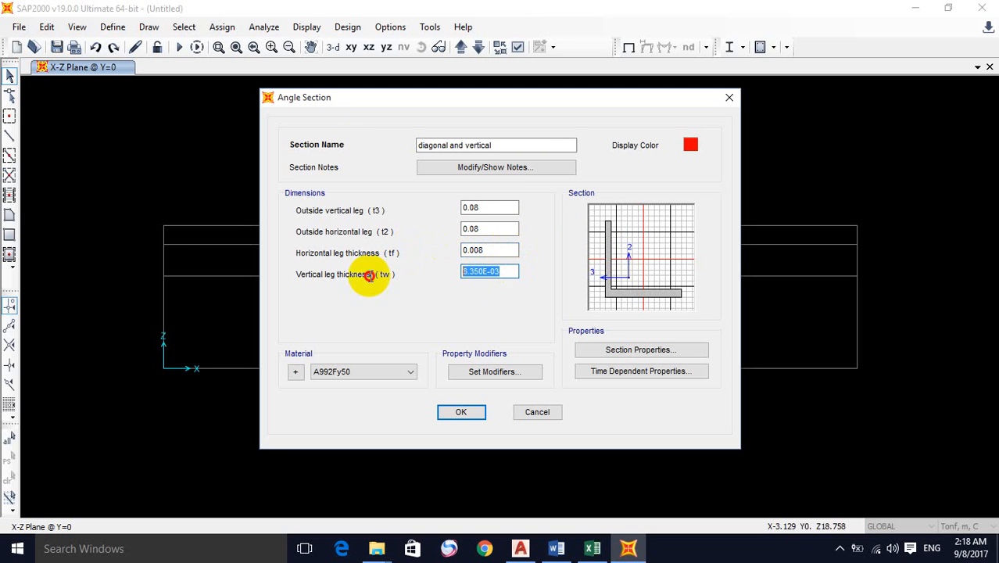
pyautogui.write('0.008')
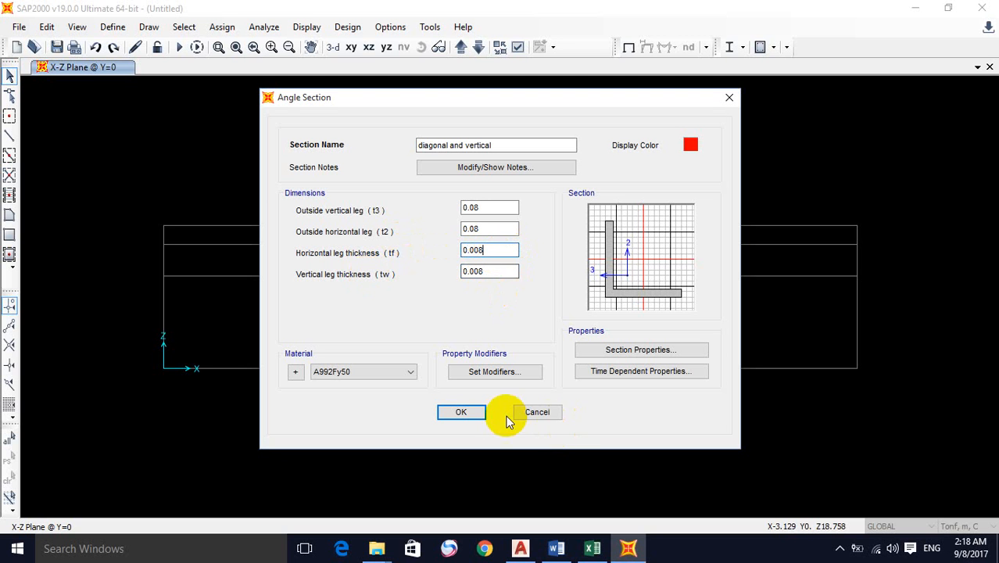
pyautogui.click(461, 412)
pyautogui.click(463, 339)
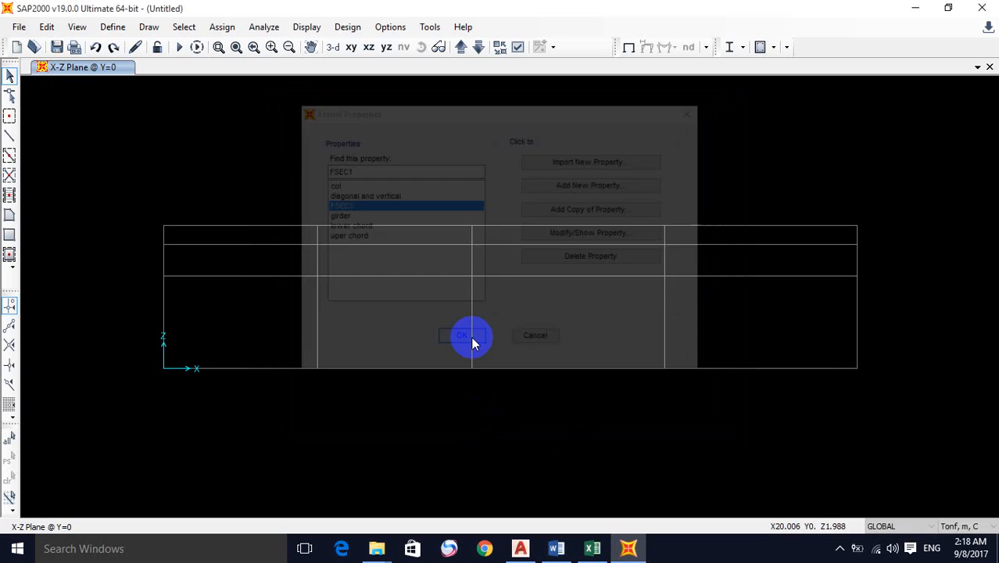
# Step: Draw three vertical columns with the "col" section at both outer grid lines and the shared middle line, from the base to Z = 8 m
pyautogui.click(9, 136)
pyautogui.moveTo(504, 246); pyautogui.dragTo(496, 139)
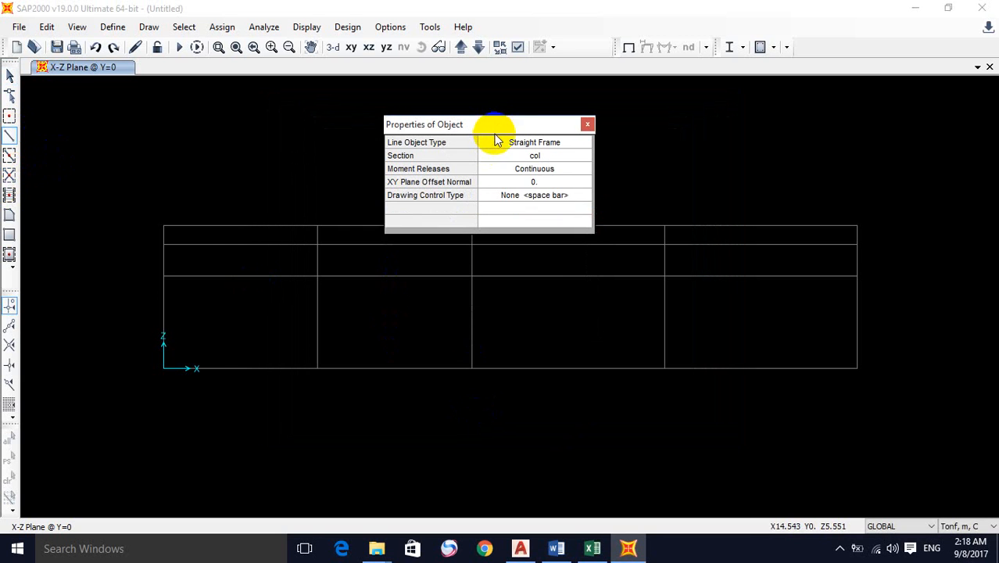
pyautogui.click(163, 367)
pyautogui.click(163, 244)
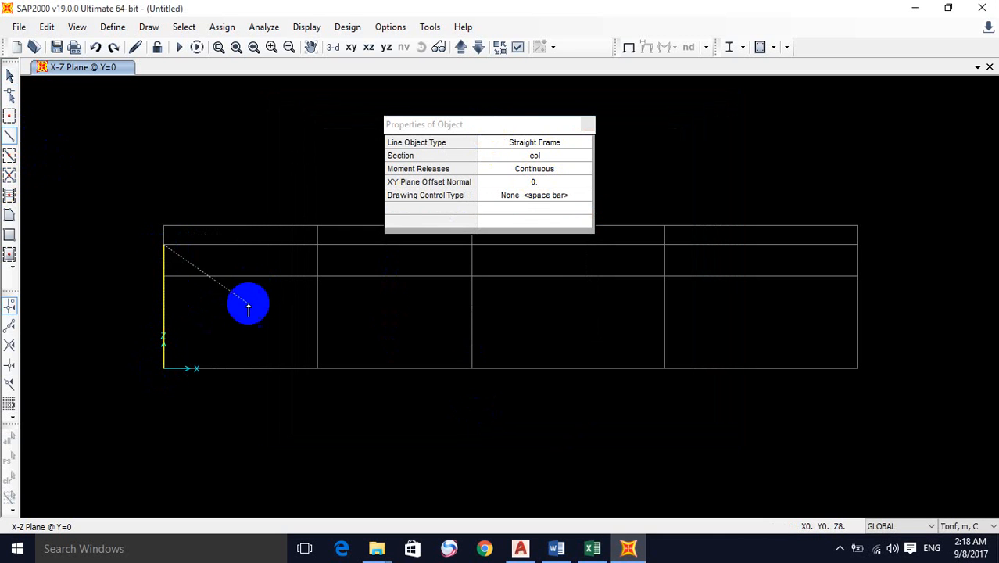
pyautogui.moveTo(496, 126); pyautogui.dragTo(541, 54)
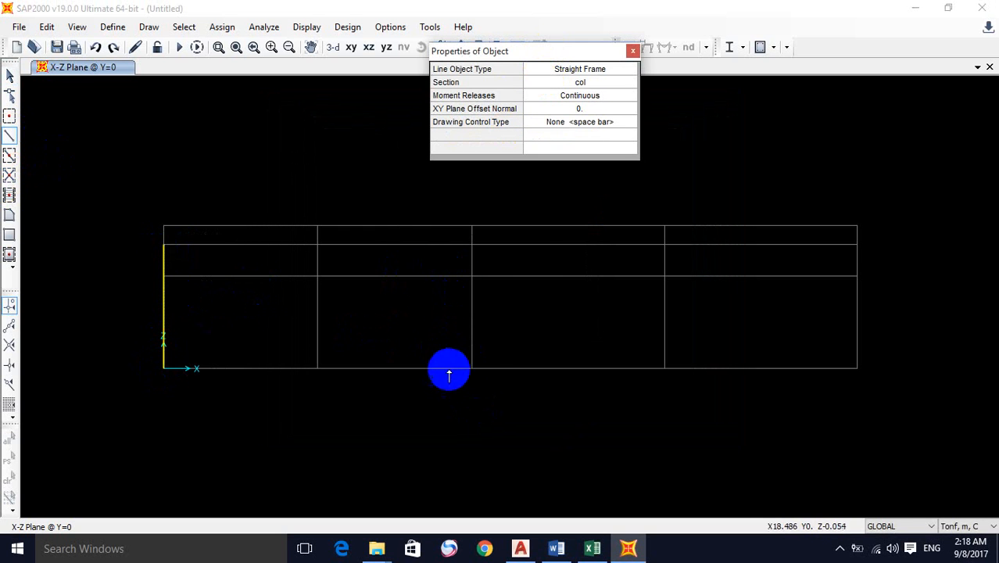
pyautogui.click(472, 367)
pyautogui.click(472, 244)
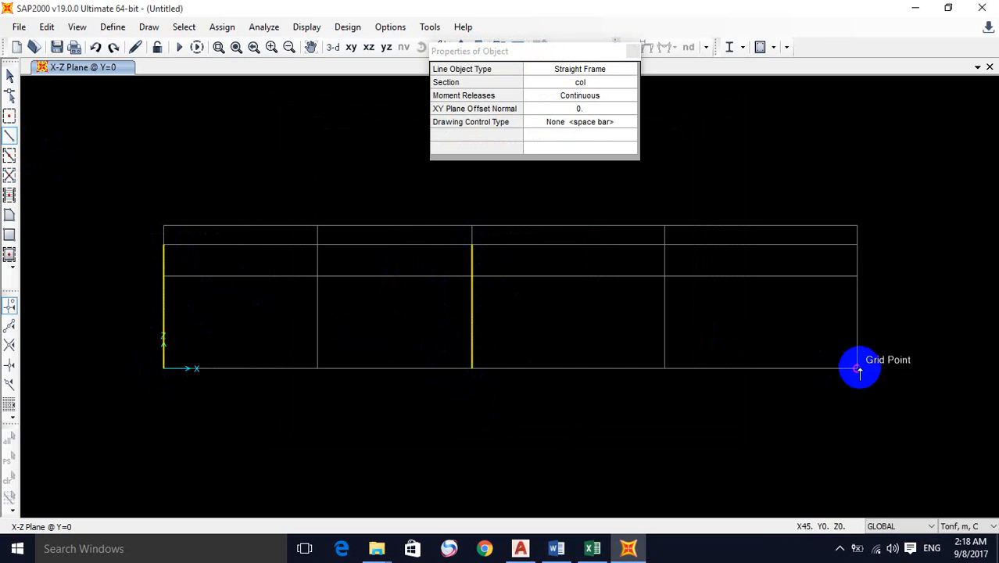
pyautogui.click(857, 368)
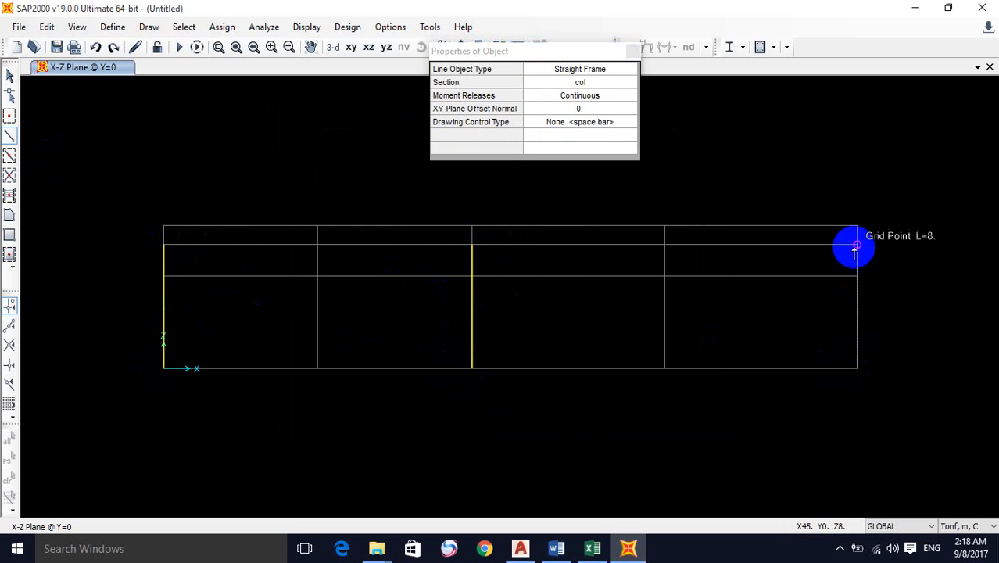
# Step: Draw the first bay's two sloped roof members with the "girder" section, from column top over the ridge to the middle column top
pyautogui.click(593, 82)
pyautogui.click(593, 83)
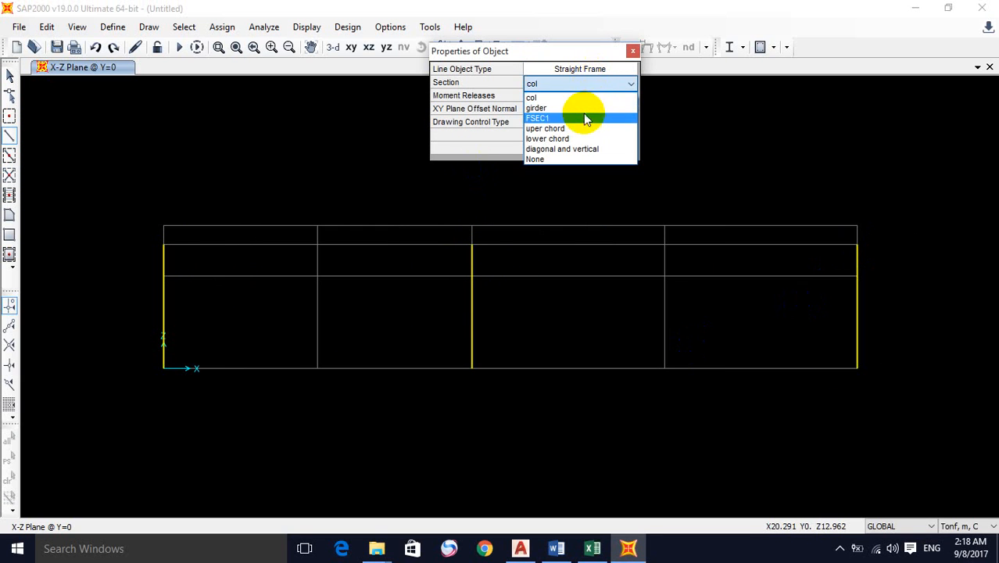
pyautogui.click(582, 108)
pyautogui.click(163, 244)
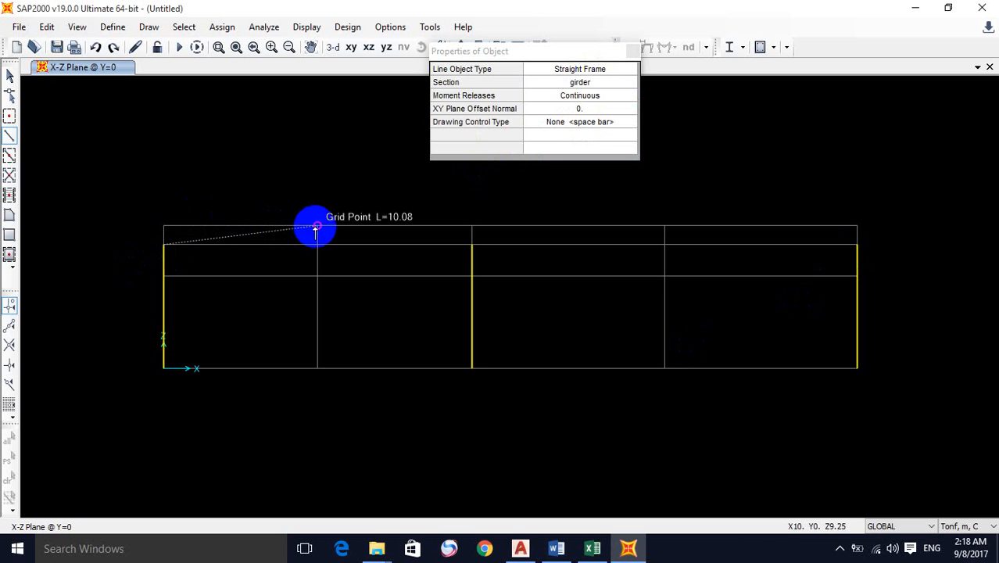
pyautogui.click(316, 227)
pyautogui.click(471, 244)
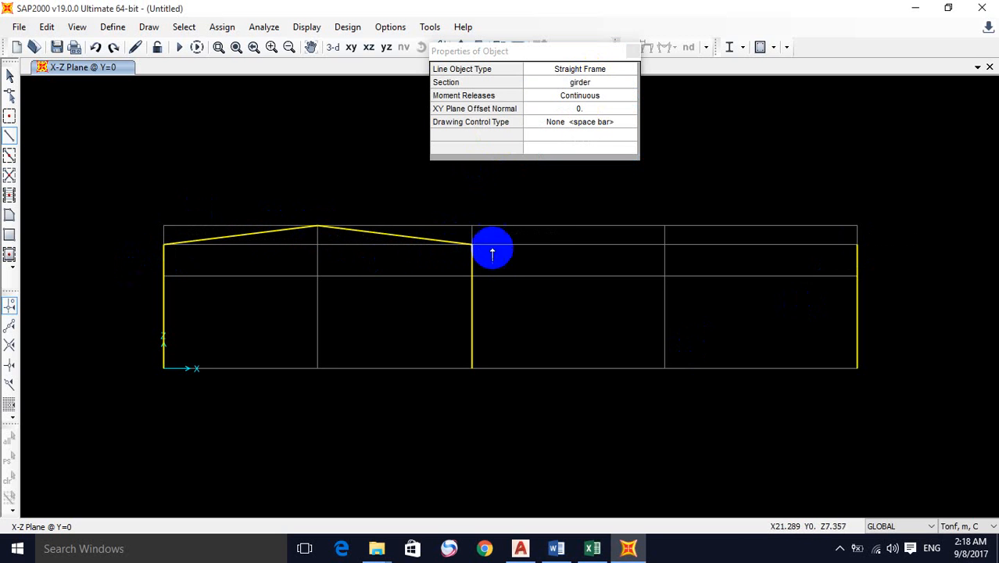
# Step: Draw the second bay's horizontal bottom chord with the "lower chord" section in two frames between the middle and end columns
pyautogui.click(580, 82)
pyautogui.click(580, 83)
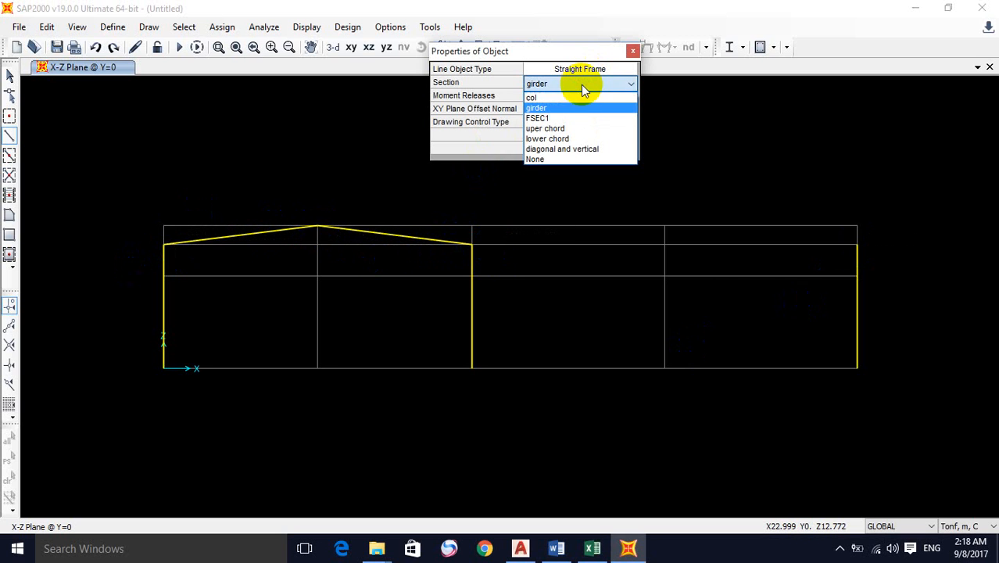
pyautogui.click(576, 139)
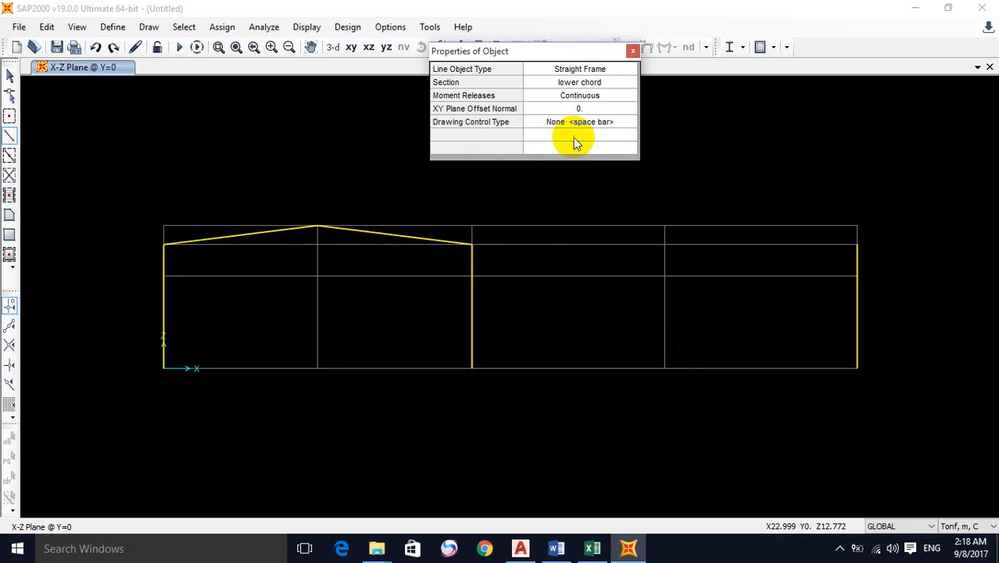
pyautogui.click(472, 276)
pyautogui.click(665, 276)
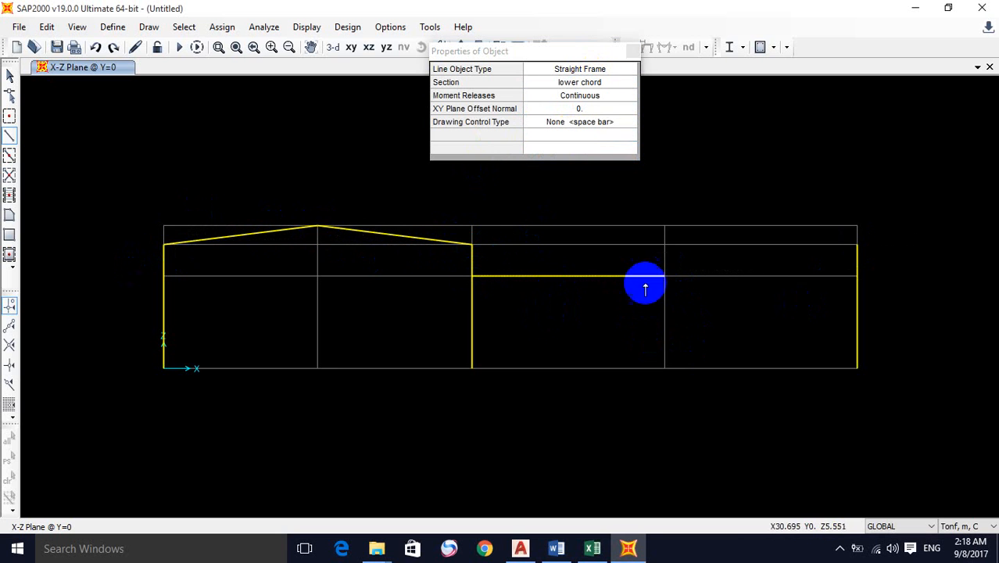
pyautogui.click(857, 276)
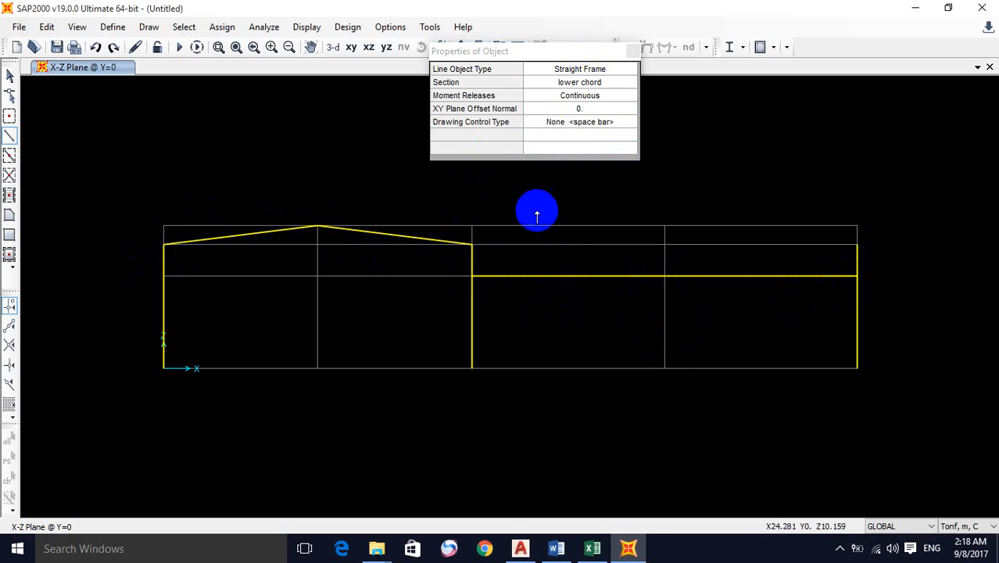
# Step: Draw the second bay's two sloped top chord members with the "uper chord" section over the ridge, and end frame drawing
pyautogui.click(587, 92)
pyautogui.click(584, 88)
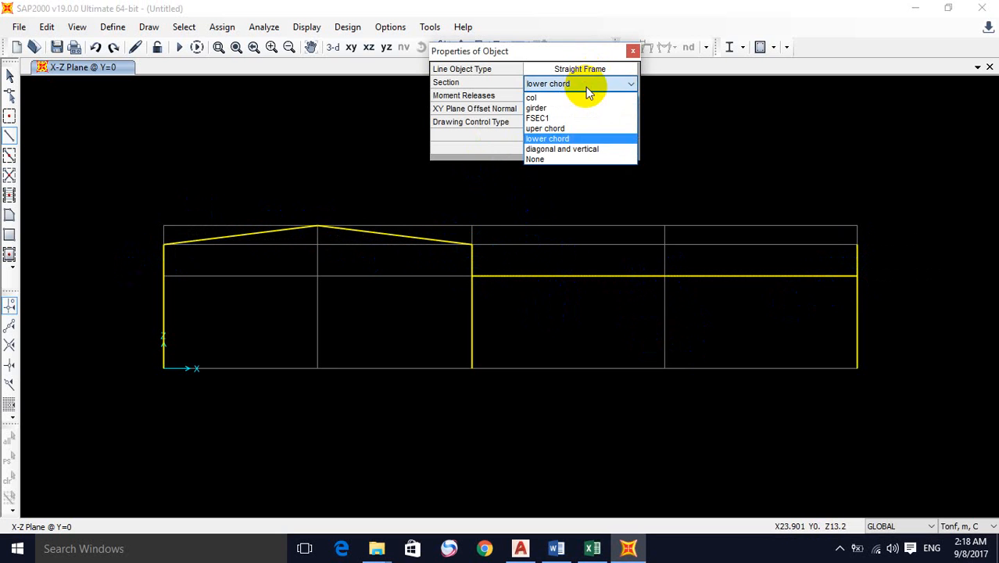
pyautogui.click(556, 129)
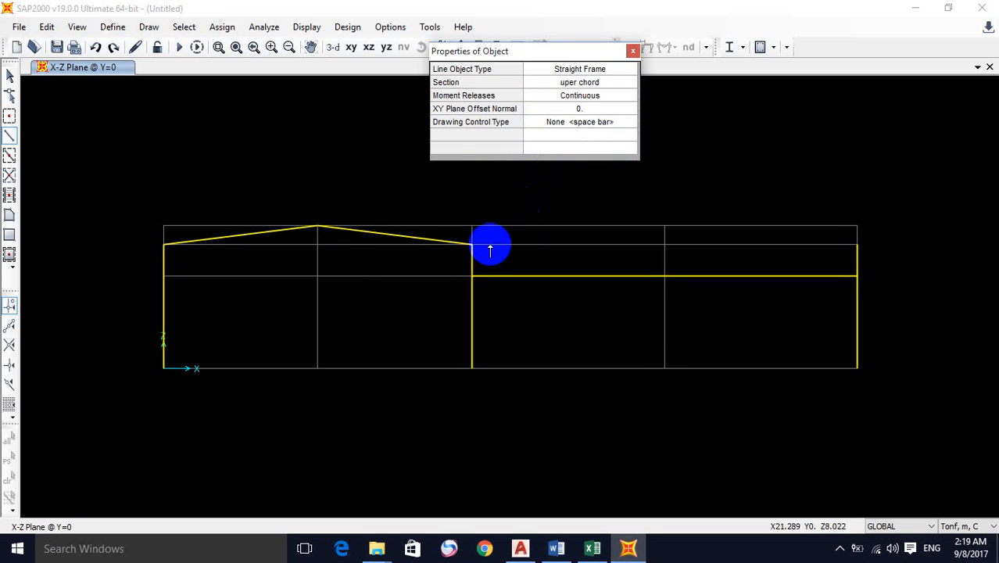
pyautogui.click(664, 226)
pyautogui.doubleClick(857, 244)
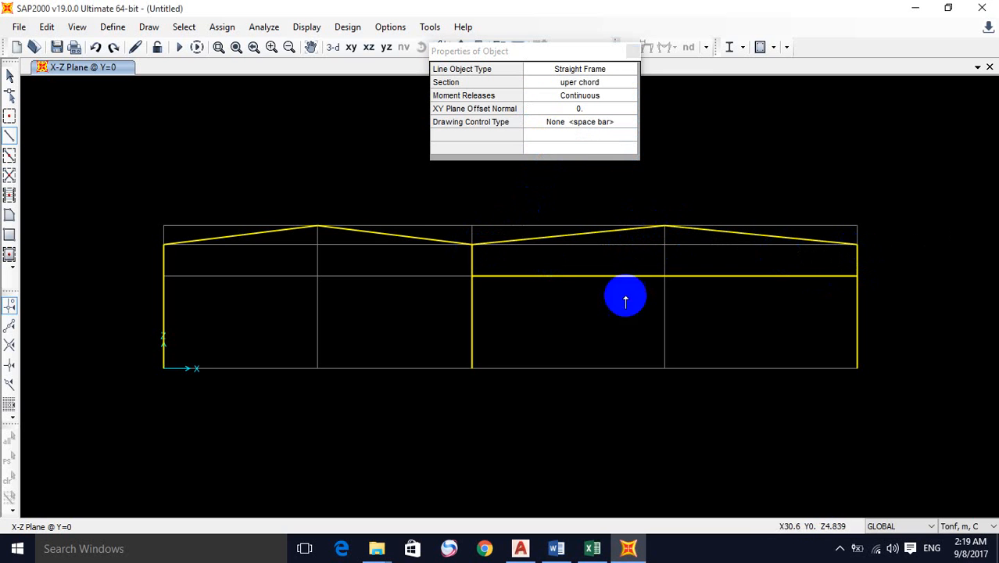
pyautogui.click(577, 84)
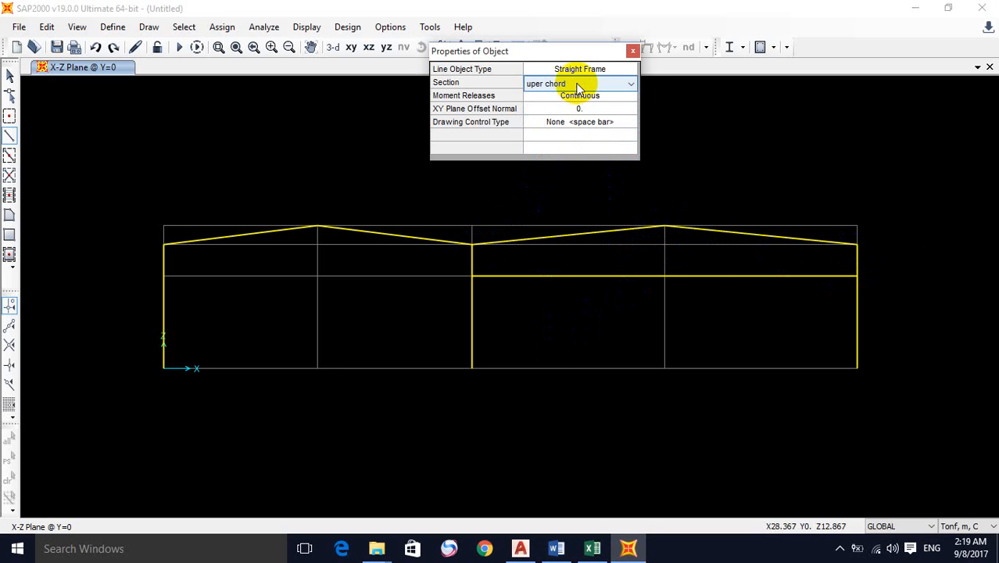
pyautogui.click(684, 263)
pyautogui.click(632, 53)
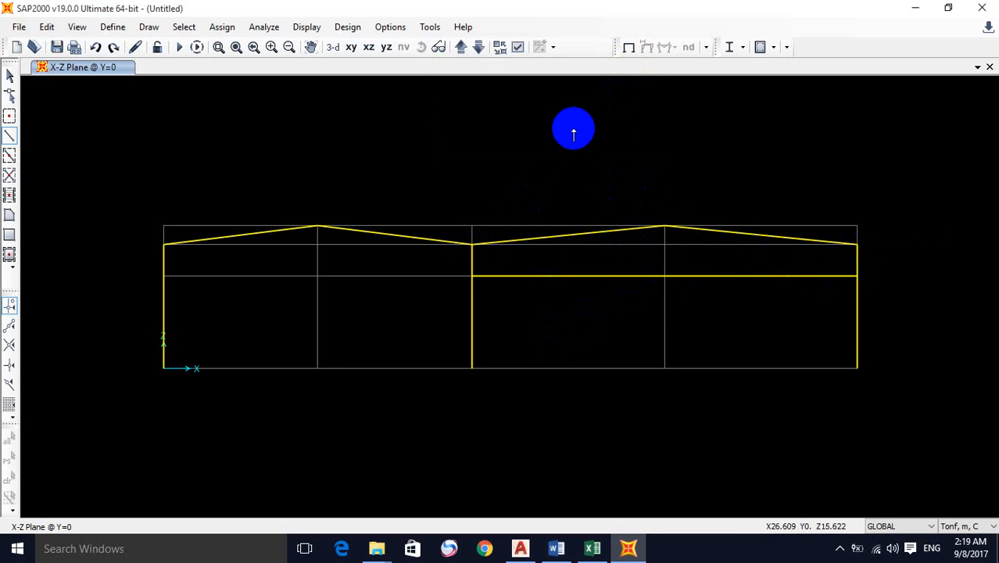
pyautogui.press('Escape')
# Step: Divide the truss's upper and lower chord frames between the middle column and ridge line into 8 frames each, checking the panels in the AutoCAD layout
pyautogui.click(598, 221)
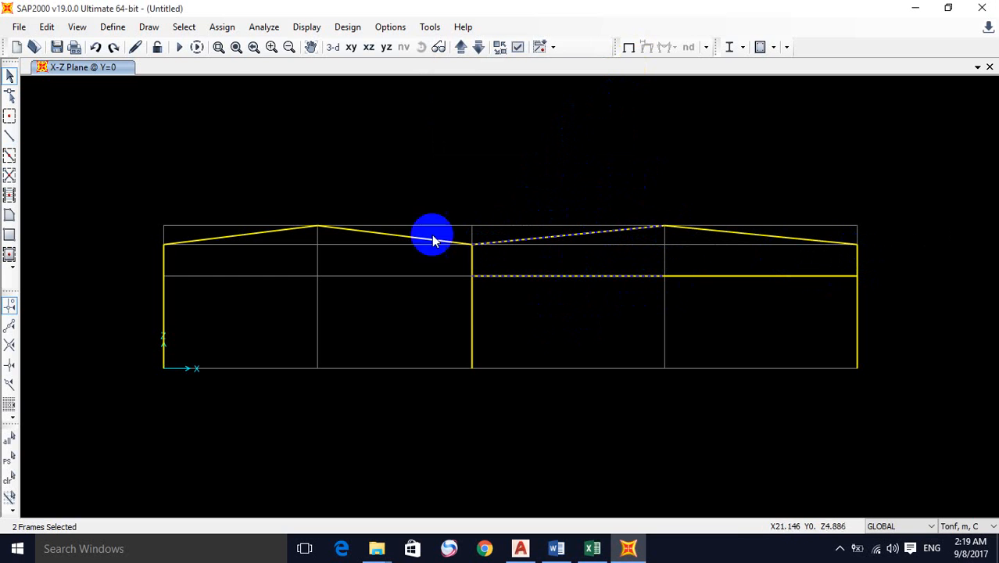
pyautogui.click(47, 26)
pyautogui.moveTo(89, 292)
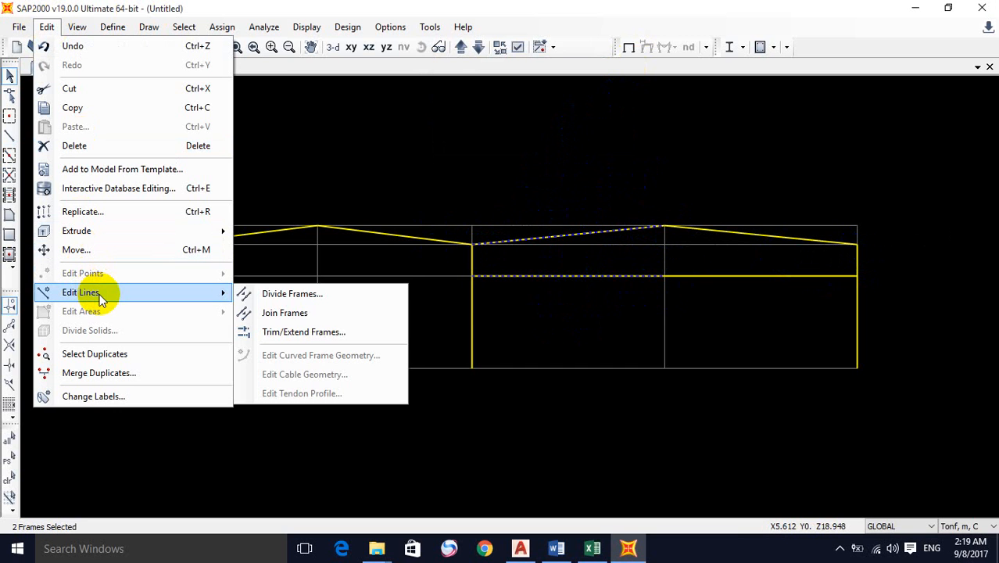
pyautogui.click(286, 312)
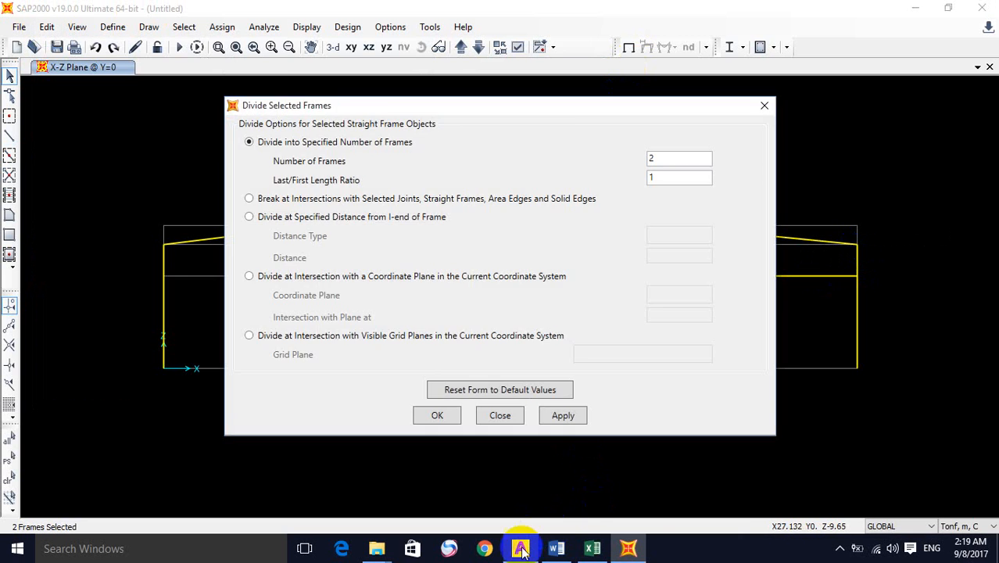
pyautogui.click(520, 548)
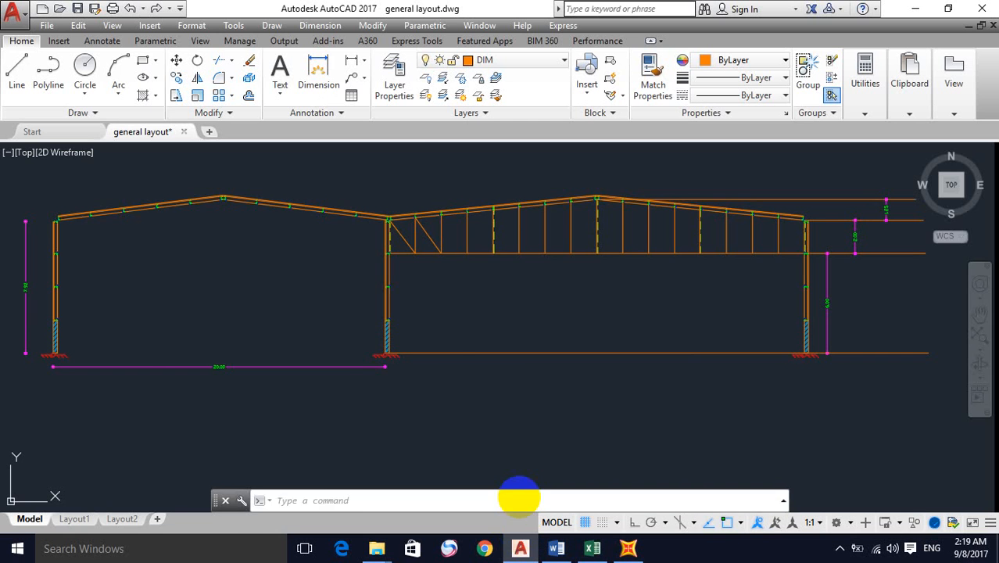
pyautogui.scroll(5, 415, 264)
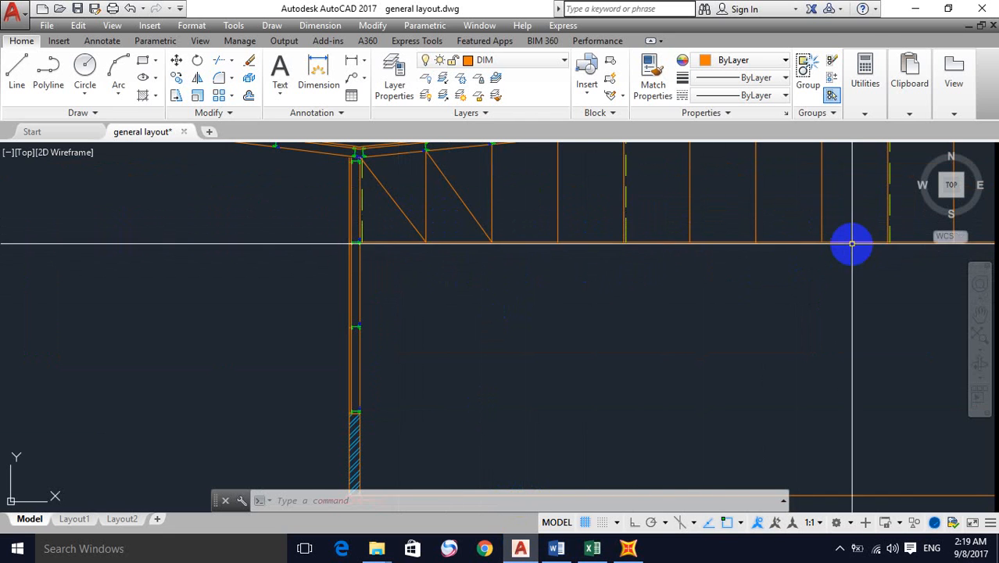
pyautogui.moveTo(852, 241)
pyautogui.mouseDown(button='middle')
pyautogui.moveTo(727, 305)
pyautogui.moveTo(529, 330)
pyautogui.mouseUp(button='middle')
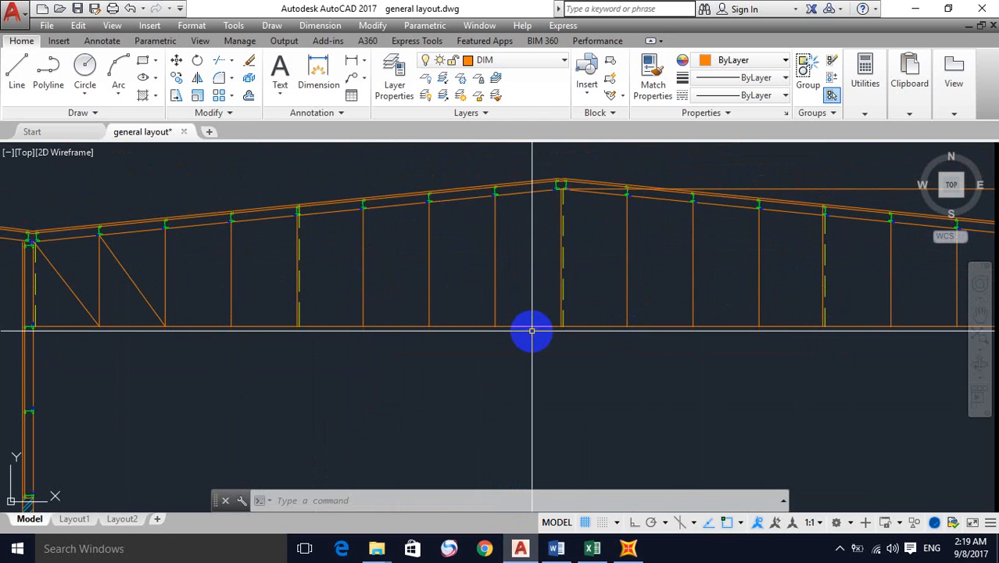
pyautogui.click(920, 9)
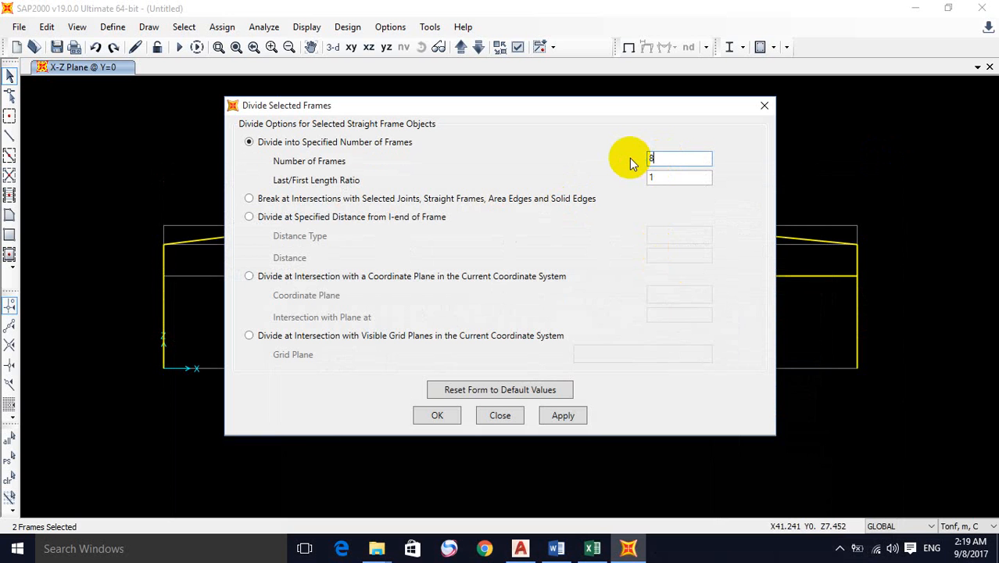
pyautogui.click(563, 415)
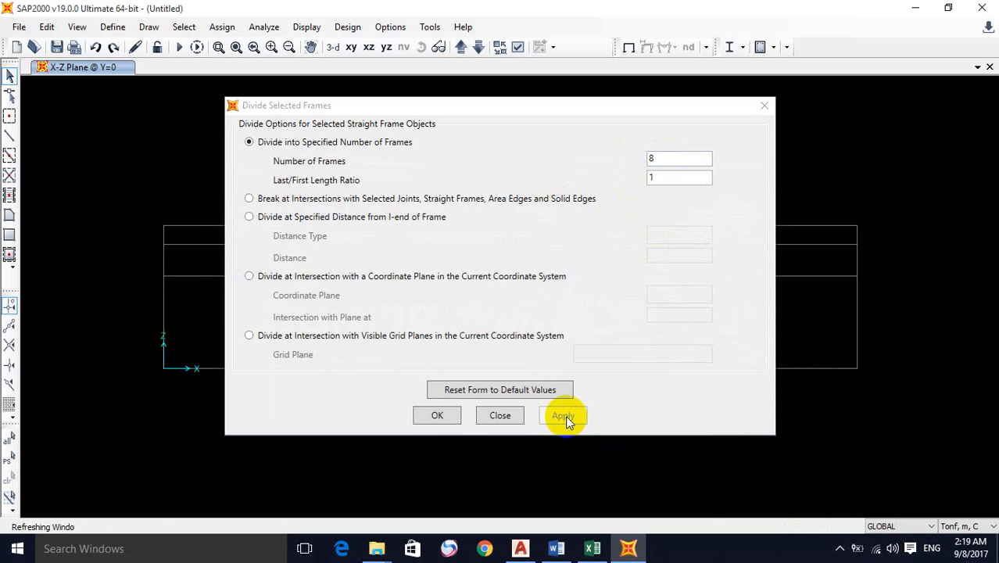
pyautogui.click(435, 415)
# Step: Make the joints visible in the display options to check the divided chord frames
pyautogui.click(581, 248)
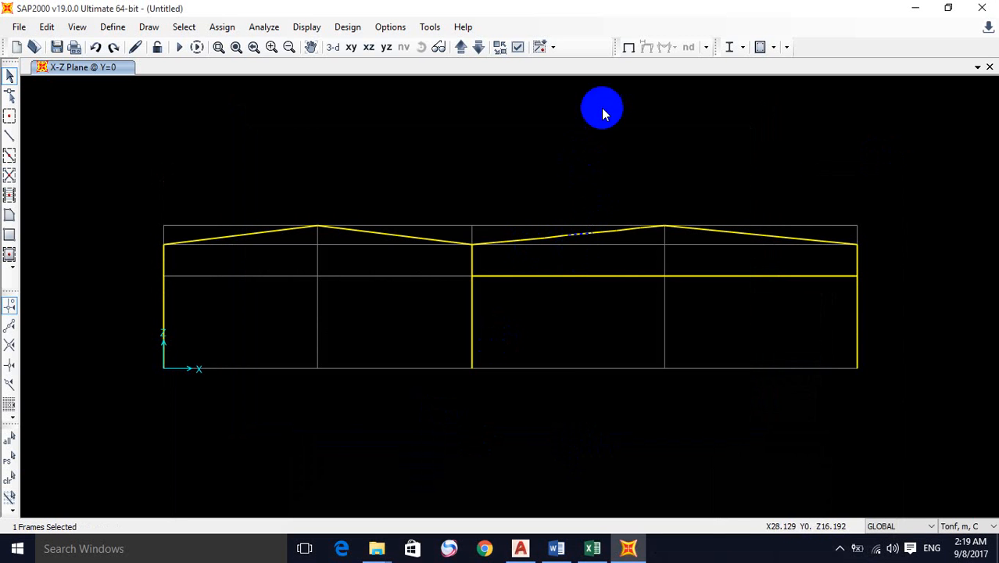
pyautogui.click(518, 47)
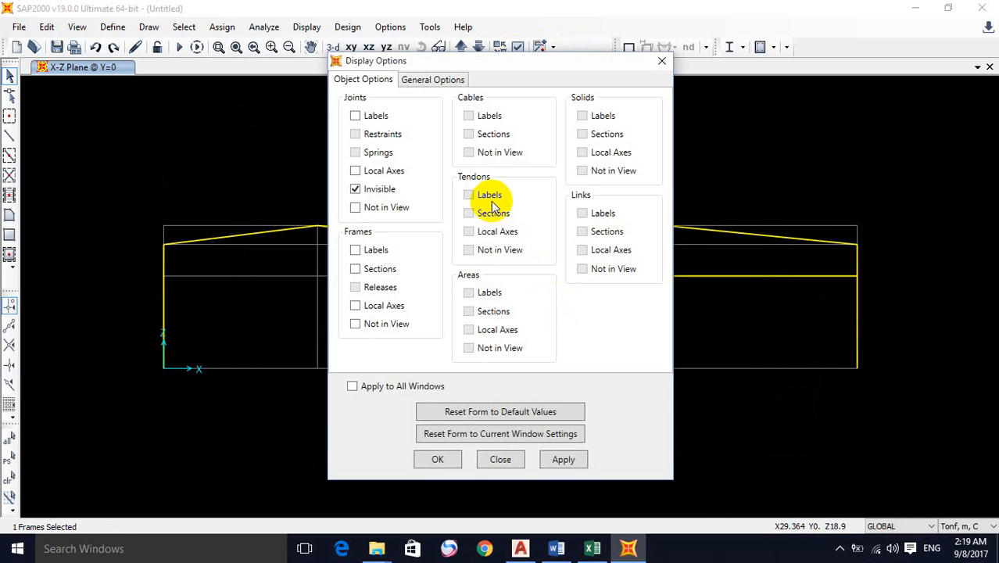
pyautogui.click(564, 460)
pyautogui.click(430, 460)
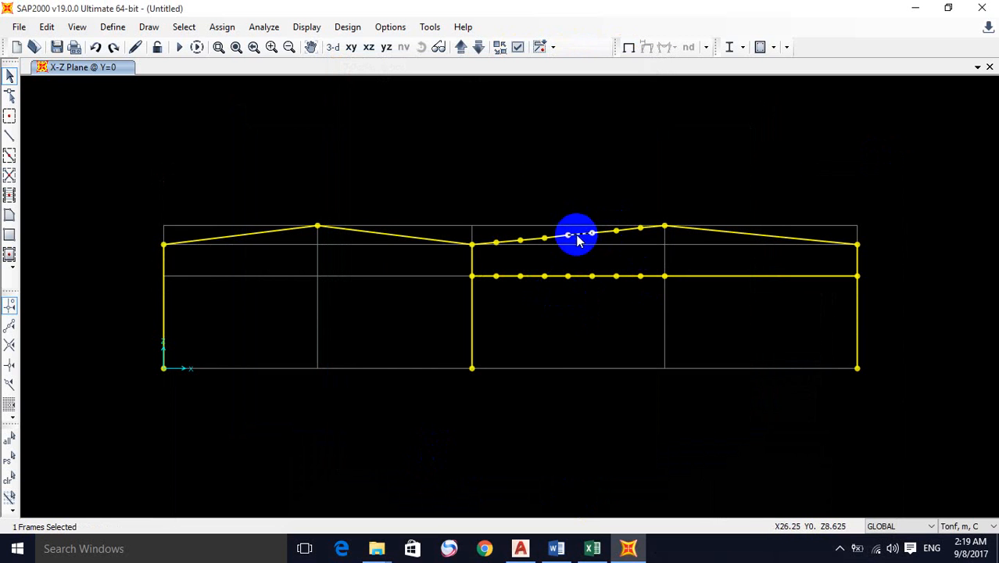
# Step: Divide the truss's upper and lower chord frames between the ridge line and the end column into 8 frames each
pyautogui.click(745, 276)
pyautogui.click(757, 235)
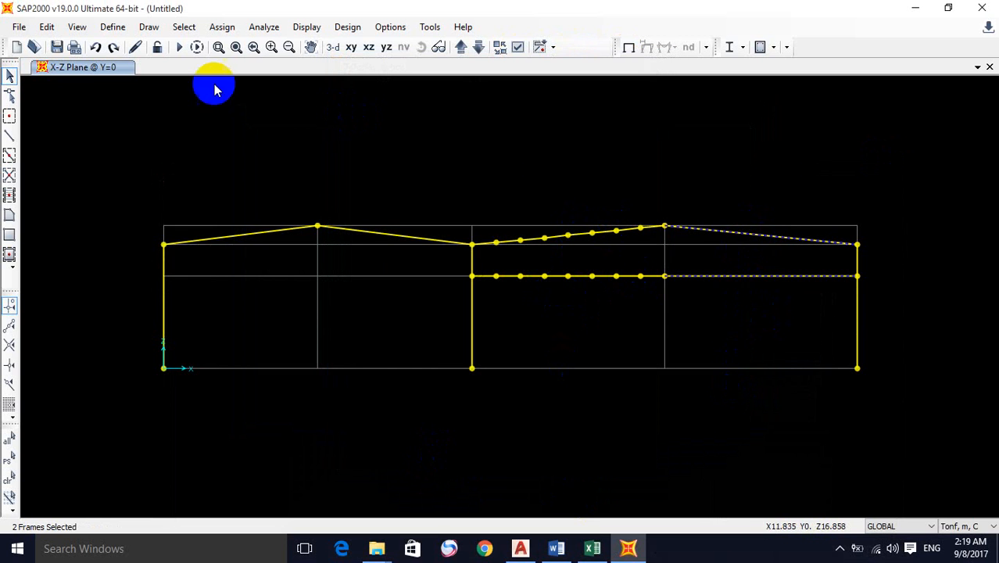
pyautogui.click(61, 28)
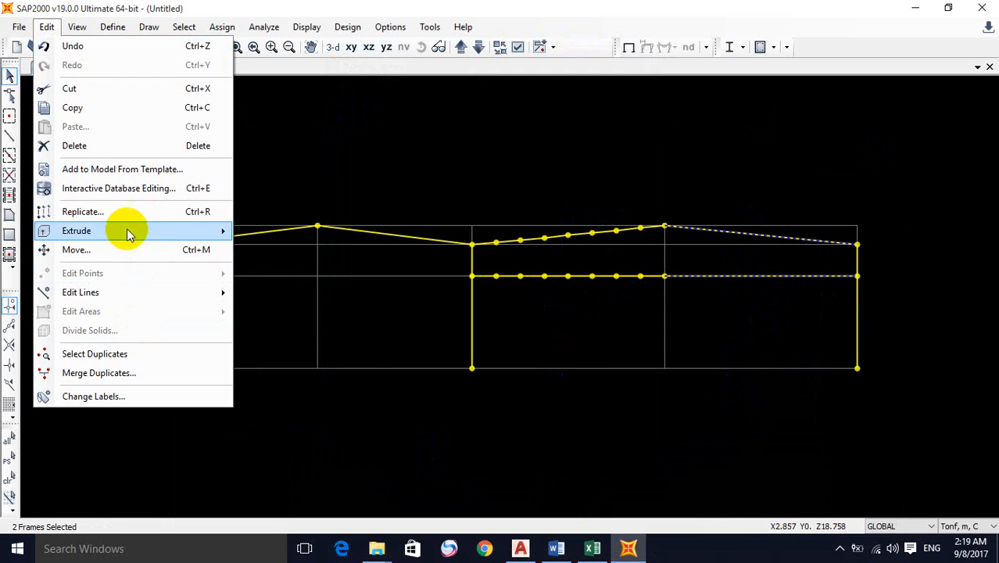
pyautogui.moveTo(134, 292)
pyautogui.click(295, 290)
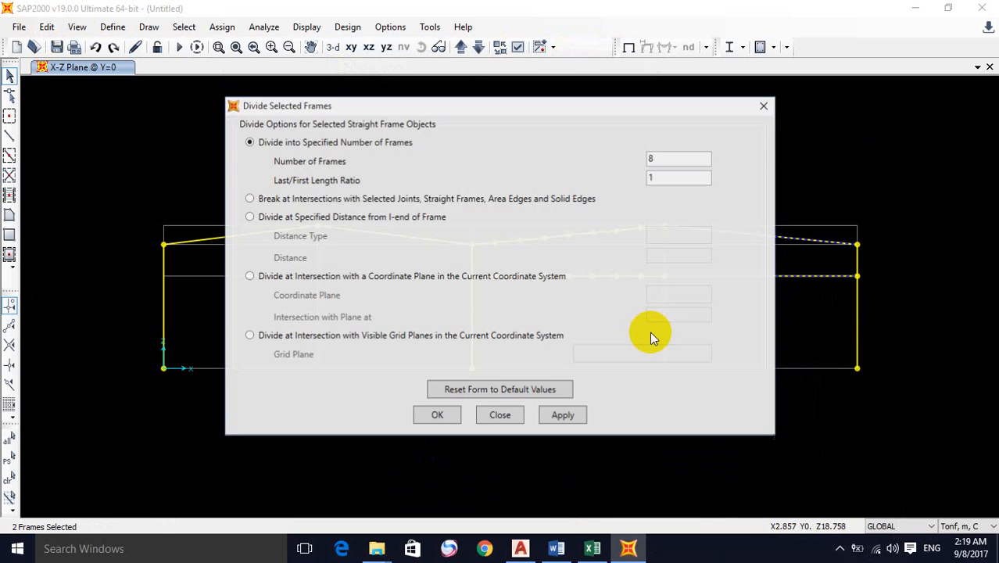
pyautogui.click(565, 417)
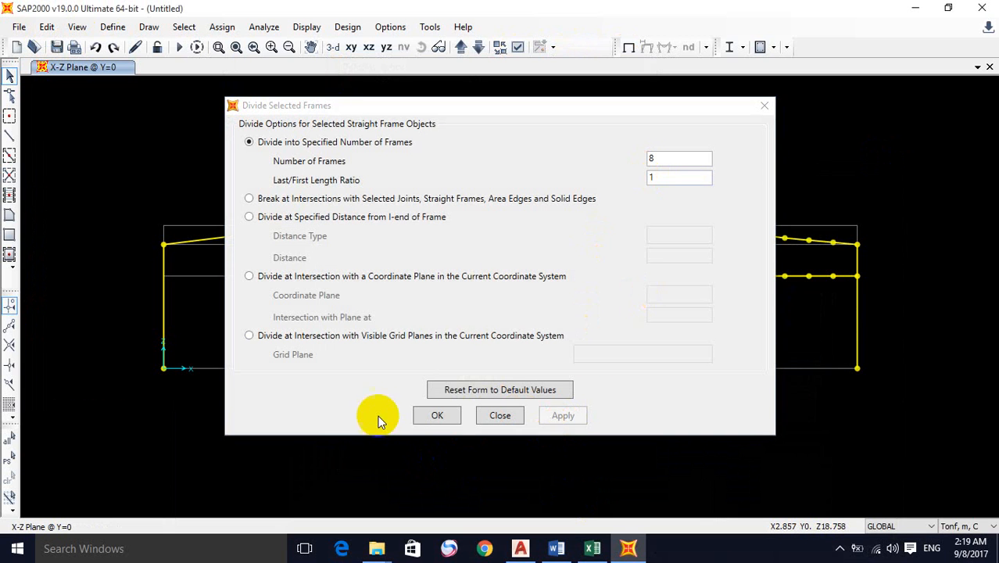
pyautogui.click(437, 419)
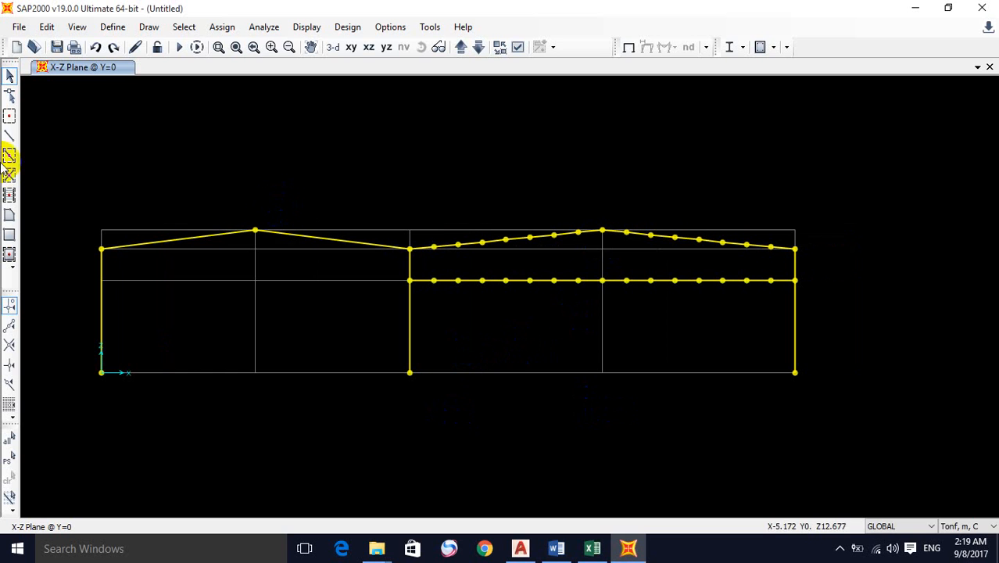
# Step: Draw the first truss vertical beside the middle column with the "diagonal and vertical" section, from the lower to the upper chord joint
pyautogui.click(10, 137)
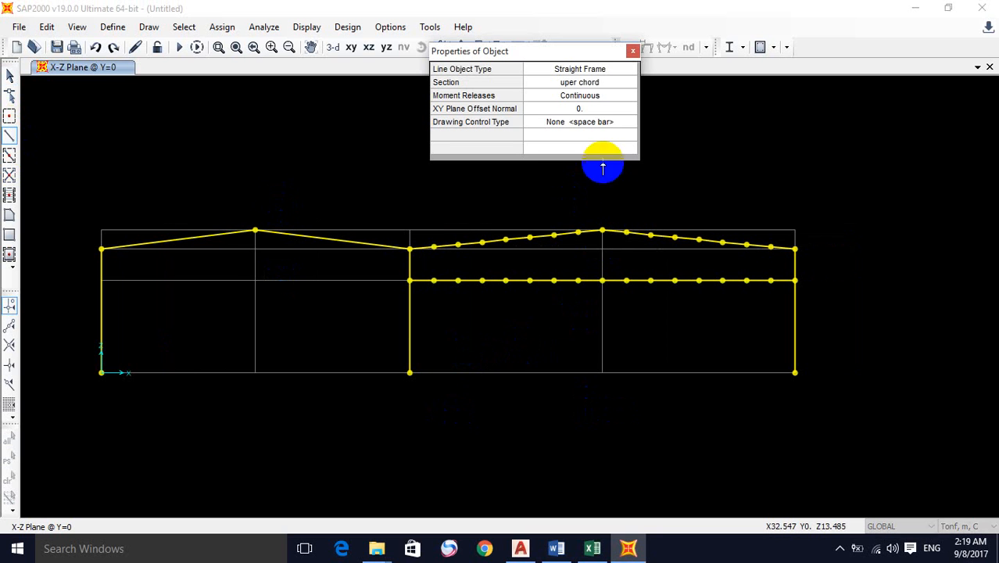
pyautogui.click(580, 84)
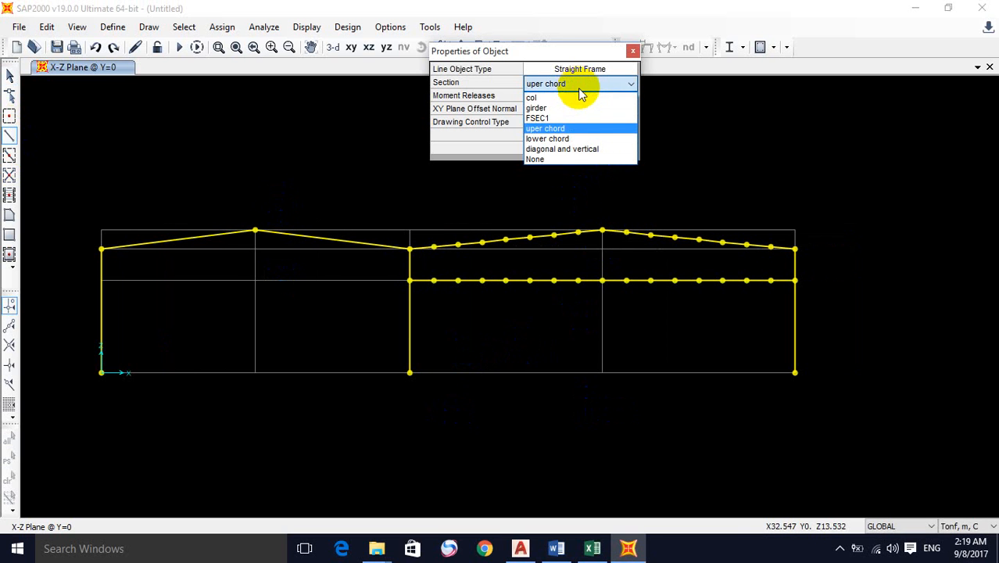
pyautogui.click(568, 148)
pyautogui.click(433, 280)
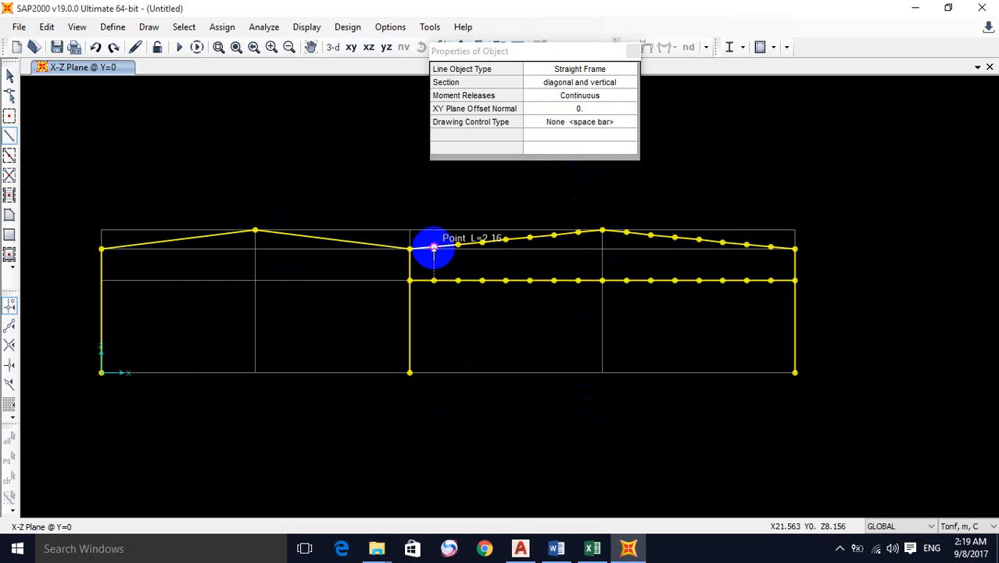
pyautogui.click(434, 248)
pyautogui.click(631, 53)
# Step: Draw the second, third and fourth truss verticals from the middle column between matching lower and upper chord joints
pyautogui.scroll(4, 459, 293)
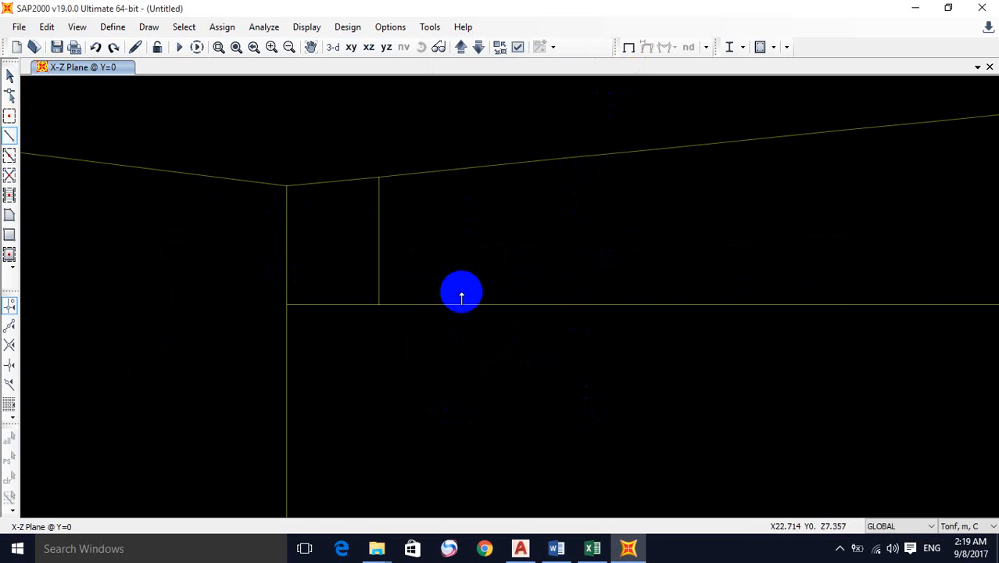
pyautogui.click(471, 305)
pyautogui.click(471, 167)
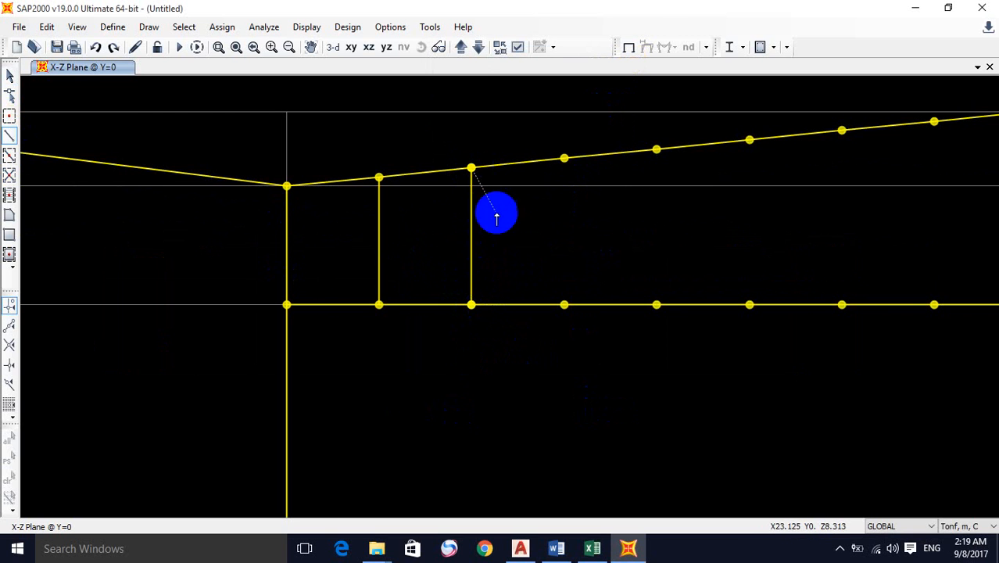
pyautogui.click(564, 305)
pyautogui.click(564, 158)
pyautogui.click(656, 305)
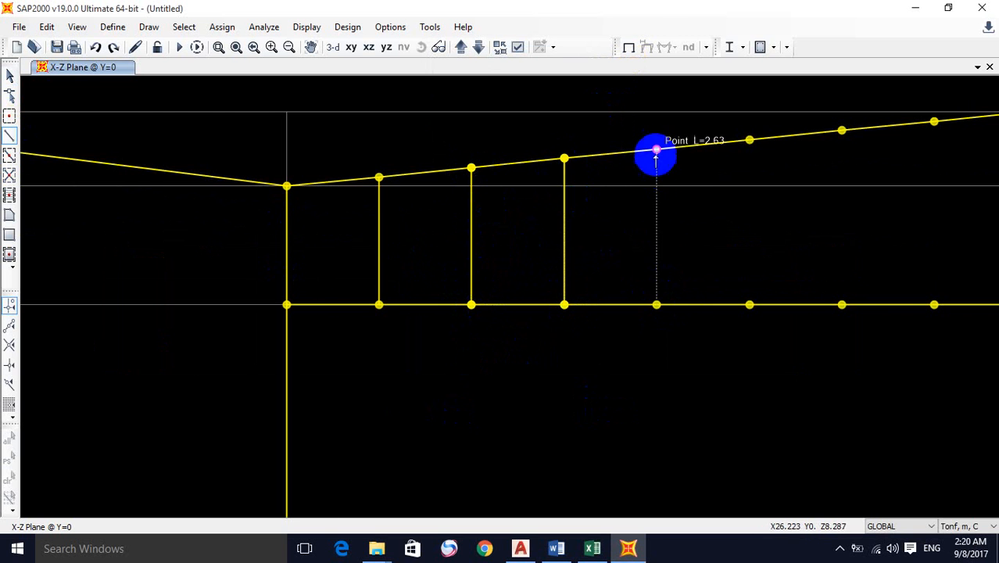
pyautogui.click(657, 149)
# Step: Draw the fifth, sixth and seventh truss verticals from the middle column and the vertical at the ridge
pyautogui.moveTo(715, 252); pyautogui.dragTo(555, 268, button='middle')
pyautogui.click(591, 320)
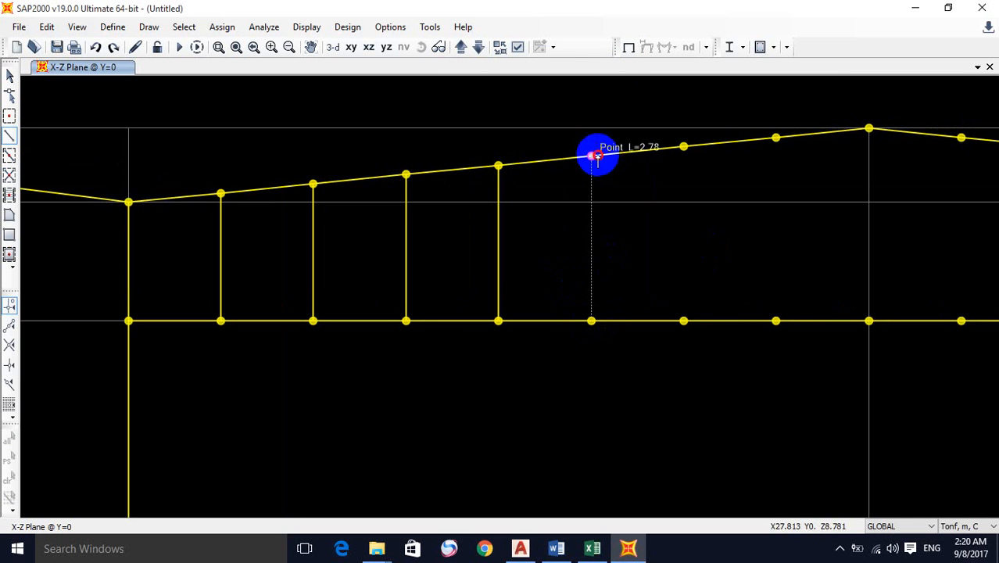
pyautogui.click(591, 156)
pyautogui.click(683, 321)
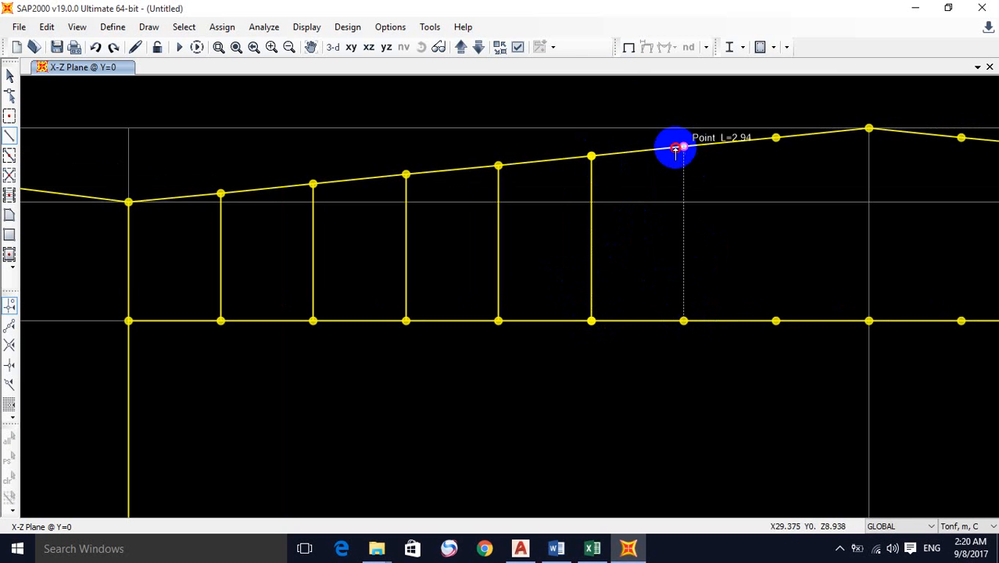
pyautogui.click(683, 147)
pyautogui.click(771, 320)
pyautogui.click(775, 137)
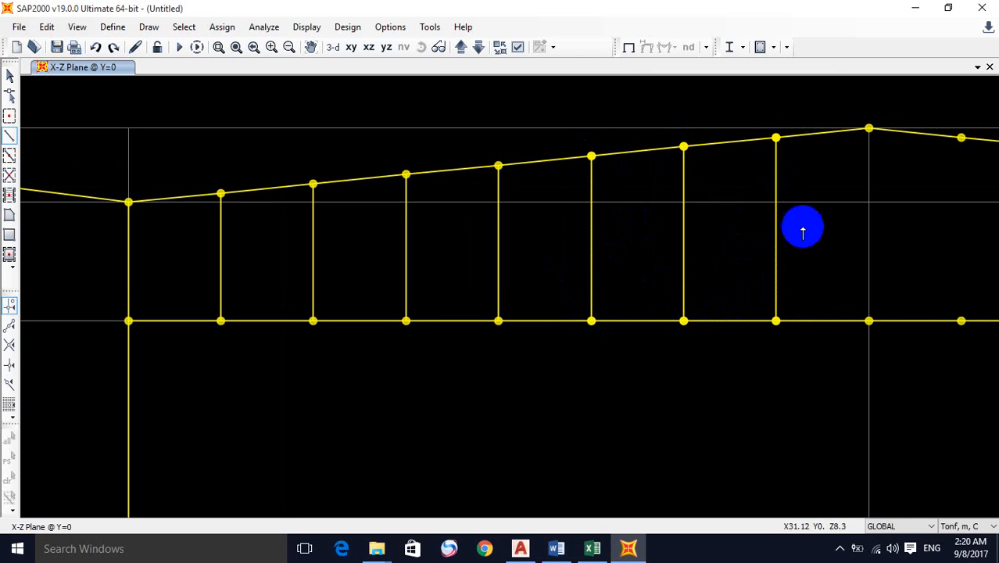
pyautogui.moveTo(928, 325); pyautogui.dragTo(717, 320, button='middle')
pyautogui.click(667, 116)
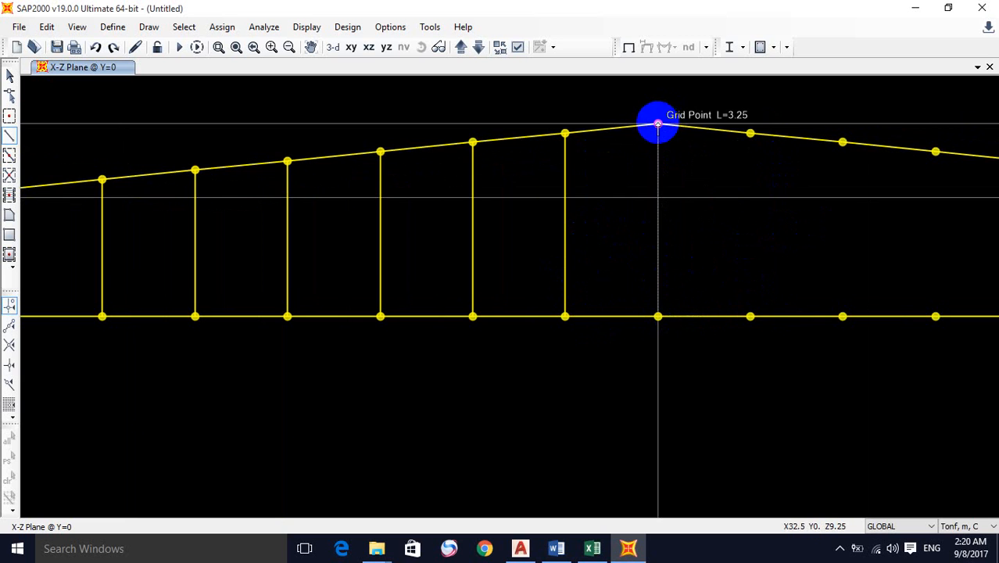
# Step: Draw diagonals in the first three panels from the middle column, each from an upper joint down to the next lower joint toward the ridge
pyautogui.moveTo(498, 215); pyautogui.dragTo(664, 245, button='middle')
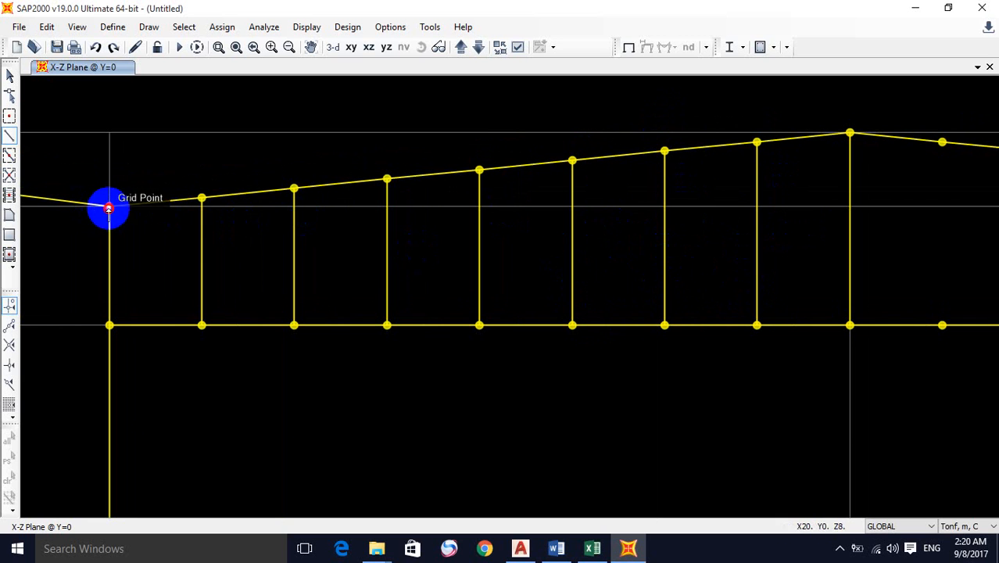
pyautogui.click(197, 324)
pyautogui.rightClick(202, 317)
pyautogui.click(202, 196)
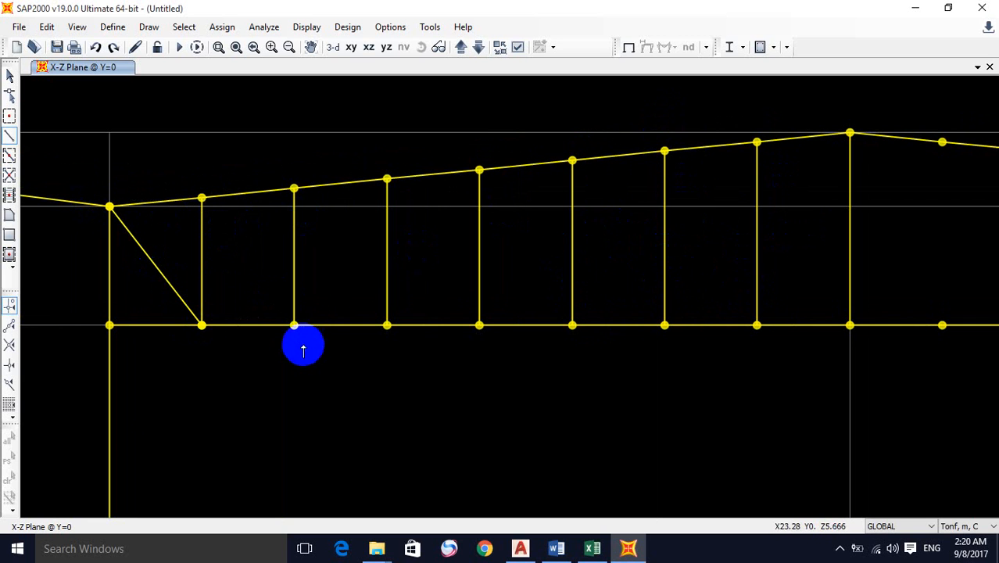
pyautogui.click(294, 325)
pyautogui.rightClick(317, 290)
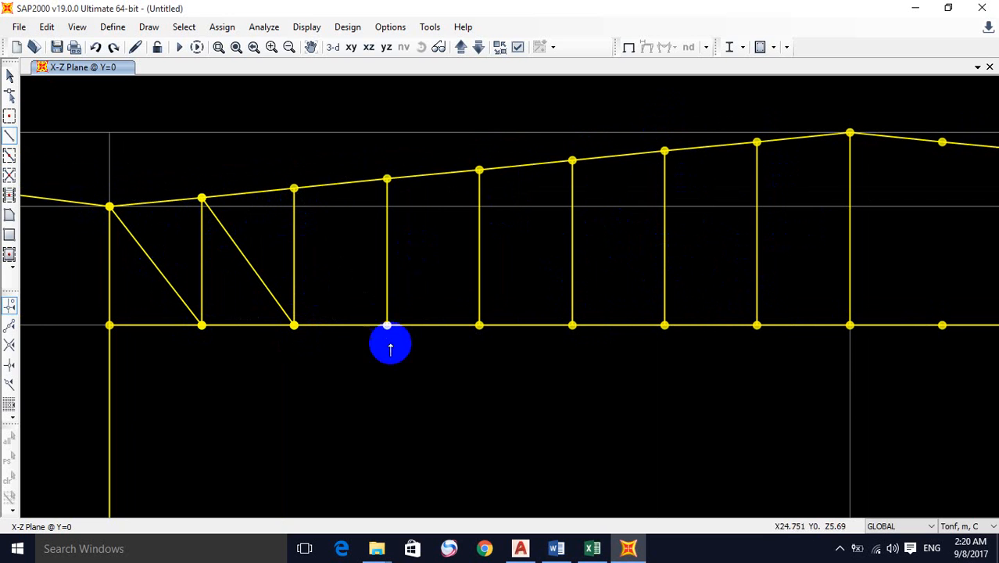
pyautogui.rightClick(388, 315)
# Step: Draw the diagonals of the fourth and fifth panels from the middle column, sloping down toward the ridge line
pyautogui.click(387, 180)
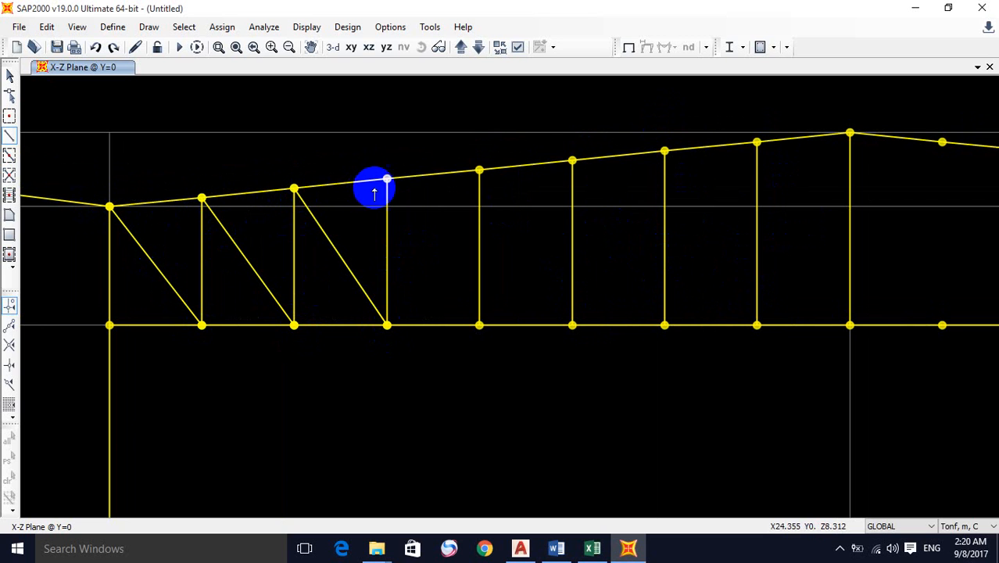
pyautogui.click(479, 325)
pyautogui.rightClick(471, 200)
pyautogui.click(479, 172)
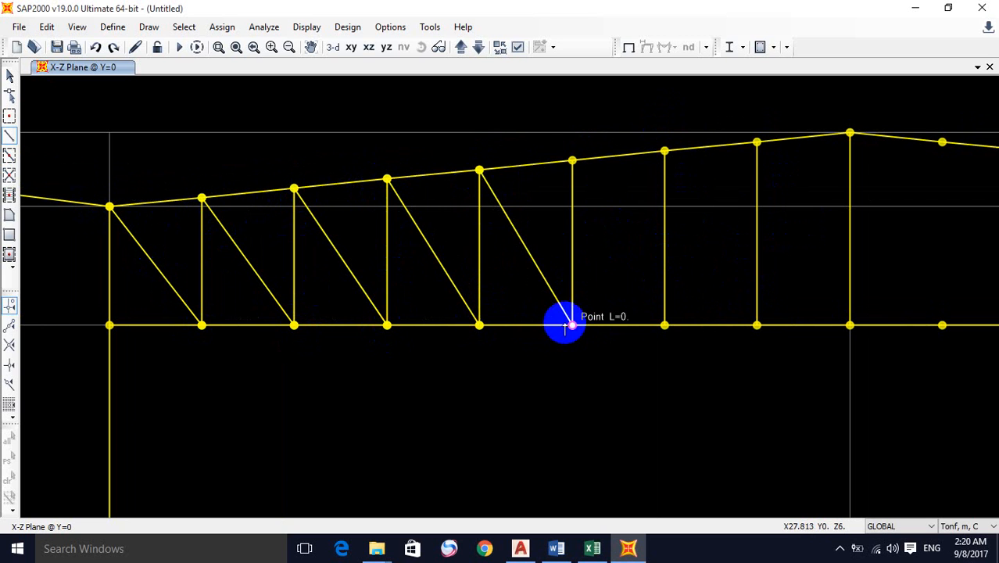
pyautogui.rightClick(565, 322)
# Step: Draw the diagonals of the last three panels before the ridge, ending at the lower chord joint beneath the ridge
pyautogui.moveTo(579, 288); pyautogui.dragTo(399, 280, button='middle')
pyautogui.click(391, 152)
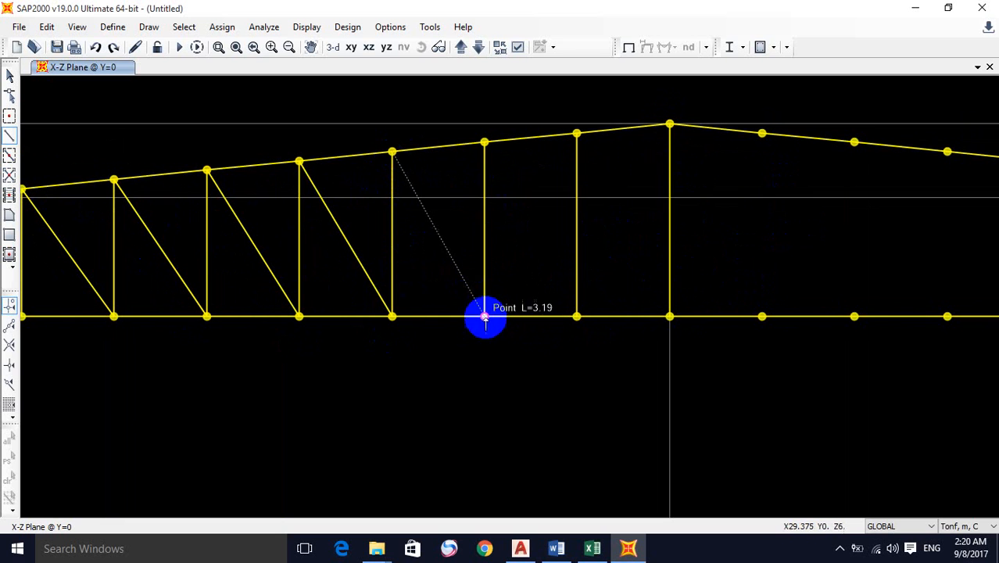
pyautogui.click(485, 316)
pyautogui.rightClick(508, 279)
pyautogui.click(581, 320)
pyautogui.rightClick(591, 271)
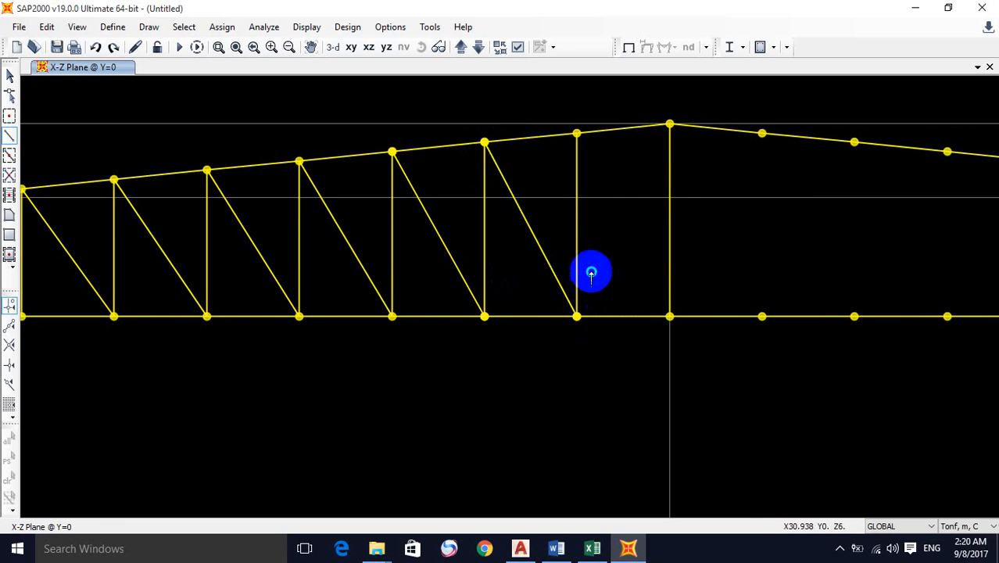
pyautogui.click(578, 136)
pyautogui.click(669, 316)
pyautogui.rightClick(727, 157)
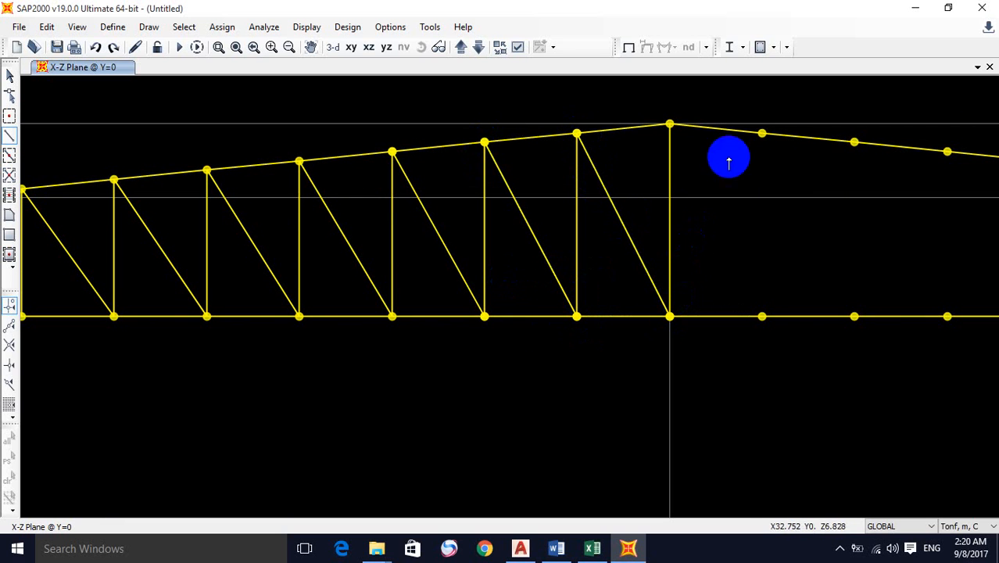
# Step: Draw the first three truss verticals past the ridge on the end column side, between matching lower and upper chord joints
pyautogui.click(762, 316)
pyautogui.moveTo(827, 265); pyautogui.dragTo(611, 294, button='middle')
pyautogui.click(637, 171)
pyautogui.rightClick(664, 230)
pyautogui.moveTo(702, 291); pyautogui.dragTo(542, 307, button='middle')
pyautogui.click(569, 359)
pyautogui.click(571, 195)
pyautogui.rightClick(605, 258)
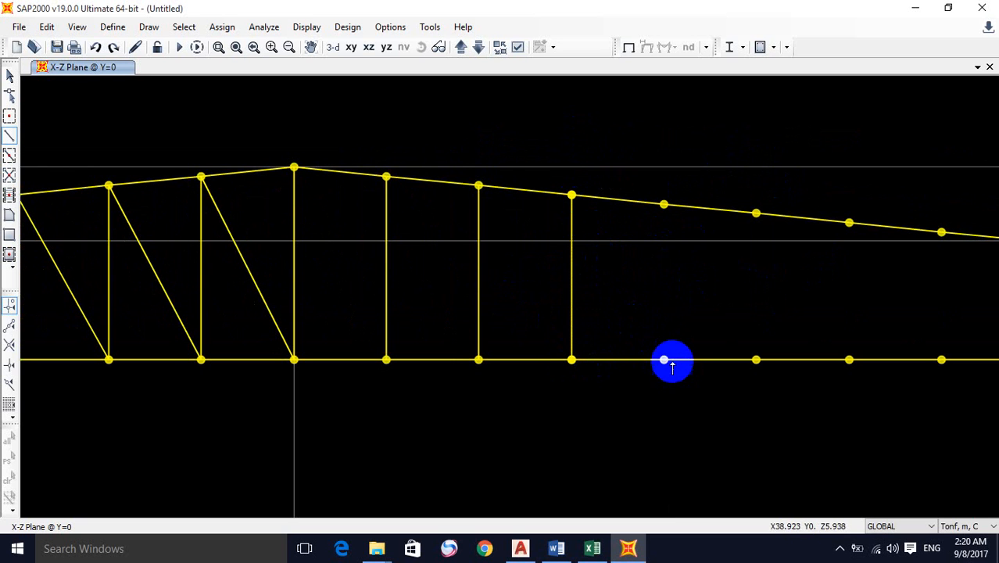
# Step: Draw the fourth and fifth truss verticals past the ridge toward the end column
pyautogui.click(664, 360)
pyautogui.click(666, 206)
pyautogui.rightClick(687, 244)
pyautogui.click(756, 359)
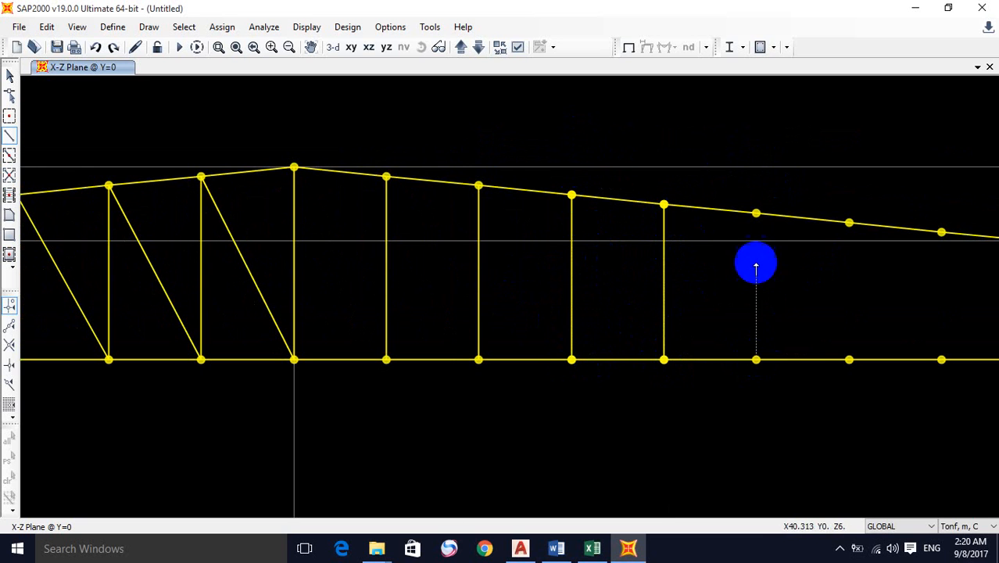
pyautogui.click(756, 214)
pyautogui.rightClick(769, 246)
# Step: Draw the last two truss verticals before the end column
pyautogui.moveTo(790, 323); pyautogui.dragTo(512, 319, button='middle')
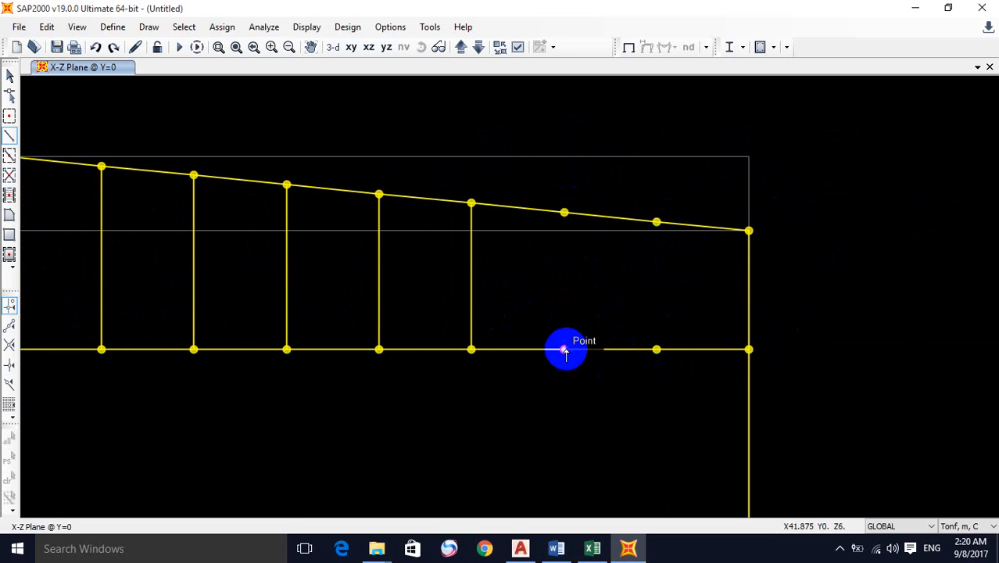
pyautogui.click(564, 349)
pyautogui.click(564, 213)
pyautogui.rightClick(611, 279)
pyautogui.click(657, 348)
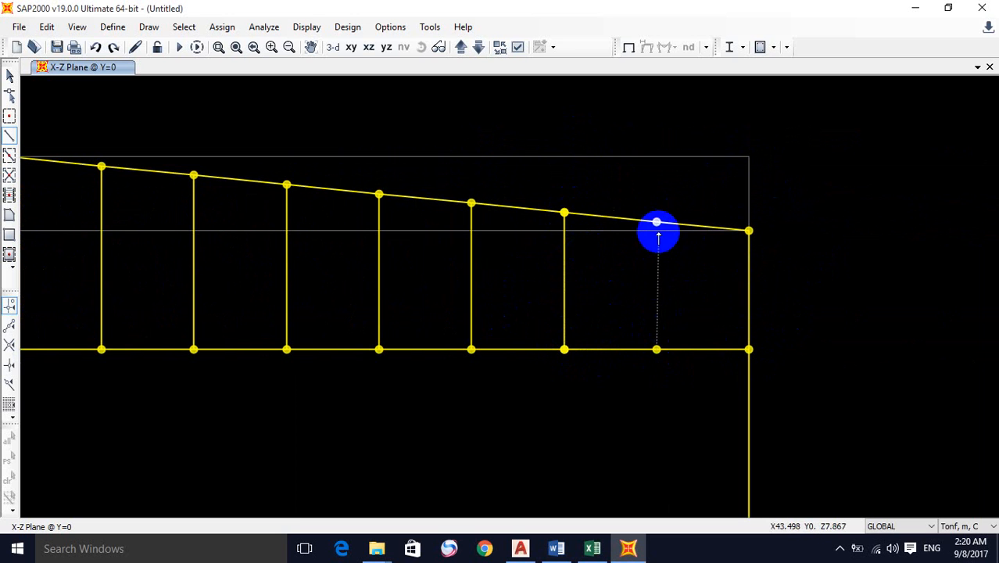
pyautogui.rightClick(536, 303)
# Step: Draw diagonals in the first three panels past the ridge, each from a lower joint up to the next upper joint toward the end column
pyautogui.moveTo(350, 347); pyautogui.dragTo(635, 352, button='middle')
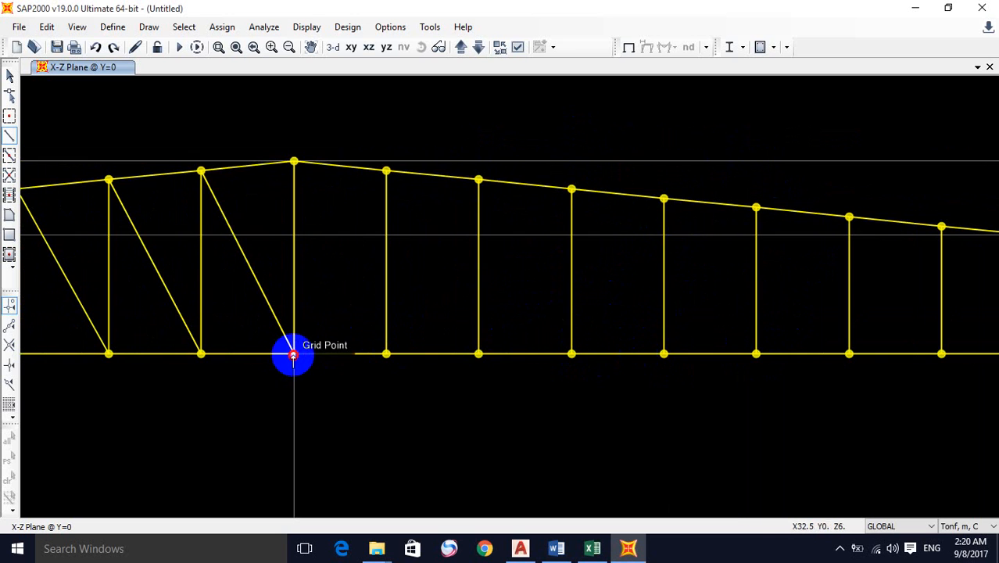
pyautogui.click(293, 354)
pyautogui.click(386, 171)
pyautogui.rightClick(408, 230)
pyautogui.click(386, 353)
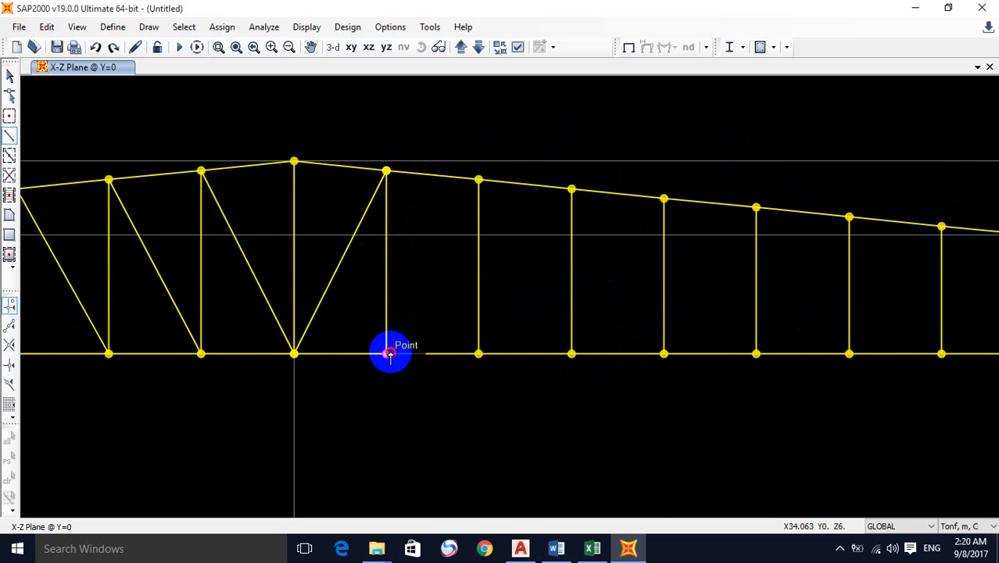
pyautogui.click(478, 180)
pyautogui.rightClick(489, 356)
pyautogui.click(571, 189)
pyautogui.rightClick(584, 272)
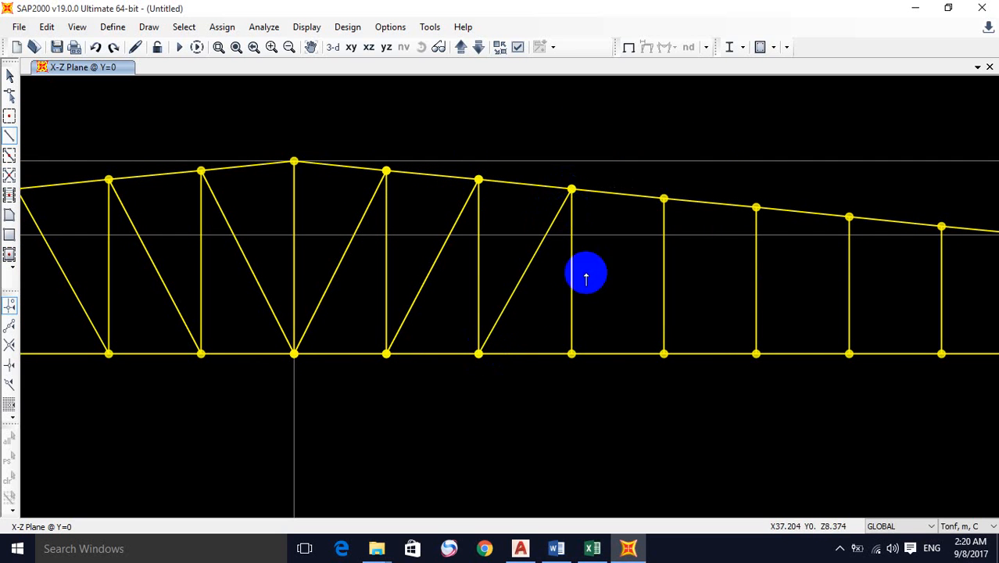
# Step: Draw the diagonals of the fourth and fifth panels past the ridge, rising toward the end column
pyautogui.click(571, 354)
pyautogui.click(664, 199)
pyautogui.rightClick(663, 227)
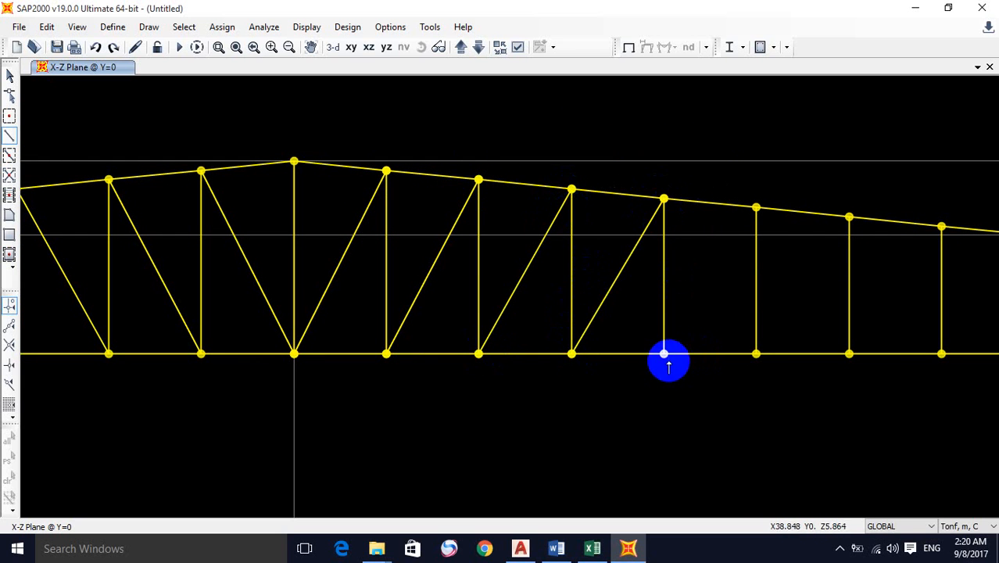
pyautogui.click(664, 353)
pyautogui.click(754, 208)
pyautogui.rightClick(776, 298)
# Step: Draw the diagonals of the last three panels before the end column, ending at the column's upper joint
pyautogui.moveTo(789, 339); pyautogui.dragTo(654, 335, button='middle')
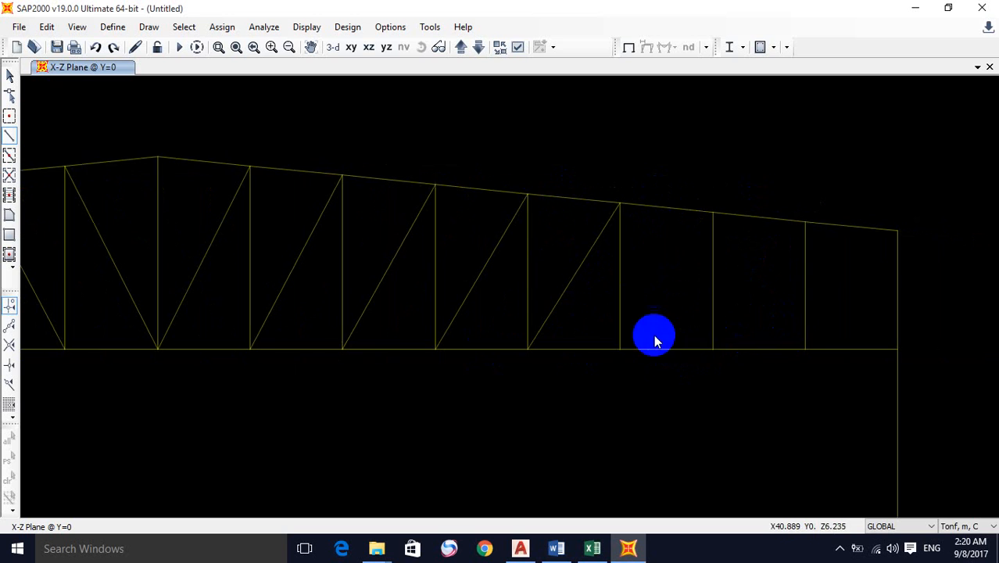
pyautogui.click(619, 348)
pyautogui.click(713, 214)
pyautogui.rightClick(713, 282)
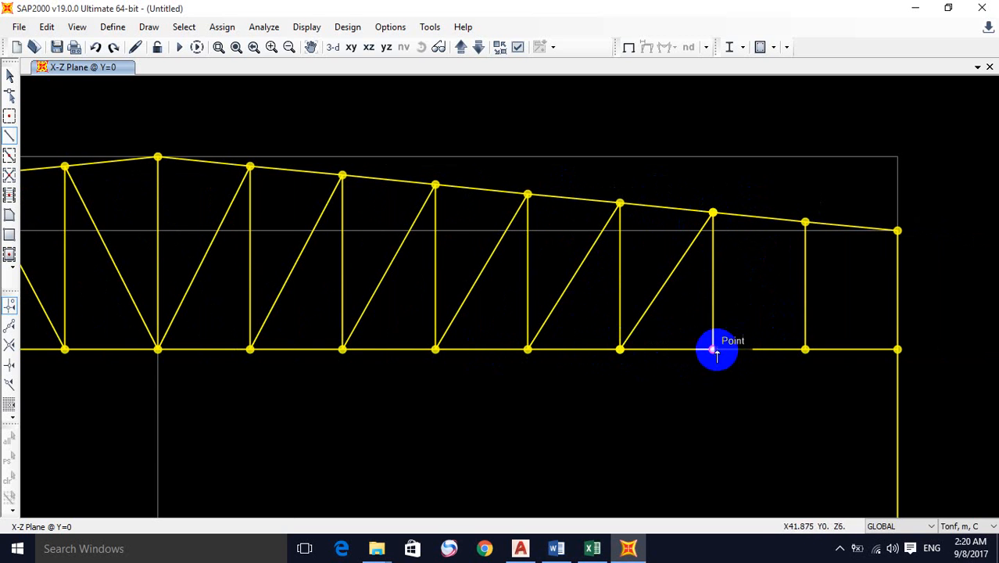
pyautogui.click(712, 349)
pyautogui.click(805, 222)
pyautogui.click(806, 350)
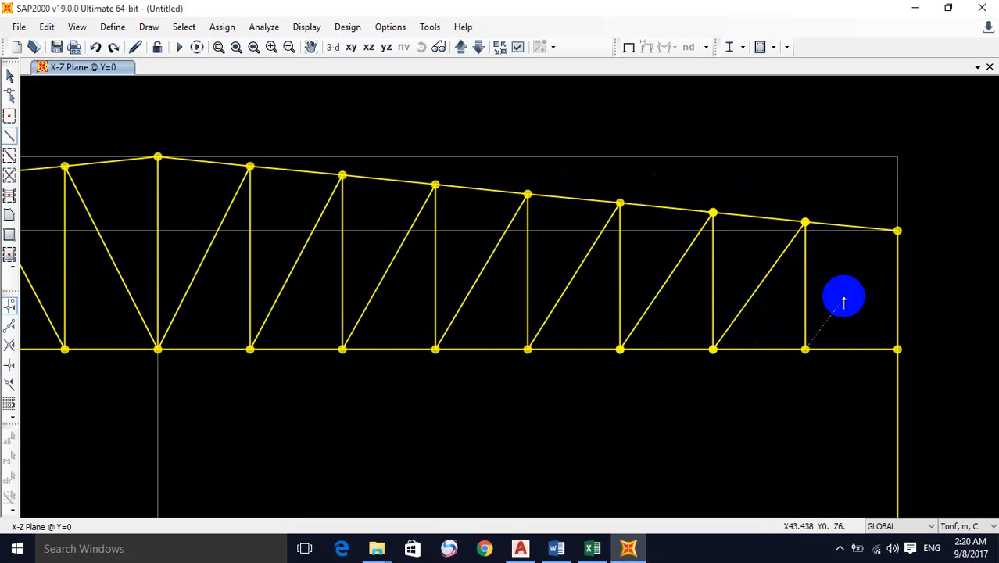
pyautogui.click(898, 231)
pyautogui.rightClick(829, 218)
pyautogui.scroll(-3, 784, 238)
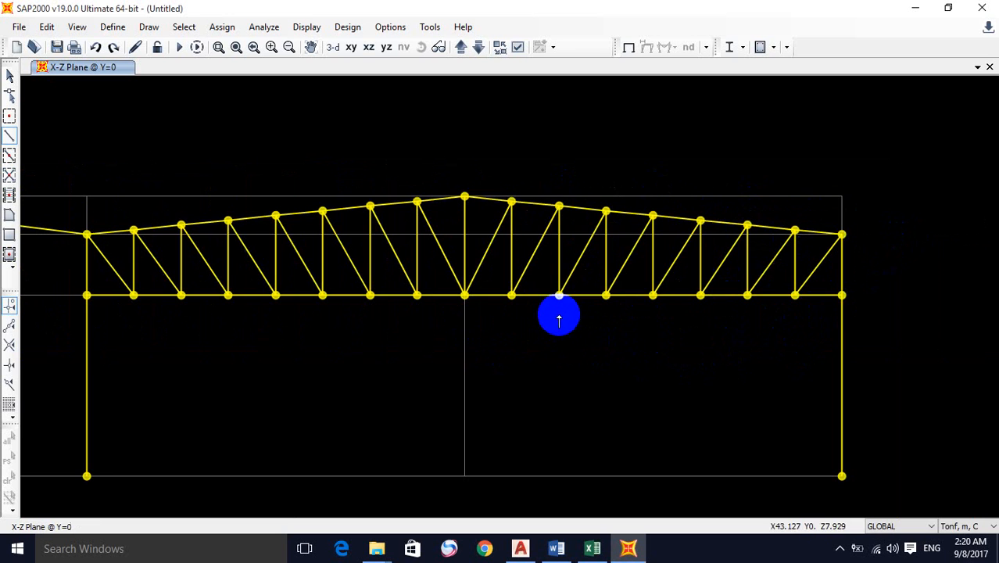
# Step: Release Moment 33 (Major) at the start and end of all truss members, then restore the undeformed model display
pyautogui.press('Escape')
pyautogui.moveTo(813, 201); pyautogui.dragTo(117, 351)
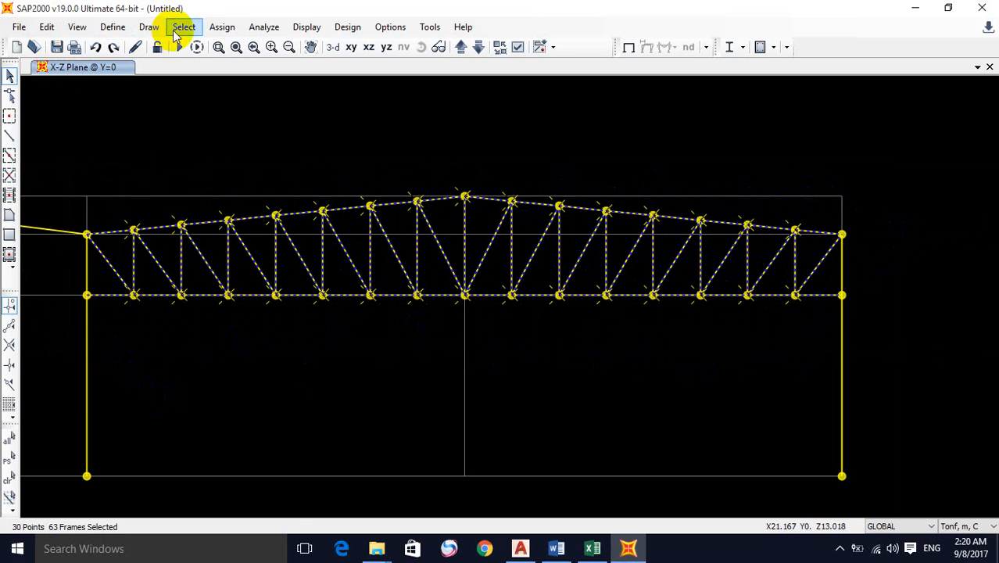
pyautogui.click(222, 26)
pyautogui.moveTo(246, 65)
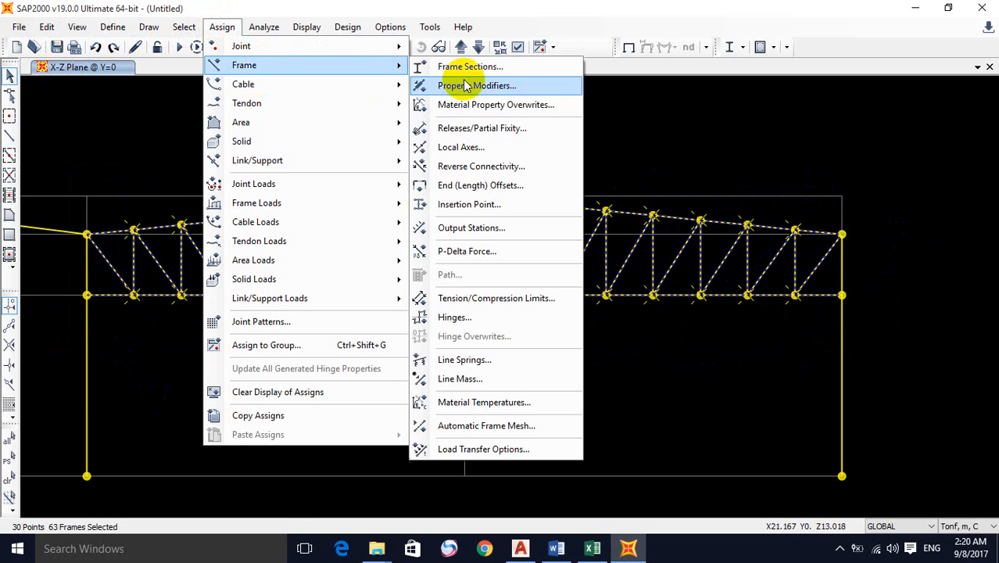
pyautogui.click(453, 127)
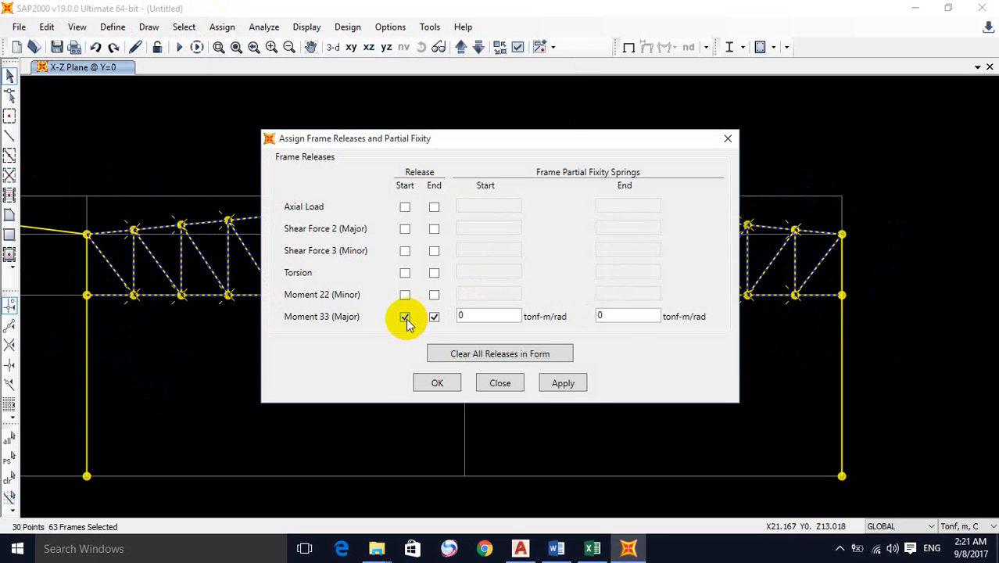
pyautogui.click(582, 394)
pyautogui.click(437, 384)
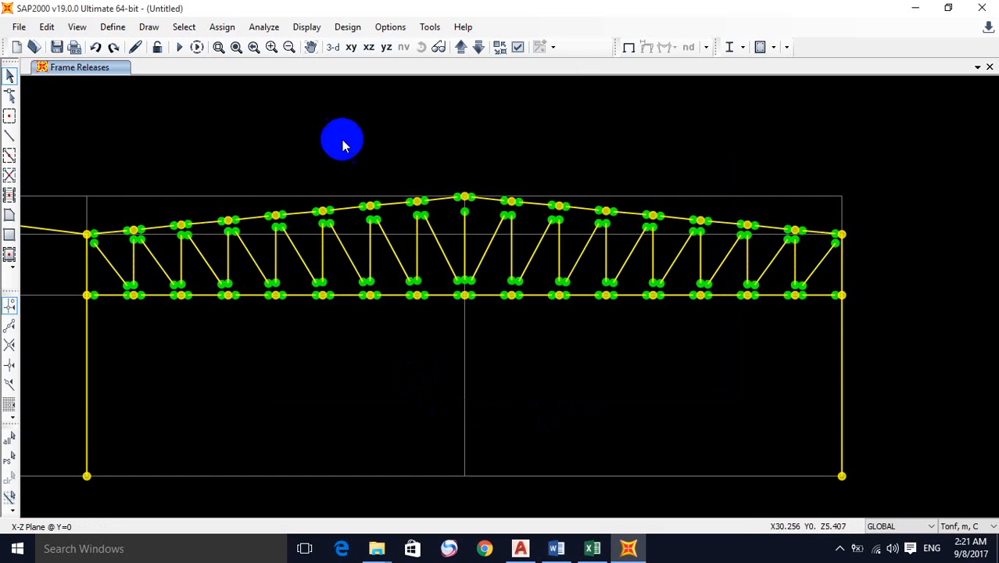
pyautogui.click(628, 47)
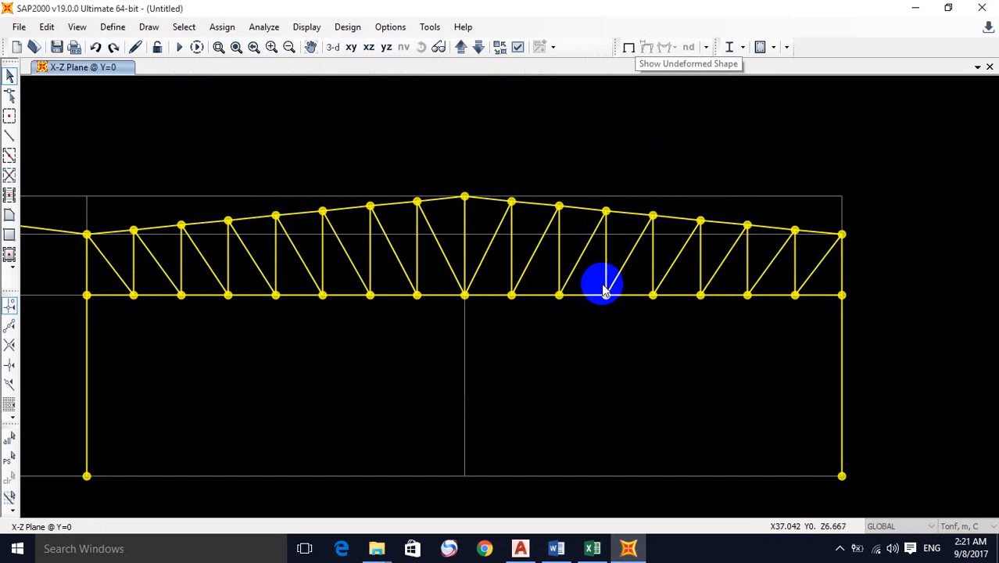
# Step: Assign pinned restraints, with Translation 1, 2 and 3 fixed and rotations free, to the three column base joints
pyautogui.scroll(-4, 602, 283)
pyautogui.scroll(2, 491, 330)
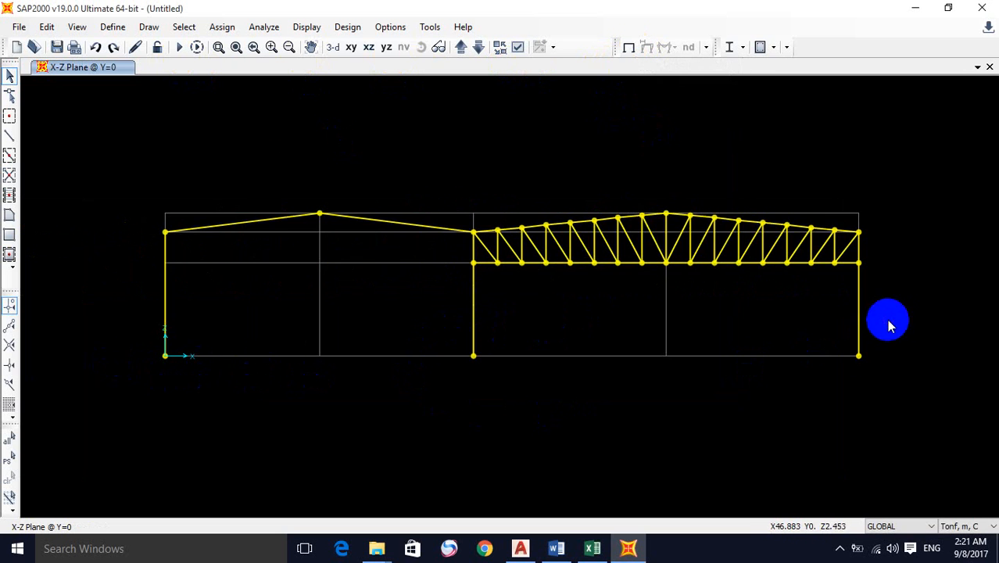
pyautogui.moveTo(129, 390); pyautogui.dragTo(948, 353)
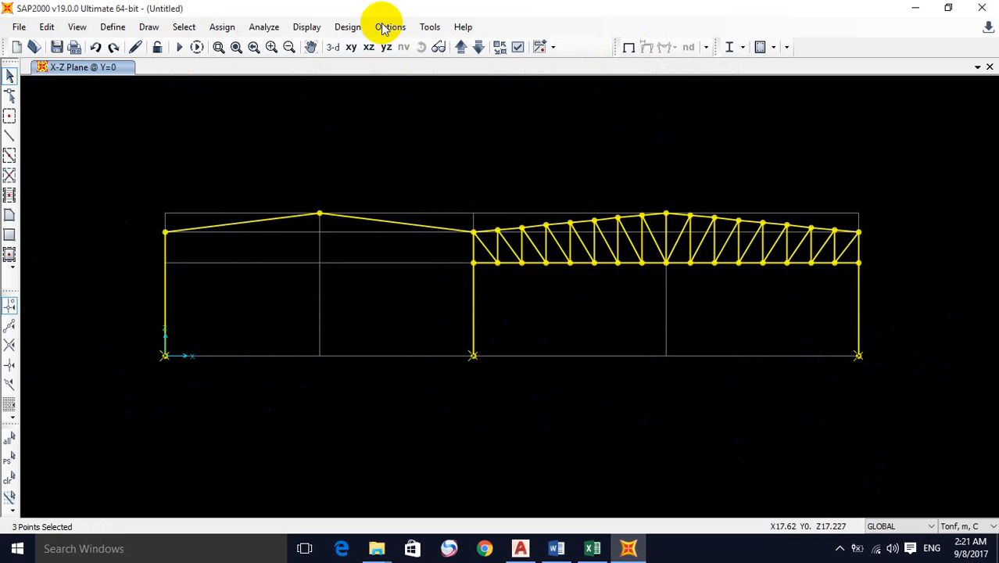
pyautogui.click(223, 30)
pyautogui.moveTo(275, 46)
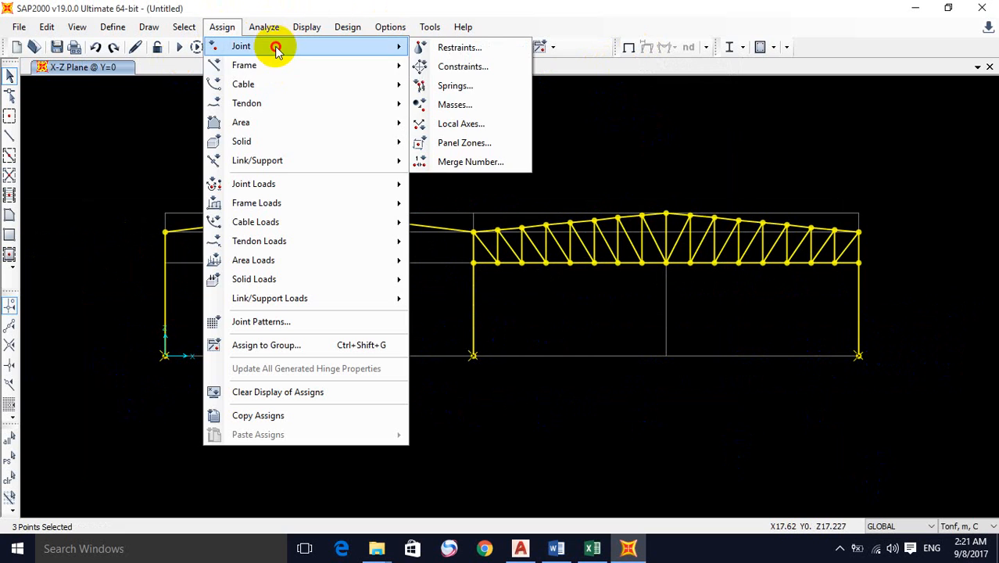
pyautogui.click(446, 45)
pyautogui.click(561, 346)
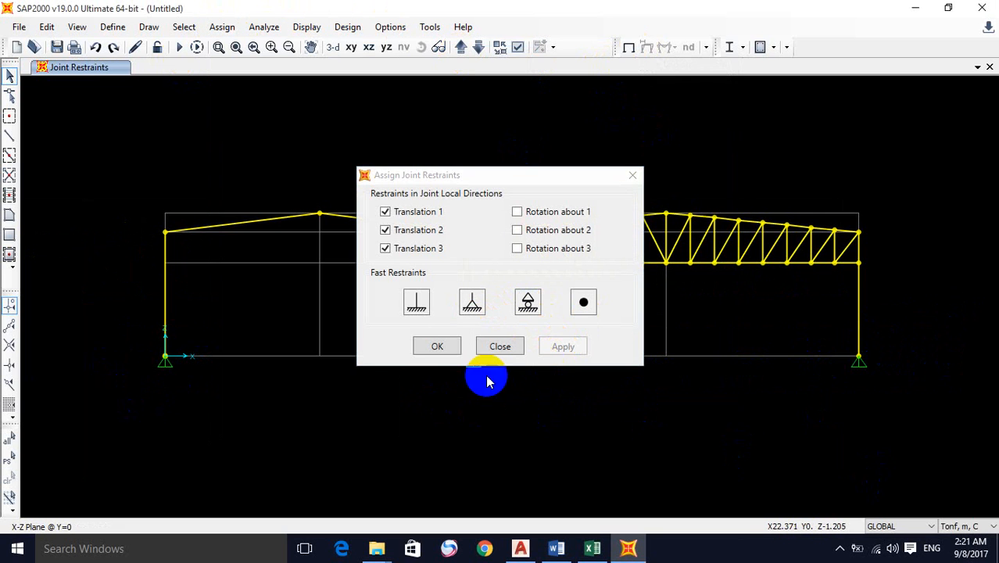
pyautogui.click(437, 346)
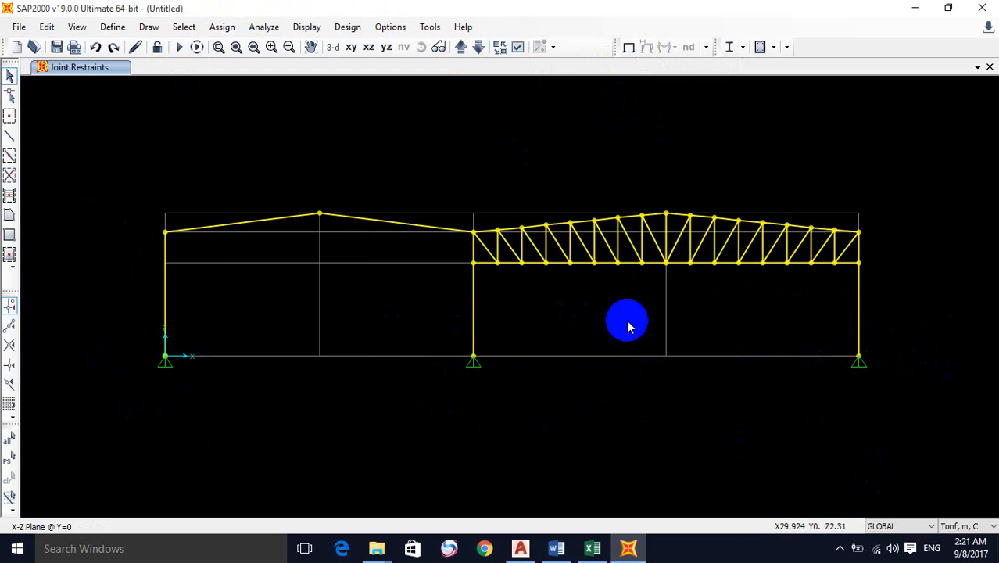
# Step: Set the DEAD load pattern's self-weight multiplier to 0
pyautogui.moveTo(627, 320); pyautogui.dragTo(601, 305, button='middle')
pyautogui.moveTo(318, 272); pyautogui.dragTo(384, 271, button='middle')
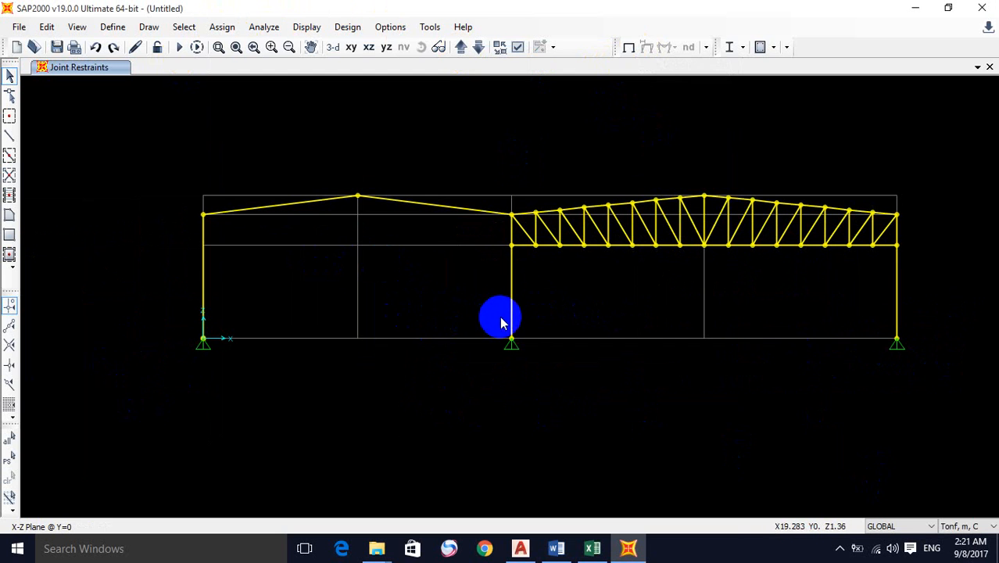
pyautogui.click(113, 27)
pyautogui.click(177, 268)
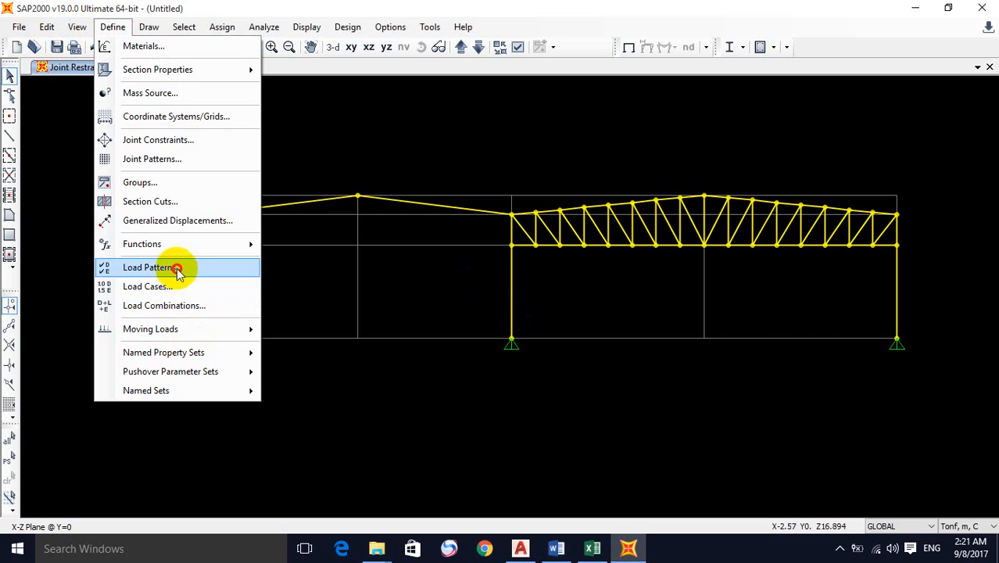
pyautogui.click(470, 243)
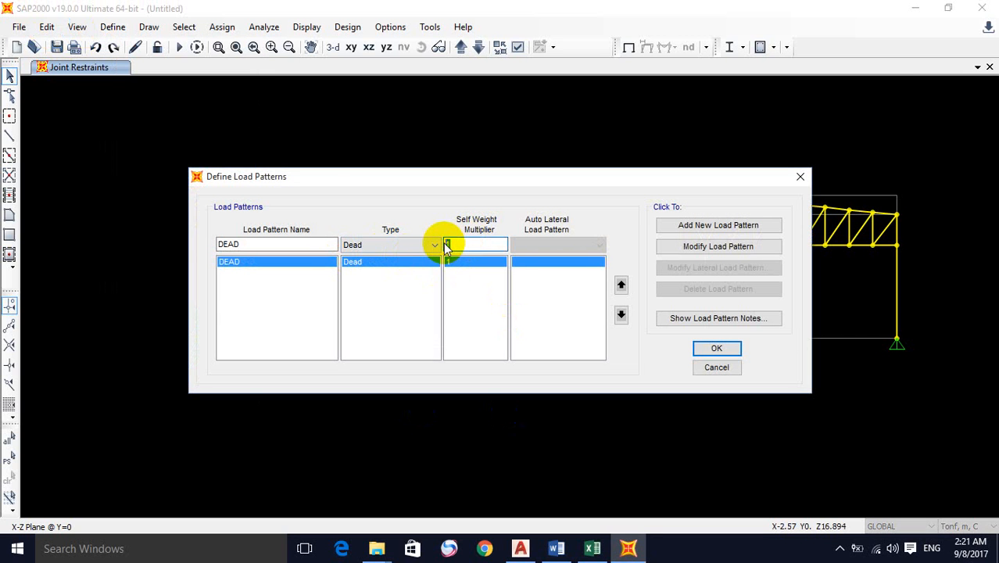
pyautogui.click(716, 249)
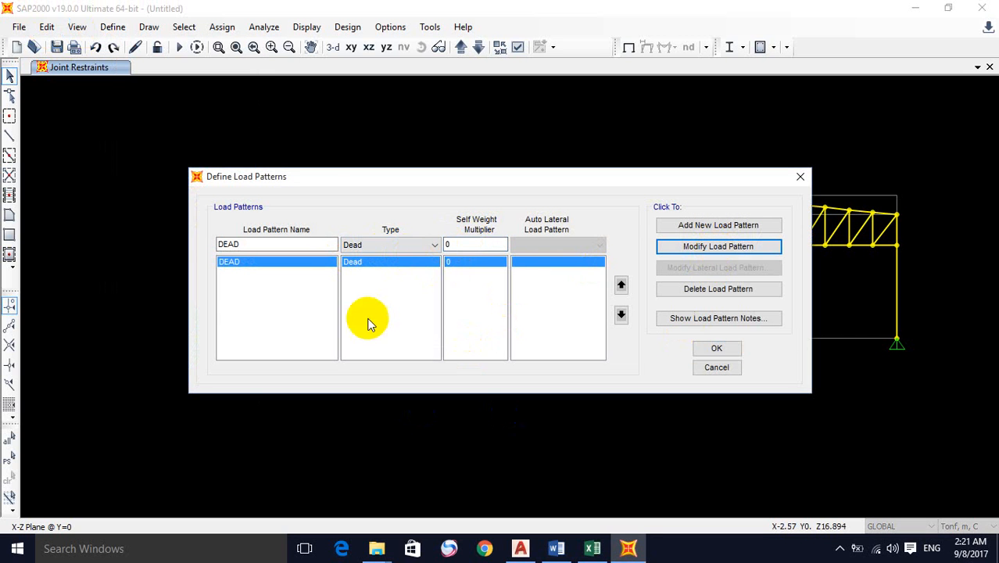
# Step: Add a load pattern named LL with type Live and self-weight multiplier 0
pyautogui.moveTo(278, 244); pyautogui.dragTo(145, 245)
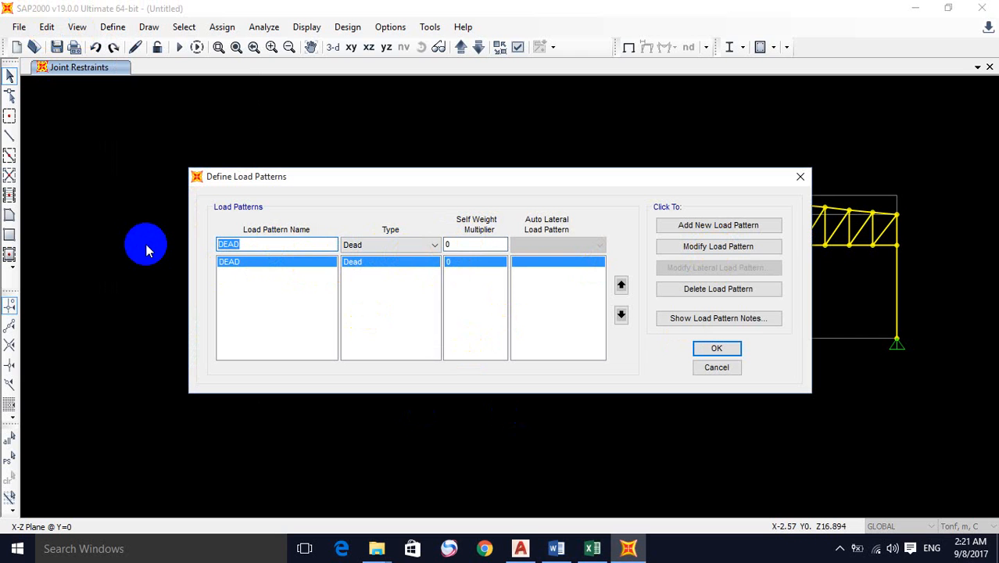
pyautogui.click(379, 247)
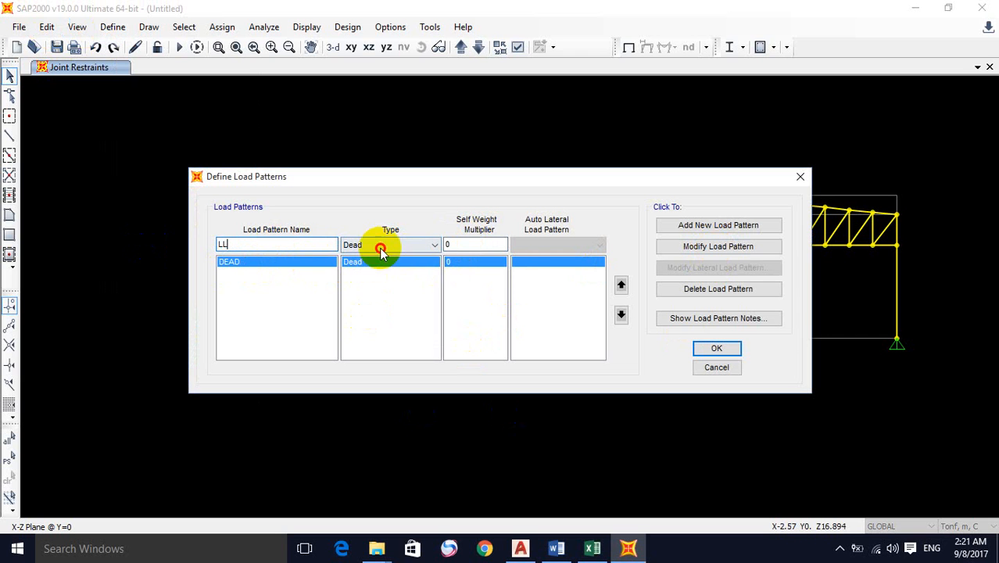
pyautogui.click(707, 227)
# Step: Add two Wind load patterns named "w. l. lift" and "w. l. right" with self-weight multiplier 0, and accept the load patterns
pyautogui.moveTo(263, 244); pyautogui.dragTo(145, 246)
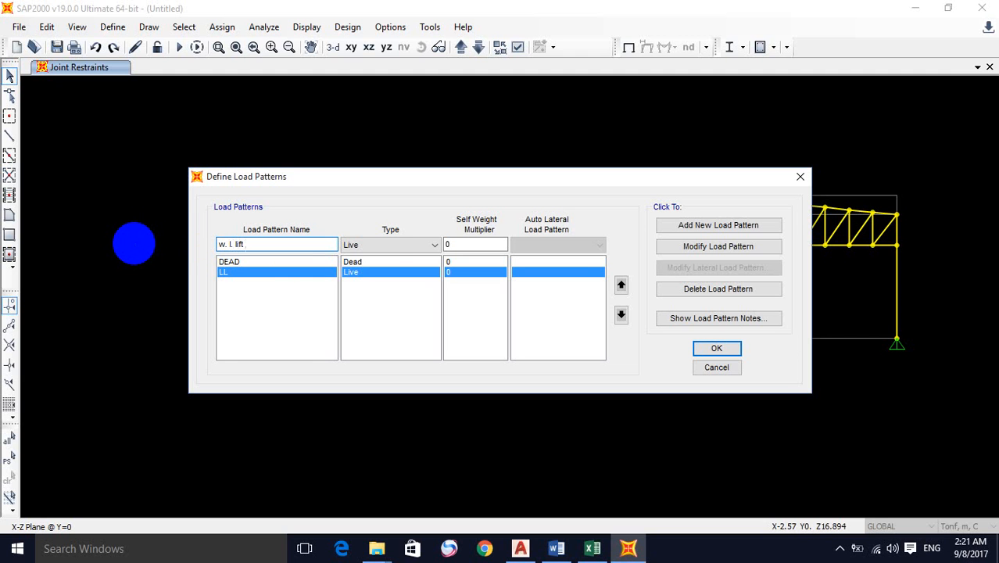
pyautogui.click(387, 247)
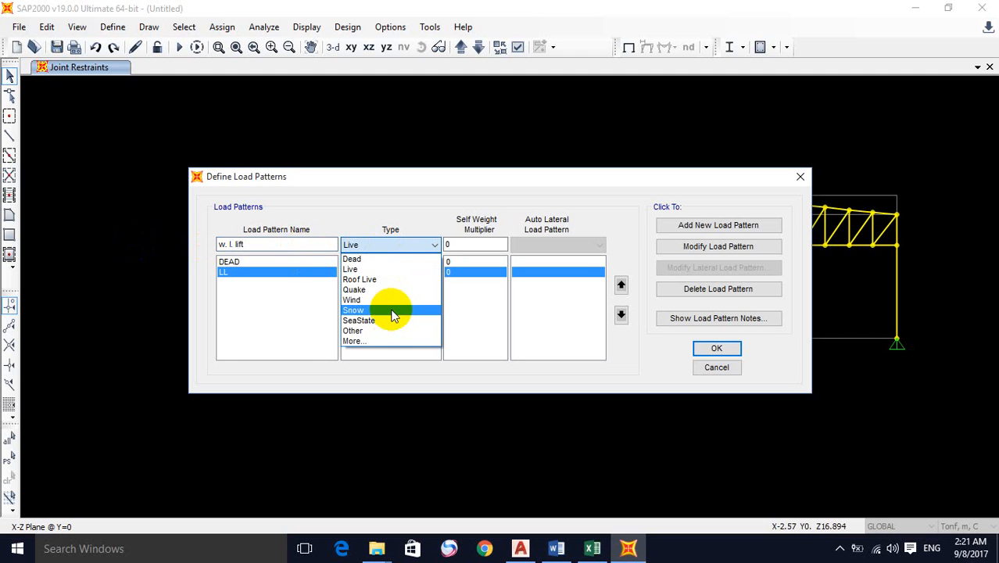
pyautogui.click(394, 301)
pyautogui.click(257, 247)
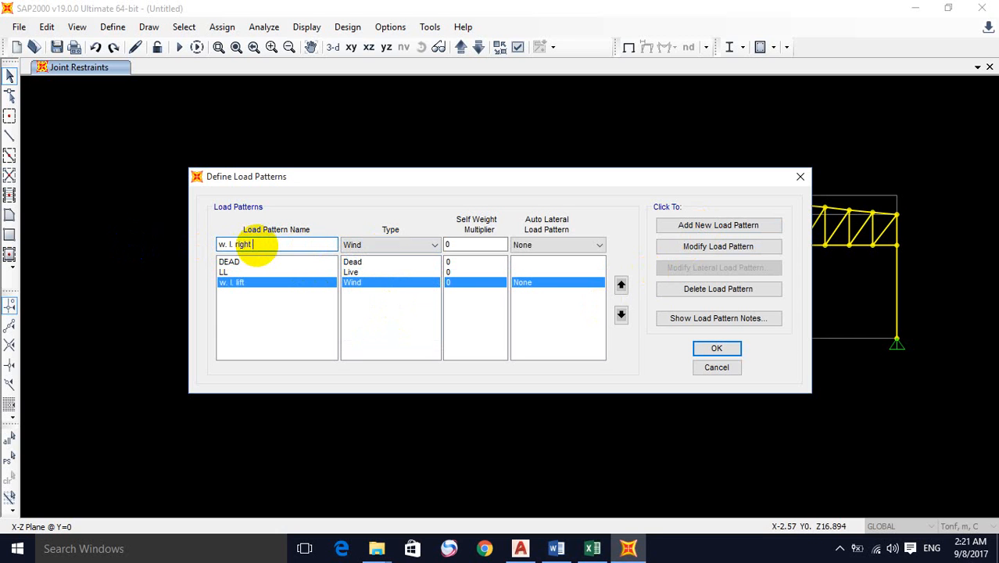
pyautogui.click(691, 225)
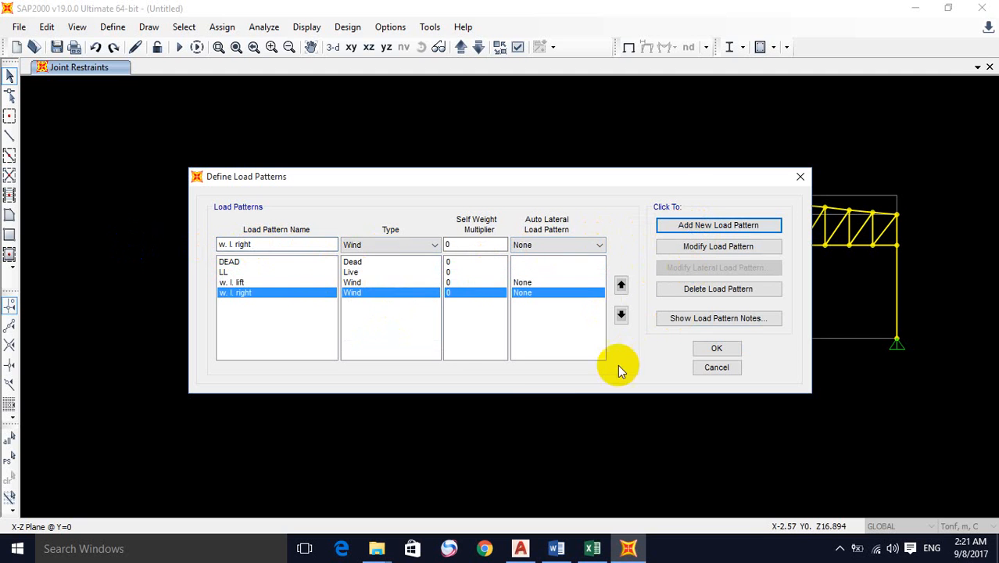
pyautogui.click(714, 349)
# Step: Delete the MODAL load case and accept the remaining load cases
pyautogui.click(113, 26)
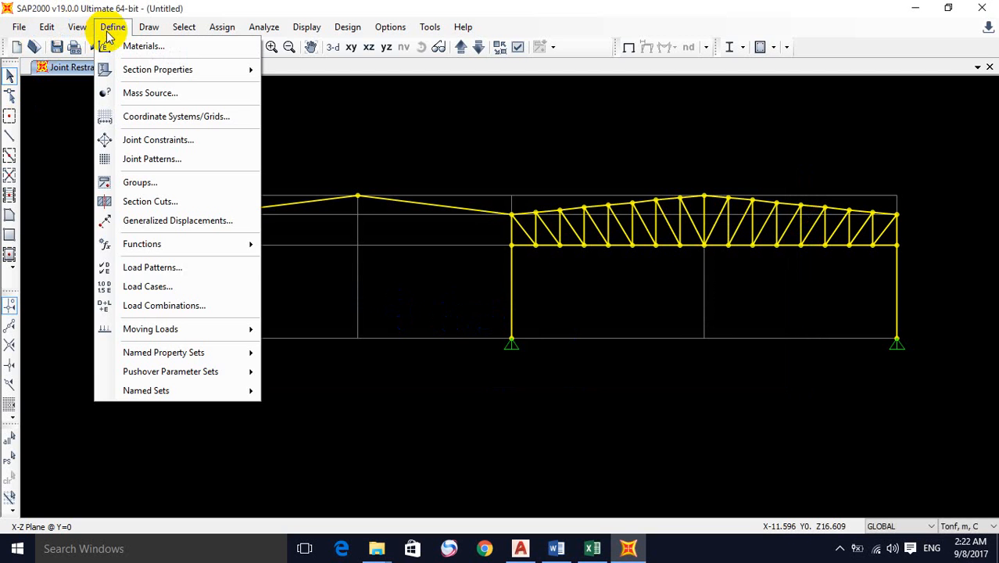
pyautogui.click(164, 284)
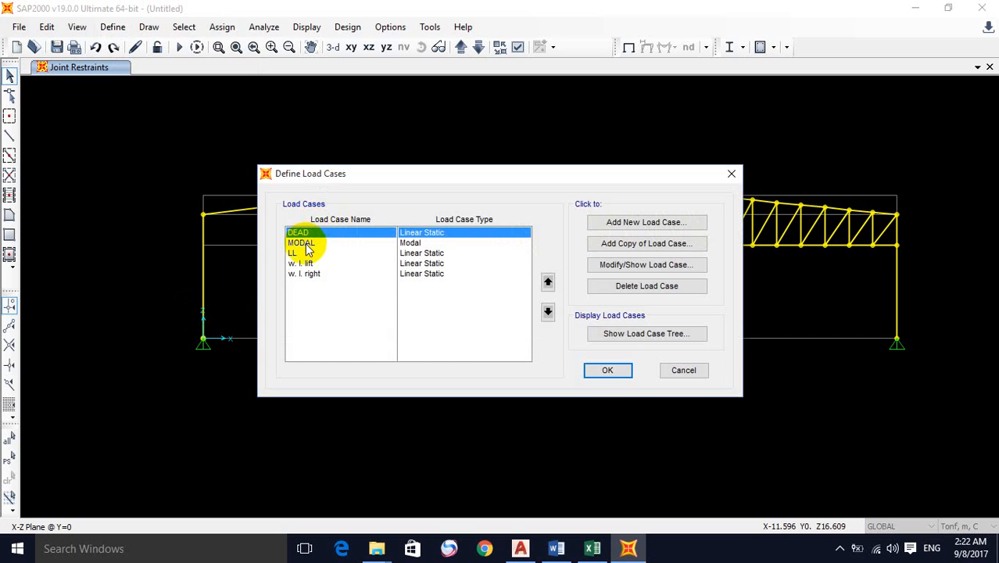
pyautogui.click(305, 243)
pyautogui.click(646, 286)
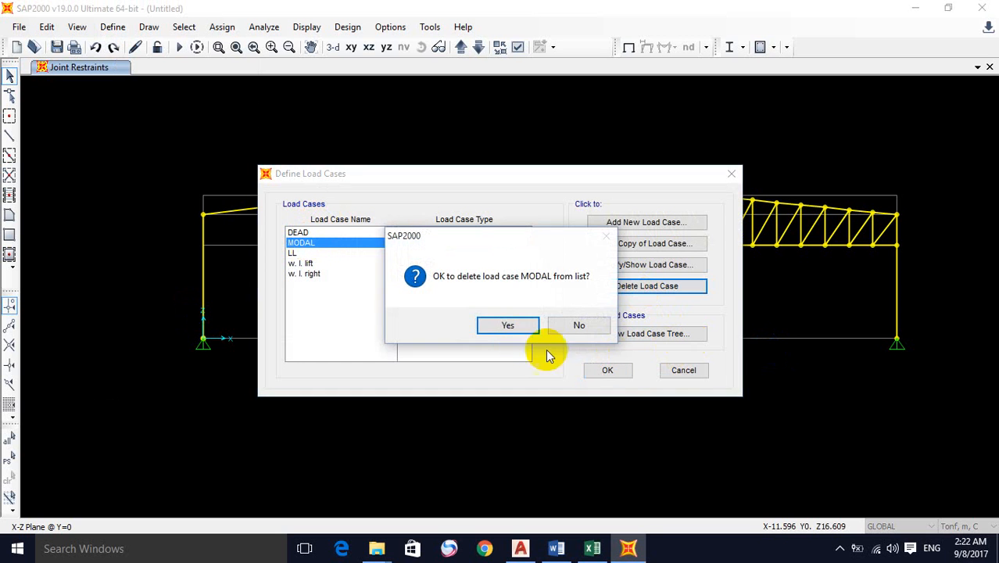
pyautogui.click(507, 323)
pyautogui.click(607, 370)
# Step: Select the eight lower-chord segments of the truss between the middle column and the ridge line
pyautogui.scroll(2, 363, 350)
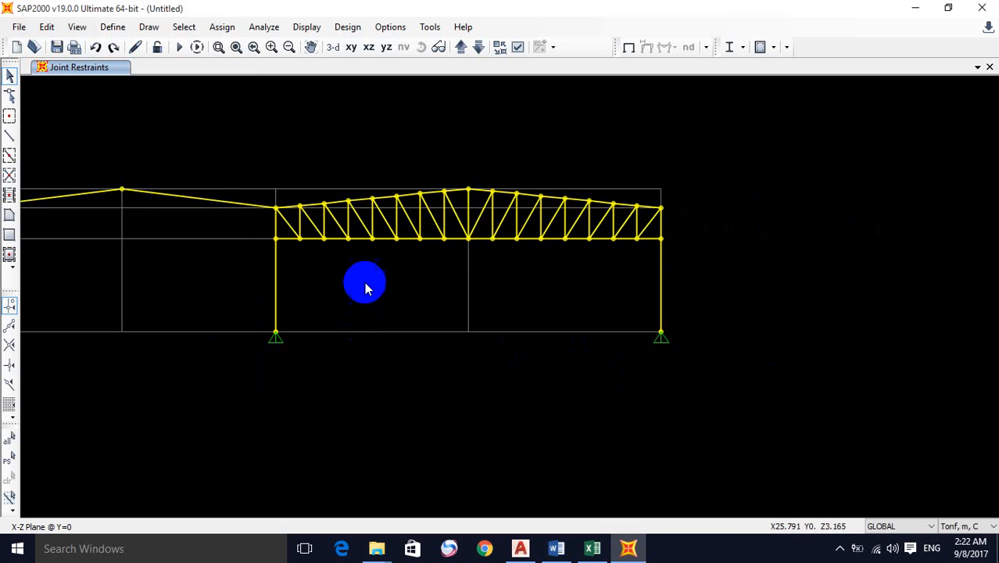
pyautogui.scroll(2, 260, 255)
pyautogui.moveTo(453, 272); pyautogui.dragTo(339, 338, button='middle')
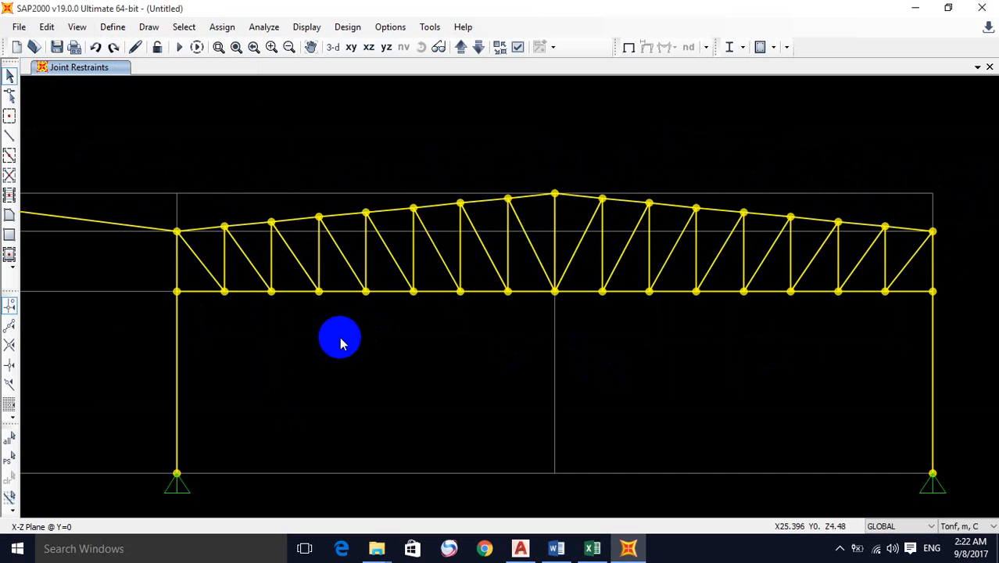
pyautogui.click(205, 291)
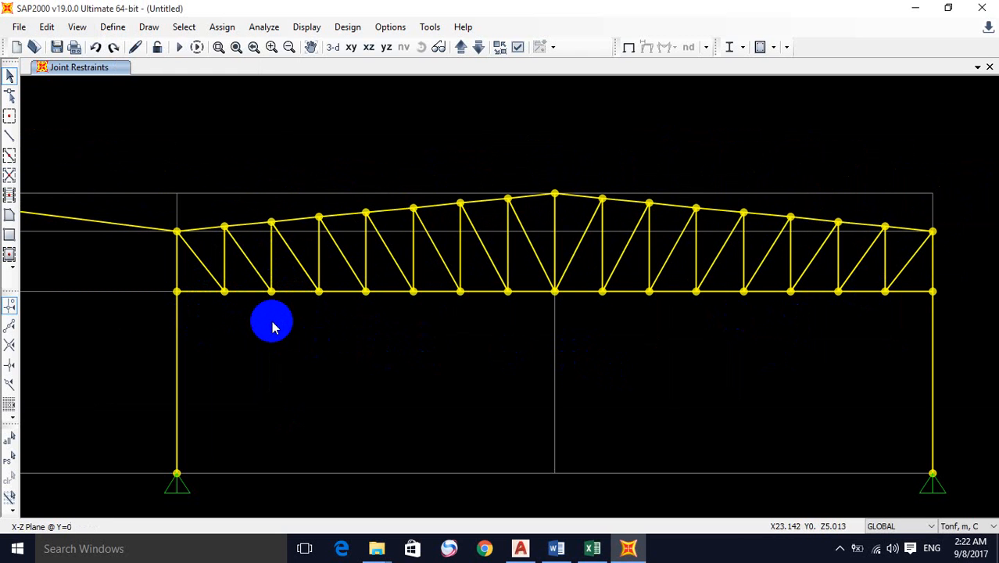
pyautogui.click(212, 289)
pyautogui.click(223, 297)
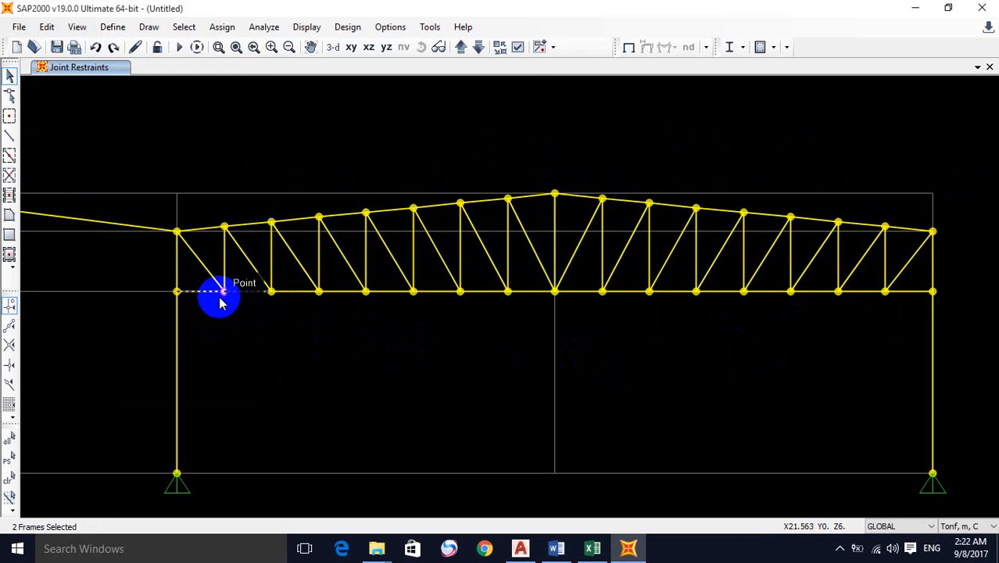
pyautogui.click(231, 294)
pyautogui.click(220, 294)
pyautogui.click(204, 296)
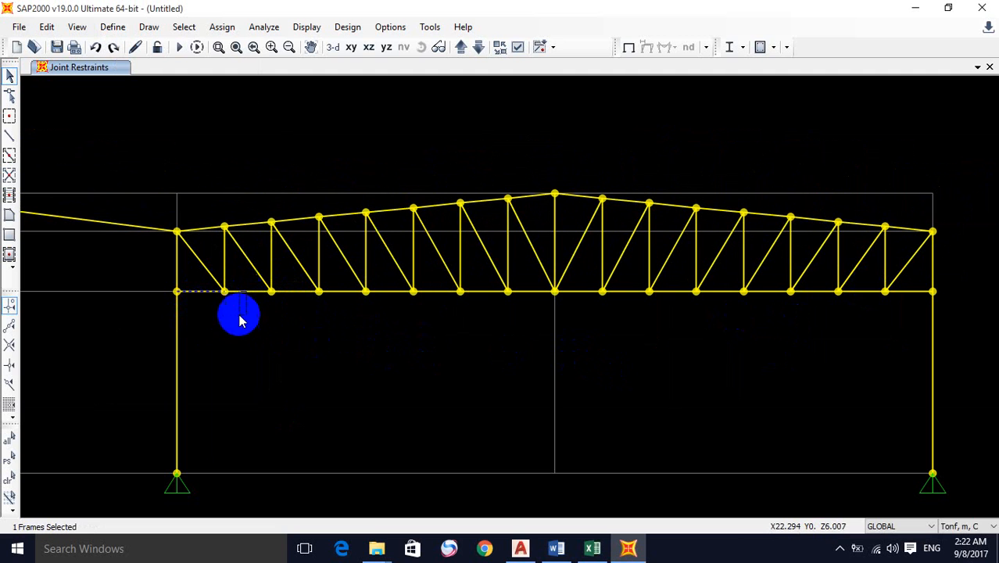
pyautogui.click(254, 293)
pyautogui.click(309, 290)
pyautogui.click(358, 291)
pyautogui.click(387, 296)
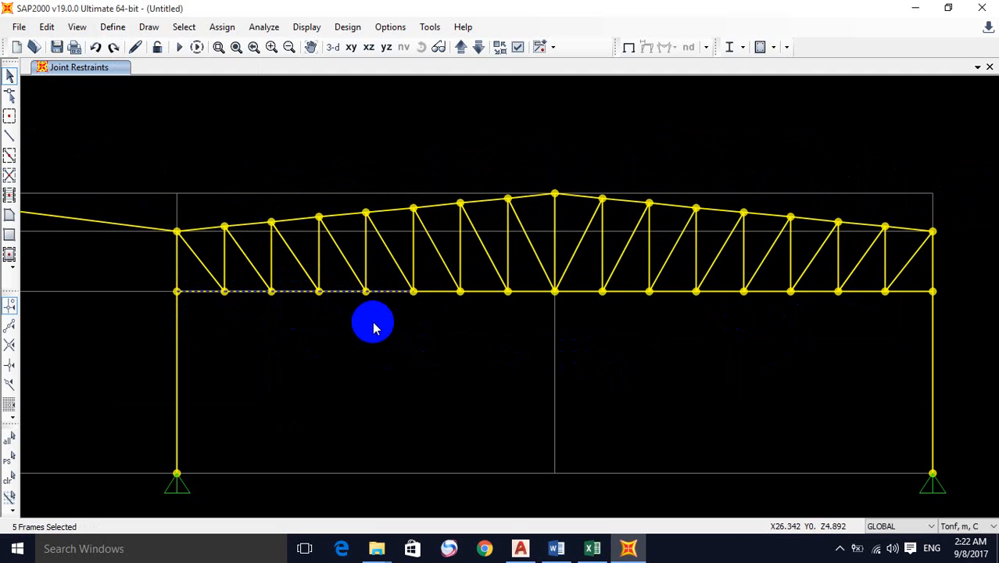
pyautogui.click(432, 313)
pyautogui.click(473, 314)
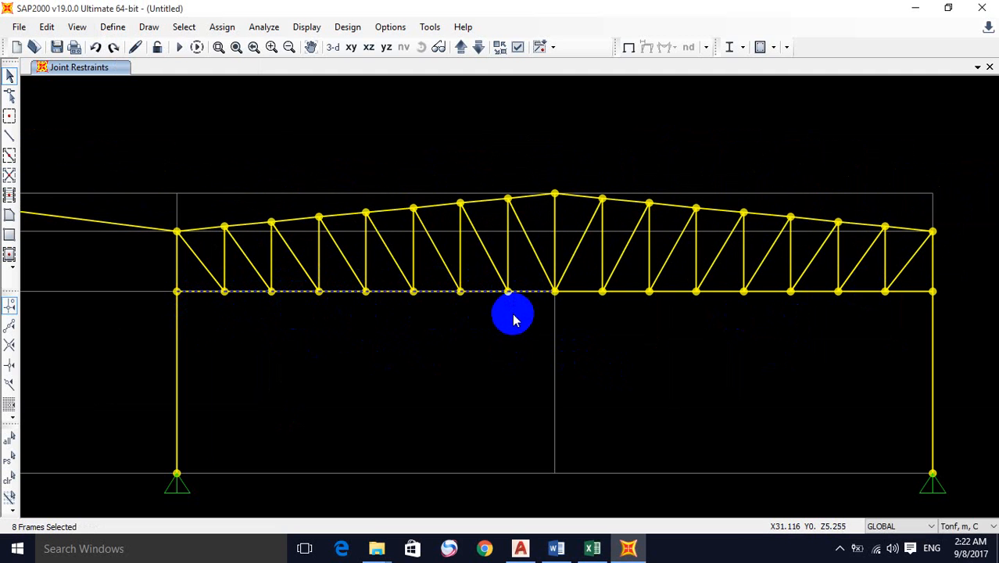
# Step: Start changing the labels of the selected lower-chord segments, with frame element labels as the item type and L as the prefix
pyautogui.click(47, 27)
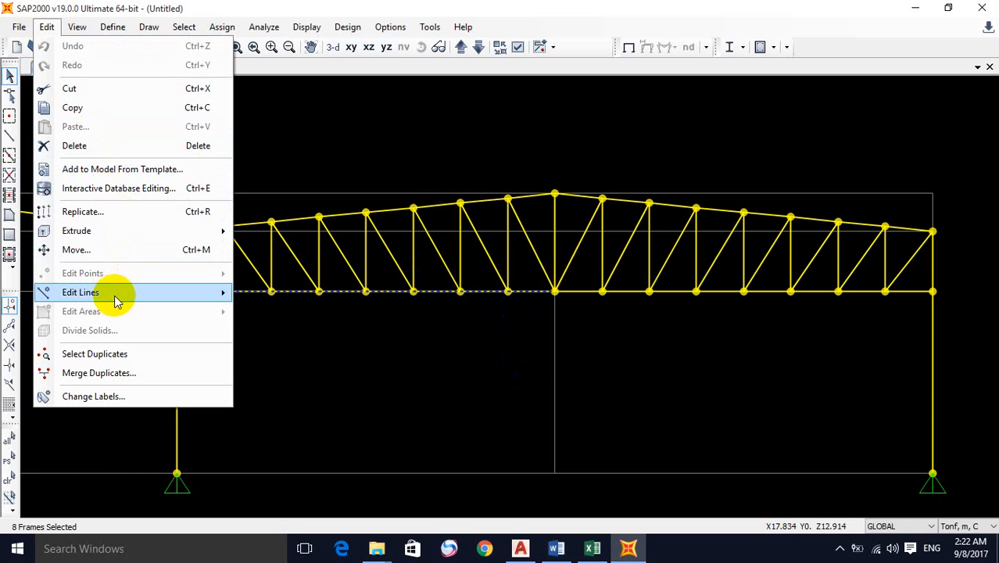
pyautogui.moveTo(117, 292)
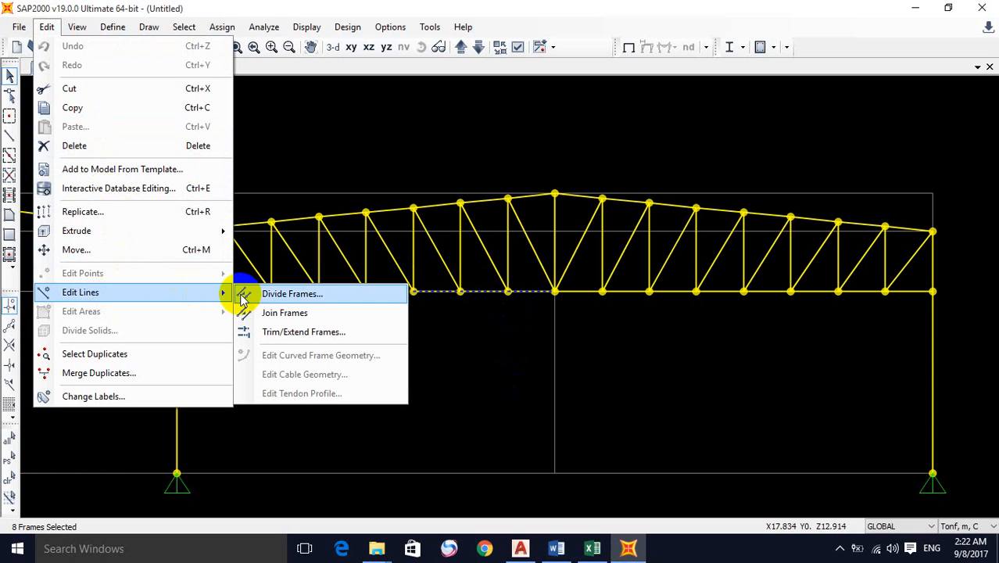
pyautogui.click(176, 397)
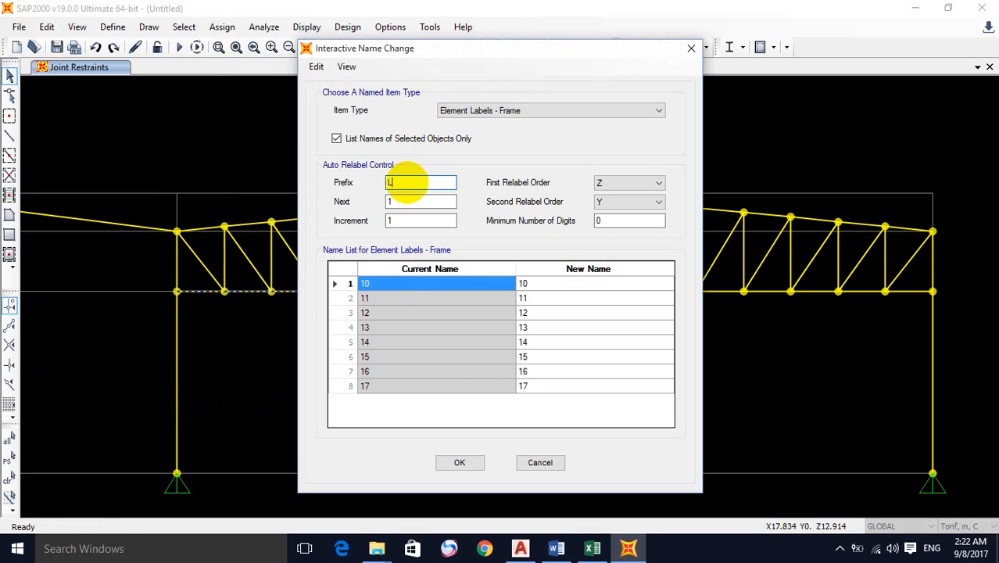
pyautogui.click(407, 182)
pyautogui.write('L')
pyautogui.click(473, 110)
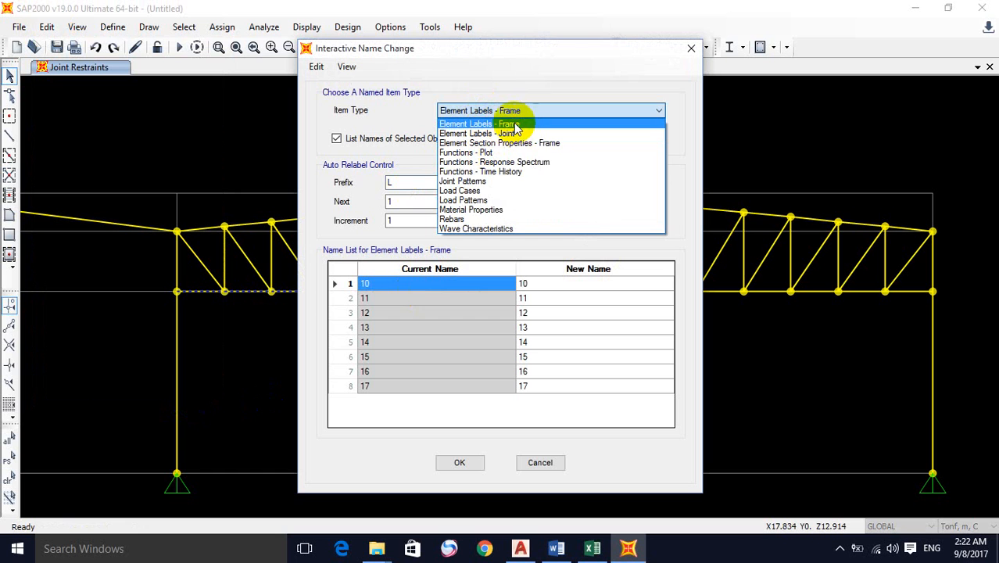
pyautogui.click(519, 125)
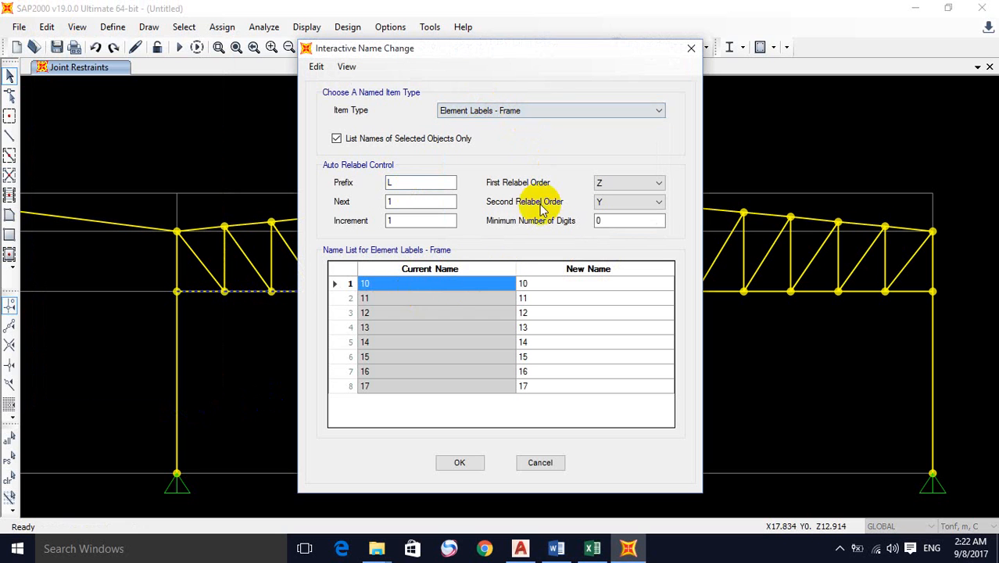
# Step: Auto relabel all the listed frames with the L prefix and accept the new names
pyautogui.click(318, 68)
pyautogui.click(403, 227)
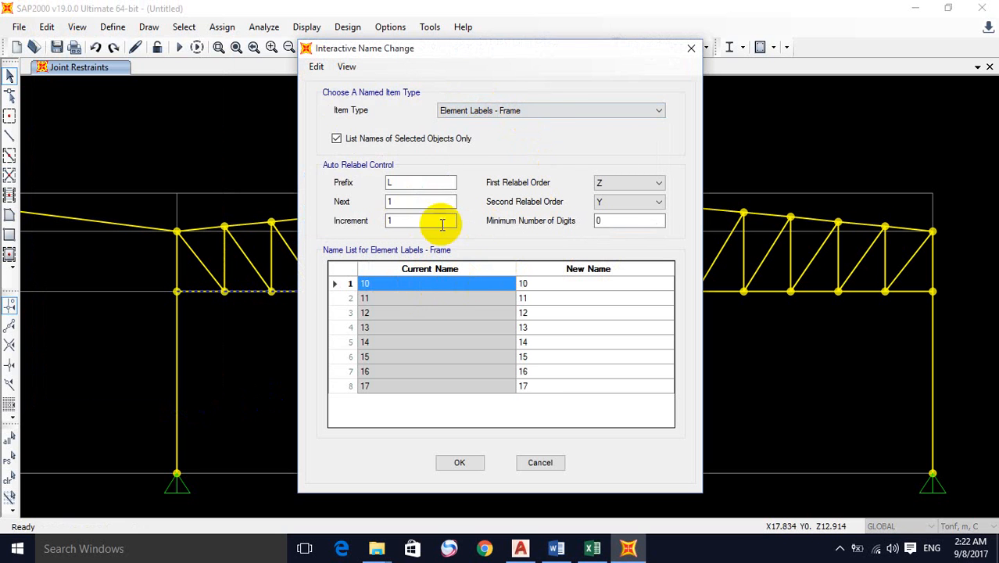
pyautogui.click(318, 67)
pyautogui.moveTo(415, 230)
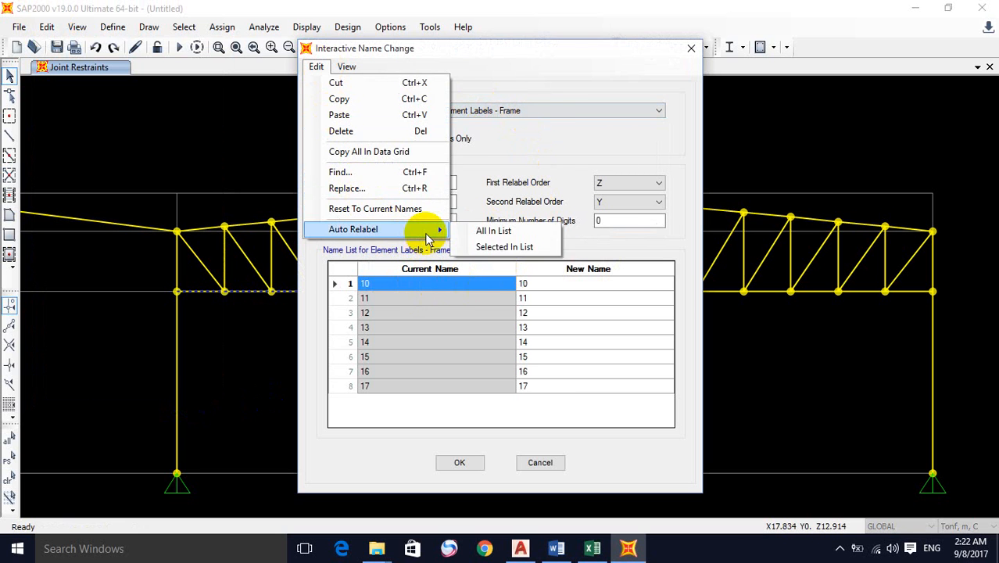
pyautogui.click(486, 231)
pyautogui.click(461, 462)
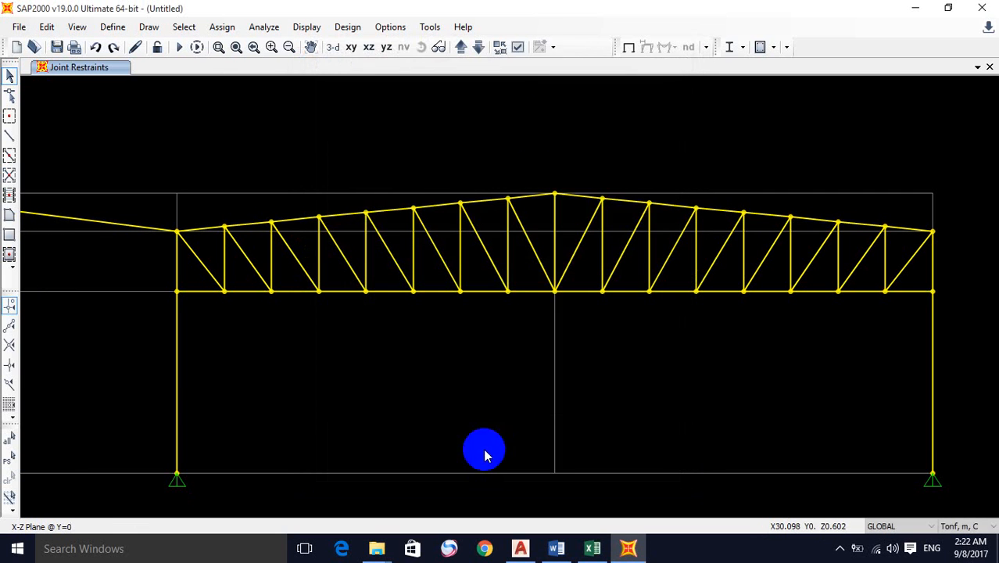
# Step: Turn on the display of frame labels in the view, leaving joint labels off
pyautogui.click(519, 47)
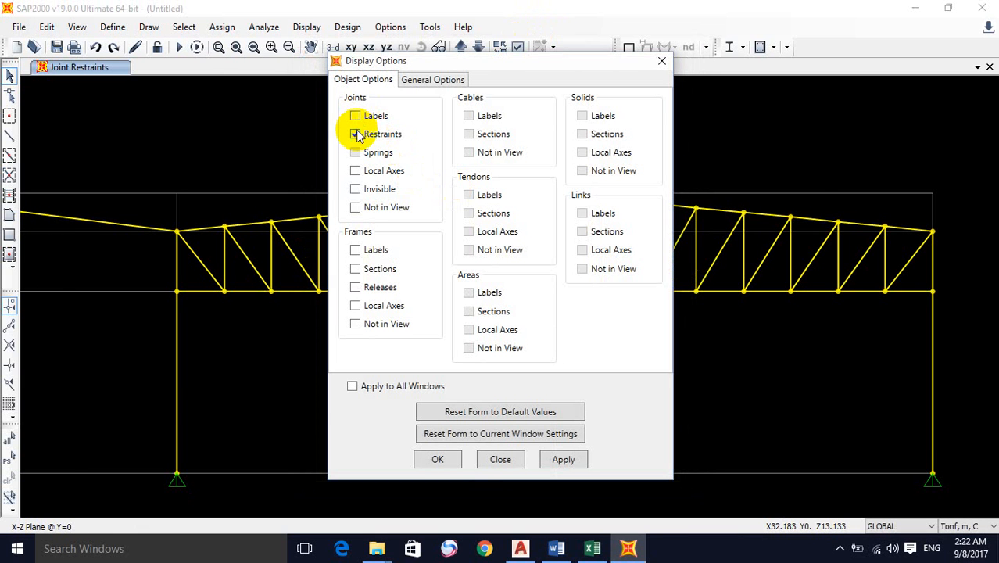
pyautogui.click(355, 116)
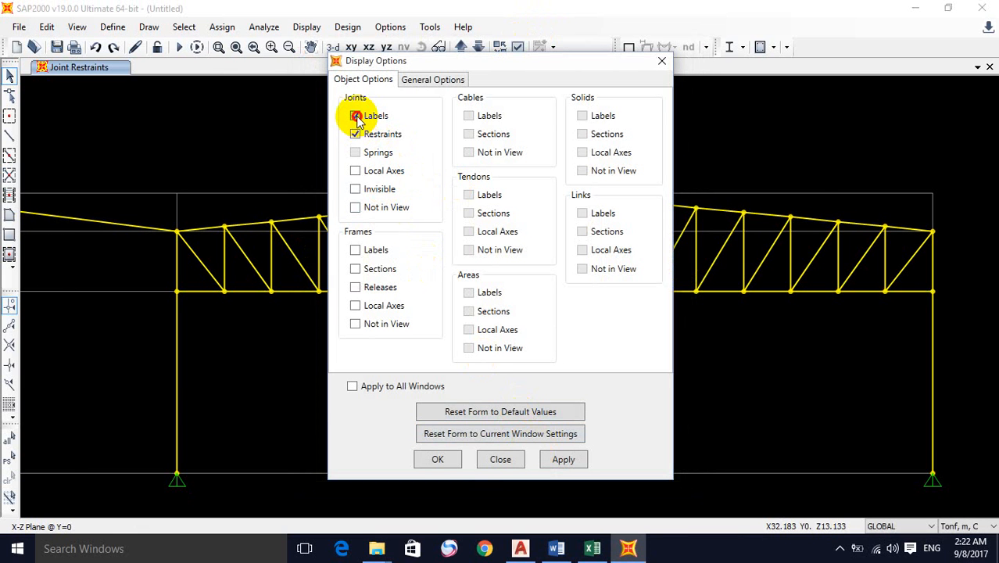
pyautogui.click(356, 250)
pyautogui.click(564, 459)
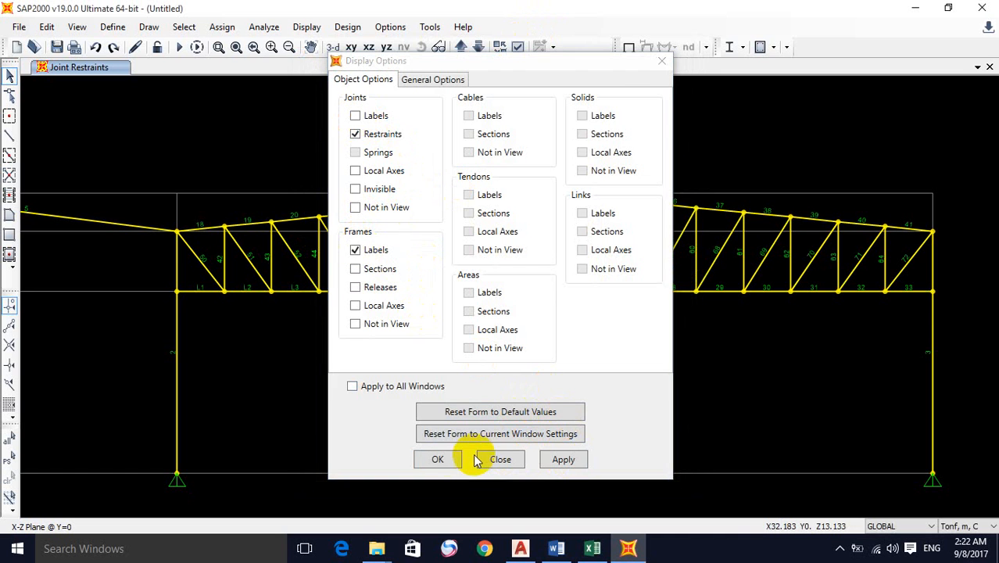
pyautogui.click(439, 459)
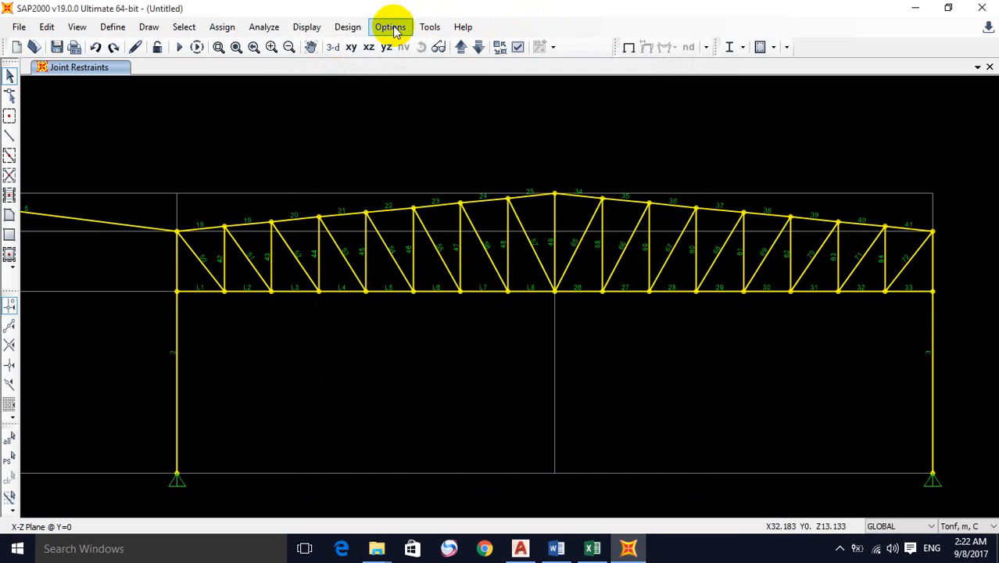
# Step: Increase the minimum graphic font size in the dimensions and tolerances preferences to enlarge the frame labels
pyautogui.click(390, 26)
pyautogui.click(410, 42)
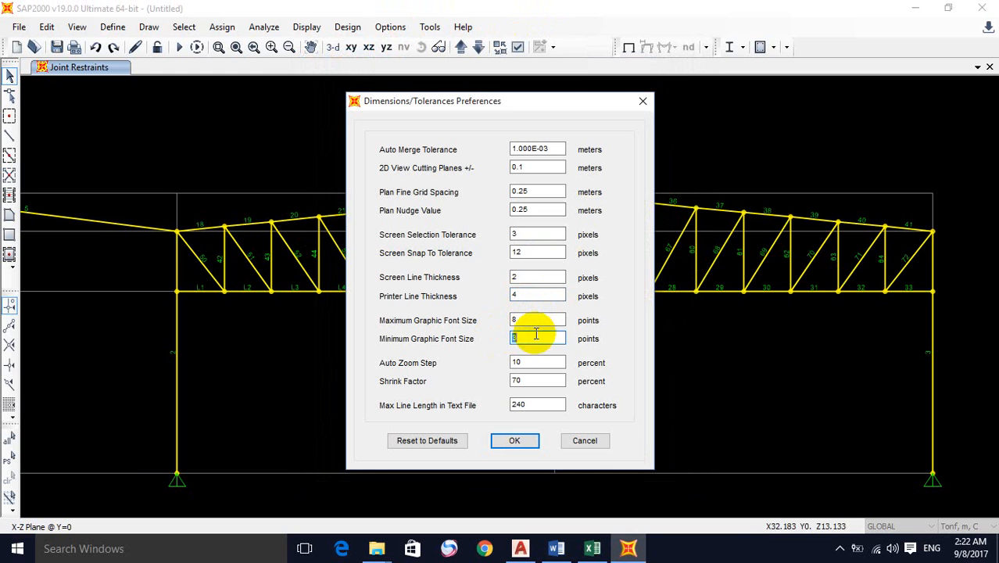
pyautogui.click(514, 440)
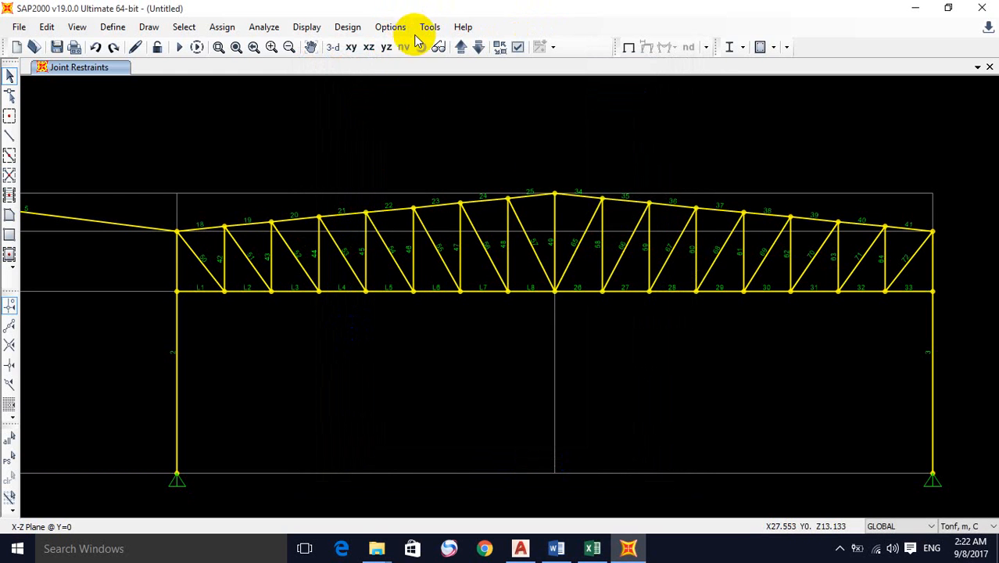
pyautogui.click(390, 27)
pyautogui.click(385, 43)
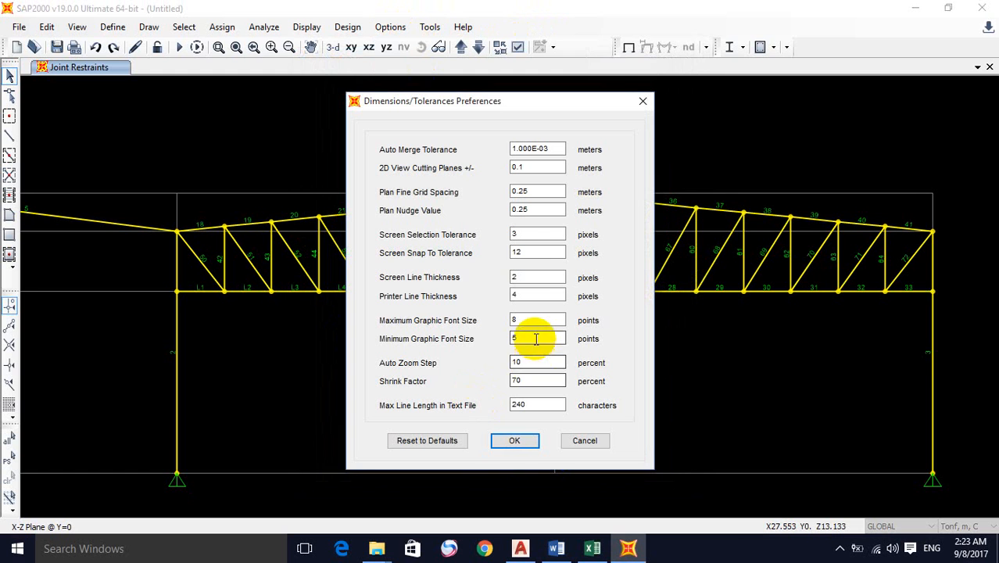
pyautogui.click(514, 440)
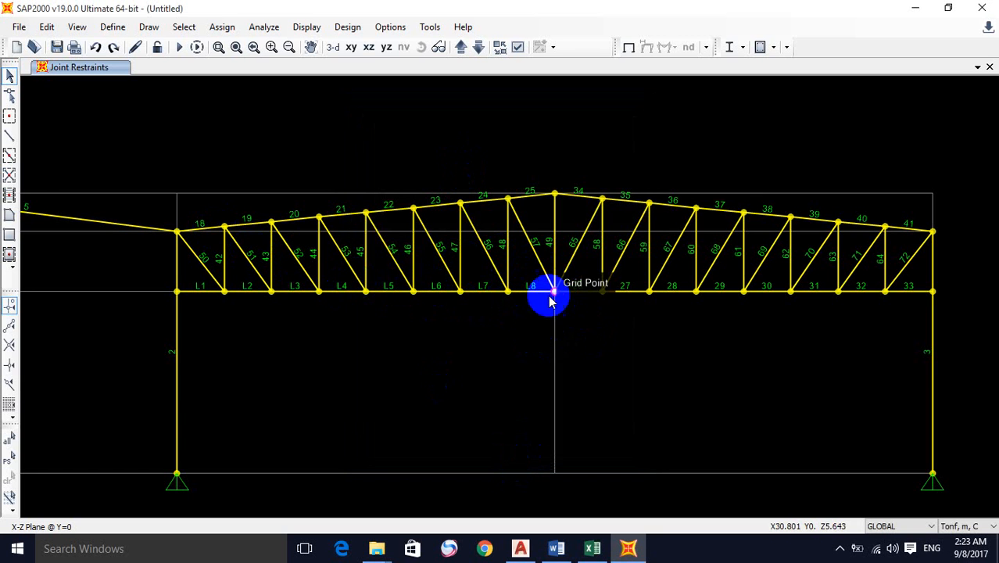
# Step: Select the eight lower-chord segments between the ridge line and the right column, plus the end diagonal 72
pyautogui.click(583, 291)
pyautogui.click(624, 292)
pyautogui.click(676, 291)
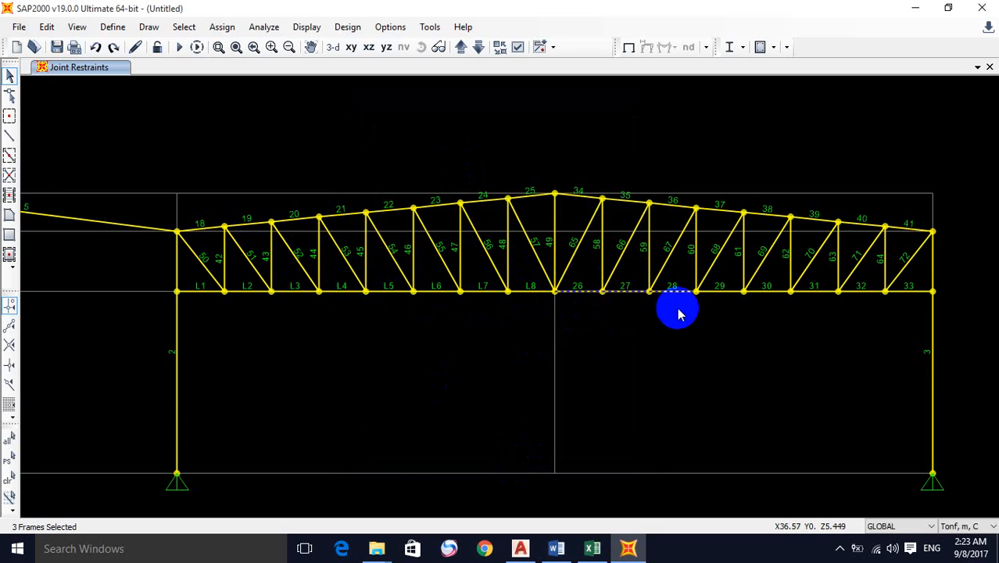
pyautogui.click(713, 292)
pyautogui.click(762, 292)
pyautogui.click(813, 291)
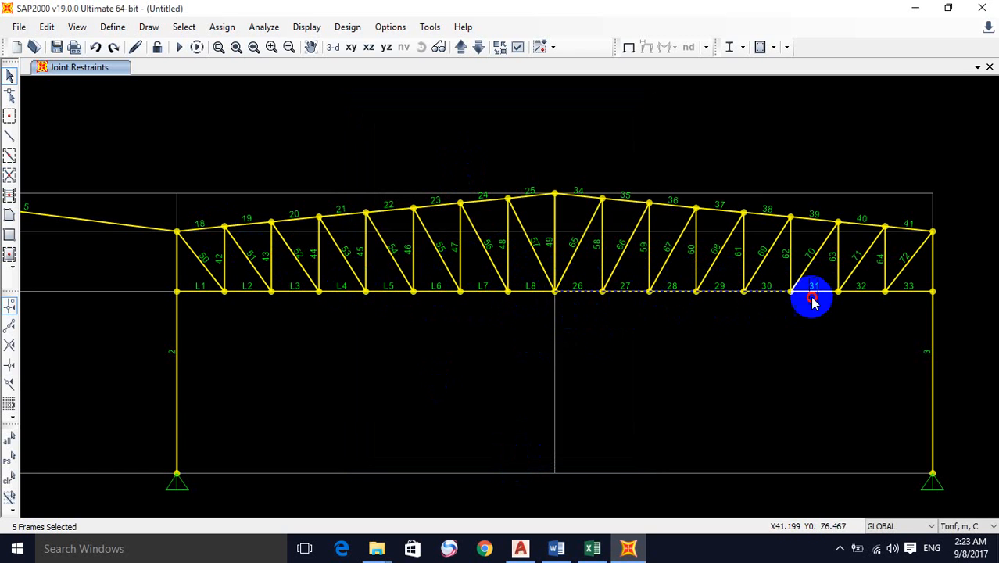
pyautogui.click(877, 291)
pyautogui.click(905, 290)
pyautogui.click(905, 265)
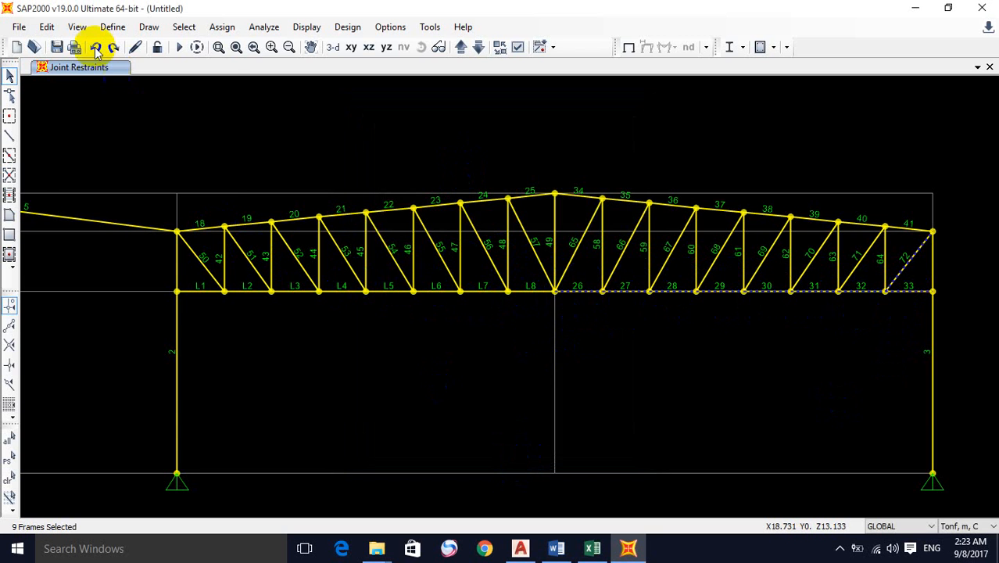
# Step: Auto relabel all nine selected frames with prefix L as L9 to L17 and accept the new names
pyautogui.click(49, 26)
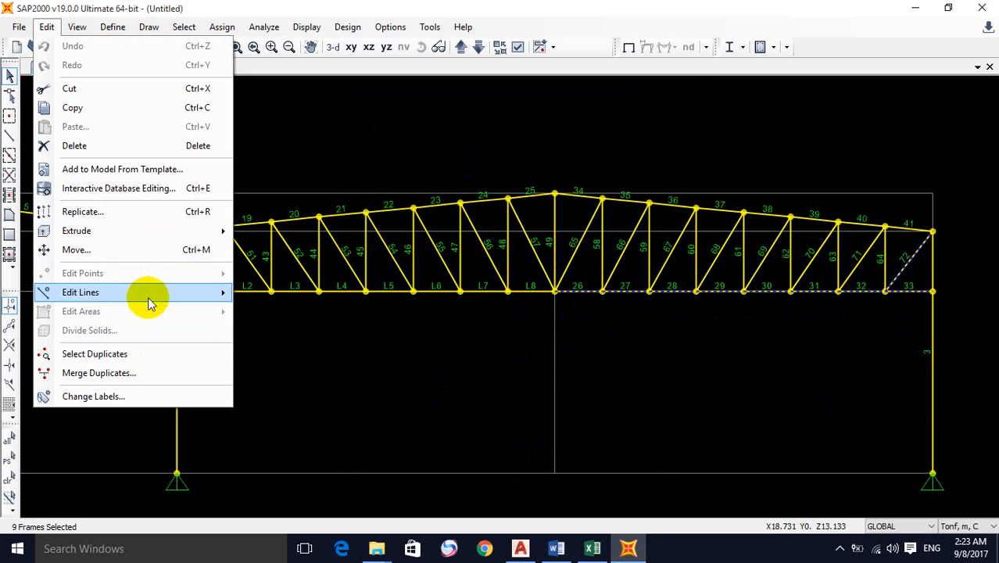
pyautogui.click(146, 397)
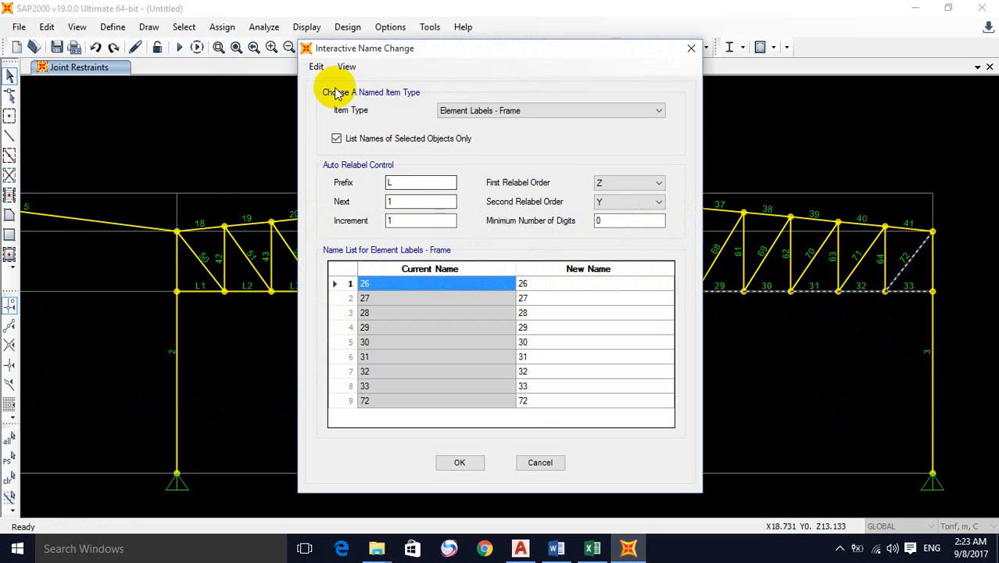
pyautogui.click(448, 115)
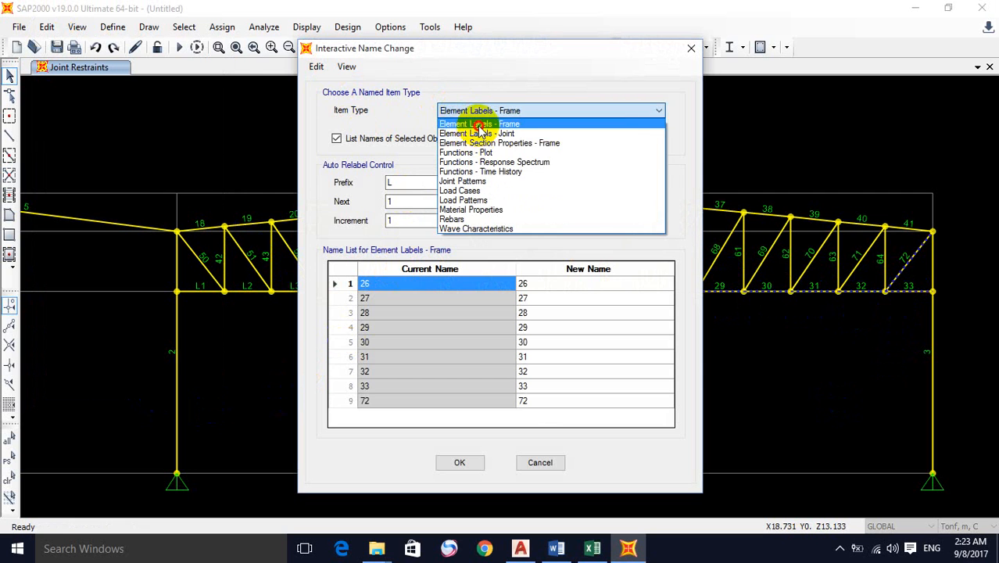
pyautogui.click(477, 121)
pyautogui.click(316, 67)
pyautogui.click(446, 230)
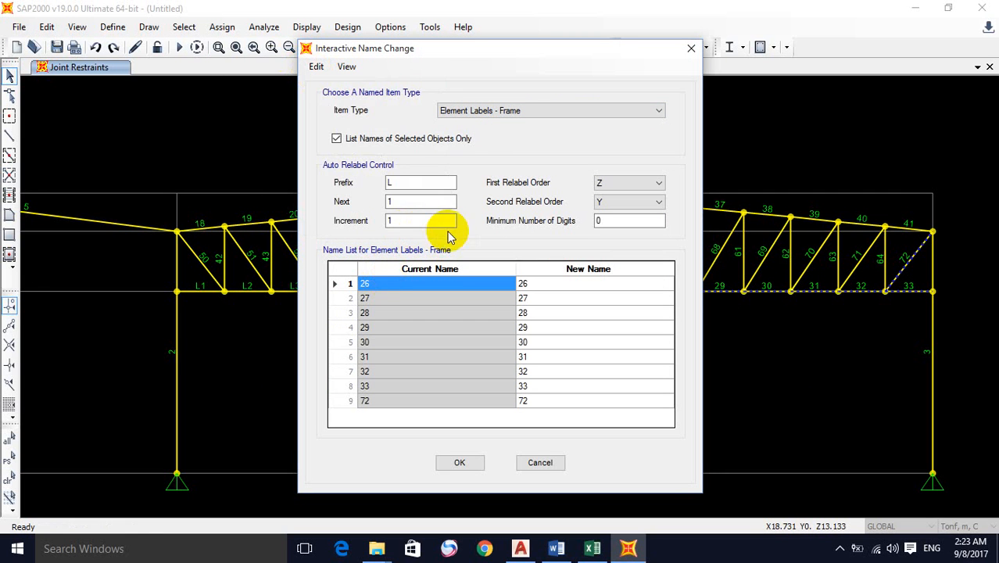
pyautogui.click(316, 66)
pyautogui.moveTo(395, 229)
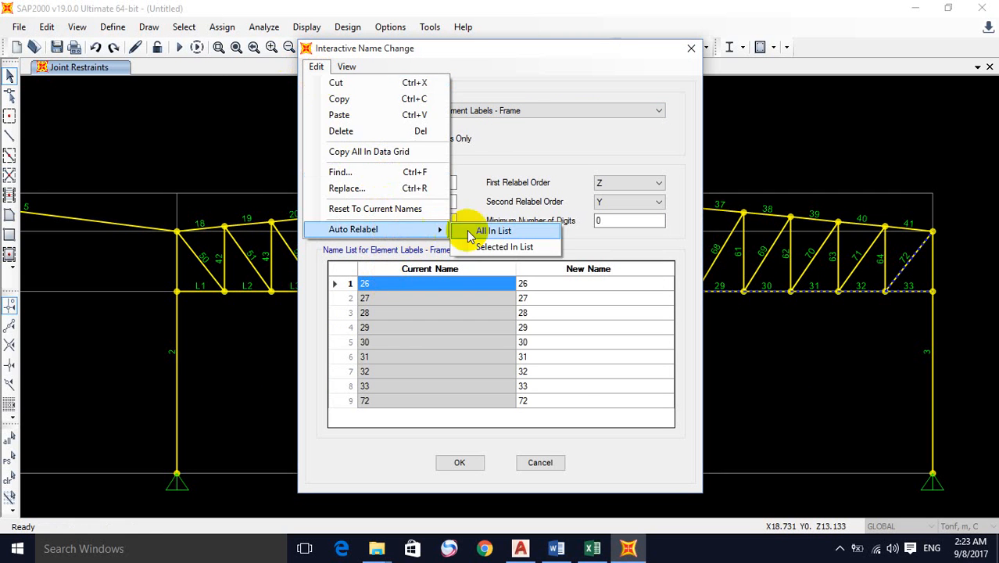
pyautogui.click(469, 230)
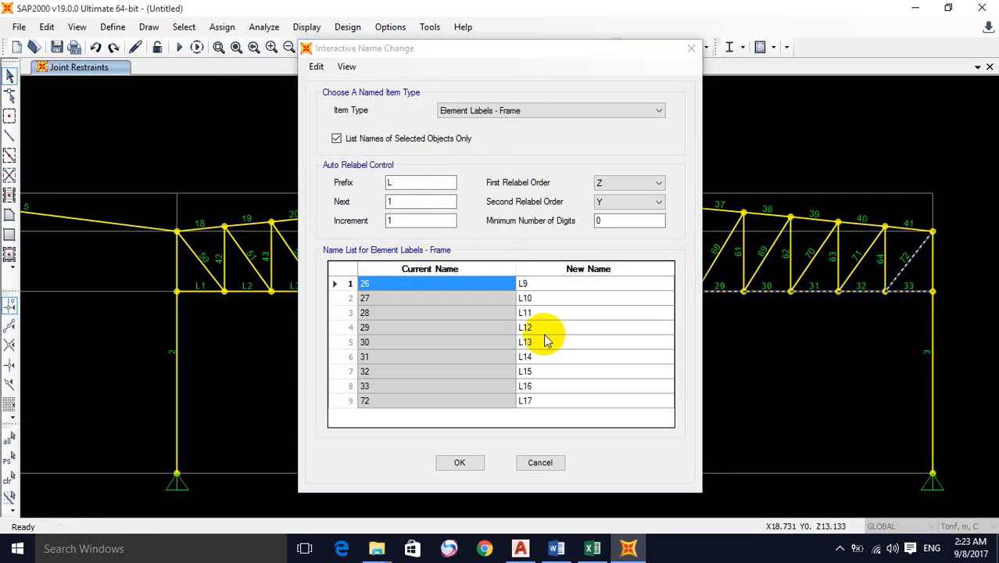
pyautogui.click(460, 464)
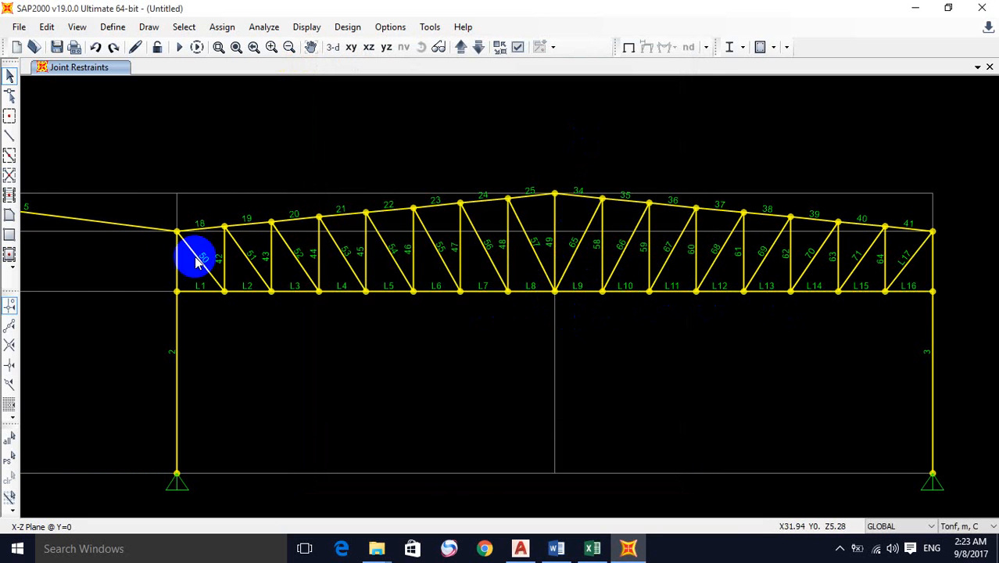
# Step: Select the eight upper-chord segments of the truss between the middle column and the ridge
pyautogui.click(217, 227)
pyautogui.click(246, 225)
pyautogui.click(297, 219)
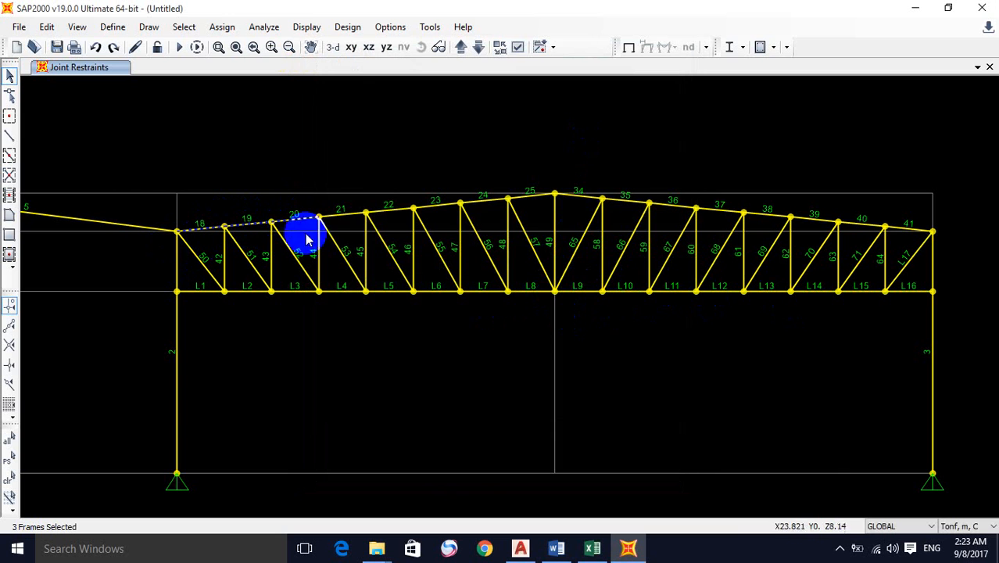
pyautogui.click(340, 214)
pyautogui.click(394, 208)
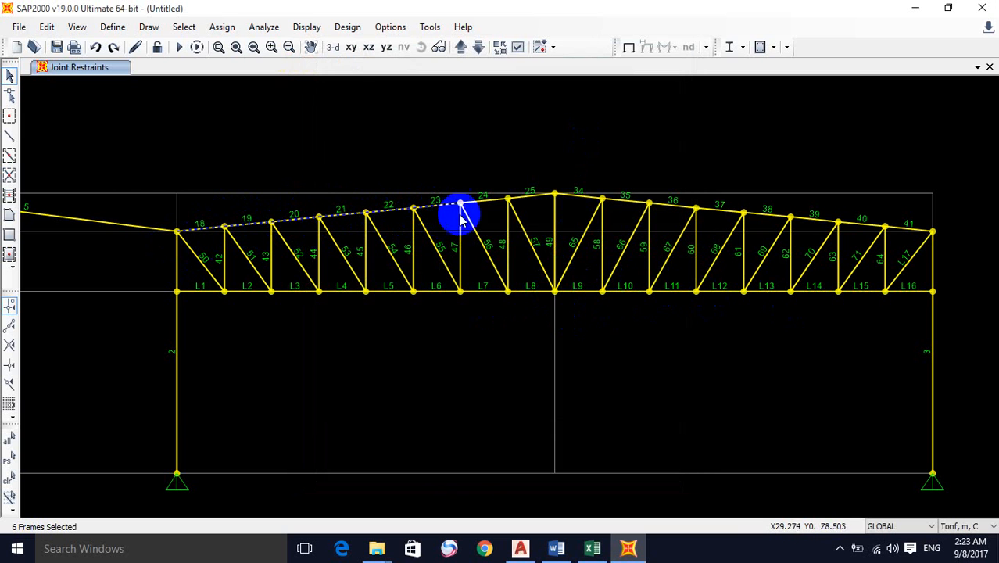
pyautogui.click(484, 204)
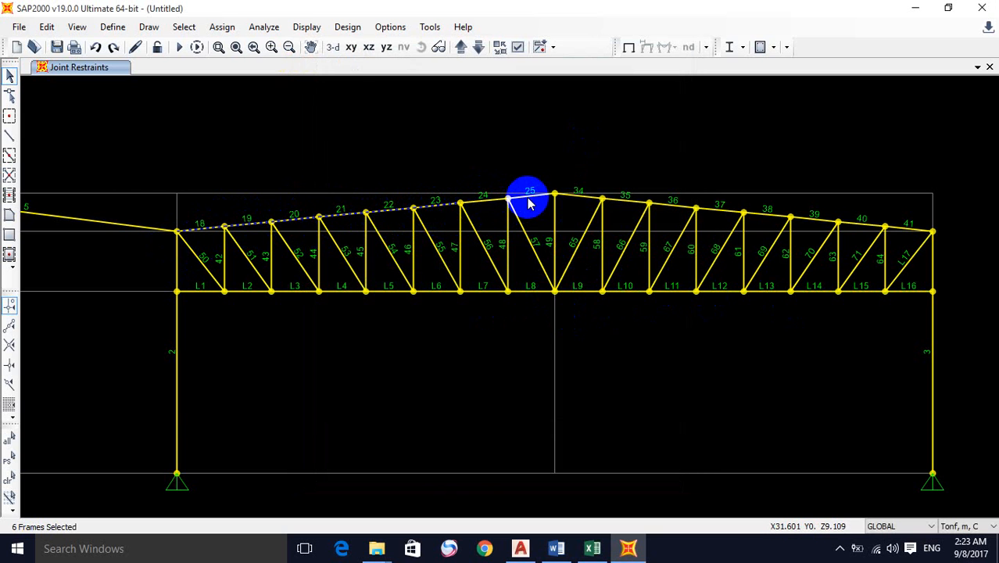
pyautogui.click(493, 199)
pyautogui.click(526, 192)
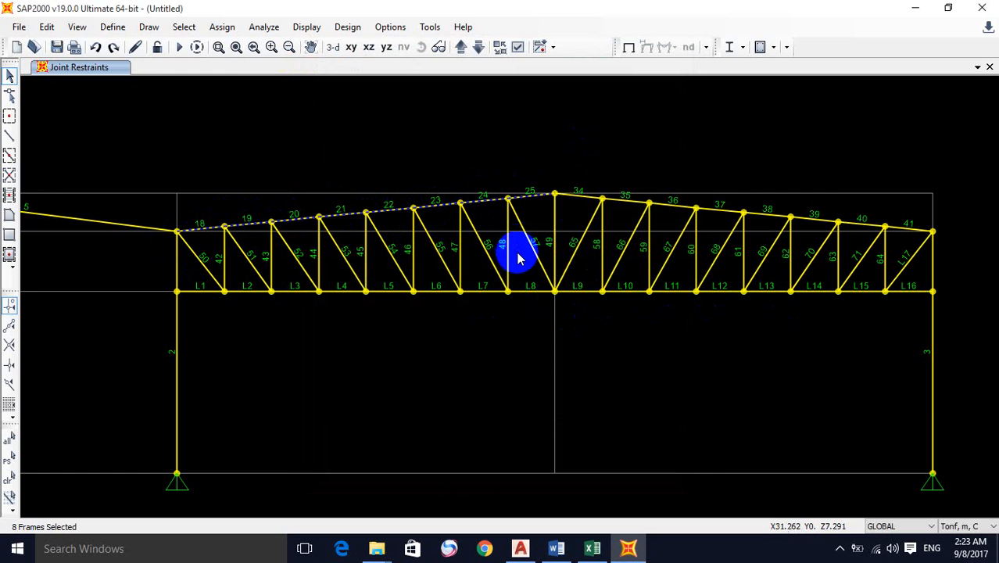
# Step: Auto relabel all eight selected upper-chord frames with prefix U as U1 to U8 and accept the new names
pyautogui.click(46, 28)
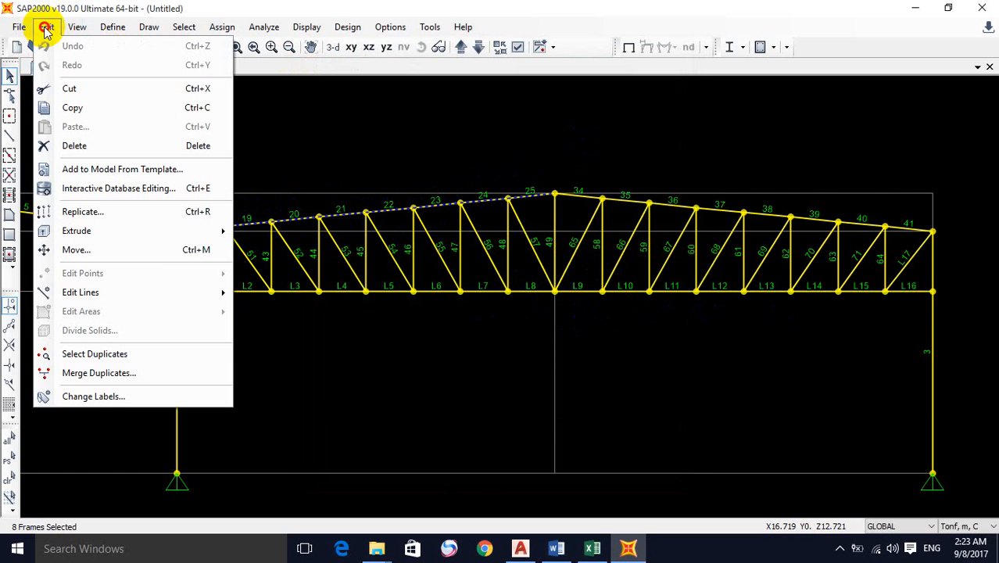
pyautogui.click(176, 397)
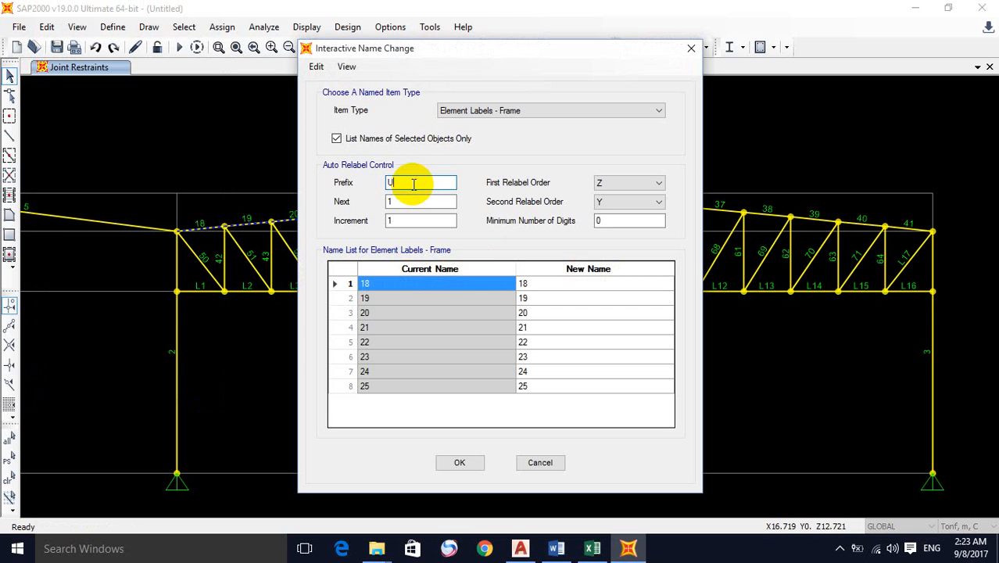
pyautogui.click(316, 66)
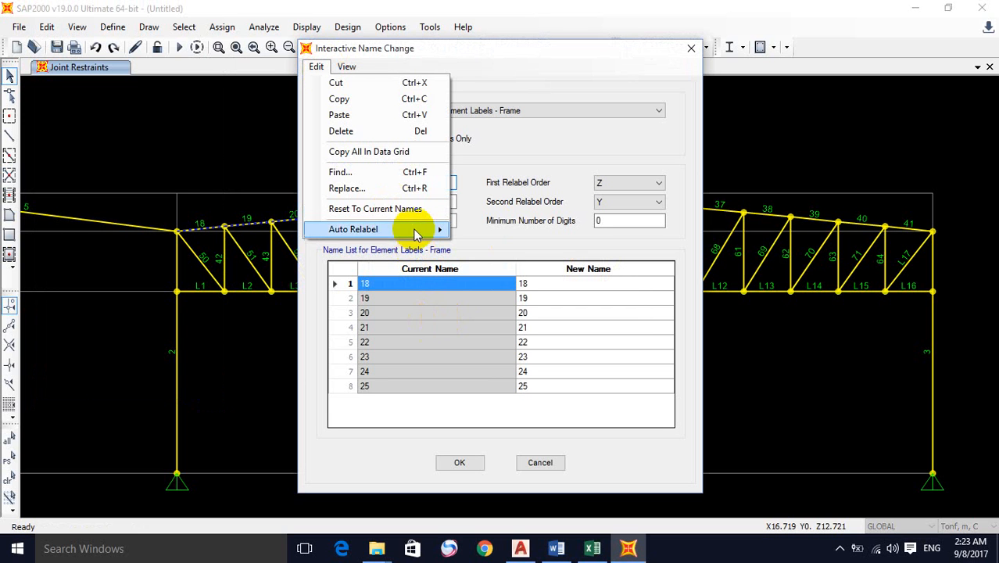
pyautogui.moveTo(418, 235)
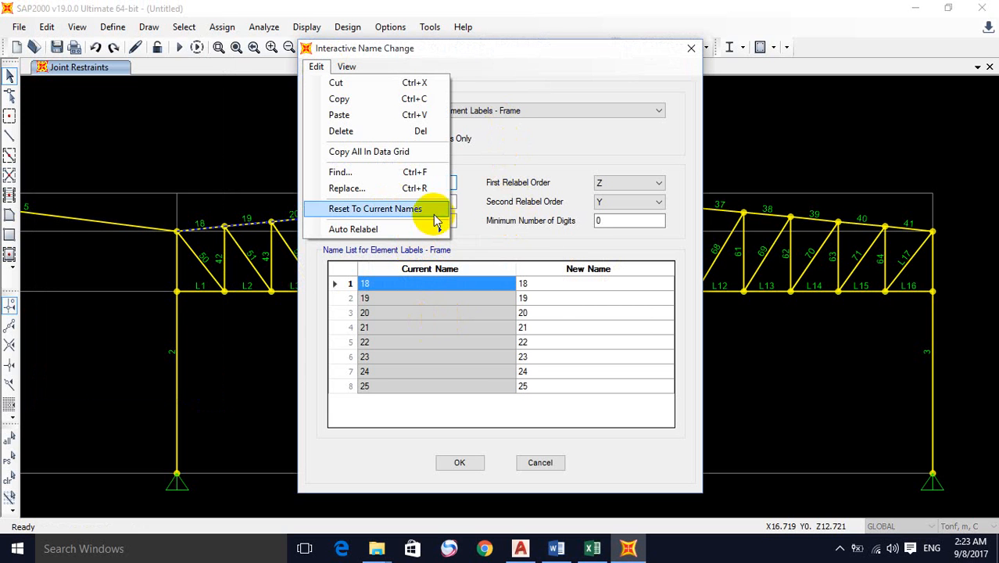
pyautogui.click(483, 232)
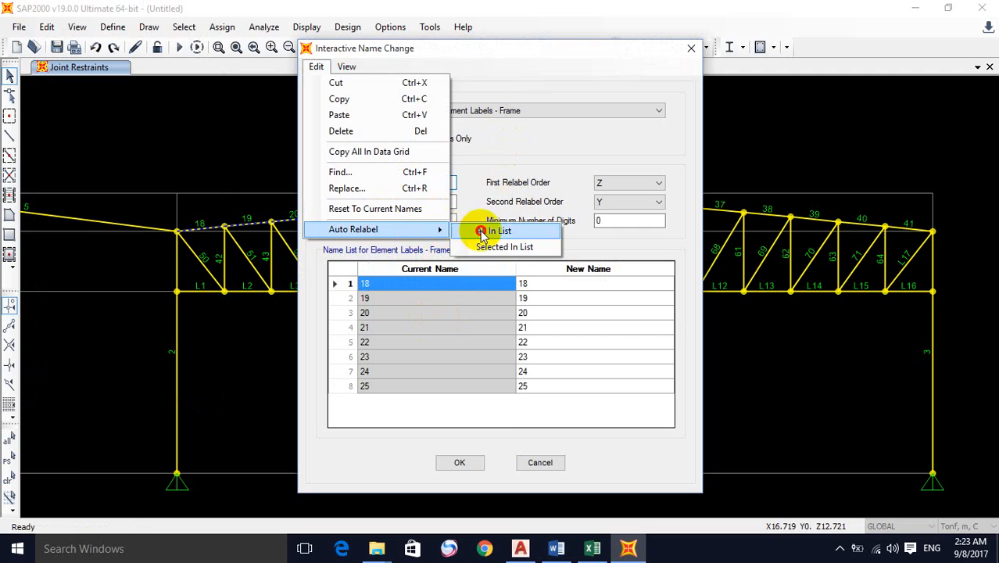
pyautogui.click(460, 462)
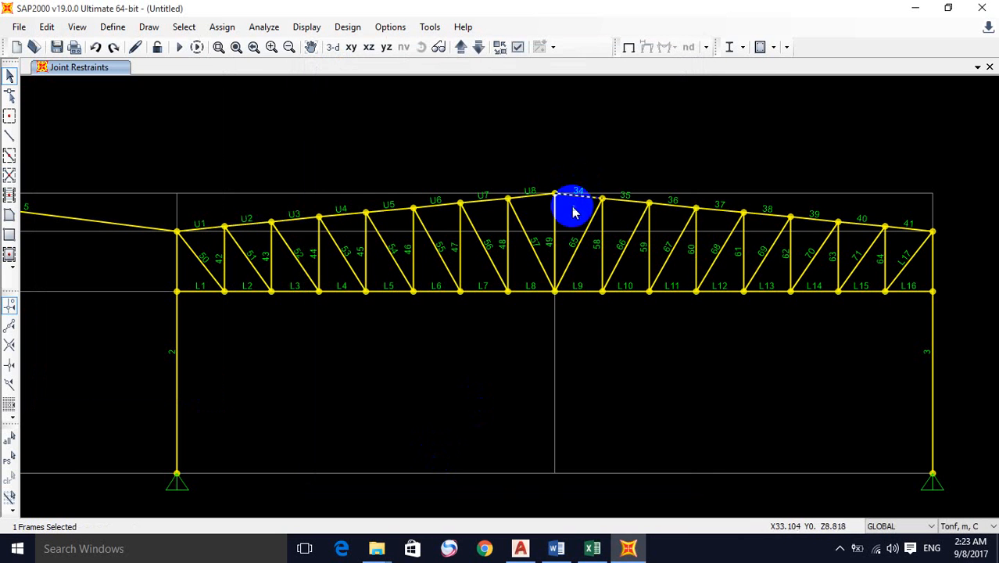
# Step: Select the eight upper-chord segments of the truss between the ridge and the right column
pyautogui.click(625, 202)
pyautogui.click(674, 205)
pyautogui.click(719, 208)
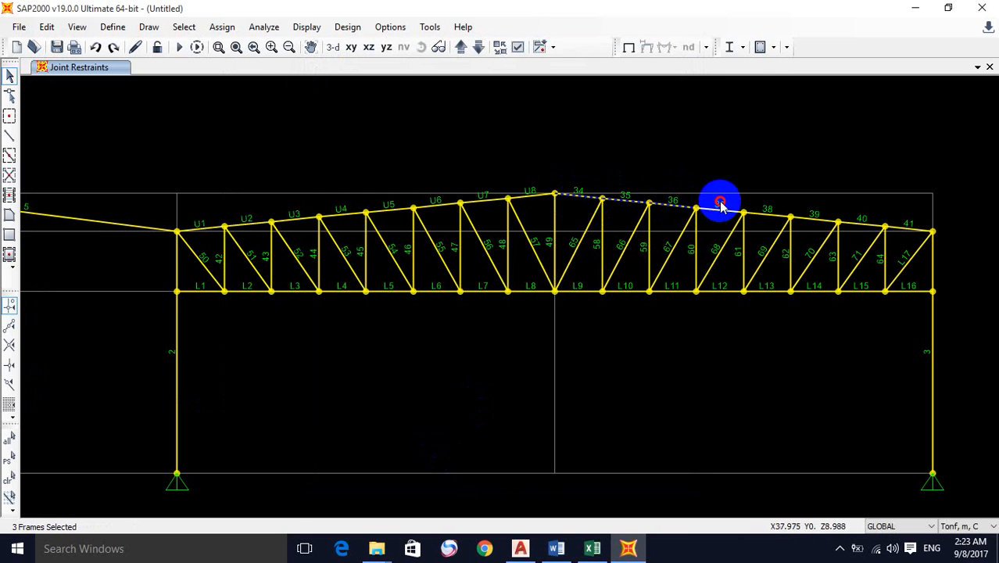
pyautogui.click(776, 211)
pyautogui.click(819, 220)
pyautogui.click(866, 225)
pyautogui.click(910, 229)
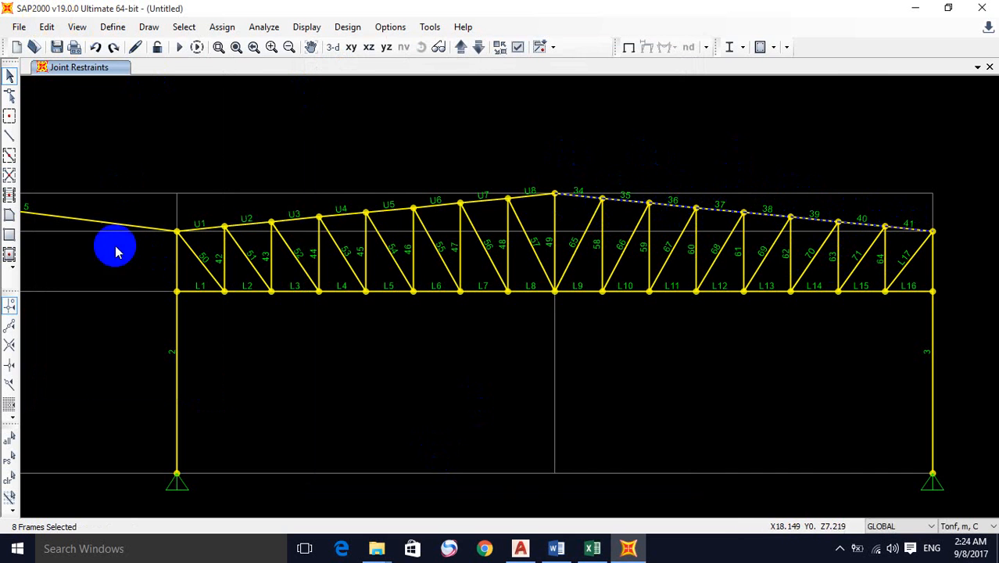
pyautogui.click(46, 27)
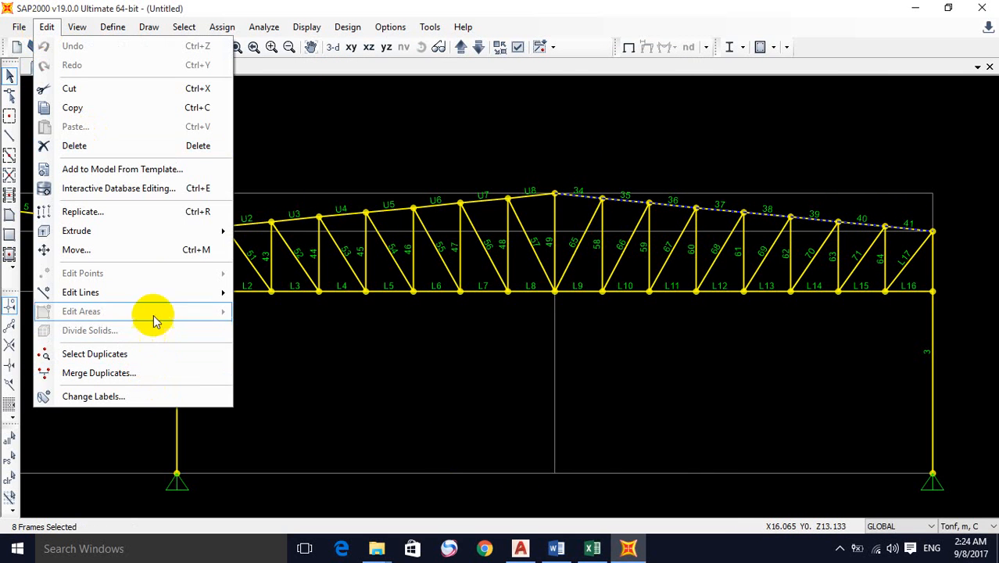
pyautogui.moveTo(161, 289)
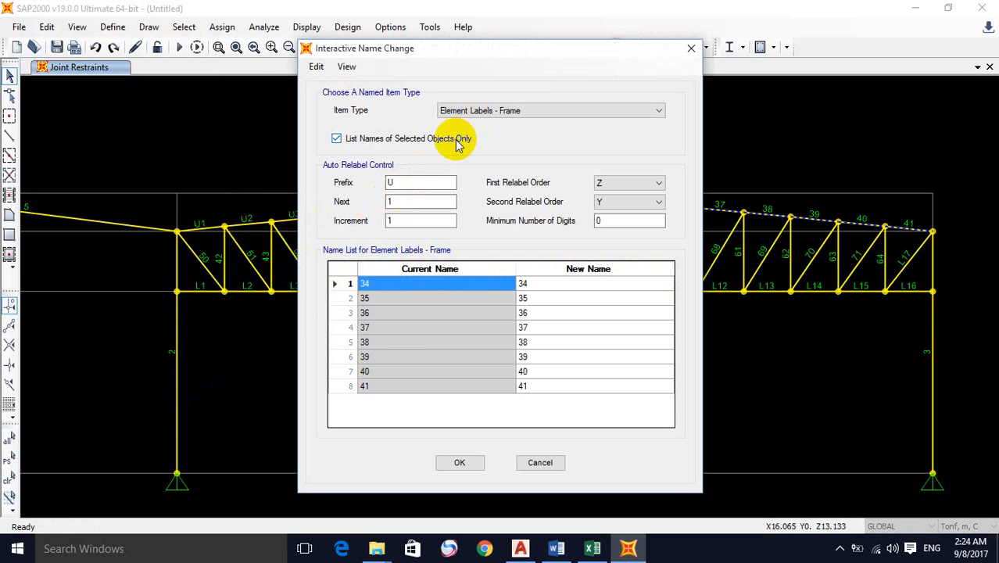
pyautogui.click(505, 113)
pyautogui.click(506, 113)
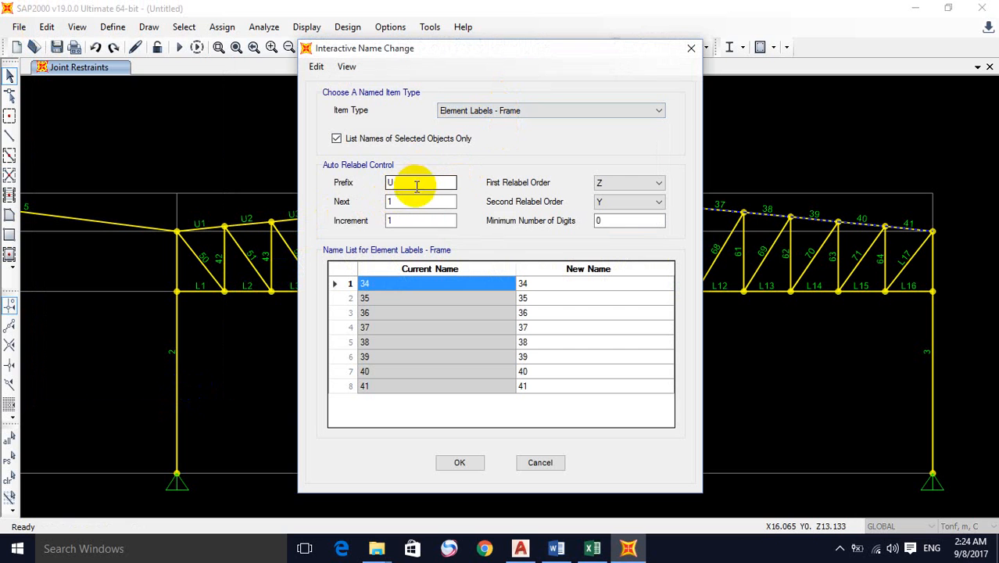
pyautogui.click(316, 67)
pyautogui.moveTo(407, 230)
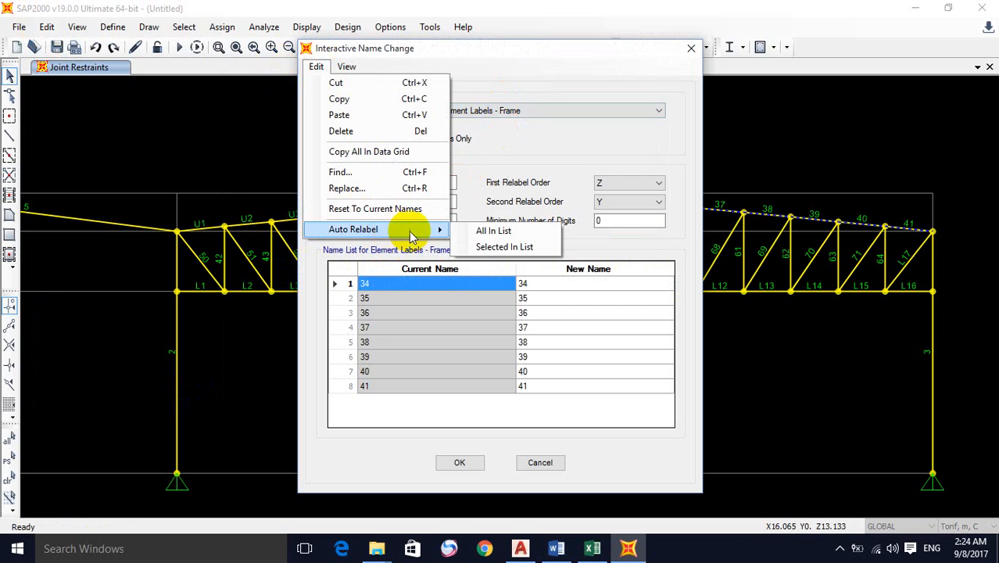
pyautogui.click(469, 229)
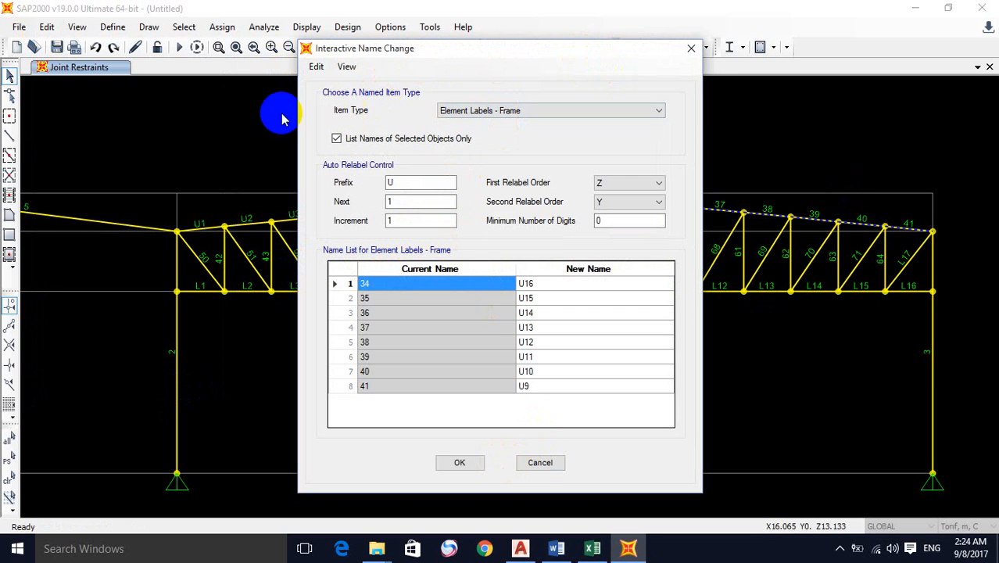
pyautogui.moveTo(479, 50); pyautogui.dragTo(168, 28)
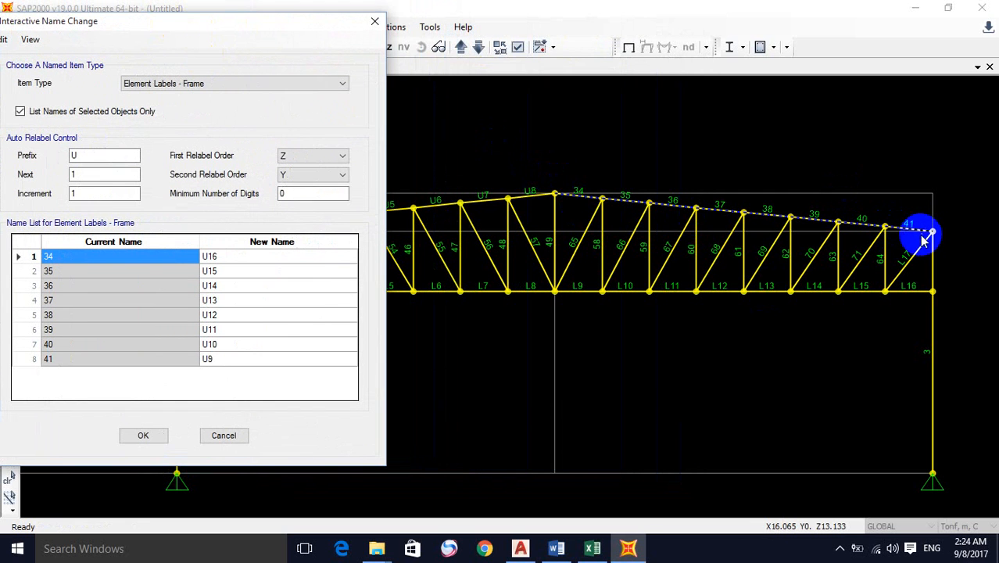
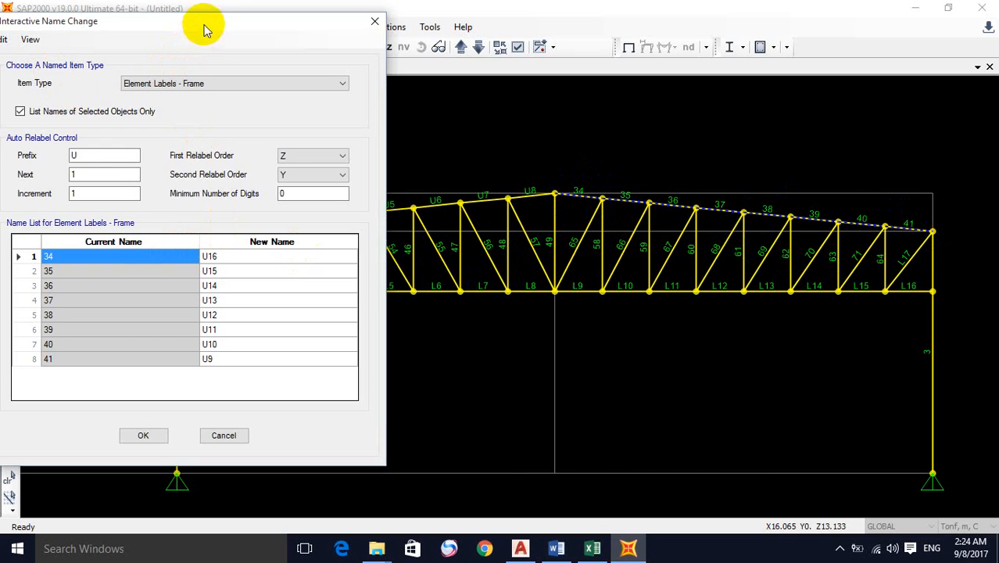
pyautogui.moveTo(203, 29); pyautogui.dragTo(341, 33)
pyautogui.click(244, 177)
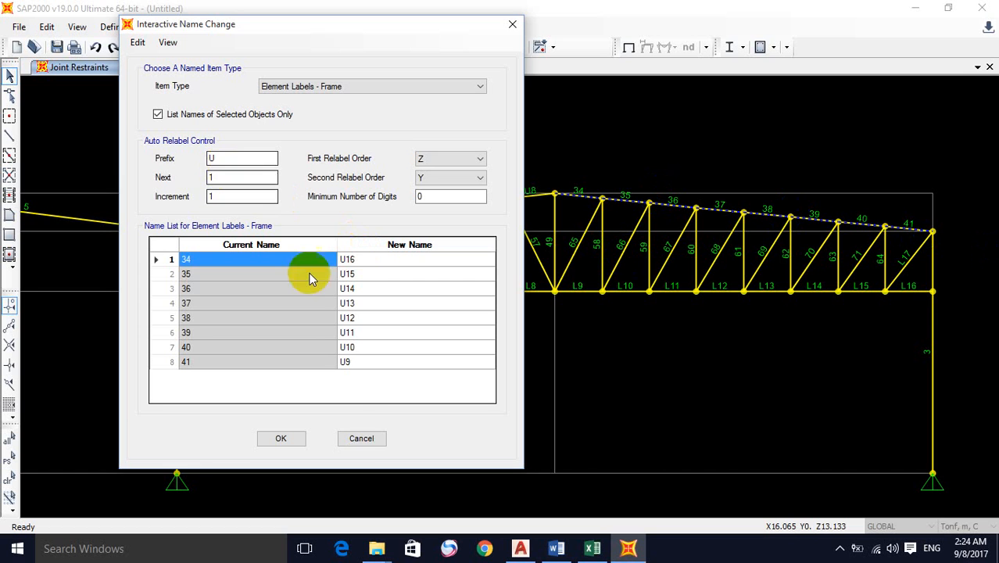
pyautogui.click(362, 438)
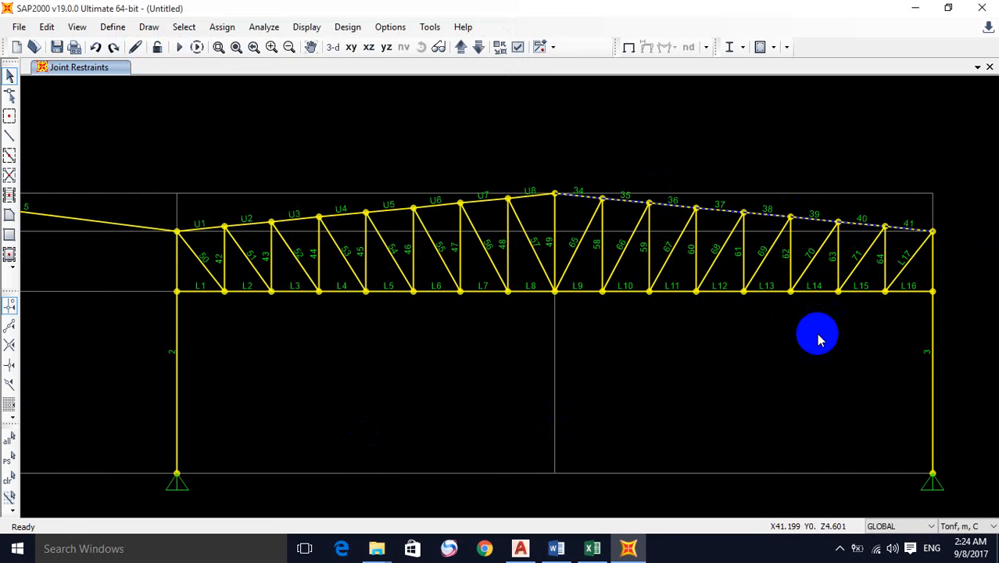
pyautogui.click(885, 239)
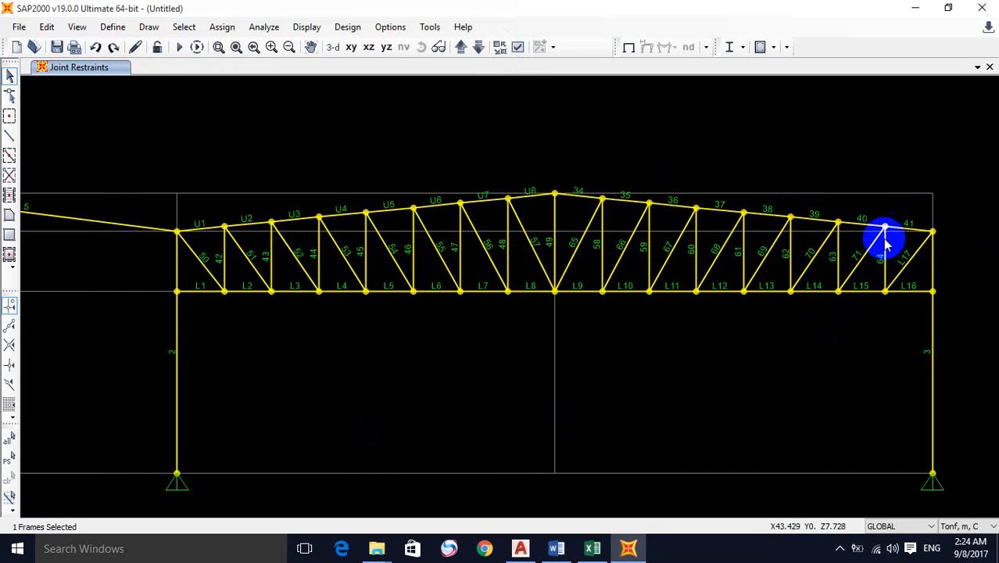
pyautogui.moveTo(872, 218); pyautogui.dragTo(860, 239)
pyautogui.moveTo(798, 213); pyautogui.dragTo(784, 237)
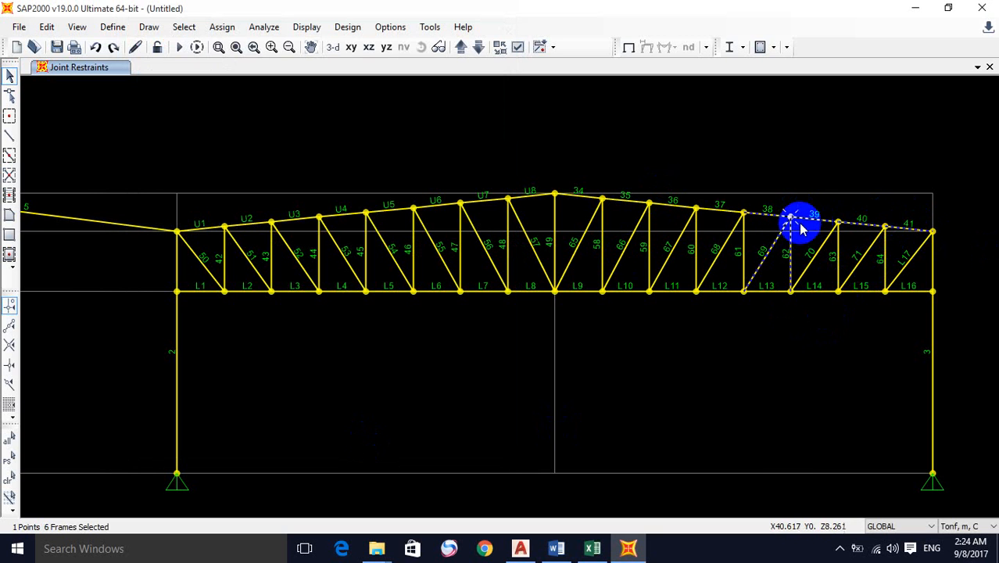
pyautogui.press('Escape')
# Step: Reselect the eight upper-chord segments, frames 34 to 41, working from the right column back to the ridge
pyautogui.moveTo(913, 222); pyautogui.dragTo(900, 251)
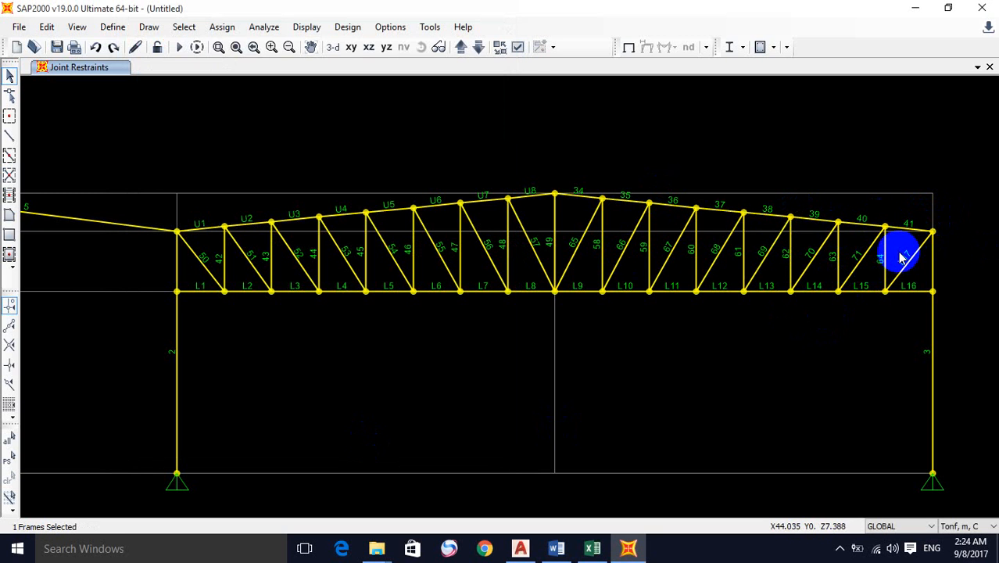
pyautogui.click(815, 222)
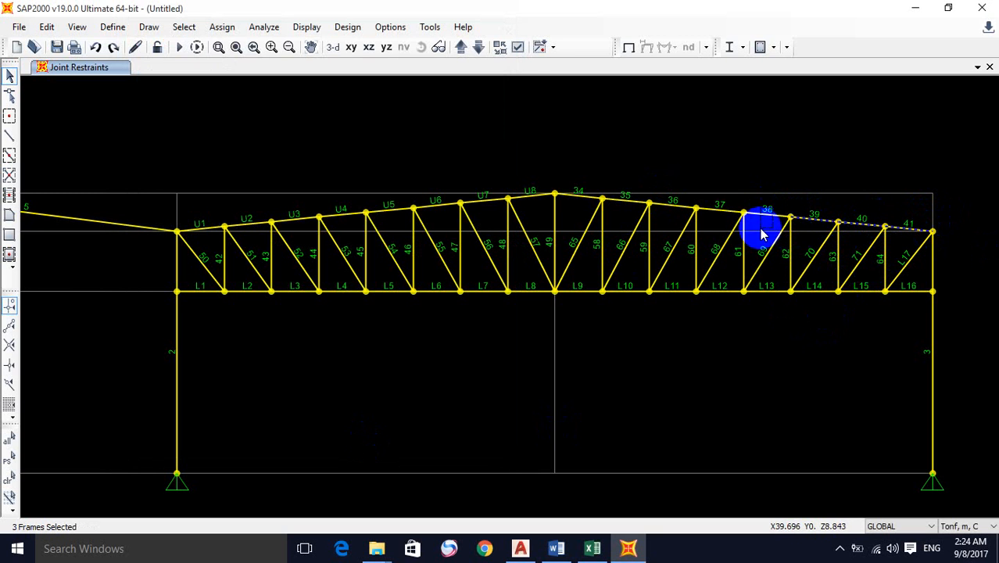
pyautogui.click(723, 213)
pyautogui.click(660, 202)
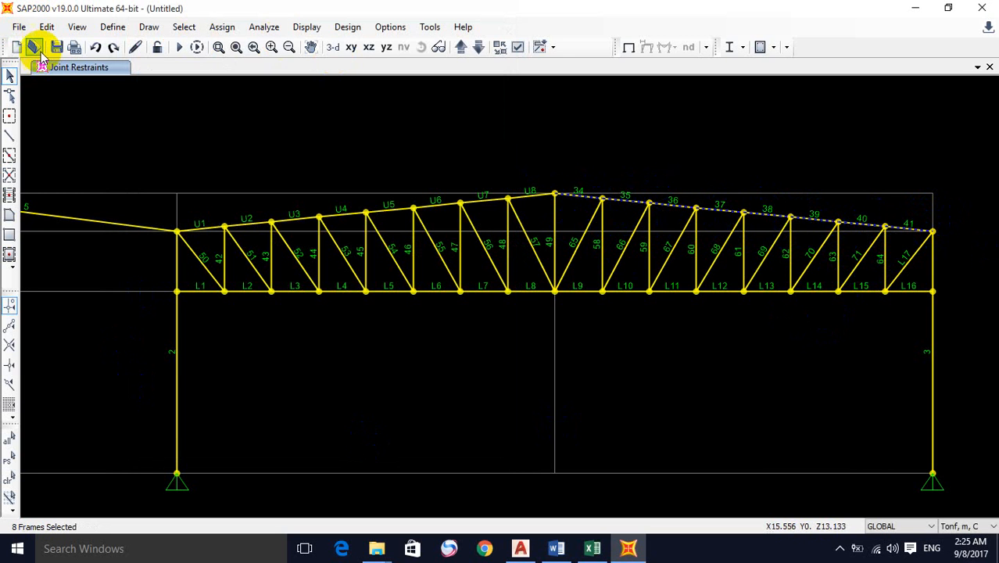
# Step: Auto relabel all eight selected frames with prefix U as U9 to U16, numbered from the right column, and accept the names
pyautogui.click(47, 26)
pyautogui.click(150, 397)
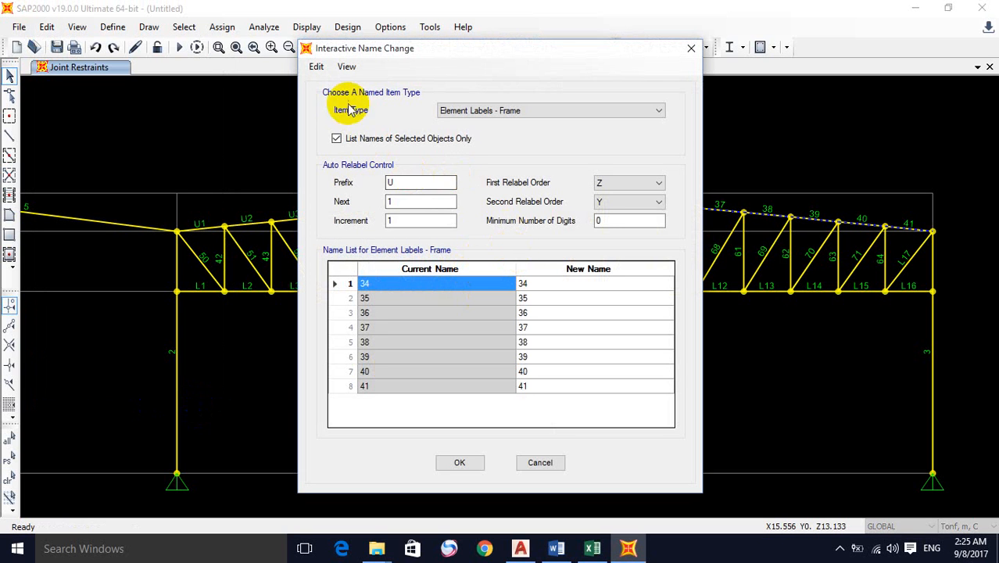
pyautogui.click(318, 71)
pyautogui.click(422, 231)
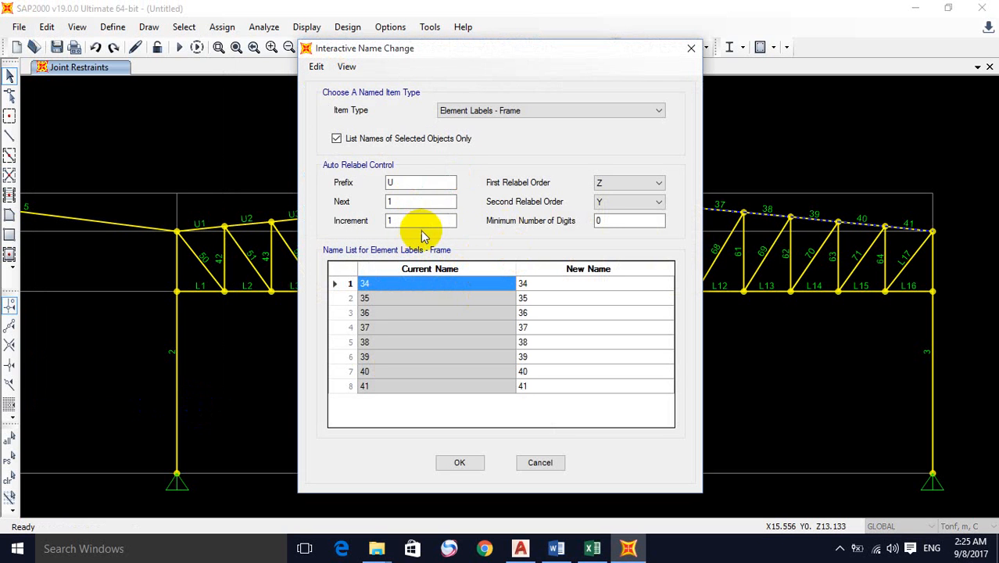
pyautogui.click(312, 69)
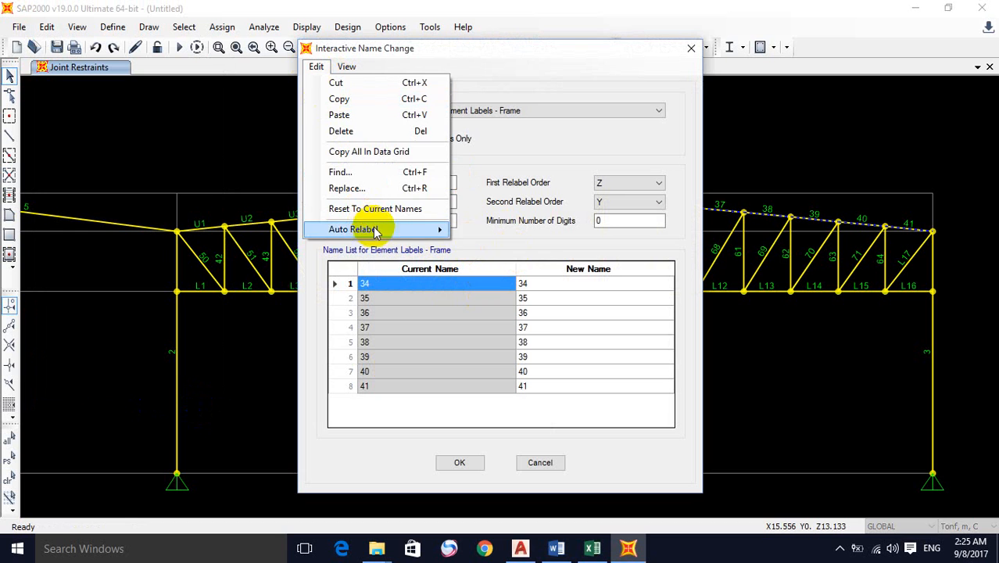
pyautogui.moveTo(424, 225)
pyautogui.click(460, 233)
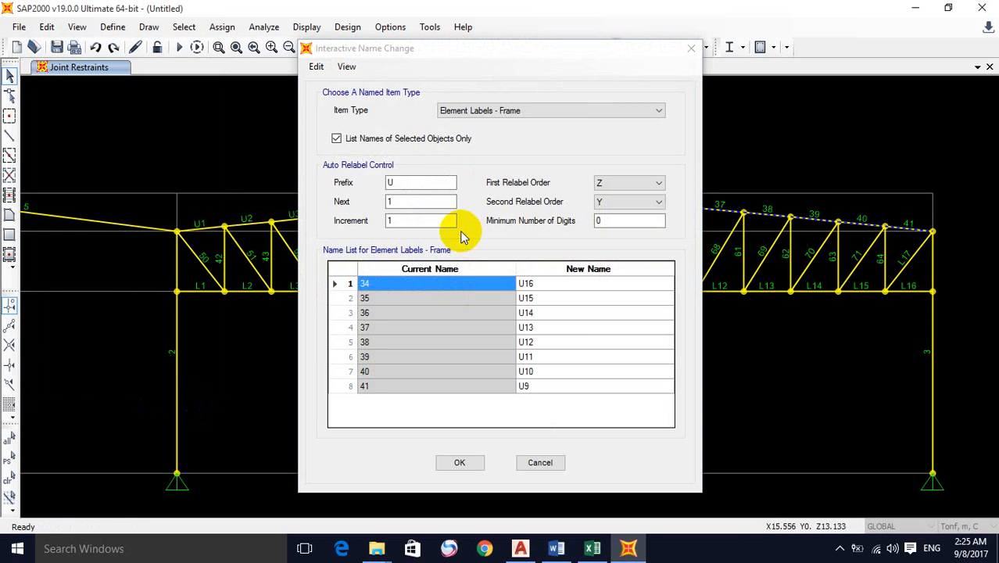
pyautogui.click(415, 184)
pyautogui.click(456, 462)
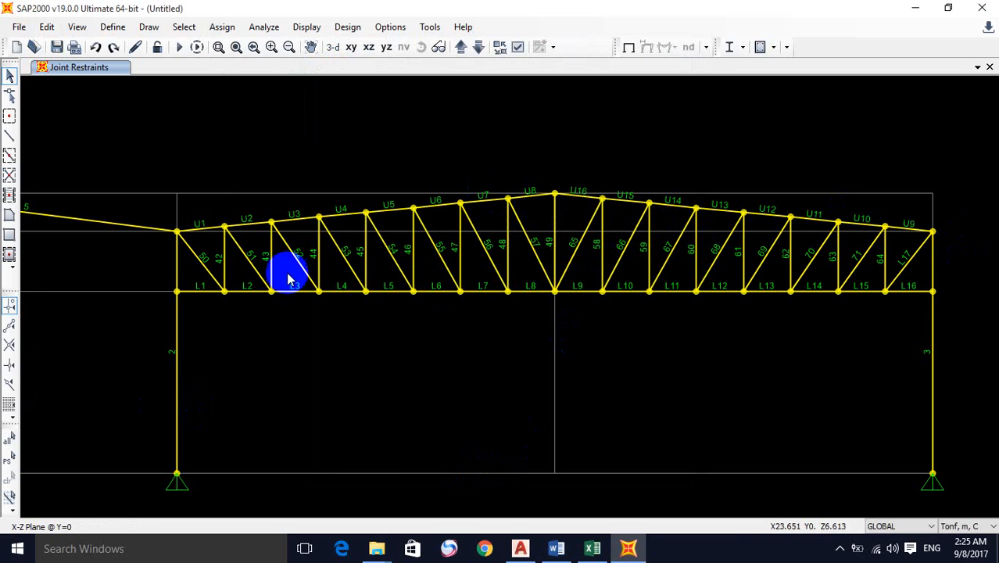
# Step: Select the eight truss diagonals 50 to 57 between the middle column and the ridge line
pyautogui.scroll(2, 198, 268)
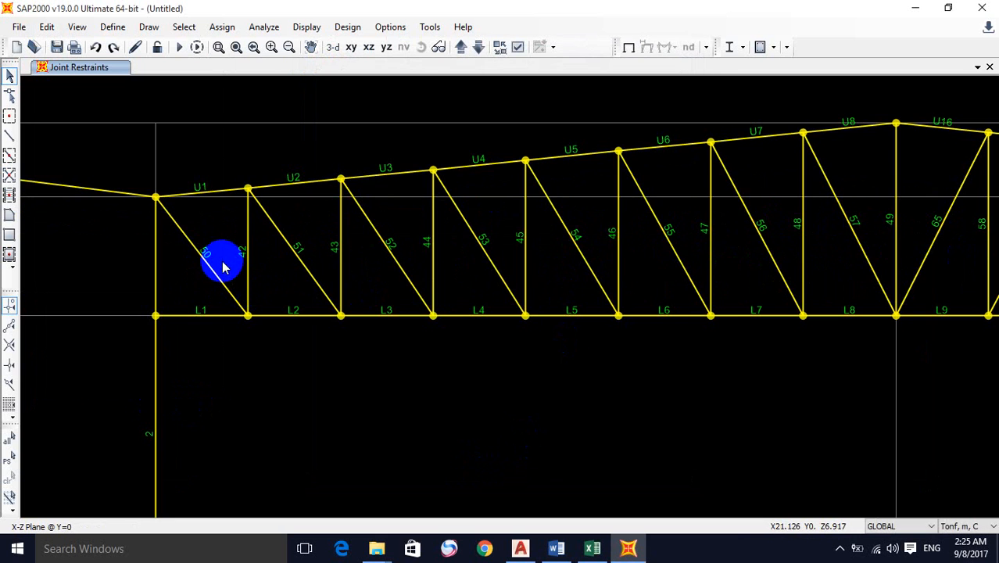
pyautogui.click(205, 266)
pyautogui.click(295, 254)
pyautogui.click(387, 247)
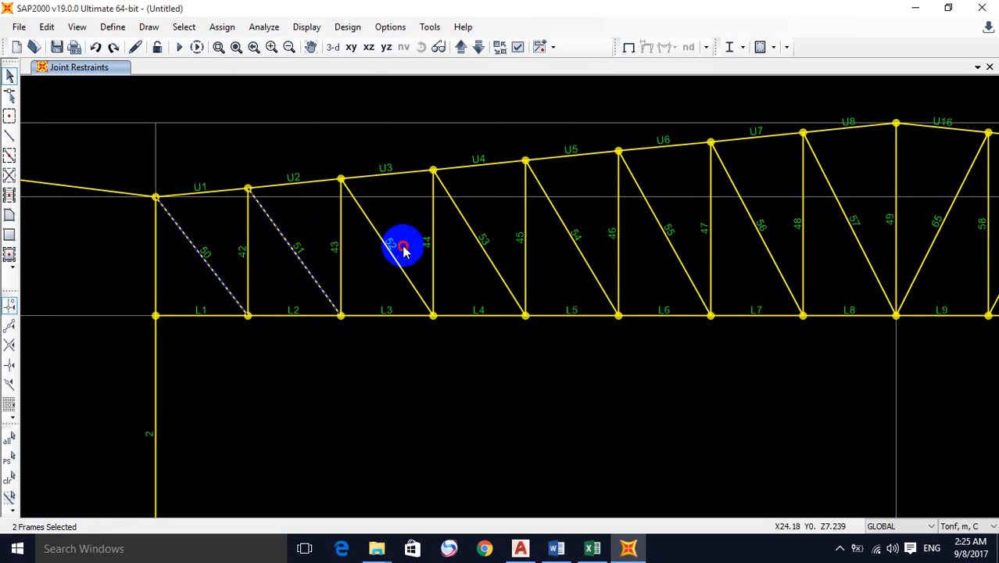
pyautogui.click(484, 246)
pyautogui.click(583, 239)
pyautogui.click(670, 244)
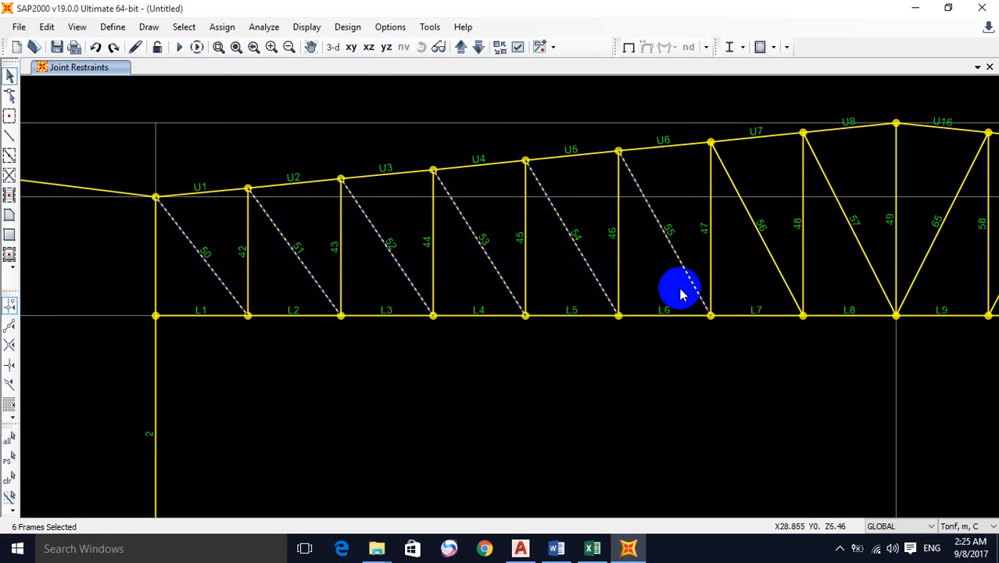
pyautogui.moveTo(738, 266); pyautogui.dragTo(579, 275, button='middle')
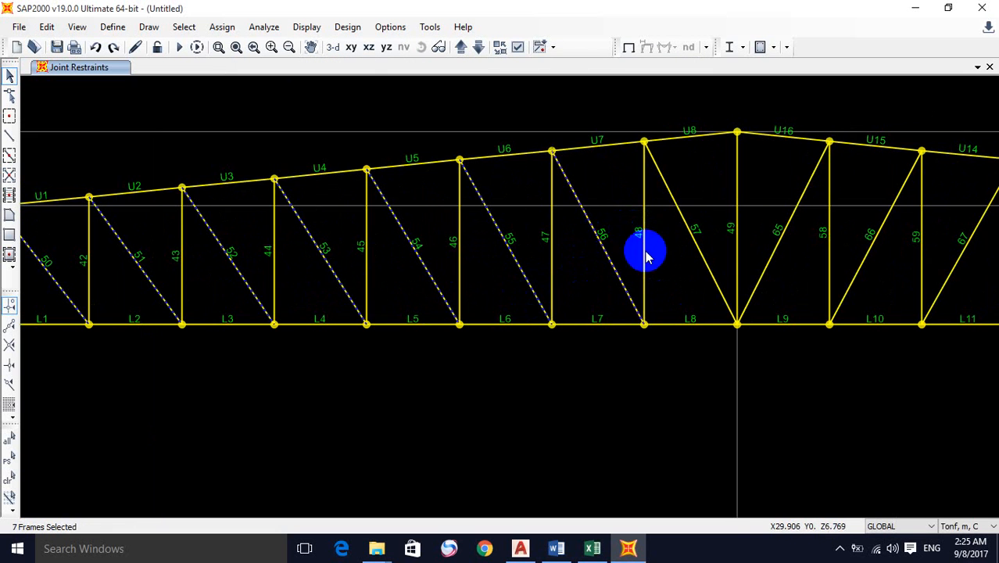
pyautogui.click(680, 246)
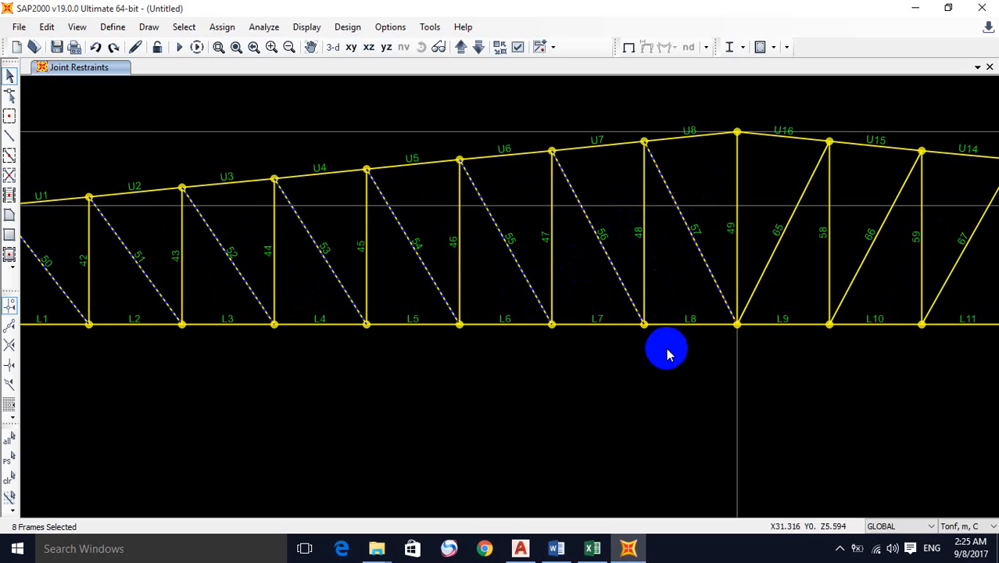
# Step: Auto relabel all eight selected diagonals with prefix D as D1 to D8 and accept the names
pyautogui.click(46, 28)
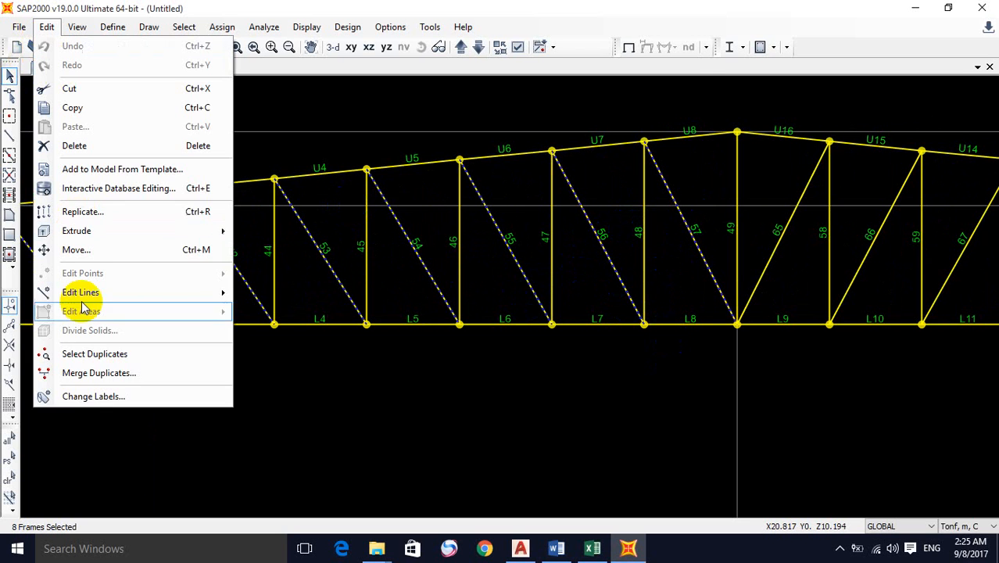
pyautogui.click(114, 396)
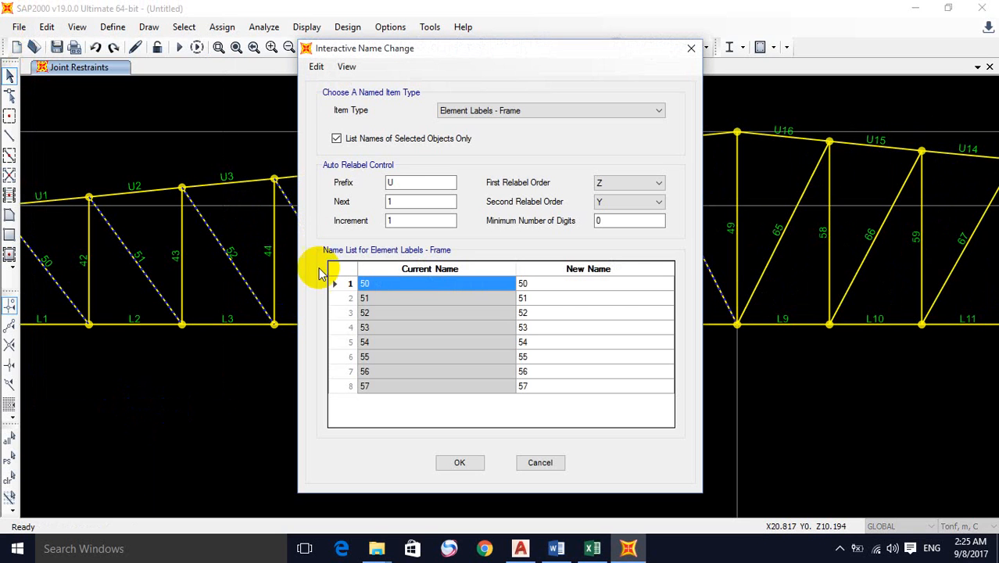
pyautogui.doubleClick(395, 182)
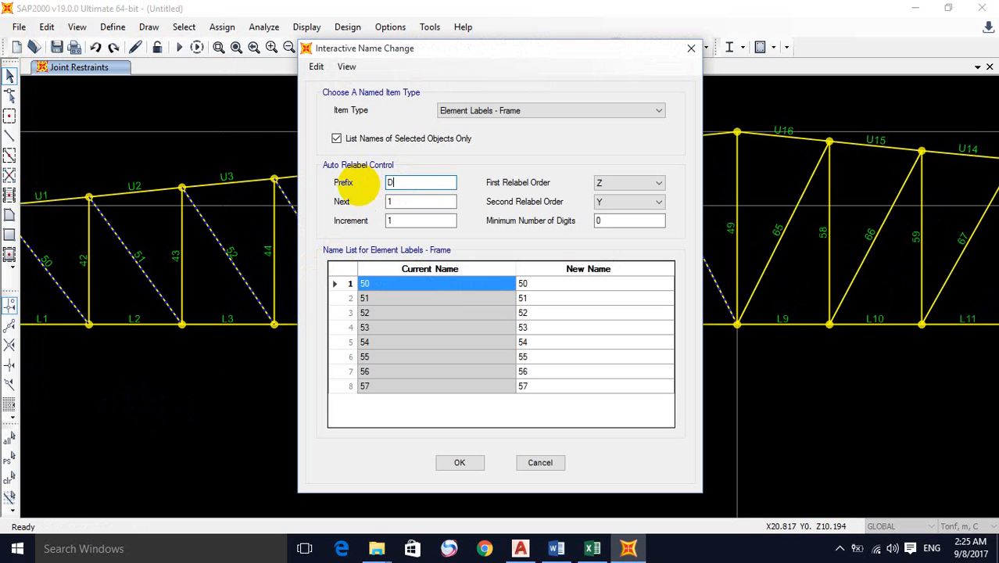
pyautogui.click(316, 66)
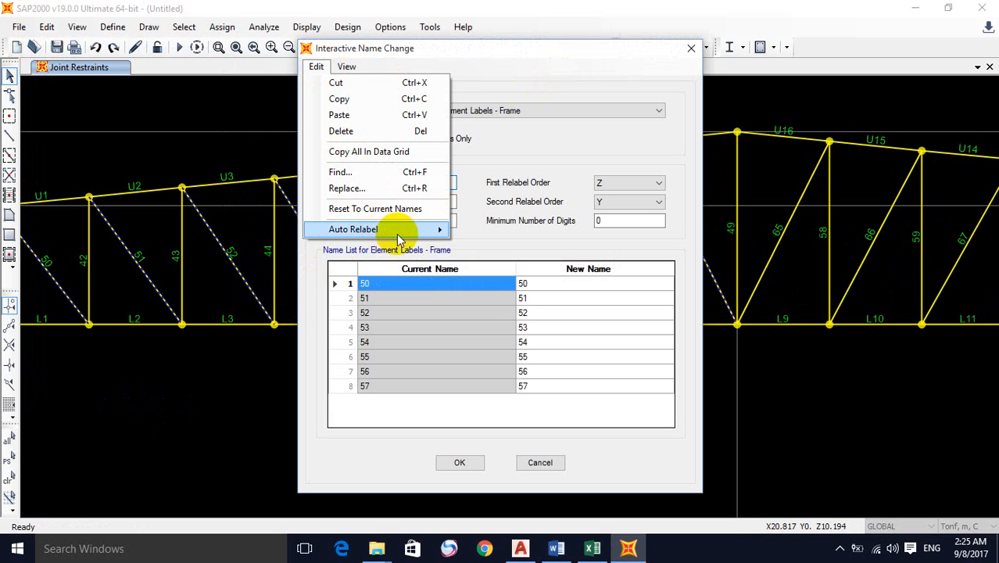
pyautogui.moveTo(391, 229)
pyautogui.click(484, 232)
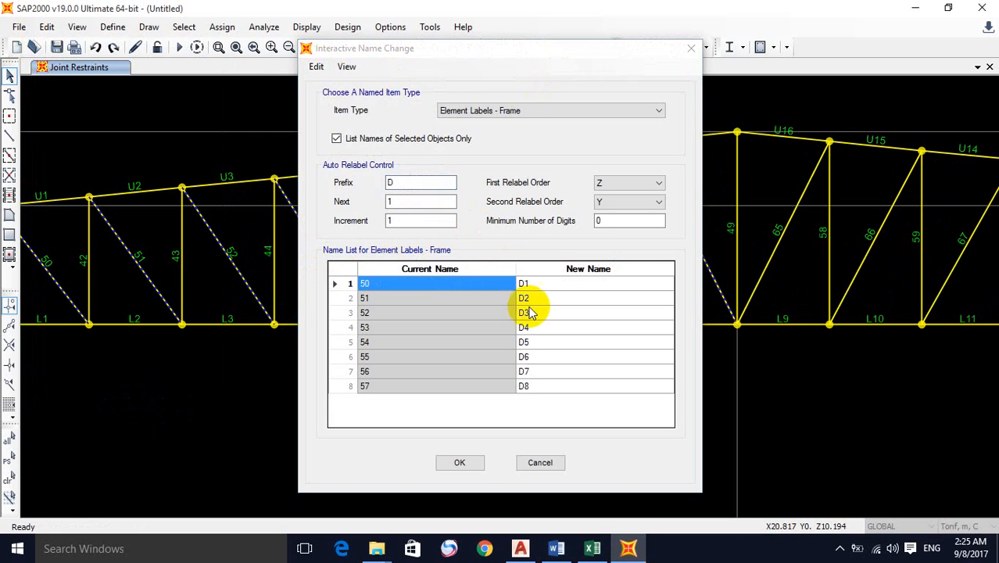
pyautogui.click(470, 464)
# Step: Select the eight truss diagonals between the right column and the ridge line, frames L17 and 71 down to 65
pyautogui.moveTo(695, 353); pyautogui.dragTo(170, 298, button='middle')
pyautogui.moveTo(642, 306); pyautogui.dragTo(540, 312, button='middle')
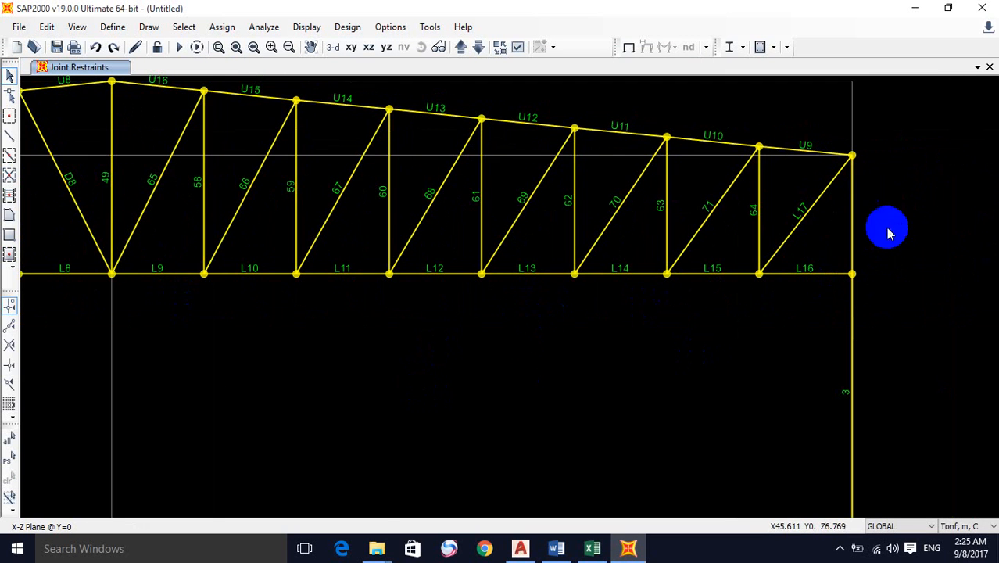
pyautogui.moveTo(828, 233); pyautogui.dragTo(789, 194)
pyautogui.click(713, 209)
pyautogui.click(617, 209)
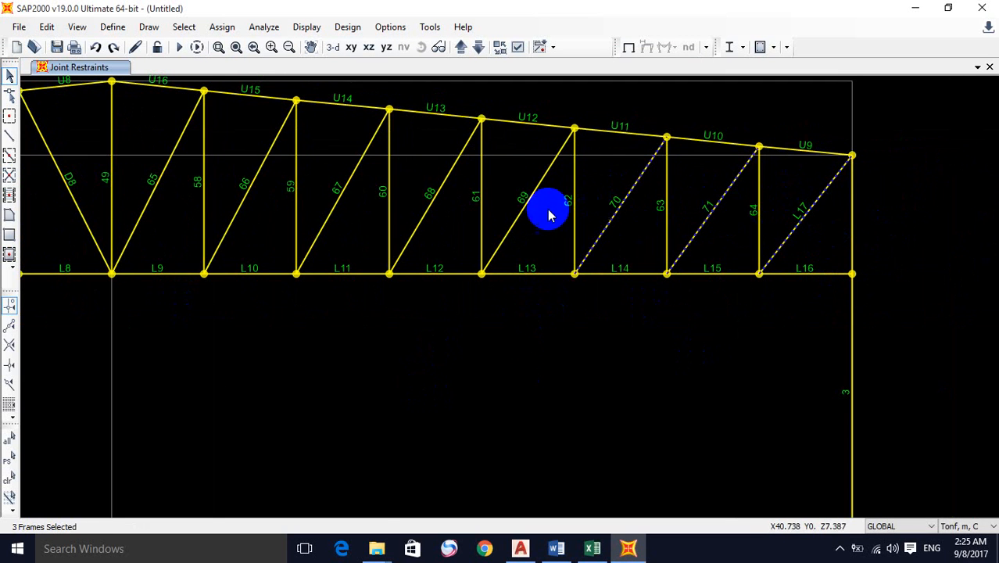
pyautogui.click(524, 205)
pyautogui.click(435, 195)
pyautogui.moveTo(397, 207); pyautogui.dragTo(520, 226, button='middle')
pyautogui.click(467, 204)
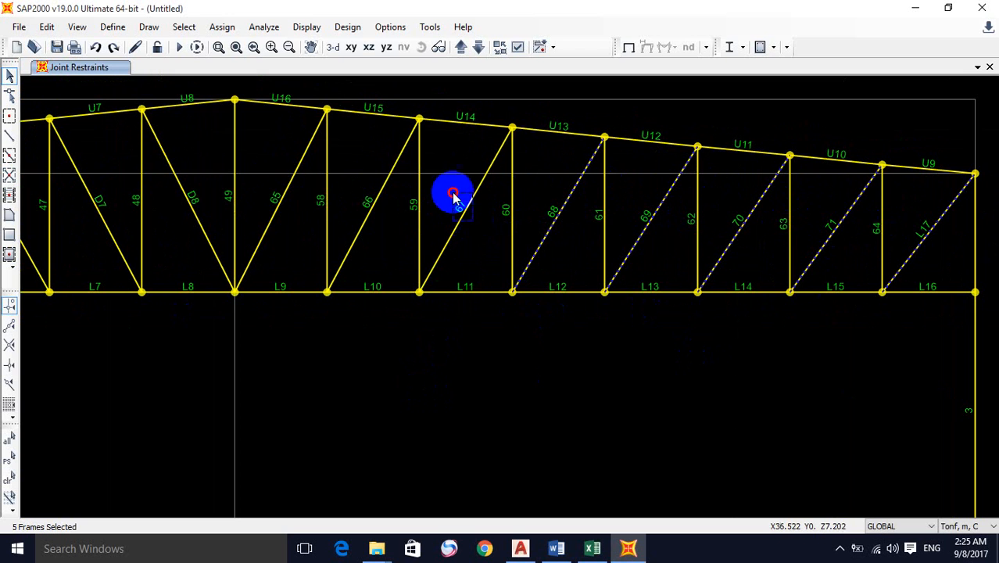
pyautogui.click(378, 224)
pyautogui.click(273, 222)
pyautogui.moveTo(285, 242); pyautogui.dragTo(334, 232, button='middle')
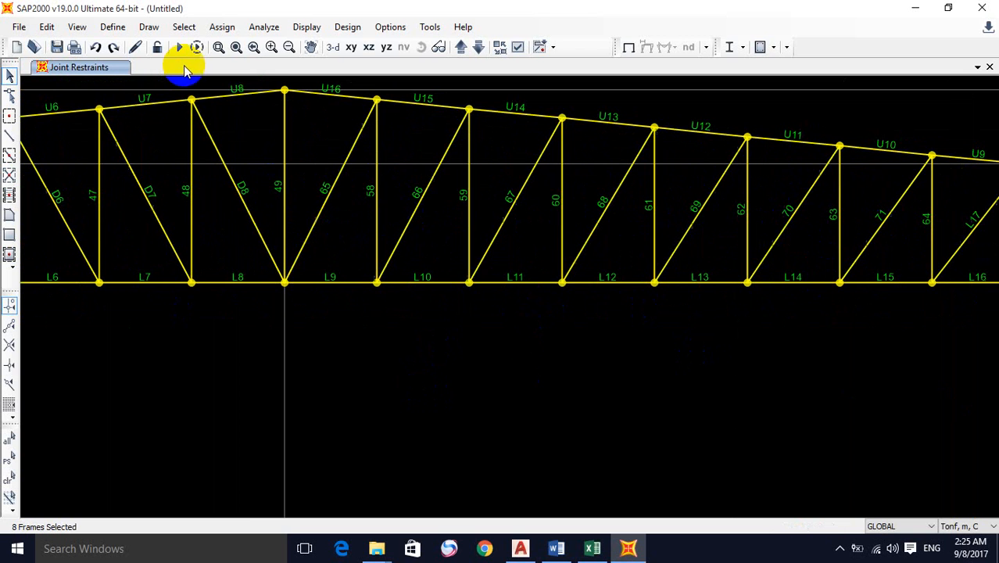
# Step: Auto relabel all eight selected diagonals with prefix D as D9 to D16, numbered from the right column, and accept the names
pyautogui.click(157, 335)
pyautogui.click(45, 26)
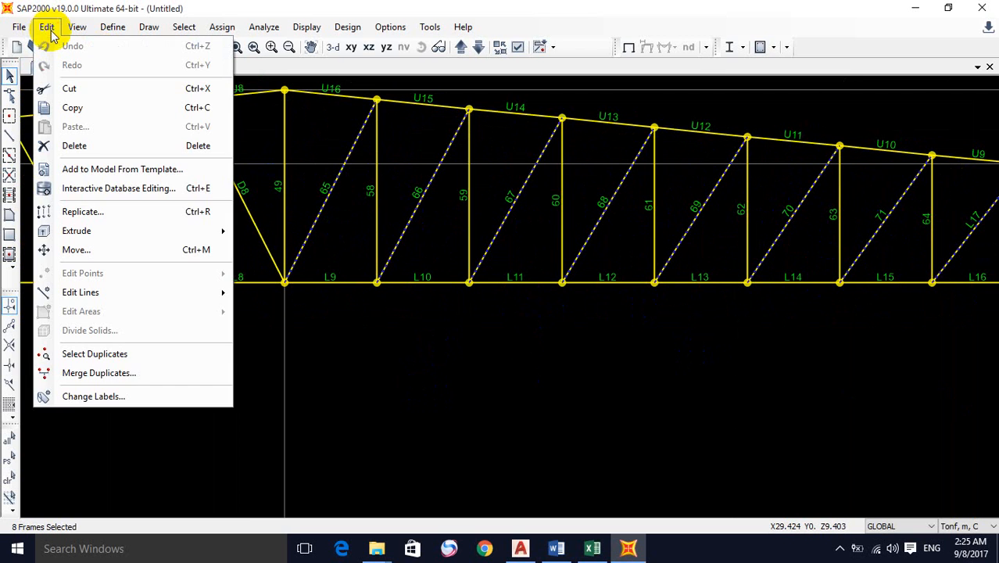
pyautogui.click(133, 395)
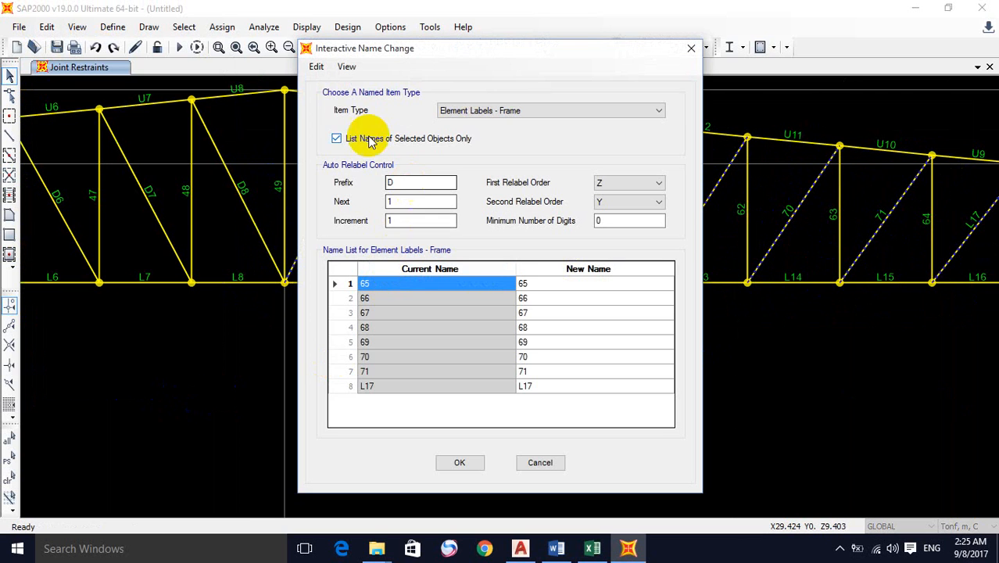
pyautogui.click(316, 67)
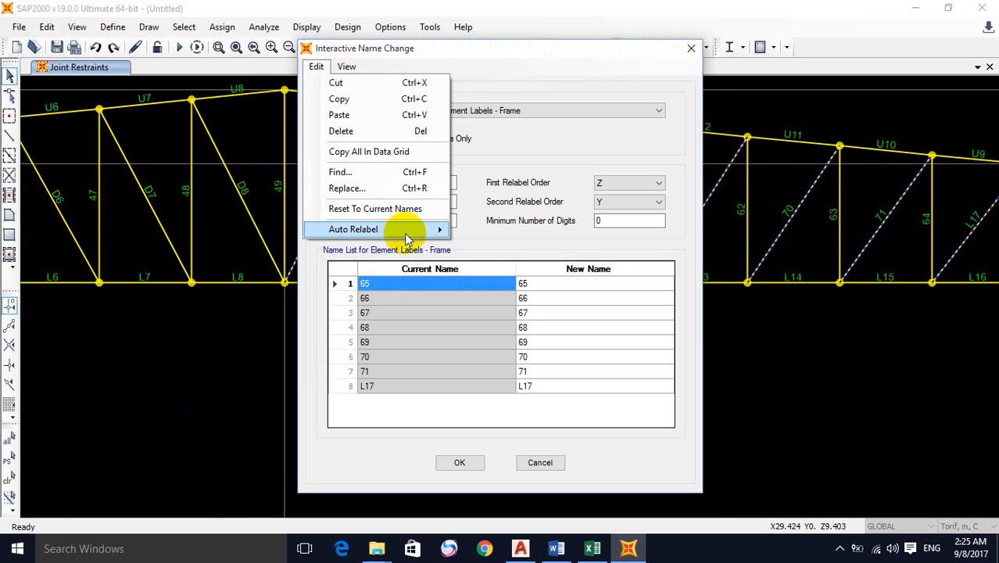
pyautogui.moveTo(453, 226)
pyautogui.click(484, 226)
pyautogui.click(467, 463)
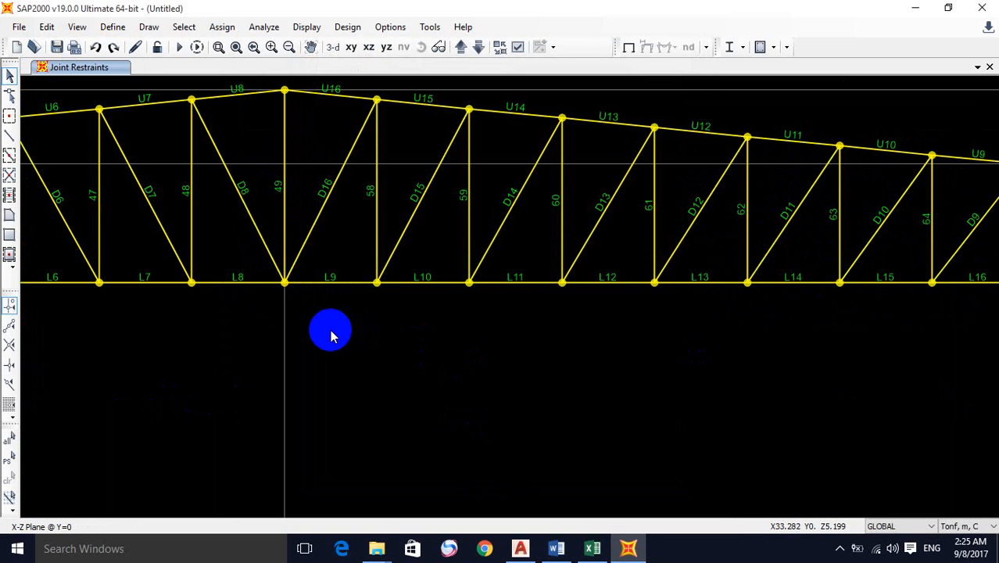
# Step: Select the eight truss verticals 42 to 49 from the middle column up to and including the ridge vertical
pyautogui.moveTo(328, 327); pyautogui.dragTo(685, 348, button='middle')
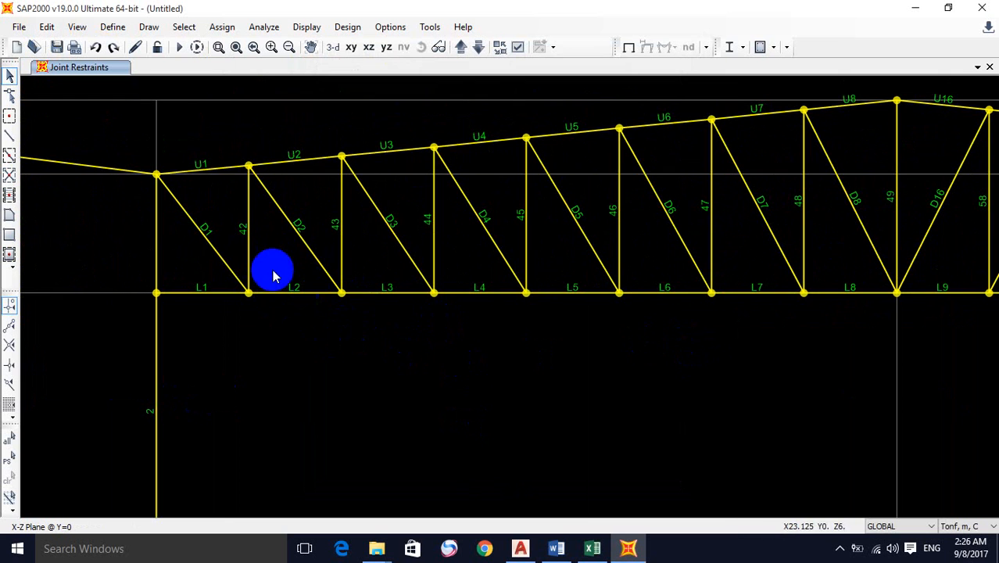
pyautogui.click(242, 222)
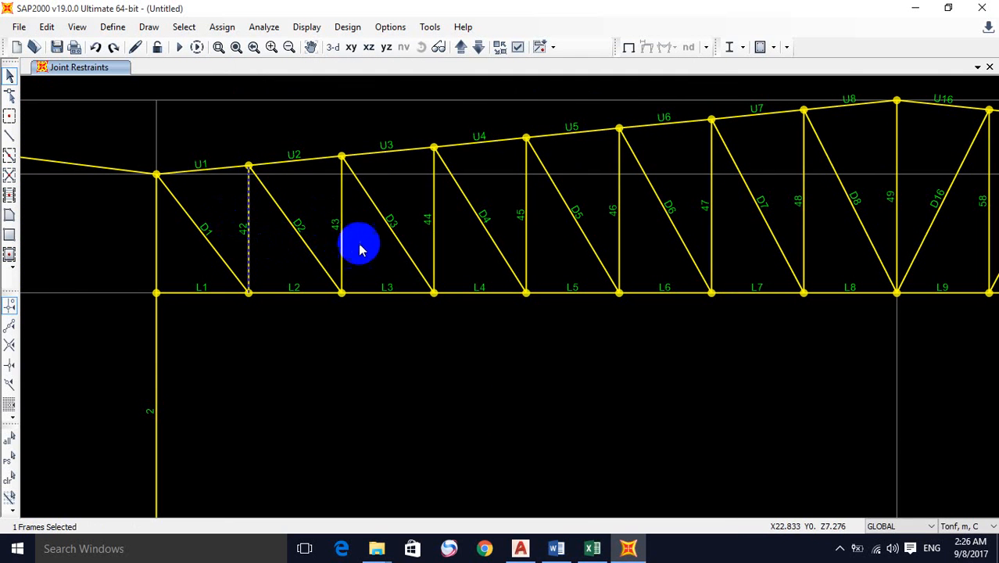
pyautogui.click(433, 228)
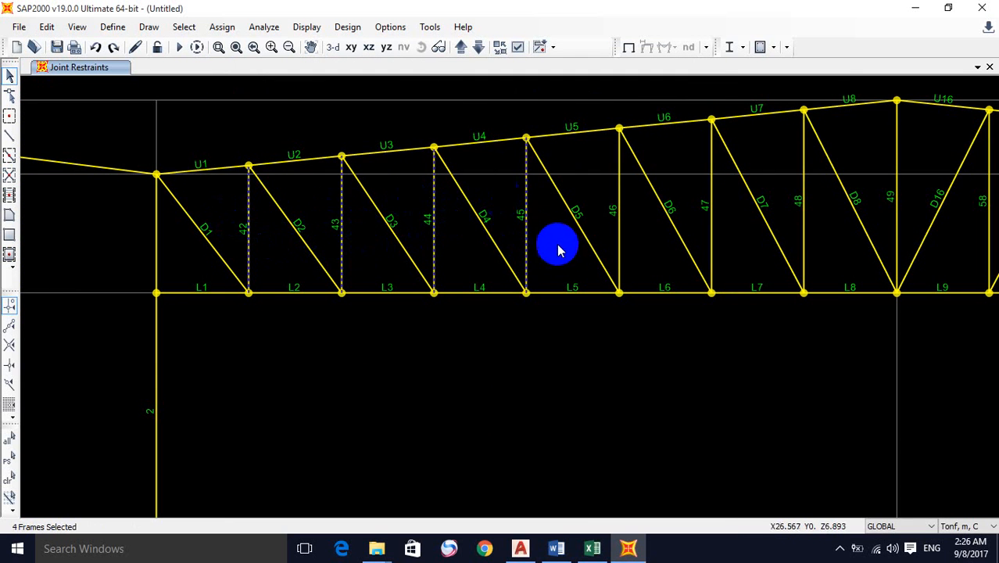
pyautogui.moveTo(558, 250); pyautogui.dragTo(488, 239, button='middle')
pyautogui.click(491, 205)
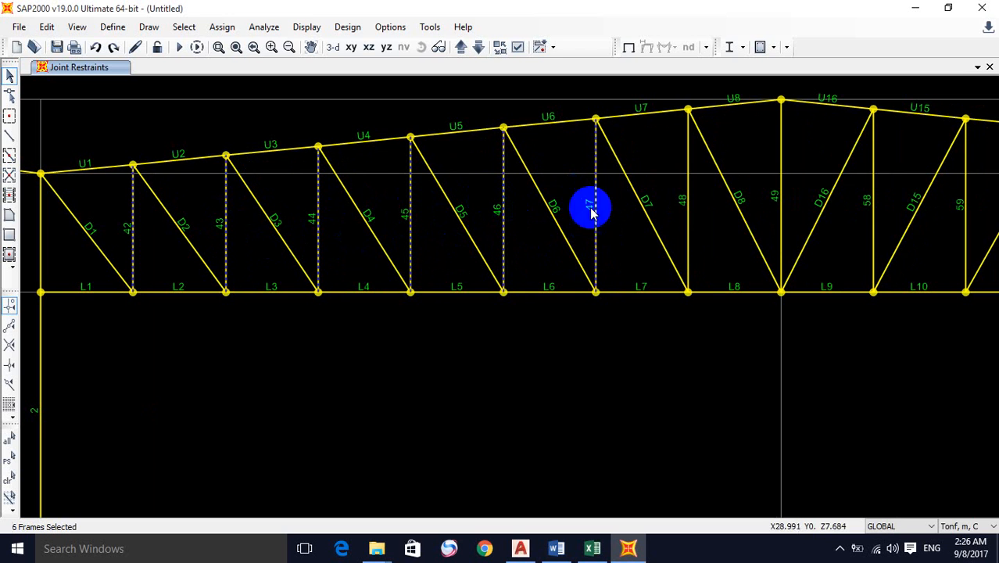
pyautogui.click(687, 208)
pyautogui.click(780, 192)
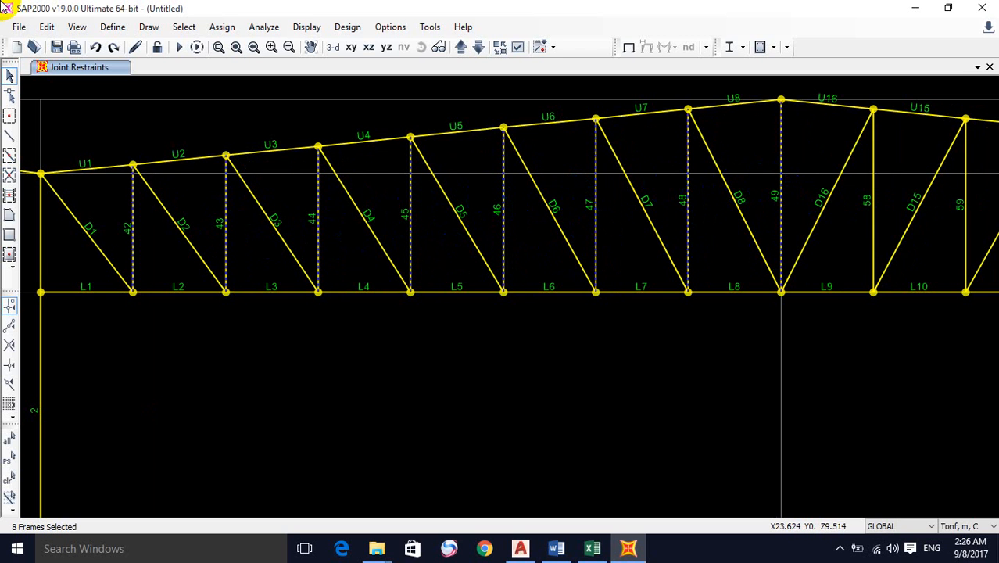
# Step: Auto relabel all eight selected verticals with prefix V as V1 to V8 and accept the names
pyautogui.click(44, 27)
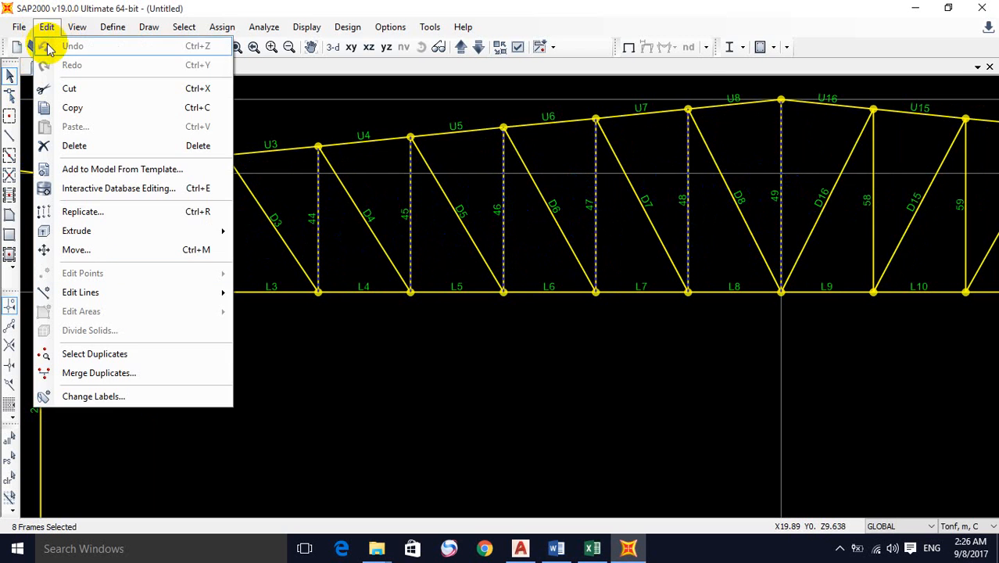
pyautogui.click(92, 396)
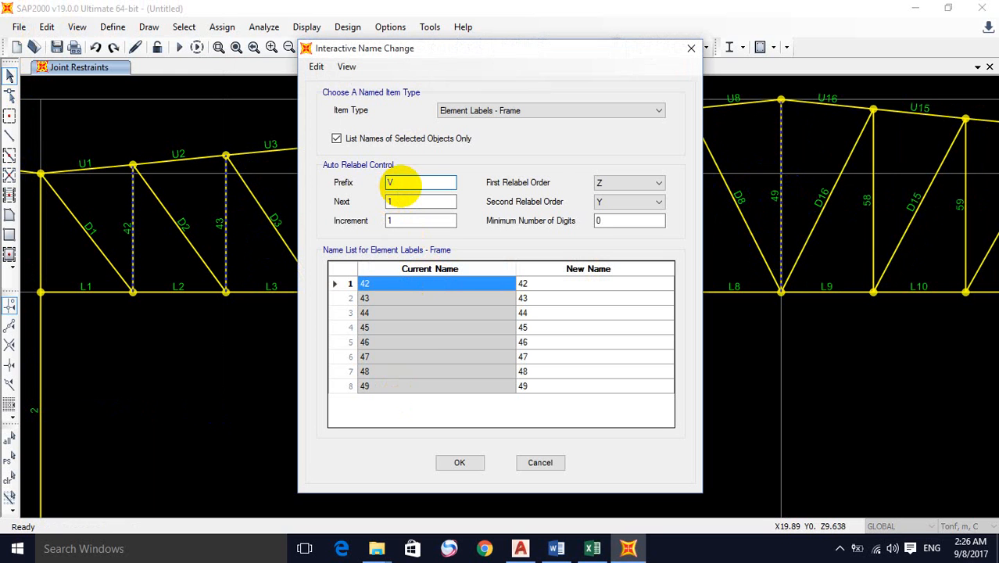
pyautogui.click(316, 67)
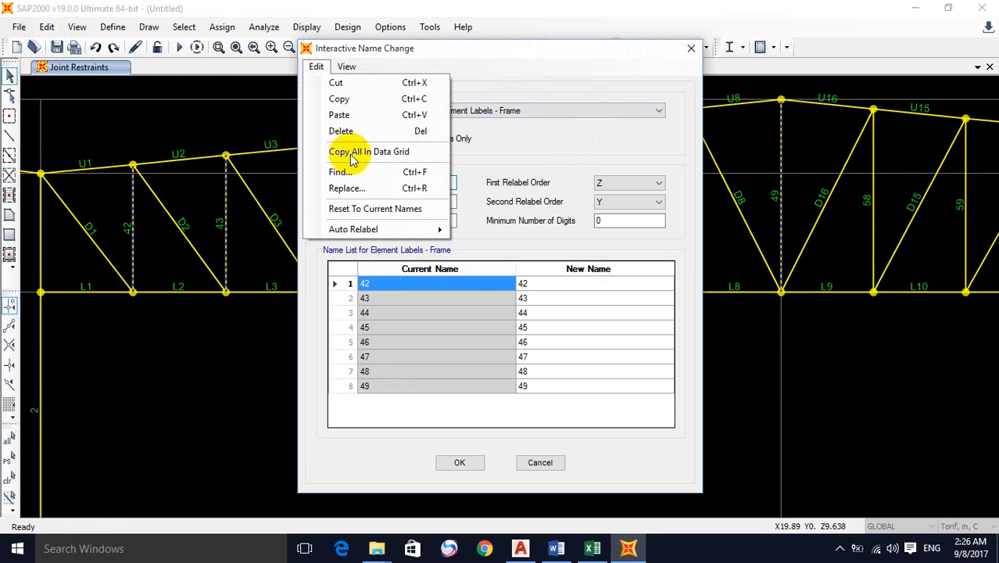
pyautogui.moveTo(379, 229)
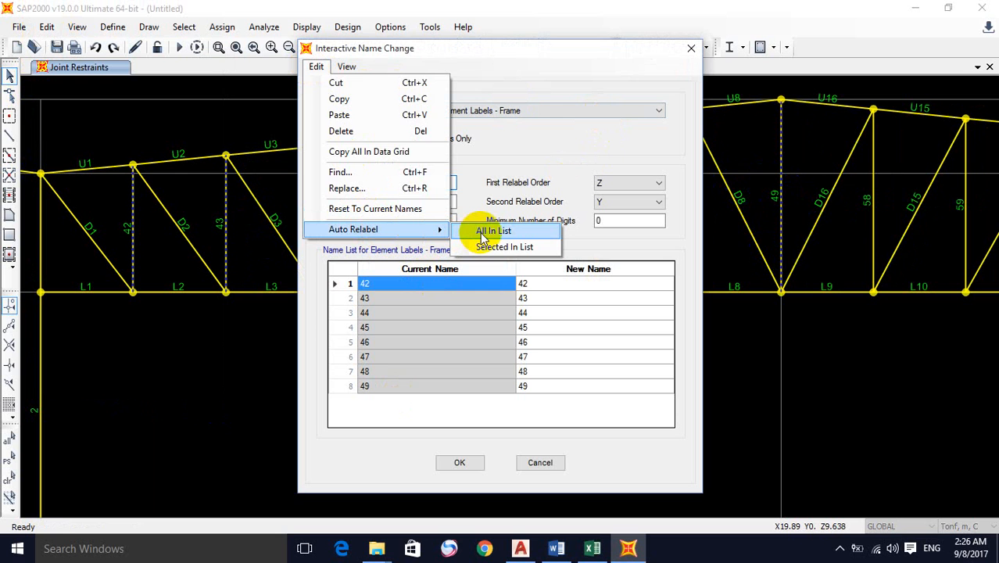
pyautogui.click(493, 230)
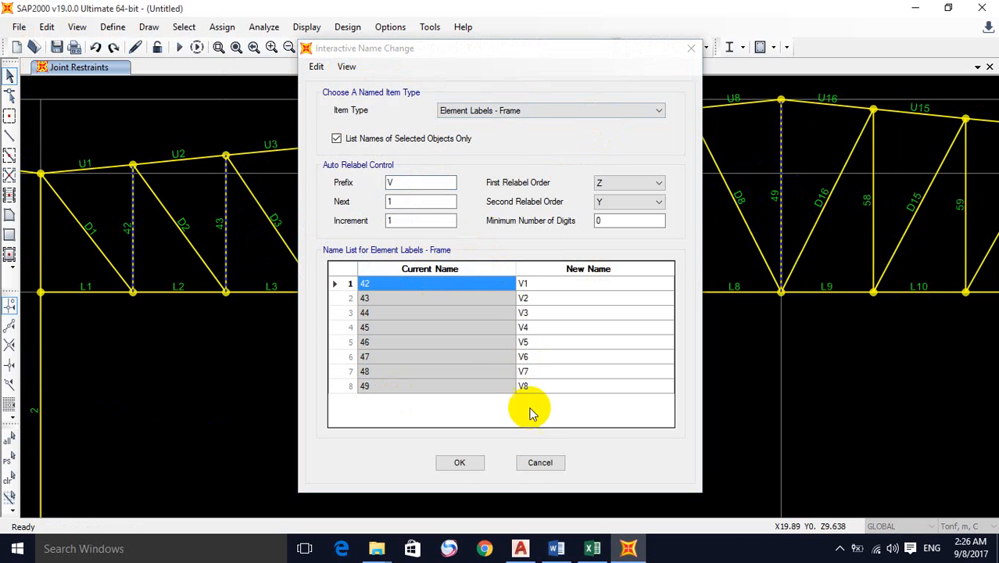
pyautogui.click(462, 462)
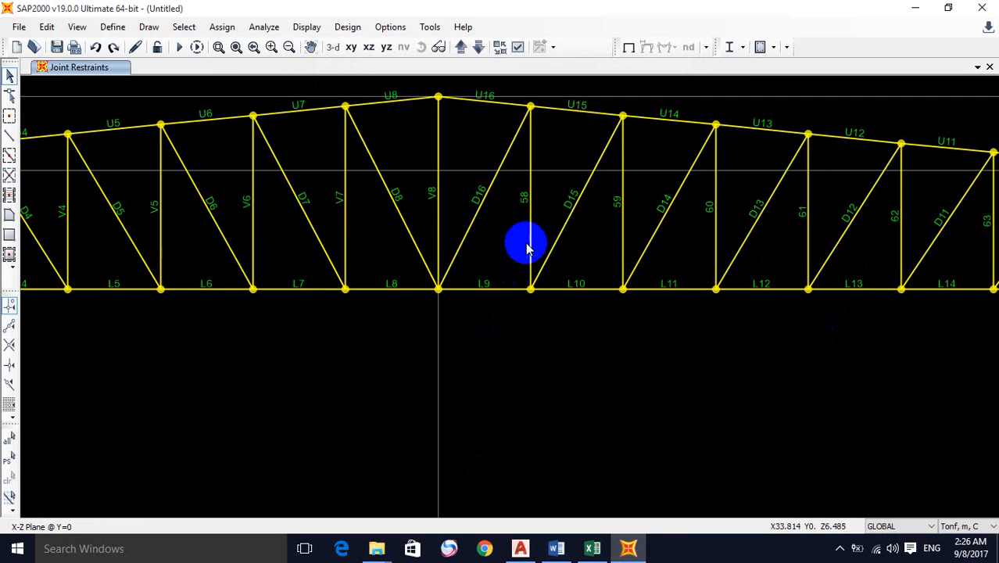
# Step: Select the seven truss verticals 58 to 64 between the ridge and the right column
pyautogui.click(622, 234)
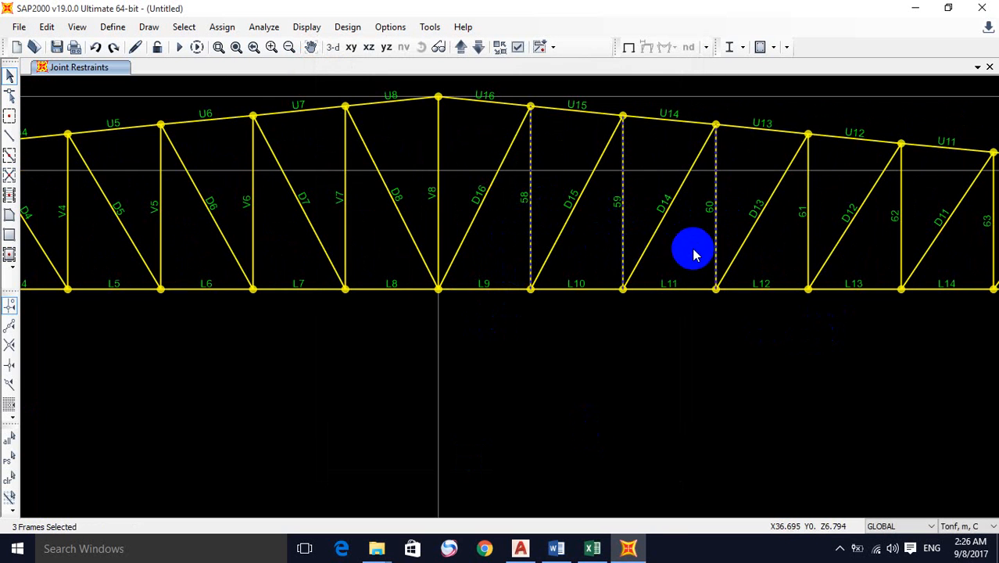
pyautogui.moveTo(785, 239); pyautogui.dragTo(595, 247, button='middle')
pyautogui.click(619, 229)
pyautogui.click(706, 241)
pyautogui.click(808, 234)
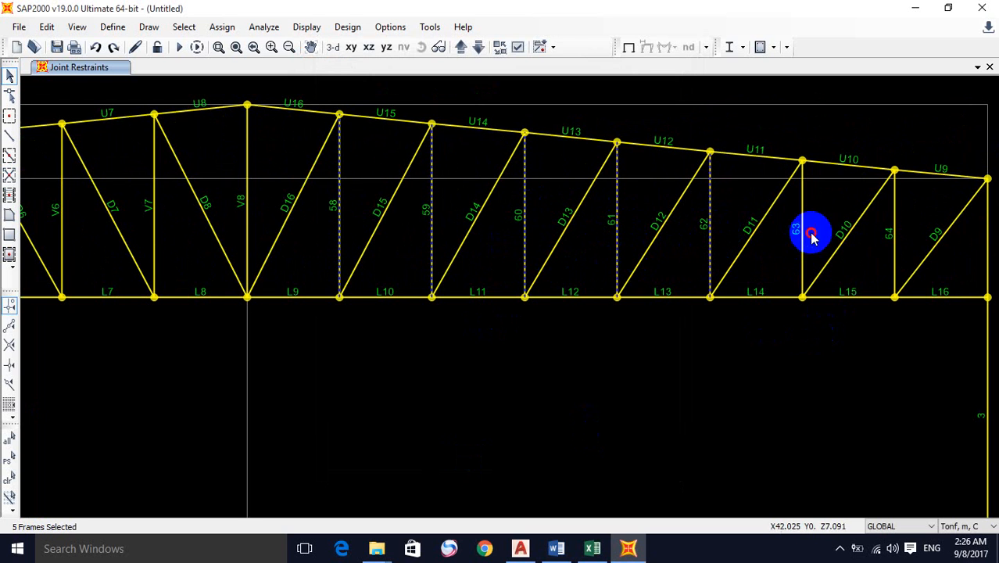
pyautogui.click(899, 236)
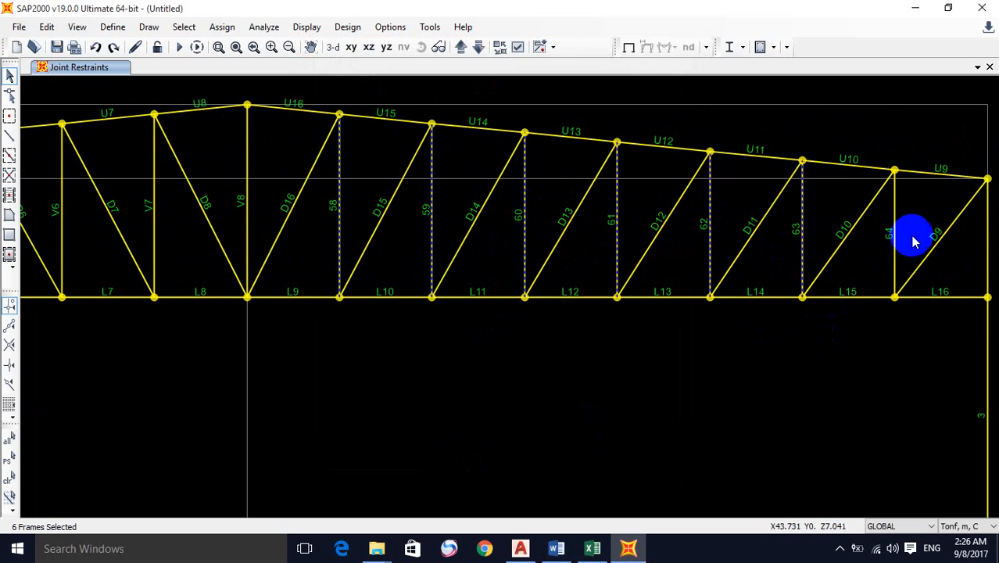
# Step: Auto relabel all seven selected verticals with prefix V as V9 to V15, numbered from the right column, and accept the names
pyautogui.click(48, 28)
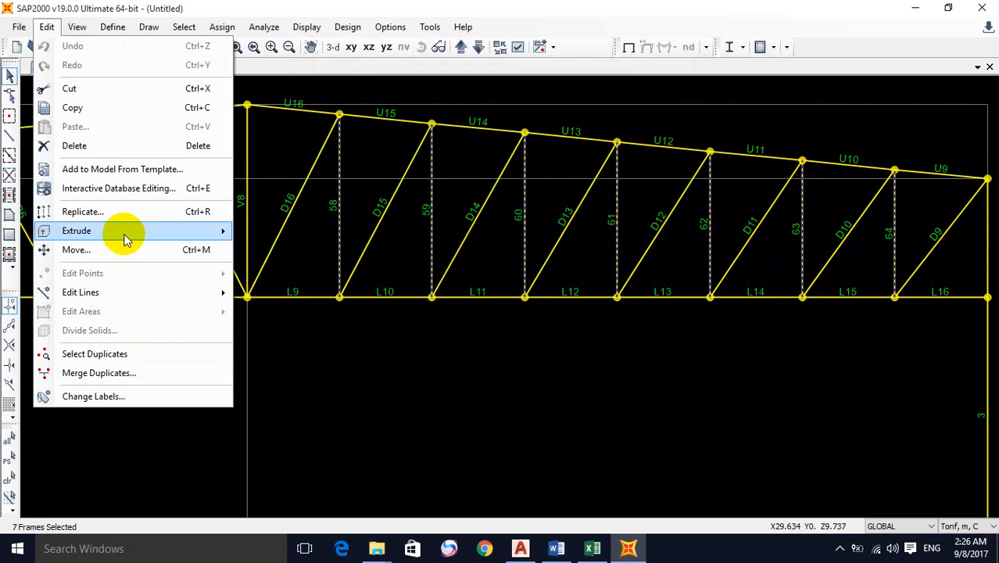
pyautogui.click(141, 397)
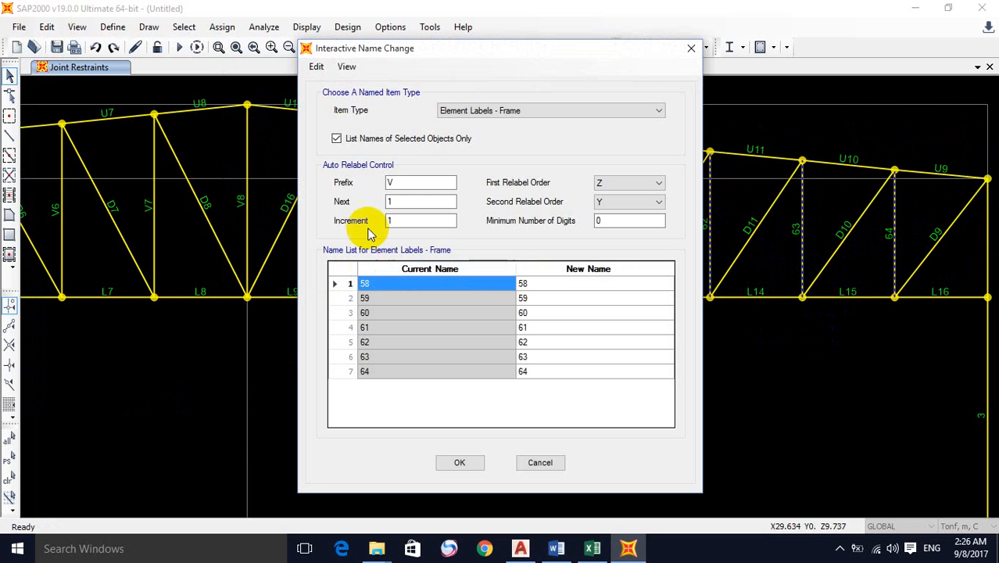
pyautogui.click(316, 67)
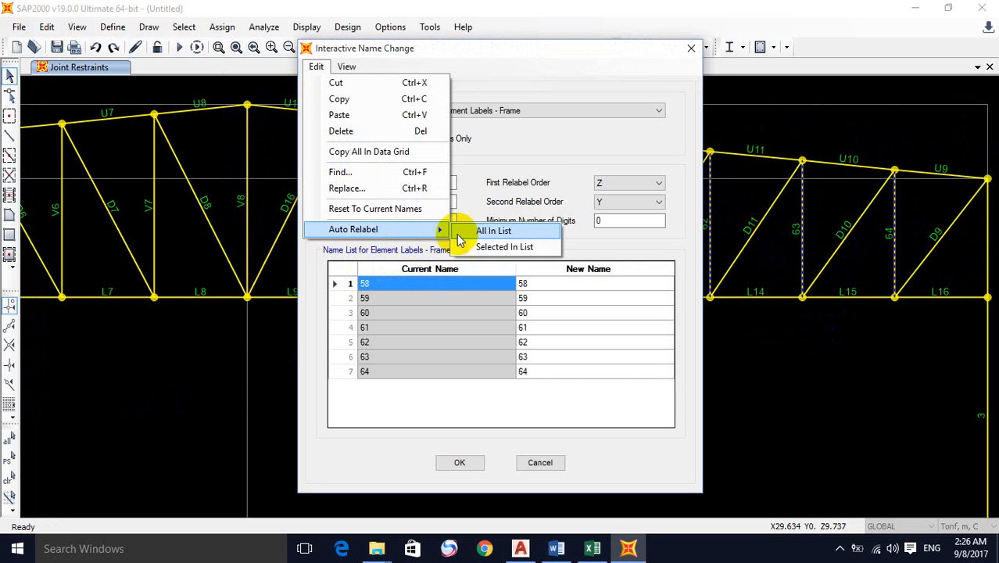
pyautogui.click(473, 229)
pyautogui.click(465, 463)
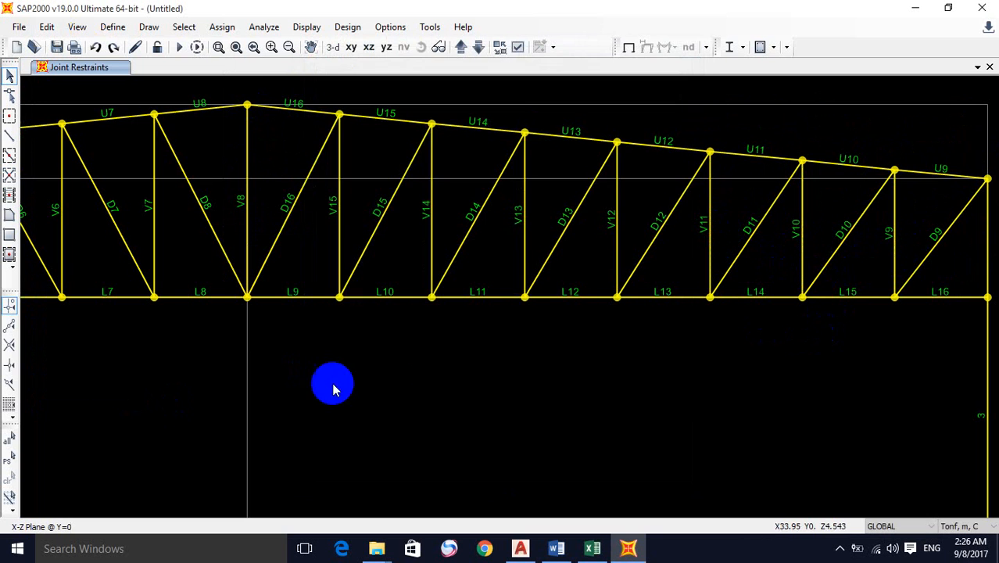
pyautogui.scroll(-2, 482, 347)
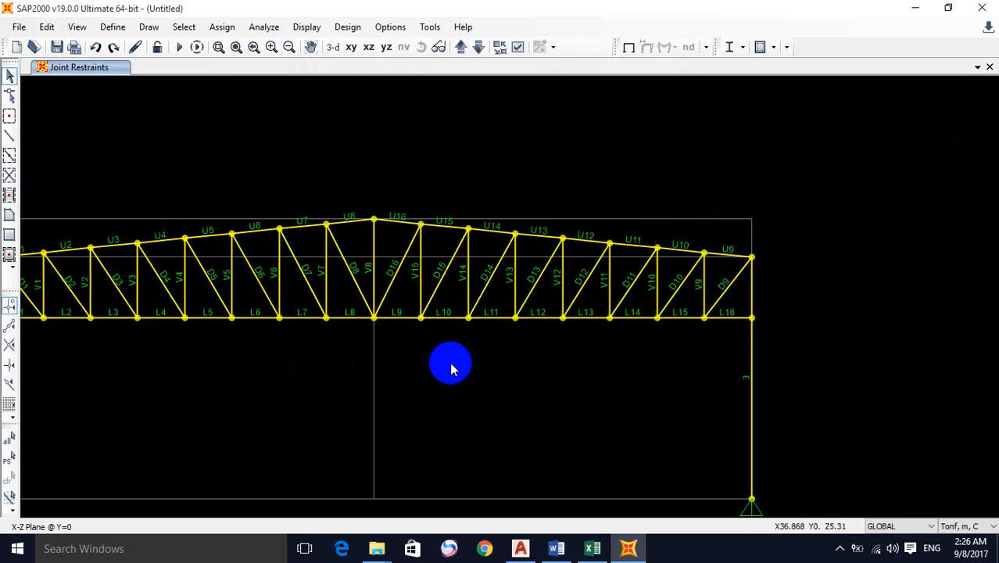
pyautogui.moveTo(377, 351); pyautogui.dragTo(584, 326, button='middle')
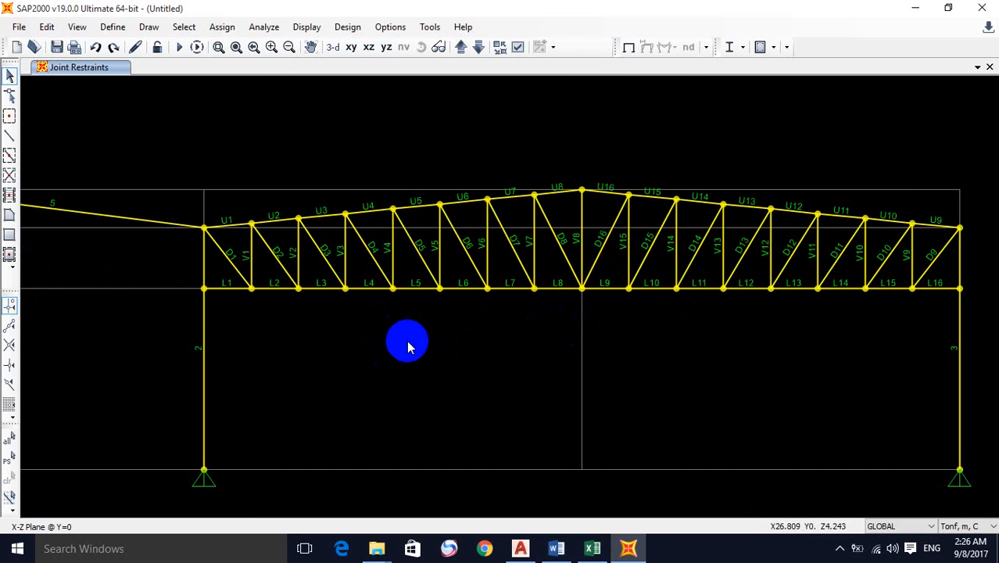
pyautogui.moveTo(349, 346); pyautogui.dragTo(649, 314, button='middle')
pyautogui.moveTo(392, 294); pyautogui.dragTo(704, 321, button='middle')
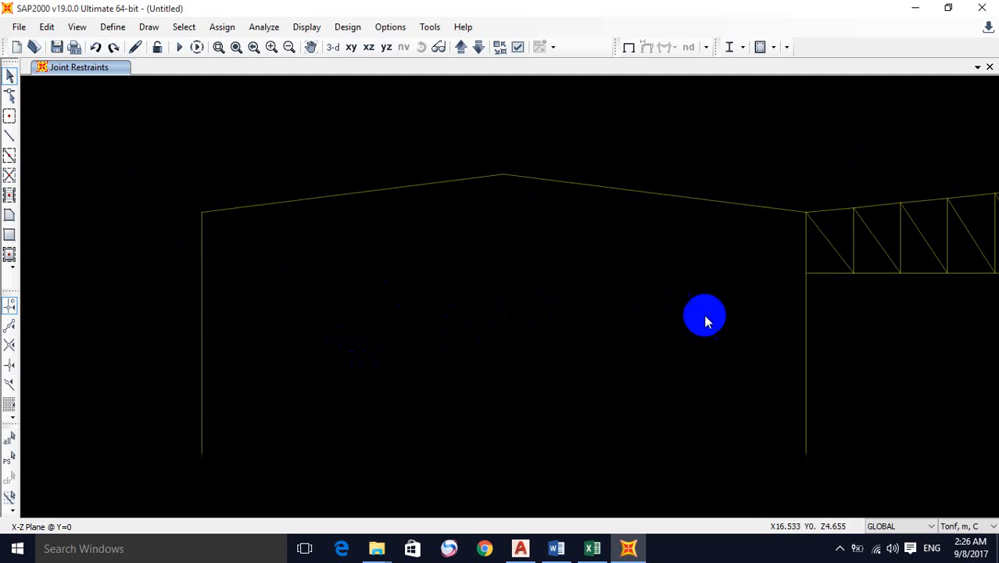
pyautogui.moveTo(862, 399); pyautogui.dragTo(382, 345, button='middle')
pyautogui.moveTo(901, 344); pyautogui.dragTo(661, 324, button='middle')
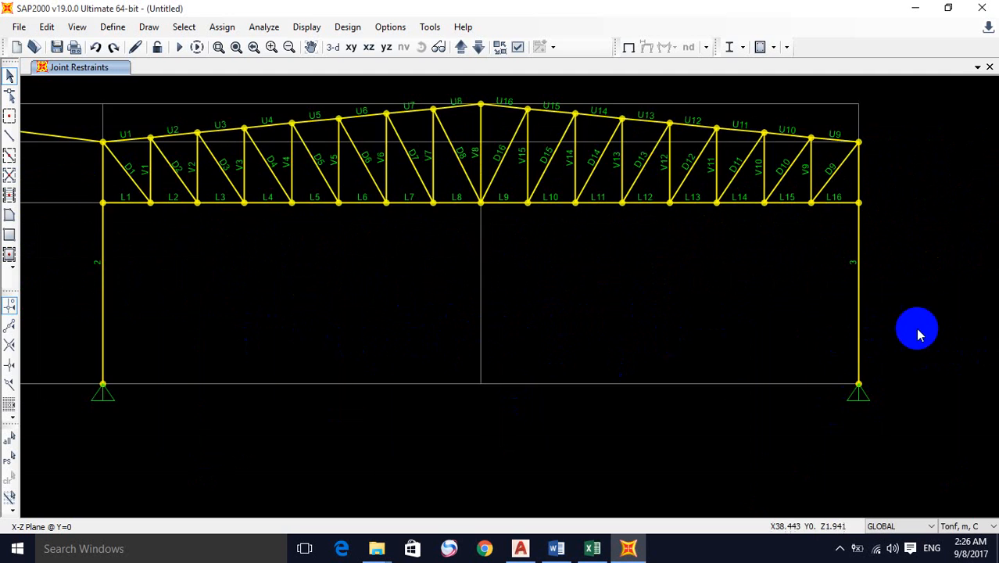
# Step: Show the undeformed shape of the whole frame and turn off the frame labels in the display options
pyautogui.scroll(-3, 817, 349)
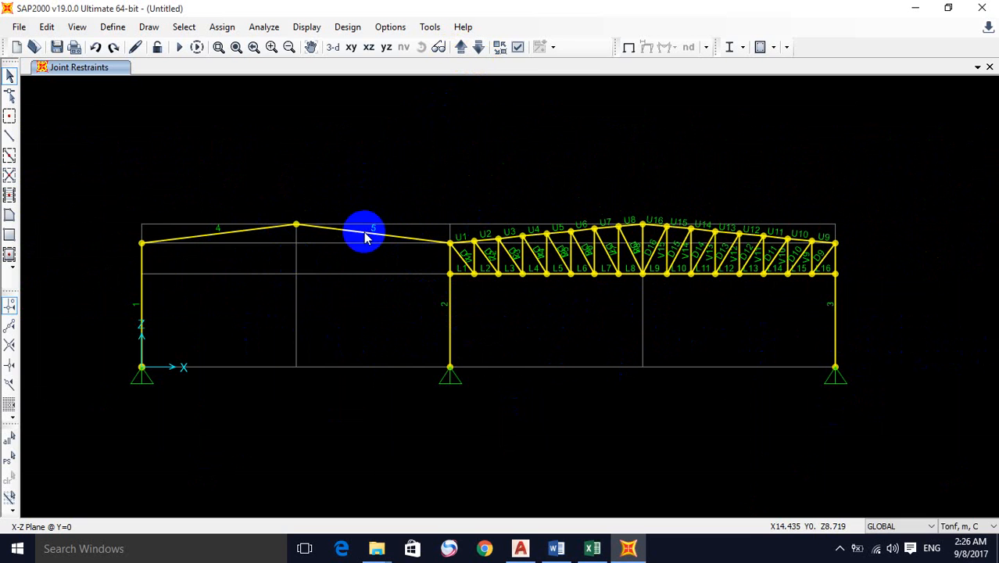
pyautogui.click(631, 48)
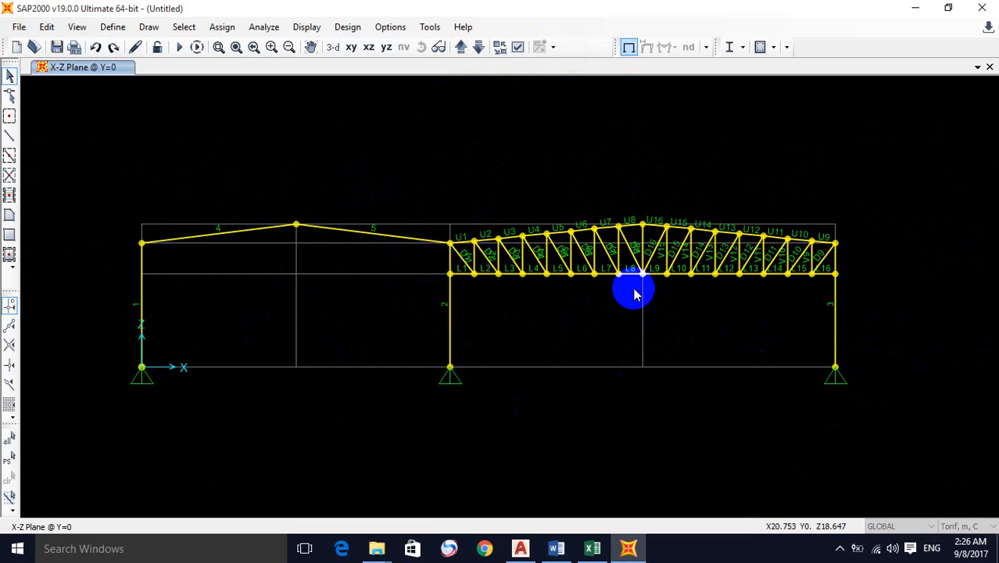
pyautogui.click(619, 231)
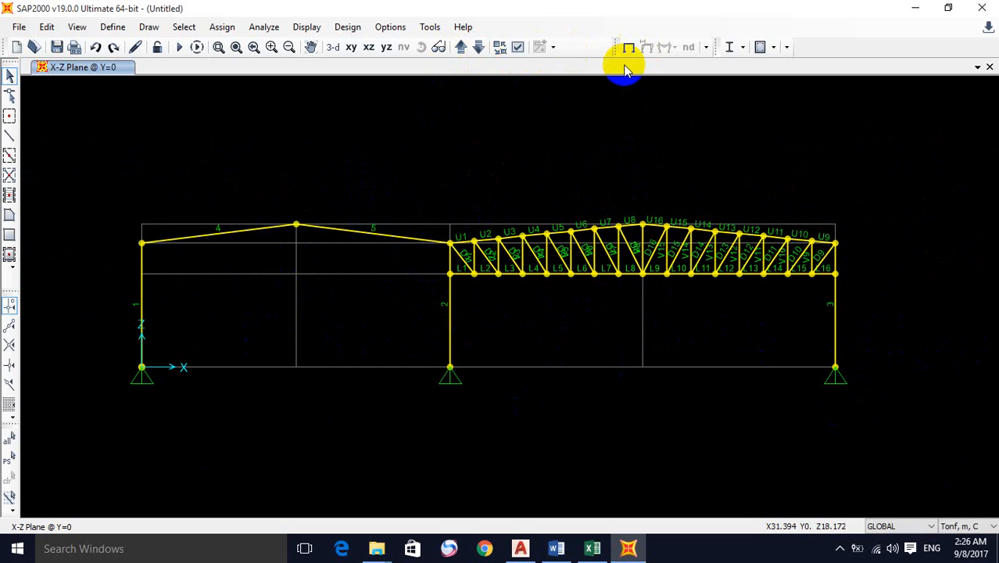
pyautogui.click(519, 47)
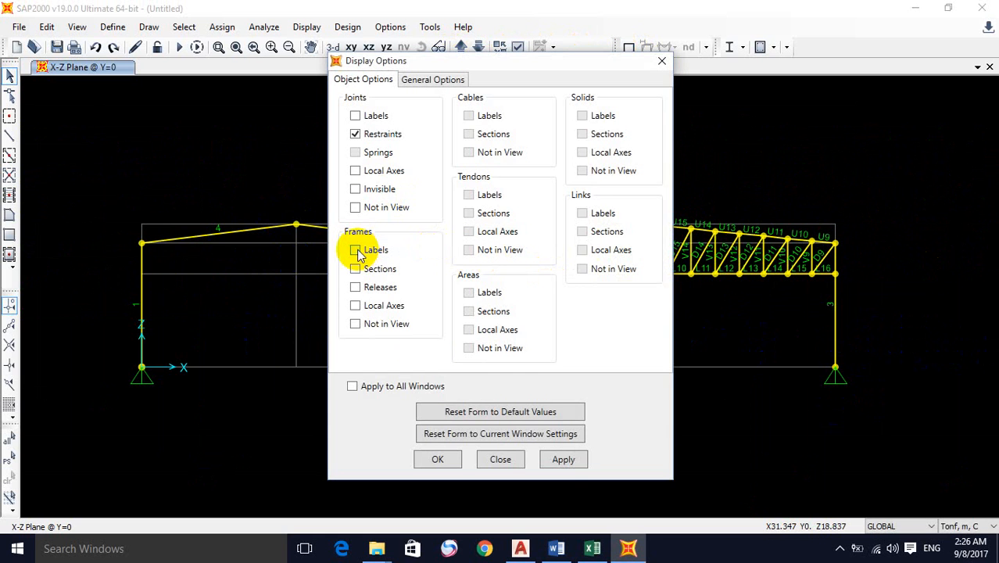
pyautogui.click(561, 461)
pyautogui.click(438, 460)
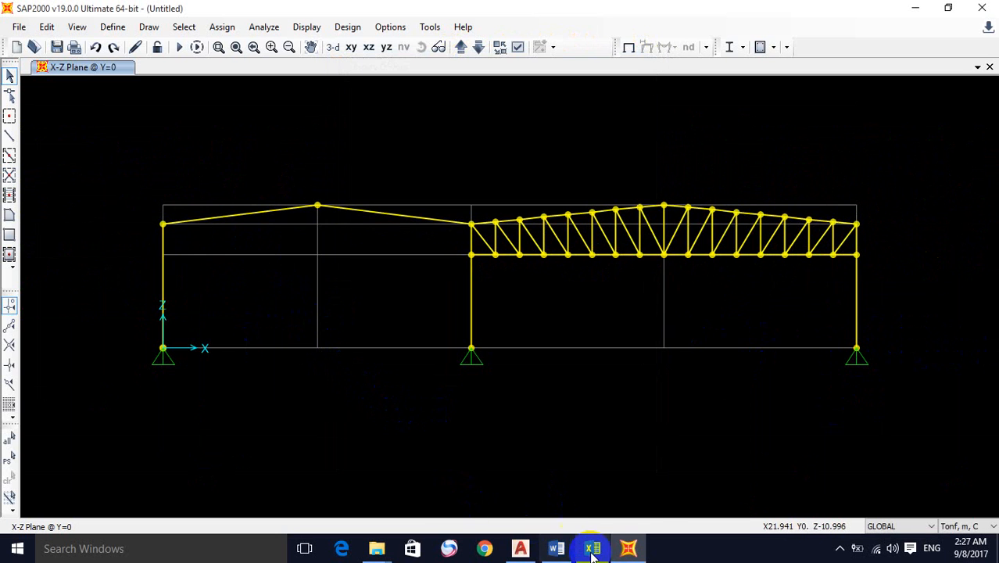
# Step: Switch to the load truss workbook in Excel and close it
pyautogui.moveTo(601, 557)
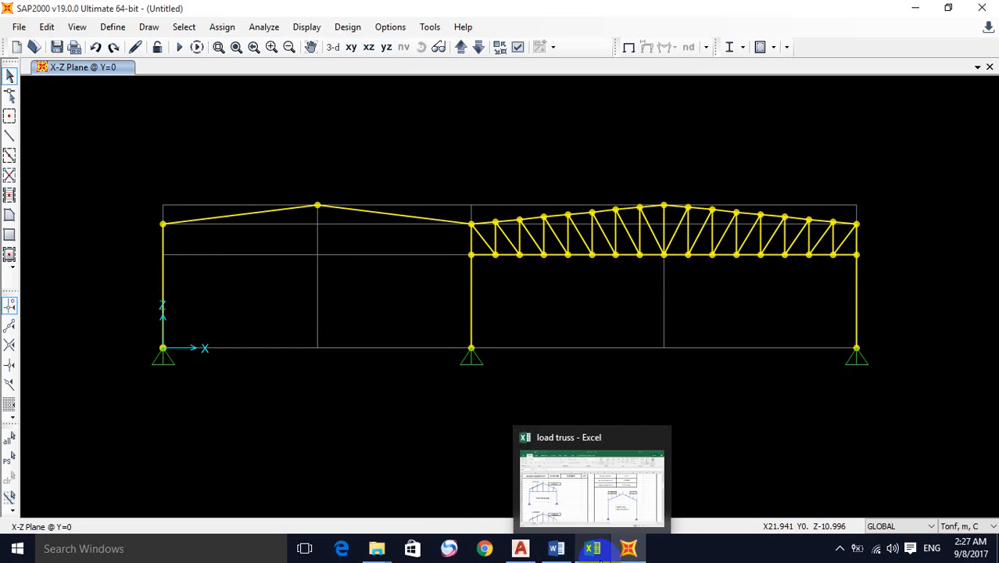
pyautogui.click(606, 498)
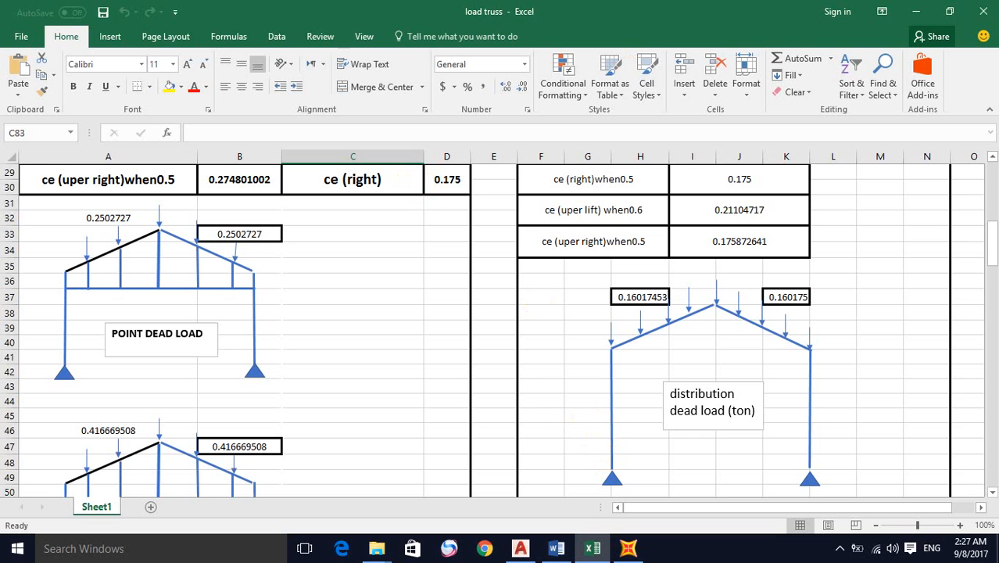
pyautogui.click(991, 13)
# Step: Open the load truss workbook from the session 3 folder inside New folder on the desktop
pyautogui.click(920, 9)
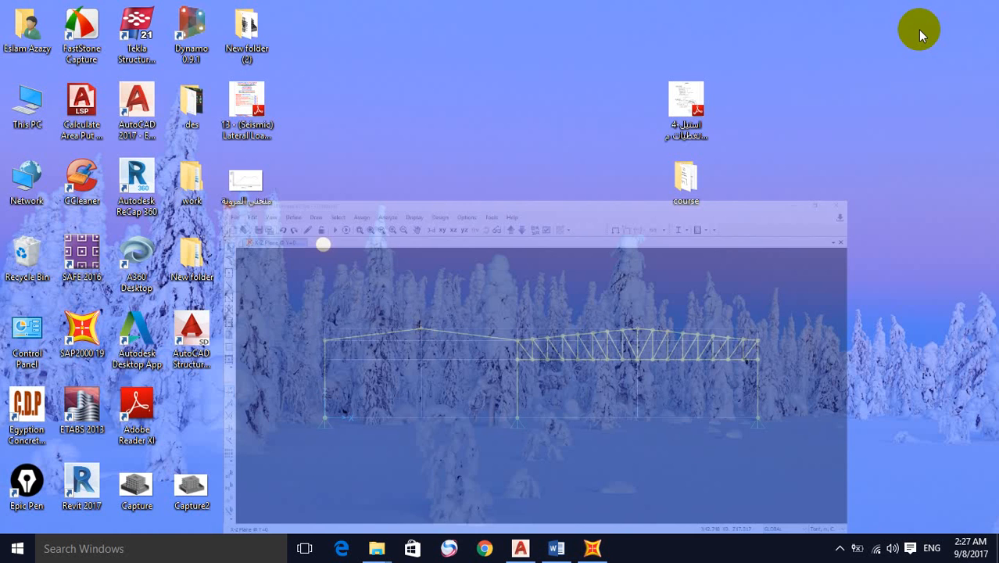
pyautogui.doubleClick(191, 258)
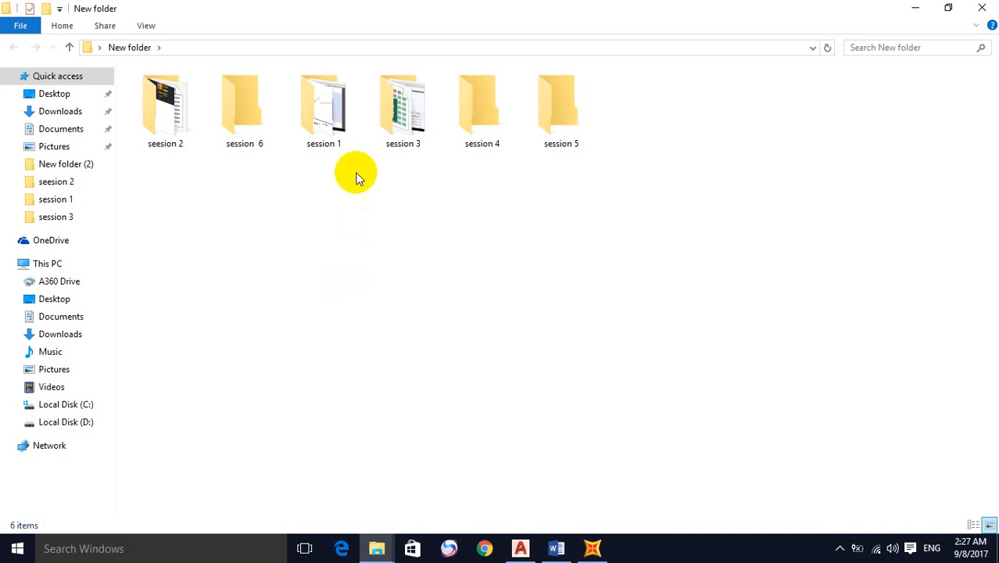
pyautogui.doubleClick(393, 129)
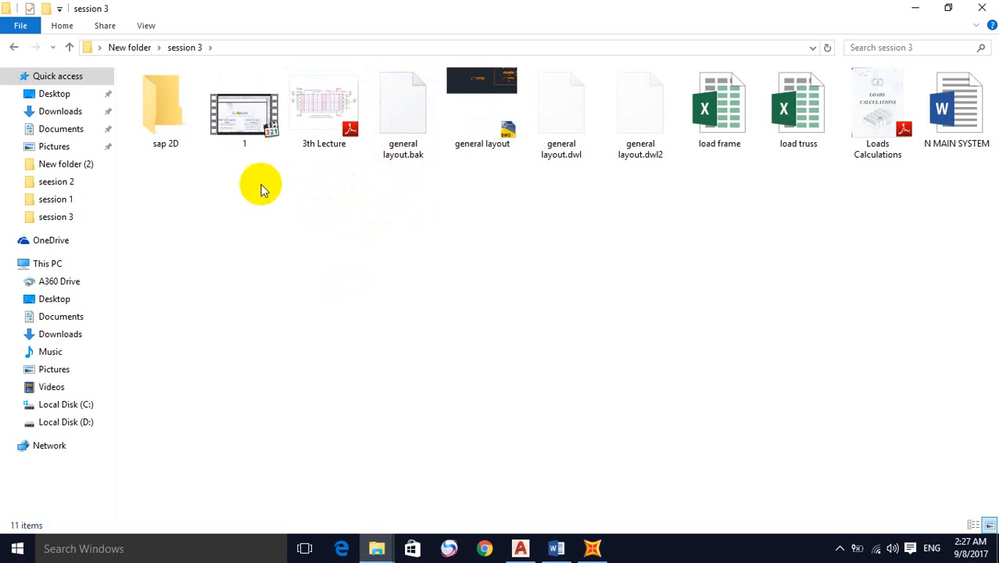
pyautogui.click(792, 149)
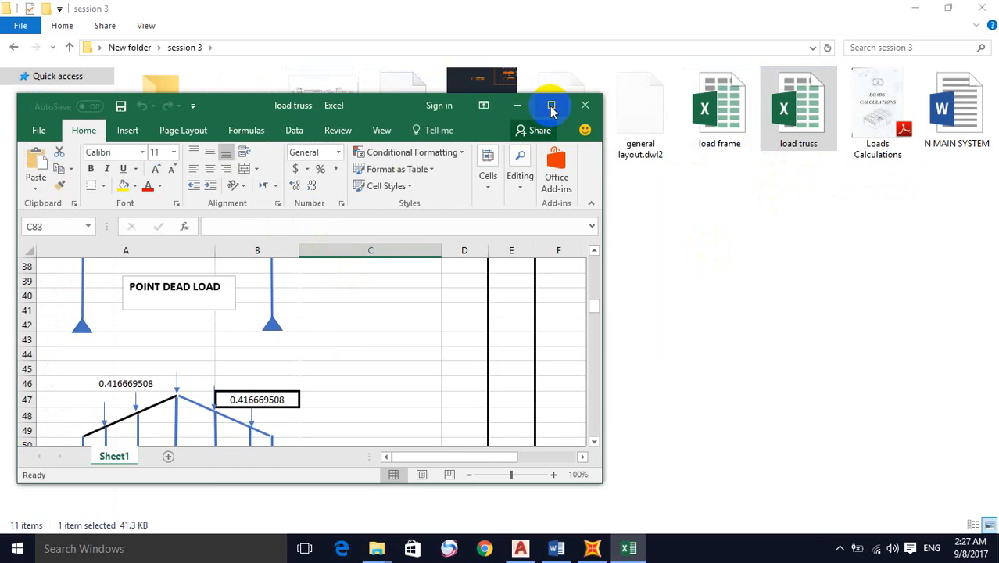
# Step: Resize the workbook window to about half the screen and look up the dead, live and wind values in the point load on truss table
pyautogui.click(551, 106)
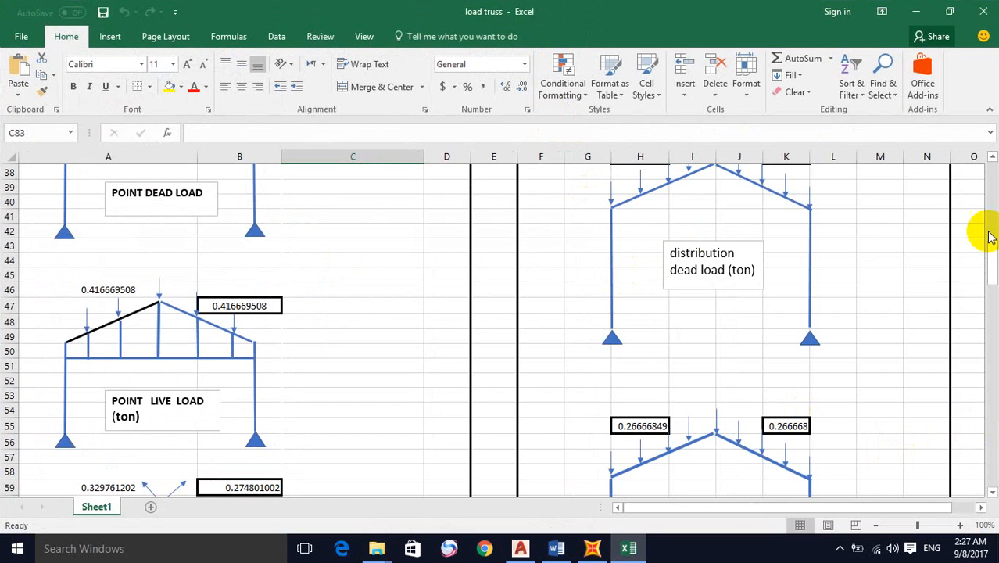
pyautogui.click(962, 14)
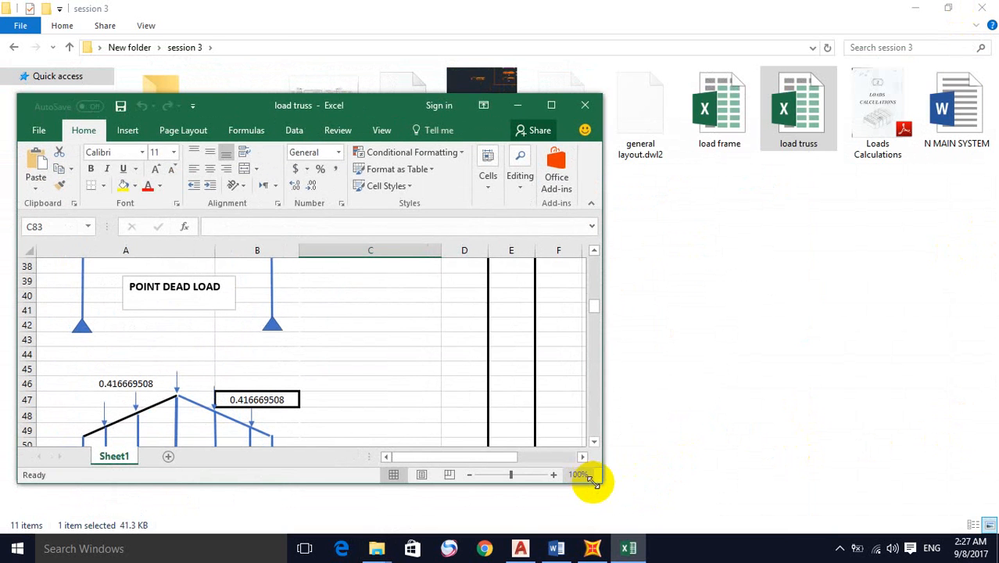
pyautogui.moveTo(599, 481); pyautogui.dragTo(503, 538)
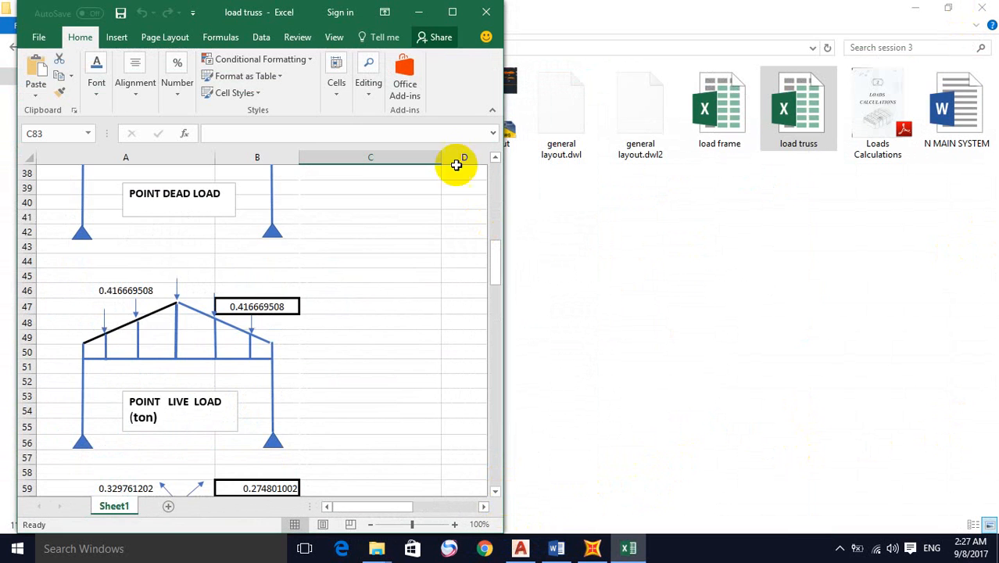
pyautogui.scroll(5, 300, 293)
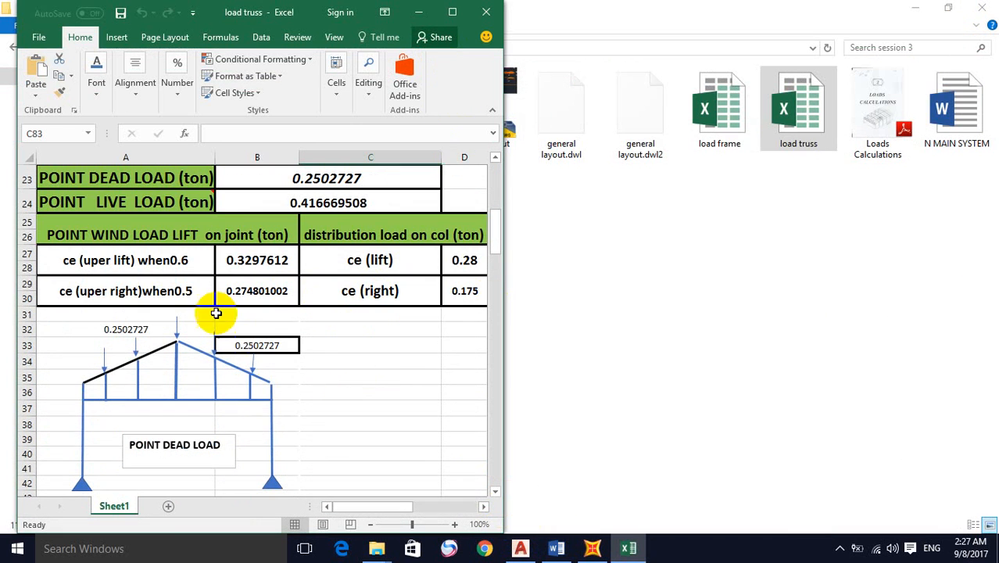
pyautogui.scroll(2, 180, 196)
pyautogui.scroll(-1, 329, 297)
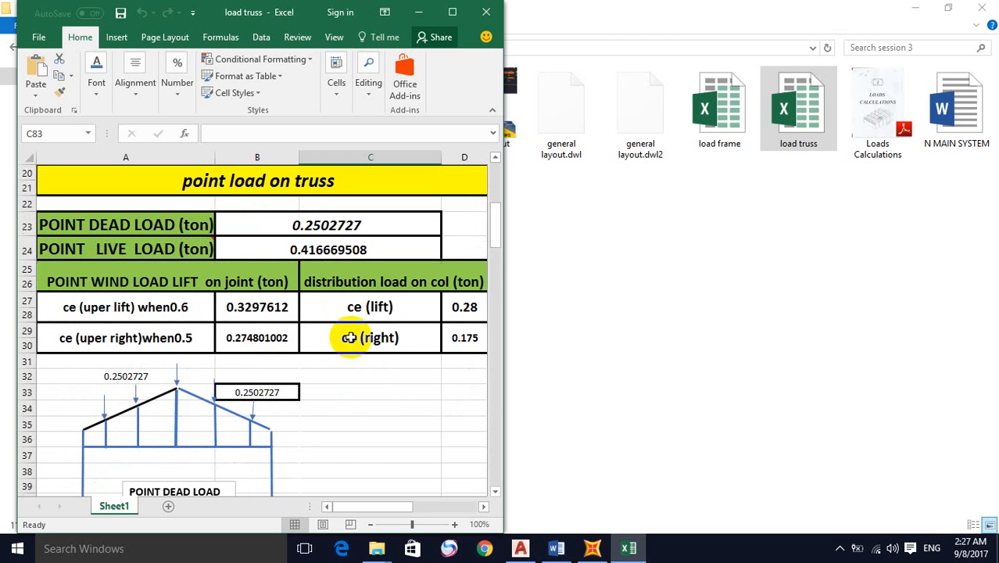
pyautogui.click(379, 438)
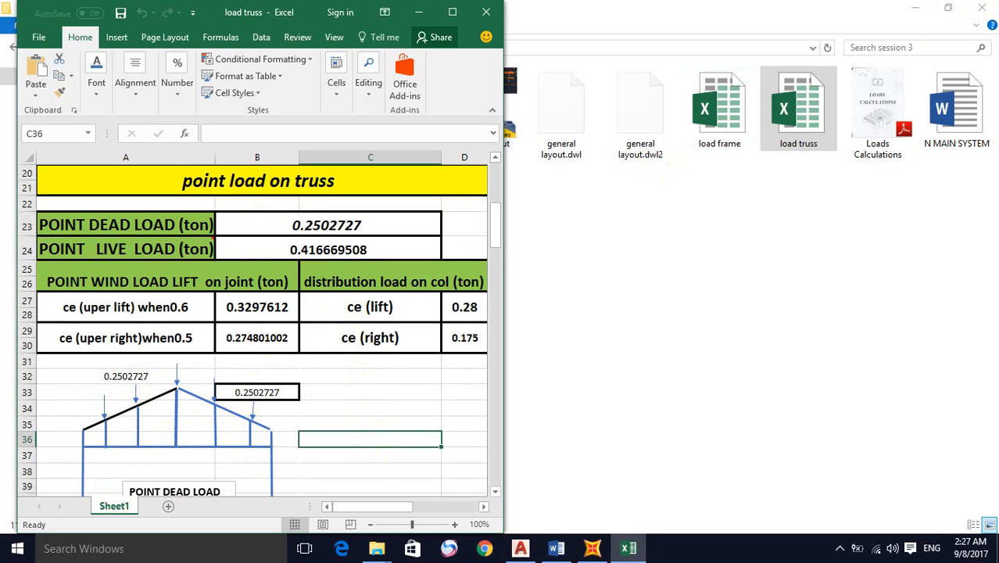
# Step: Minimize the workbook and the folder window and switch back to SAP2000
pyautogui.click(419, 12)
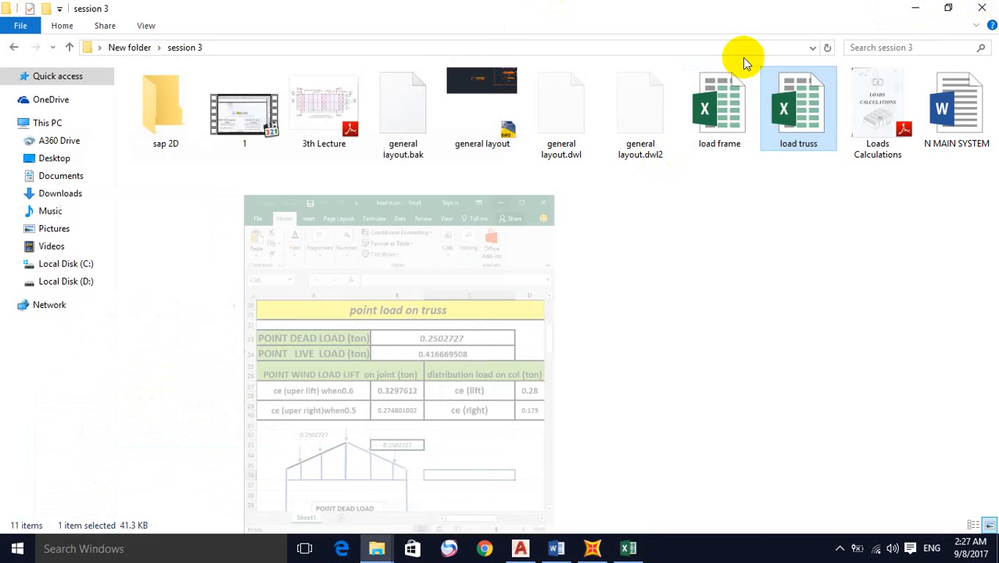
pyautogui.click(914, 8)
pyautogui.click(593, 548)
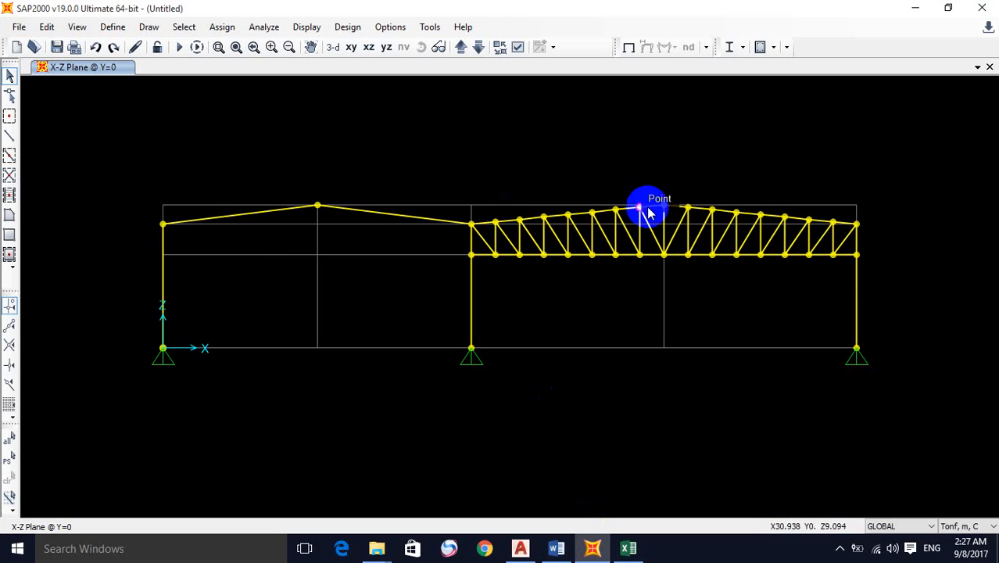
# Step: Select the 15 upper-chord joints of the truss, leaving out the two end joints at the columns
pyautogui.scroll(3, 701, 209)
pyautogui.moveTo(734, 211); pyautogui.dragTo(623, 206, button='middle')
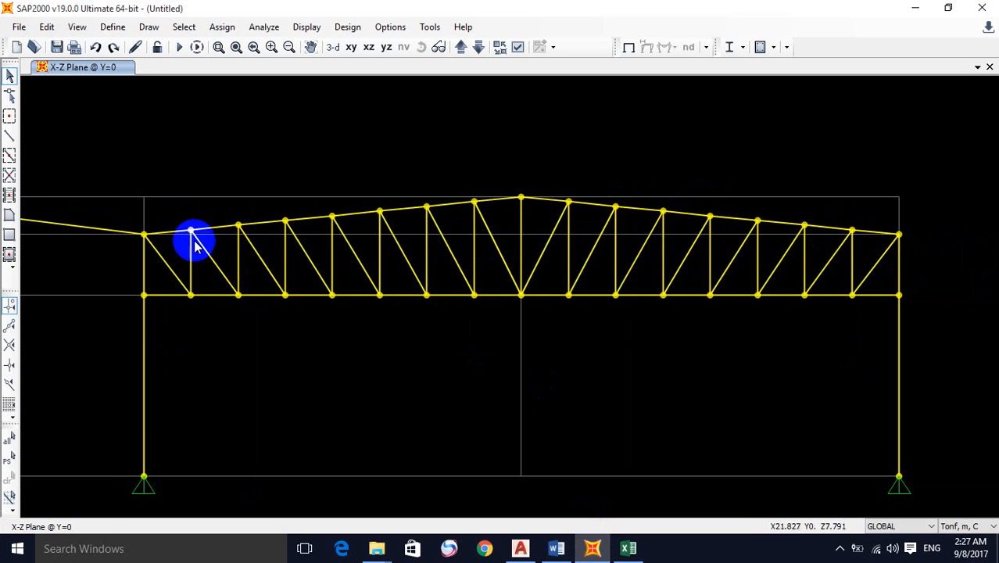
pyautogui.moveTo(194, 244); pyautogui.dragTo(542, 170)
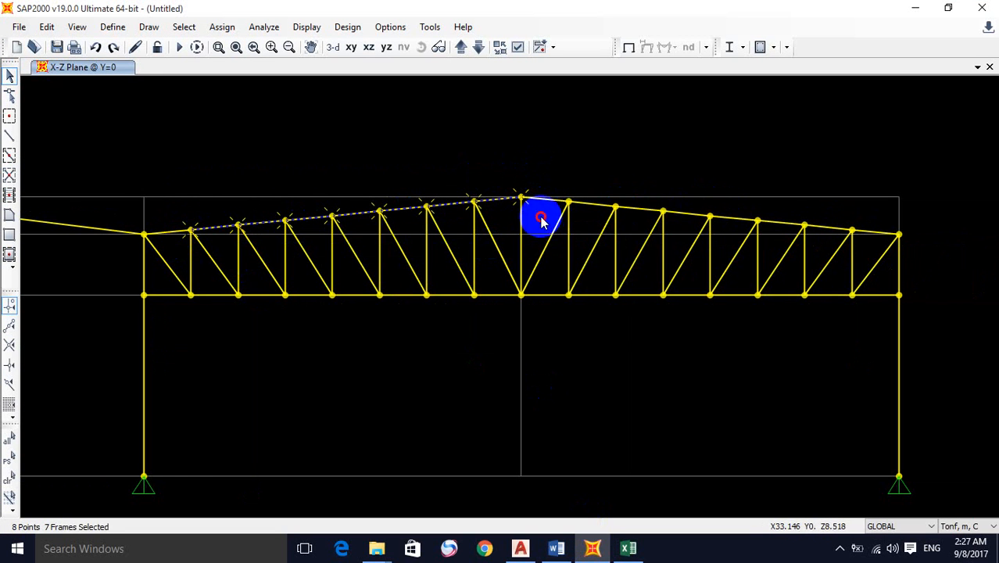
pyautogui.moveTo(542, 220); pyautogui.dragTo(641, 149)
pyautogui.moveTo(547, 216); pyautogui.dragTo(794, 188)
pyautogui.moveTo(683, 233); pyautogui.dragTo(774, 199)
pyautogui.moveTo(780, 234); pyautogui.dragTo(870, 223)
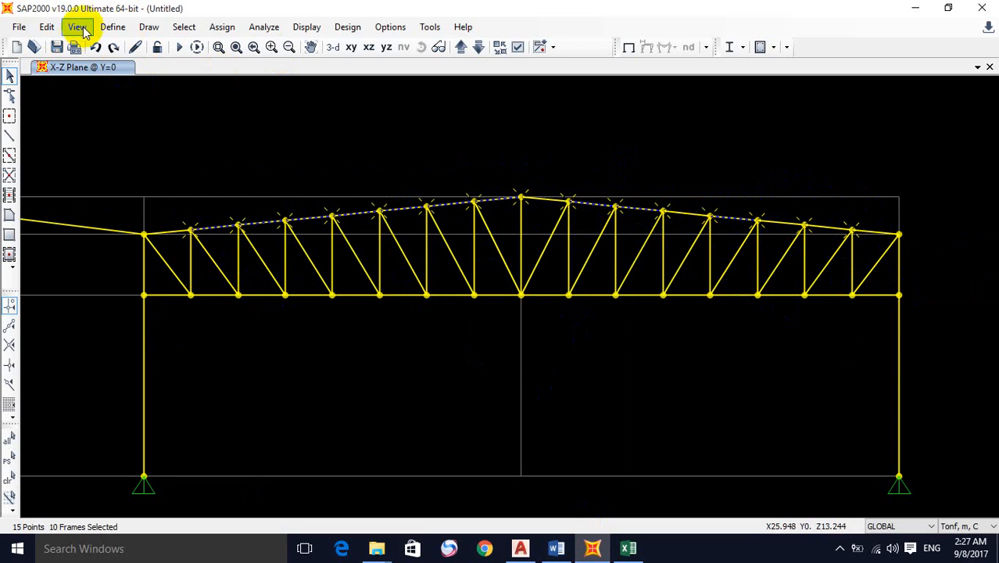
# Step: Assign a joint force of -0.25 tonf in global Z to the selected joints for the DEAD load pattern
pyautogui.click(224, 31)
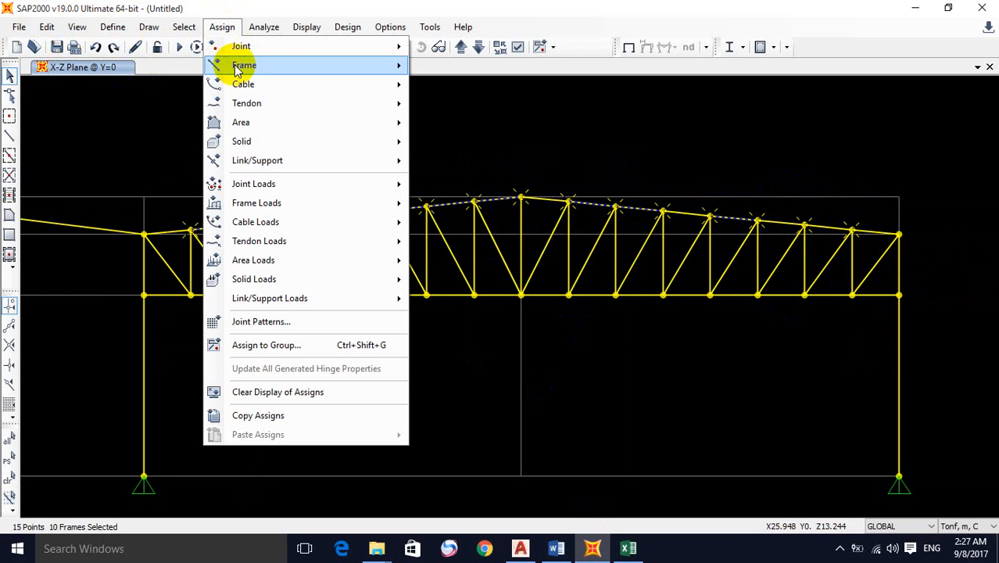
pyautogui.moveTo(270, 47)
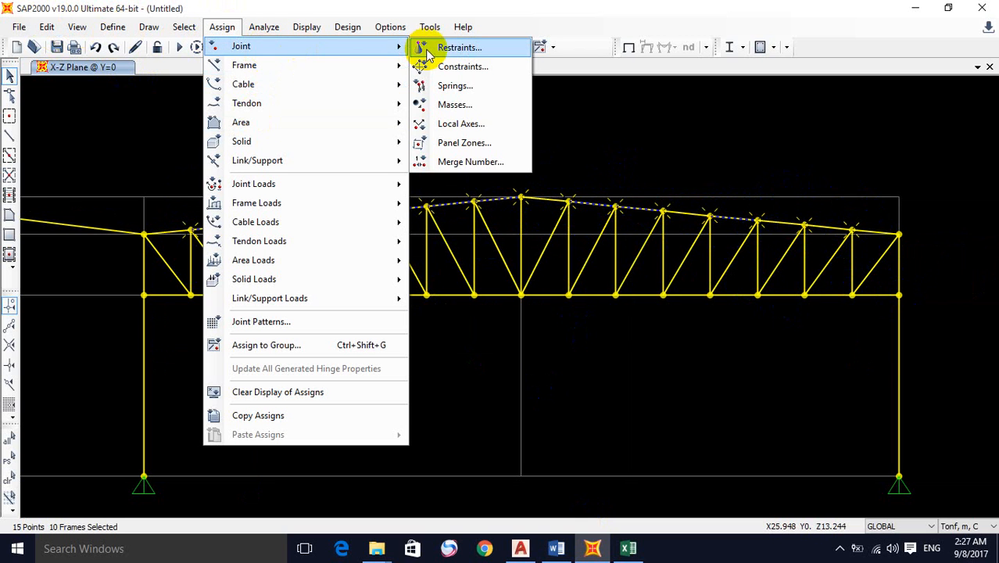
pyautogui.moveTo(312, 183)
pyautogui.click(457, 185)
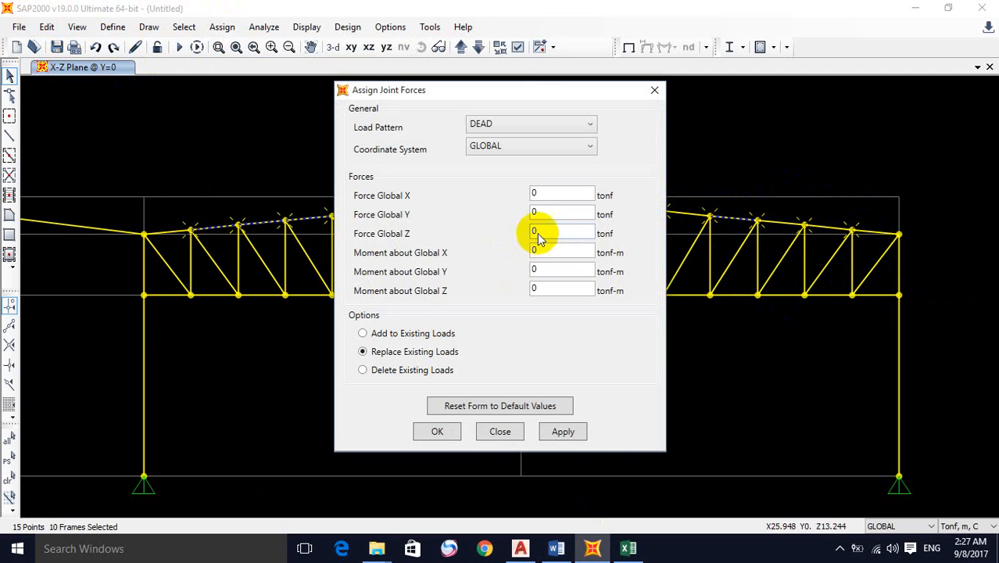
pyautogui.click(553, 233)
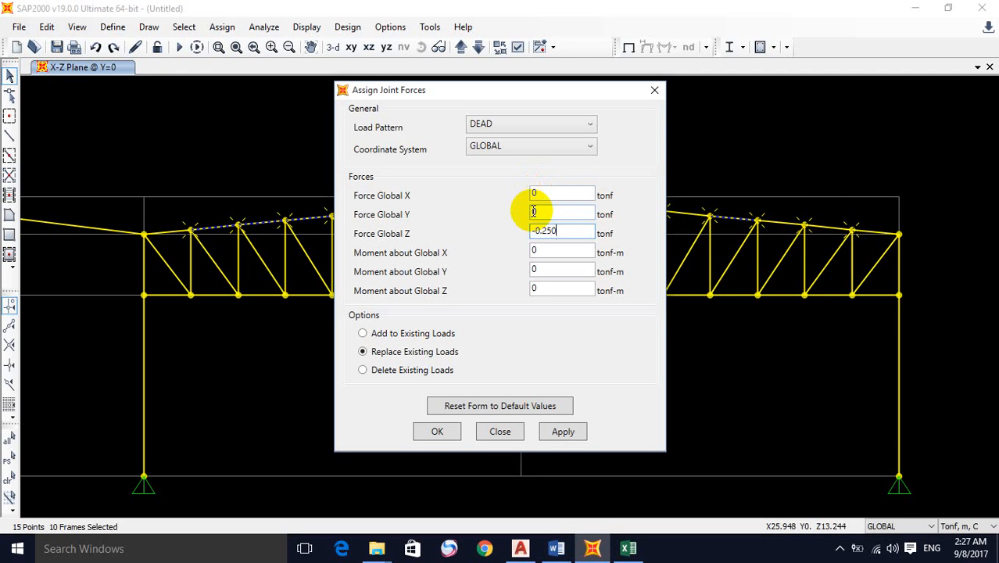
pyautogui.click(562, 433)
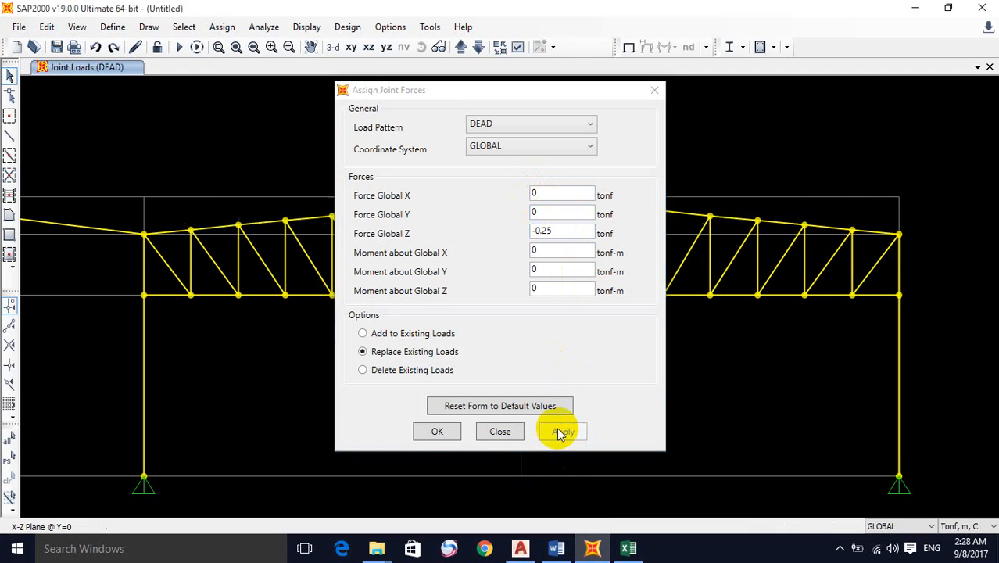
pyautogui.click(460, 436)
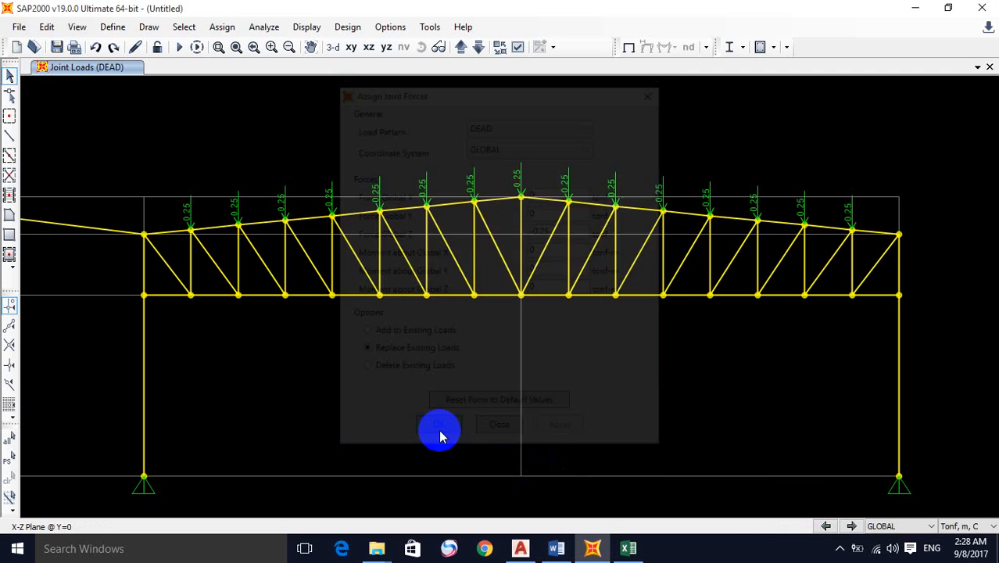
# Step: Select the two upper-chord end joints at the columns and assign them a DEAD joint force of -0.125 tonf in global Z
pyautogui.click(144, 233)
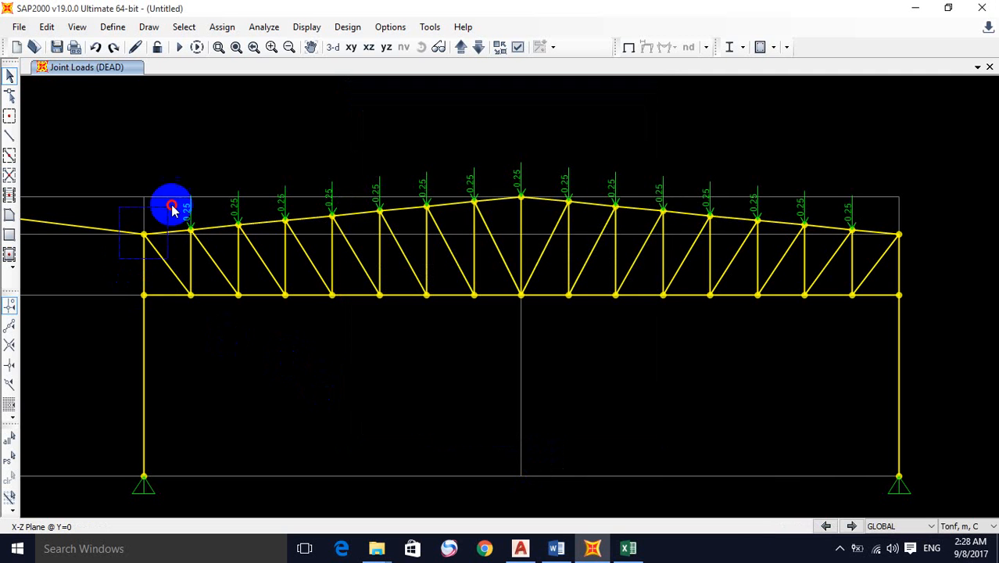
pyautogui.click(897, 235)
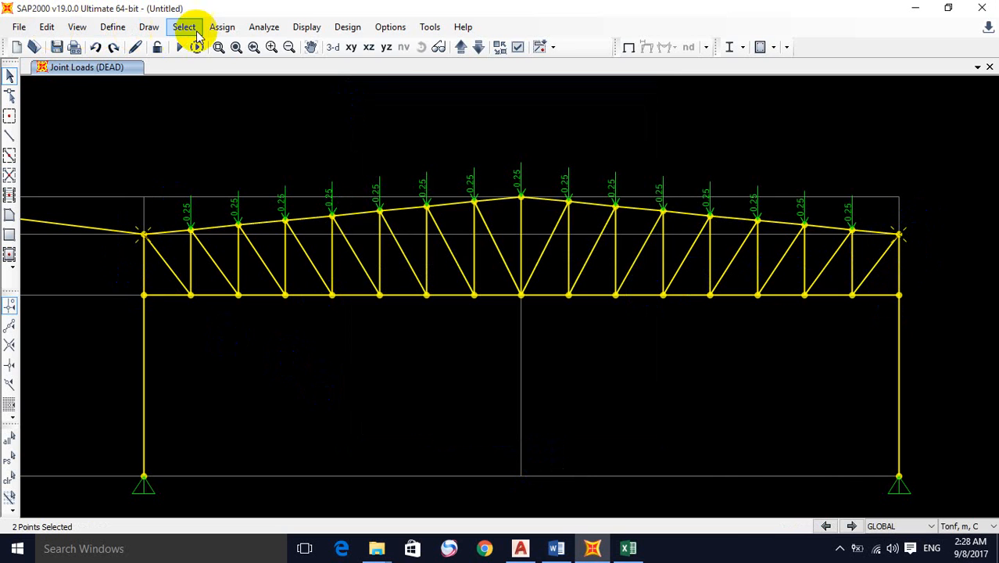
pyautogui.click(222, 27)
pyautogui.click(449, 197)
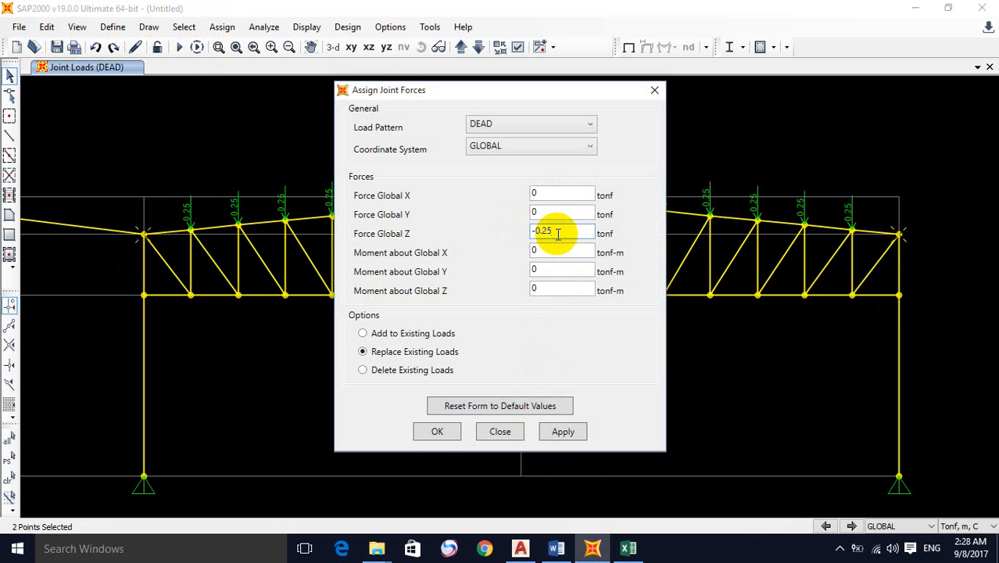
pyautogui.click(565, 433)
pyautogui.click(432, 429)
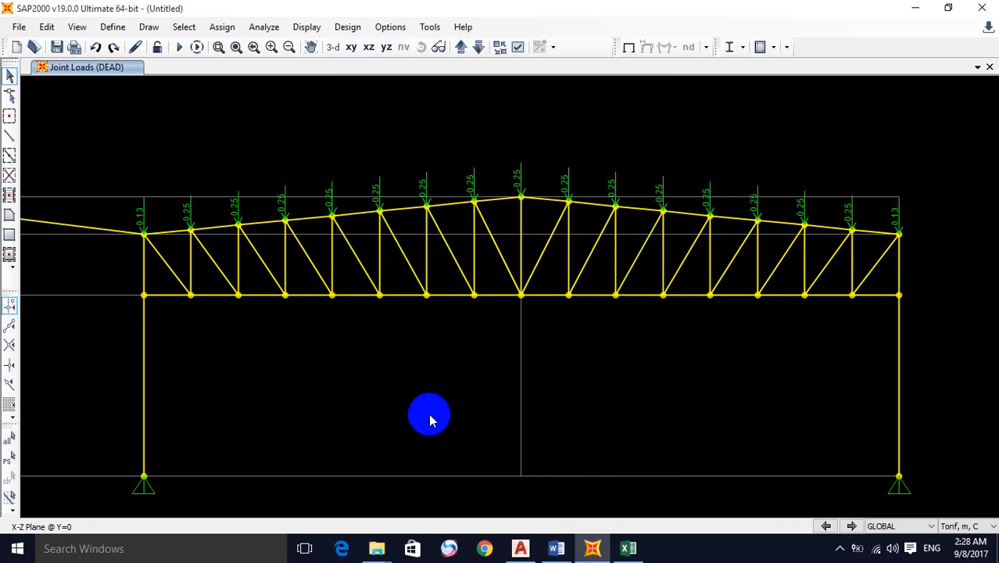
# Step: Reselect the 15 intermediate upper-chord joints of the truss together with the chord members between them
pyautogui.moveTo(174, 242); pyautogui.dragTo(578, 178)
pyautogui.moveTo(543, 217); pyautogui.dragTo(712, 170)
pyautogui.moveTo(638, 225); pyautogui.dragTo(856, 171)
pyautogui.moveTo(778, 246); pyautogui.dragTo(886, 204)
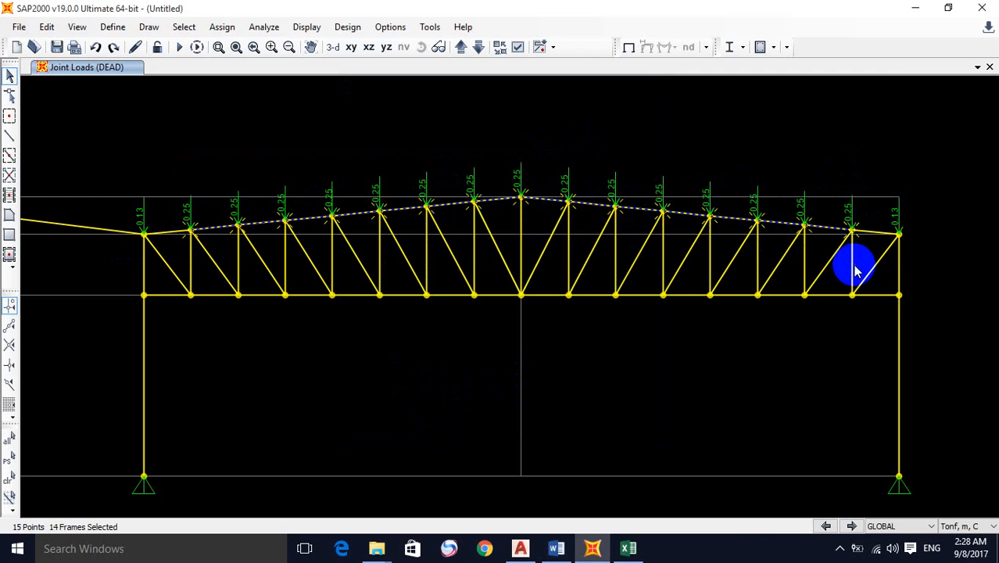
# Step: Check the point live load in the Excel sheet and assign the selected joints an LL joint force of -0.41 tonf in global Z
pyautogui.click(223, 29)
pyautogui.moveTo(375, 194)
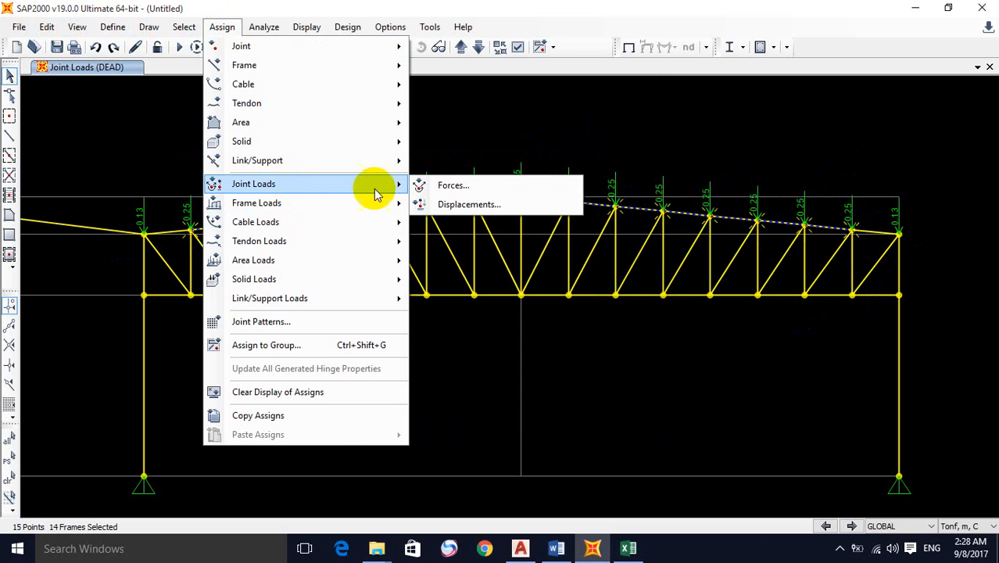
pyautogui.click(422, 188)
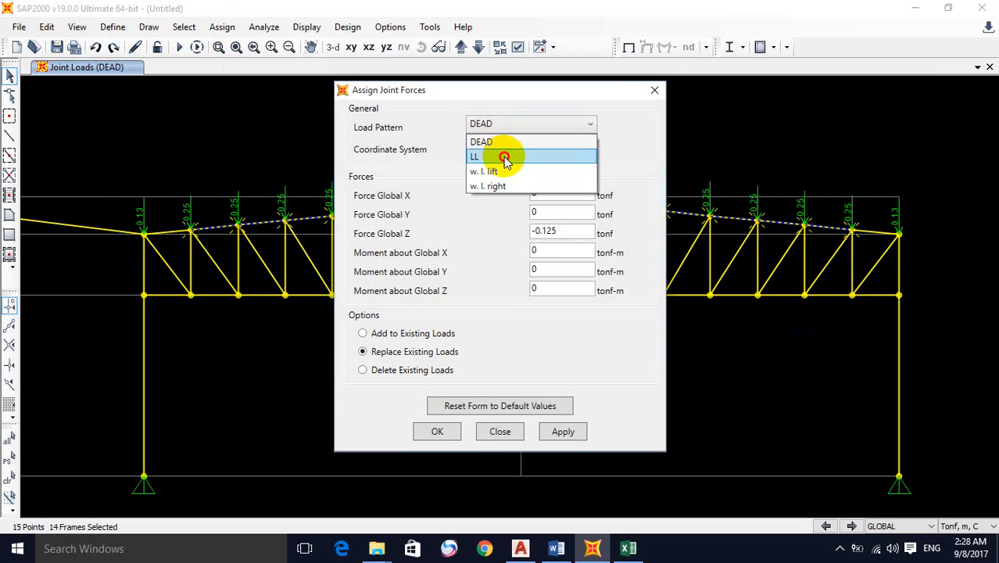
pyautogui.click(502, 156)
pyautogui.click(627, 548)
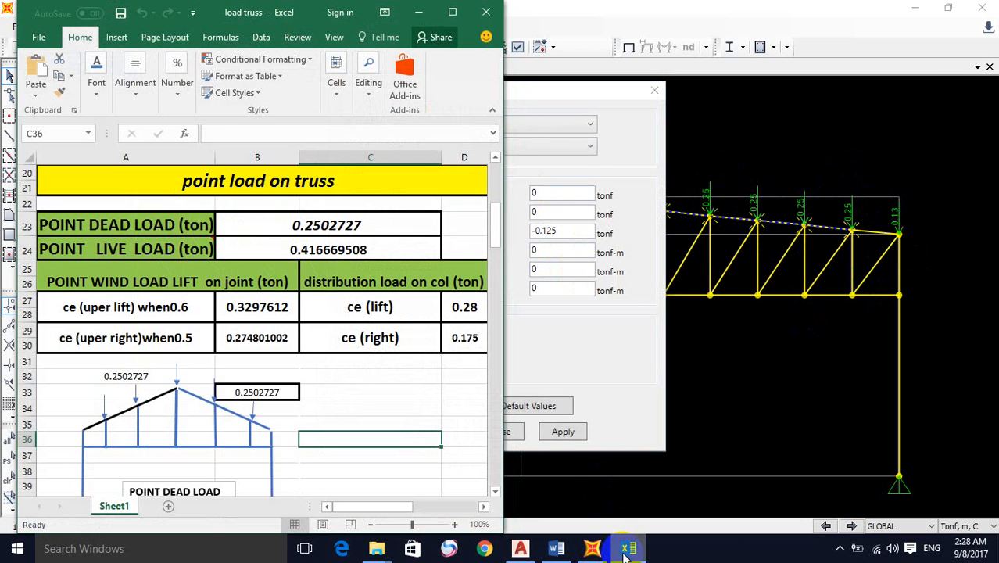
pyautogui.scroll(-5, 281, 367)
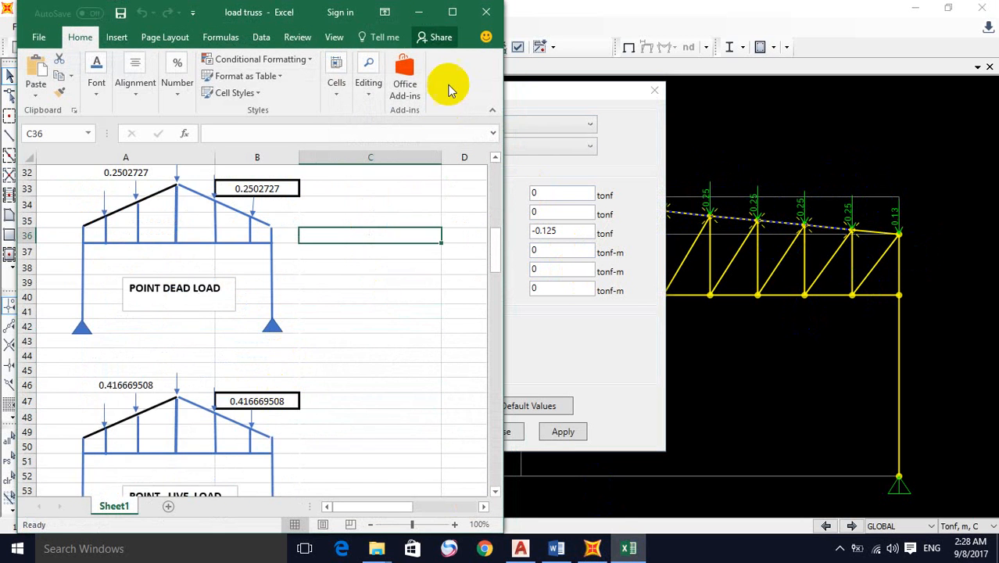
pyautogui.click(424, 14)
pyautogui.moveTo(560, 229); pyautogui.dragTo(442, 229)
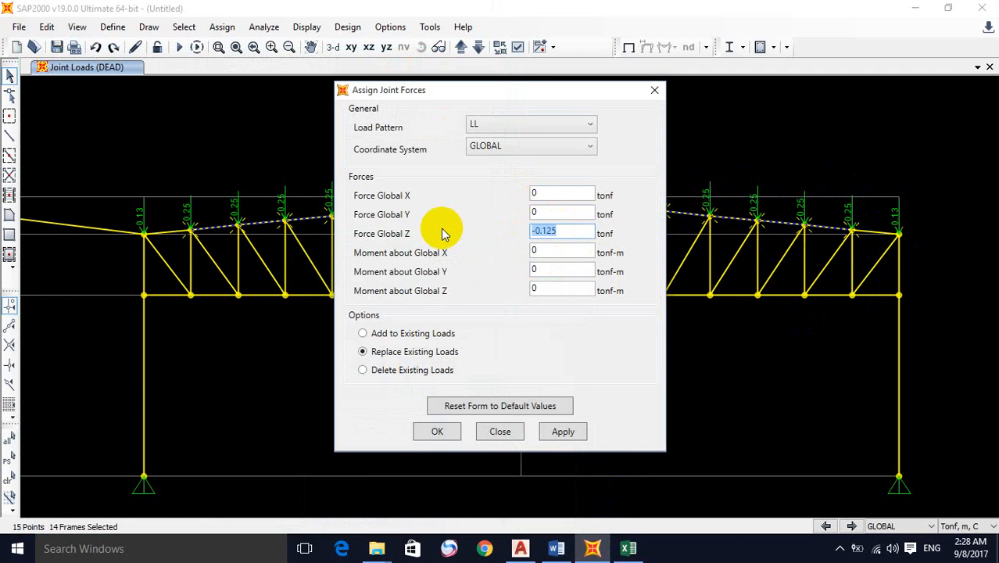
pyautogui.write('-0.41')
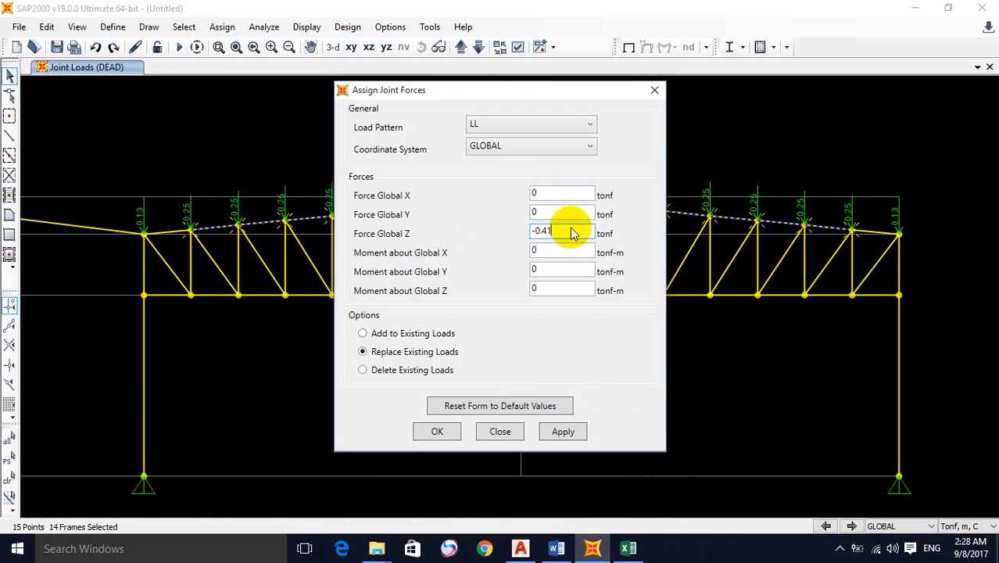
pyautogui.click(563, 431)
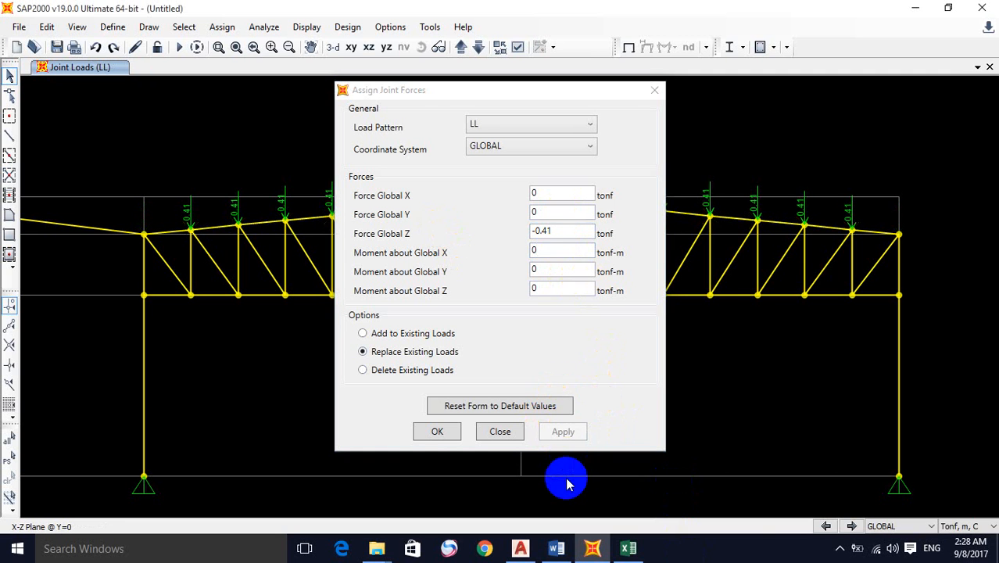
pyautogui.click(432, 431)
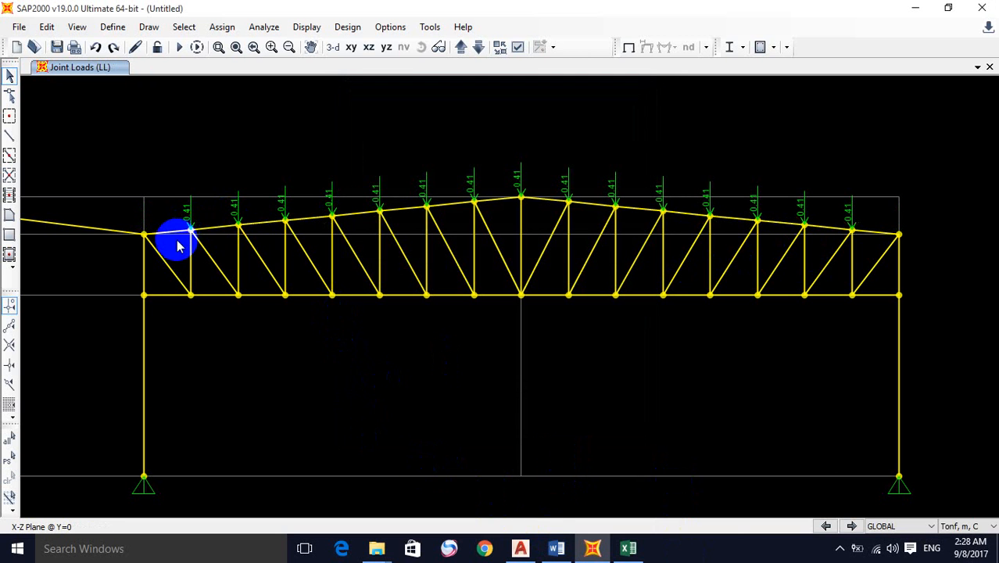
# Step: Select the six intermediate upper-chord members on the truss's left slope and start assigning frame point loads for the w. l. lift pattern
pyautogui.moveTo(173, 241); pyautogui.dragTo(497, 150)
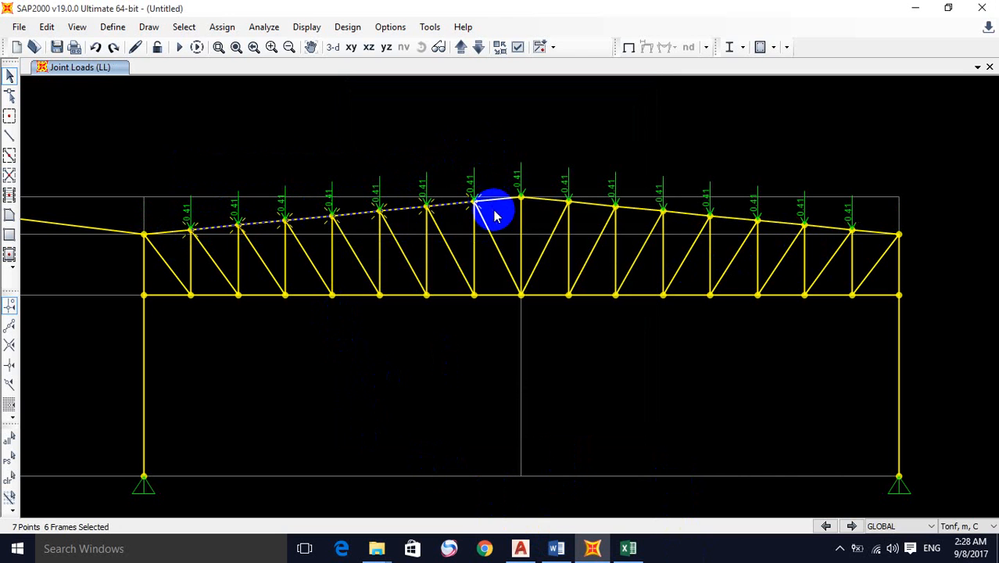
pyautogui.moveTo(493, 211); pyautogui.dragTo(456, 174)
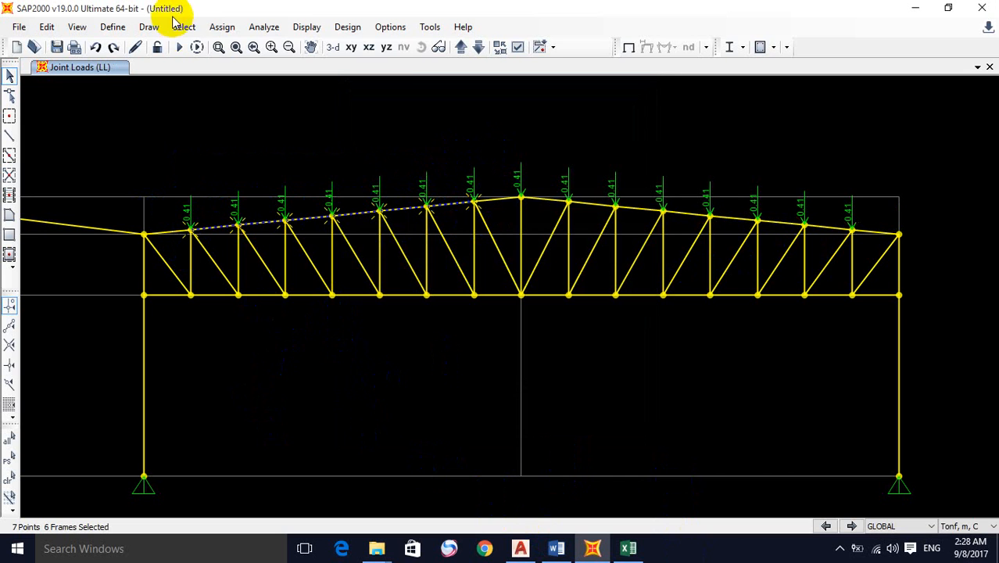
pyautogui.click(221, 28)
pyautogui.moveTo(303, 207)
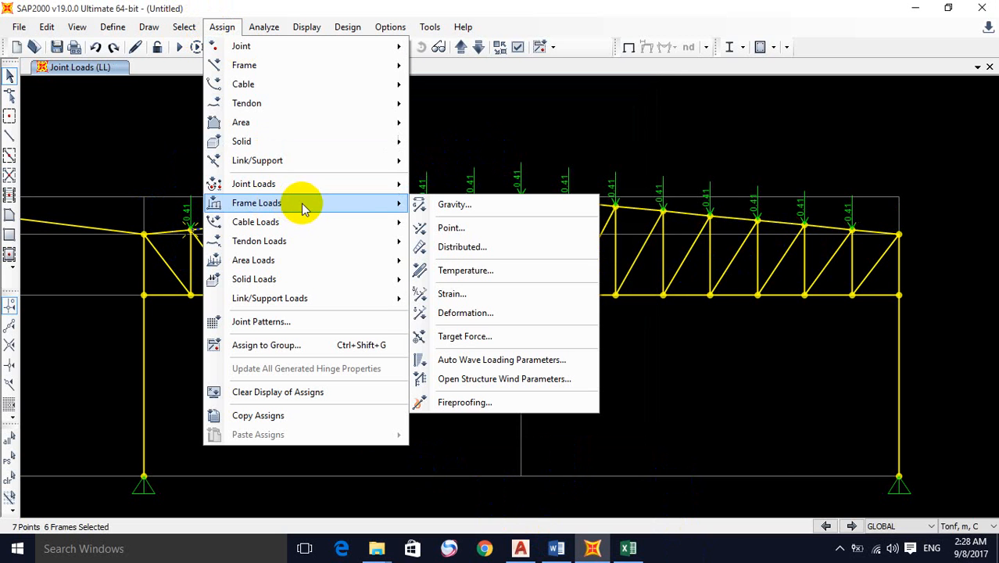
pyautogui.click(447, 227)
pyautogui.moveTo(514, 140); pyautogui.dragTo(689, 126)
pyautogui.click(670, 154)
pyautogui.click(647, 200)
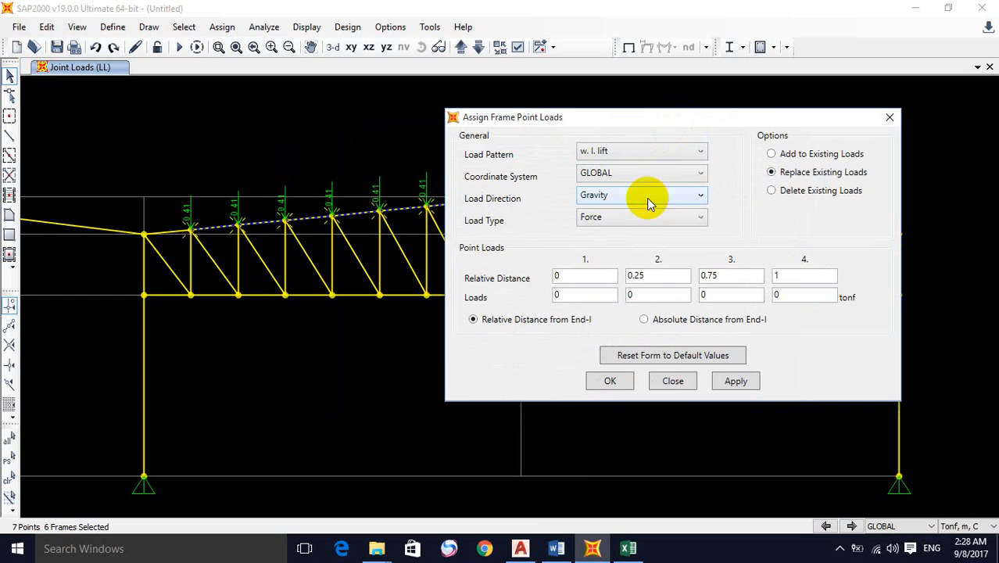
# Step: Look up the joint wind loads for the left and right slopes in the wind load lift diagram of the Excel sheet
pyautogui.click(627, 547)
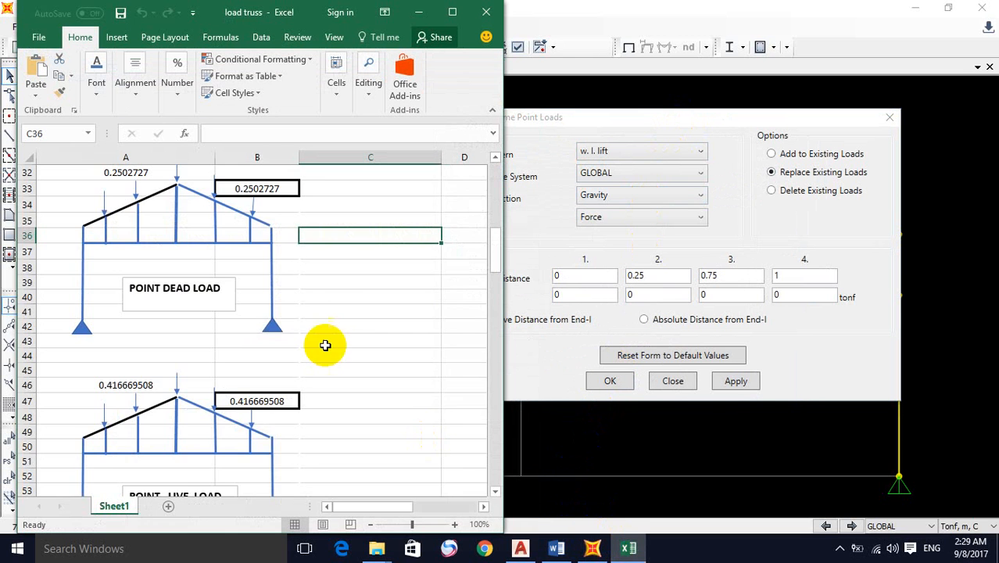
pyautogui.scroll(-5, 325, 344)
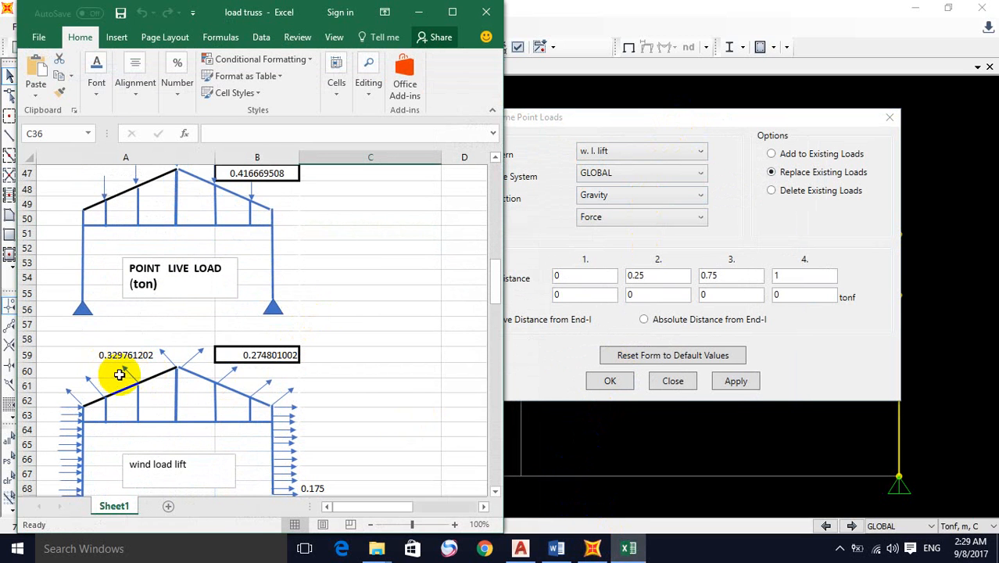
pyautogui.click(365, 6)
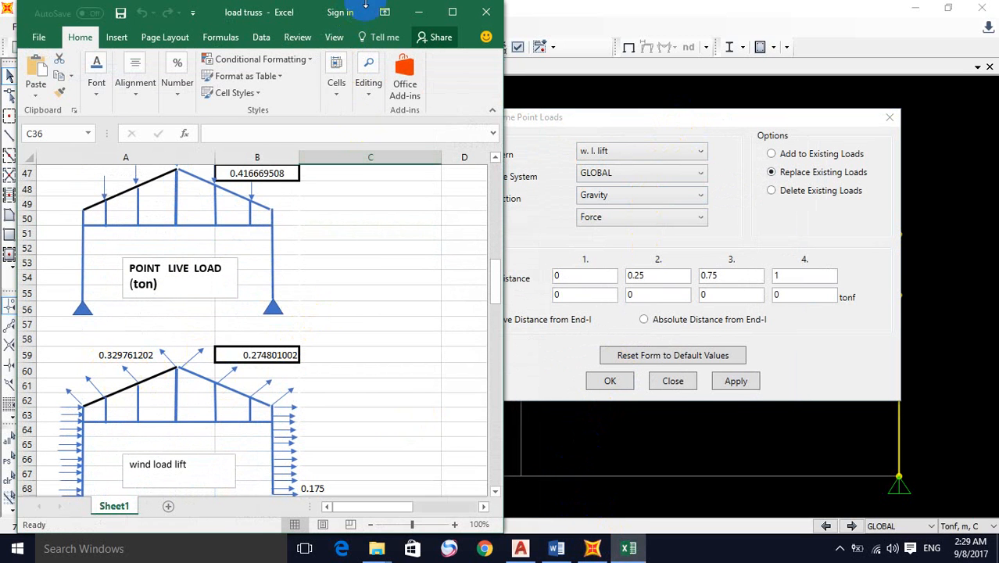
pyautogui.click(413, 13)
pyautogui.click(629, 548)
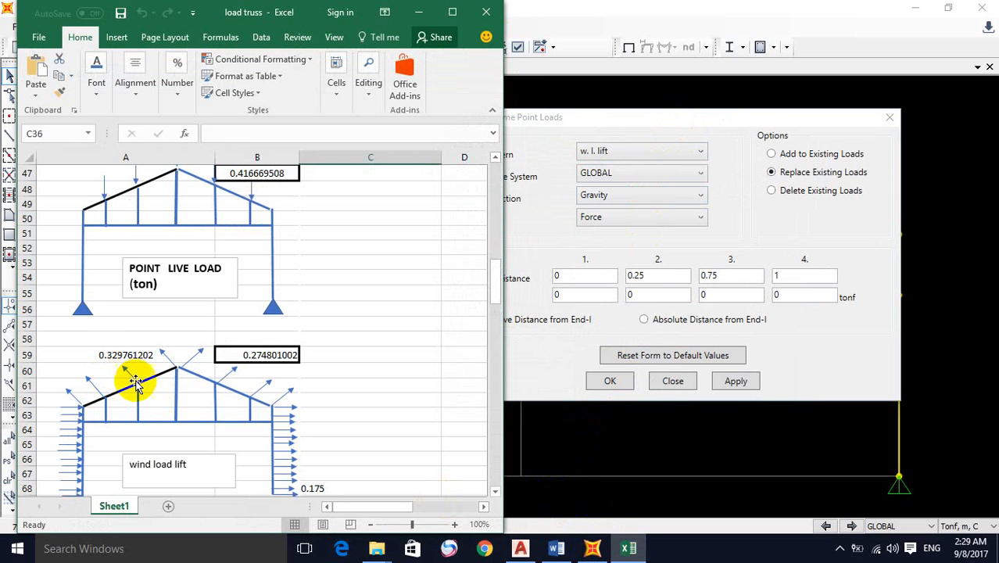
pyautogui.click(110, 356)
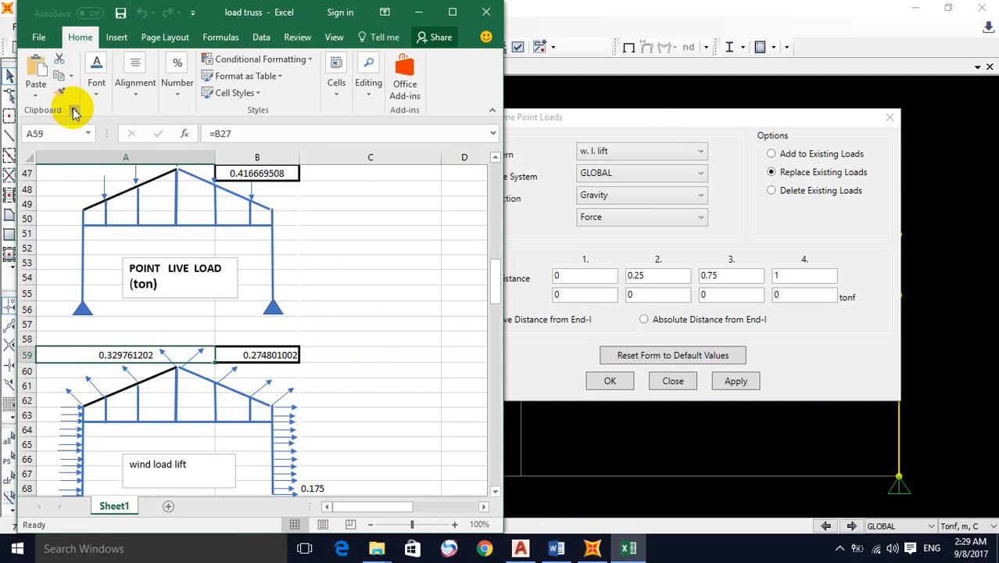
pyautogui.click(386, 398)
pyautogui.click(147, 354)
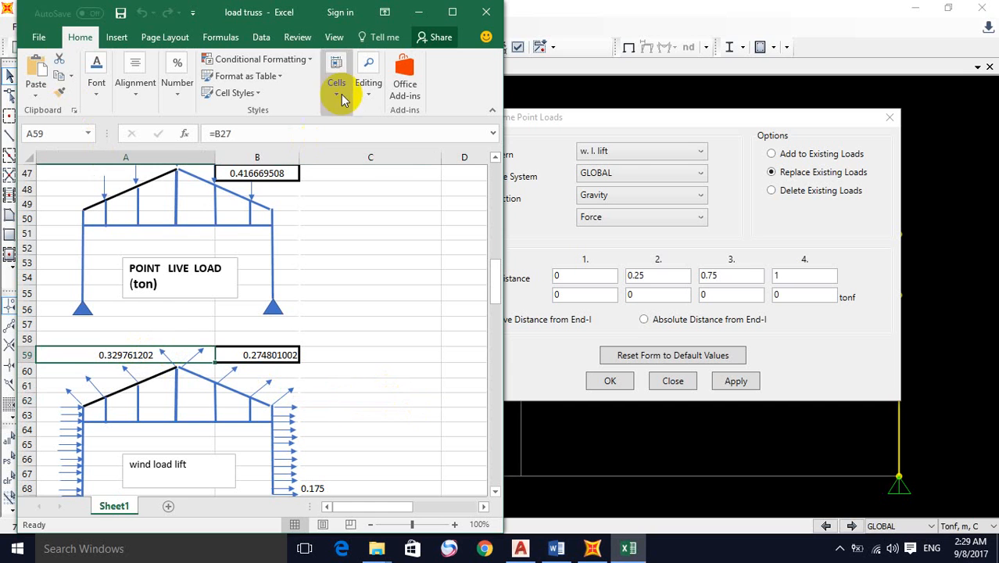
pyautogui.click(432, 12)
# Step: Set frame point loads of 0.33 tonf at relative distances 0 and 1
pyautogui.moveTo(574, 276); pyautogui.dragTo(528, 279)
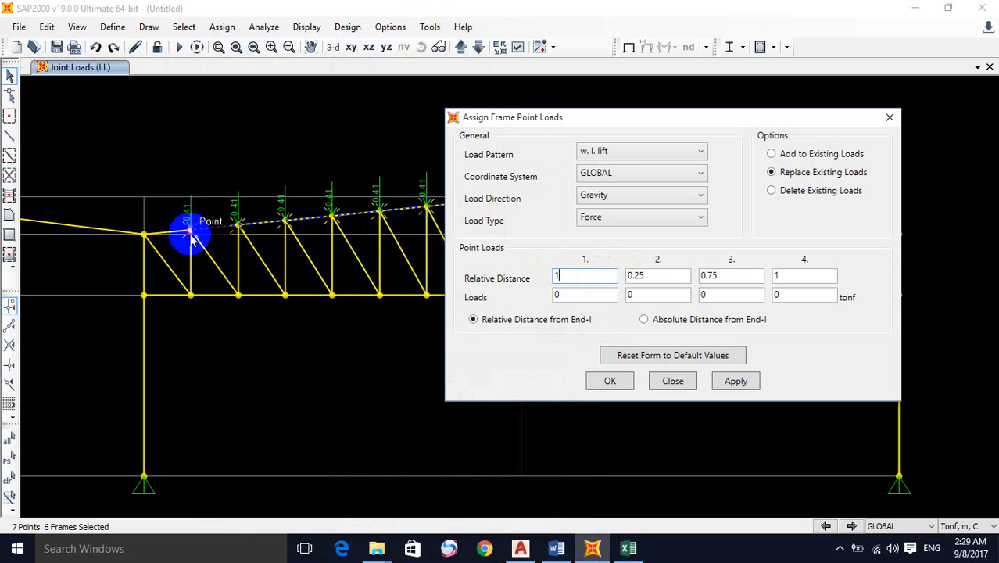
pyautogui.doubleClick(584, 296)
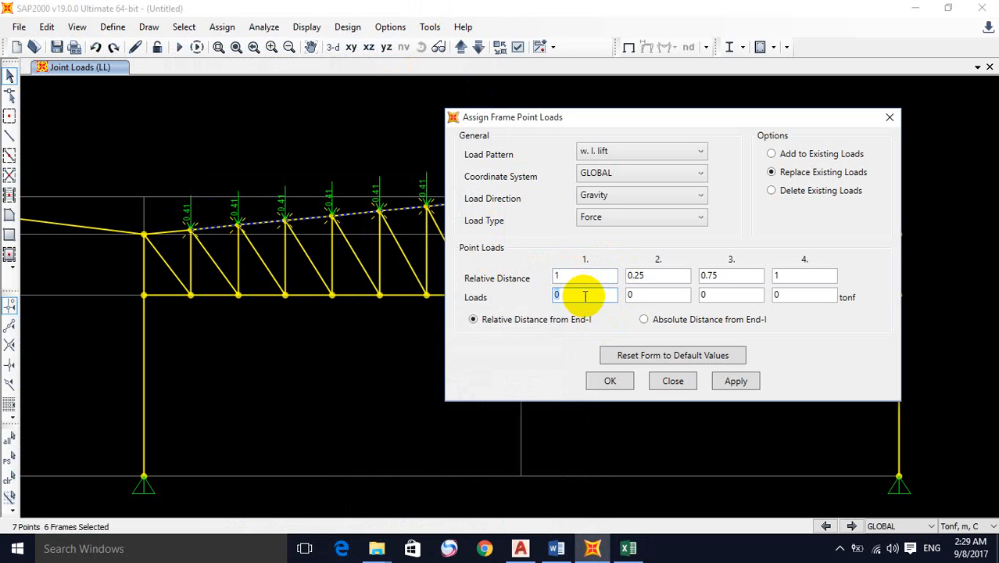
pyautogui.doubleClick(661, 275)
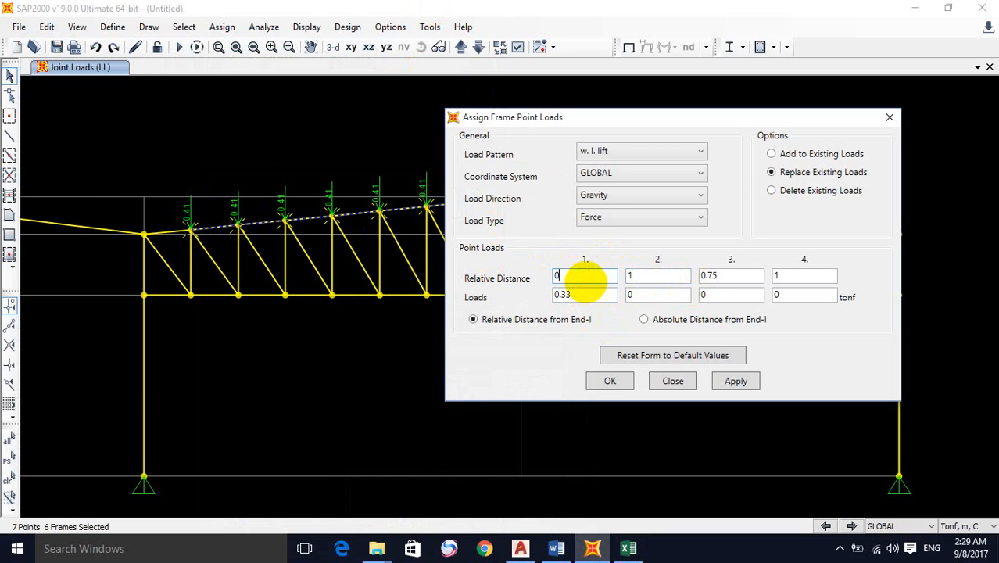
pyautogui.click(663, 297)
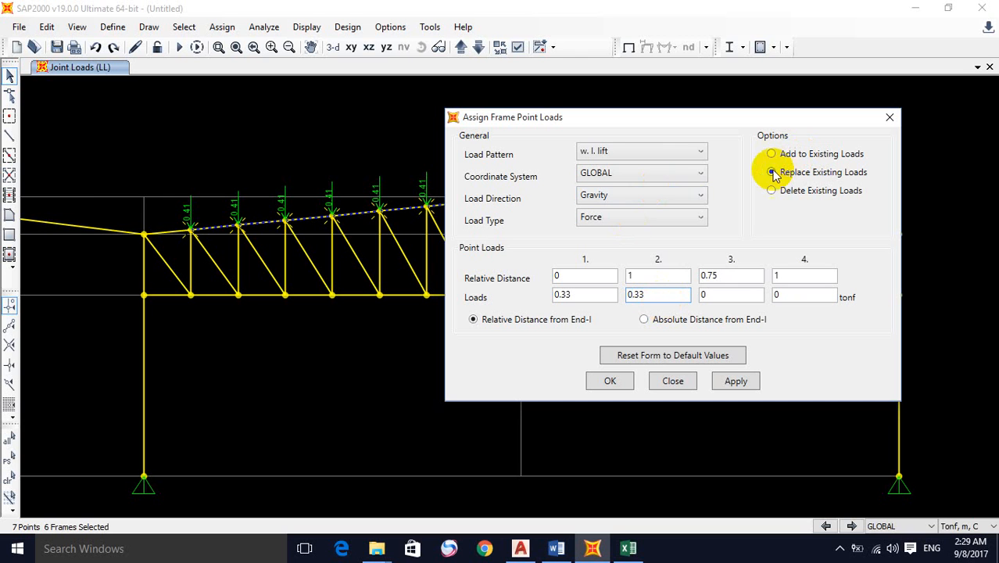
# Step: Set the point loads to the Local coordinate system in direction 2 and apply them to the selected left-slope members
pyautogui.click(653, 173)
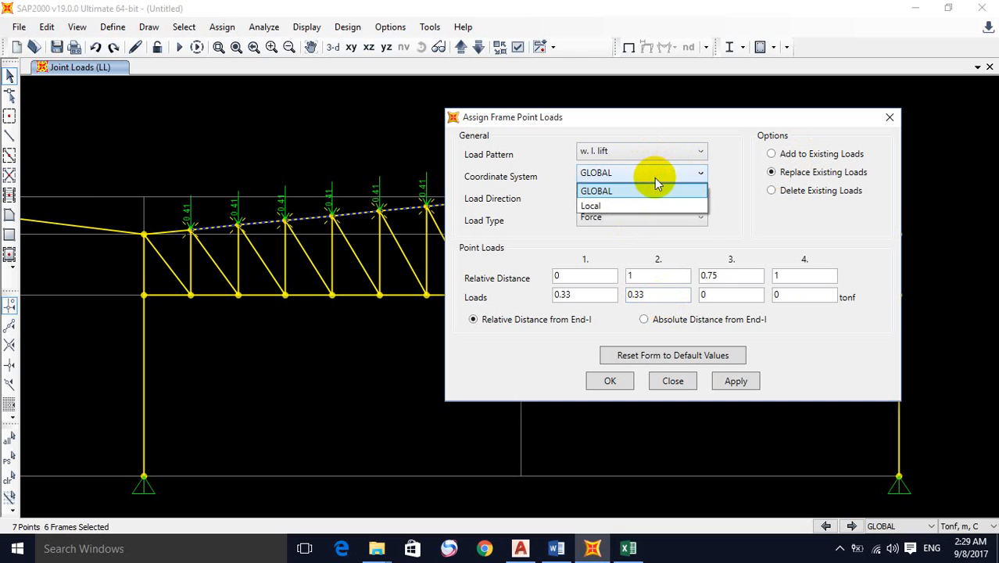
pyautogui.click(634, 207)
pyautogui.click(635, 195)
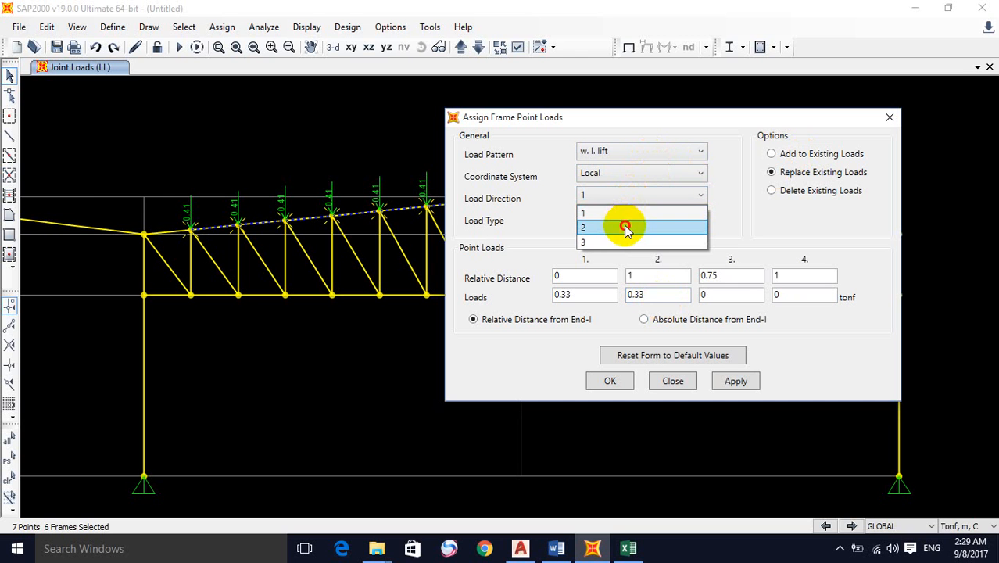
pyautogui.click(626, 228)
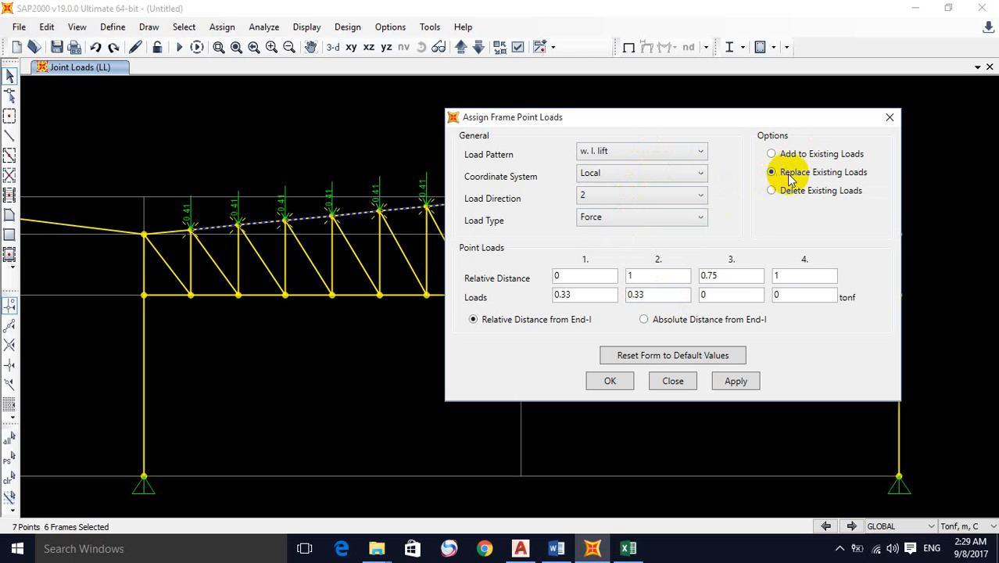
pyautogui.click(171, 228)
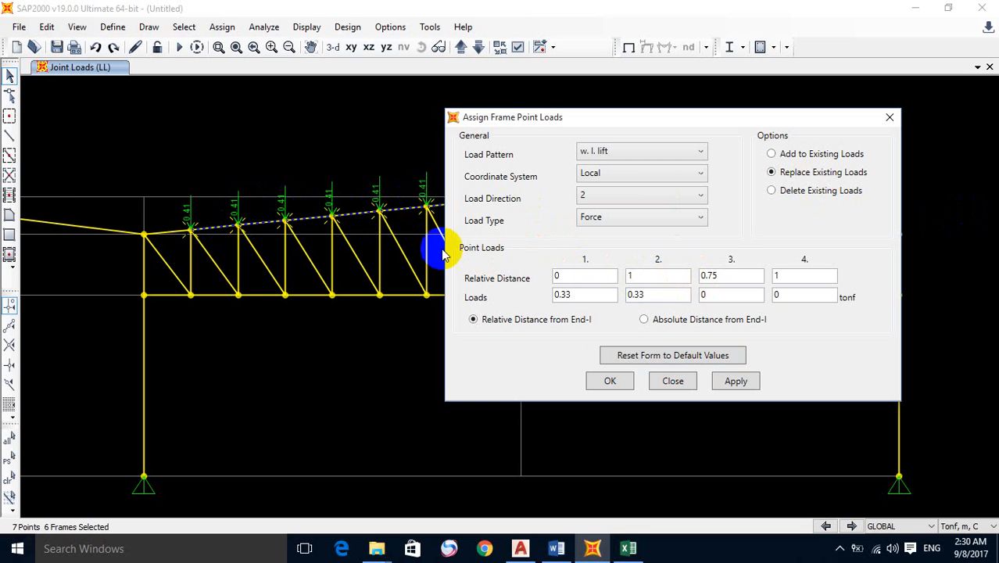
pyautogui.click(736, 382)
# Step: Select the left end member of the upper chord and assign w. l. lift point loads of 0.165 tonf at distance 0 and 0.33 tonf at 1
pyautogui.moveTo(339, 259); pyautogui.dragTo(134, 272, button='middle')
pyautogui.moveTo(208, 282); pyautogui.dragTo(390, 277, button='middle')
pyautogui.click(129, 200)
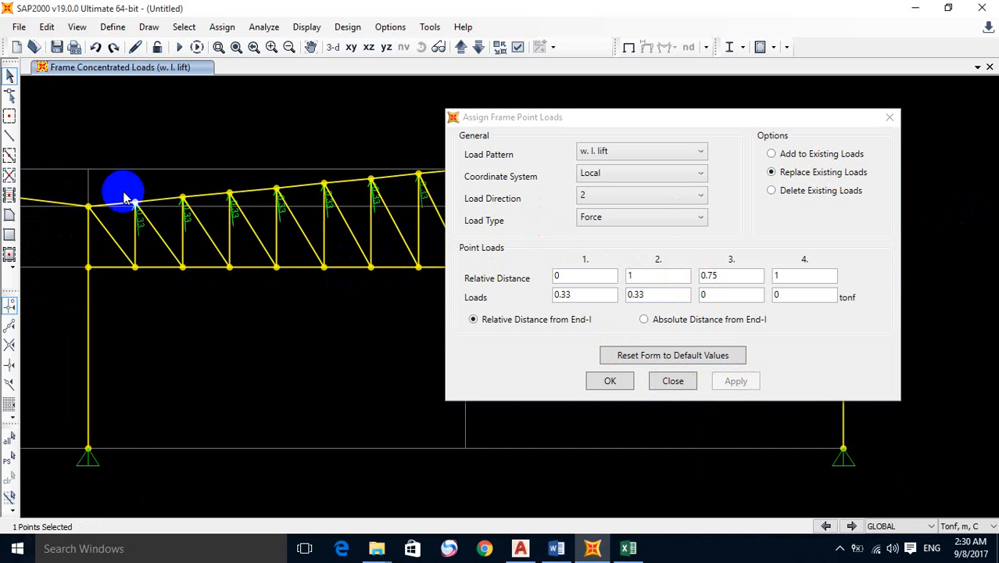
pyautogui.moveTo(254, 352)
pyautogui.mouseDown(button='middle')
pyautogui.moveTo(226, 351)
pyautogui.moveTo(251, 356)
pyautogui.mouseUp(button='middle')
pyautogui.click(105, 207)
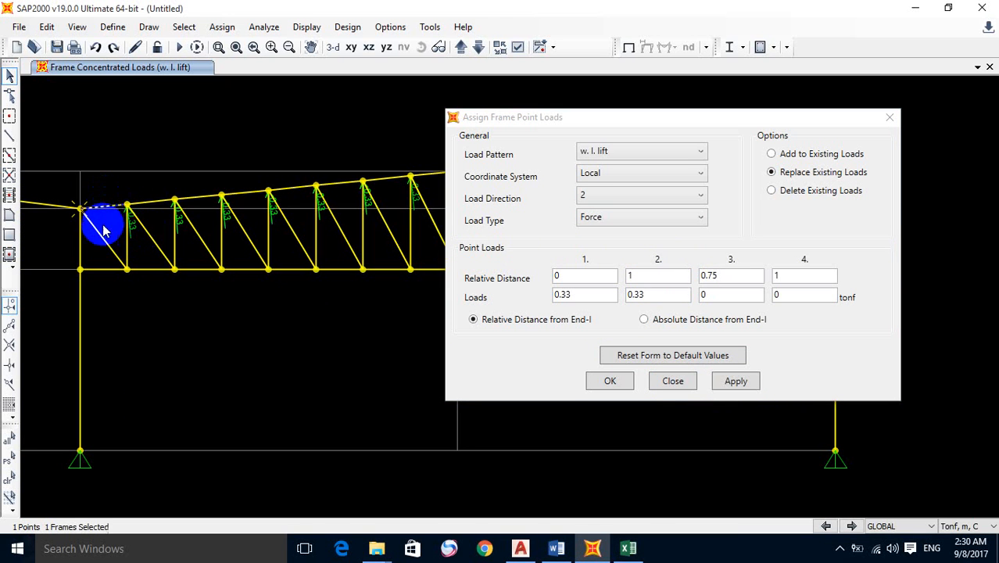
pyautogui.click(126, 206)
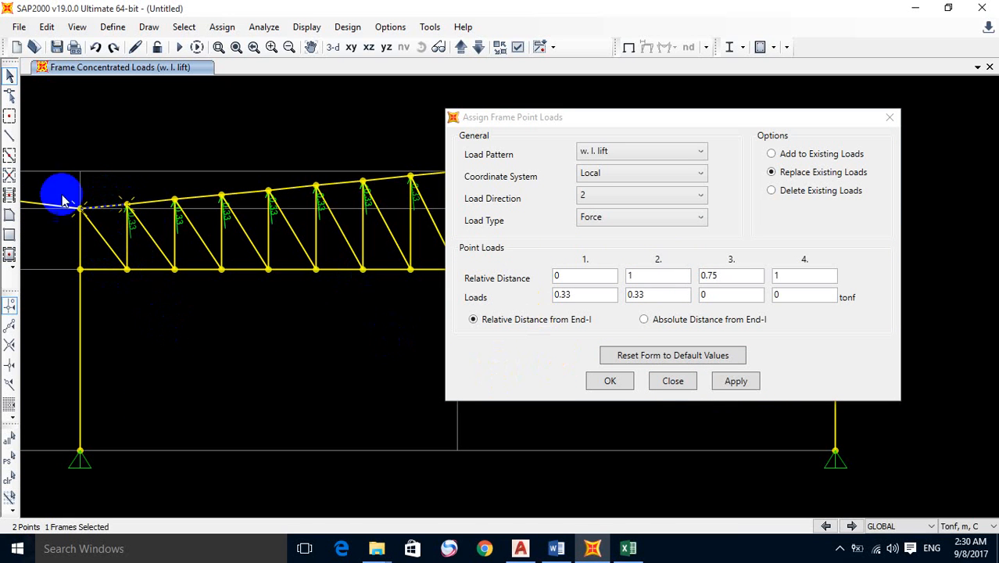
pyautogui.click(517, 296)
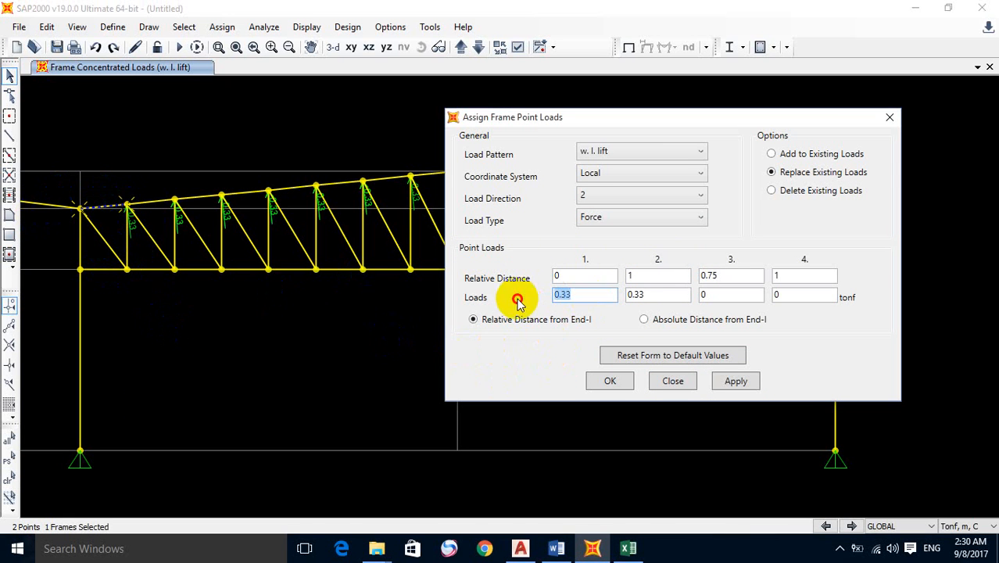
pyautogui.click(645, 294)
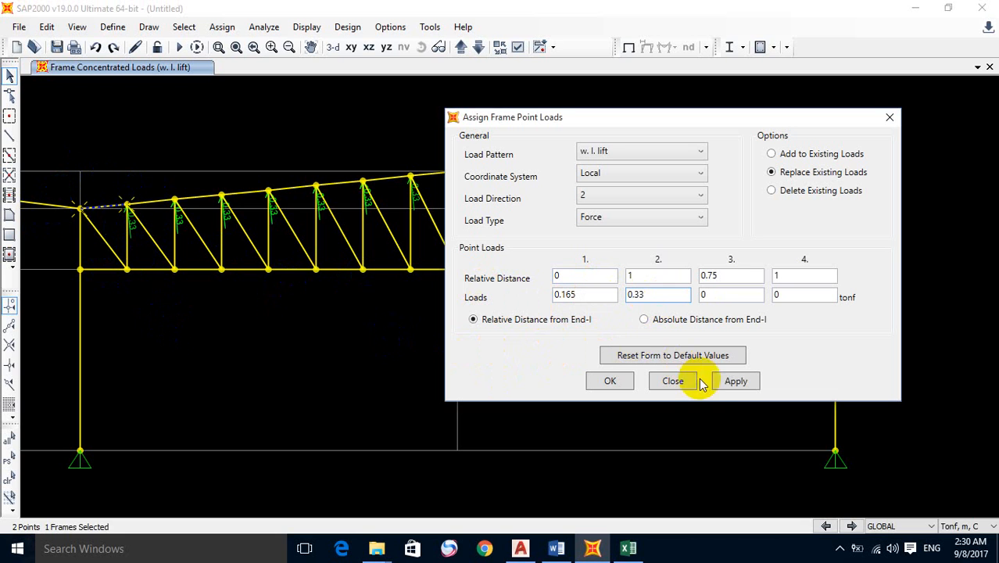
pyautogui.click(735, 382)
# Step: Select the chord member just left of the ridge and assign w. l. lift point loads of 0.33 tonf at distance 0 and 0.33/2 at 1
pyautogui.moveTo(364, 384); pyautogui.dragTo(188, 397, button='middle')
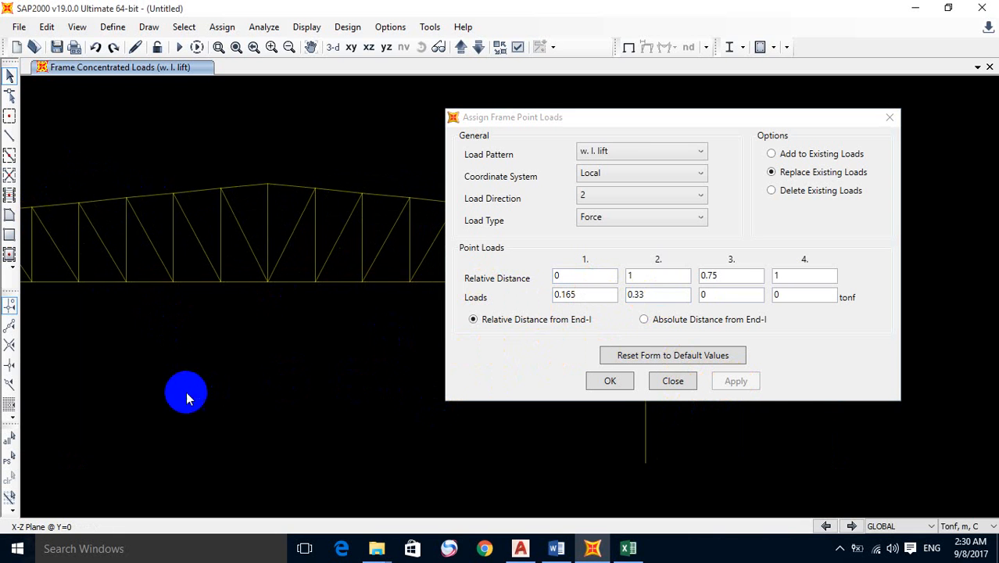
pyautogui.click(268, 184)
pyautogui.click(245, 187)
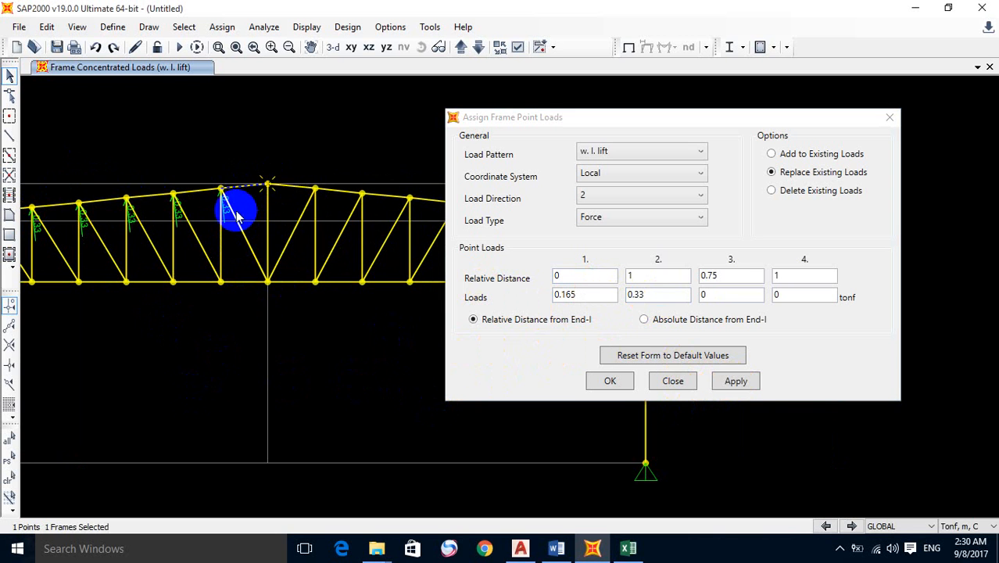
pyautogui.click(516, 298)
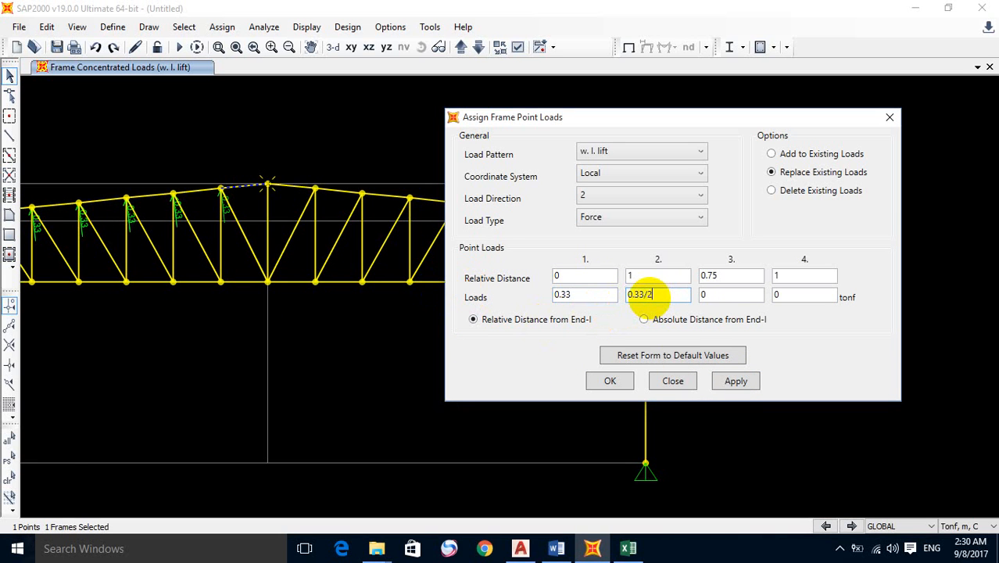
pyautogui.write('0.33/2')
pyautogui.click(735, 381)
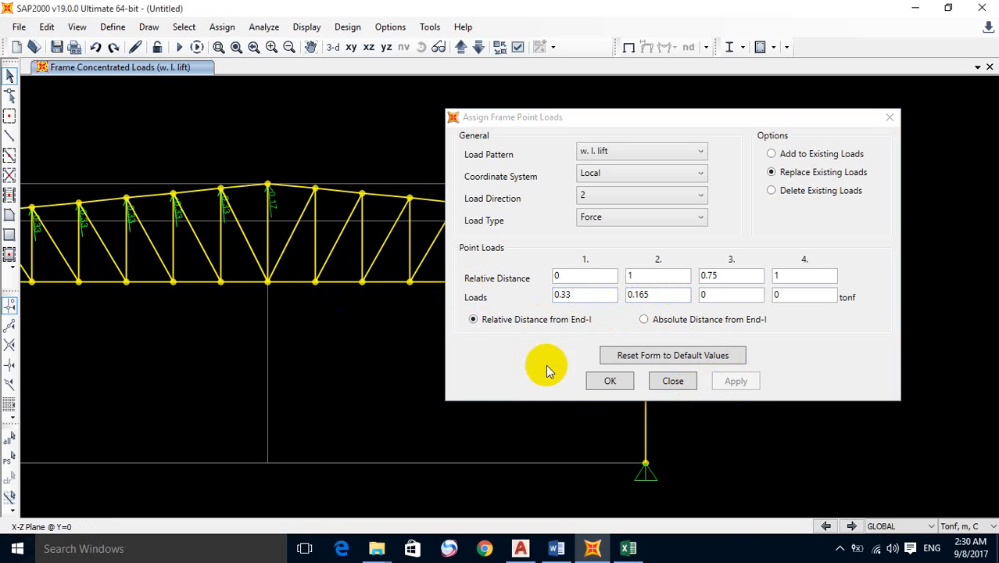
# Step: Select the six interior upper-chord members on the truss's right slope with their joints, leaving out the end members and the diagonals
pyautogui.moveTo(638, 118); pyautogui.dragTo(819, 126)
pyautogui.moveTo(474, 326); pyautogui.dragTo(380, 332, button='middle')
pyautogui.moveTo(190, 203); pyautogui.dragTo(313, 171)
pyautogui.moveTo(278, 233); pyautogui.dragTo(373, 181)
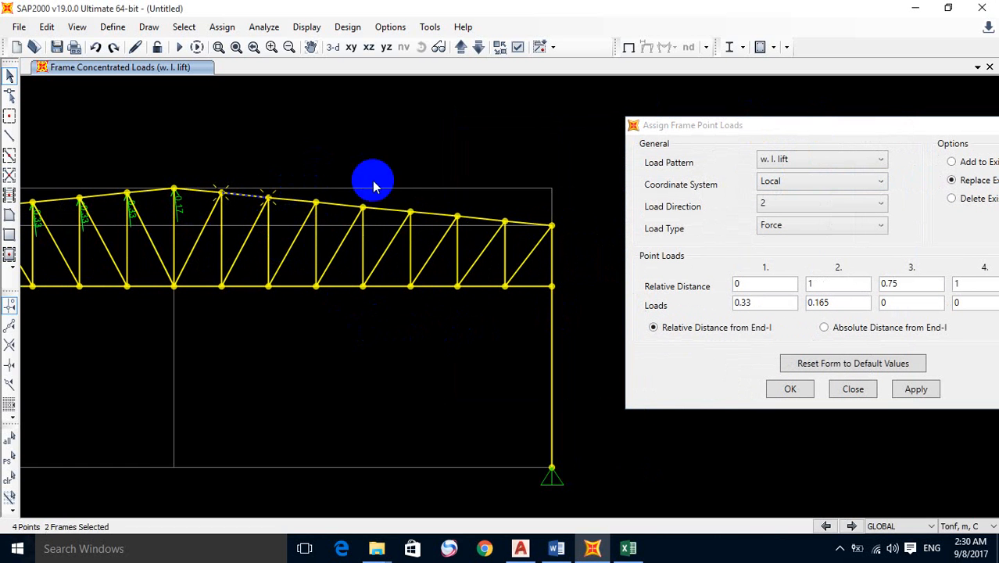
pyautogui.click(287, 203)
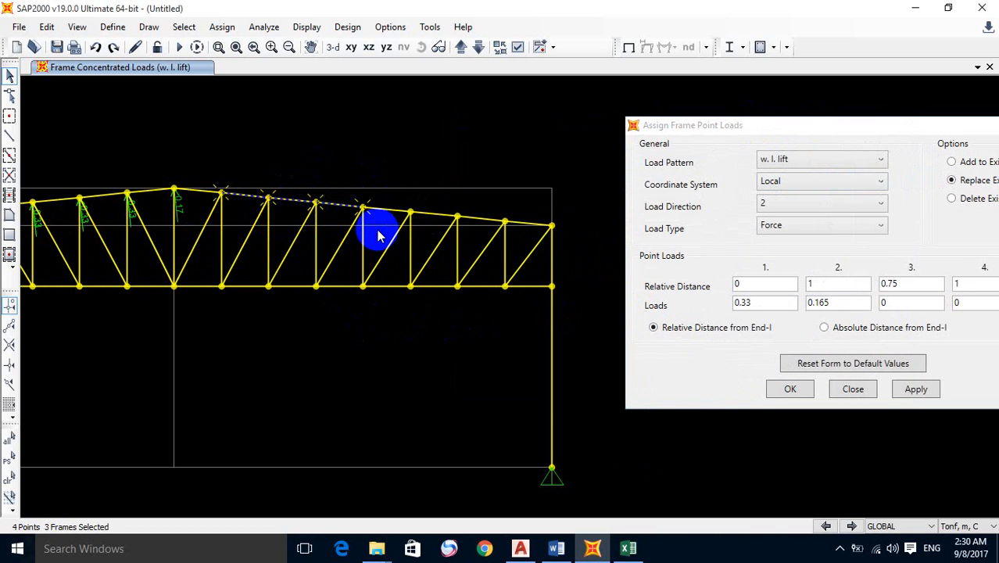
pyautogui.moveTo(377, 230); pyautogui.dragTo(376, 232)
pyautogui.moveTo(441, 202); pyautogui.dragTo(425, 232)
pyautogui.moveTo(493, 208); pyautogui.dragTo(476, 242)
pyautogui.click(508, 212)
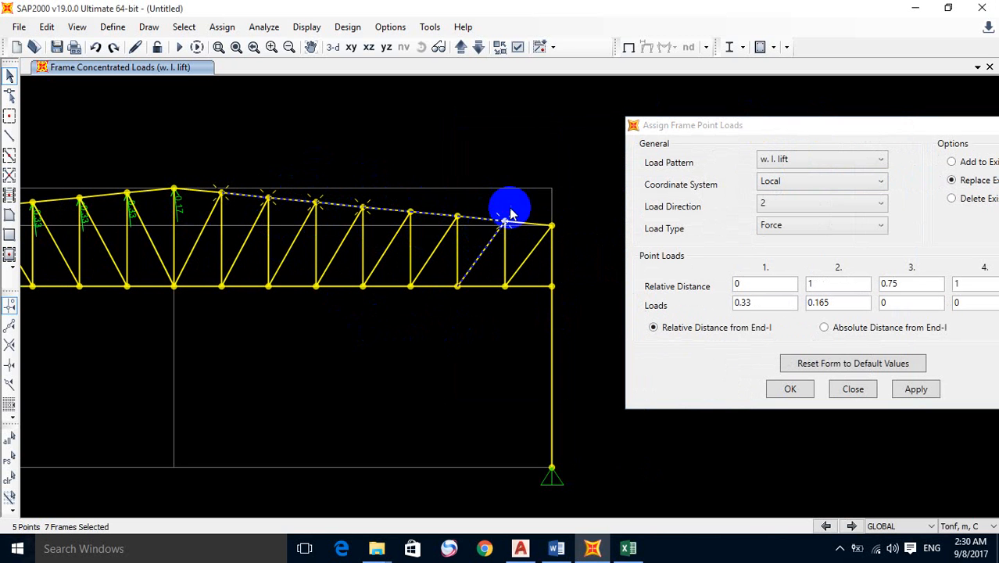
pyautogui.click(457, 217)
pyautogui.click(409, 212)
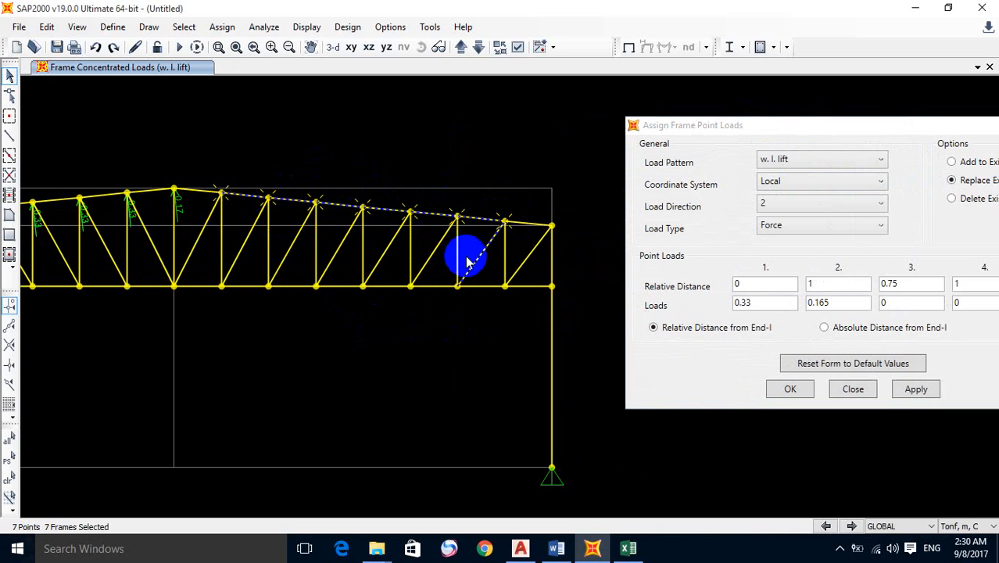
# Step: Switch to the Excel load sheet, look up the right-slope wind lift load in cell B59, and return to SAP2000
pyautogui.click(558, 548)
pyautogui.click(557, 549)
pyautogui.click(629, 549)
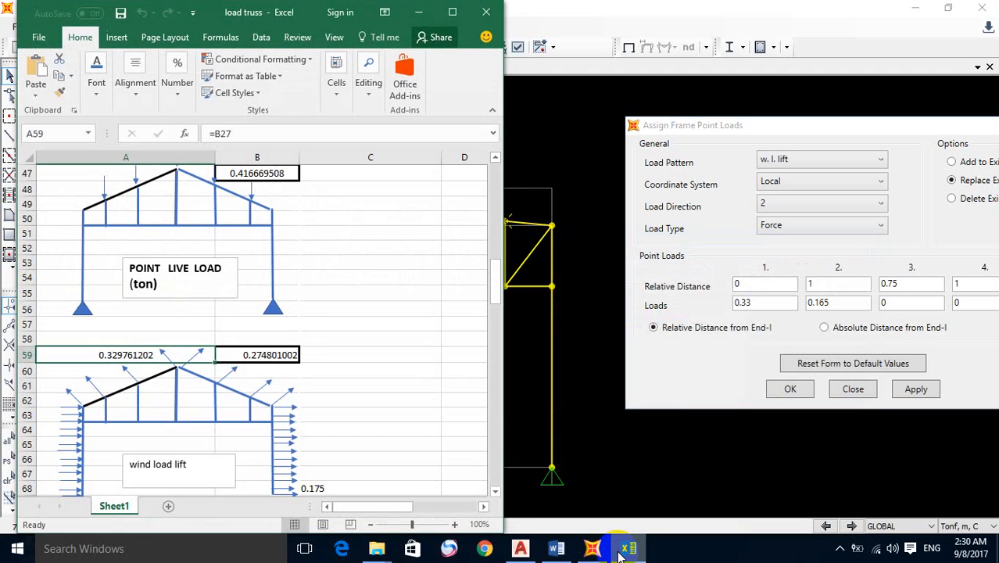
pyautogui.click(282, 359)
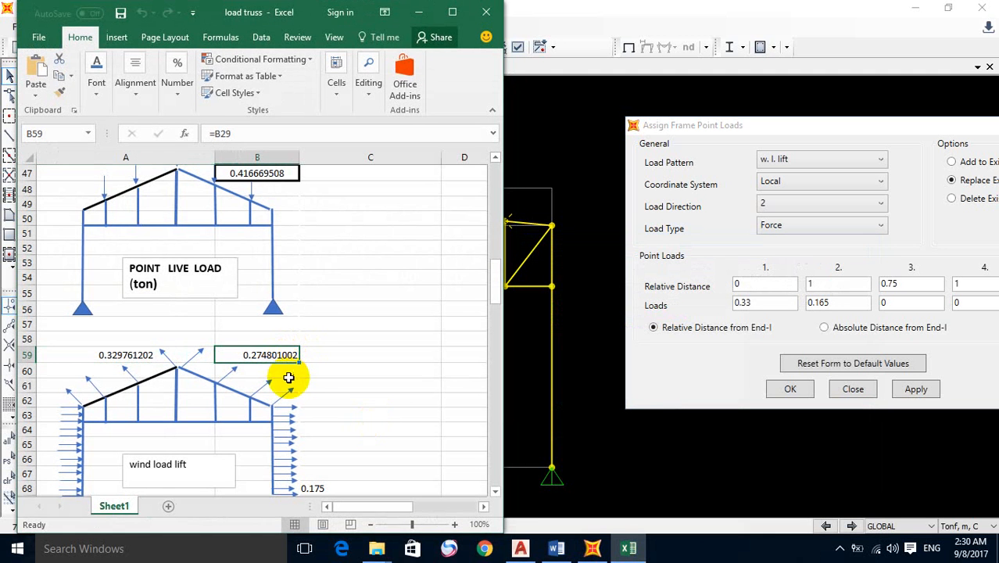
pyautogui.click(418, 12)
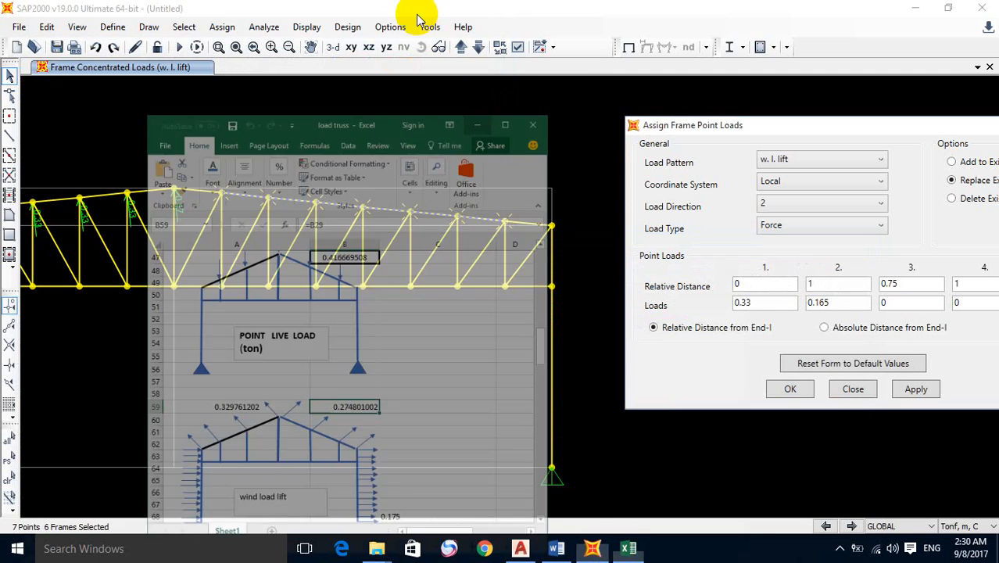
# Step: Assign w. l. lift point loads of 0.274 tonf at relative distances 0 and 1 to the selected right-slope members
pyautogui.moveTo(774, 301); pyautogui.dragTo(708, 308)
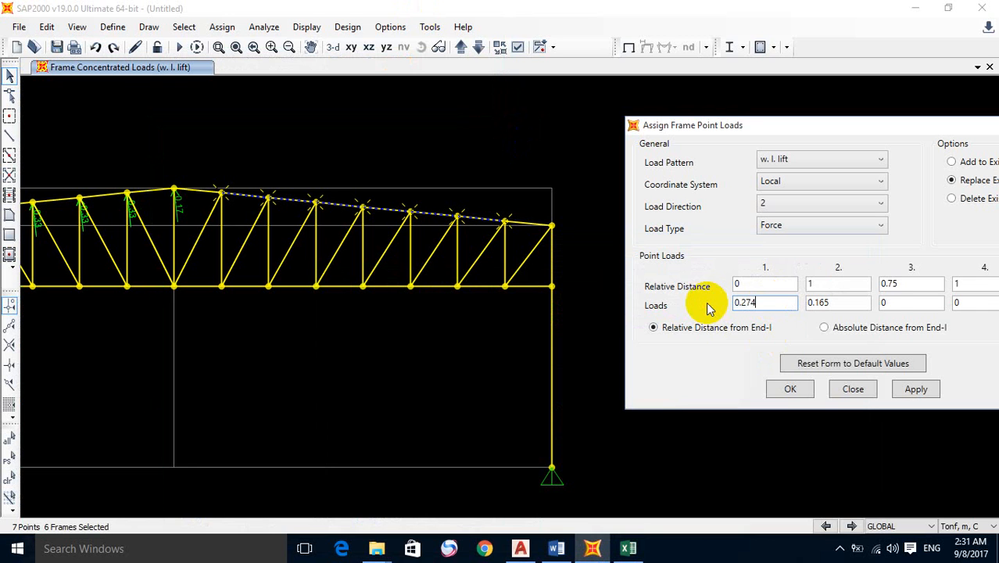
pyautogui.moveTo(854, 303); pyautogui.dragTo(745, 305)
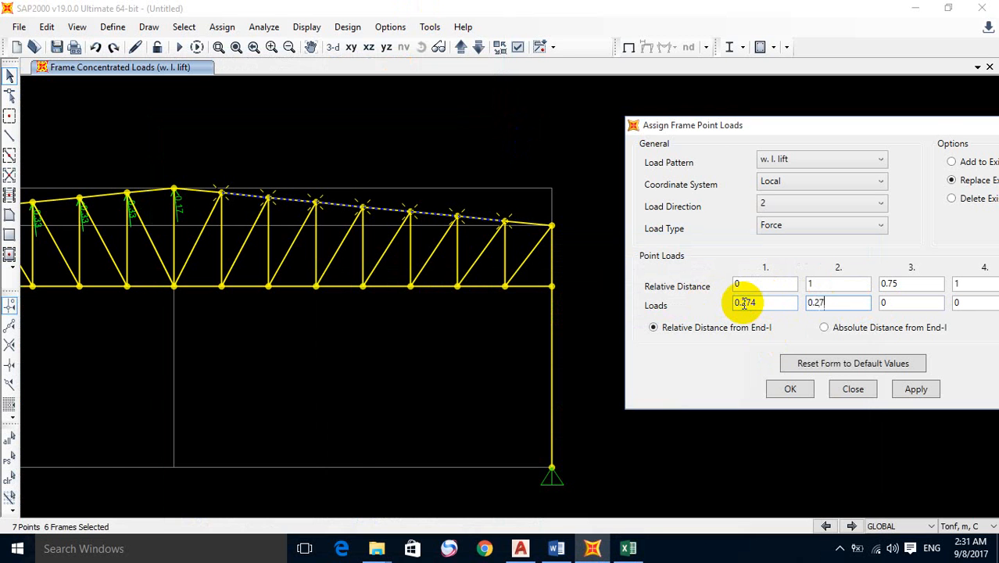
pyautogui.click(629, 548)
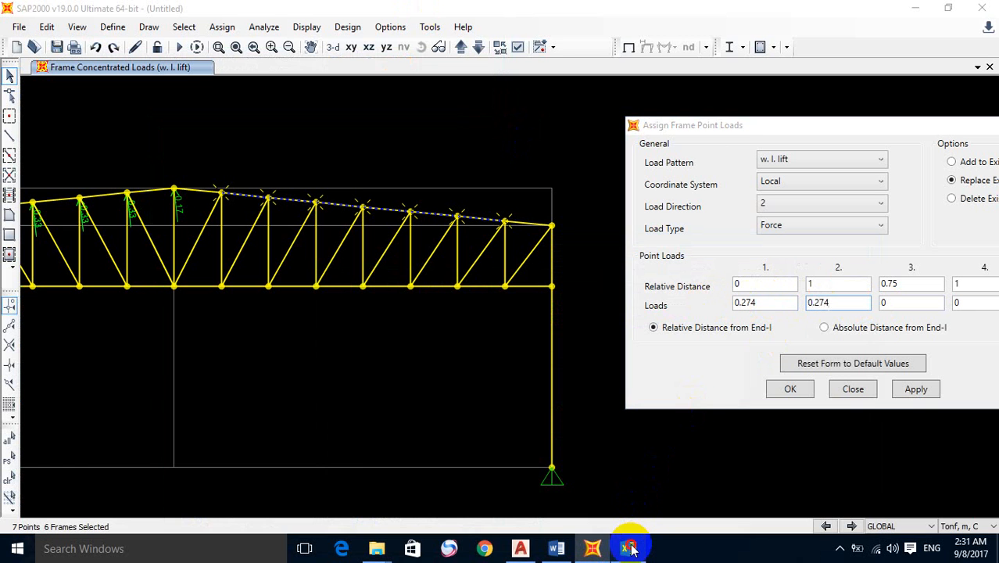
pyautogui.click(630, 548)
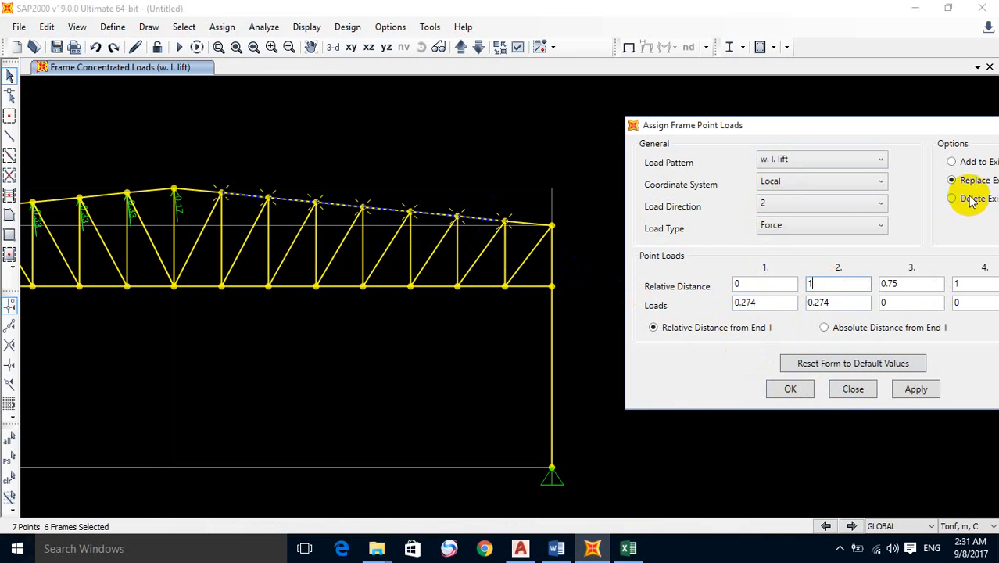
pyautogui.click(915, 389)
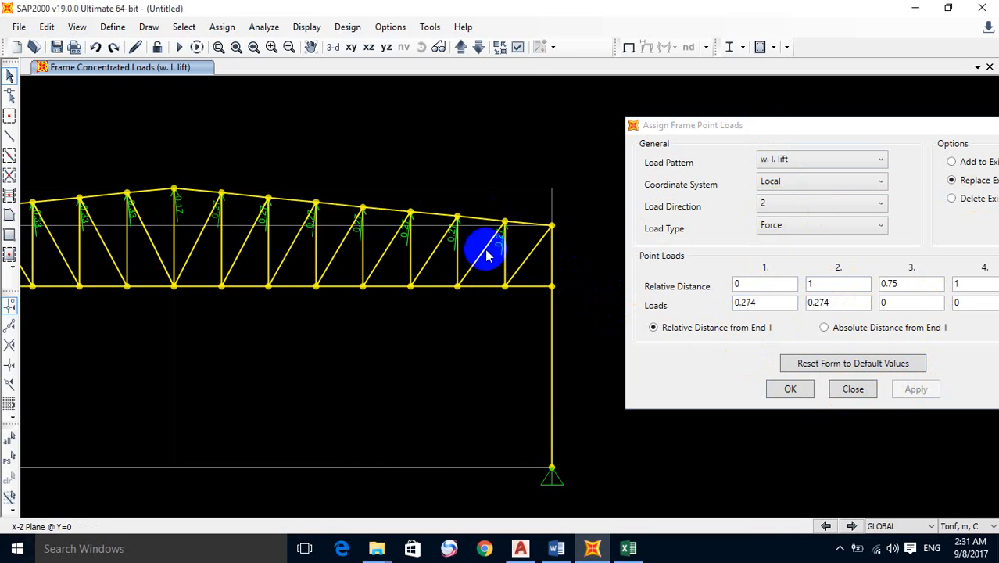
# Step: Select the chord member just right of the ridge and assign w. l. lift point loads of 0.274/2 at distance 0 and 0.274 tonf at 1
pyautogui.click(195, 197)
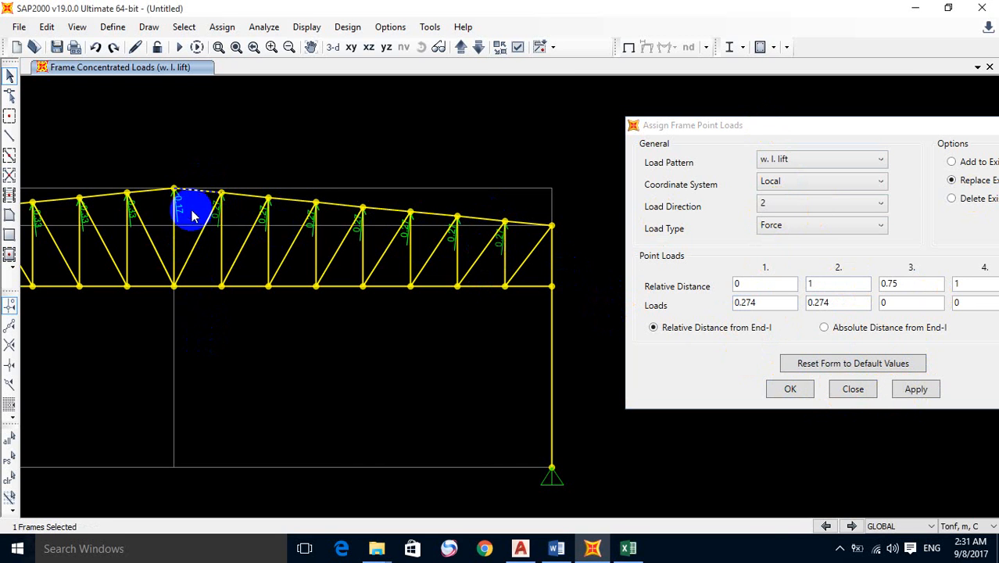
pyautogui.click(781, 303)
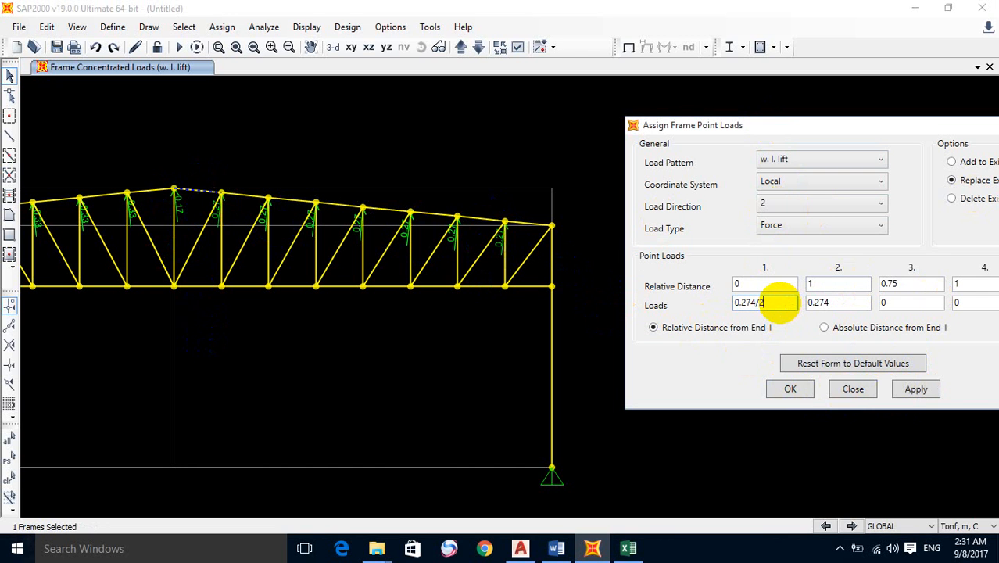
pyautogui.write('/2')
pyautogui.click(916, 389)
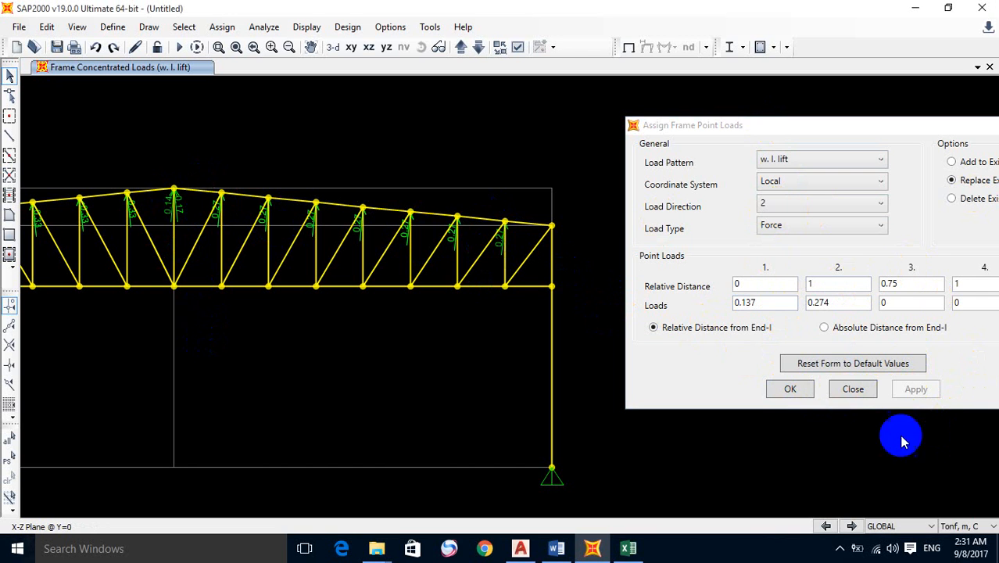
# Step: Assign w. l. lift point loads of 0.274 tonf at distance 0 and 0.274/2 at 1 to the upper chord's right end member and finish
pyautogui.moveTo(767, 302); pyautogui.dragTo(693, 307)
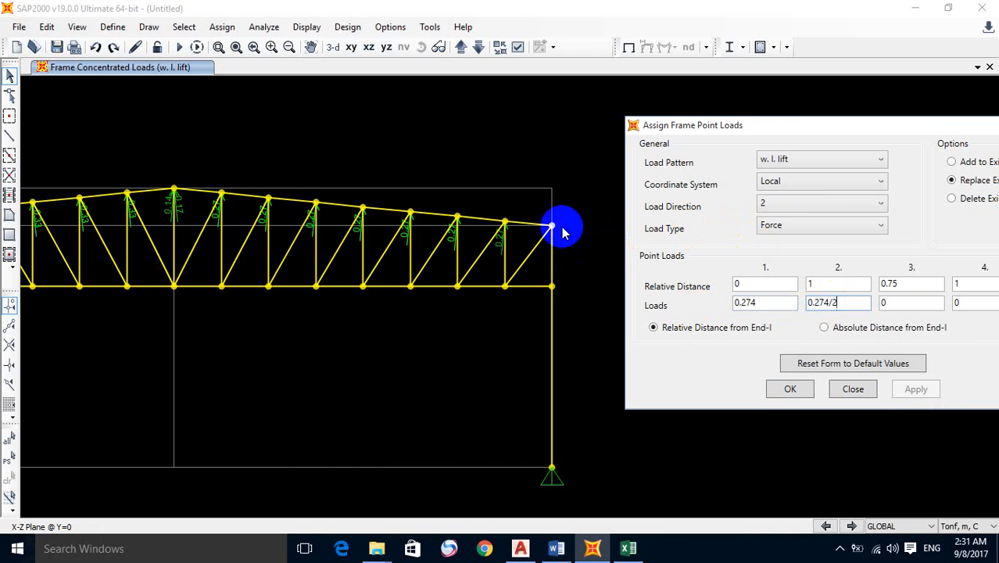
pyautogui.click(528, 225)
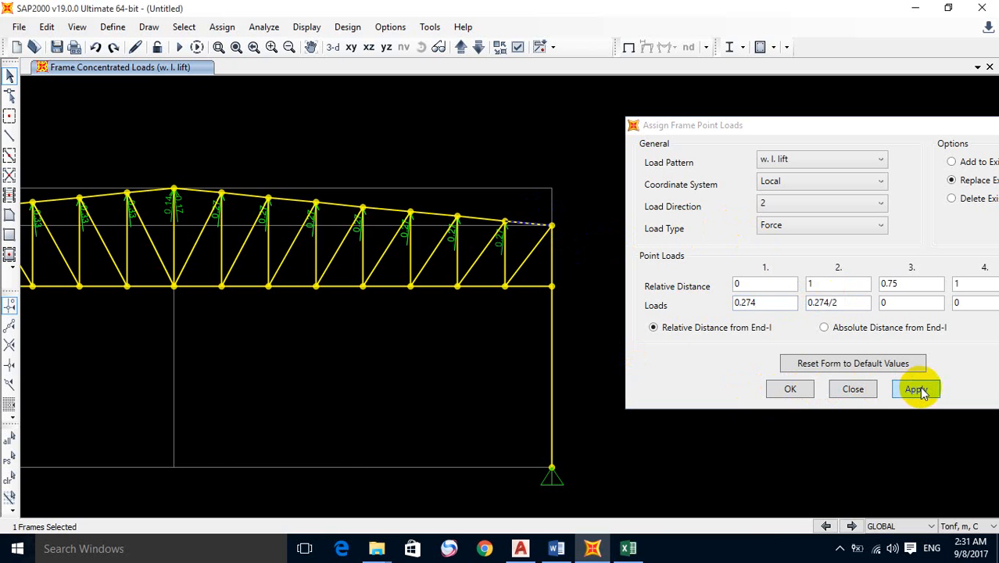
pyautogui.click(917, 390)
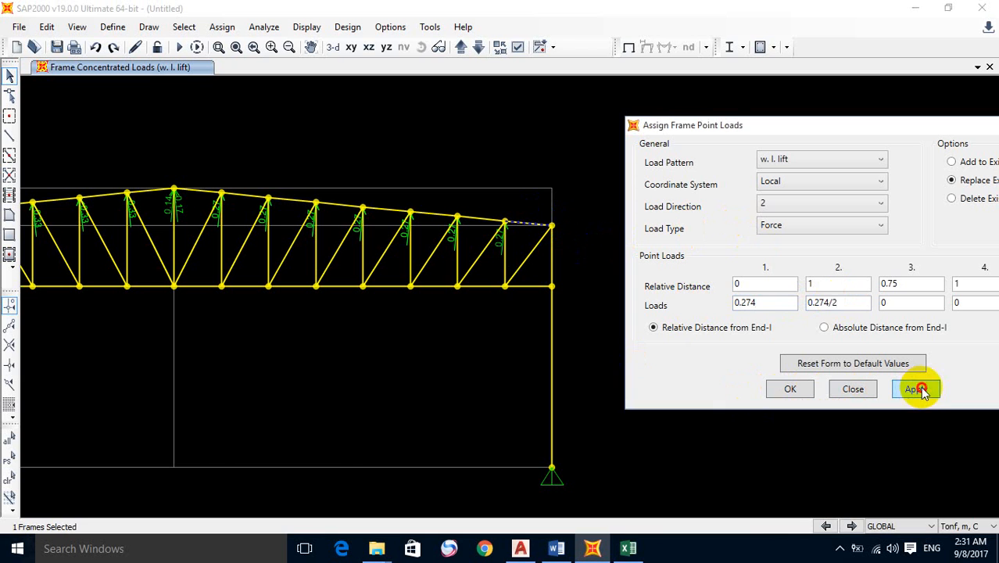
pyautogui.click(793, 395)
# Step: Select the six interior upper-chord members on the truss's left slope with their joints
pyautogui.moveTo(367, 348); pyautogui.dragTo(566, 339, button='middle')
pyautogui.moveTo(394, 315); pyautogui.dragTo(505, 335, button='middle')
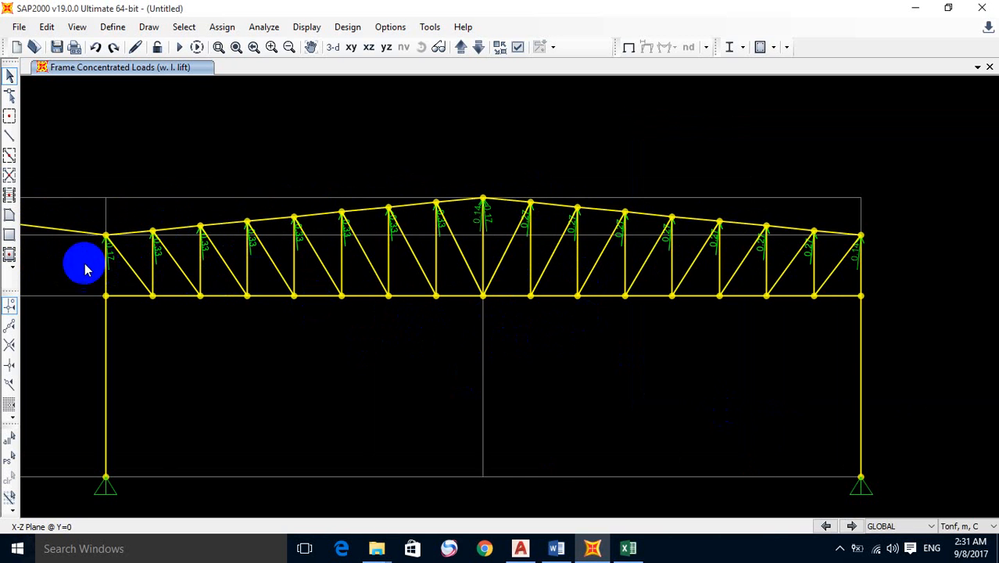
pyautogui.moveTo(75, 266); pyautogui.dragTo(50, 288)
pyautogui.moveTo(134, 260); pyautogui.dragTo(457, 179)
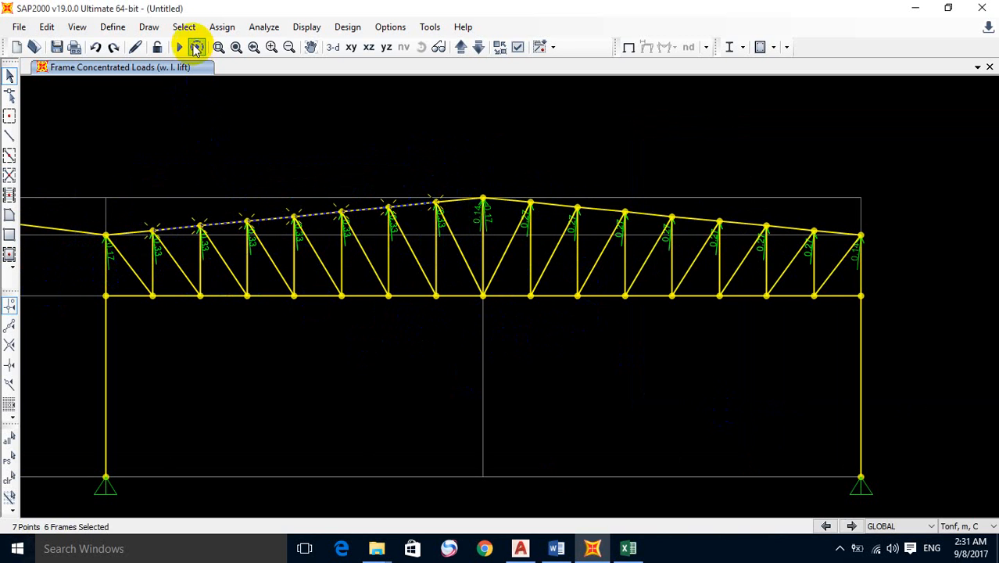
# Step: Start a frame point load assignment for the selected left-slope members with the load pattern set to w. l. right
pyautogui.click(222, 28)
pyautogui.moveTo(264, 68)
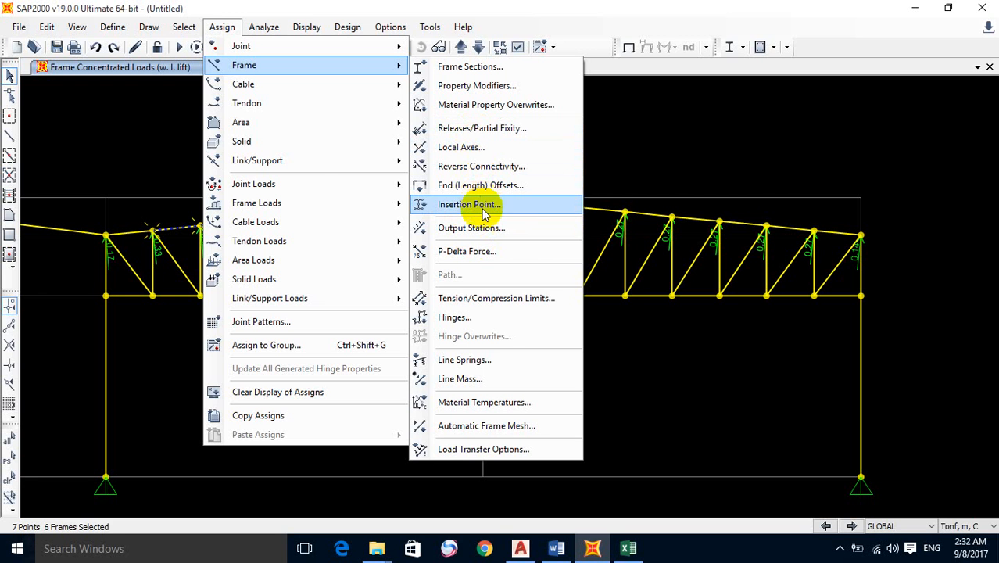
pyautogui.moveTo(310, 203)
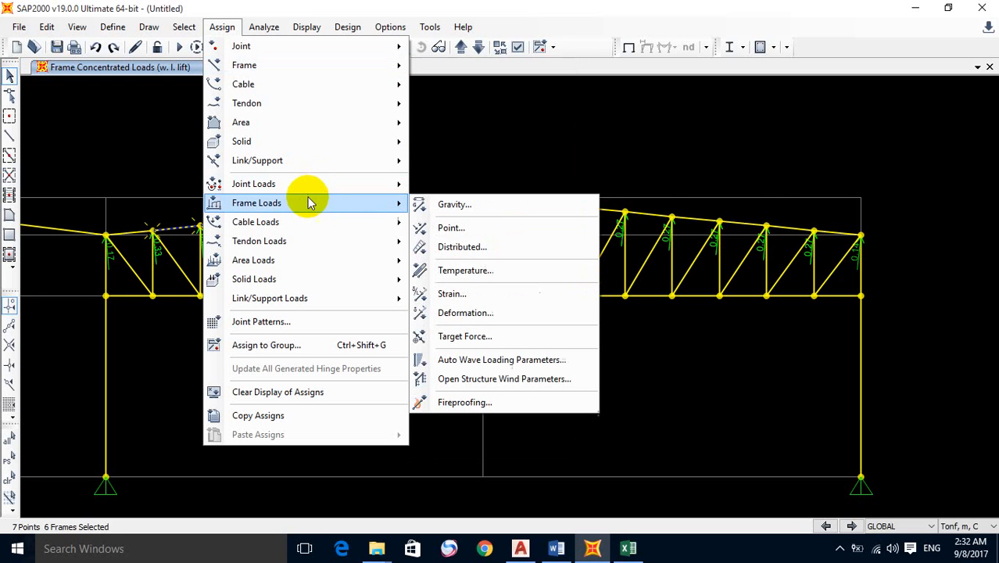
pyautogui.click(479, 227)
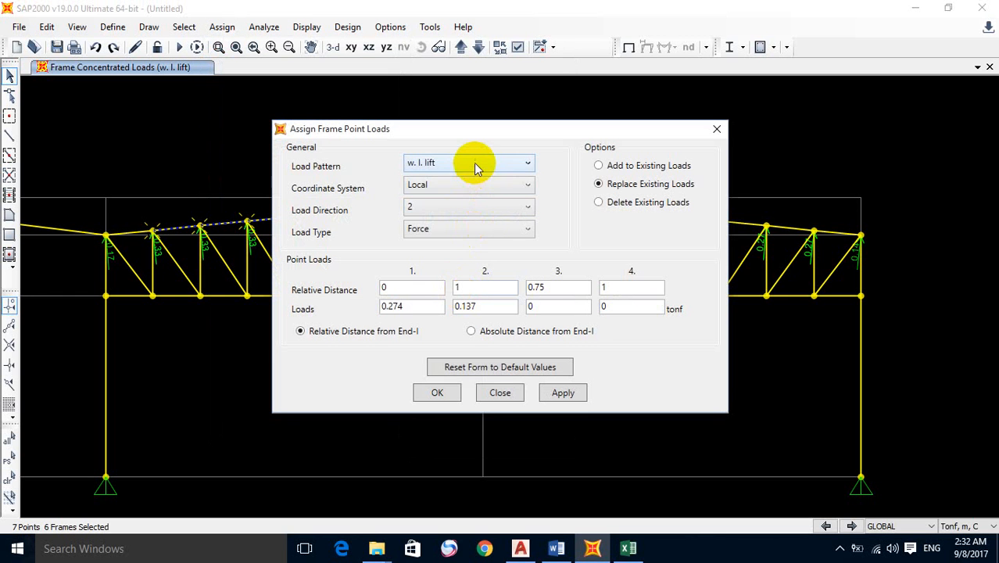
pyautogui.click(474, 163)
pyautogui.click(475, 222)
pyautogui.moveTo(541, 133); pyautogui.dragTo(746, 121)
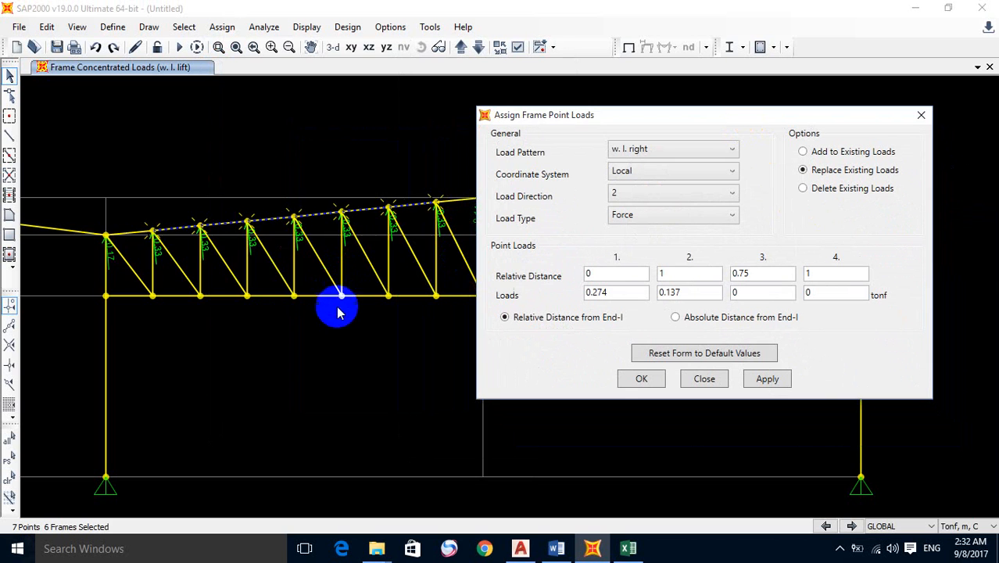
# Step: Assign w. l. right point loads of 0.274 tonf at both ends of the six selected top-chord members on the left slope
pyautogui.click(338, 311)
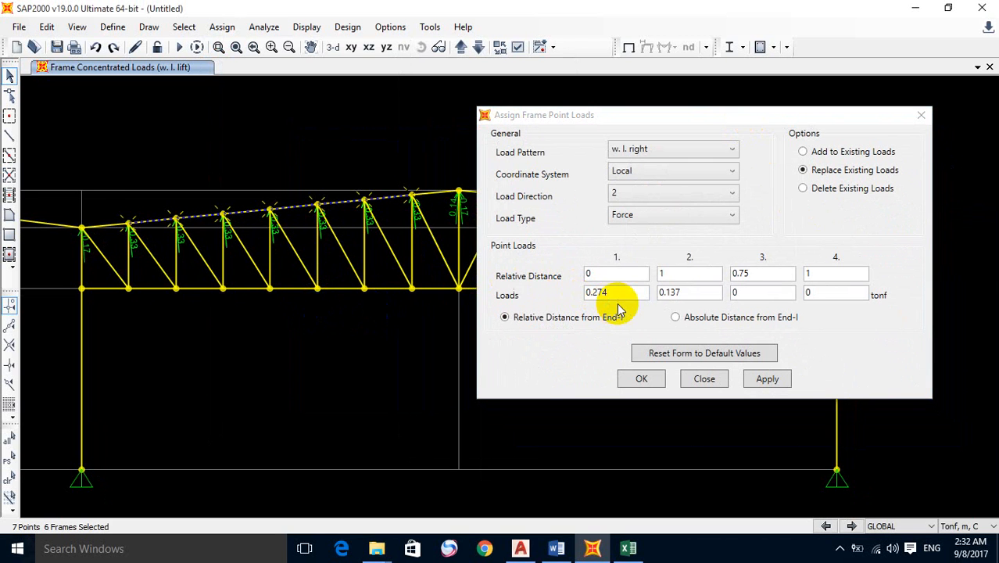
pyautogui.click(629, 549)
pyautogui.scroll(-4, 331, 358)
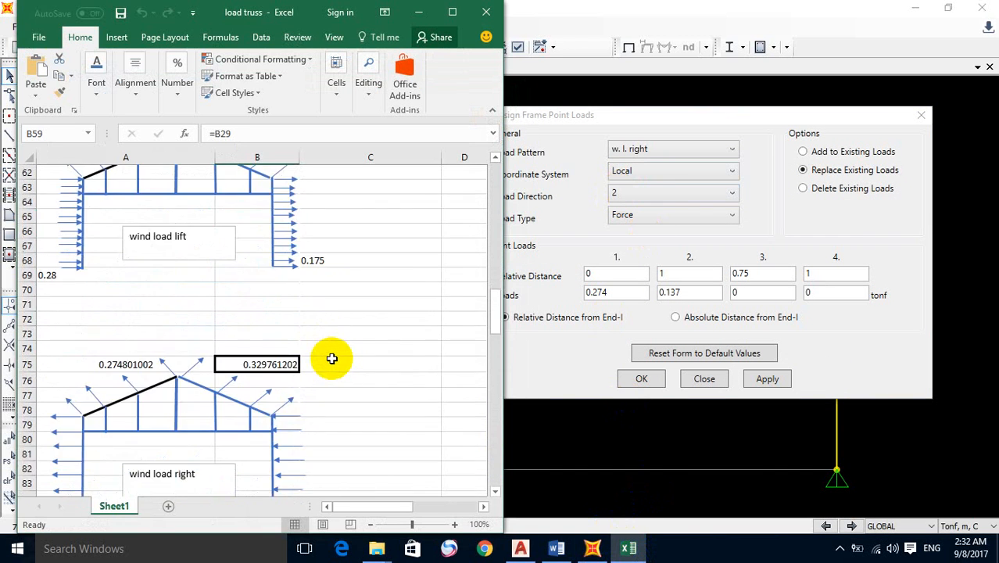
pyautogui.scroll(-1, 332, 358)
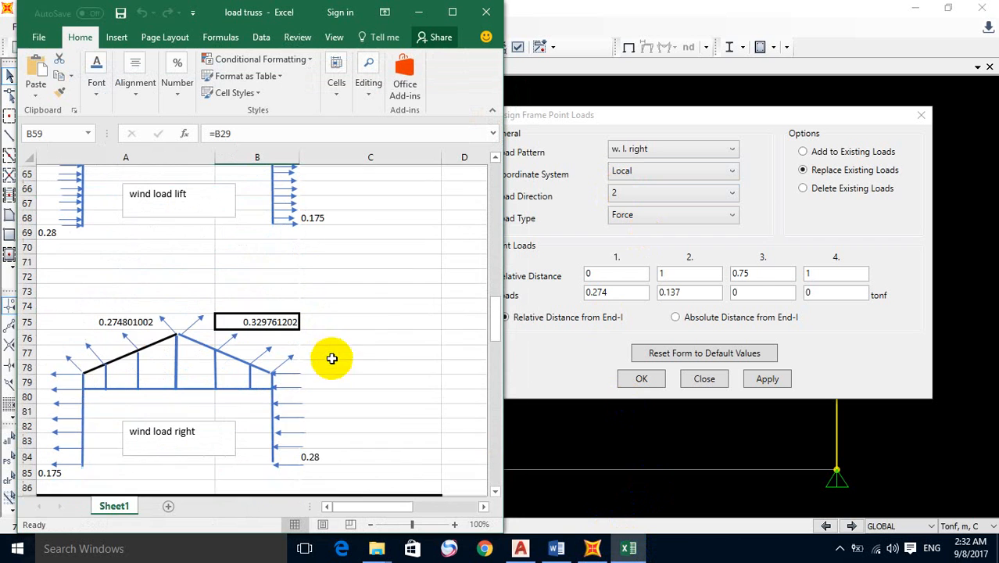
pyautogui.click(420, 14)
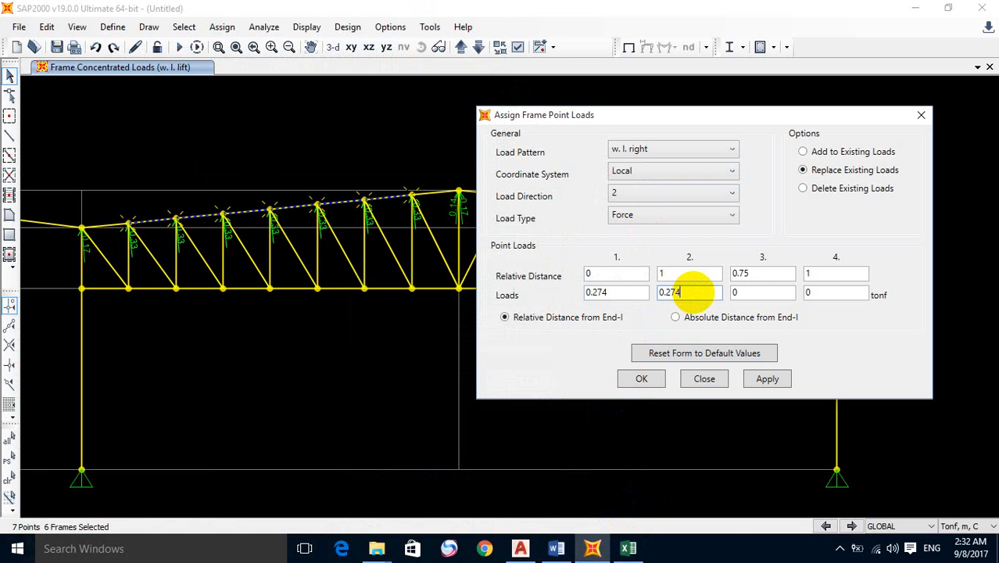
pyautogui.click(766, 381)
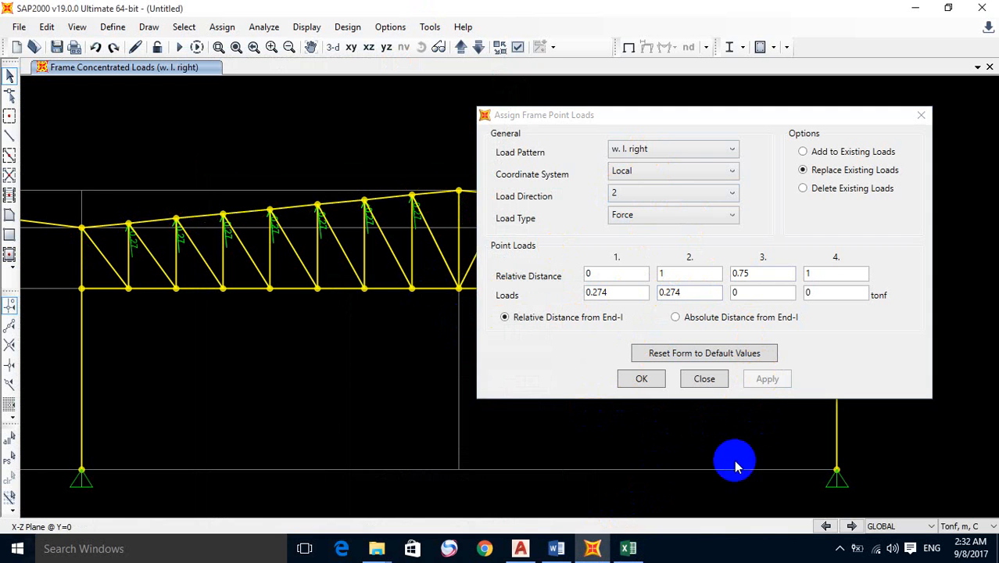
# Step: Assign w. l. right point loads of 0.274 tonf at the start and 0.137 tonf at the end of the left slope's eave member
pyautogui.click(102, 228)
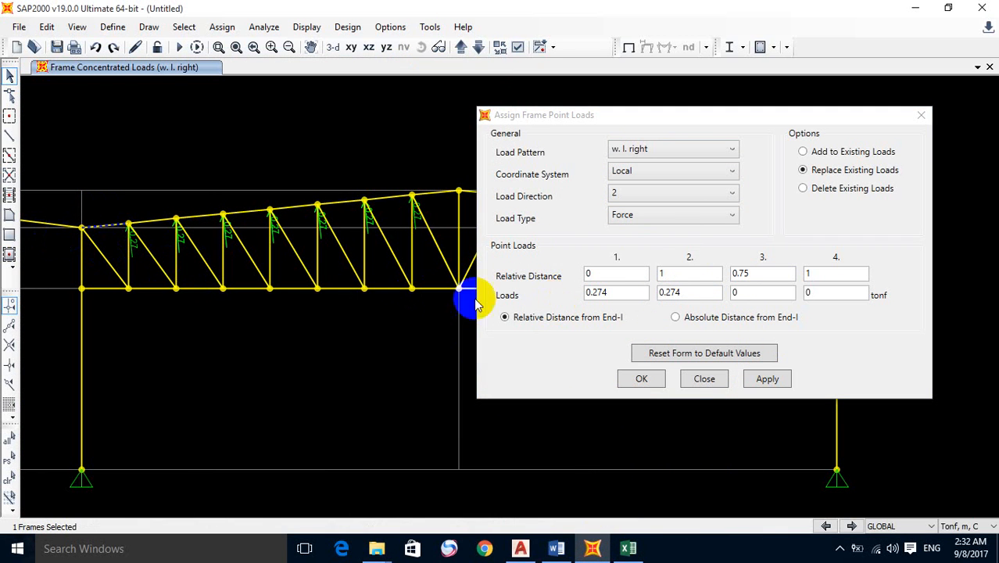
pyautogui.click(689, 294)
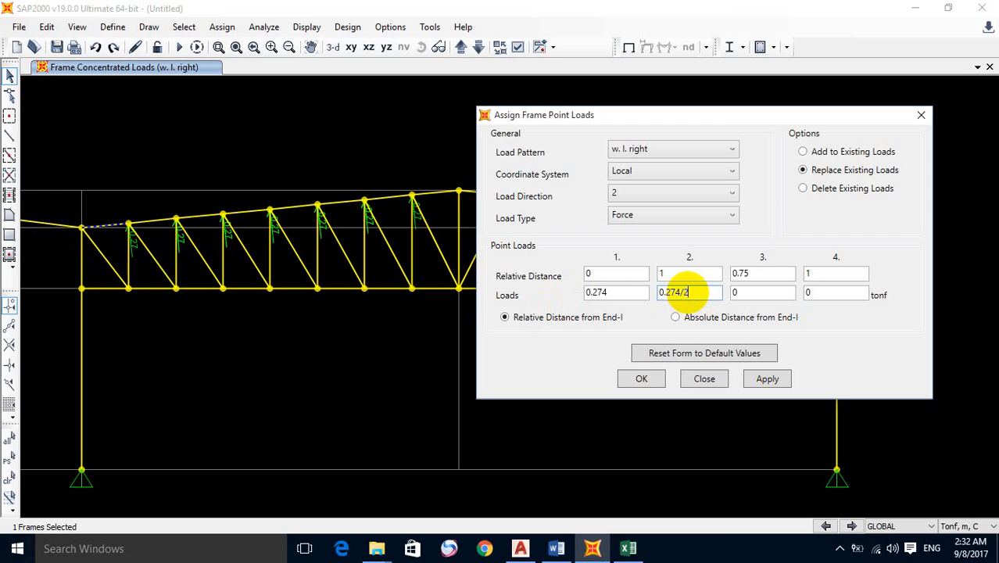
pyautogui.write('/2')
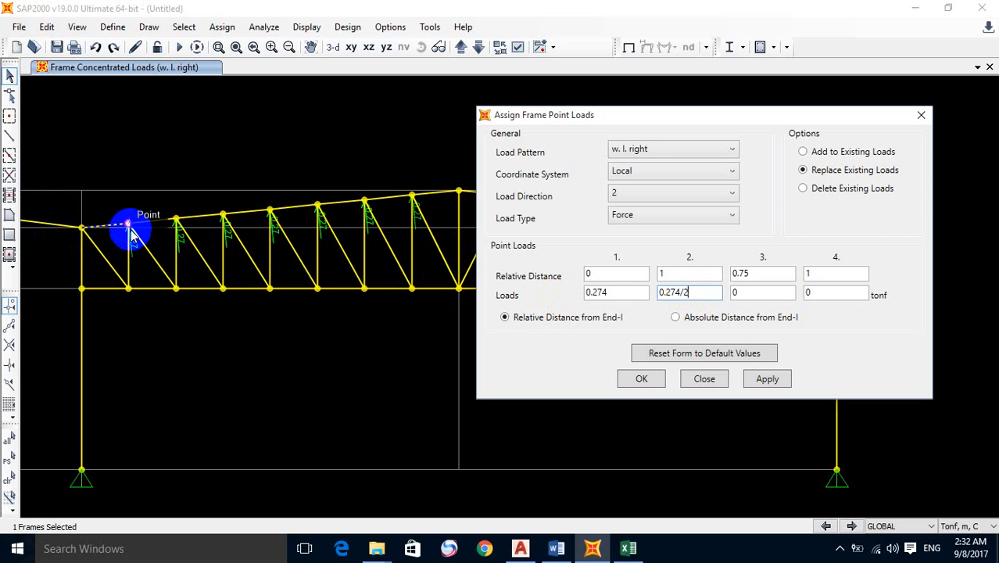
pyautogui.click(769, 379)
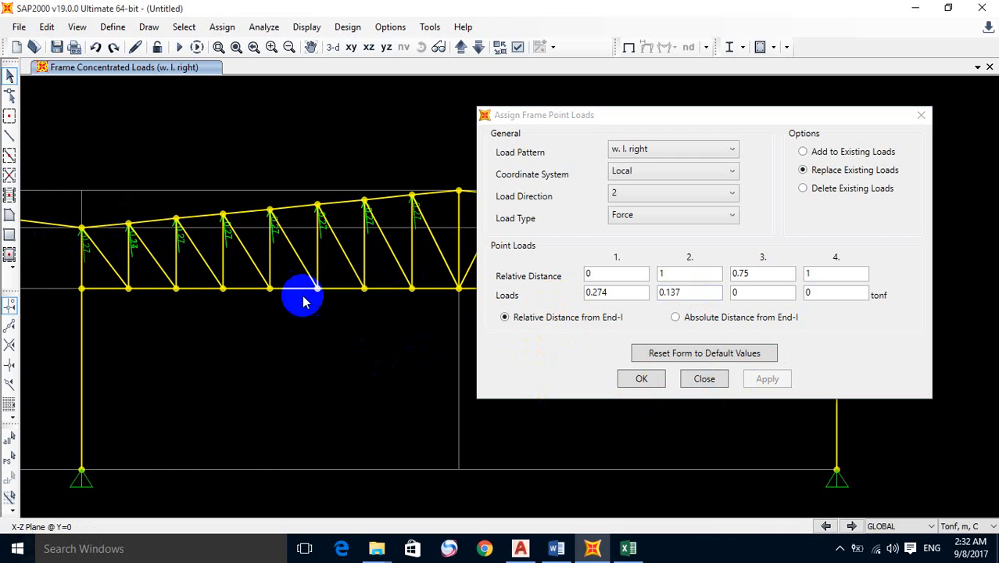
# Step: Replace the left eave member's point loads with 0.137 tonf at relative distance 0 and 0.274 tonf at relative distance 1
pyautogui.click(112, 224)
pyautogui.click(627, 293)
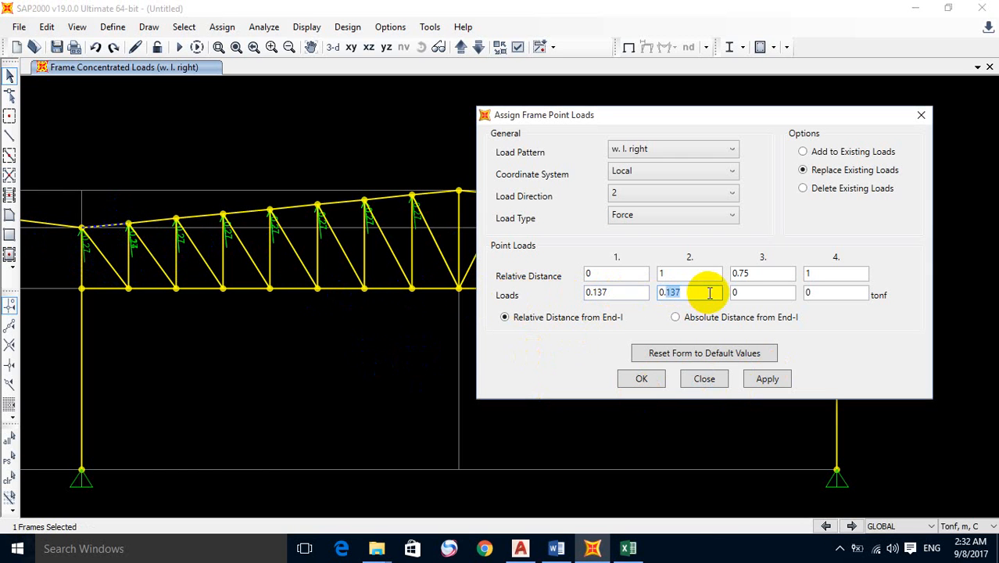
pyautogui.moveTo(709, 293); pyautogui.dragTo(616, 295)
pyautogui.moveTo(680, 291); pyautogui.dragTo(637, 294)
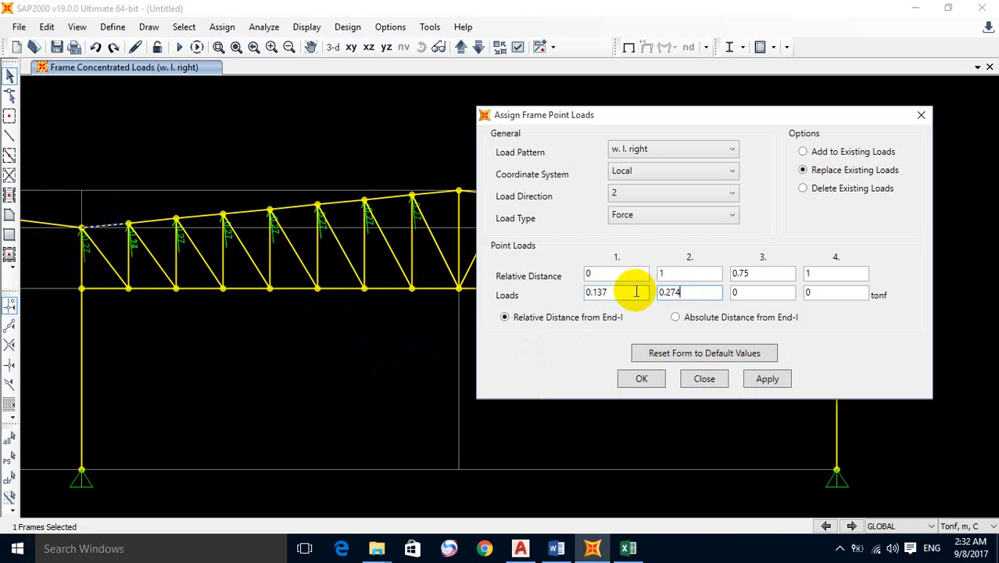
pyautogui.click(760, 378)
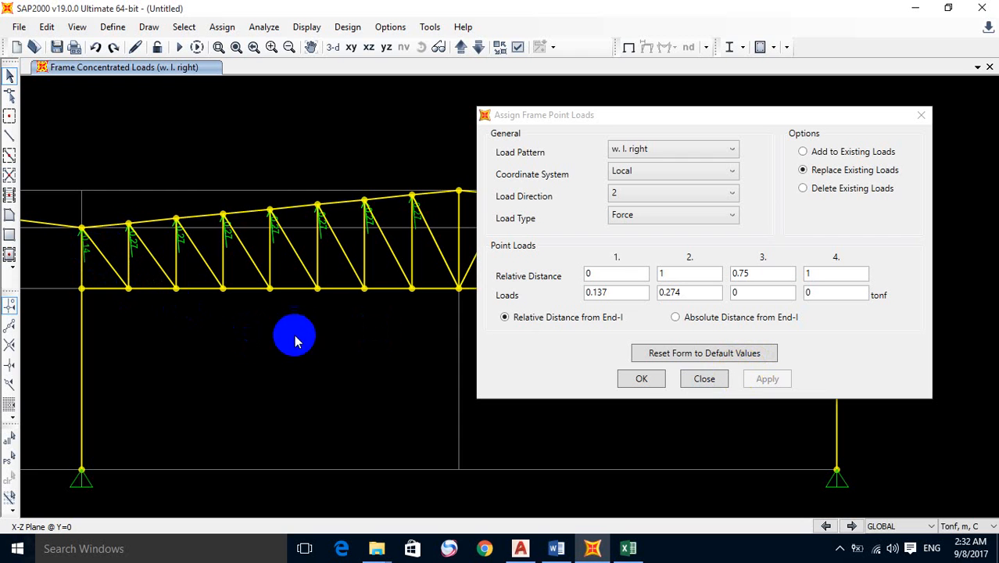
# Step: Assign point loads of 0.274 tonf at the start and 0.137 tonf at the end of the top-chord member just left of the ridge
pyautogui.moveTo(293, 334); pyautogui.dragTo(268, 321, button='middle')
pyautogui.click(331, 196)
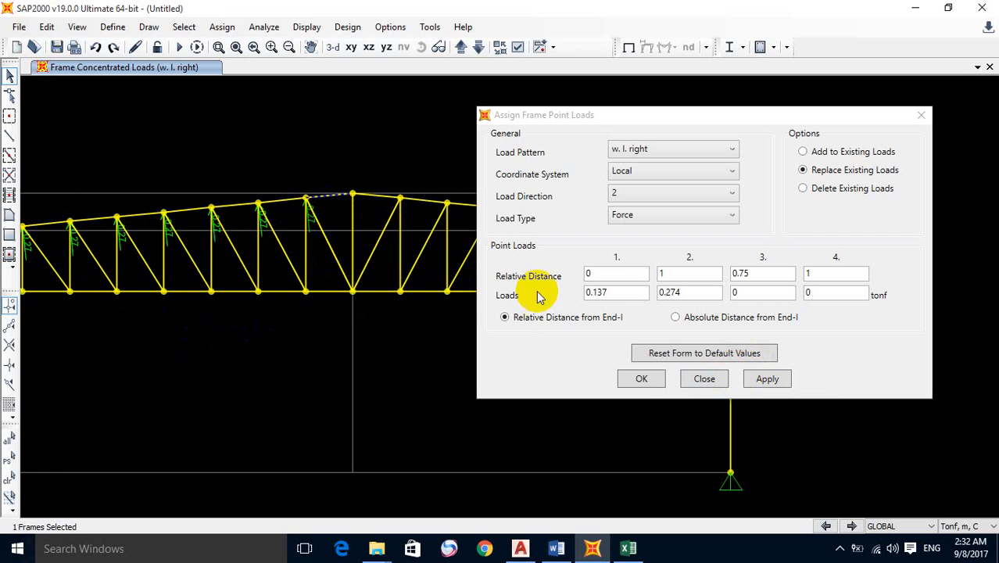
pyautogui.moveTo(609, 291); pyautogui.dragTo(541, 297)
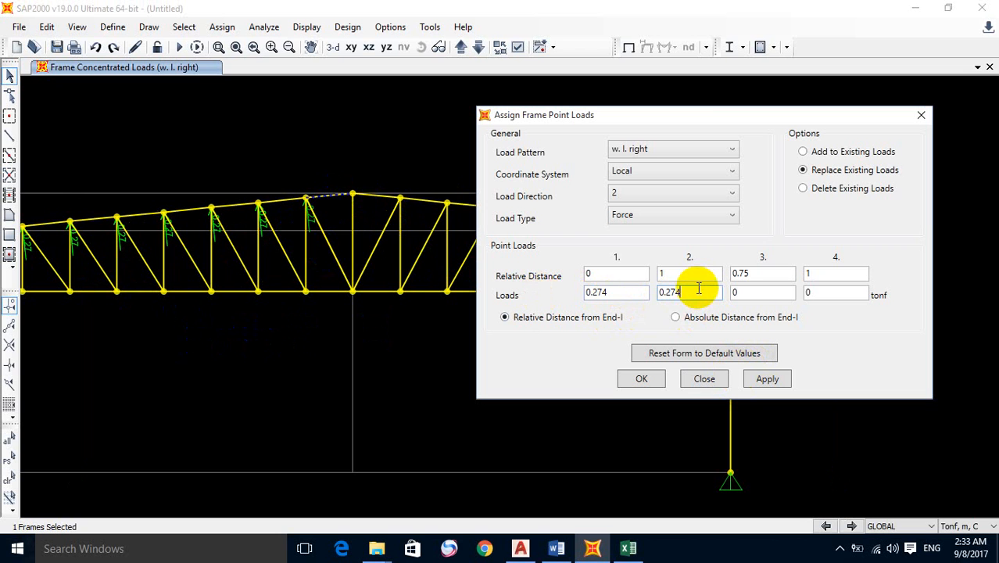
pyautogui.click(617, 292)
pyautogui.click(758, 380)
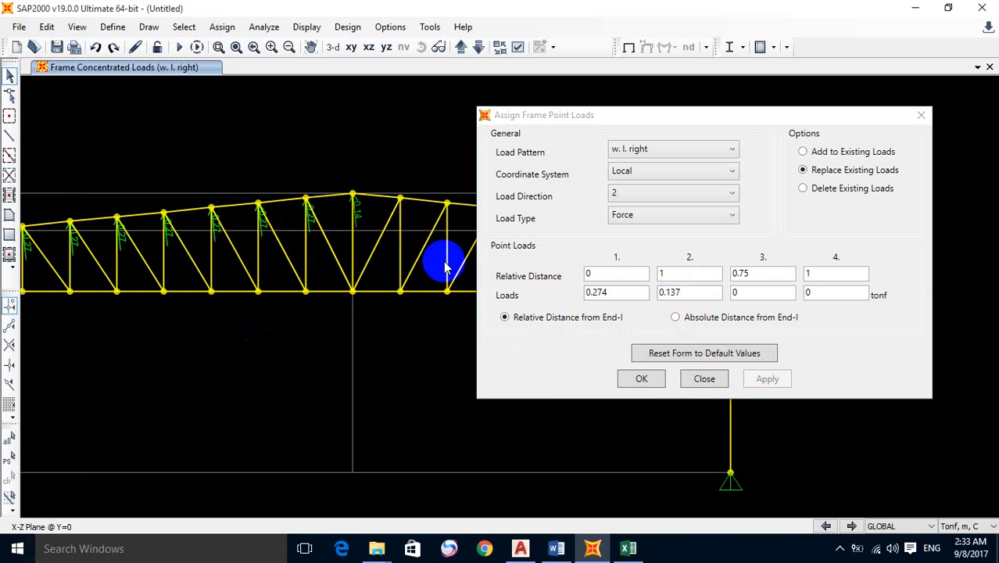
# Step: Consult the wind load right diagram in Excel and assign 0.33 tonf point loads at both ends of the right slope's six intermediate top-chord members
pyautogui.moveTo(371, 308); pyautogui.dragTo(287, 276, button='middle')
pyautogui.moveTo(665, 117); pyautogui.dragTo(779, 130)
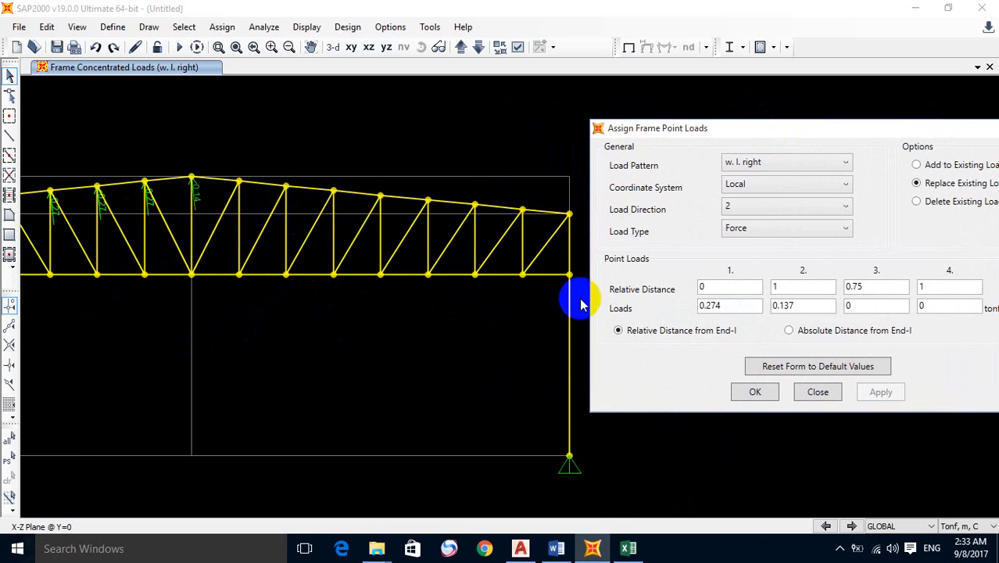
pyautogui.click(629, 548)
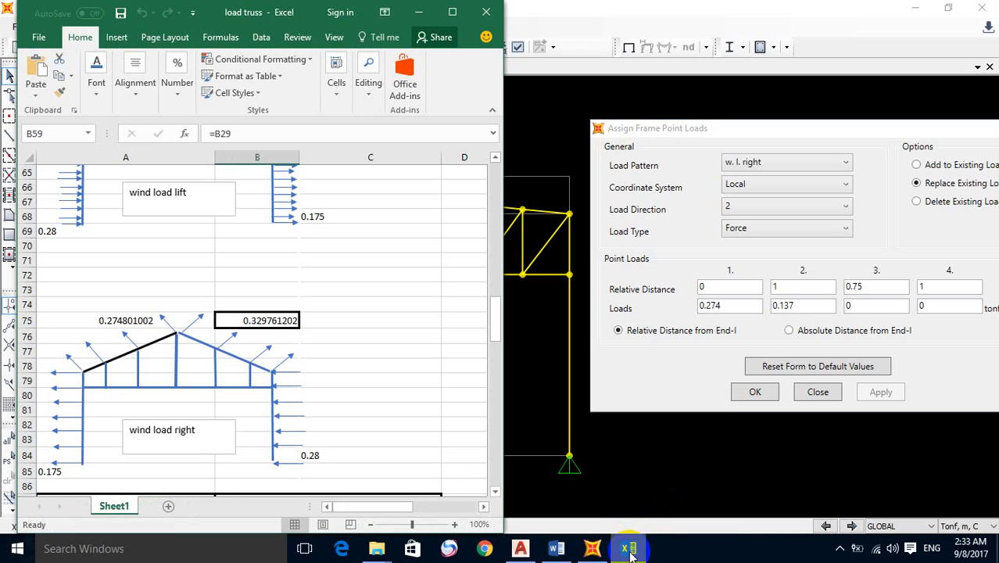
pyautogui.click(418, 11)
pyautogui.moveTo(265, 200); pyautogui.dragTo(436, 170)
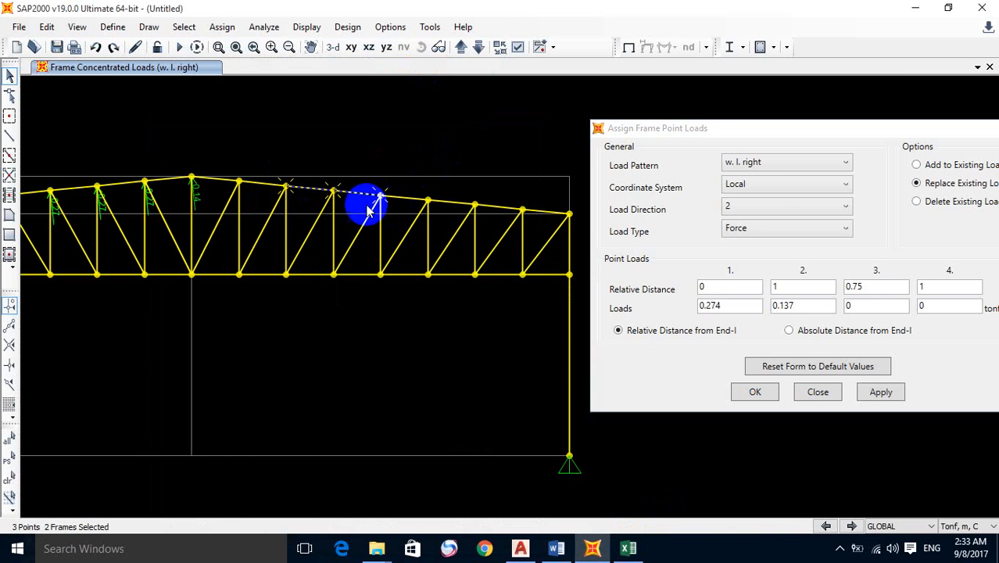
pyautogui.moveTo(357, 206); pyautogui.dragTo(483, 175)
pyautogui.moveTo(437, 214); pyautogui.dragTo(528, 180)
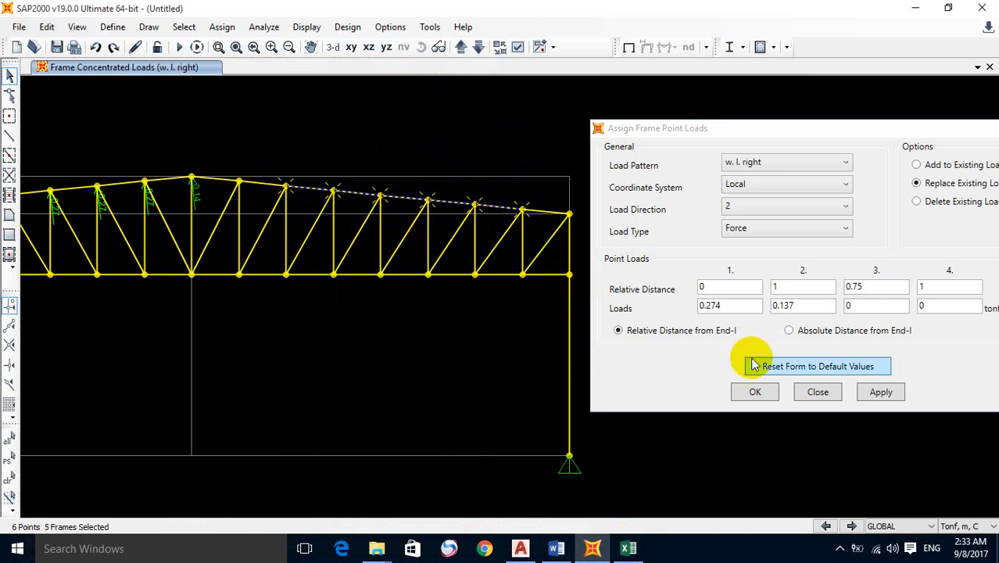
pyautogui.moveTo(732, 306); pyautogui.dragTo(660, 306)
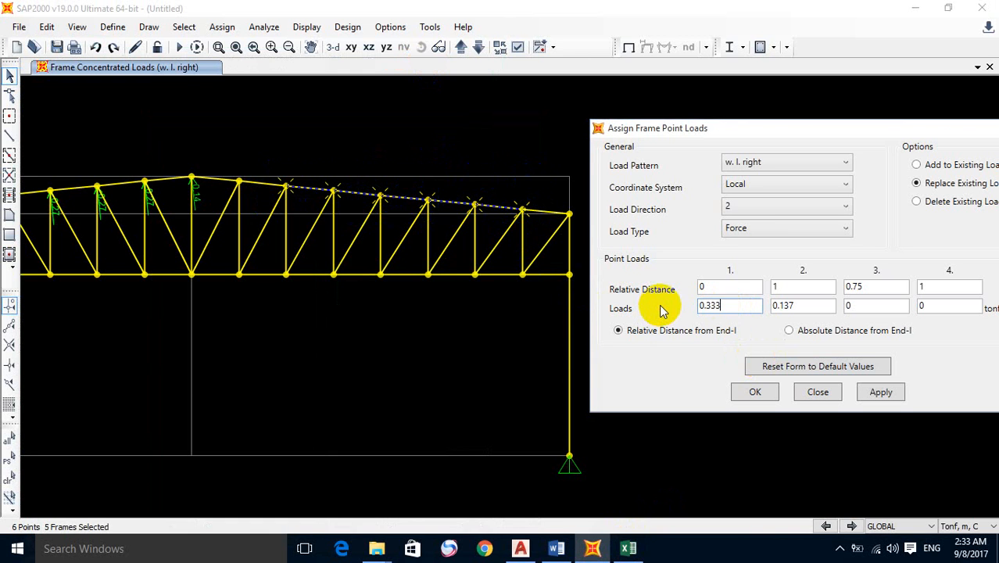
pyautogui.moveTo(794, 305); pyautogui.dragTo(730, 307)
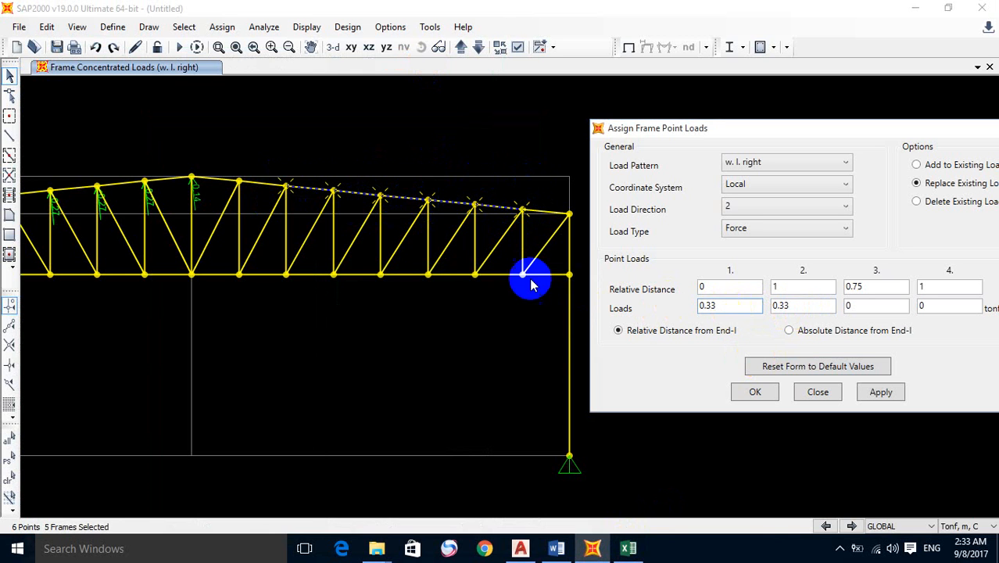
pyautogui.click(266, 183)
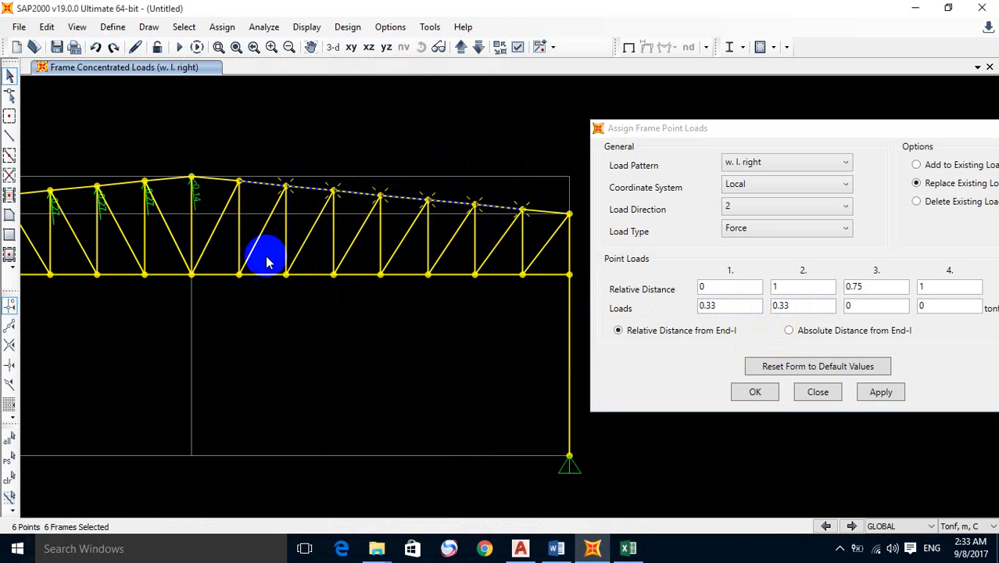
pyautogui.click(881, 392)
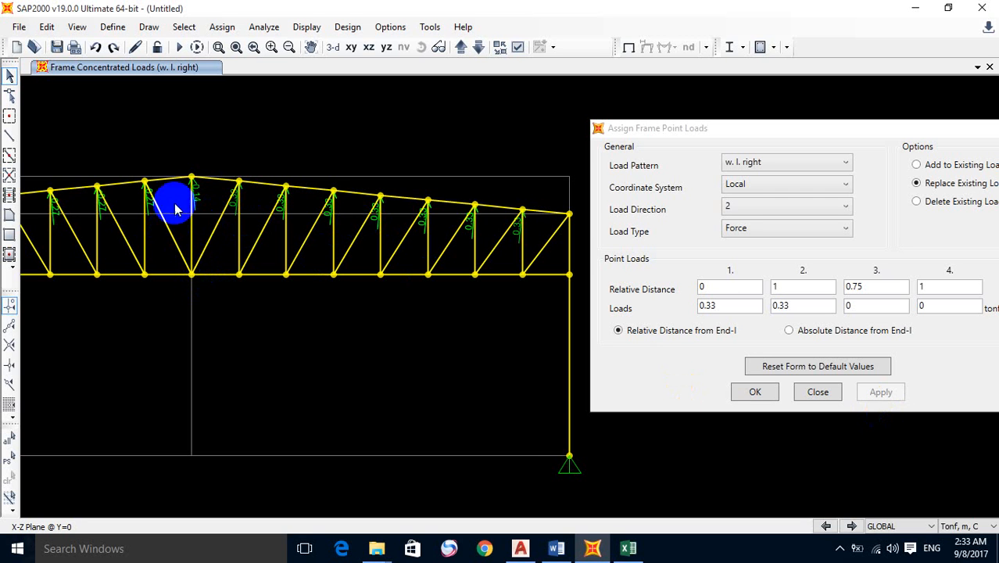
# Step: Assign point loads of 0.165 tonf at the start and 0.33 tonf at the end of the top-chord member just right of the ridge
pyautogui.click(220, 180)
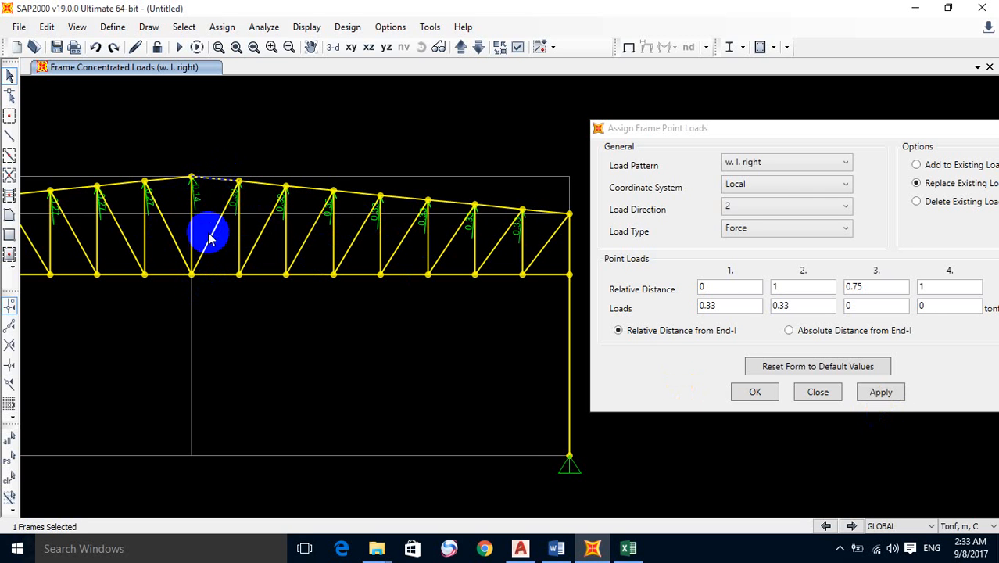
pyautogui.click(734, 305)
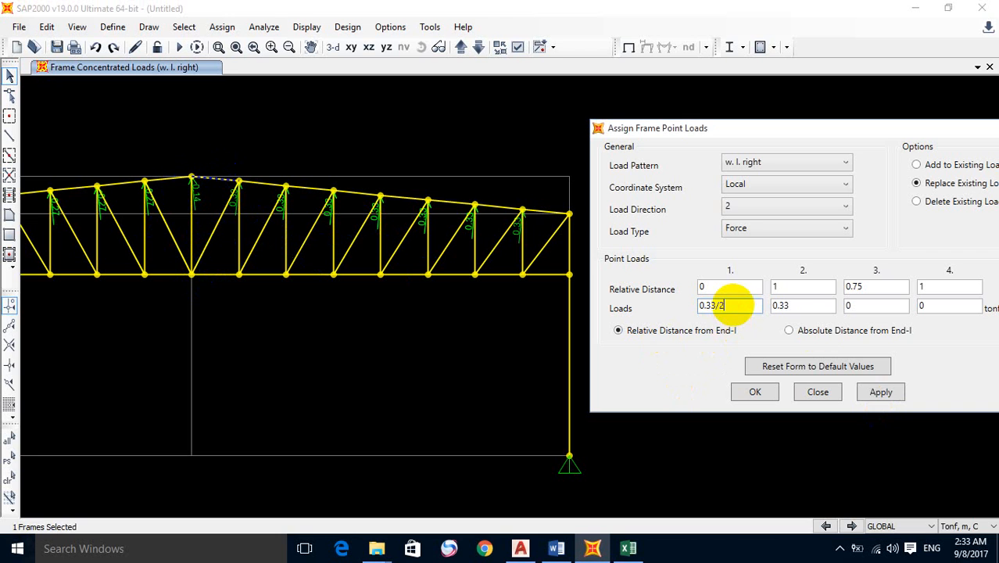
pyautogui.click(881, 392)
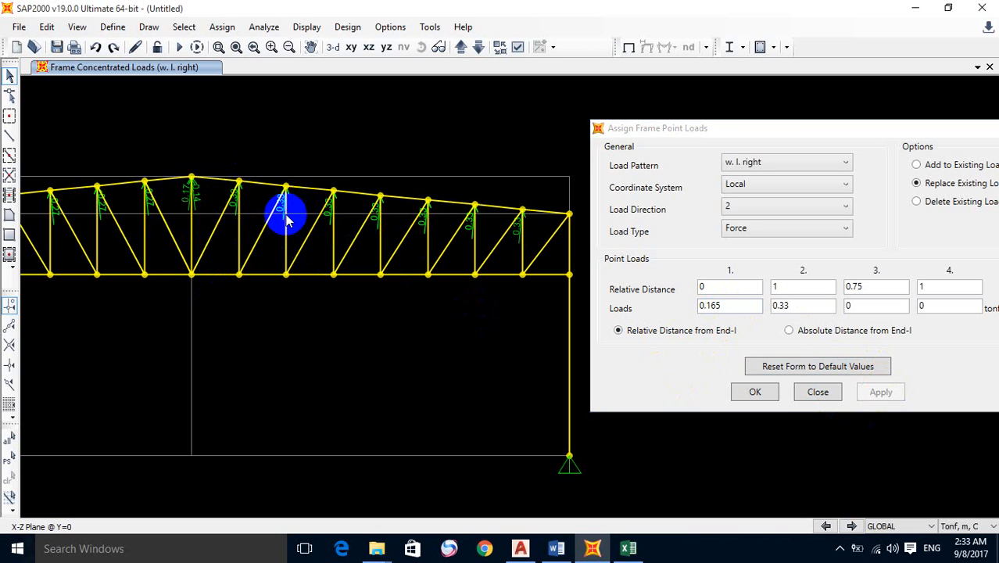
# Step: Assign point loads of 0.33 tonf at the start and 0.165 tonf at the end of the right eave member, and finish the load assignment
pyautogui.click(549, 218)
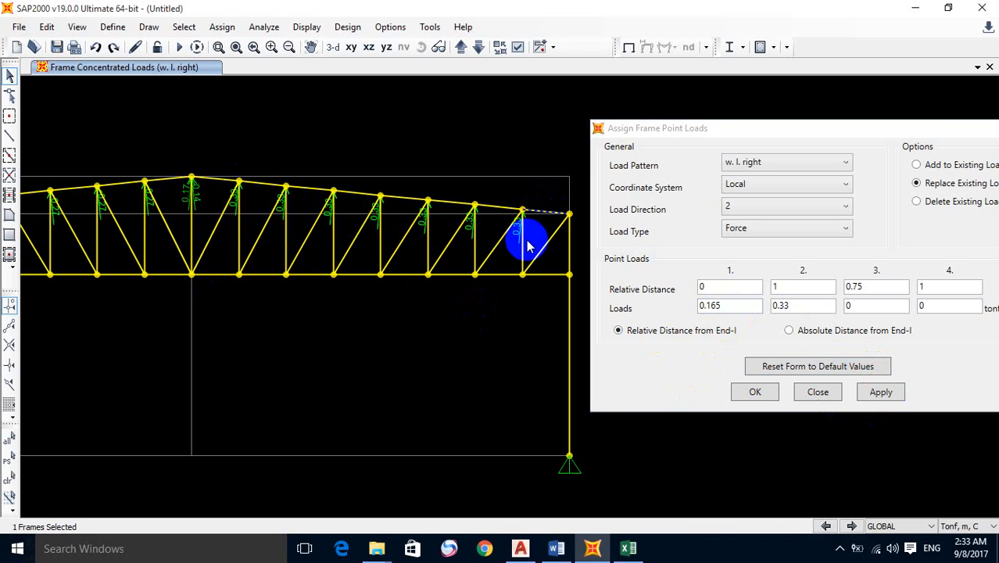
pyautogui.click(731, 307)
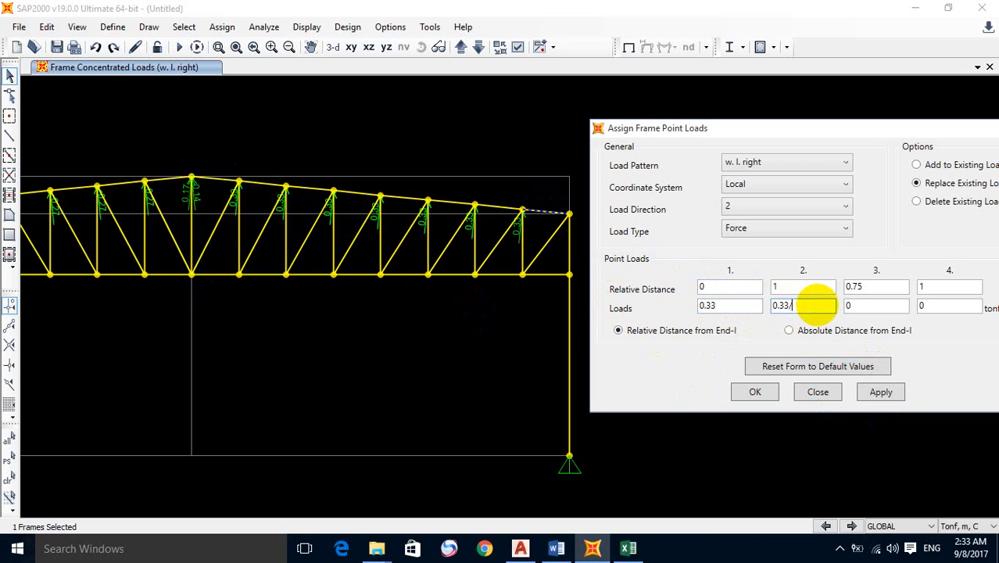
pyautogui.click(882, 393)
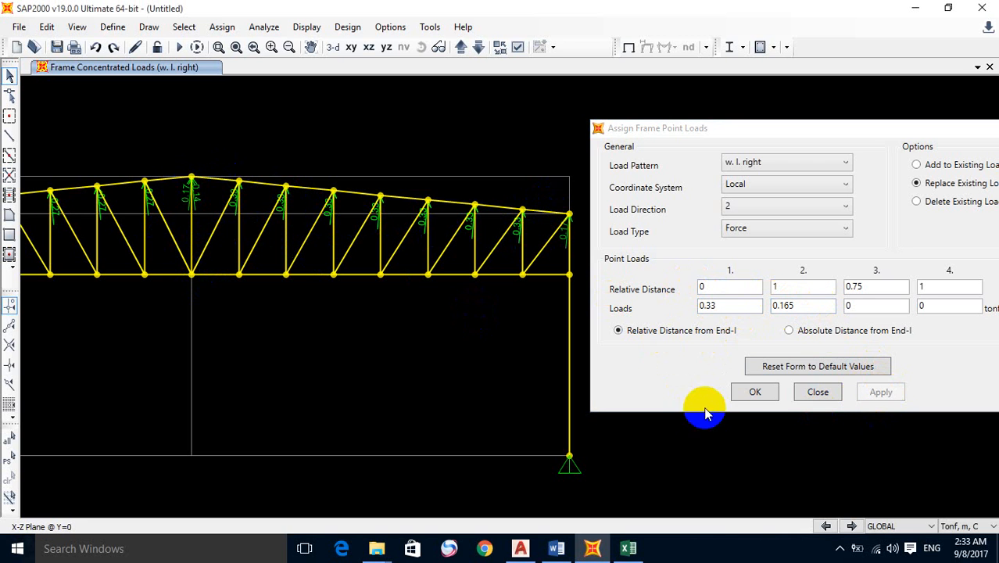
pyautogui.click(753, 392)
pyautogui.moveTo(479, 346); pyautogui.dragTo(622, 322, button='middle')
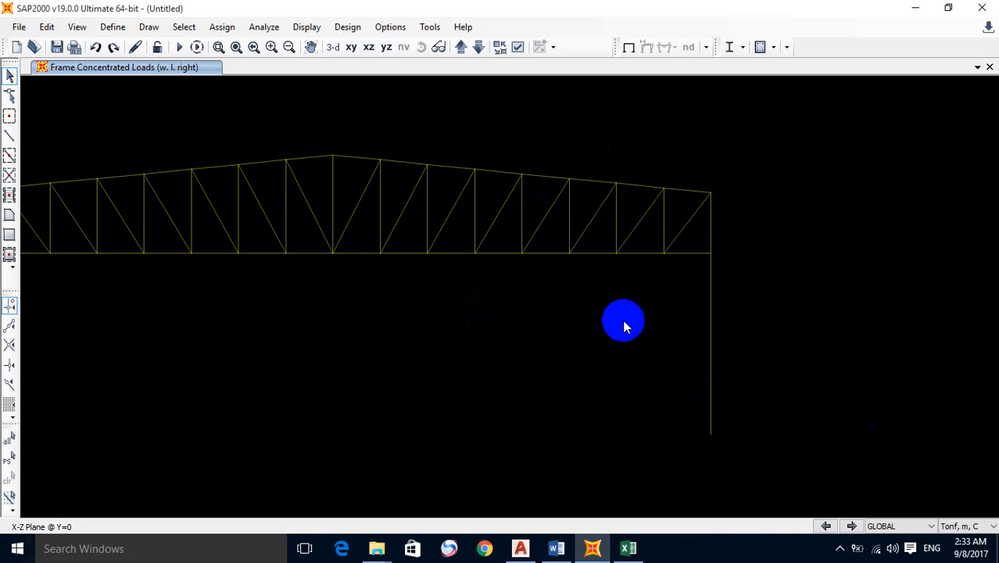
pyautogui.click(388, 31)
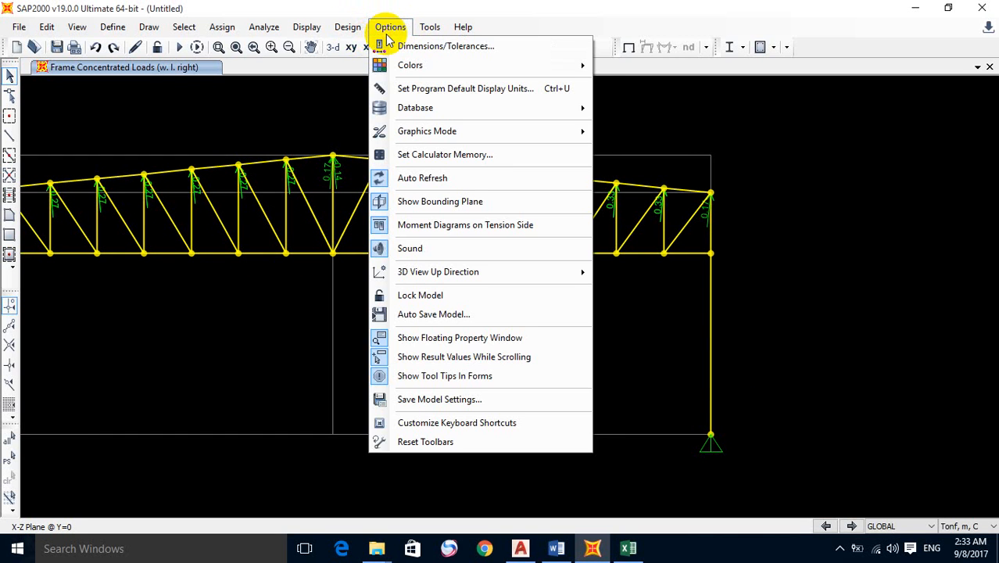
pyautogui.click(388, 34)
pyautogui.click(392, 29)
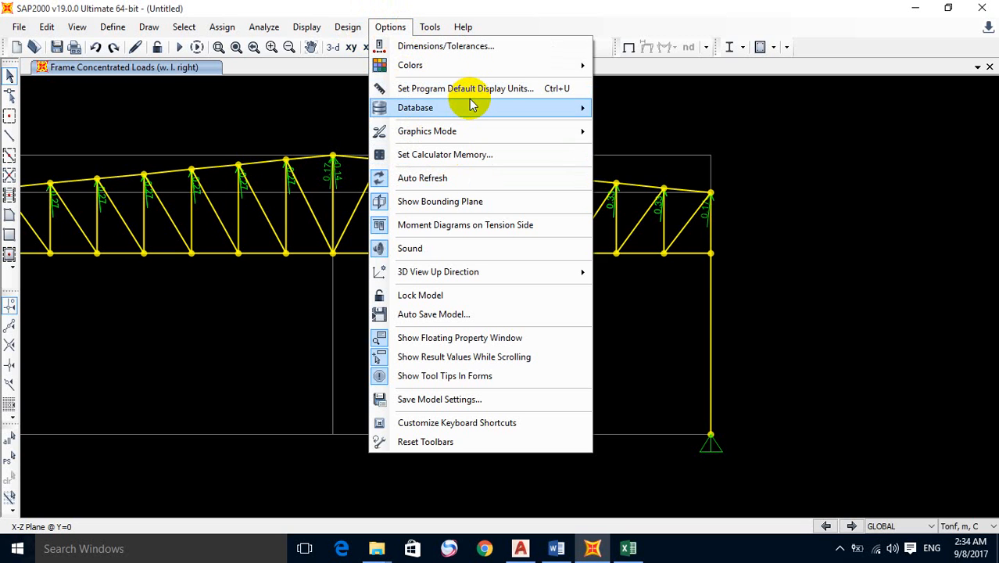
pyautogui.moveTo(471, 105)
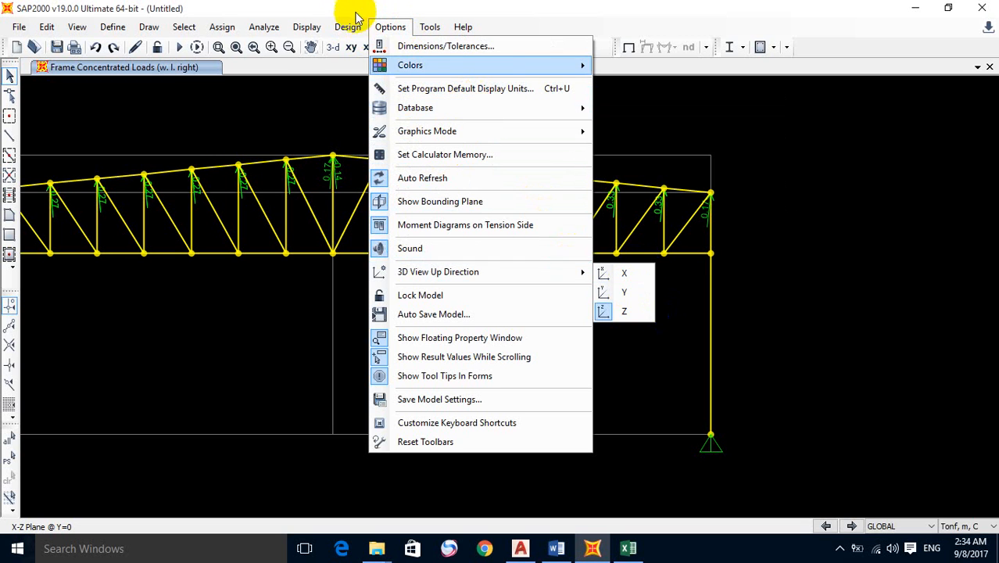
pyautogui.moveTo(325, 30)
pyautogui.click(613, 313)
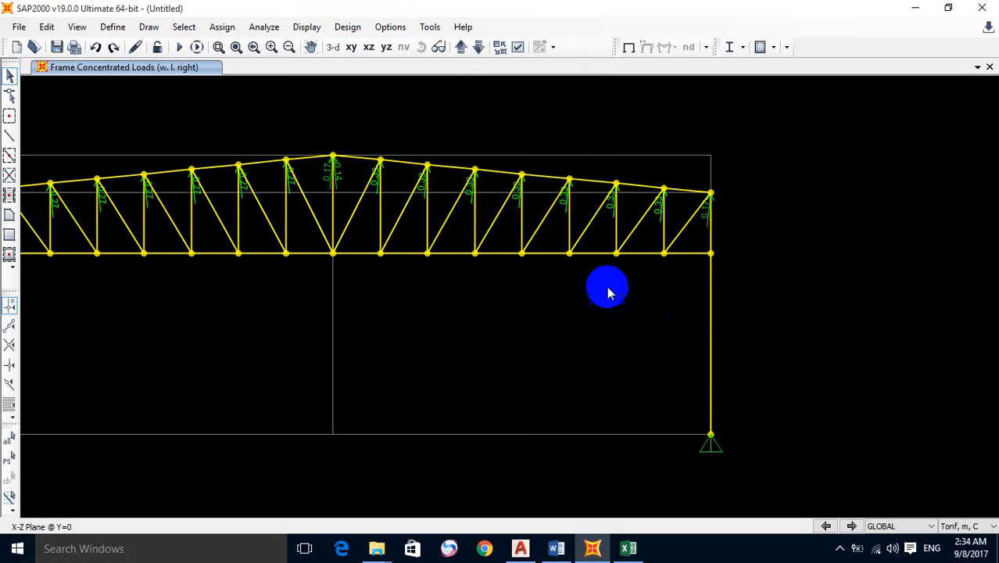
# Step: Inspect the loads assigned to the fifth top-chord joint right of the ridge
pyautogui.rightClick(573, 181)
pyautogui.click(426, 114)
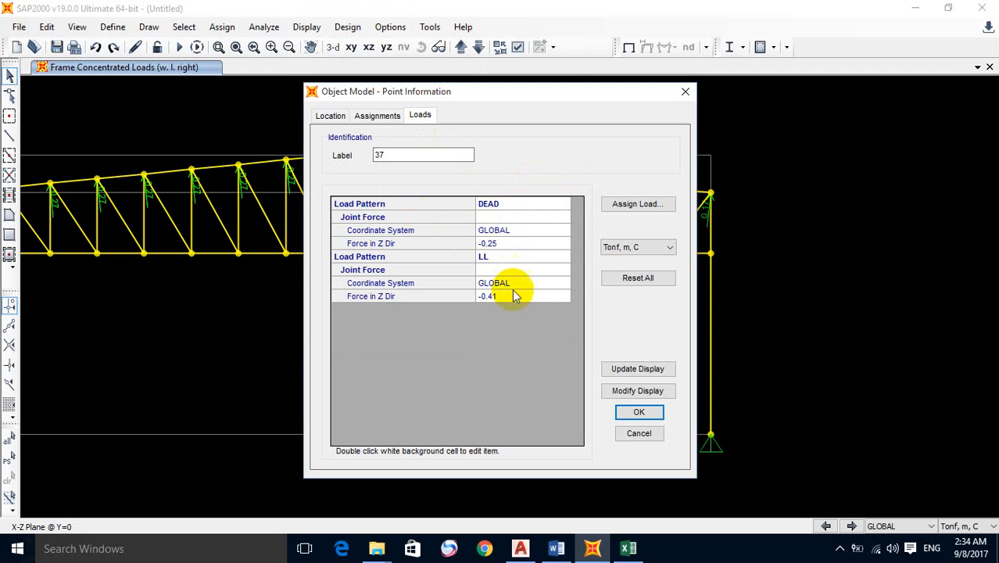
pyautogui.click(639, 413)
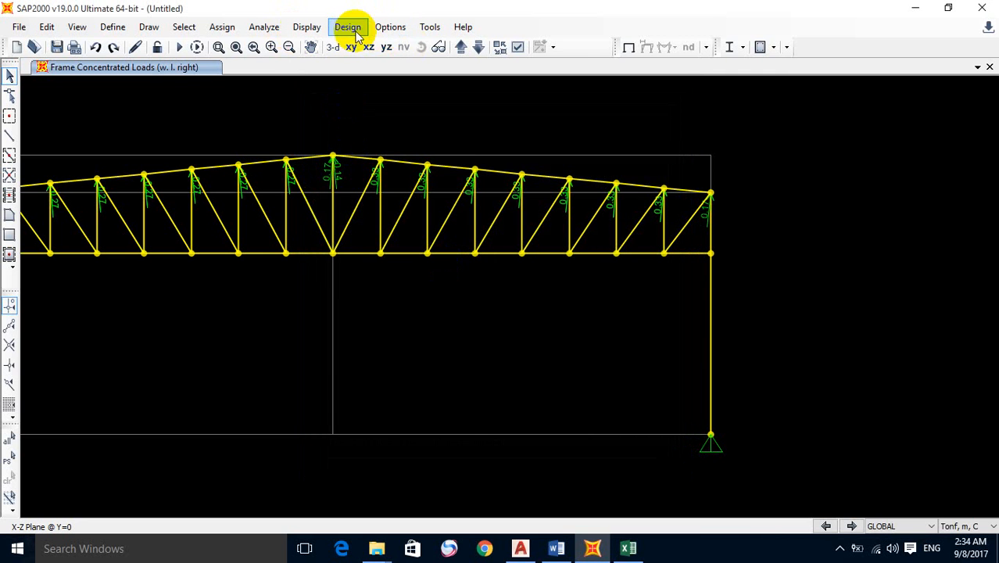
# Step: Display the frame span loads of the w. l. lift pattern and examine them around the ridge
pyautogui.click(307, 26)
pyautogui.moveTo(379, 105)
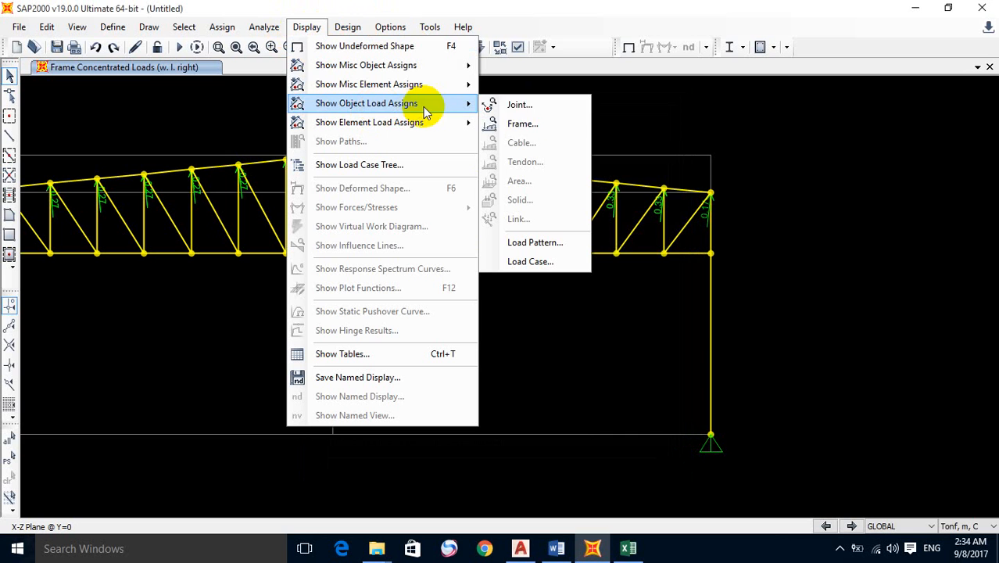
pyautogui.click(534, 125)
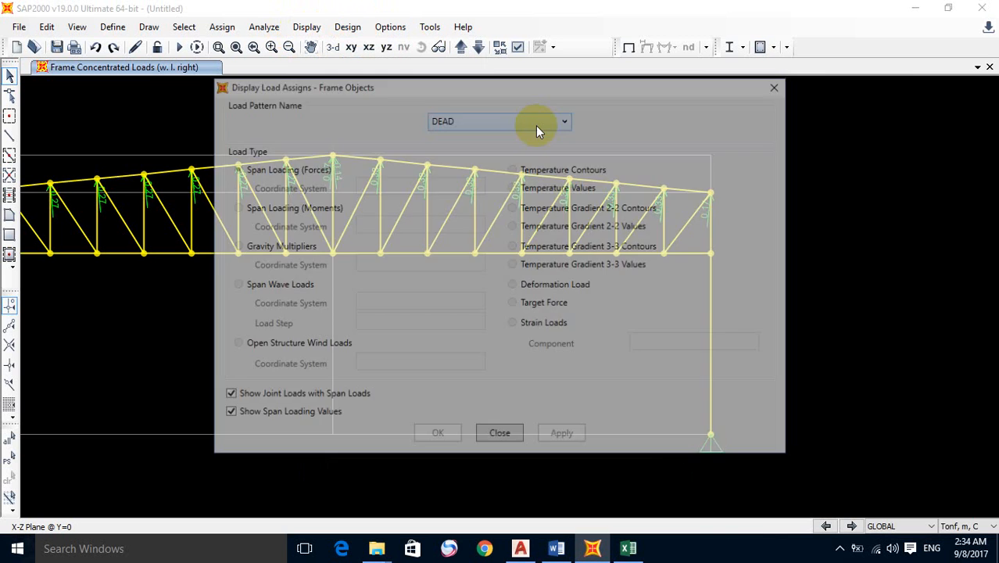
pyautogui.click(534, 120)
pyautogui.click(508, 167)
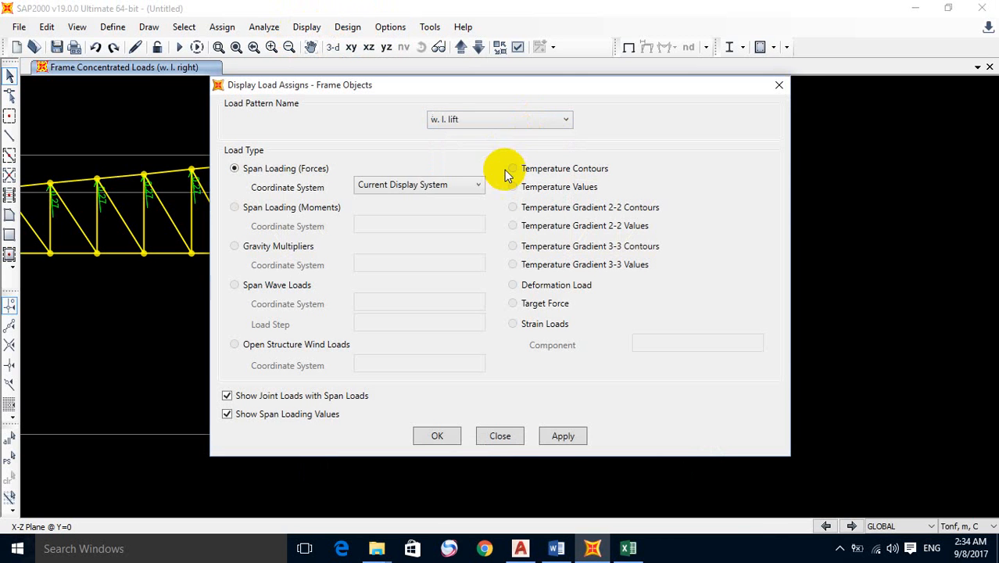
pyautogui.moveTo(548, 88); pyautogui.dragTo(785, 79)
pyautogui.click(800, 427)
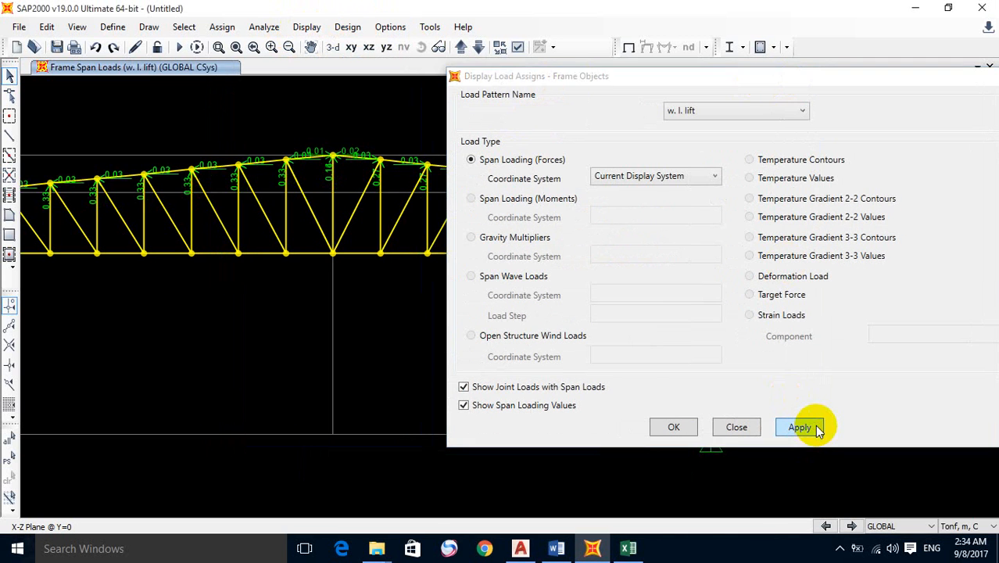
pyautogui.click(306, 162)
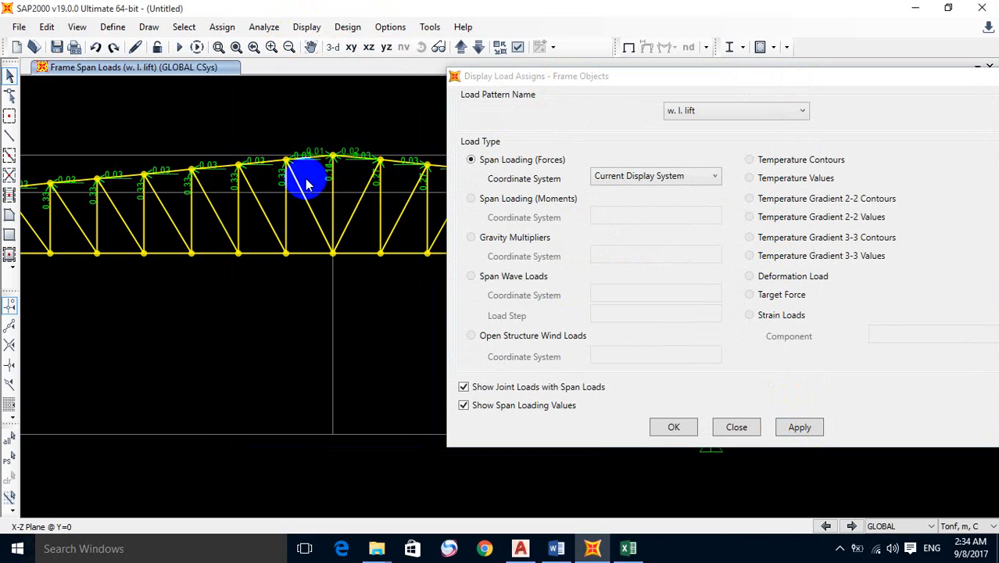
pyautogui.scroll(3, 305, 179)
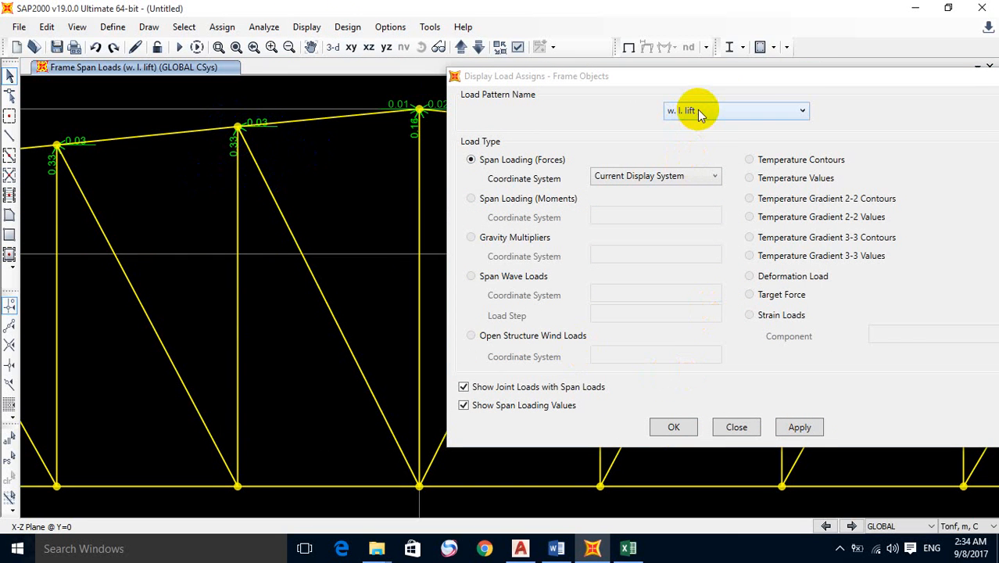
# Step: Display the frame span loads of the w. l. right pattern, then return to the undeformed shape
pyautogui.click(723, 116)
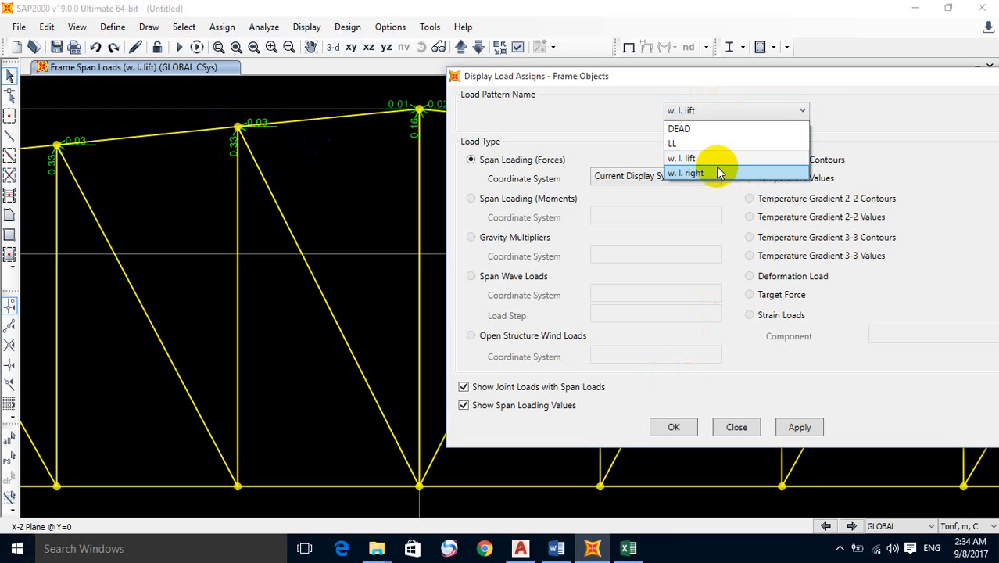
pyautogui.click(720, 173)
pyautogui.click(797, 427)
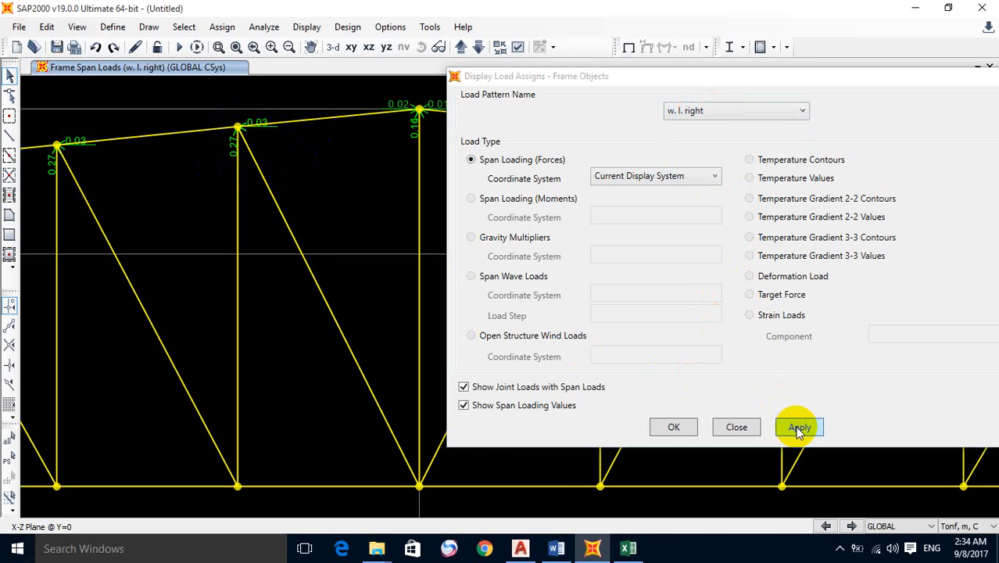
pyautogui.click(676, 422)
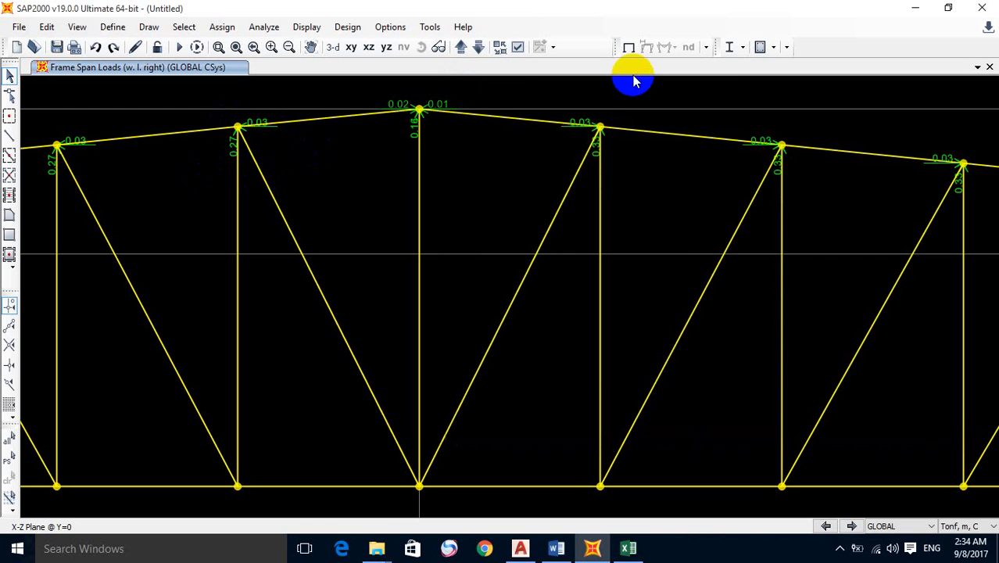
pyautogui.click(629, 48)
pyautogui.scroll(-4, 636, 229)
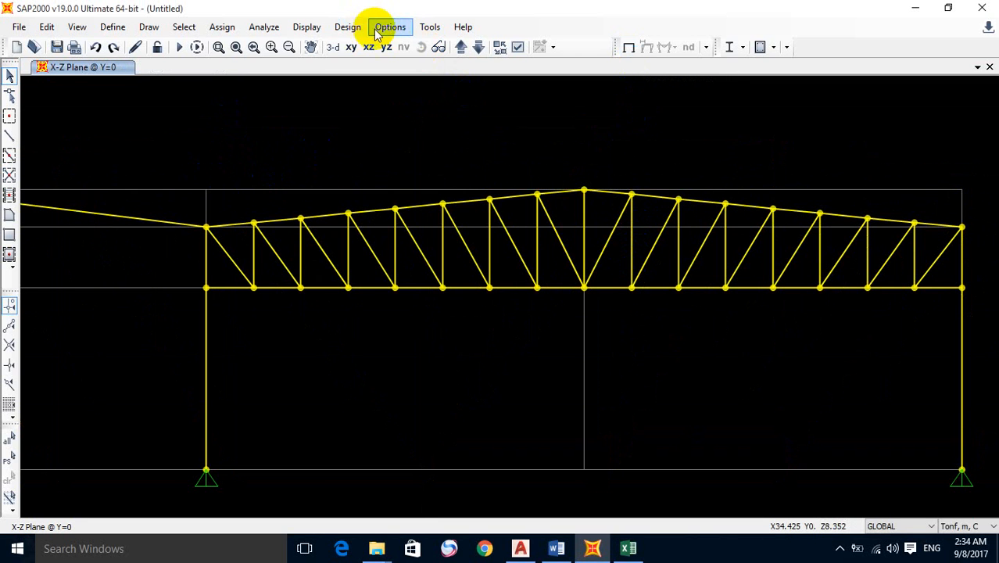
# Step: Display the DEAD pattern's joint element loads, creating the analysis model for the display
pyautogui.click(308, 28)
pyautogui.moveTo(383, 114)
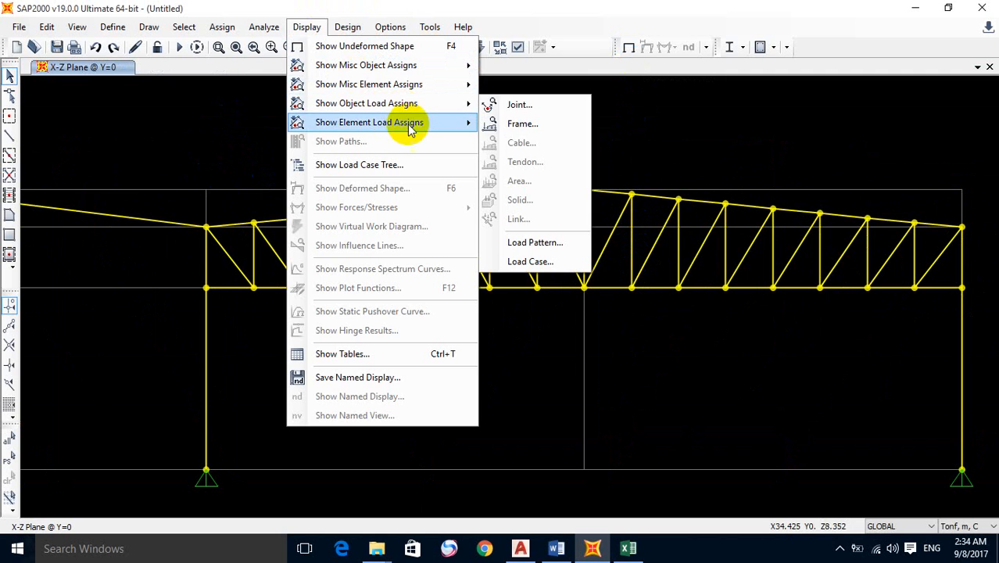
pyautogui.moveTo(424, 128)
pyautogui.click(540, 126)
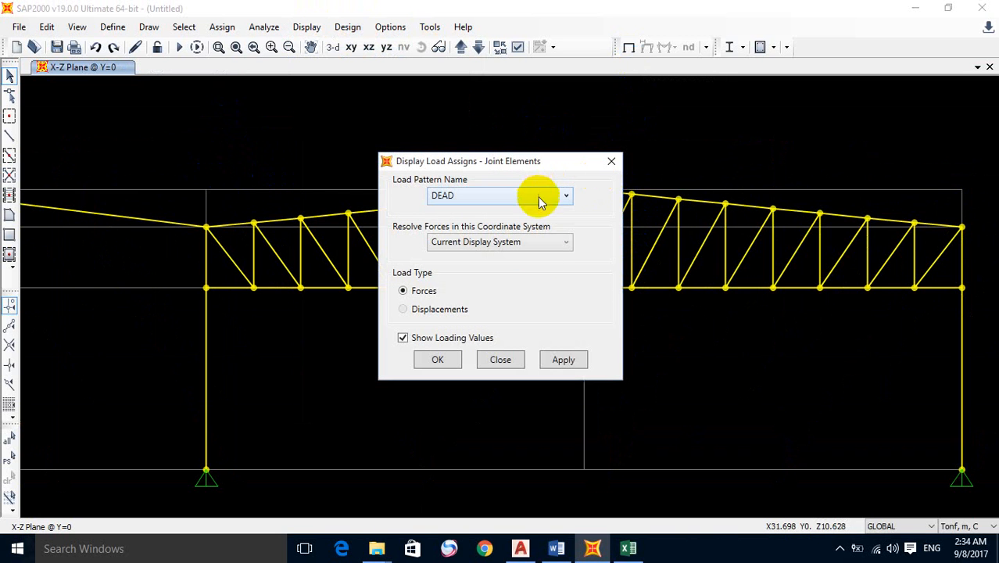
pyautogui.click(564, 360)
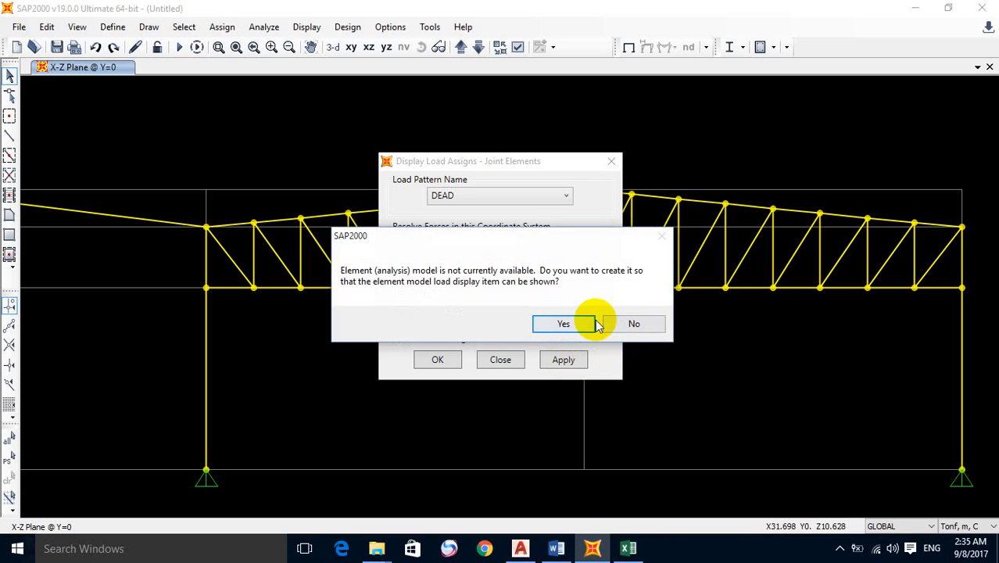
pyautogui.click(583, 325)
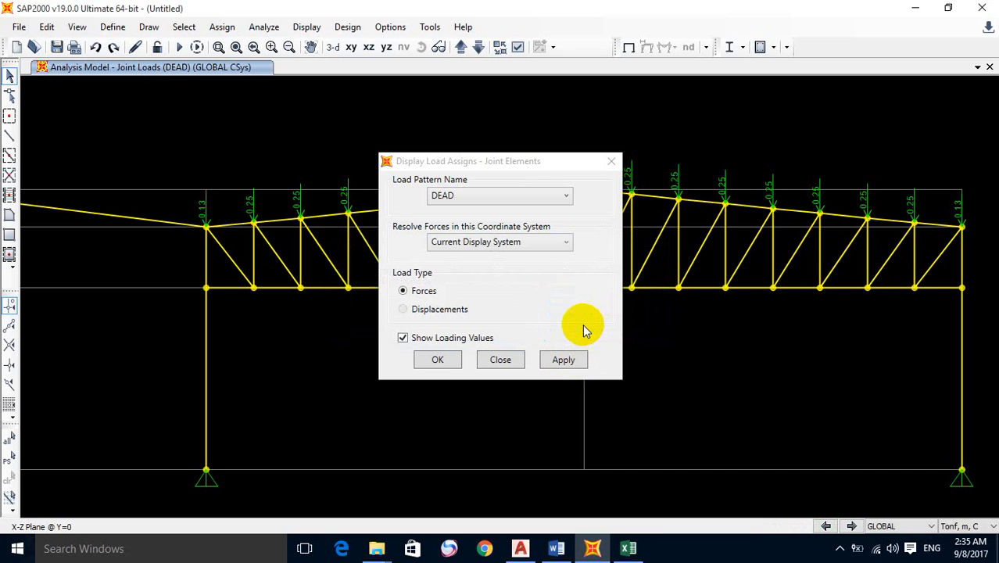
# Step: Display the joint element loads of the LL pattern on the truss and close the display settings
pyautogui.moveTo(531, 164); pyautogui.dragTo(561, 268)
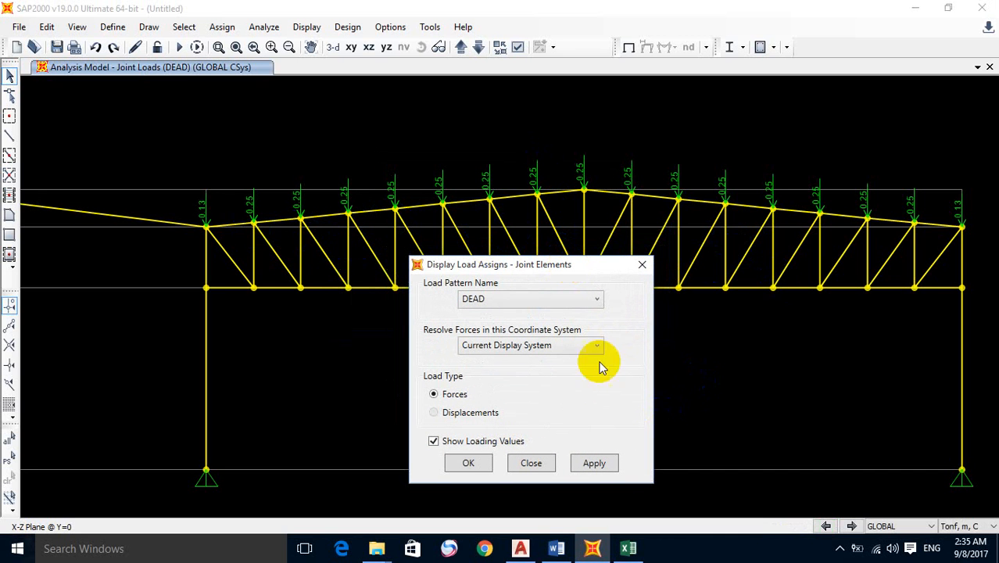
pyautogui.click(563, 300)
pyautogui.click(528, 331)
pyautogui.click(595, 463)
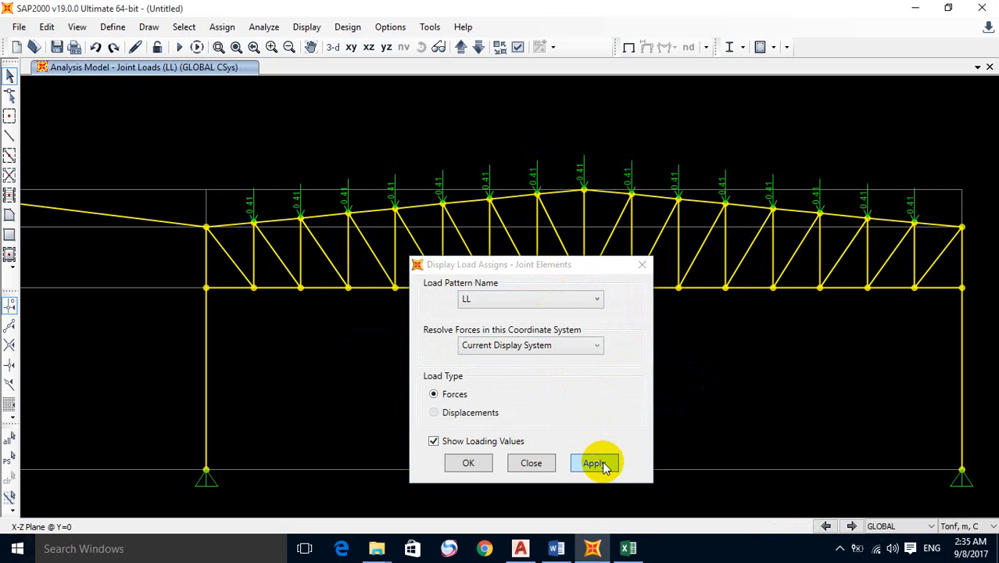
pyautogui.click(531, 463)
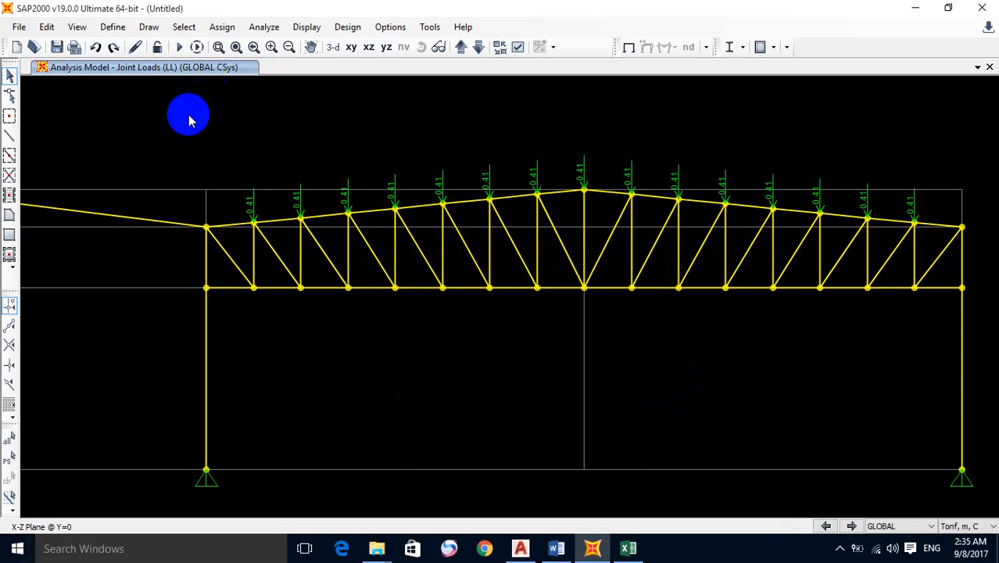
# Step: Save the model as SAP 2D in the Desktop folder New folder > session 3 > sap 2D
pyautogui.click(16, 30)
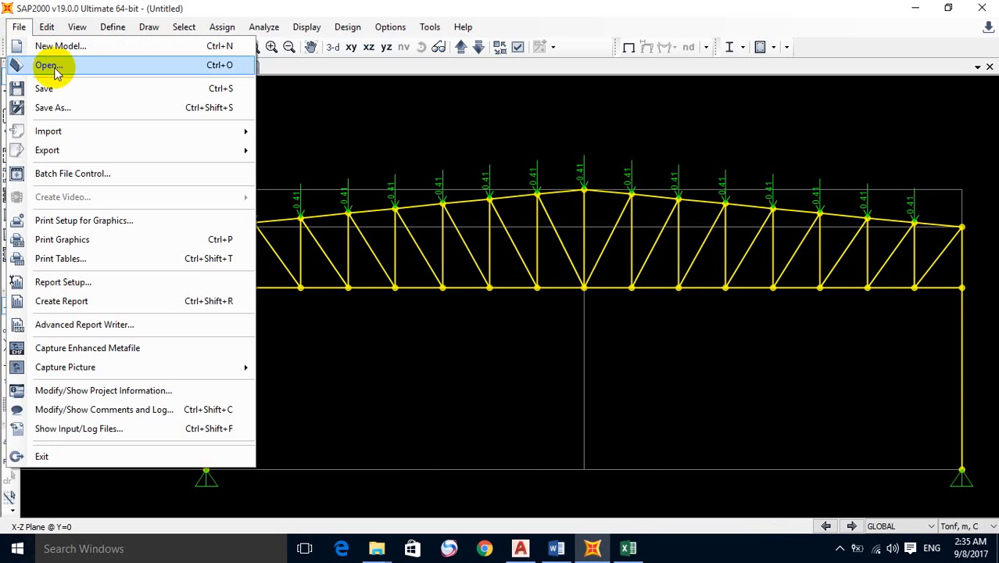
pyautogui.click(87, 109)
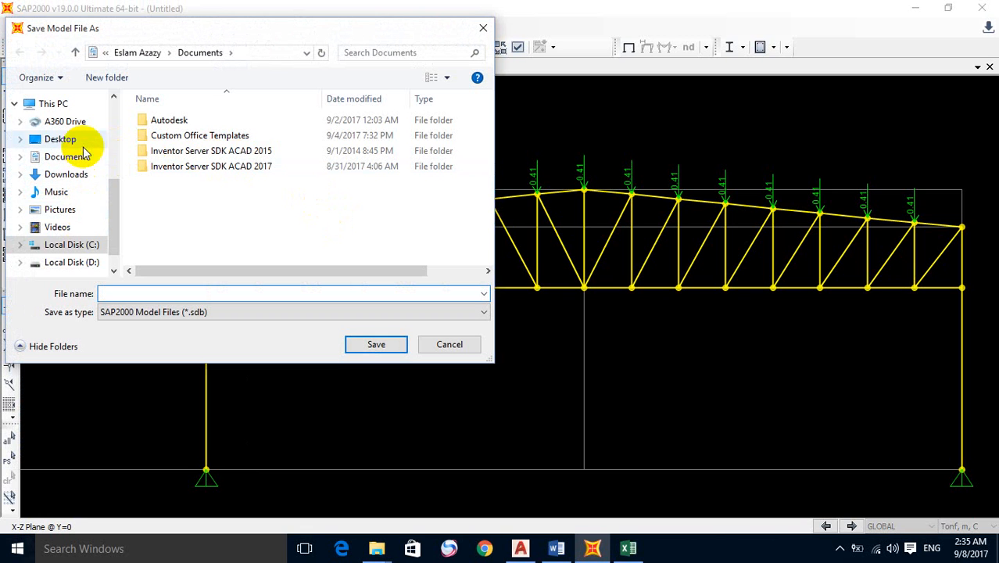
pyautogui.scroll(1, 69, 136)
pyautogui.click(68, 163)
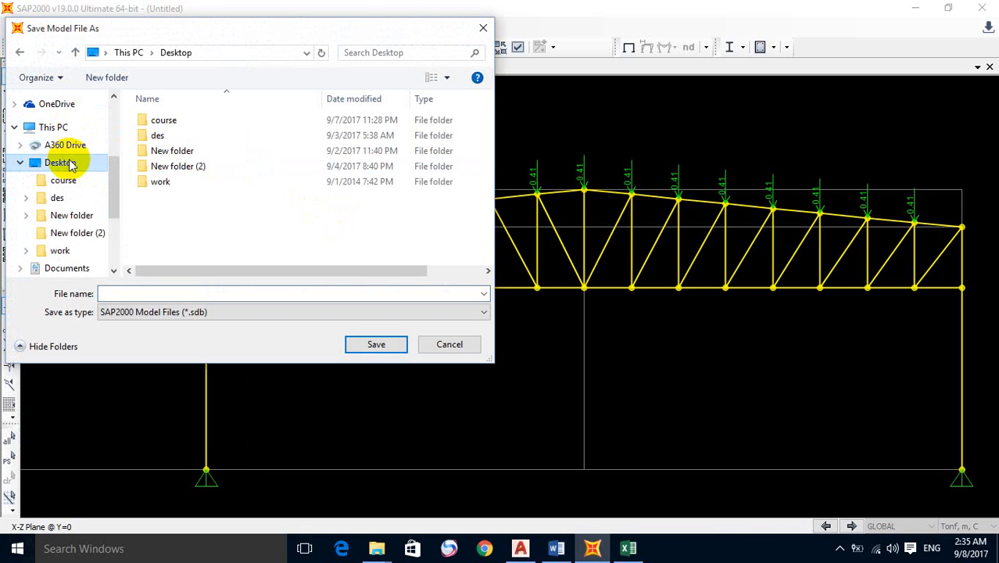
pyautogui.doubleClick(189, 153)
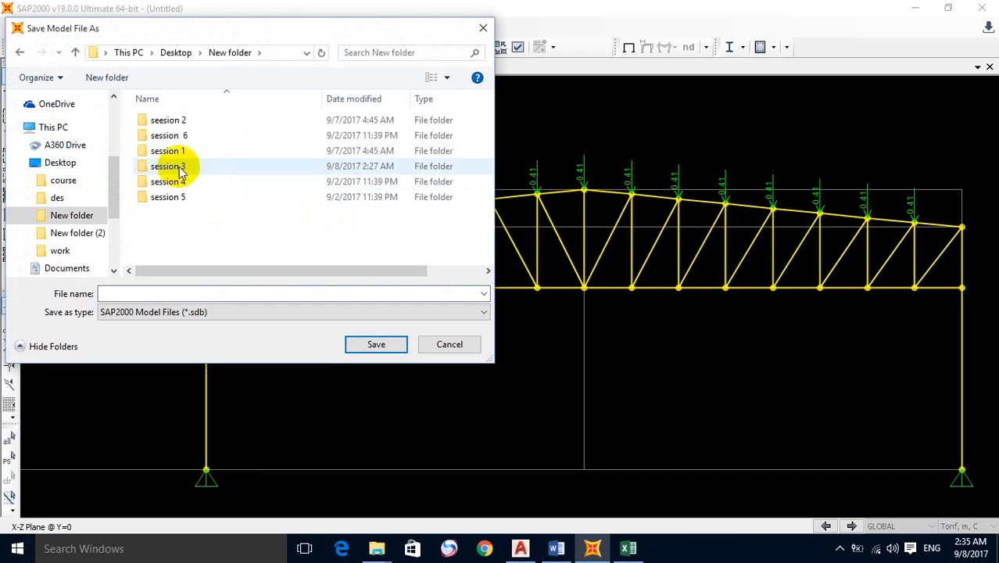
pyautogui.doubleClick(183, 169)
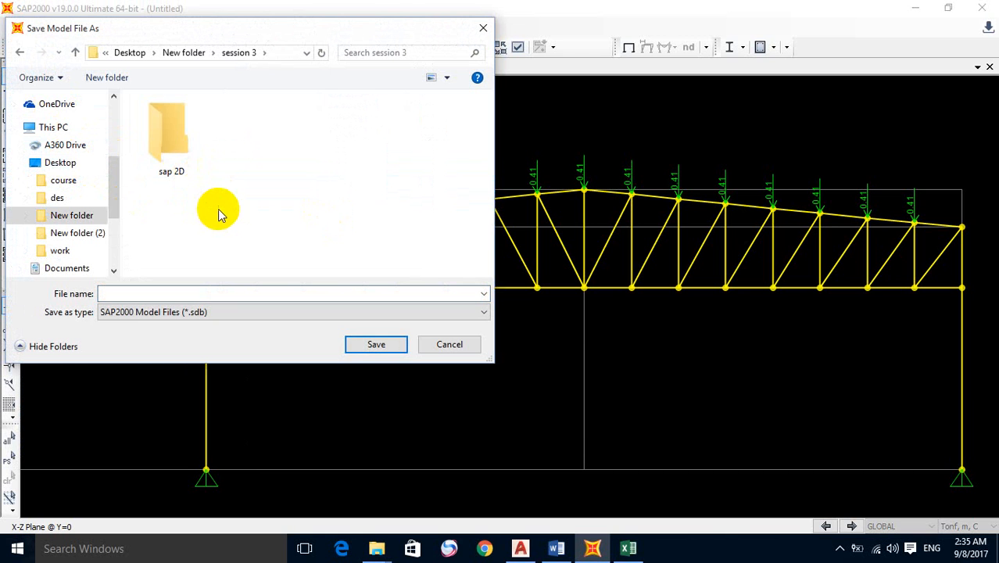
pyautogui.doubleClick(164, 144)
pyautogui.click(222, 293)
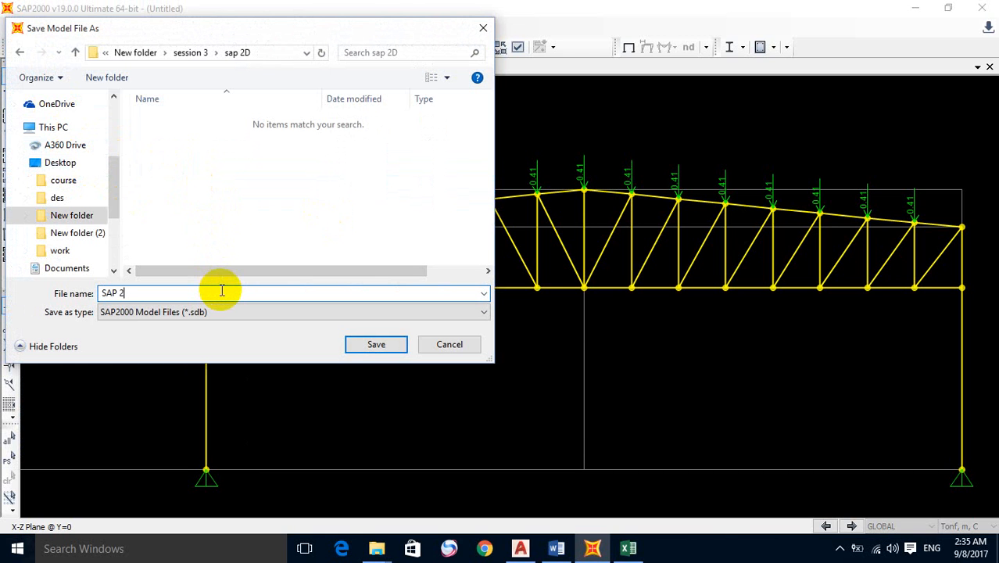
pyautogui.click(378, 345)
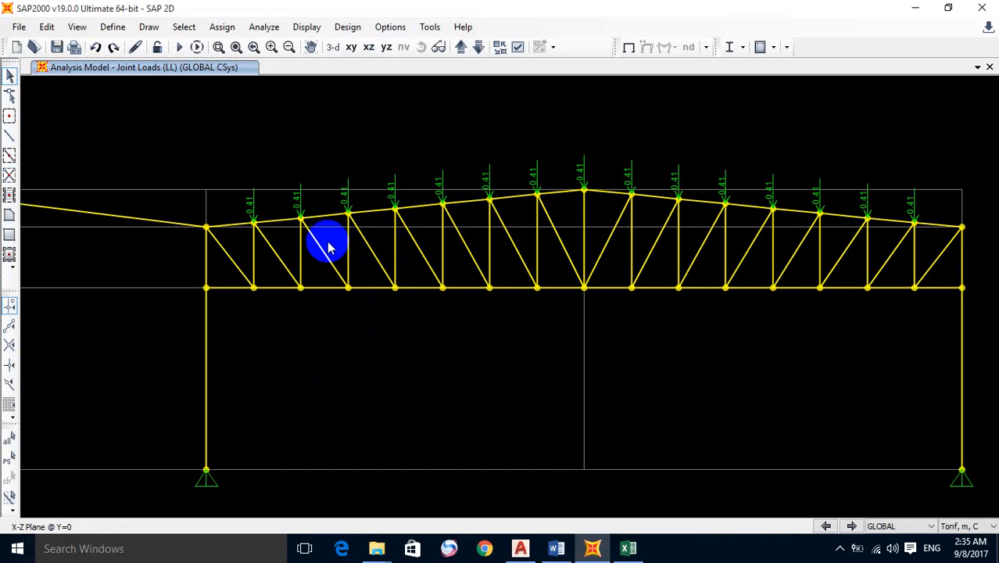
# Step: Inspect the loads assigned to the truss's left eave joint
pyautogui.moveTo(329, 247)
pyautogui.mouseDown(button='middle')
pyautogui.moveTo(636, 263)
pyautogui.moveTo(727, 242)
pyautogui.moveTo(527, 270)
pyautogui.mouseUp(button='middle')
pyautogui.scroll(-2, 688, 266)
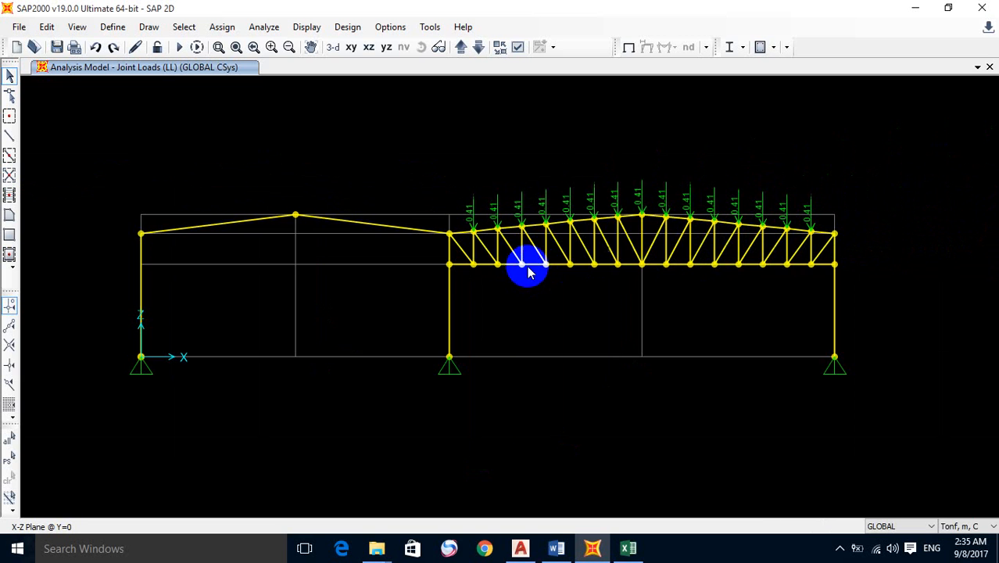
pyautogui.scroll(2, 472, 249)
pyautogui.scroll(2, 472, 249)
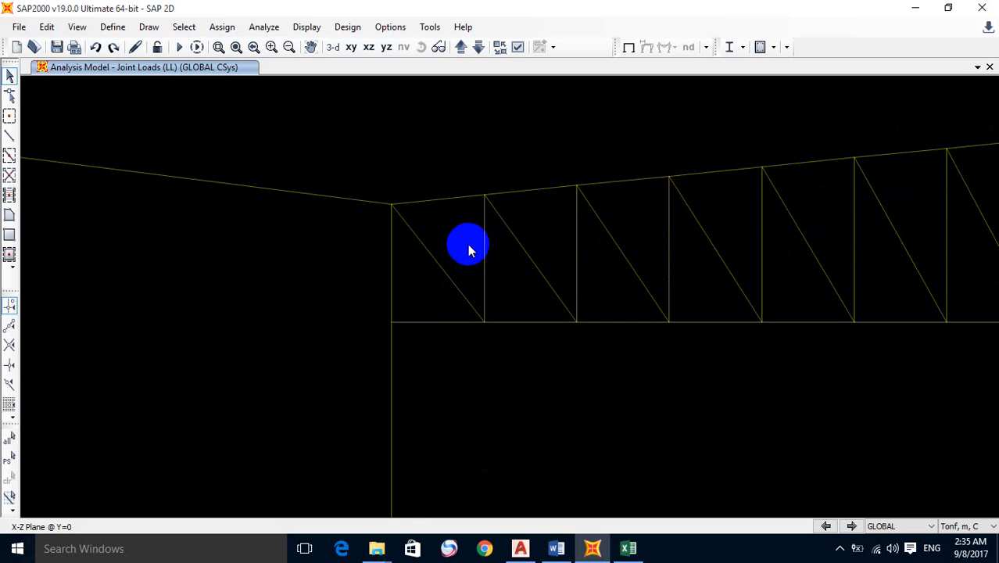
pyautogui.rightClick(409, 222)
pyautogui.click(426, 122)
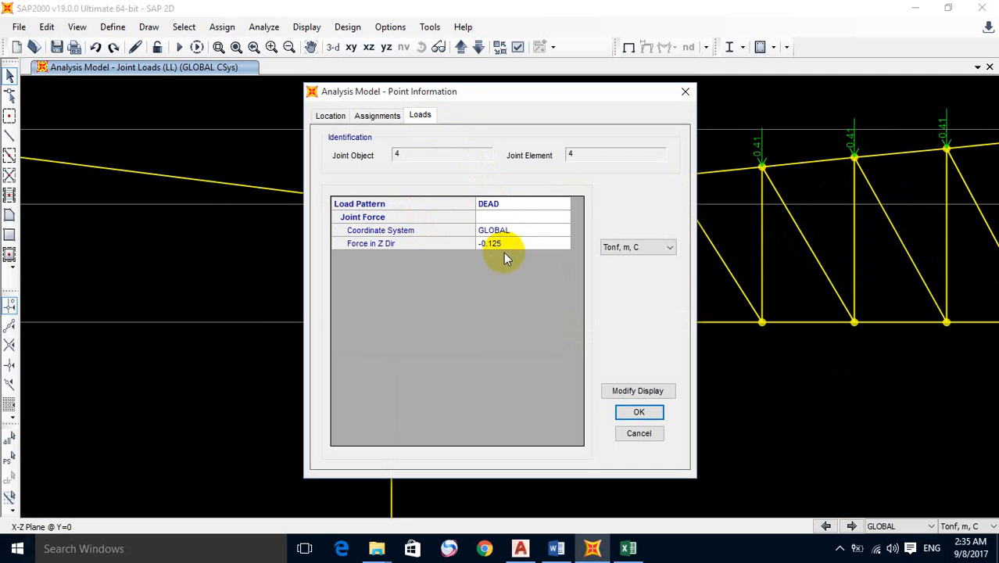
pyautogui.click(625, 413)
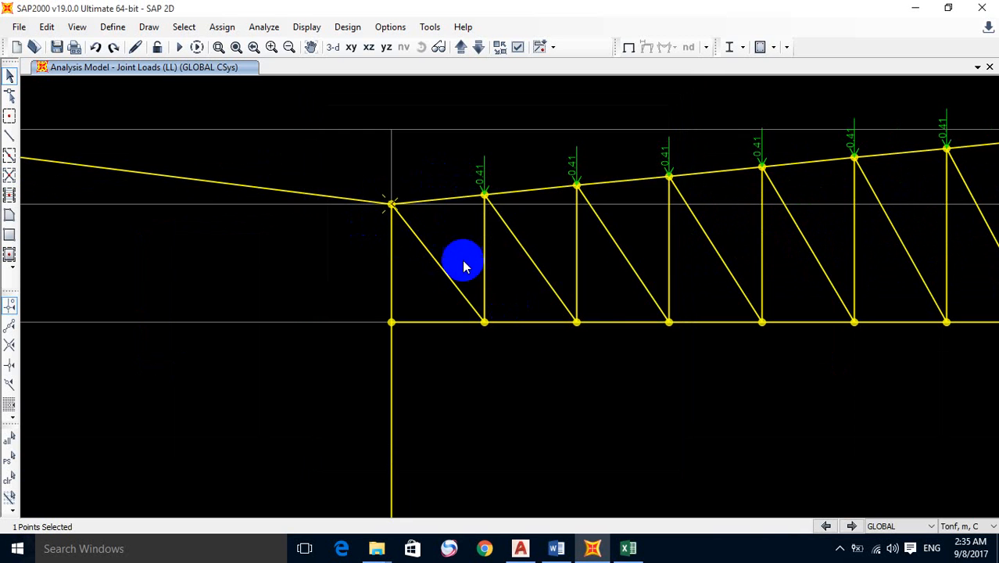
# Step: Add the truss's right eave joint to the selection alongside its left eave joint
pyautogui.moveTo(651, 334); pyautogui.dragTo(201, 333, button='middle')
pyautogui.moveTo(727, 314); pyautogui.dragTo(306, 314, button='middle')
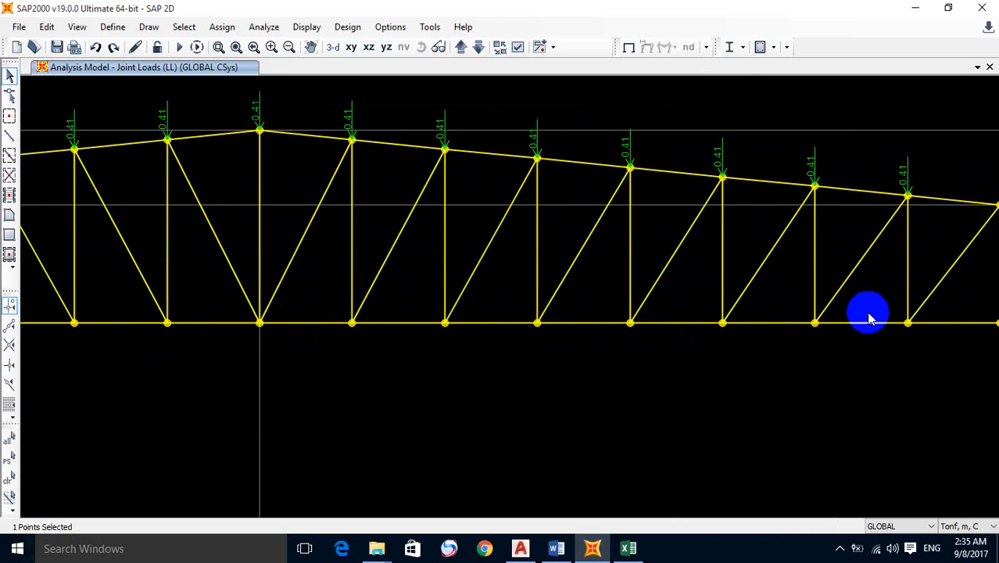
pyautogui.moveTo(868, 317); pyautogui.dragTo(823, 317, button='middle')
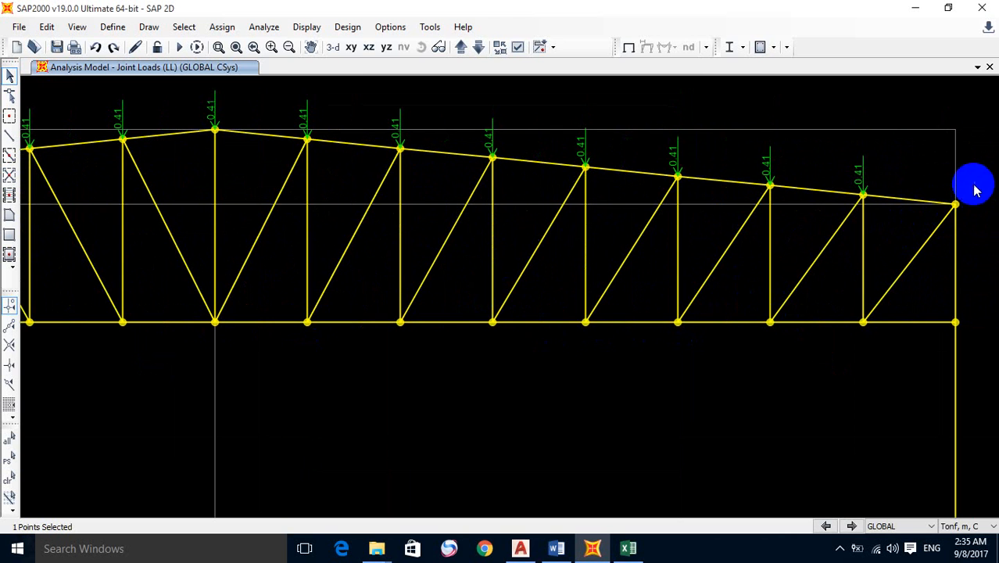
pyautogui.click(955, 204)
pyautogui.scroll(-3, 830, 268)
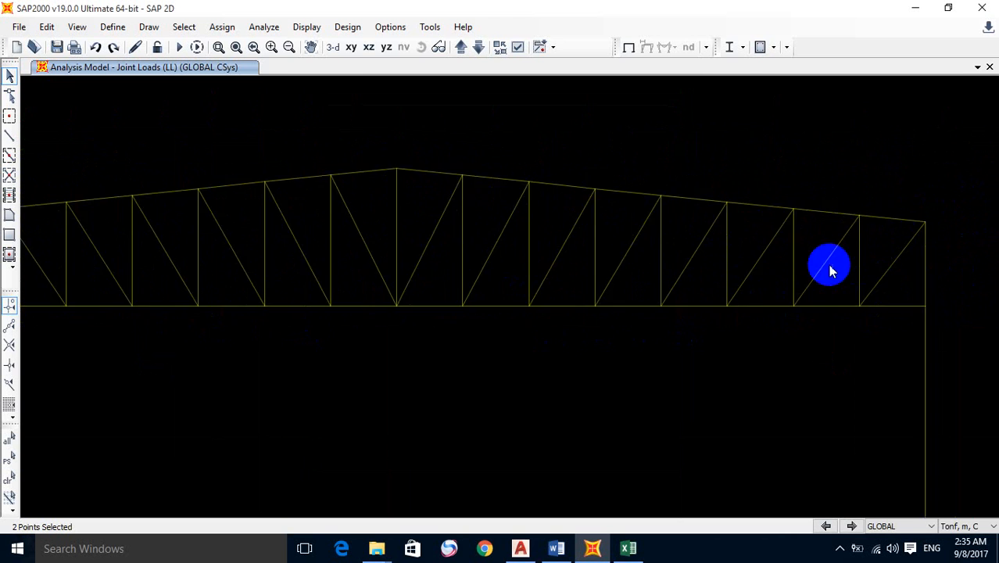
pyautogui.click(222, 26)
pyautogui.moveTo(292, 205)
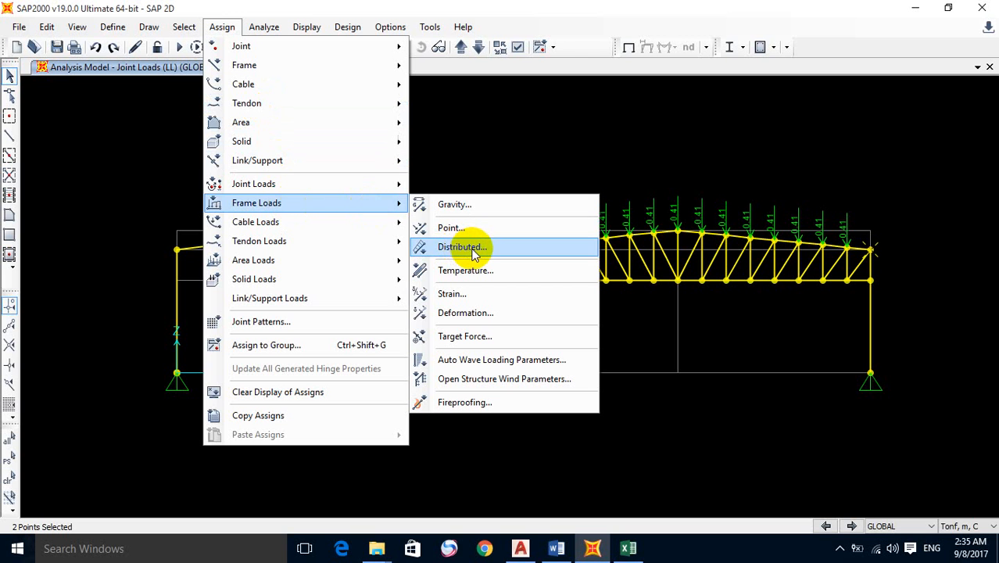
pyautogui.click(456, 227)
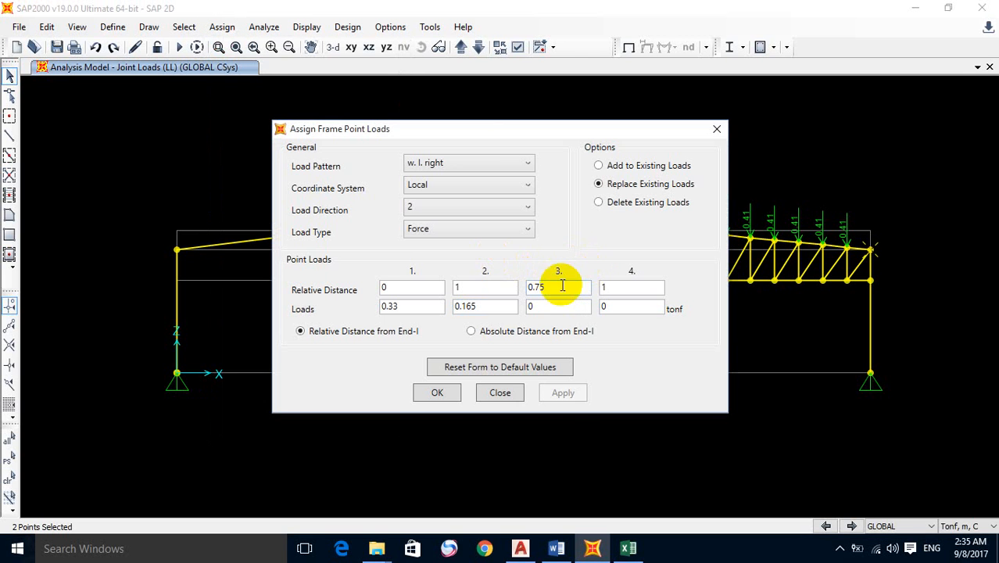
pyautogui.click(504, 392)
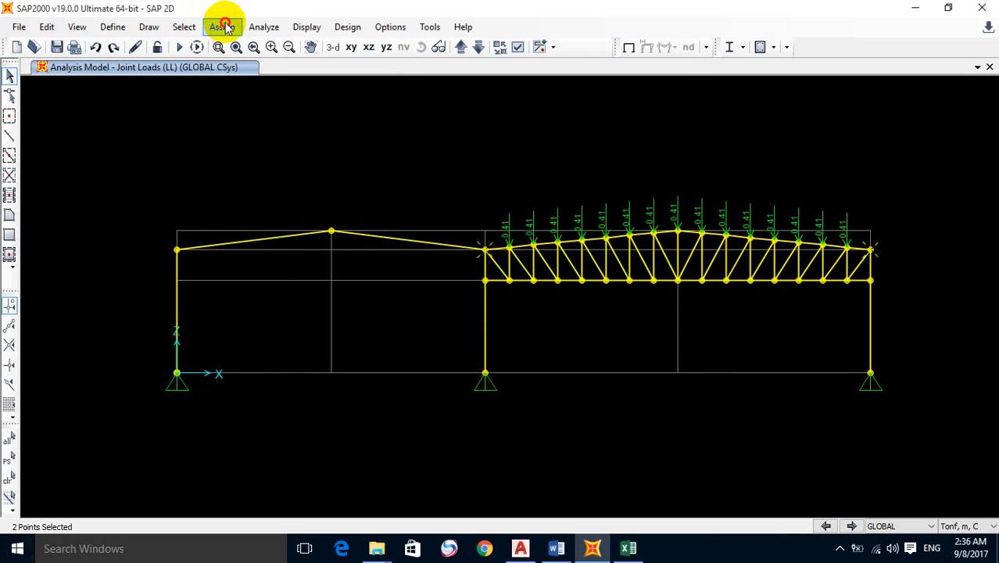
# Step: Assign an LL joint force of -0.41/2 tonf in global Z to the two selected eave joints, replacing existing loads
pyautogui.click(222, 27)
pyautogui.moveTo(330, 187)
pyautogui.click(453, 186)
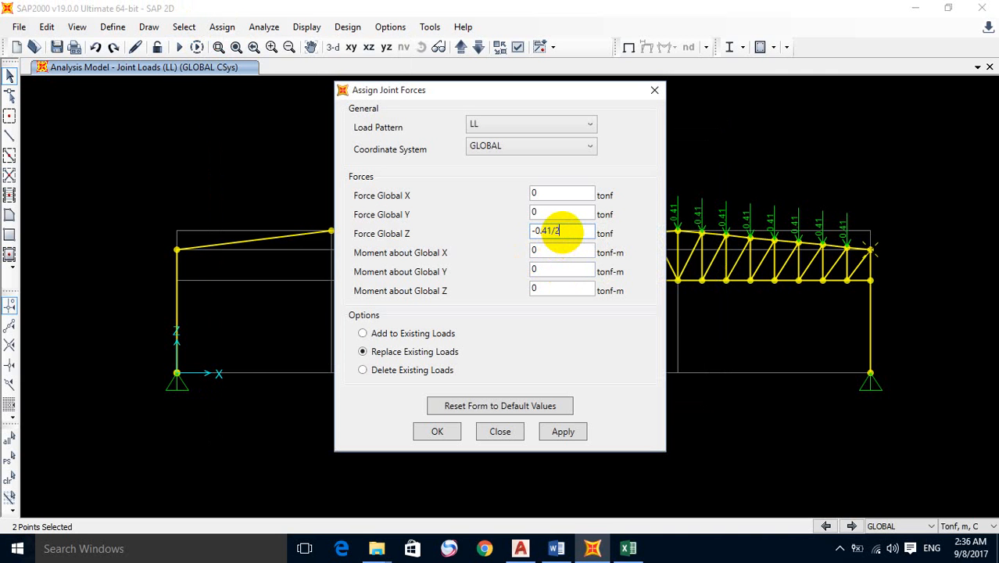
pyautogui.write('-0.41/2')
pyautogui.click(565, 430)
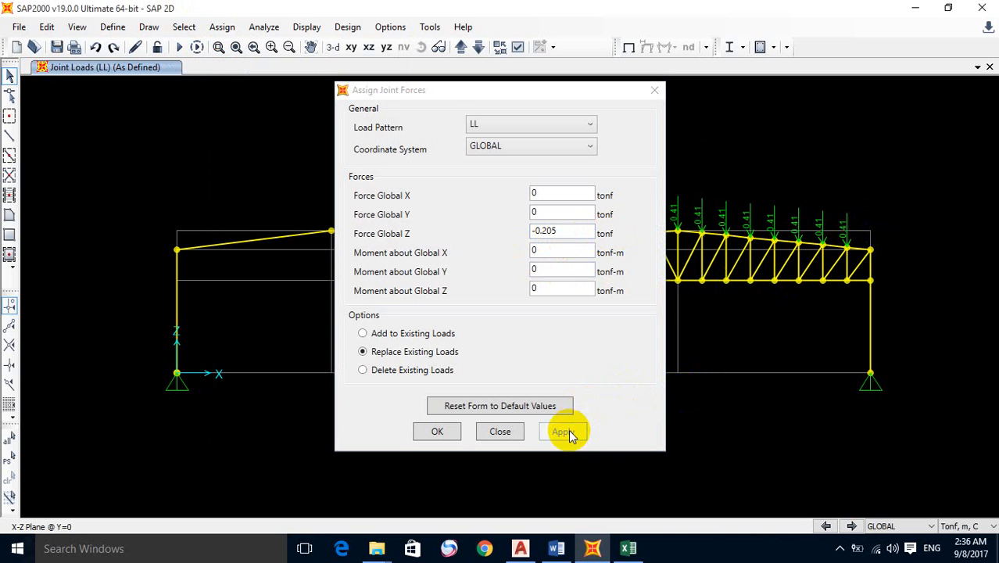
pyautogui.click(450, 435)
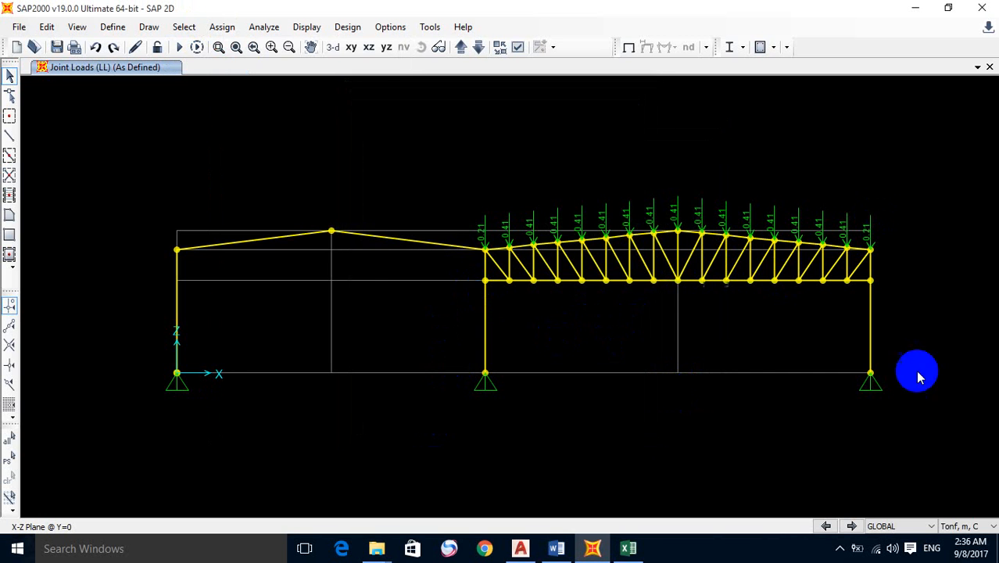
# Step: Close the load truss workbook and open the load frame workbook from New folder > session 3 on the desktop
pyautogui.moveTo(272, 271); pyautogui.dragTo(413, 252, button='middle')
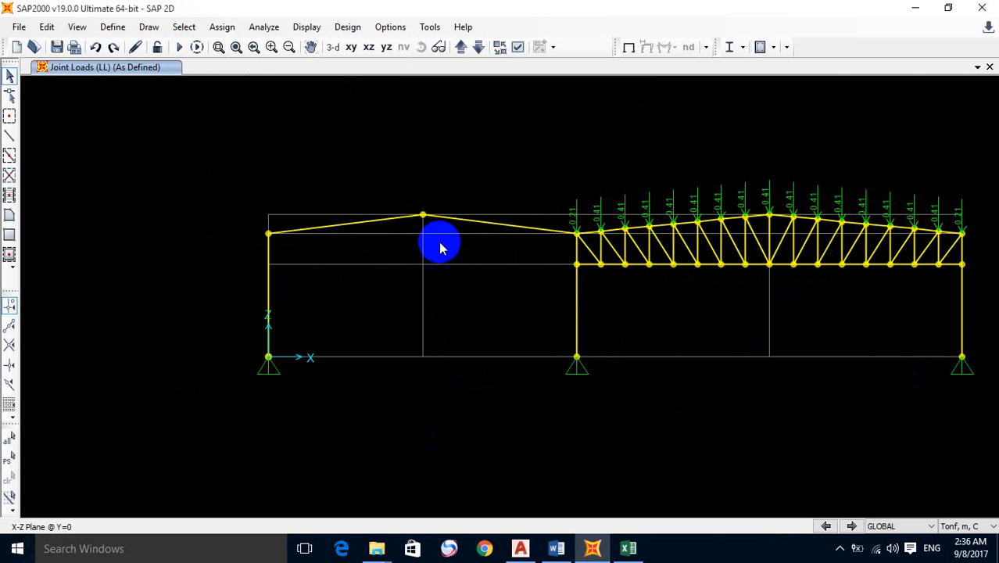
pyautogui.click(628, 548)
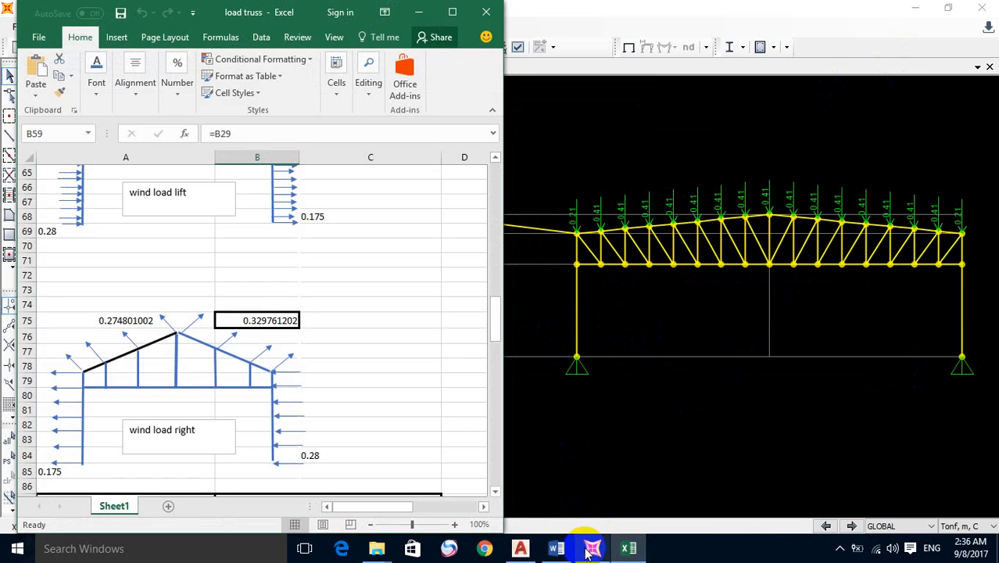
pyautogui.click(486, 15)
pyautogui.click(914, 8)
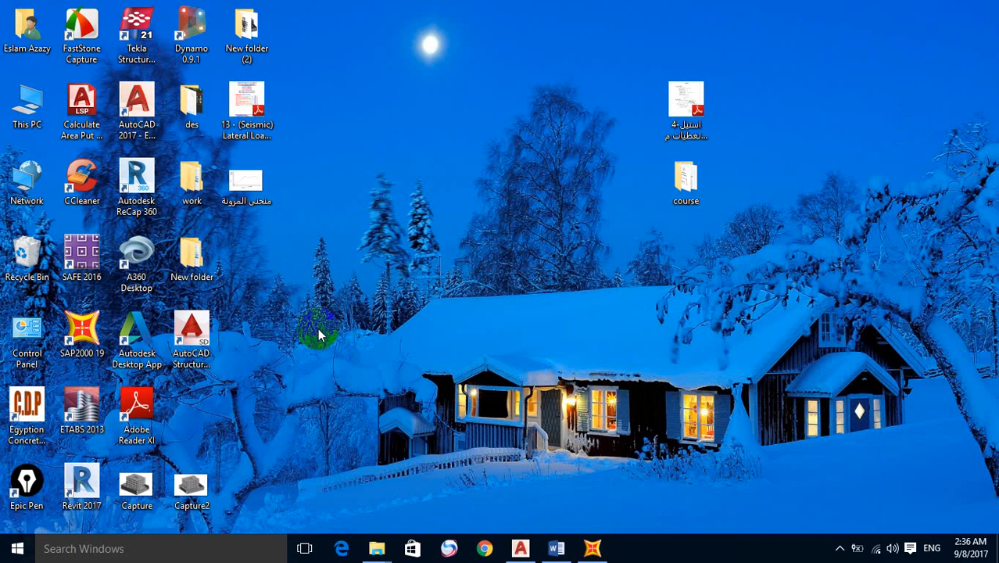
pyautogui.doubleClick(191, 258)
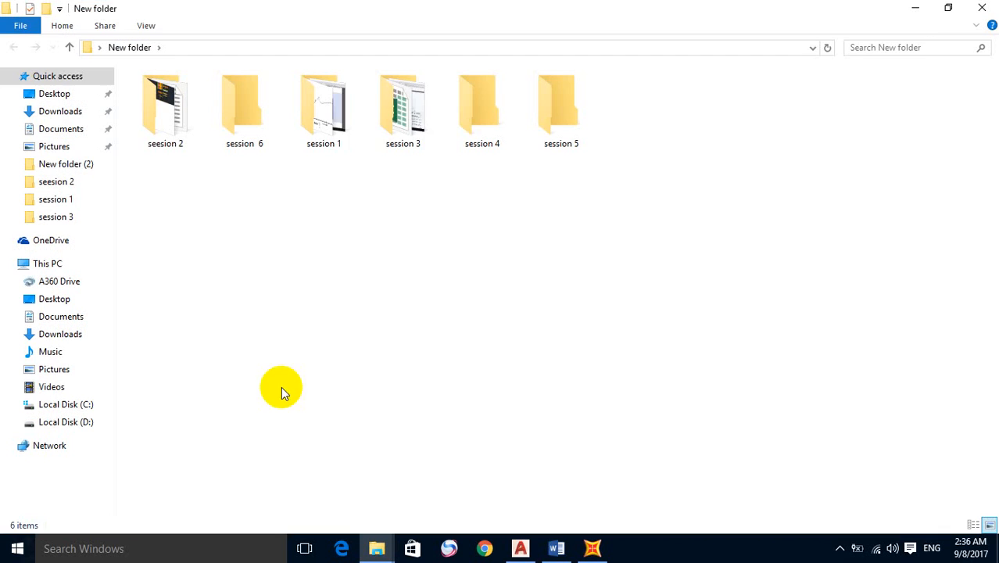
pyautogui.doubleClick(401, 110)
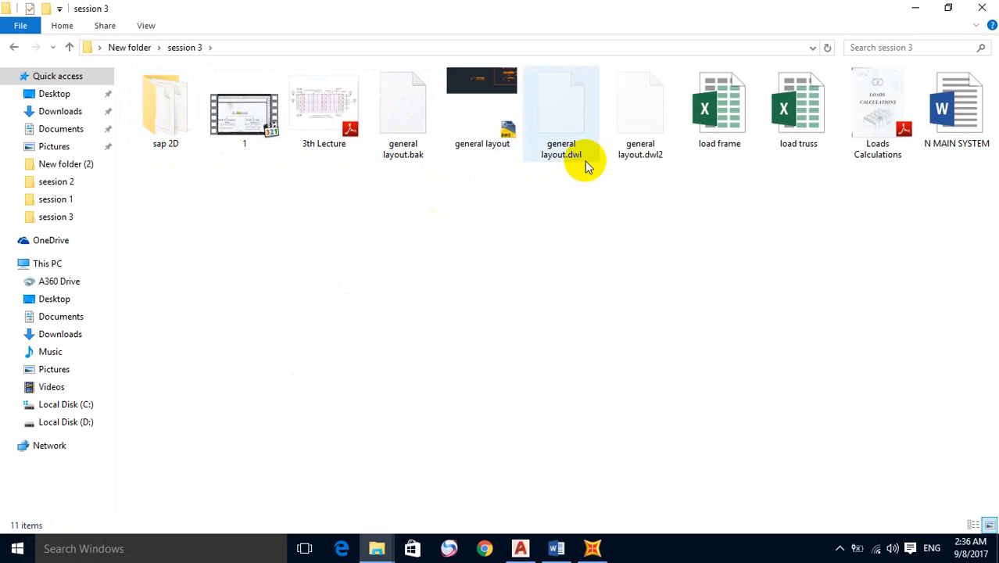
pyautogui.doubleClick(732, 138)
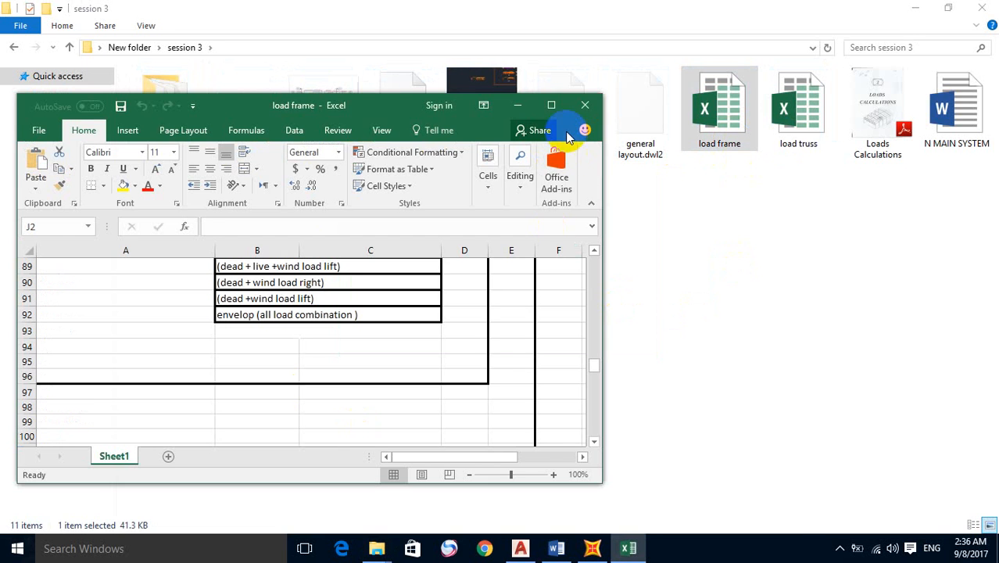
# Step: Review the input data at the start of the load frame sheet and reduce the workbook to a smaller window
pyautogui.click(552, 103)
pyautogui.scroll(20, 346, 239)
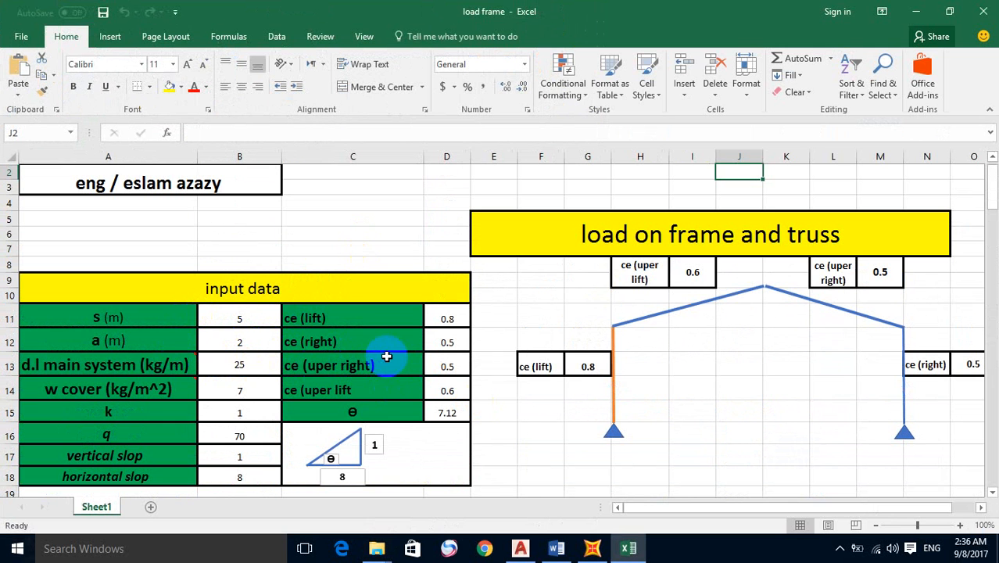
pyautogui.click(949, 12)
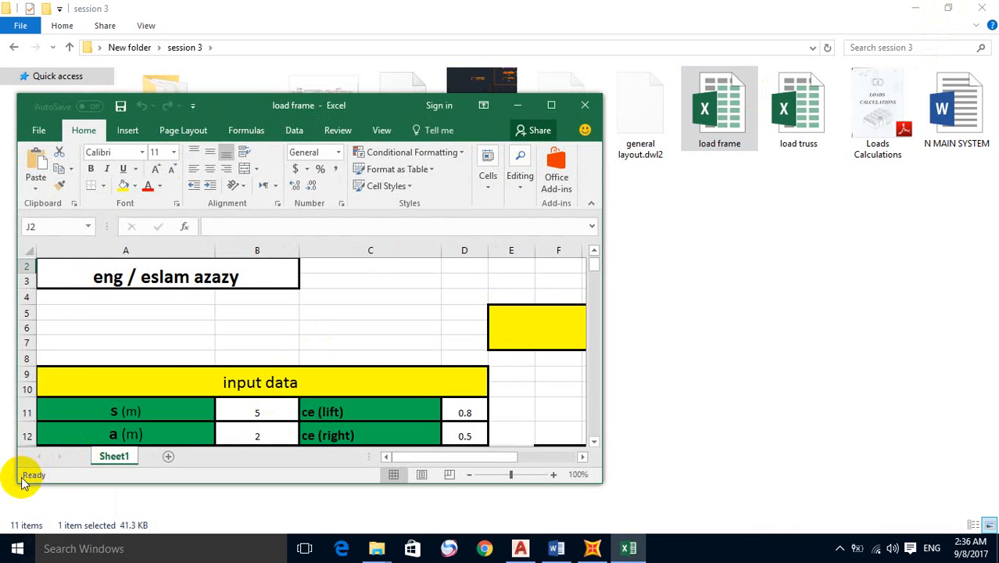
pyautogui.moveTo(13, 481); pyautogui.dragTo(353, 508)
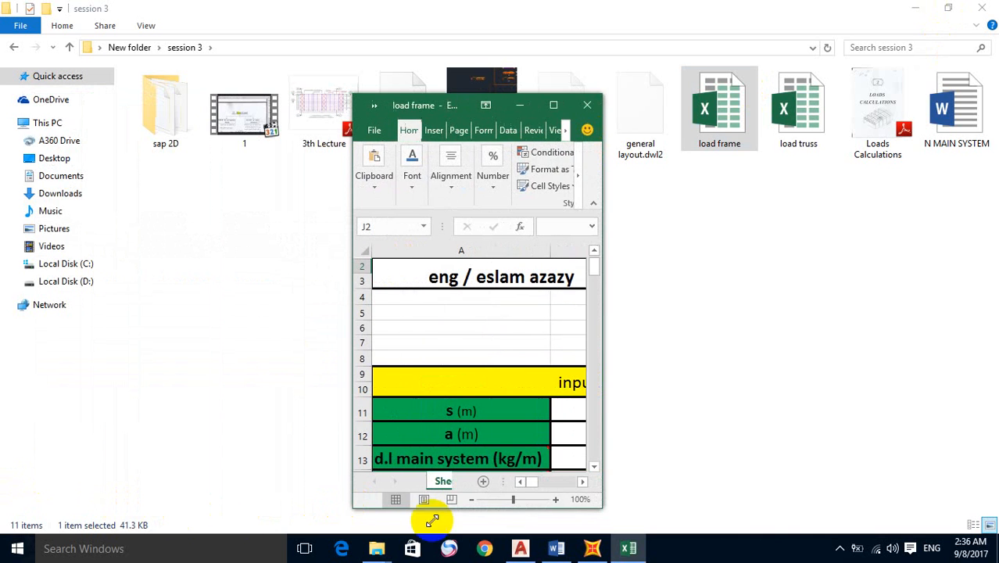
pyautogui.moveTo(595, 500); pyautogui.dragTo(859, 528)
# Step: Look up the distributed dead, live and wind loads in the sheet's distribution load on frame table
pyautogui.scroll(-4, 641, 328)
pyautogui.scroll(-3, 635, 335)
pyautogui.scroll(2, 618, 332)
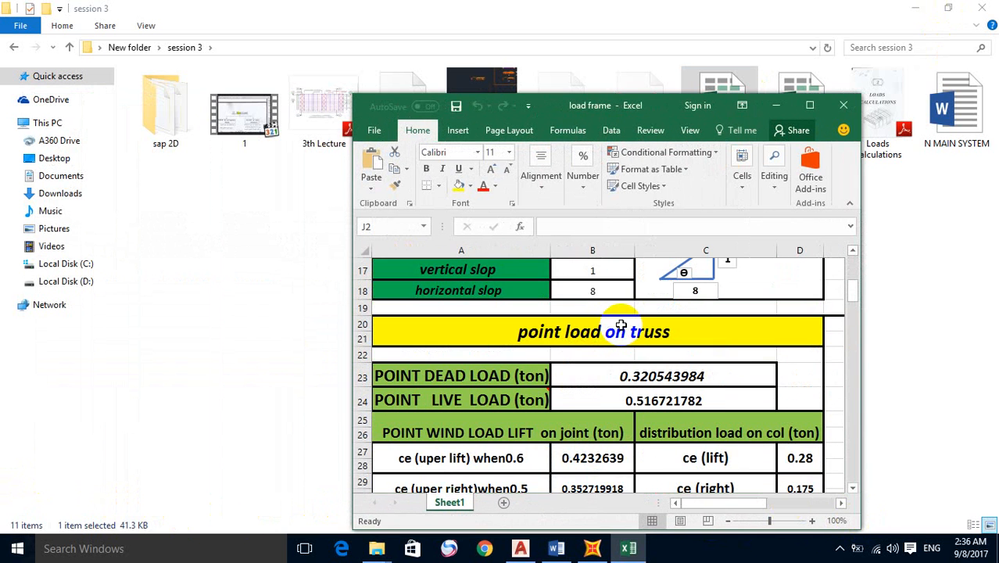
pyautogui.moveTo(735, 506); pyautogui.dragTo(766, 503)
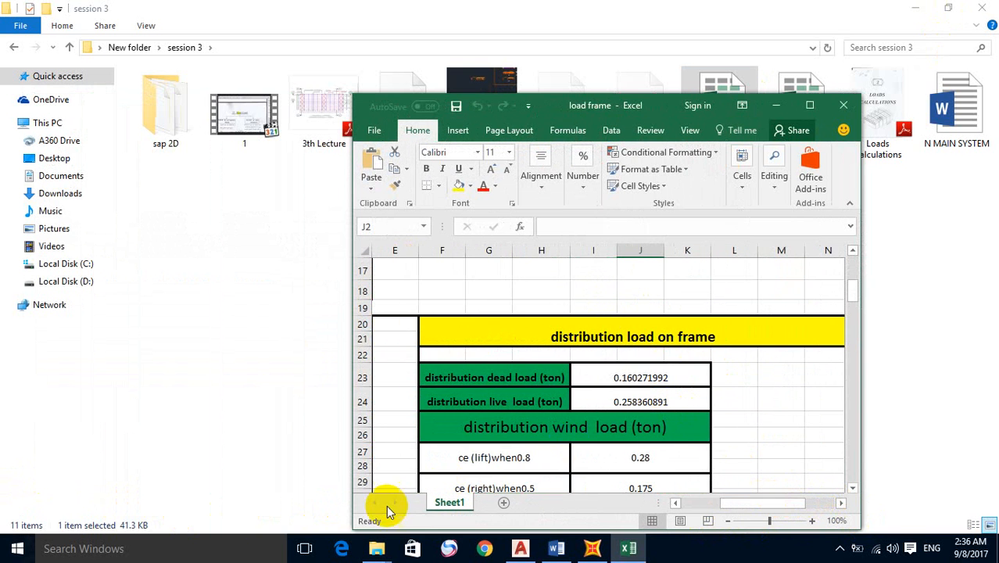
pyautogui.moveTo(352, 524); pyautogui.dragTo(389, 525)
pyautogui.scroll(5, 598, 285)
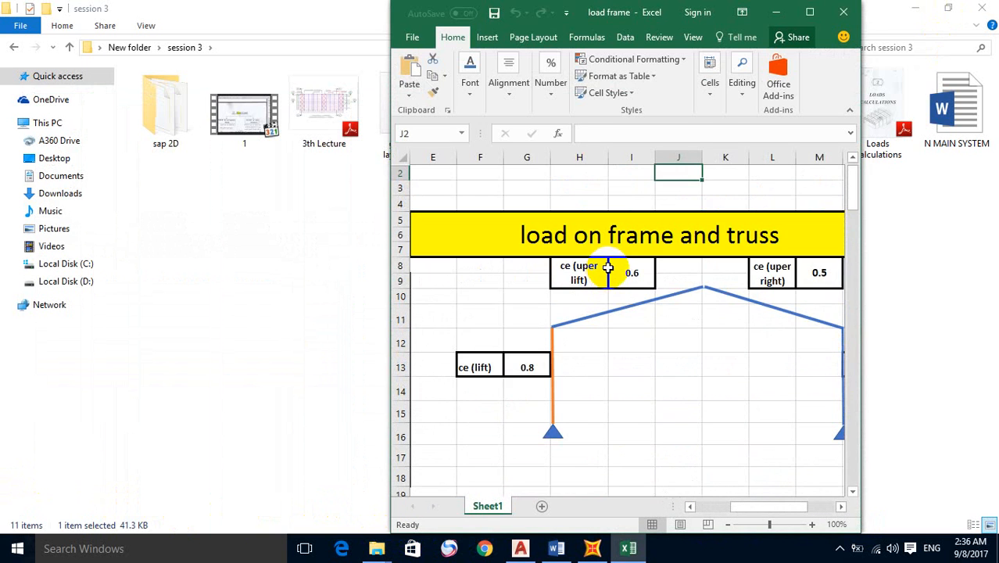
pyautogui.scroll(-6, 608, 268)
pyautogui.scroll(1, 689, 312)
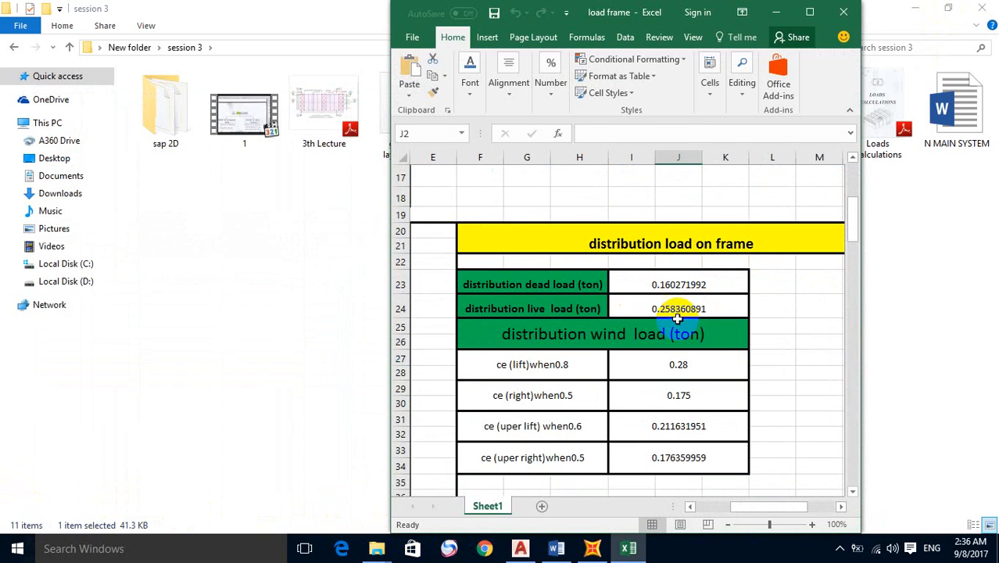
pyautogui.click(525, 297)
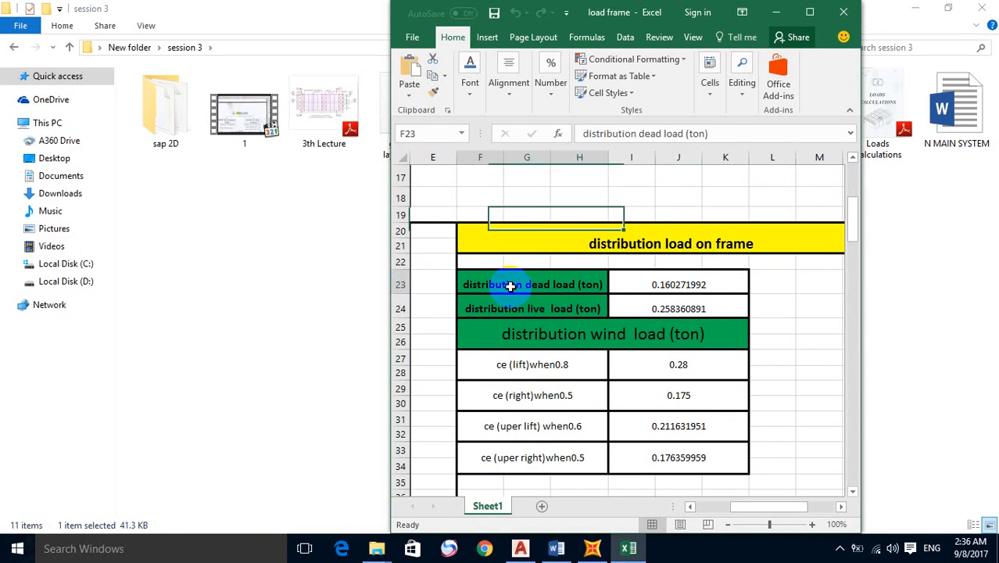
pyautogui.click(657, 293)
# Step: Minimize the workbook, switch back to SAP2000 and show the undeformed shape without the joint loads
pyautogui.click(782, 12)
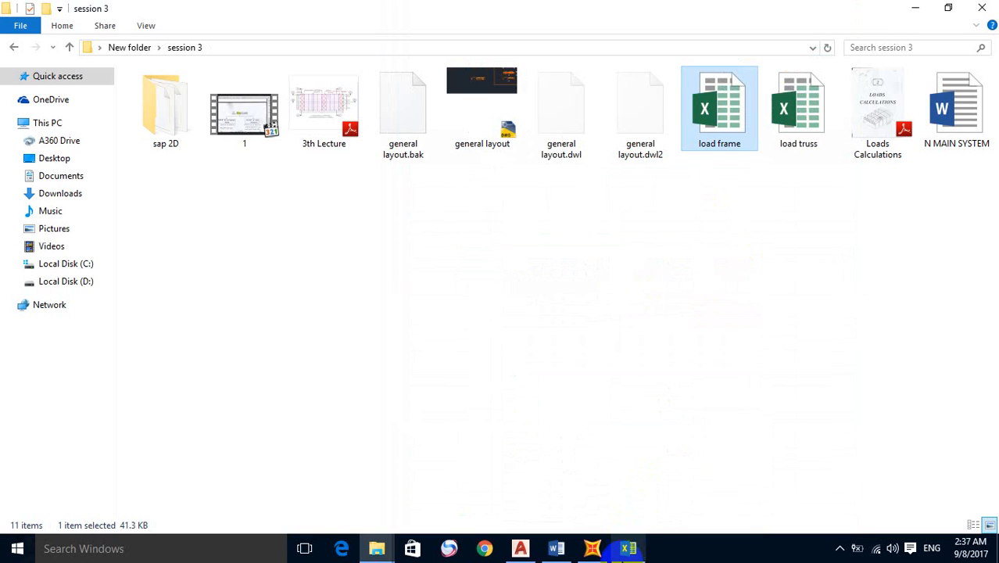
pyautogui.click(630, 548)
pyautogui.click(774, 11)
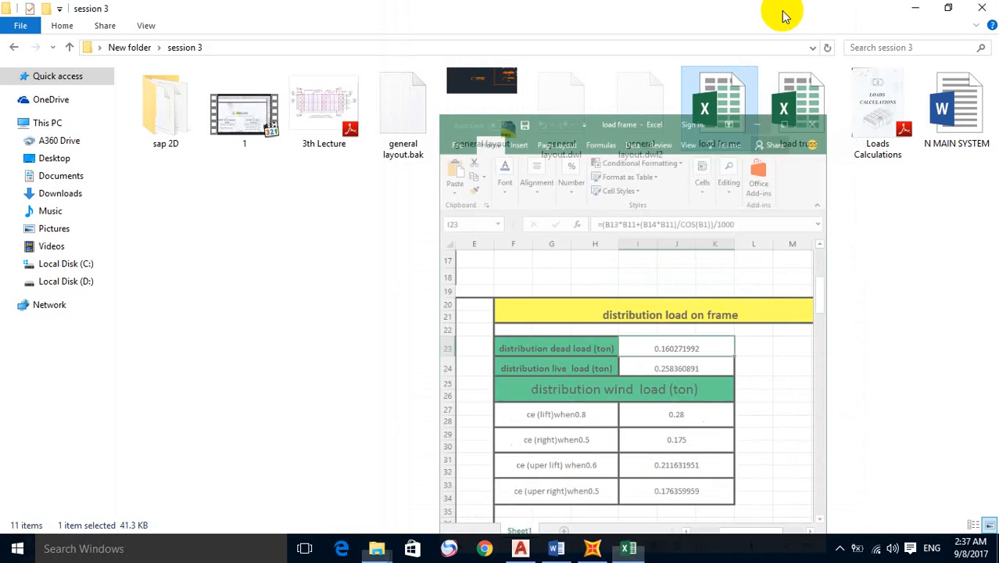
pyautogui.click(596, 545)
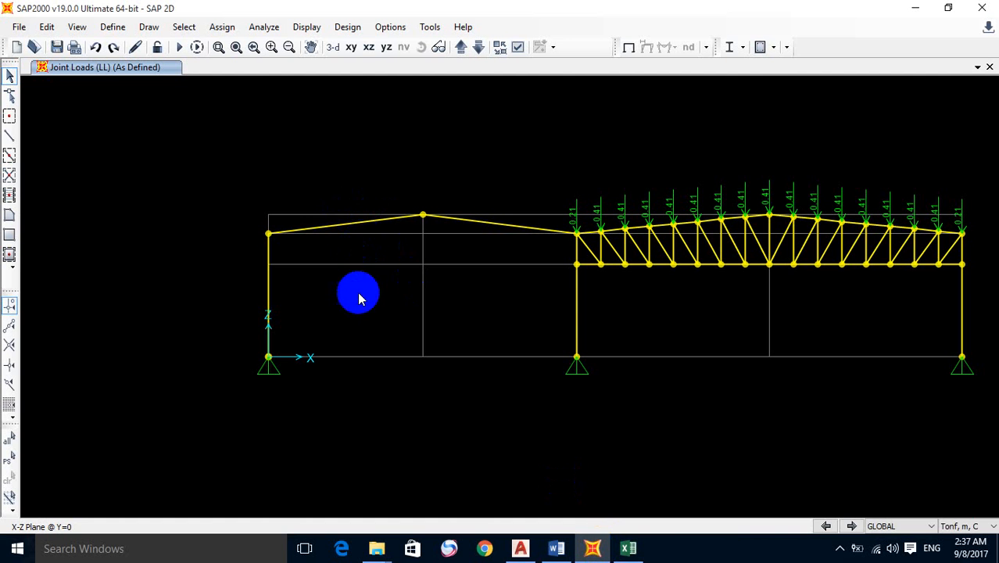
pyautogui.click(629, 47)
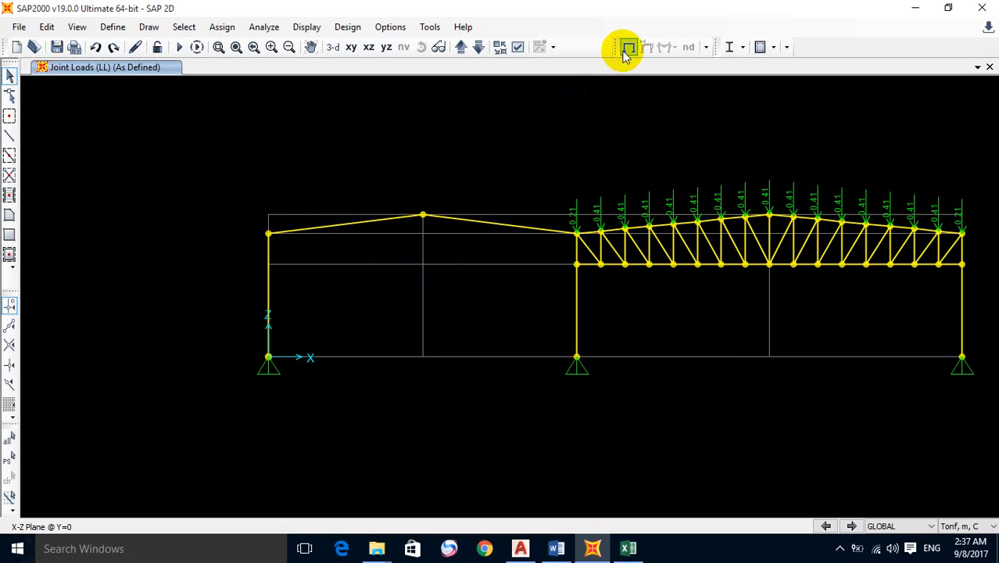
# Step: Assign a uniform DEAD gravity load of 0.16 tonf/m to the two sloped rafters of the portal frame
pyautogui.click(380, 221)
pyautogui.click(517, 219)
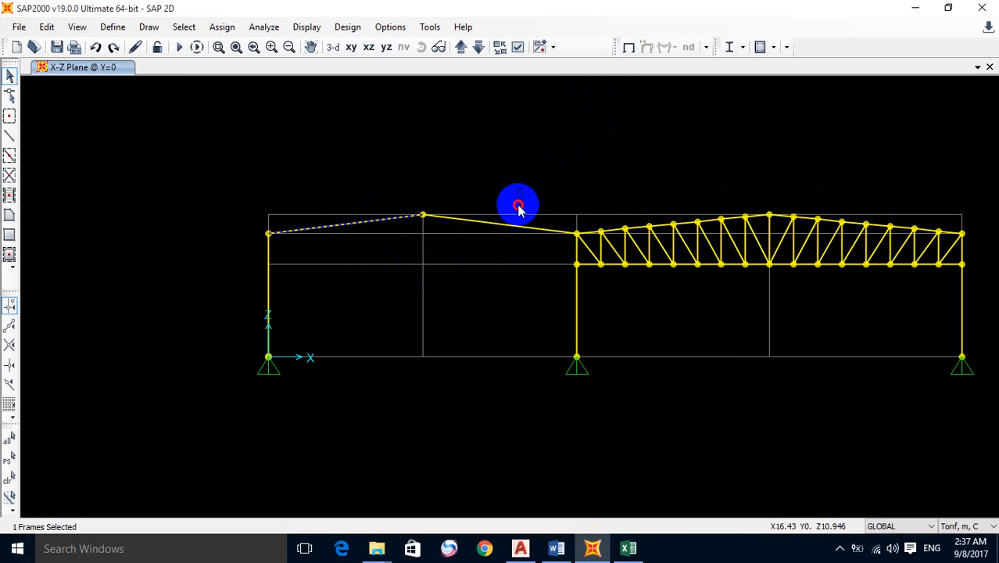
pyautogui.click(222, 31)
pyautogui.moveTo(285, 203)
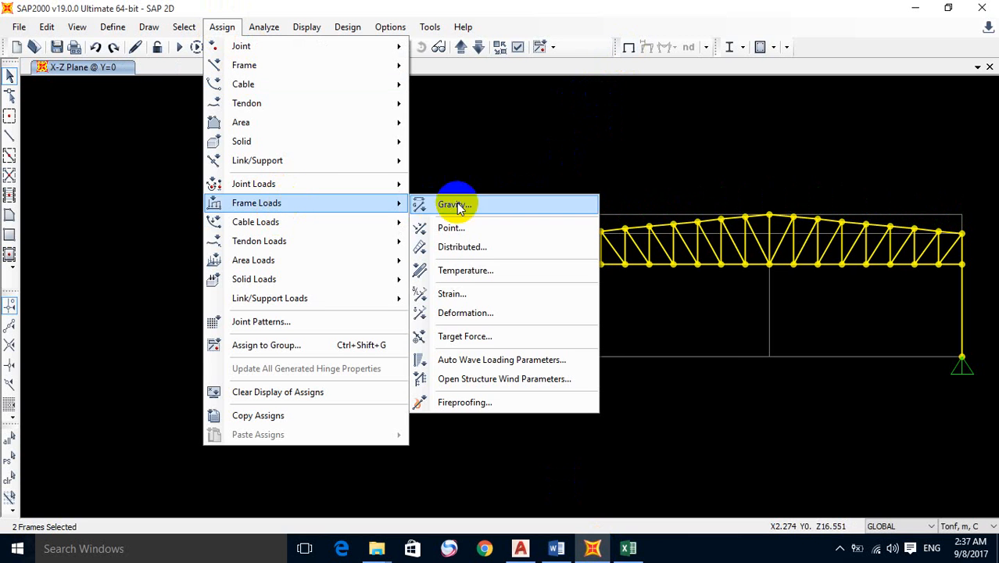
pyautogui.click(465, 247)
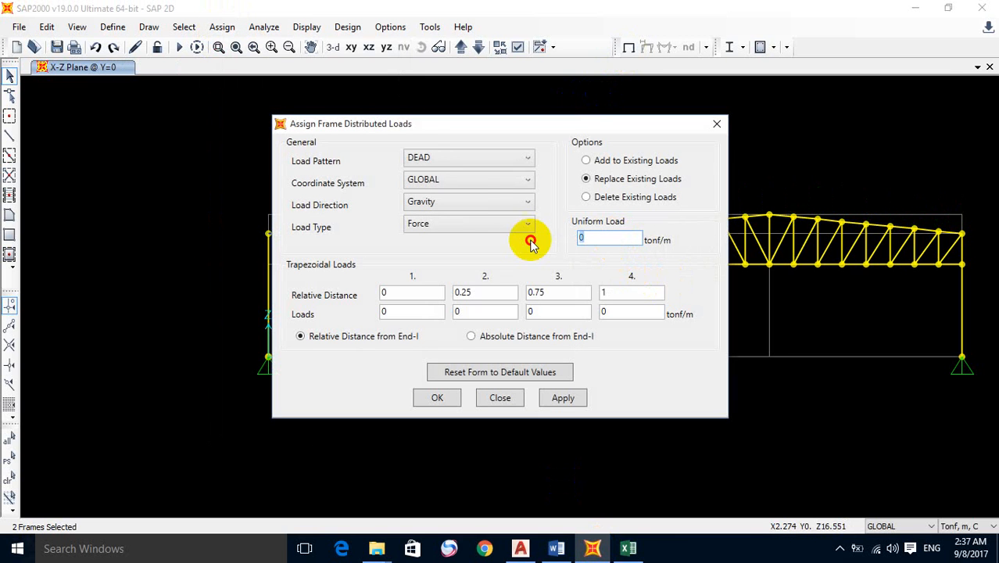
pyautogui.write('0.160')
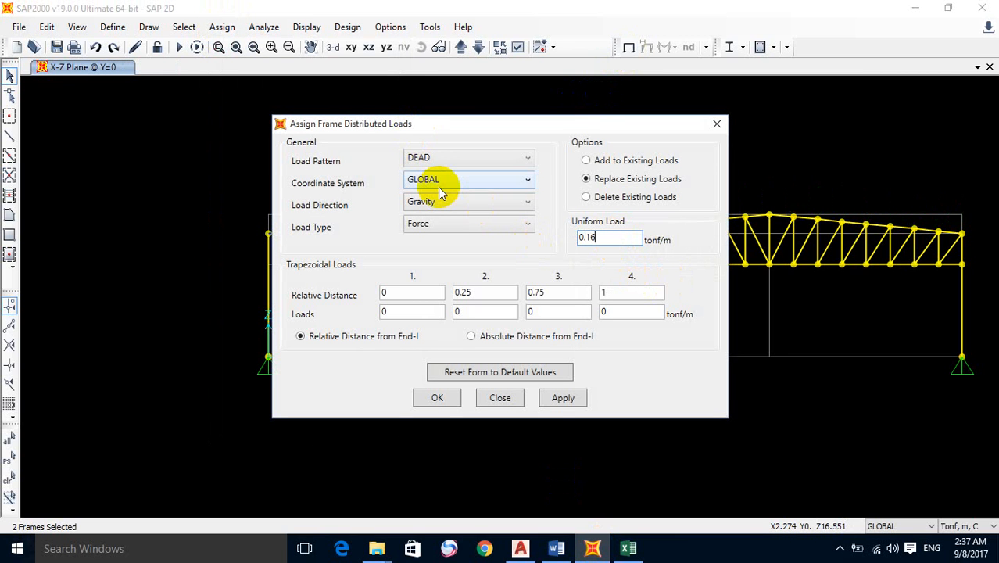
pyautogui.click(563, 397)
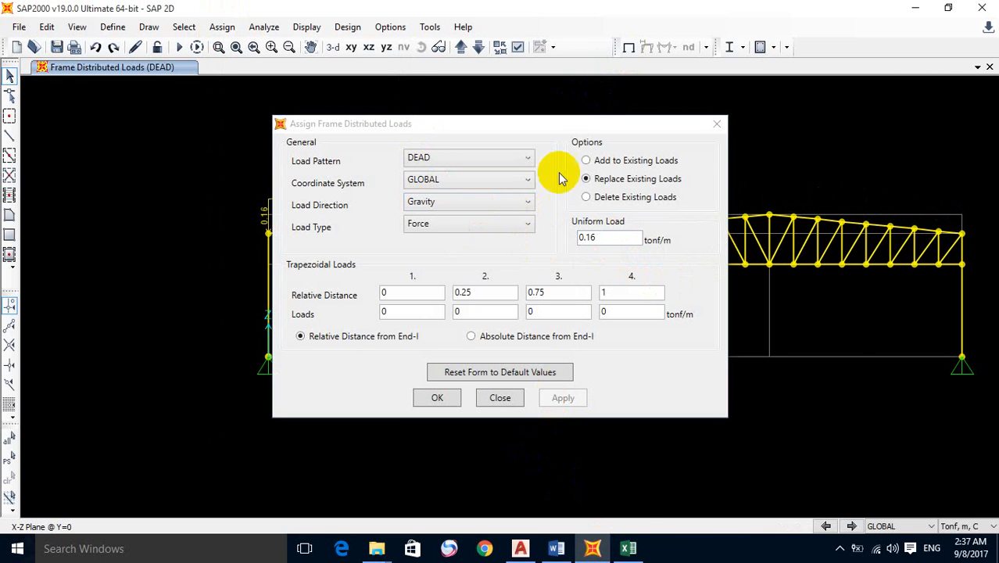
pyautogui.moveTo(568, 125)
pyautogui.mouseDown()
pyautogui.moveTo(698, 223)
pyautogui.moveTo(694, 172)
pyautogui.mouseUp()
pyautogui.click(557, 440)
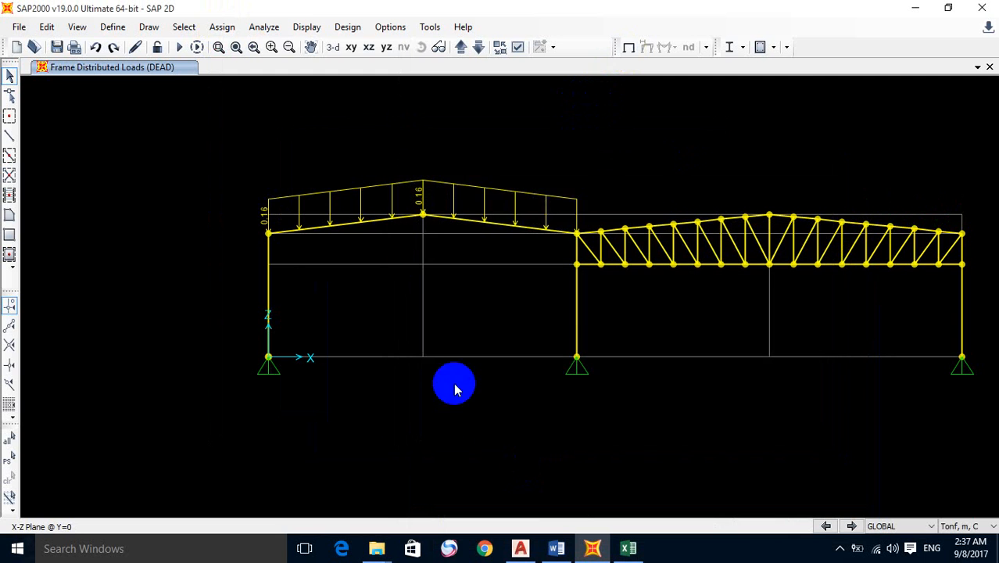
# Step: Open the distributed load assignment for the two sloped rafters and look up the distributed live load in the load frame workbook
pyautogui.click(222, 27)
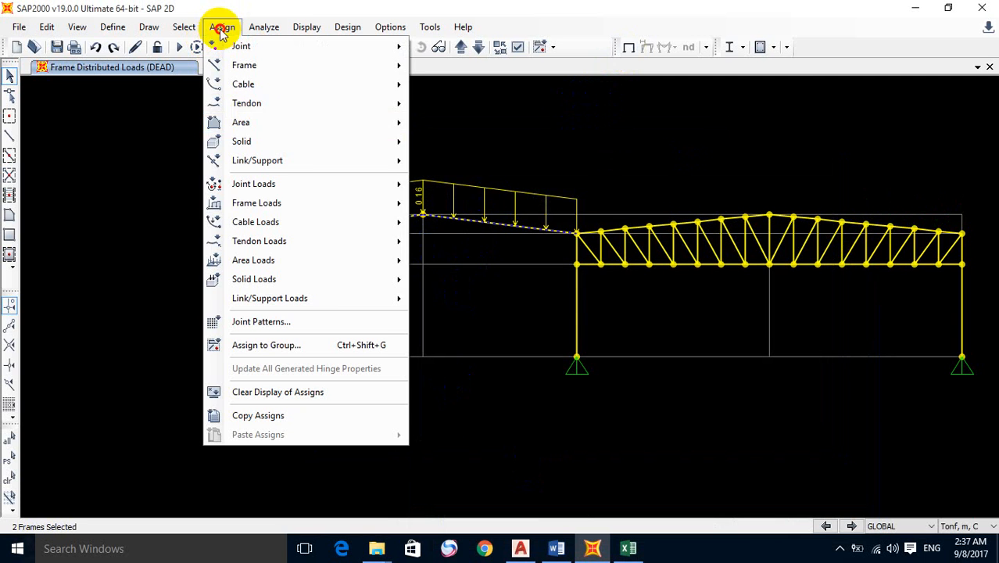
pyautogui.click(281, 203)
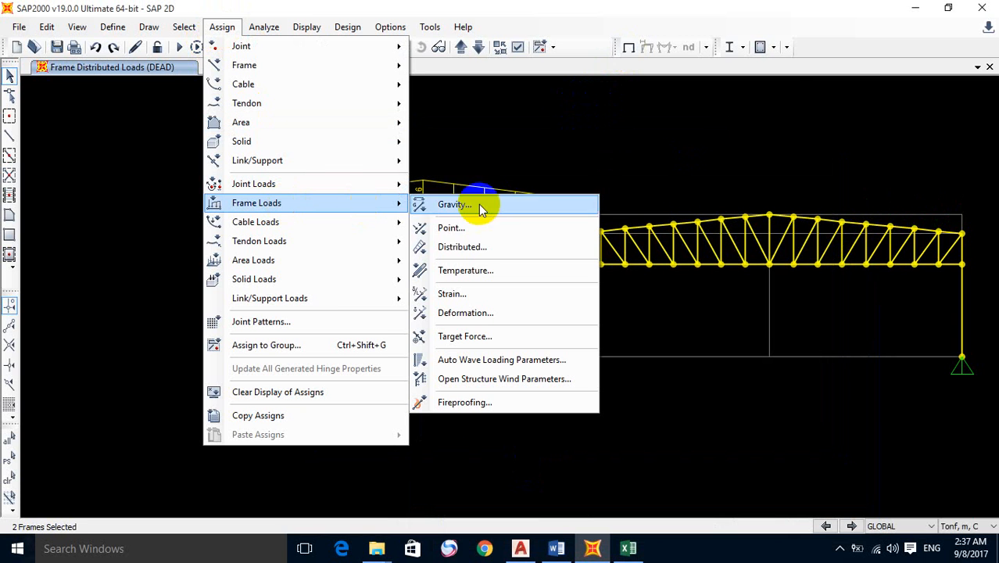
pyautogui.click(467, 247)
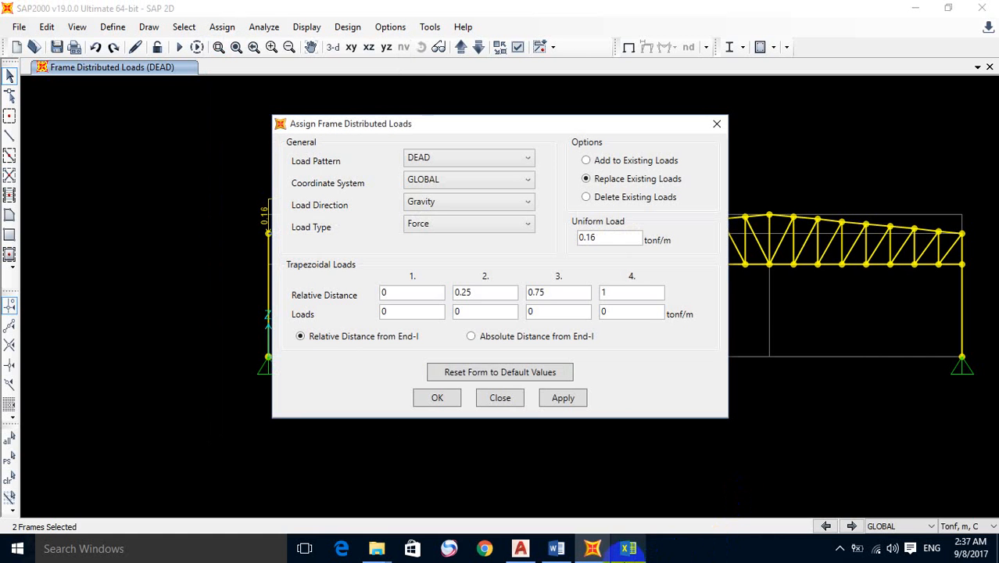
pyautogui.click(629, 548)
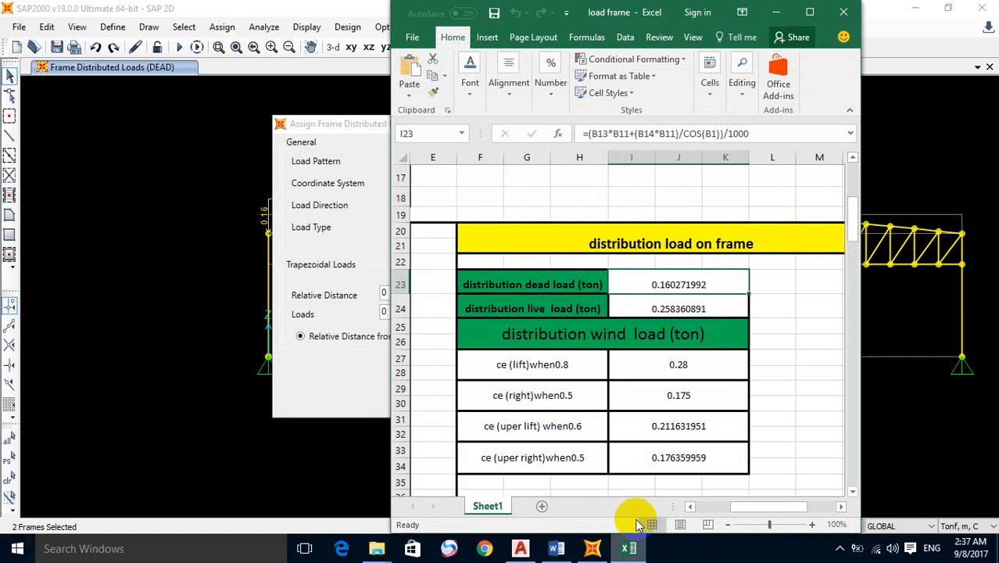
pyautogui.click(693, 313)
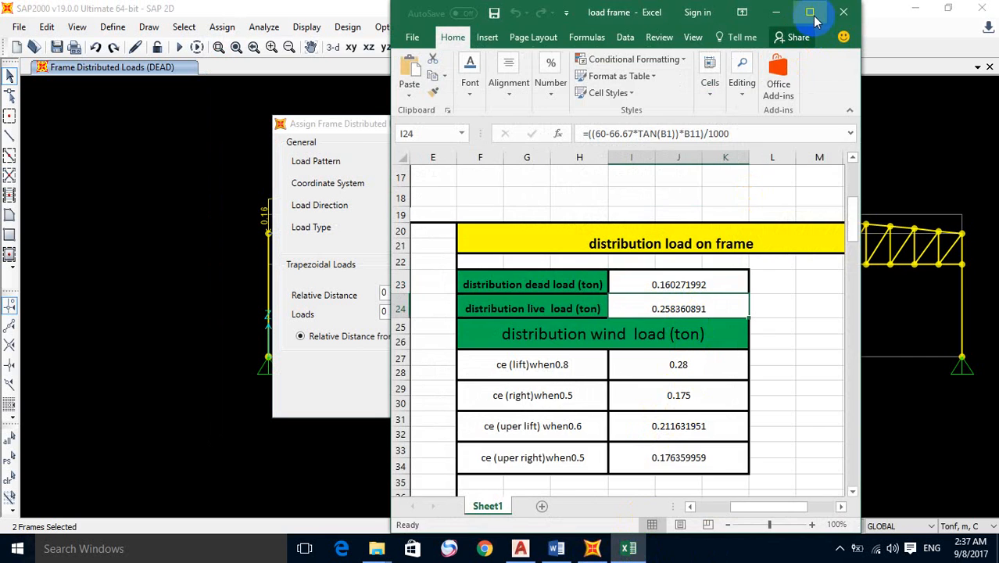
pyautogui.click(776, 12)
# Step: Assign a uniform LL gravity load of 0.258 tonf/m to the two sloped rafters of the portal frame
pyautogui.doubleClick(614, 237)
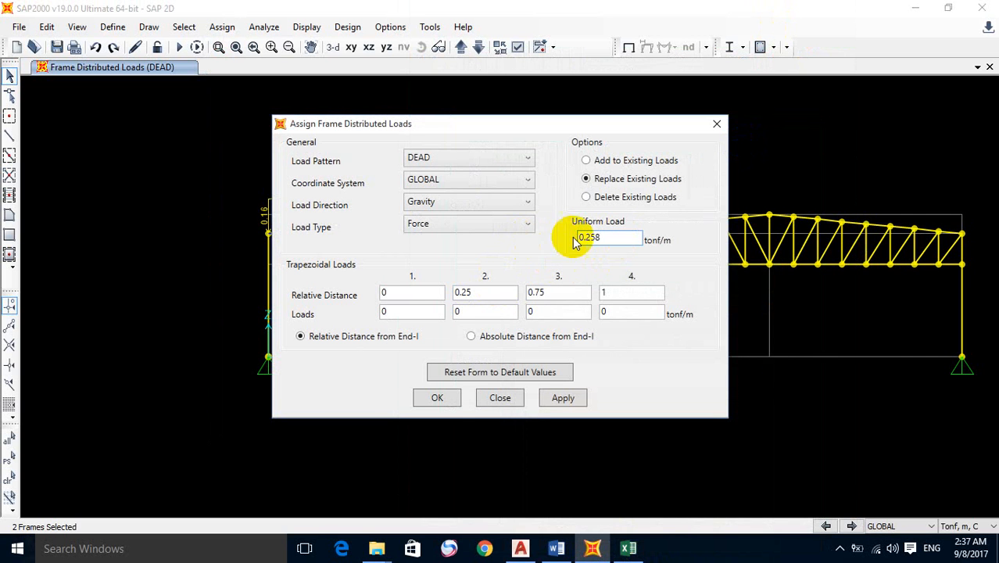
pyautogui.click(482, 161)
pyautogui.click(466, 193)
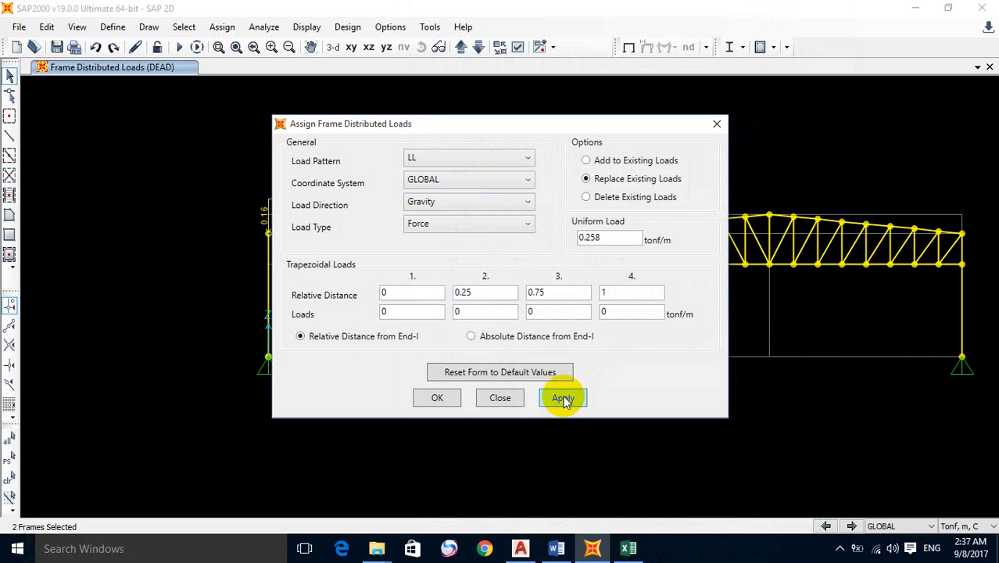
pyautogui.click(563, 399)
pyautogui.moveTo(555, 124); pyautogui.dragTo(585, 172)
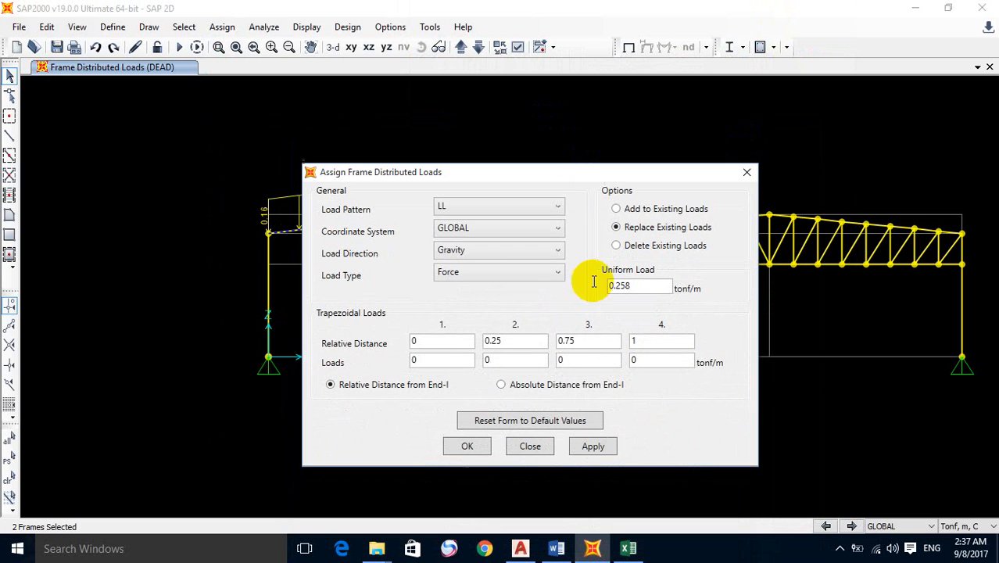
pyautogui.click(594, 452)
pyautogui.click(481, 447)
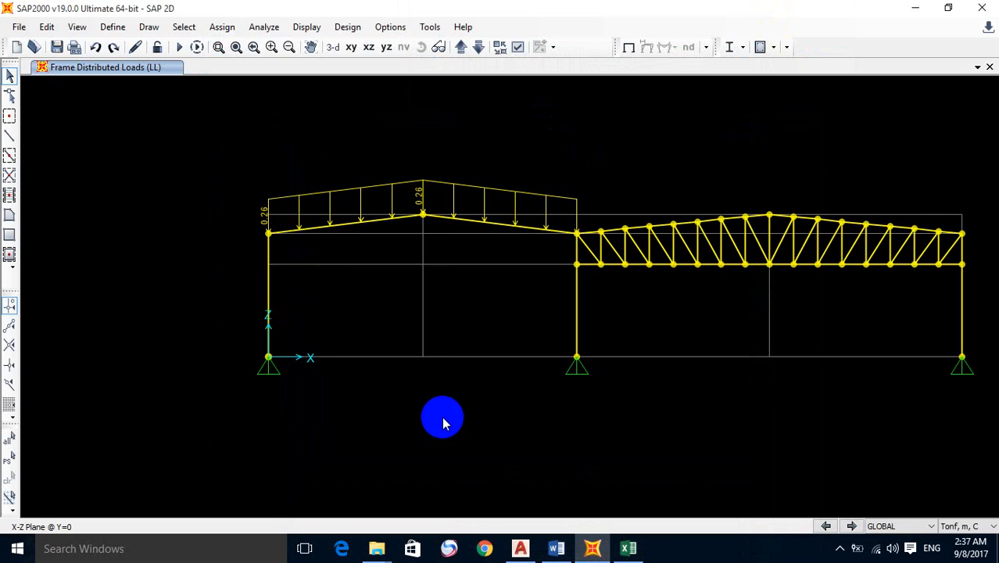
# Step: Select the left rafter and look up the distributed wind lift load diagram in the load frame workbook
pyautogui.click(348, 225)
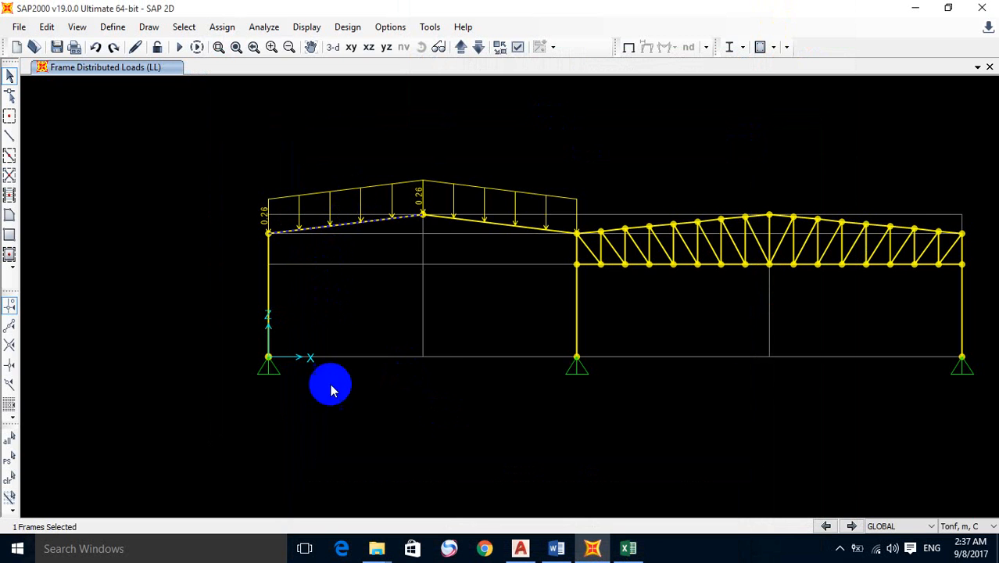
pyautogui.click(630, 549)
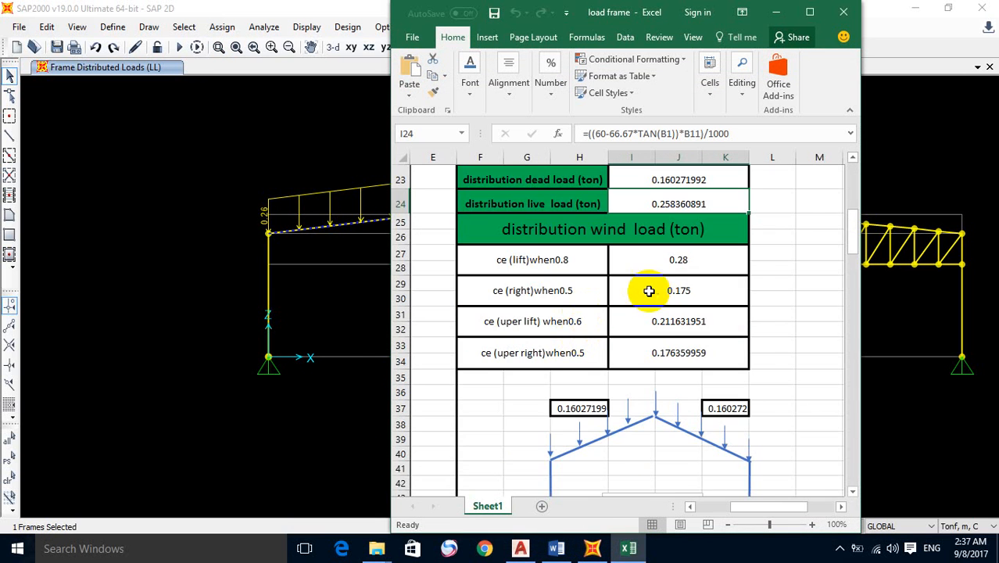
pyautogui.scroll(-6, 646, 313)
pyautogui.scroll(2, 637, 297)
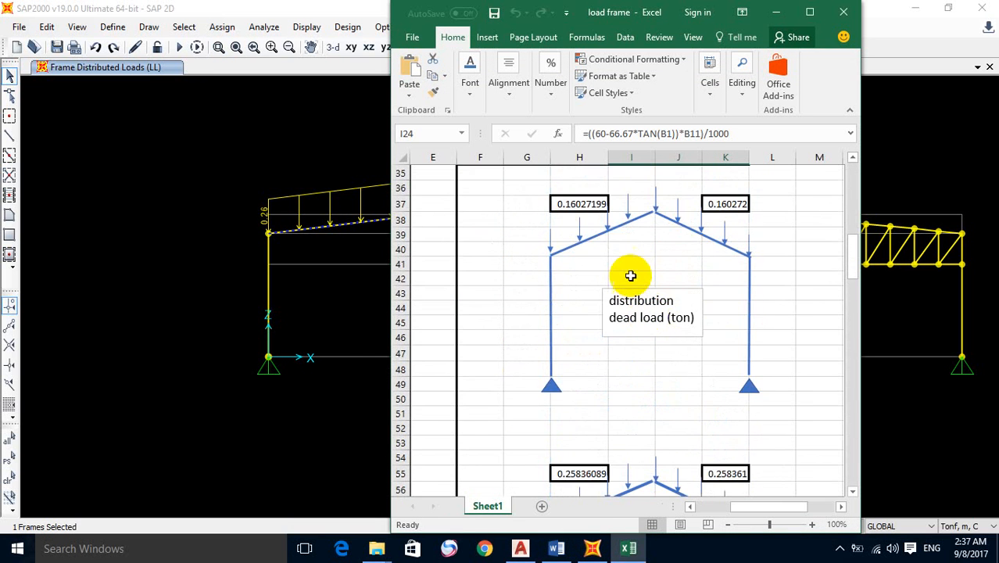
pyautogui.scroll(-2, 649, 313)
pyautogui.scroll(-6, 616, 314)
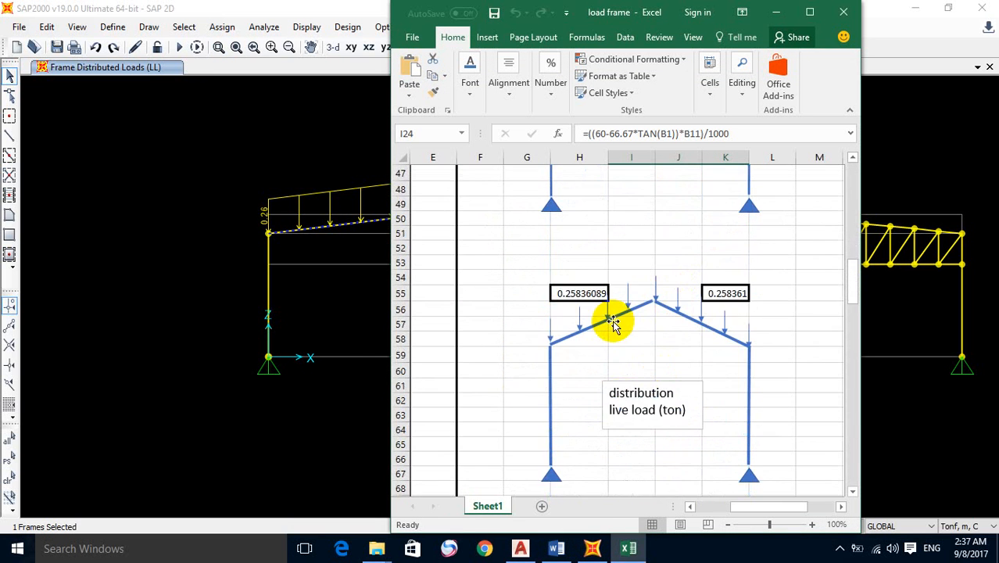
pyautogui.scroll(-2, 589, 433)
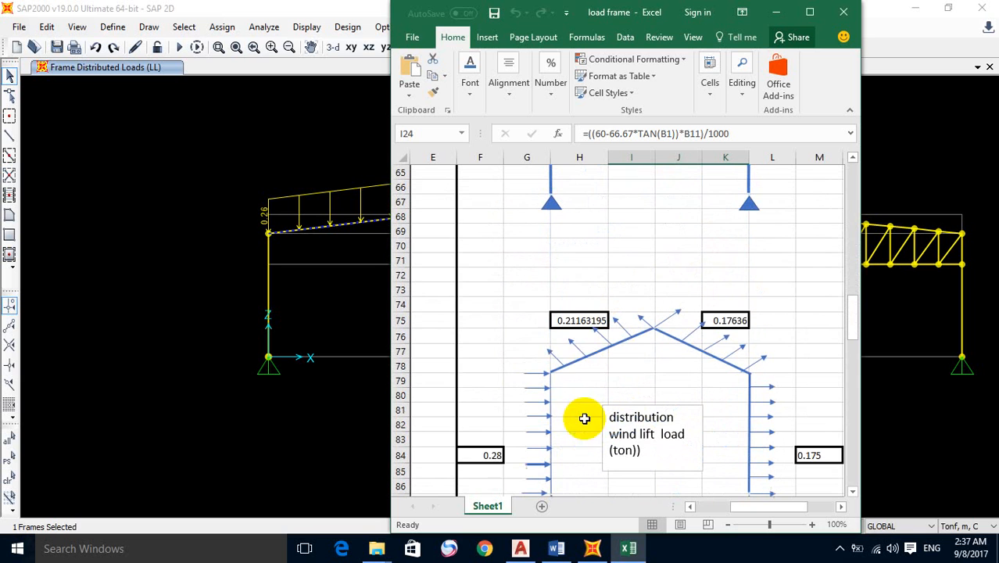
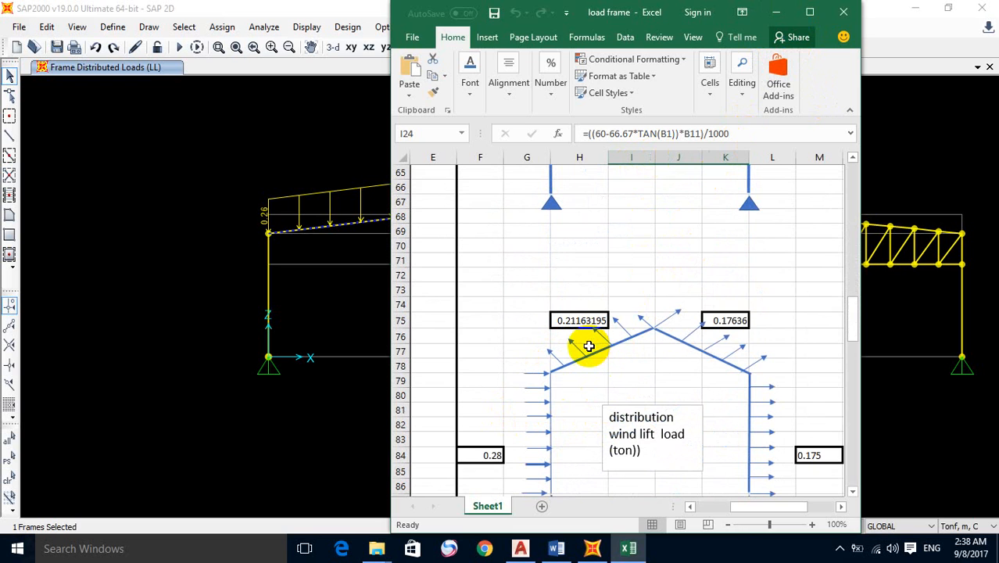
pyautogui.click(779, 14)
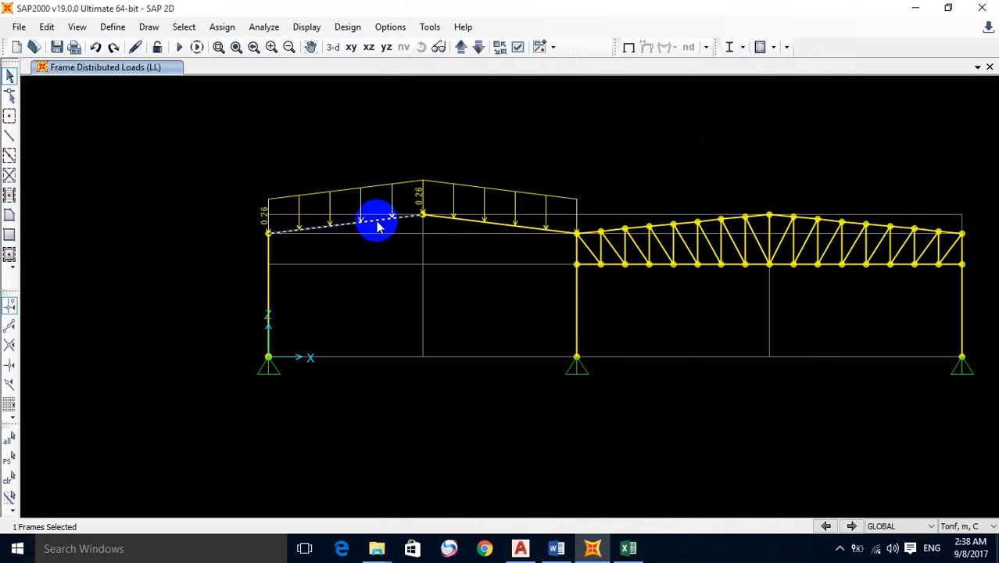
# Step: Open the distributed load assignment for the left rafter and set it to the Local coordinate system with load direction 2
pyautogui.click(220, 27)
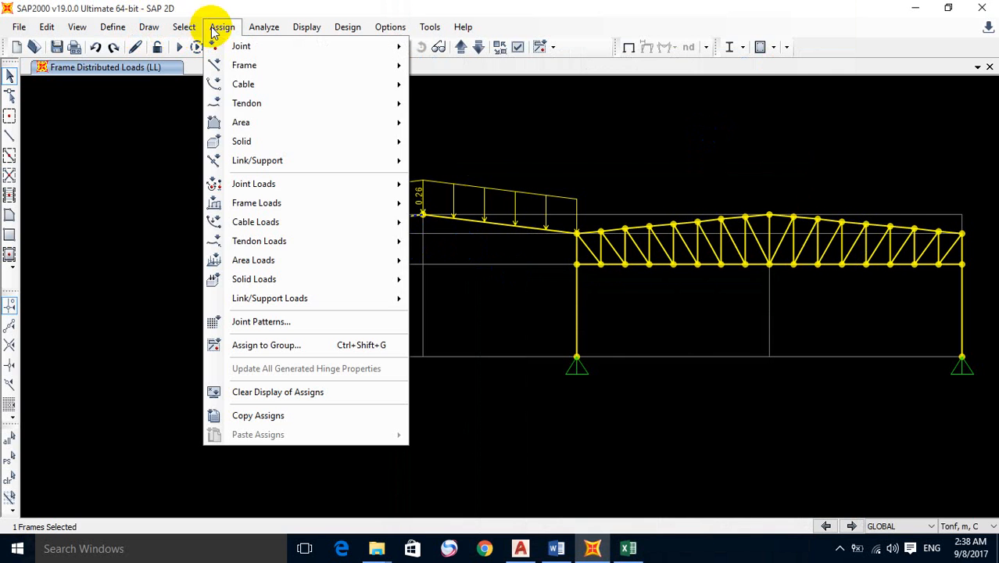
pyautogui.moveTo(273, 204)
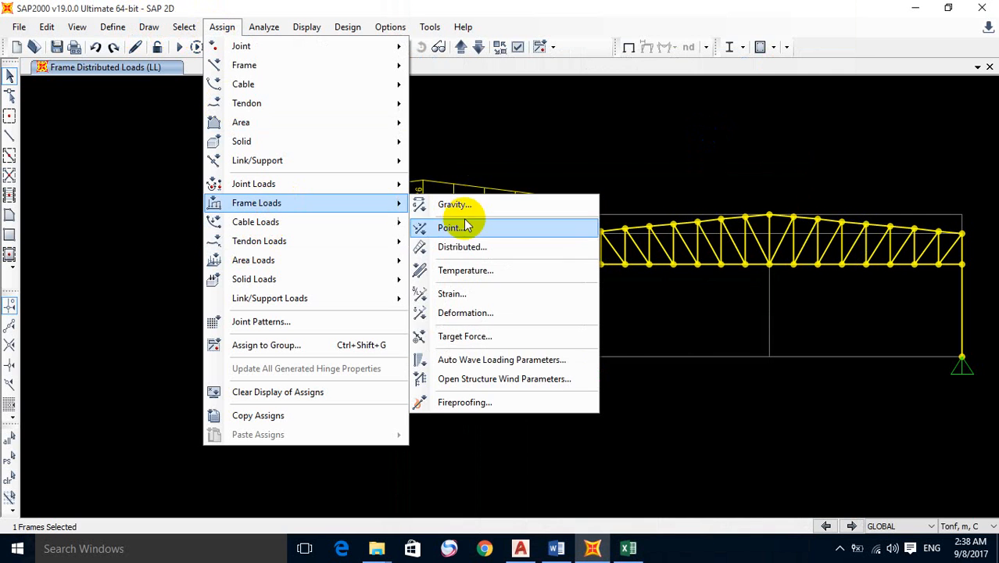
pyautogui.click(471, 247)
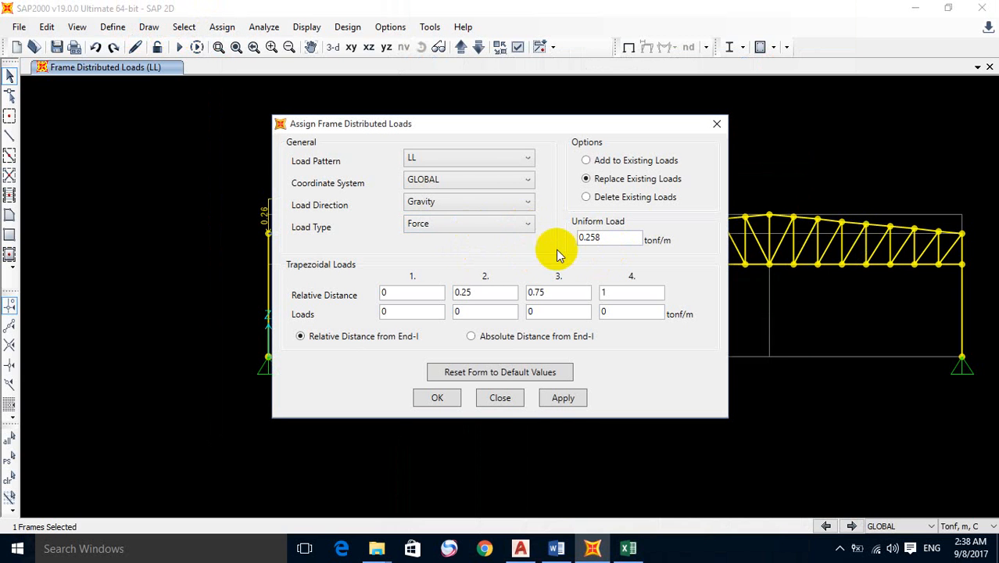
pyautogui.click(474, 186)
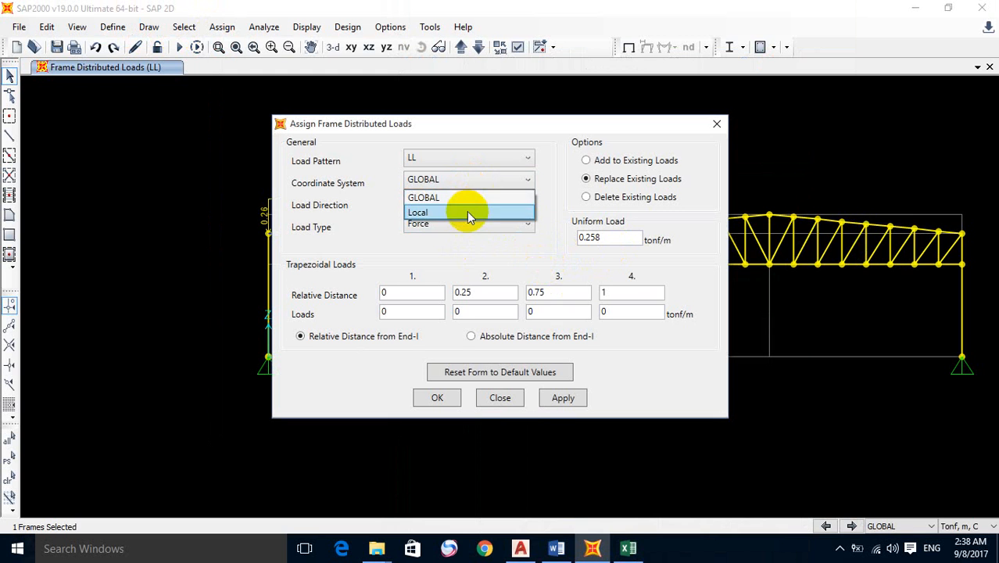
pyautogui.click(465, 205)
pyautogui.click(450, 236)
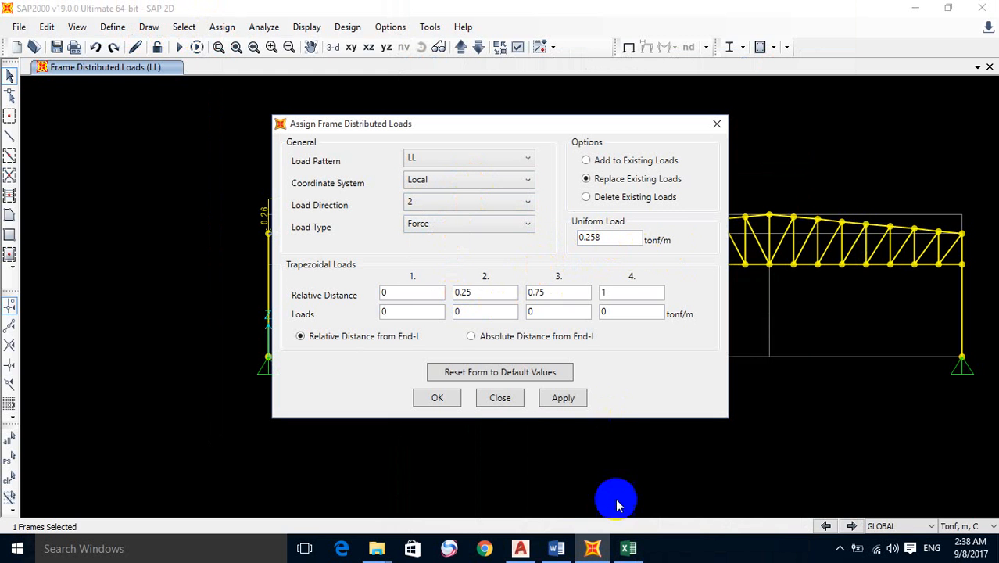
# Step: Set the left rafter's uniform load to 0.211 tonf/m from the wind lift diagram and choose the w. l. lift load pattern
pyautogui.click(629, 549)
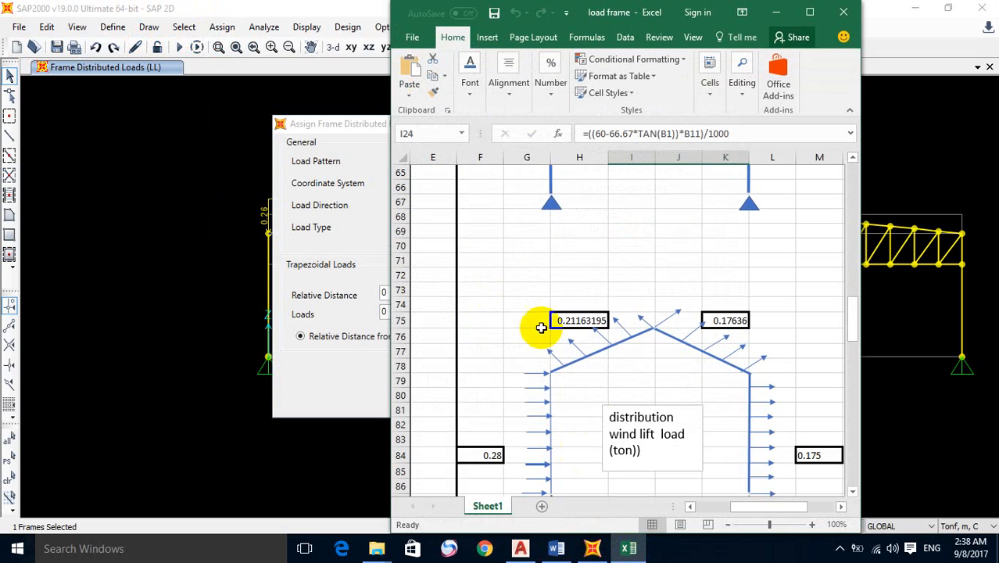
pyautogui.click(778, 13)
pyautogui.doubleClick(620, 239)
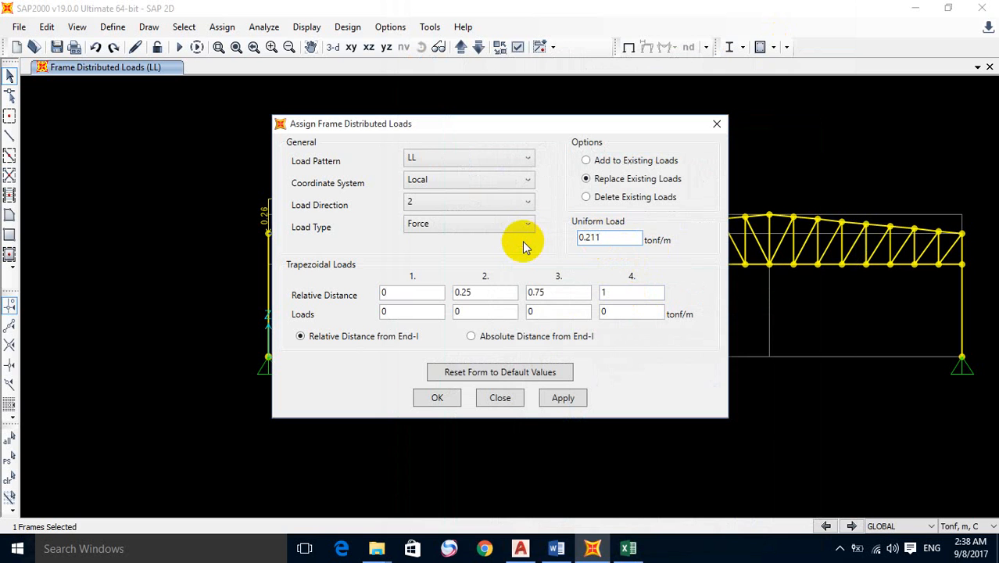
pyautogui.click(628, 547)
pyautogui.click(629, 548)
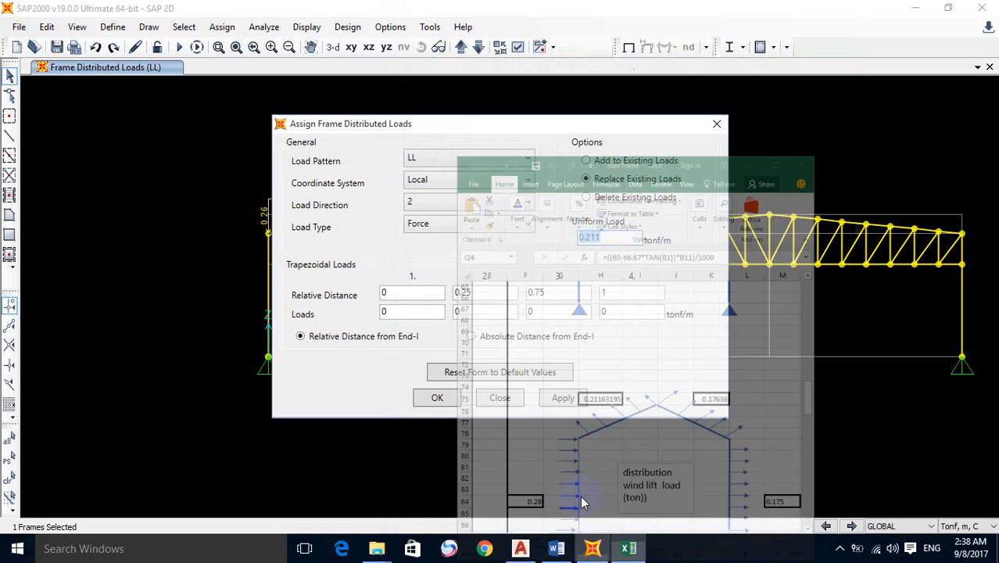
pyautogui.click(454, 159)
pyautogui.click(437, 203)
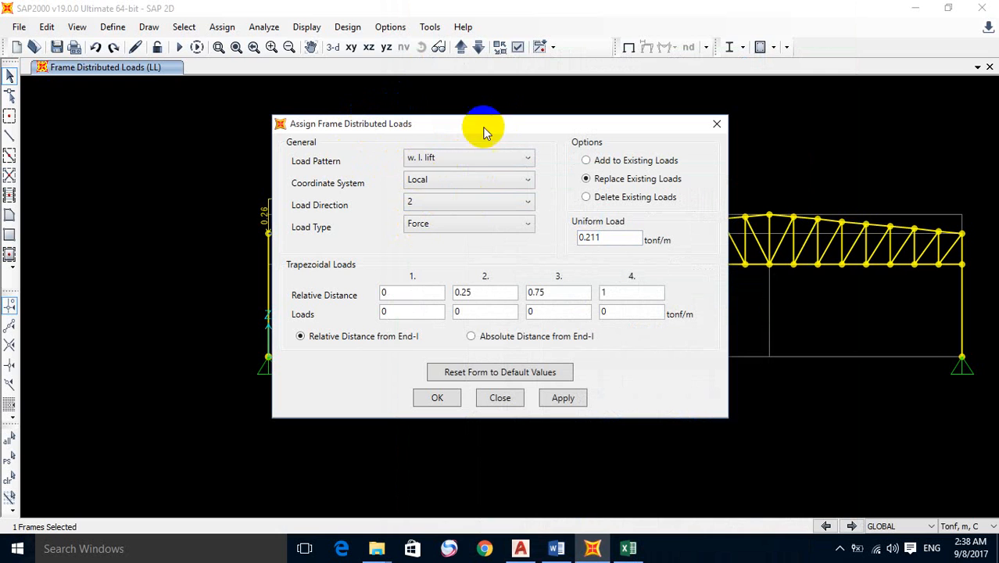
pyautogui.moveTo(536, 125); pyautogui.dragTo(689, 119)
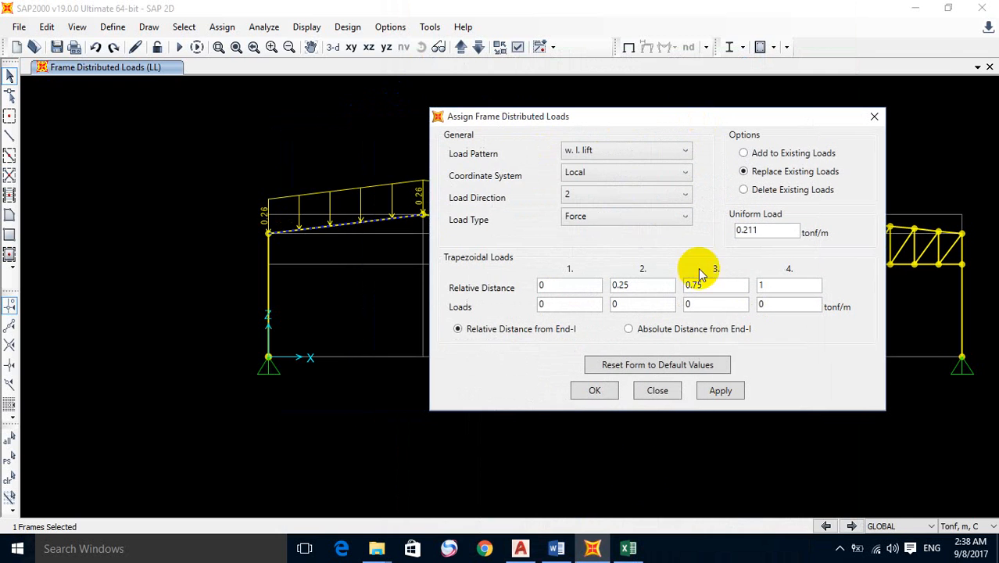
pyautogui.click(592, 548)
pyautogui.click(630, 548)
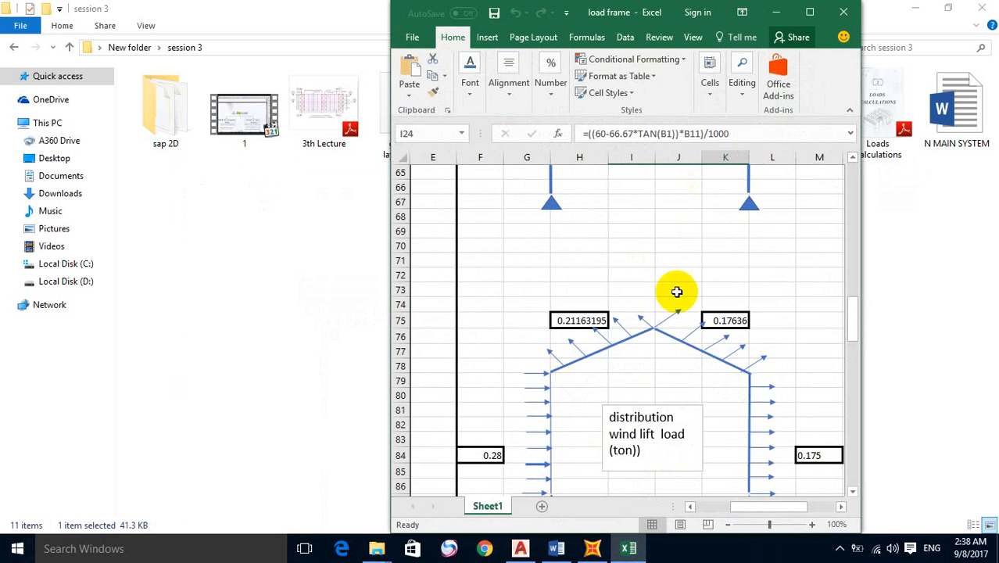
pyautogui.click(774, 12)
pyautogui.click(916, 10)
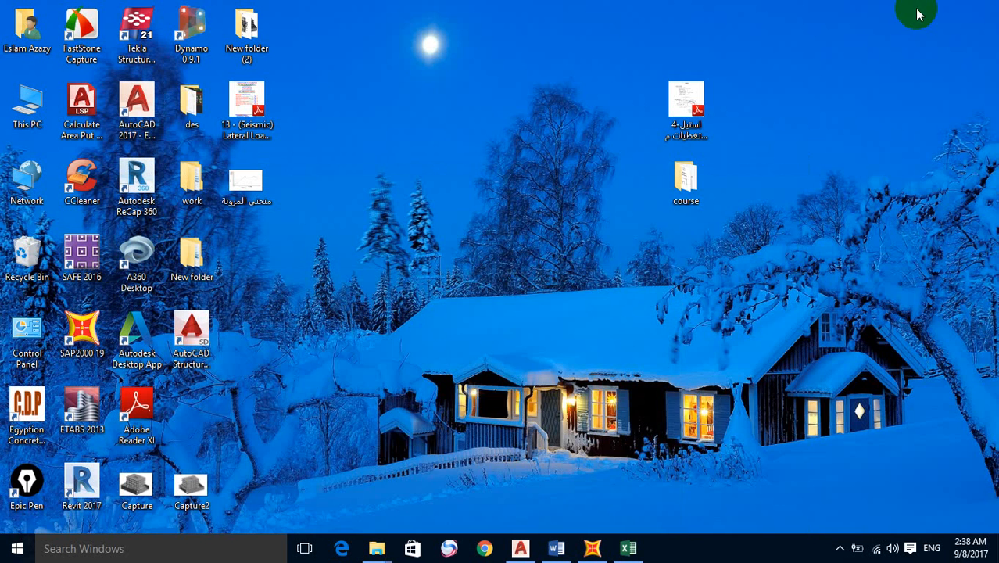
pyautogui.click(628, 549)
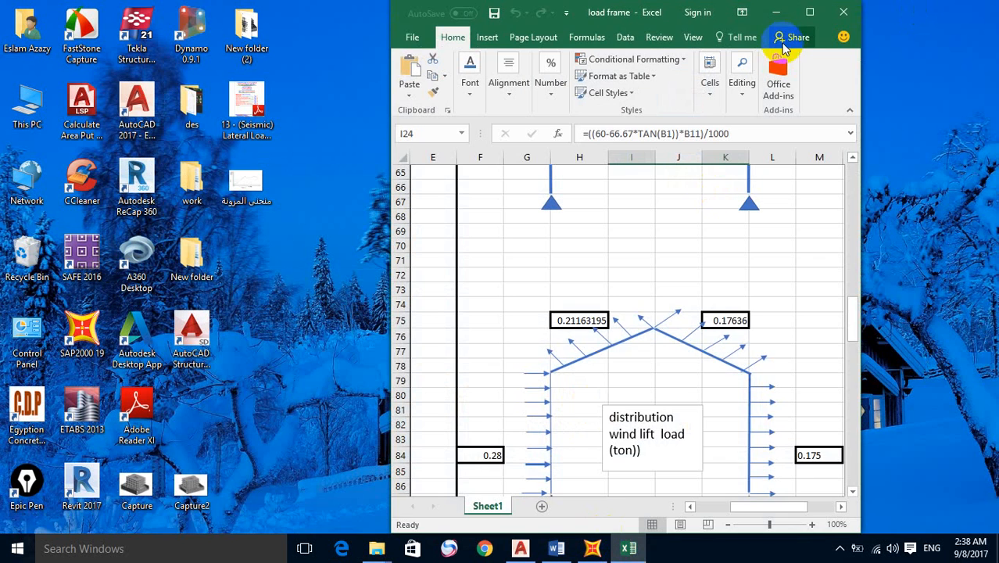
pyautogui.click(774, 13)
pyautogui.click(592, 551)
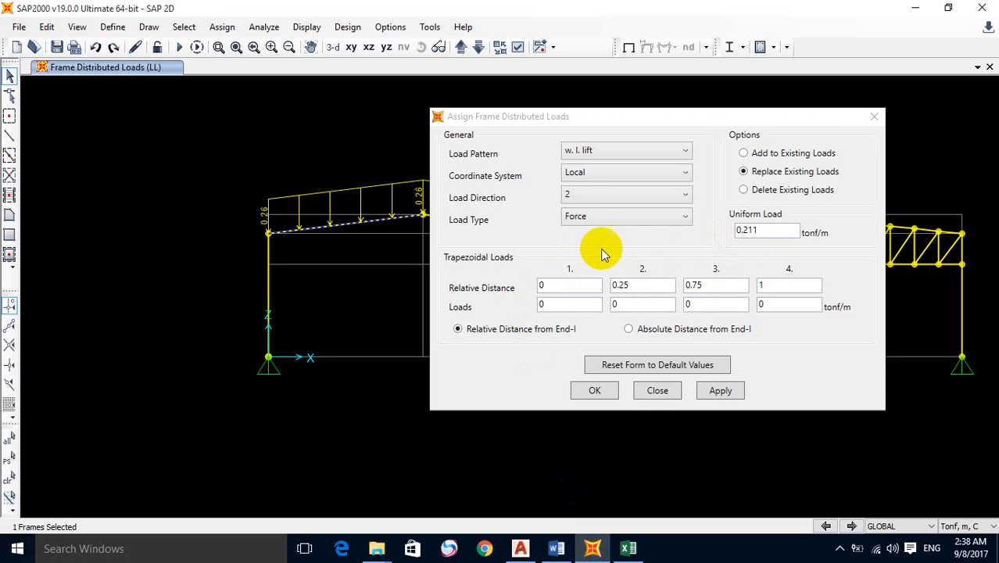
# Step: Apply the w. l. lift load to the left rafter and select the right rafter of the portal frame
pyautogui.click(721, 396)
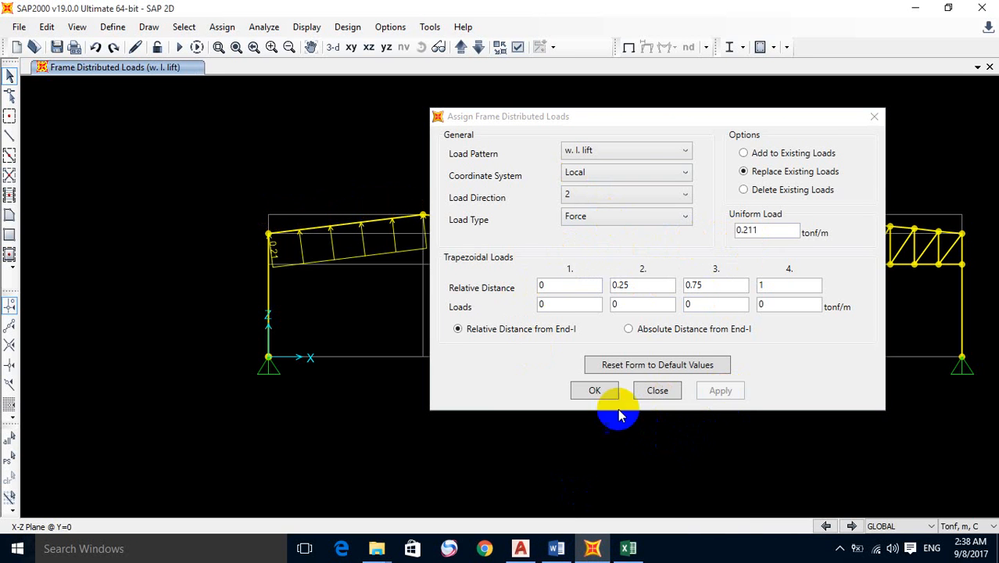
pyautogui.moveTo(575, 115); pyautogui.dragTo(804, 129)
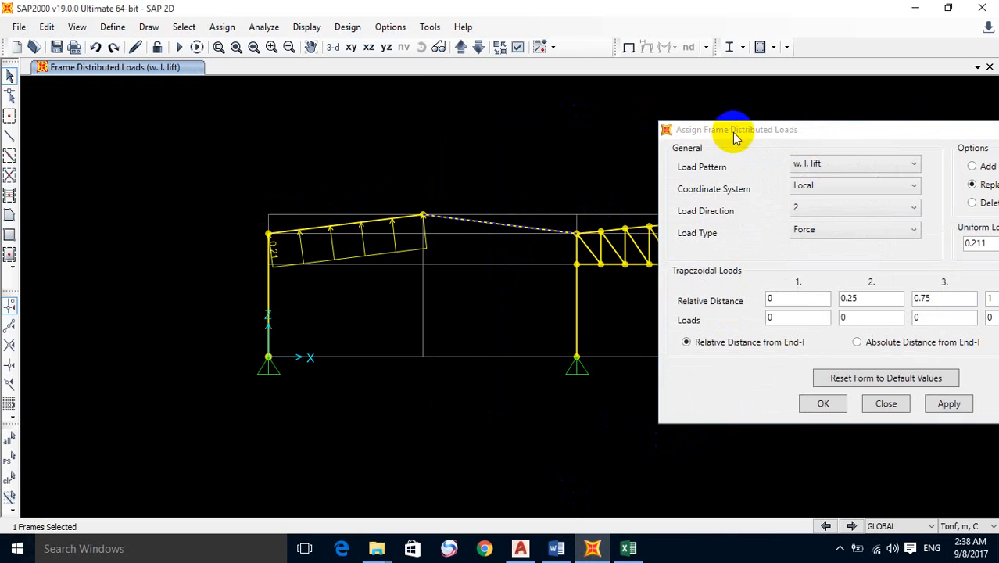
pyautogui.moveTo(731, 134); pyautogui.dragTo(453, 96)
# Step: Assign a 0.176 tonf/m uniform w. l. lift load to the right rafter, taking the value from the load frame workbook
pyautogui.click(629, 549)
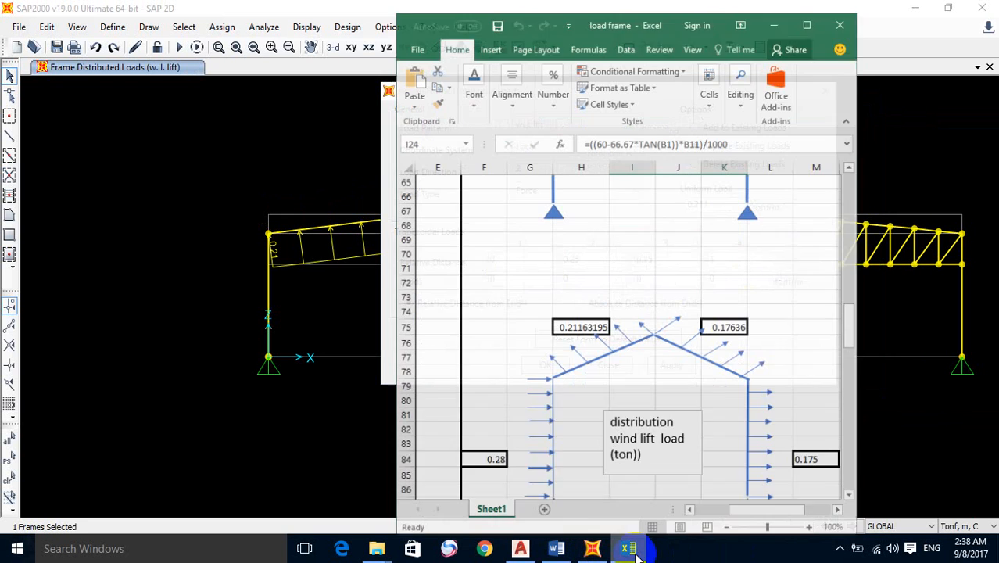
pyautogui.click(630, 549)
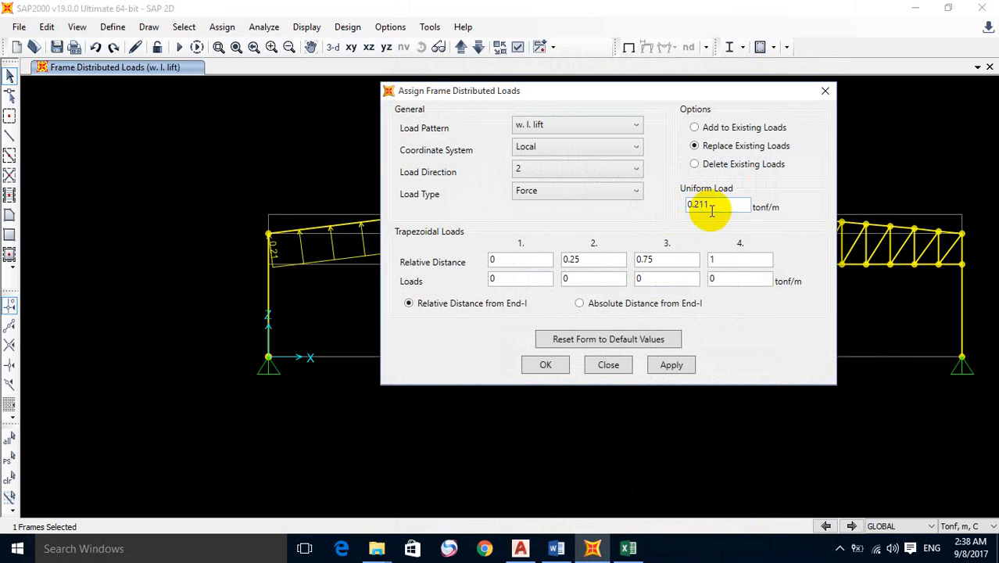
pyautogui.moveTo(729, 205); pyautogui.dragTo(665, 209)
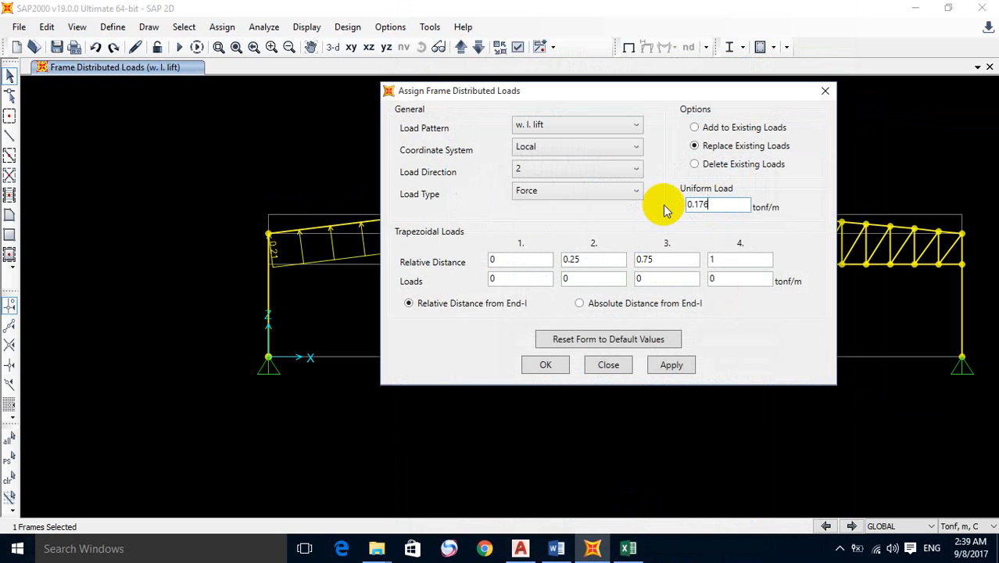
pyautogui.click(630, 549)
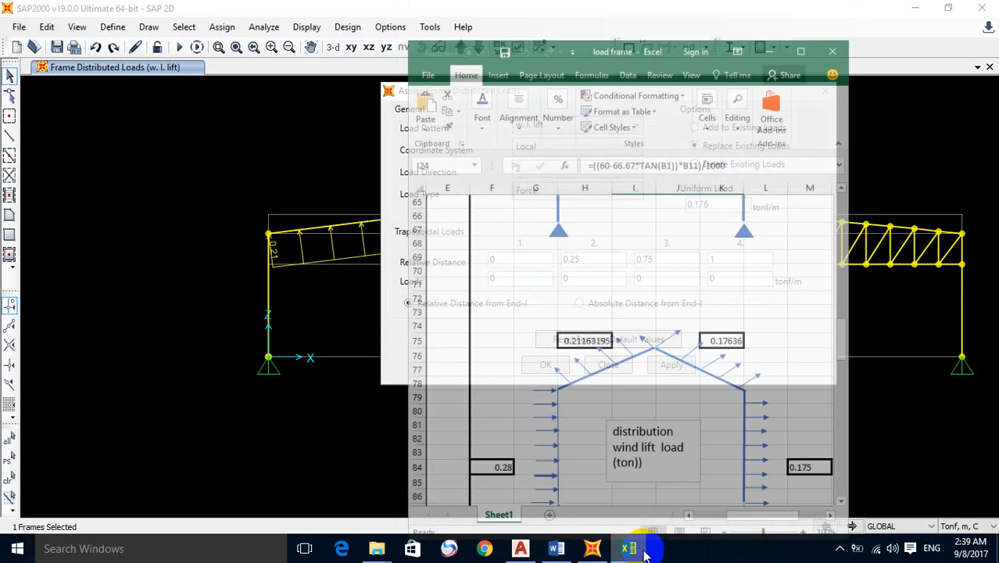
pyautogui.click(631, 549)
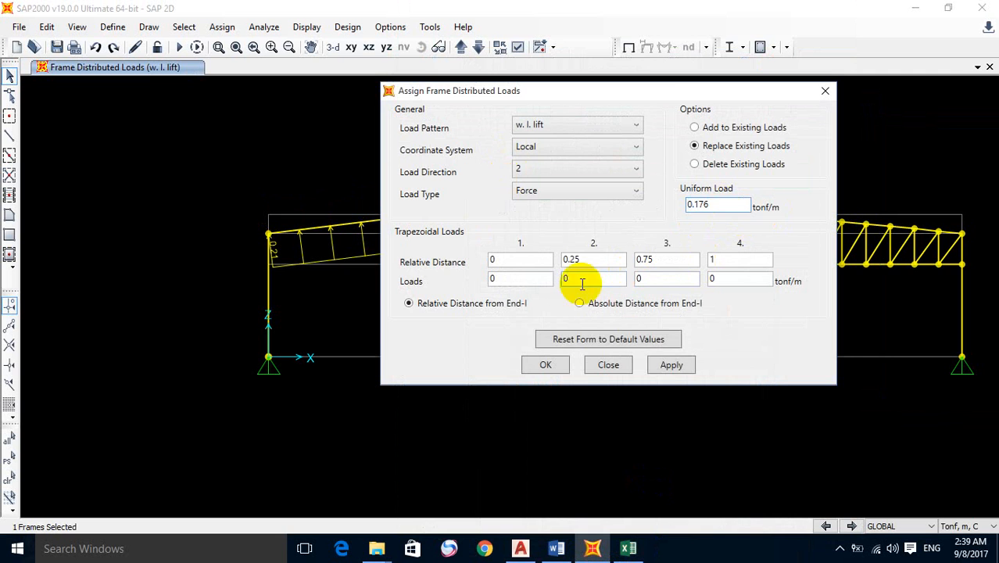
pyautogui.click(669, 366)
pyautogui.moveTo(657, 89); pyautogui.dragTo(895, 94)
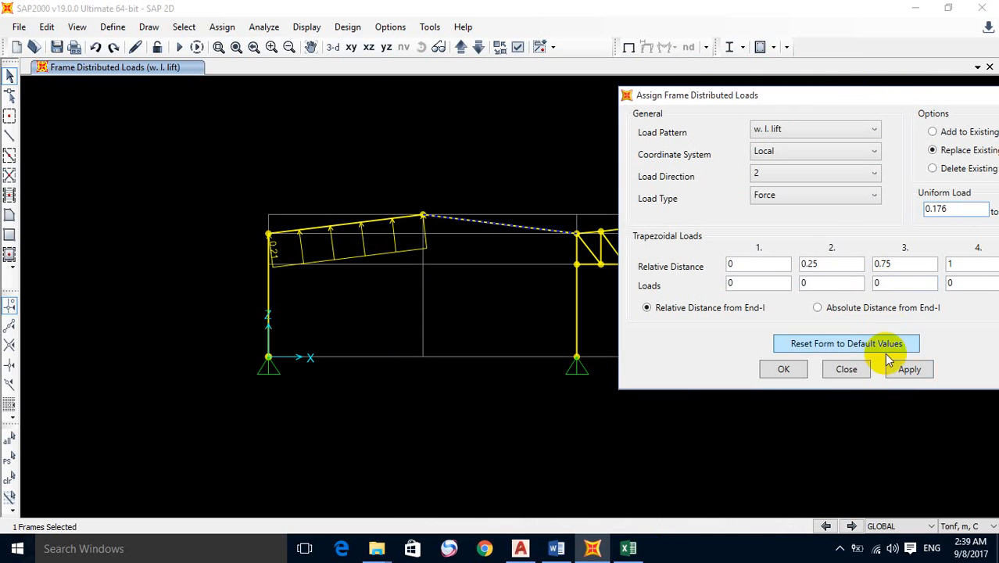
pyautogui.click(907, 369)
# Step: Assign the w. l. right pattern's 0.176 tonf/m uniform load to the left rafter after checking the workbook's wind right diagram
pyautogui.click(373, 243)
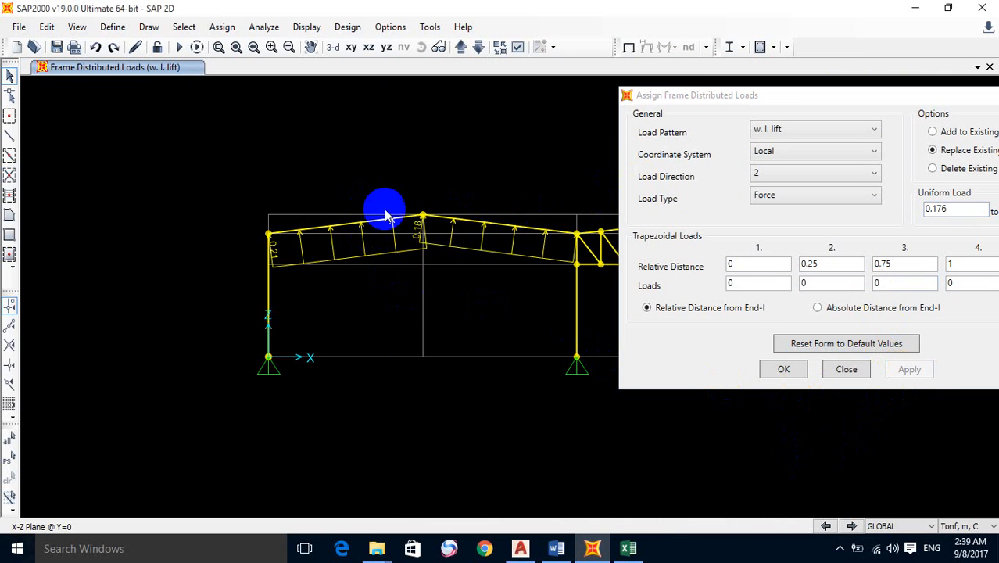
pyautogui.click(385, 215)
pyautogui.click(784, 131)
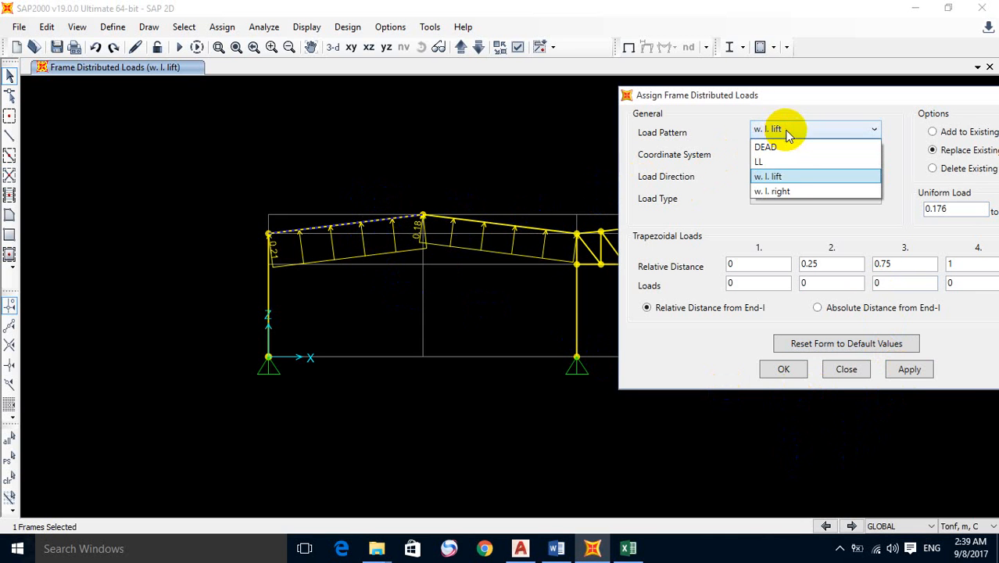
pyautogui.click(797, 188)
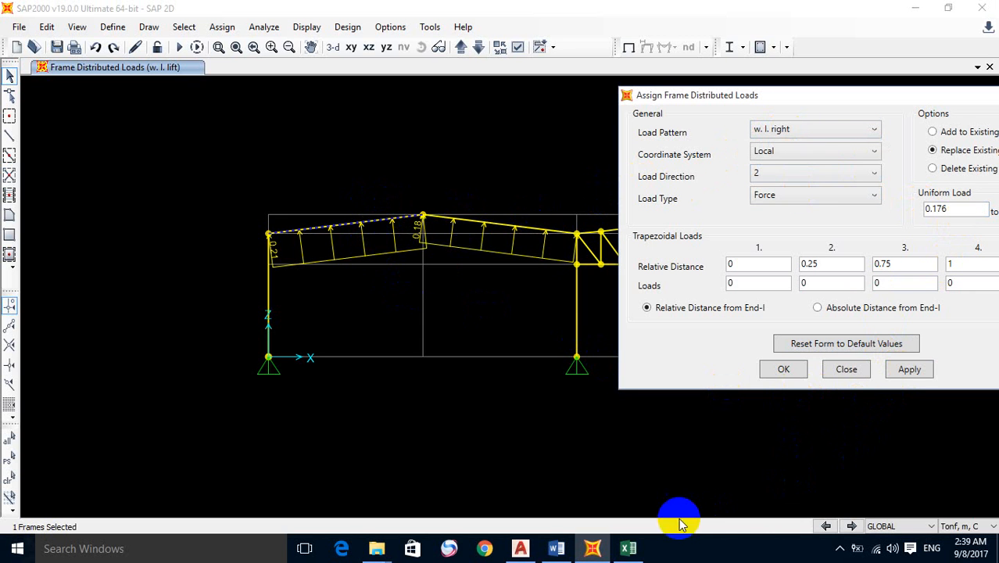
pyautogui.click(628, 548)
pyautogui.scroll(-2, 659, 379)
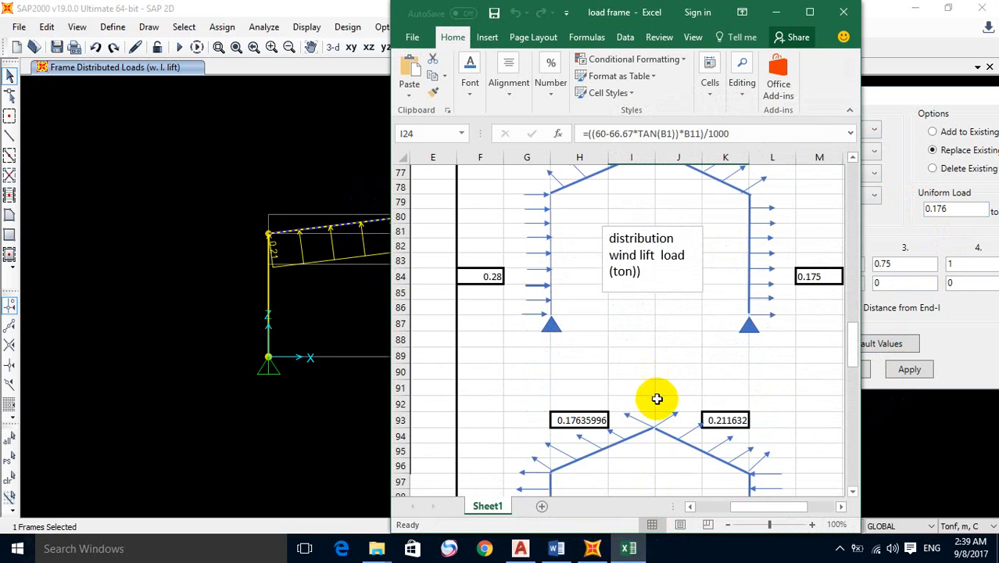
pyautogui.click(777, 14)
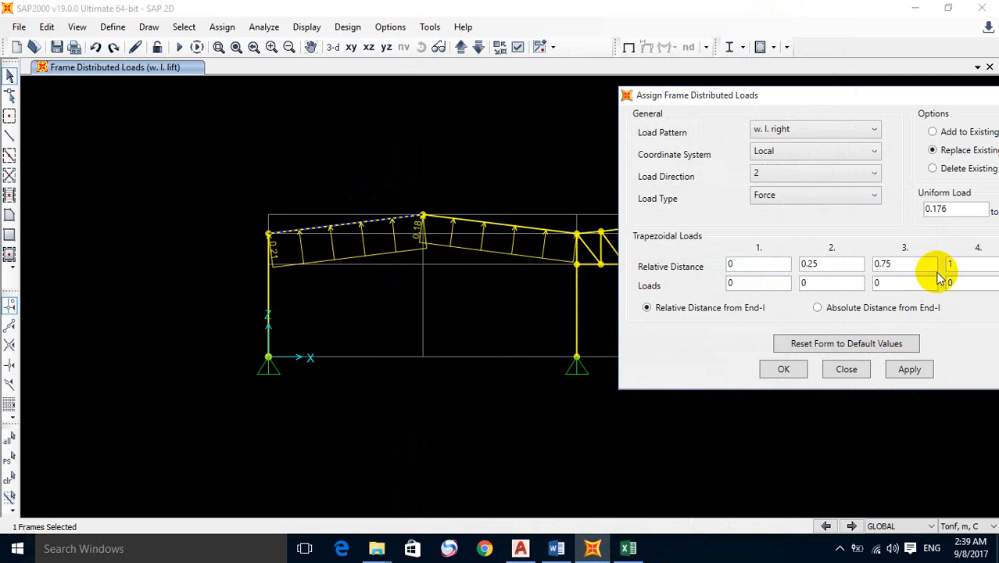
pyautogui.click(909, 370)
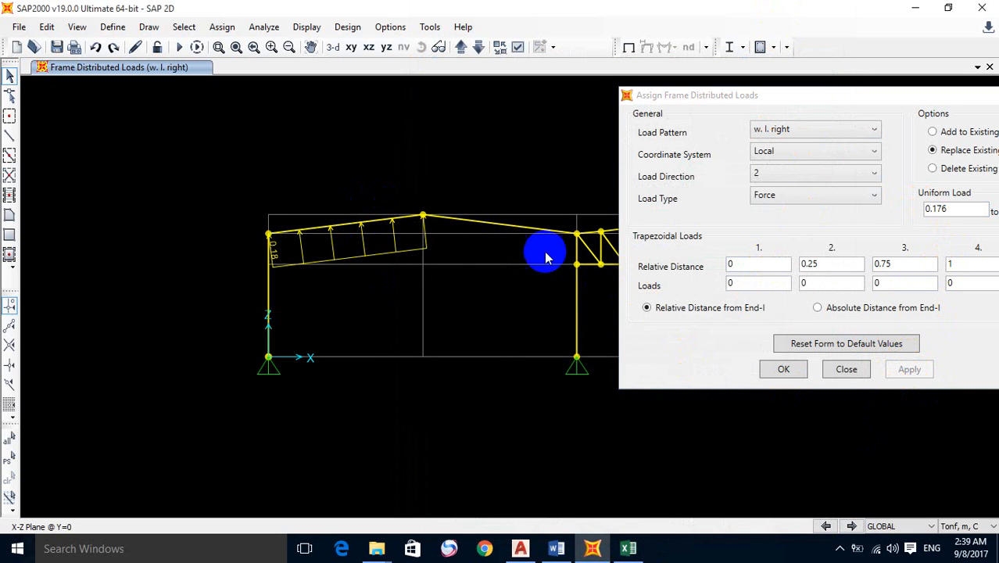
# Step: Assign a 0.211 tonf/m uniform w. l. right load to the right rafter per the workbook and close the load assignment
pyautogui.click(535, 221)
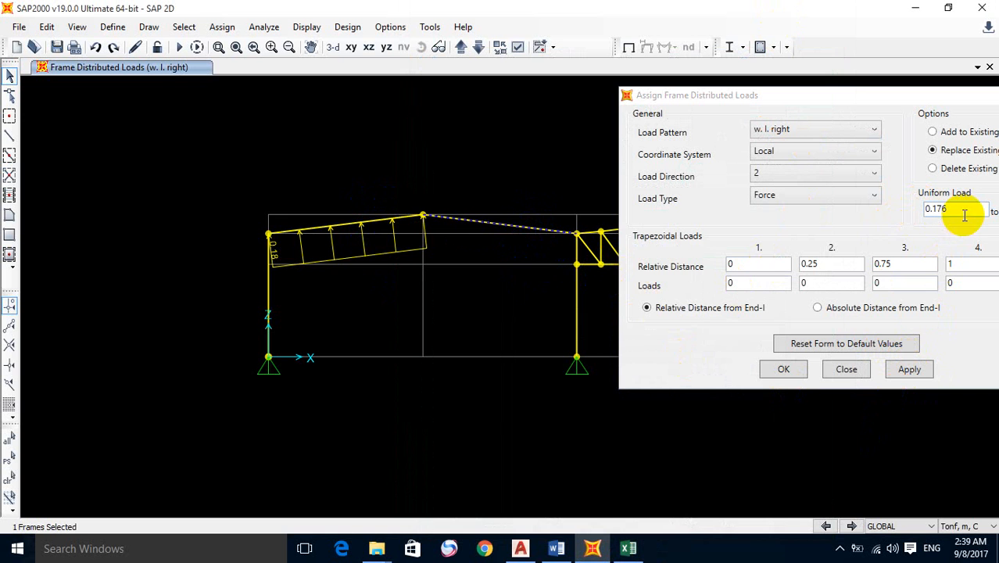
pyautogui.click(630, 549)
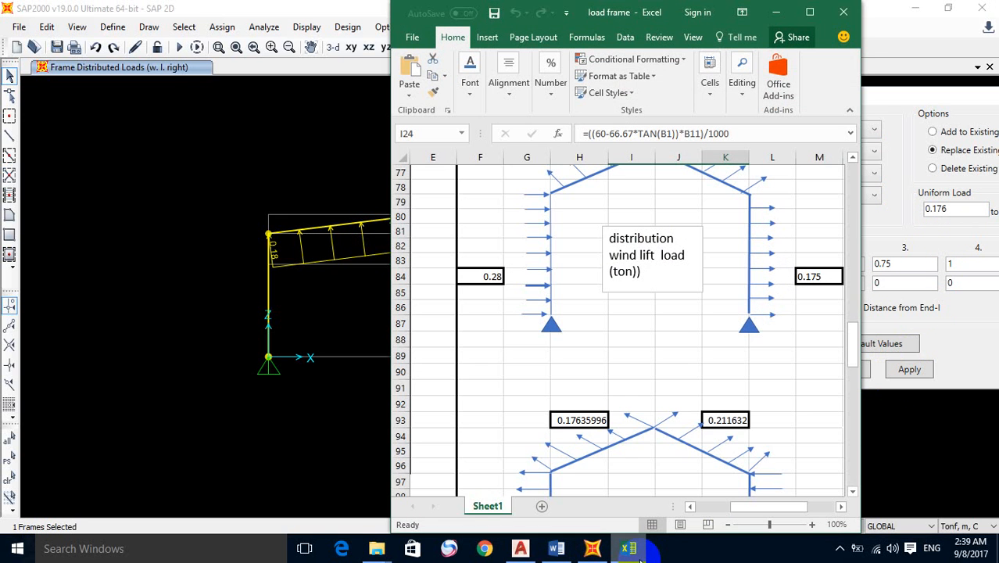
pyautogui.click(635, 552)
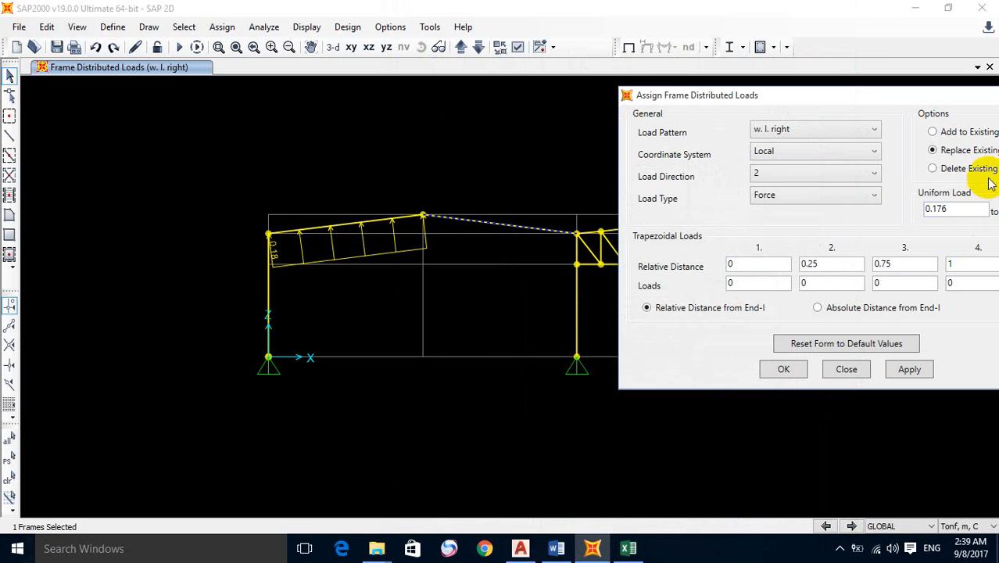
pyautogui.write('0.211')
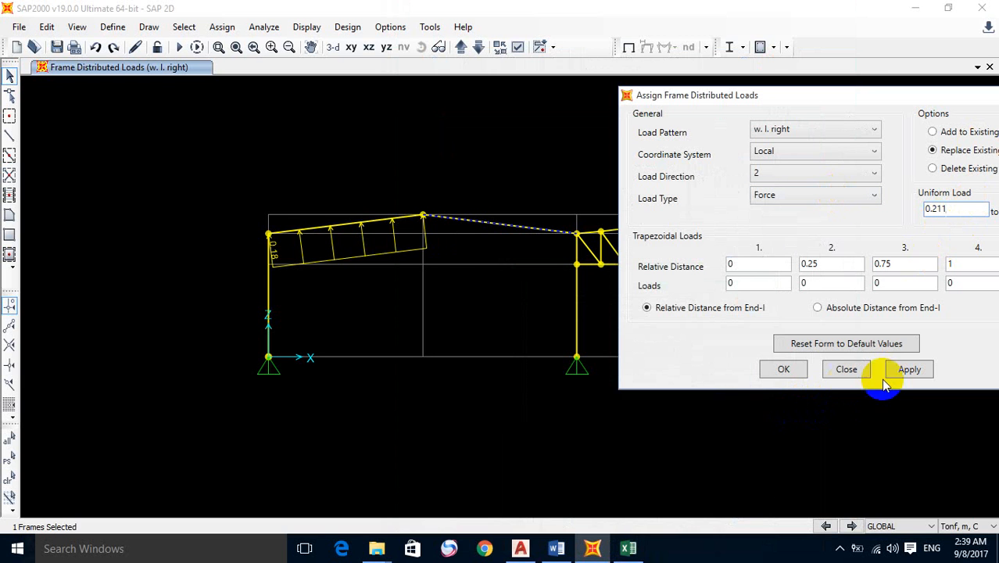
pyautogui.click(909, 370)
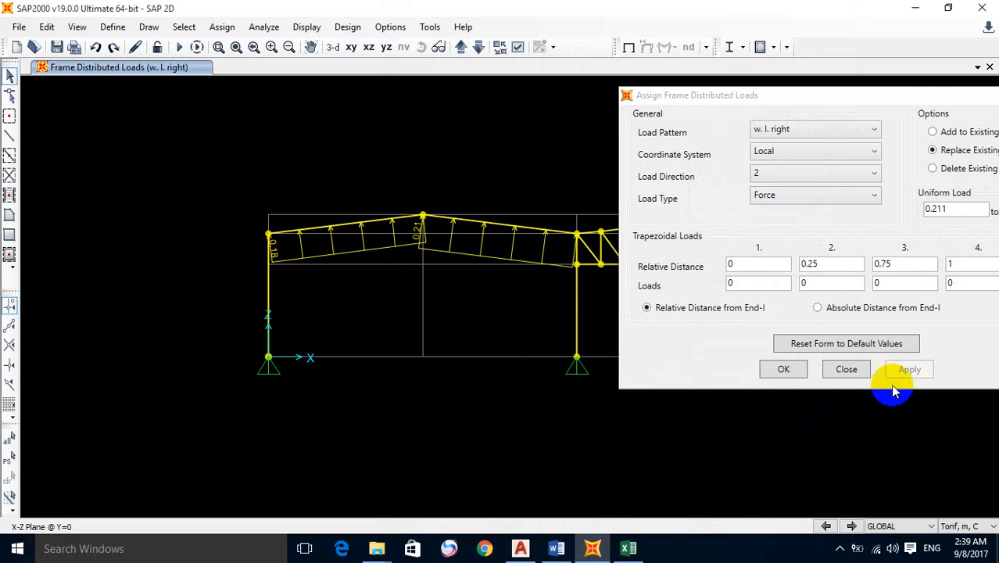
pyautogui.click(783, 370)
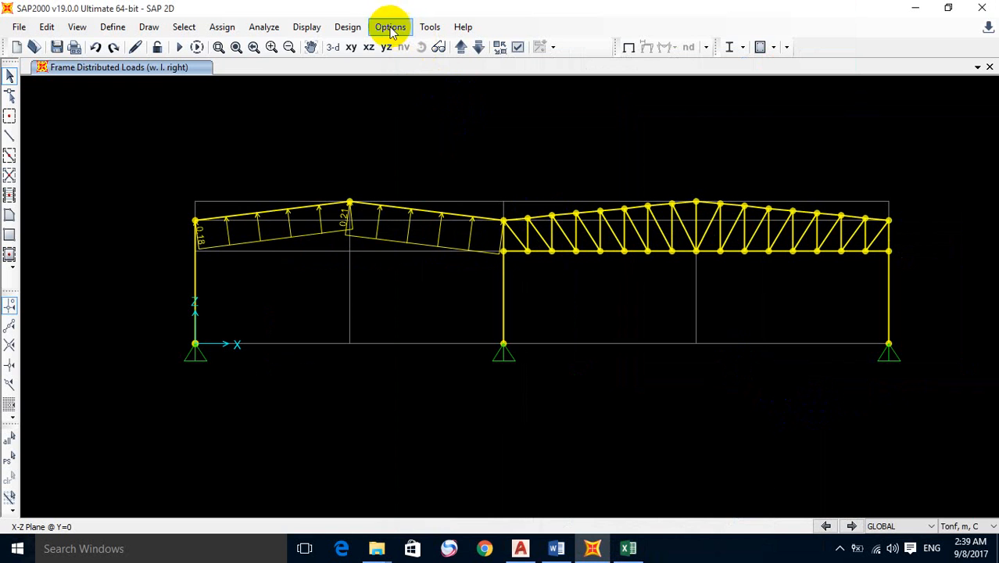
# Step: Display the frame span loads of the w. l. lift load pattern to check the rafter loads
pyautogui.click(309, 27)
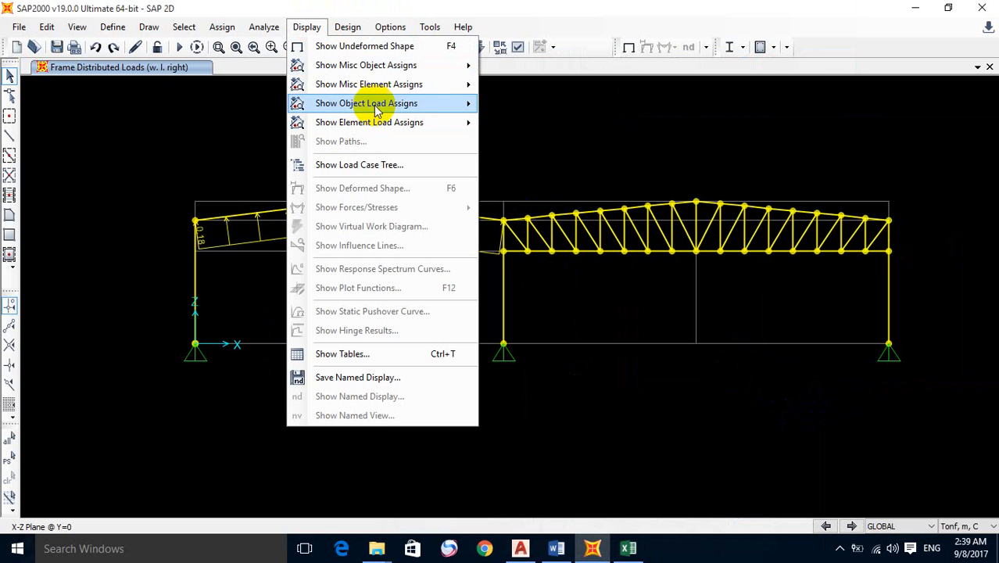
pyautogui.moveTo(383, 114)
pyautogui.click(531, 125)
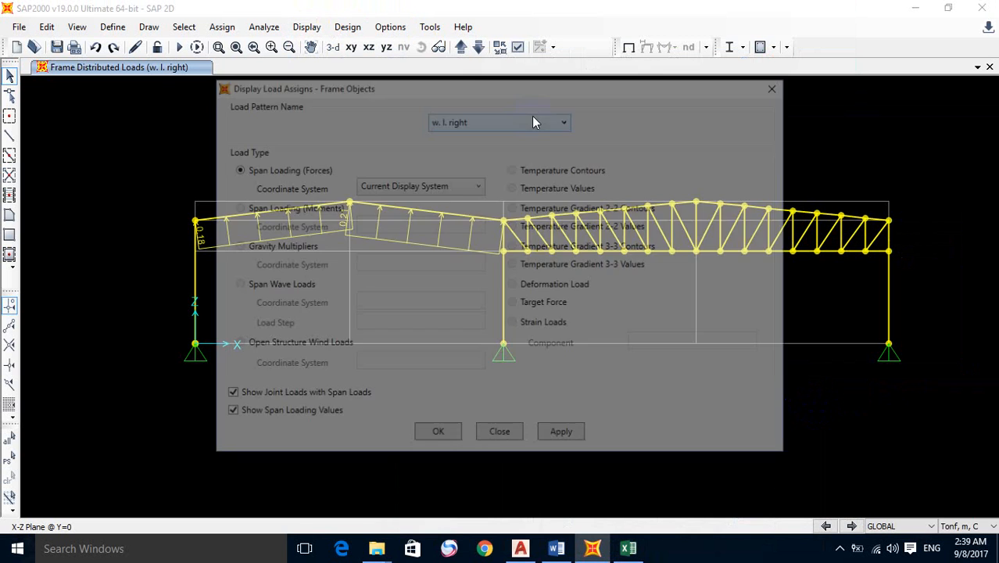
pyautogui.click(509, 121)
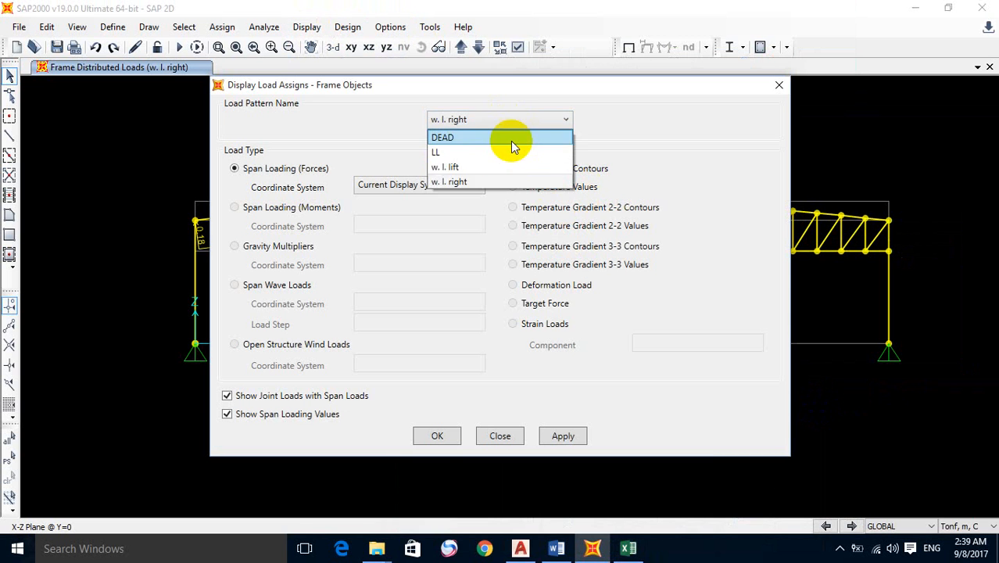
pyautogui.click(513, 166)
pyautogui.click(561, 435)
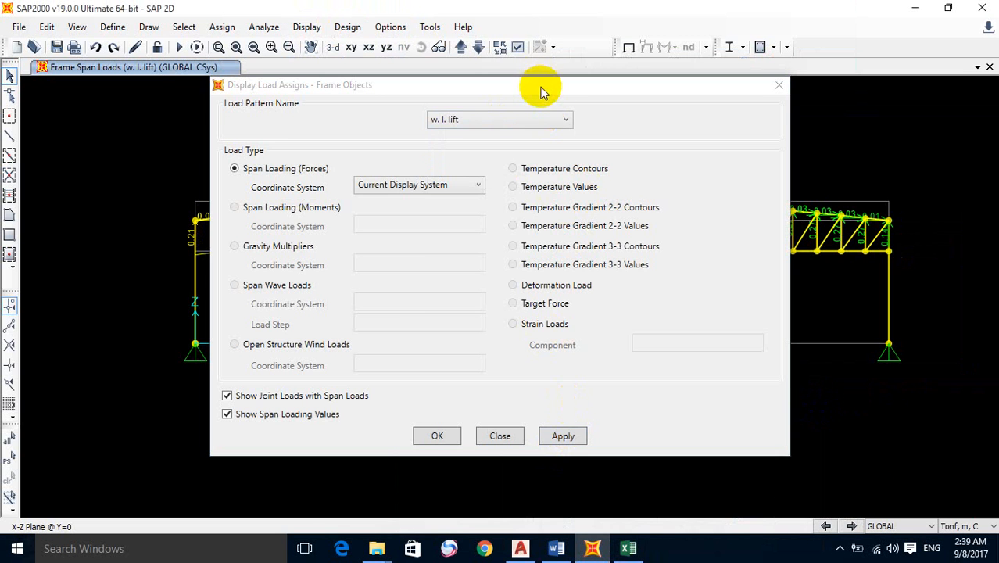
pyautogui.moveTo(543, 93); pyautogui.dragTo(901, 128)
# Step: Display the frame span loads of the w. l. right load pattern, and return to the undeformed shape
pyautogui.click(860, 155)
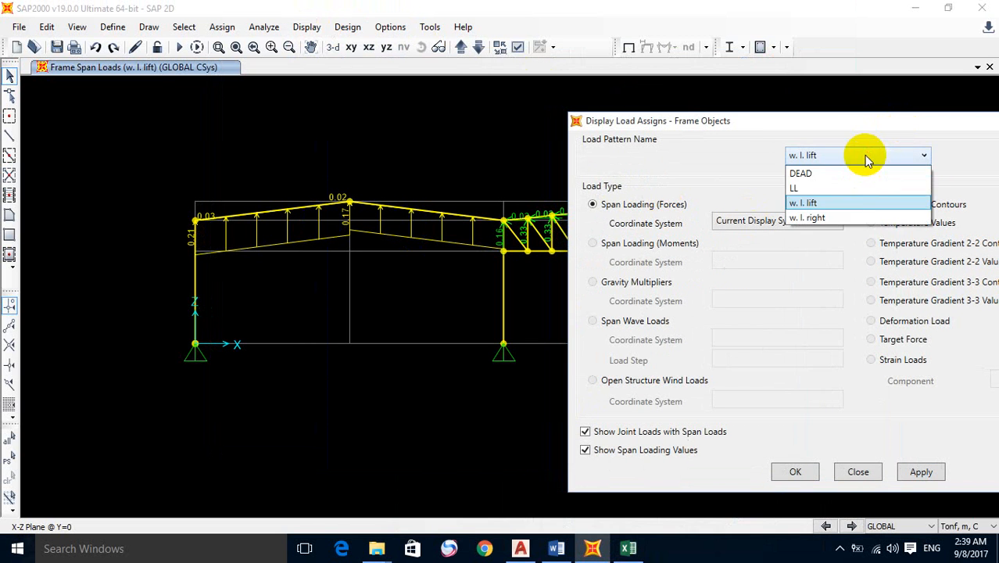
pyautogui.click(859, 218)
pyautogui.click(921, 472)
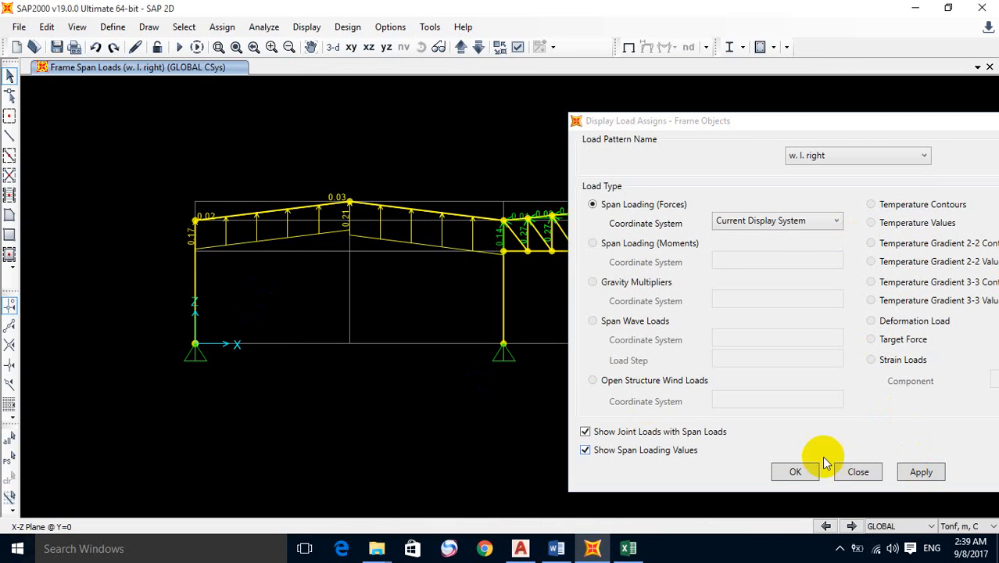
pyautogui.click(795, 469)
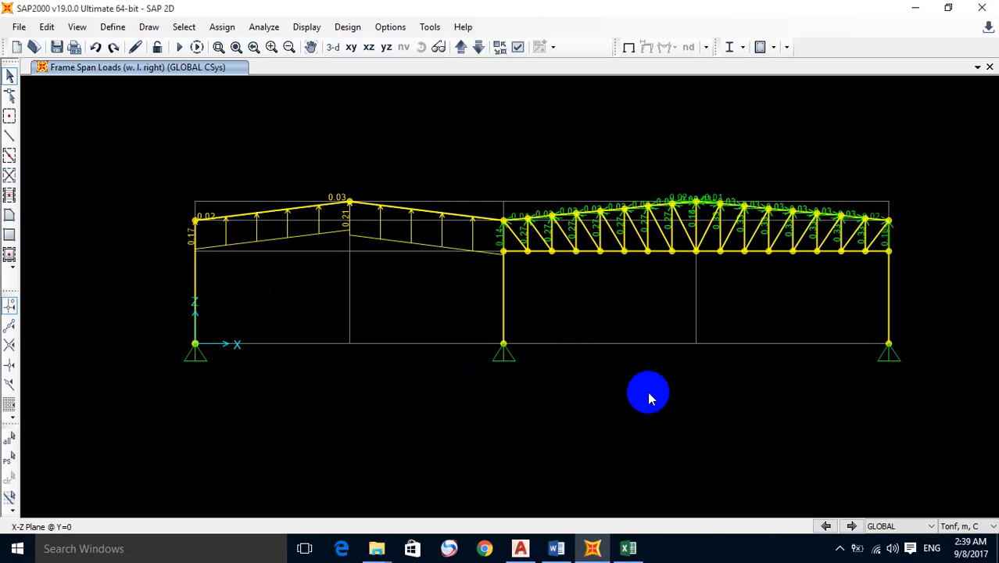
pyautogui.click(631, 50)
pyautogui.moveTo(820, 312); pyautogui.dragTo(754, 281, button='middle')
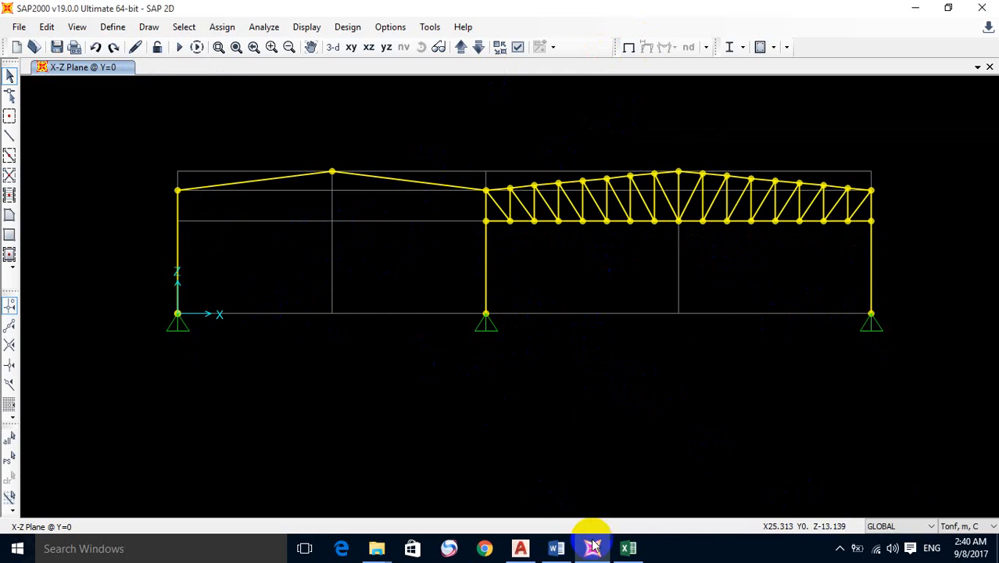
pyautogui.moveTo(469, 112); pyautogui.dragTo(137, 407)
pyautogui.moveTo(493, 132); pyautogui.dragTo(142, 414)
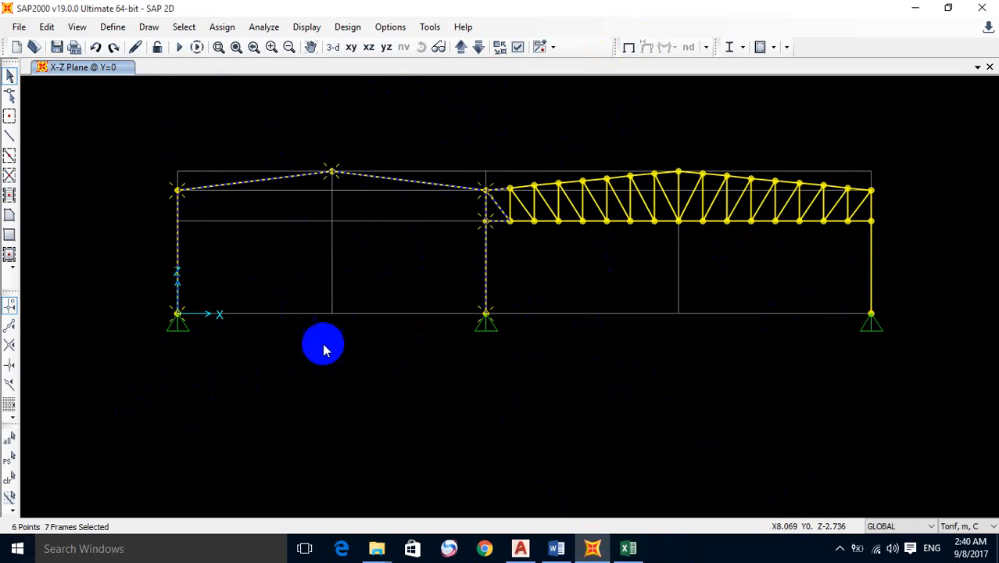
pyautogui.hotkey('ctrl', 'q')
pyautogui.moveTo(507, 108); pyautogui.dragTo(137, 419)
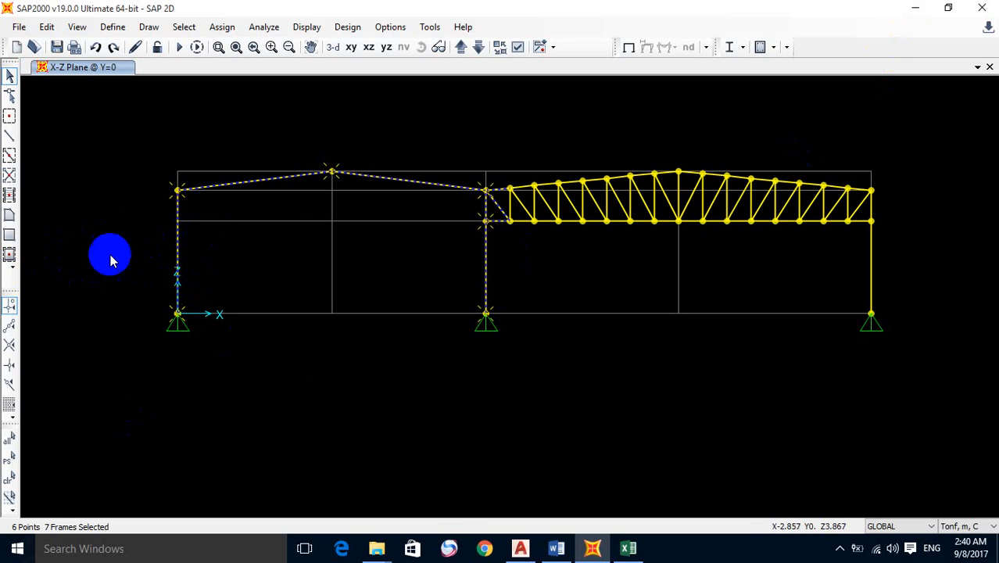
# Step: Examine the column loads in the workbook's wind lift and wind right diagrams, and clear the frame selection in SAP2000
pyautogui.click(912, 13)
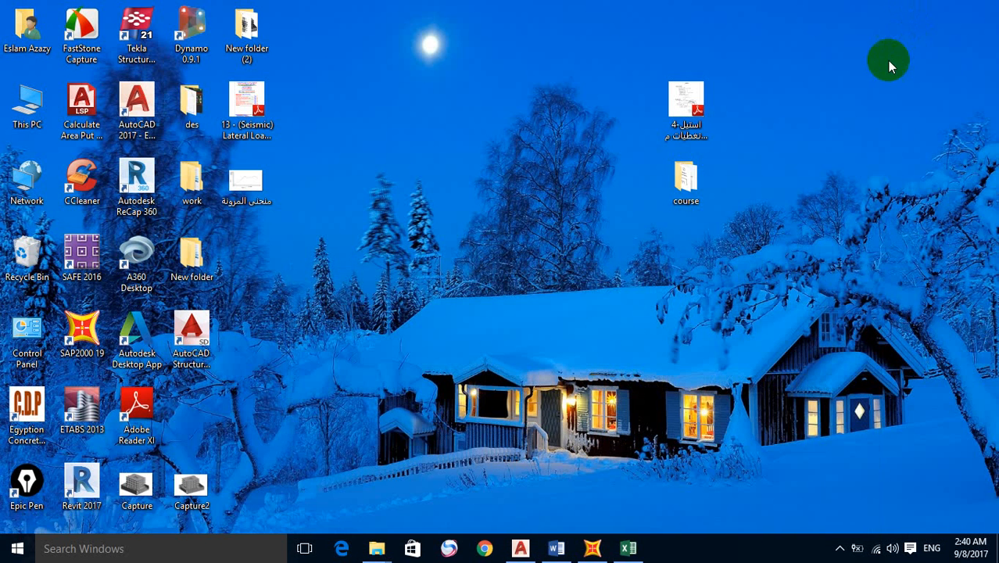
pyautogui.click(628, 549)
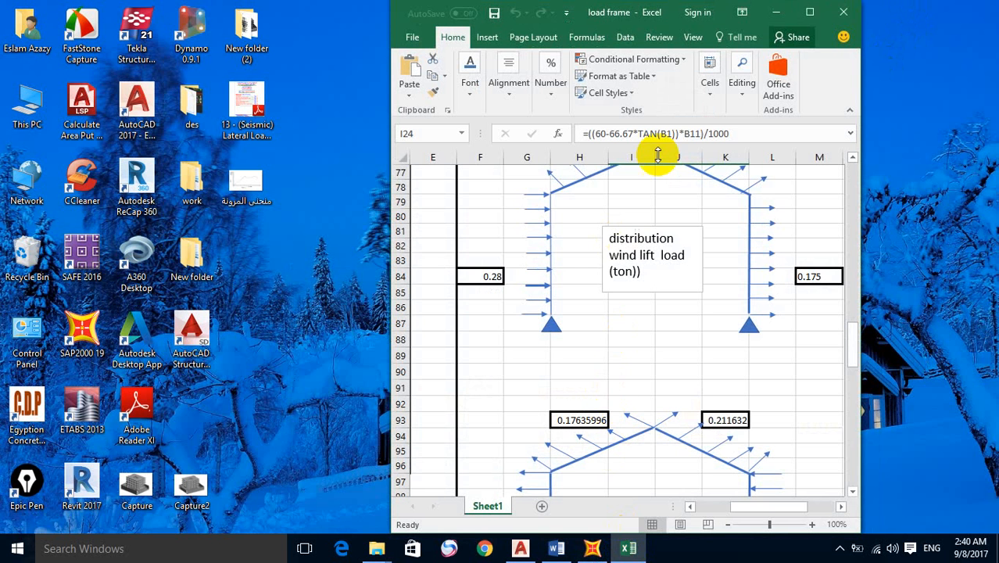
pyautogui.scroll(-2, 594, 317)
pyautogui.scroll(3, 609, 337)
pyautogui.scroll(6, 609, 337)
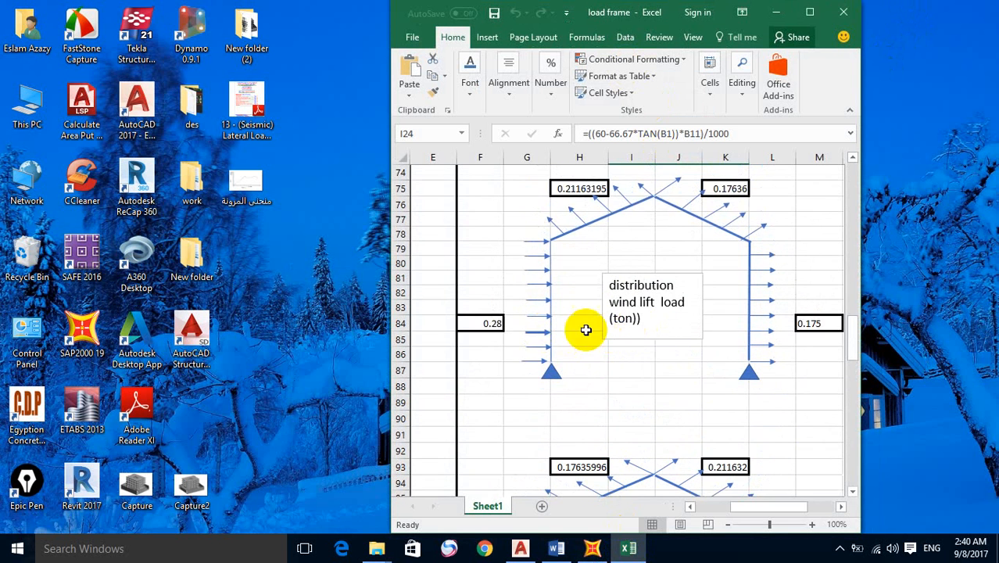
pyautogui.scroll(-9, 568, 369)
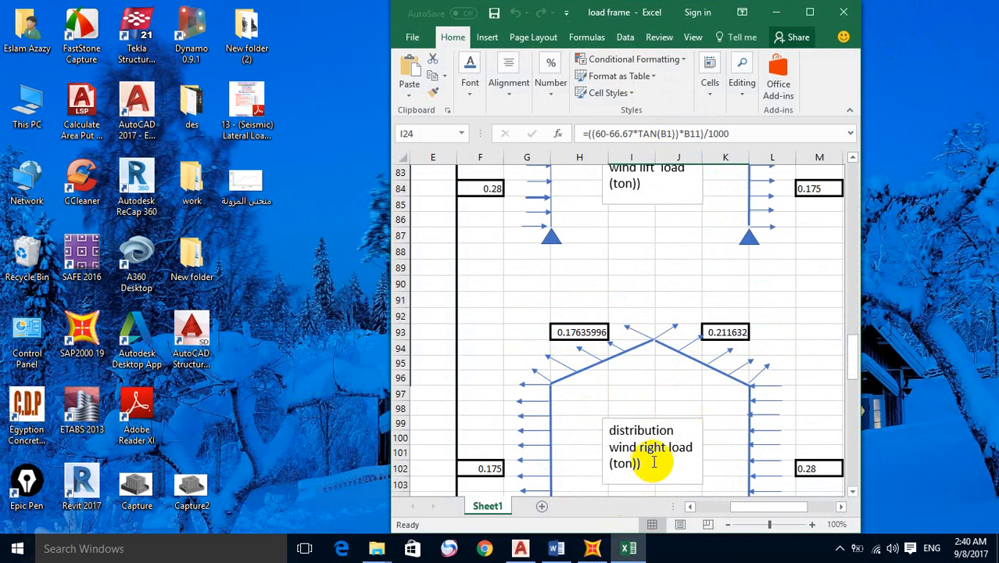
pyautogui.scroll(2, 636, 285)
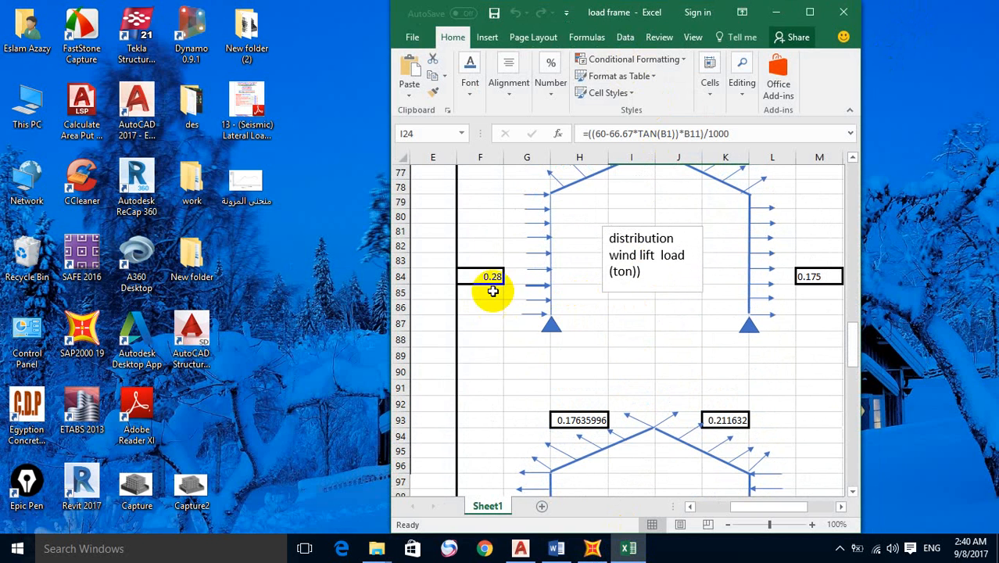
pyautogui.click(774, 12)
pyautogui.click(609, 552)
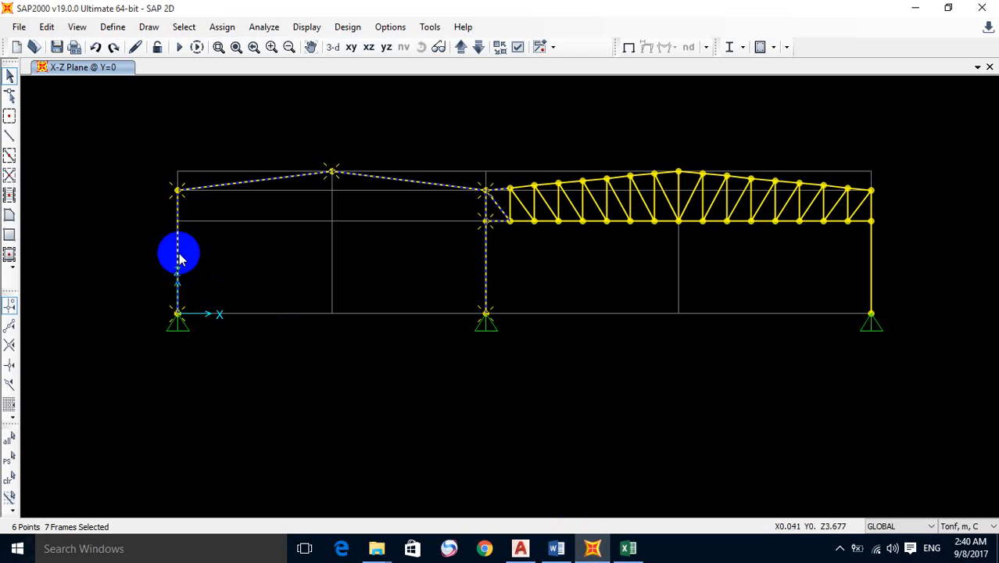
pyautogui.press('Escape')
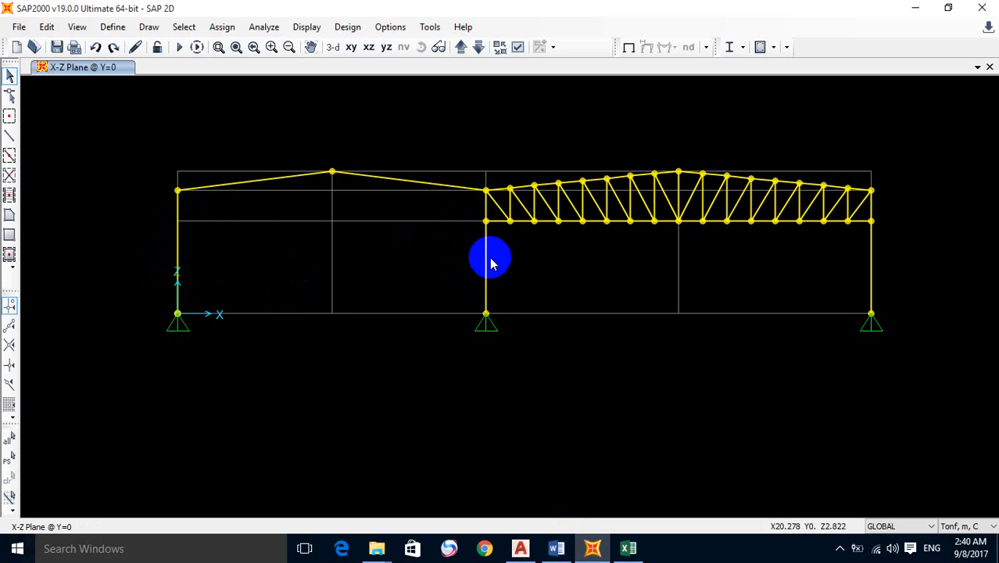
# Step: Check the workbook's column loads, then start a distributed load assignment for both portal frame columns in the GLOBAL system, direction X
pyautogui.click(628, 548)
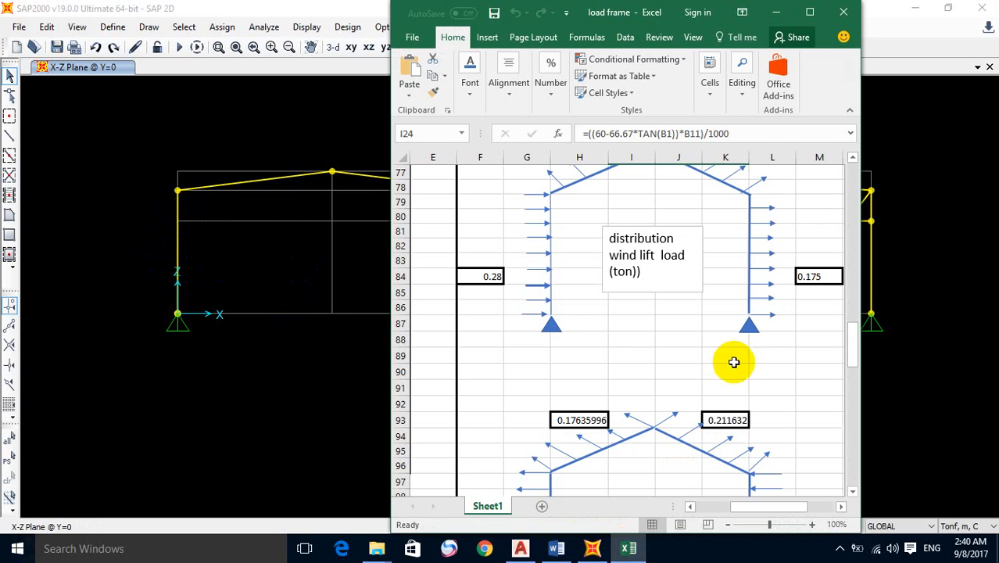
pyautogui.click(777, 12)
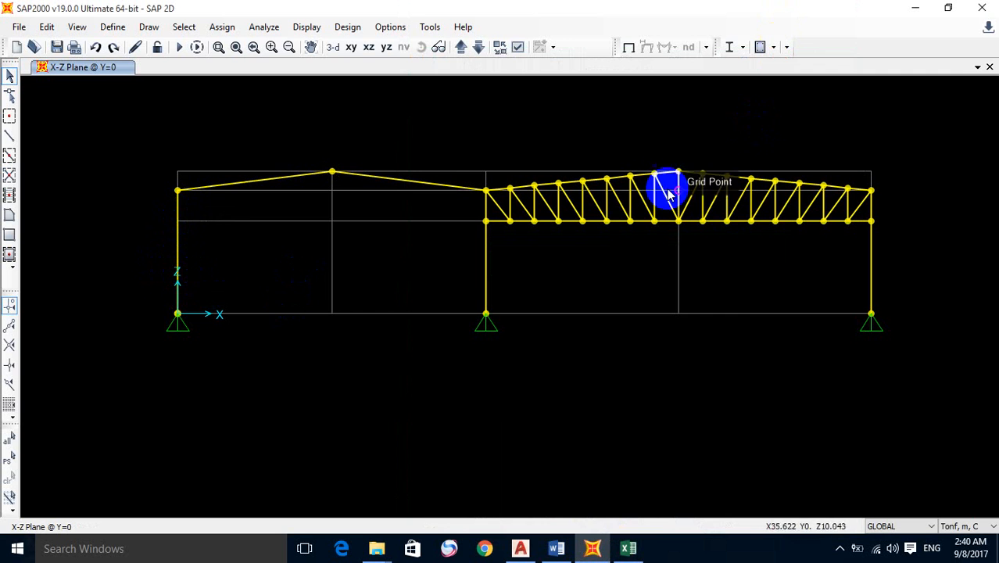
pyautogui.click(179, 253)
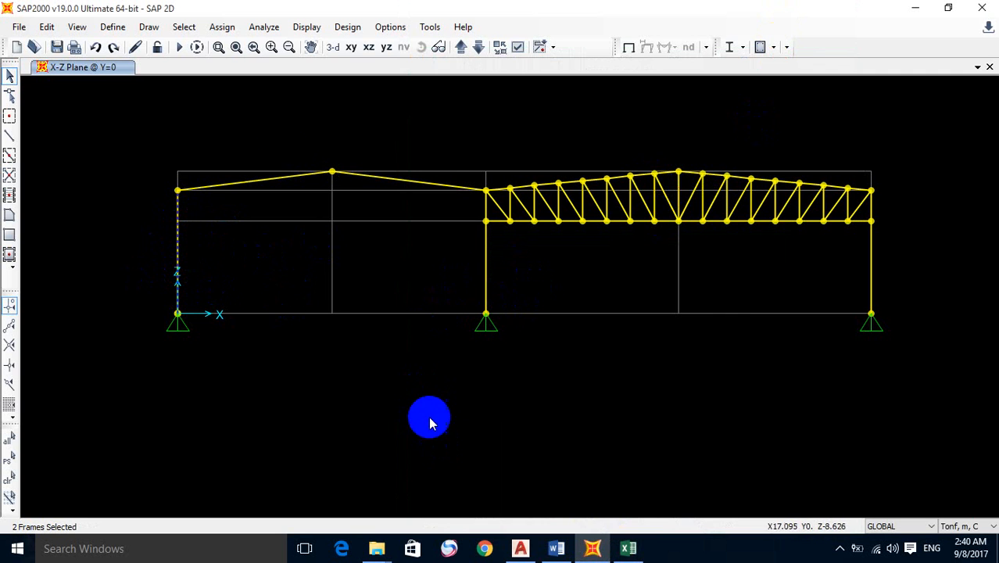
pyautogui.click(488, 256)
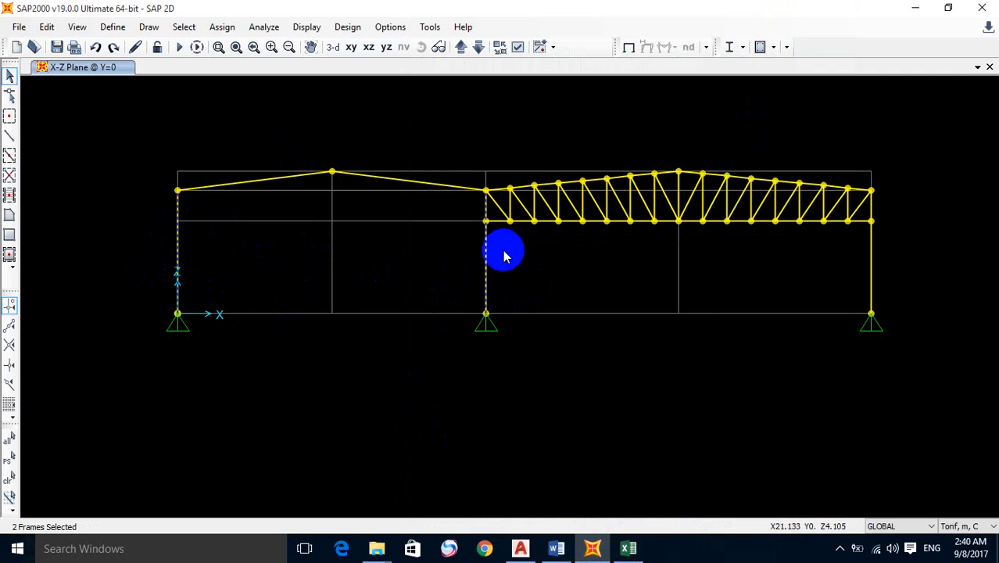
pyautogui.click(222, 26)
pyautogui.moveTo(297, 207)
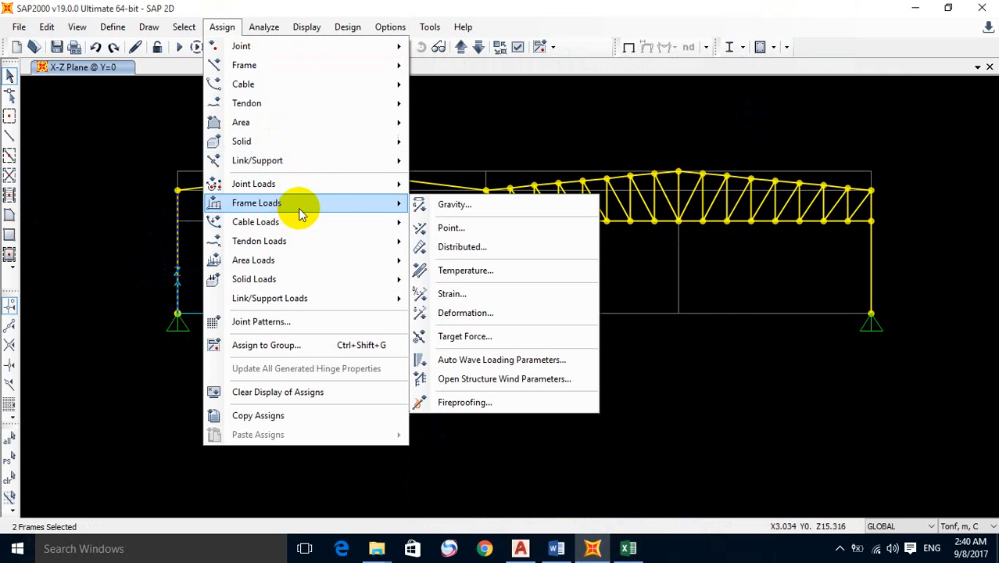
pyautogui.click(479, 249)
pyautogui.click(465, 179)
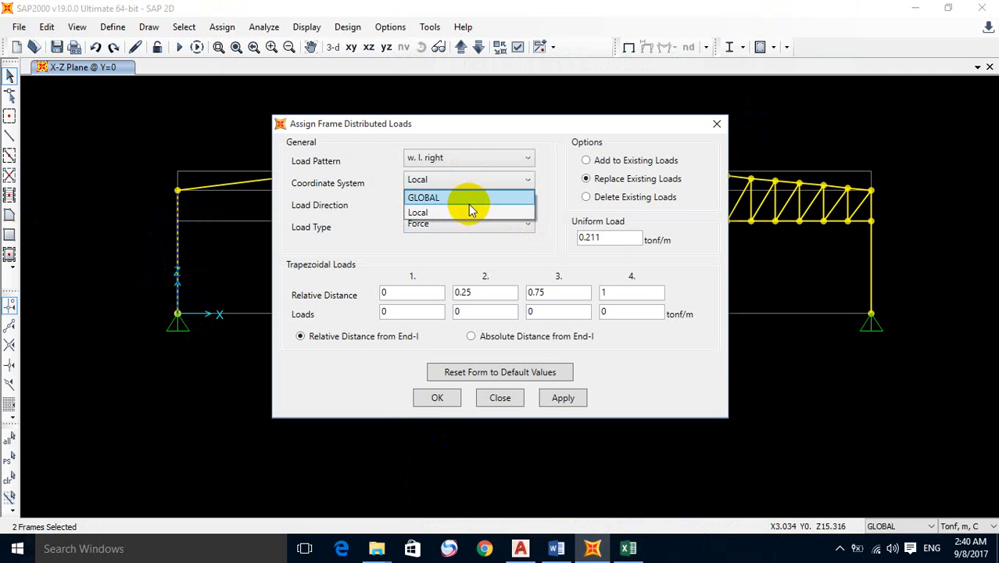
pyautogui.click(478, 180)
pyautogui.click(479, 179)
pyautogui.click(474, 197)
pyautogui.click(474, 198)
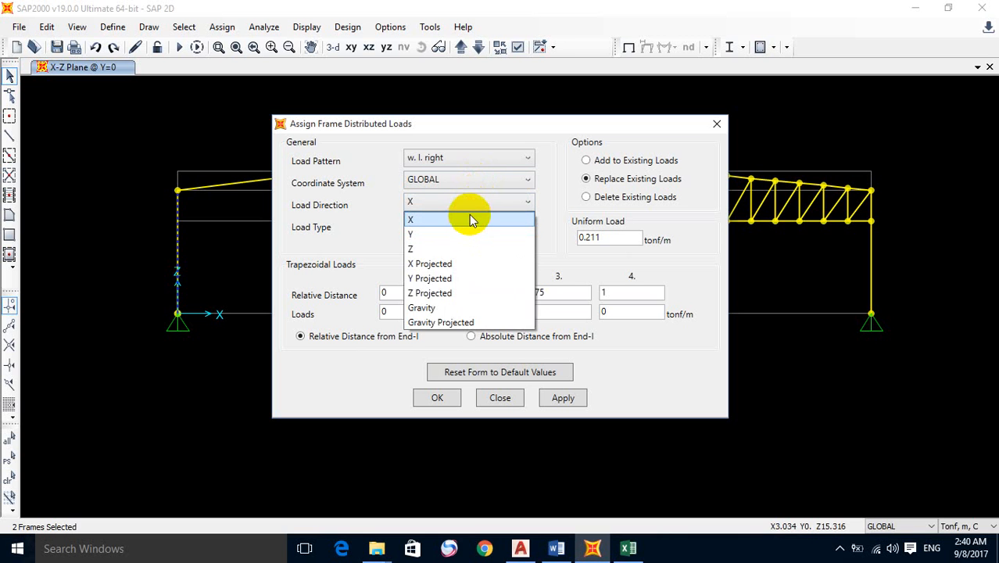
# Step: Assign a 0.28 tonf/m uniform w. l. right load to both portal frame columns
pyautogui.click(201, 320)
pyautogui.moveTo(598, 242); pyautogui.dragTo(518, 247)
pyautogui.click(629, 549)
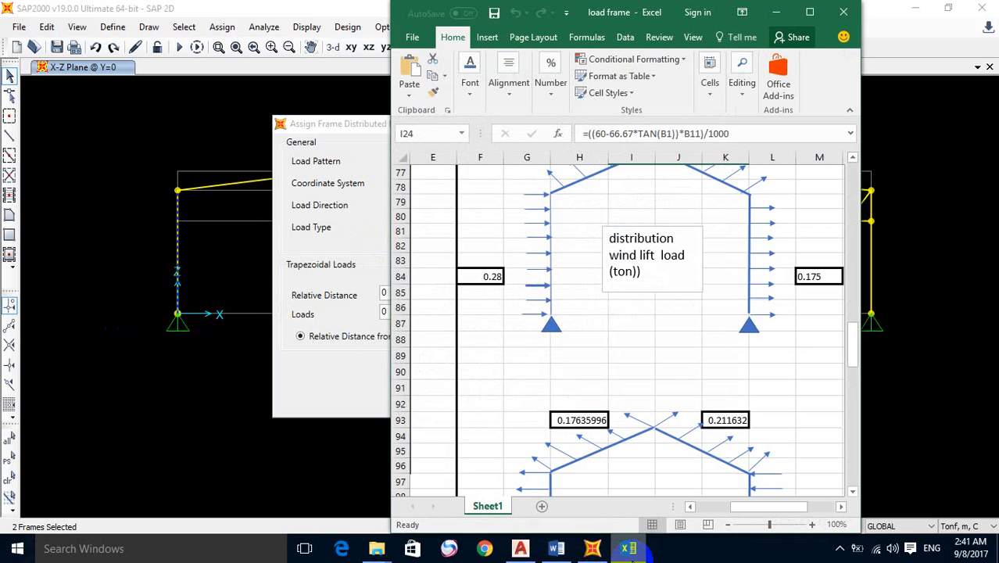
pyautogui.click(628, 549)
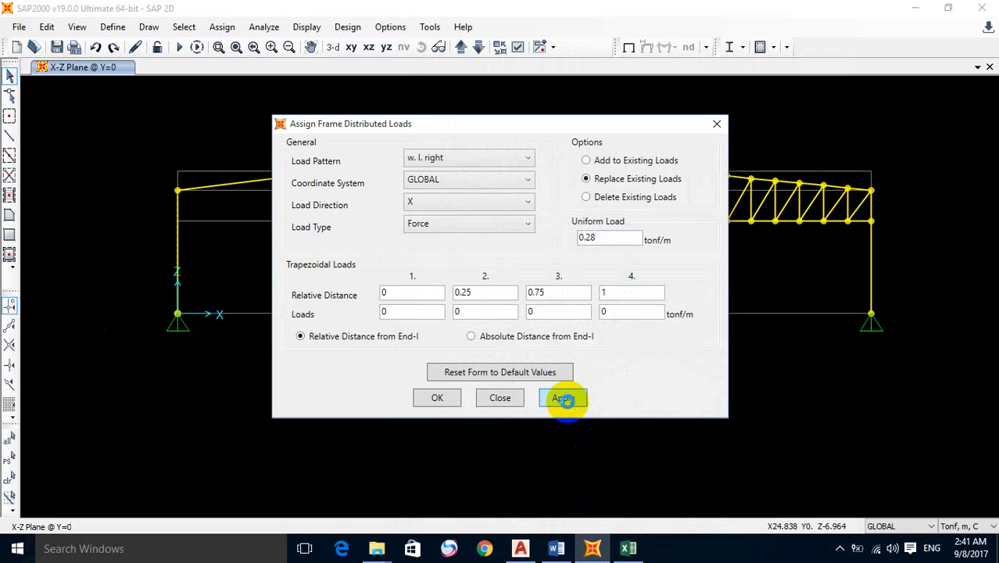
pyautogui.click(564, 398)
# Step: Select the column shared with the truss and set a 0.175 tonf/m uniform load from the workbook under w. l. lift
pyautogui.moveTo(586, 124); pyautogui.dragTo(790, 106)
pyautogui.click(473, 291)
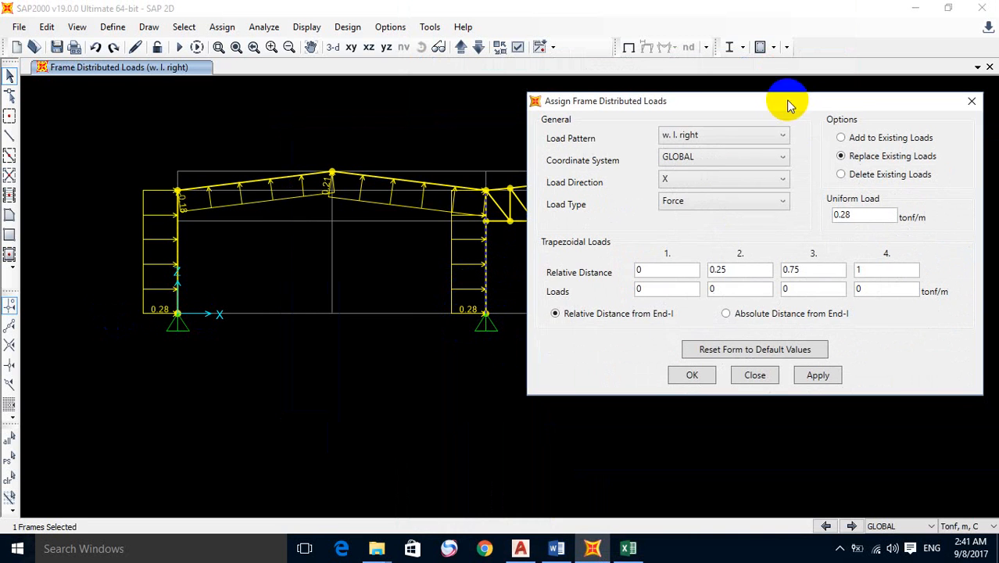
pyautogui.click(629, 549)
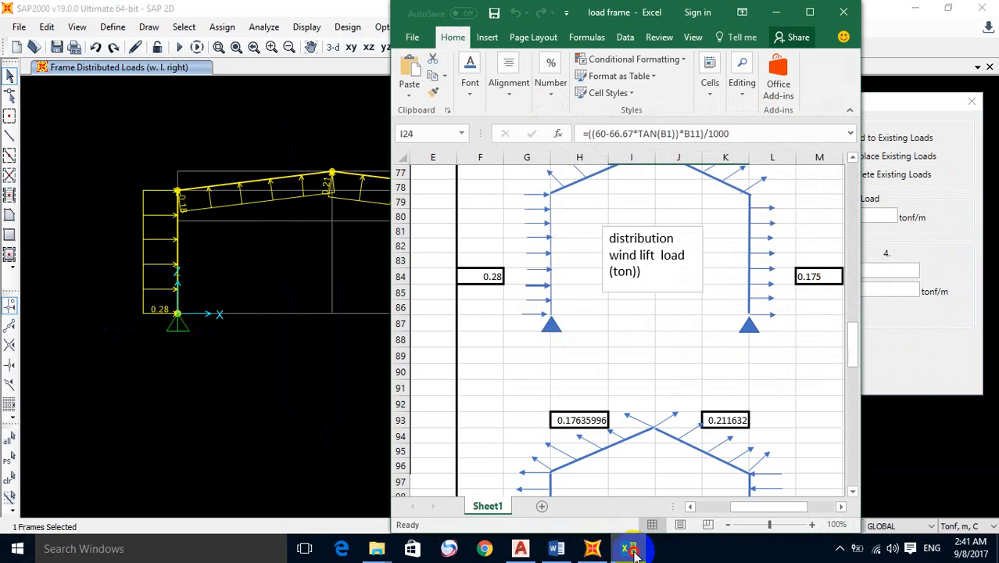
pyautogui.click(629, 548)
pyautogui.doubleClick(850, 215)
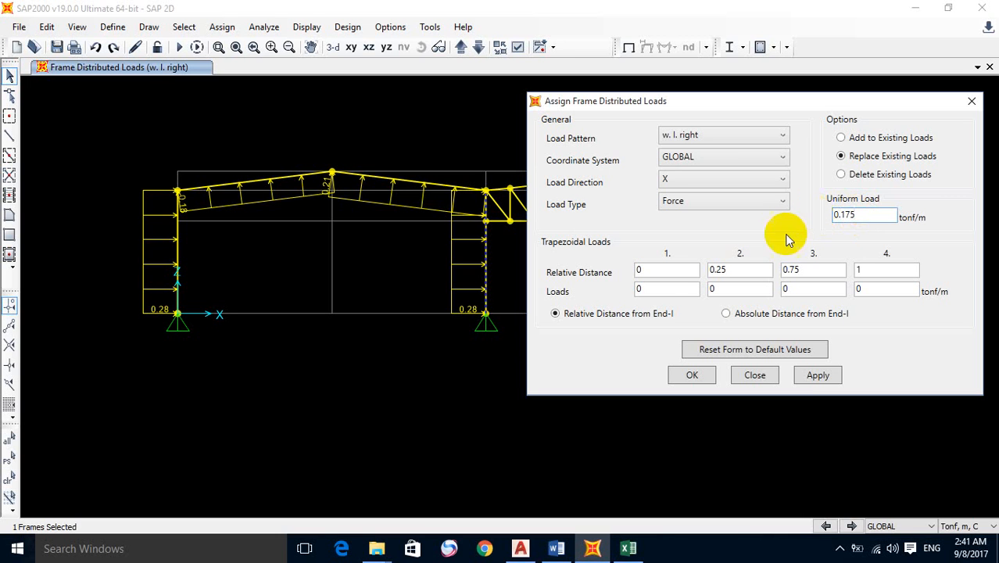
pyautogui.click(711, 139)
pyautogui.click(711, 181)
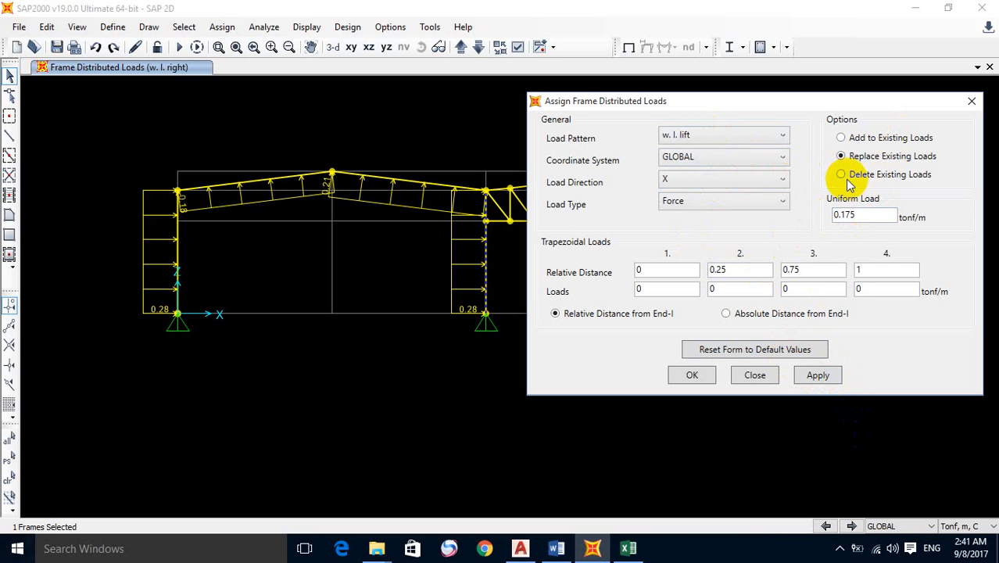
# Step: Delete the existing w. l. right distributed load from the column shared with the truss
pyautogui.click(706, 137)
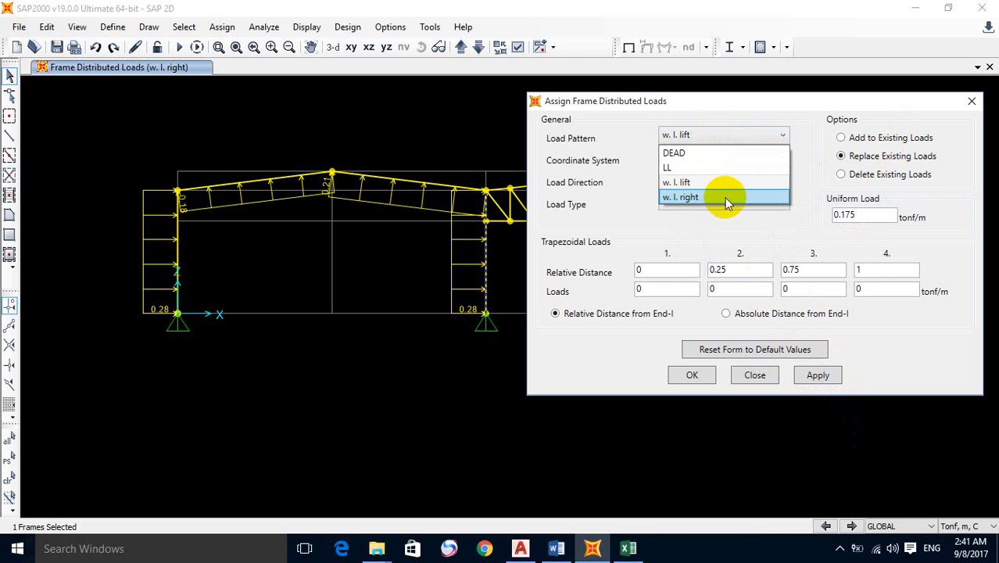
pyautogui.click(725, 197)
pyautogui.click(840, 174)
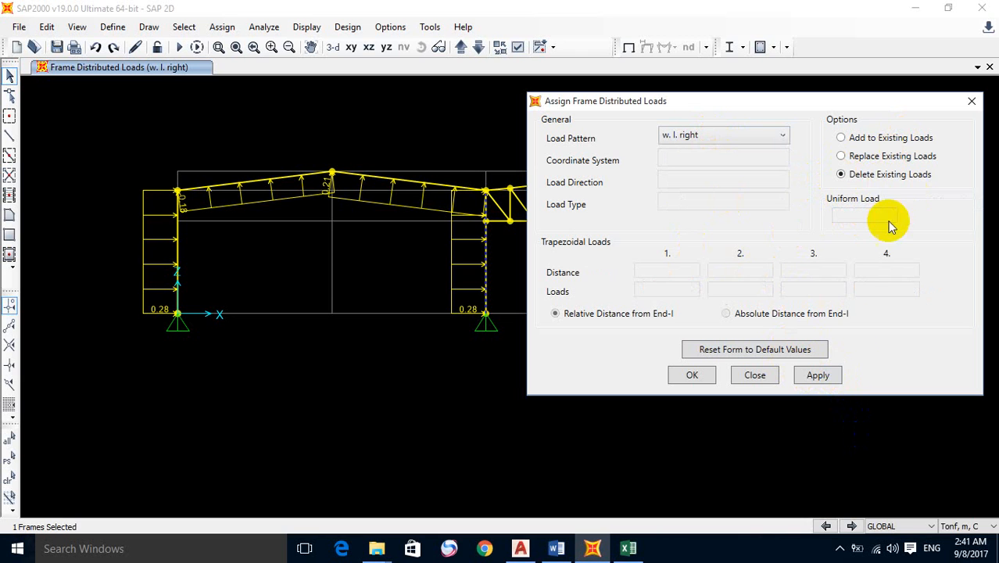
pyautogui.click(822, 376)
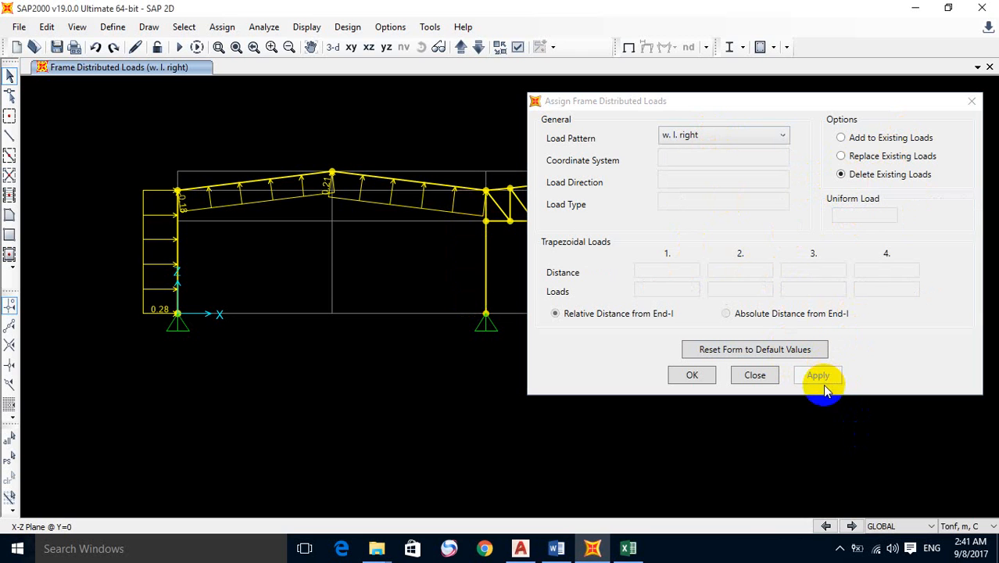
# Step: Assign the 0.175 tonf/m w. l. lift load in global X to the column shared with the truss, replacing existing loads
pyautogui.click(735, 136)
pyautogui.click(737, 184)
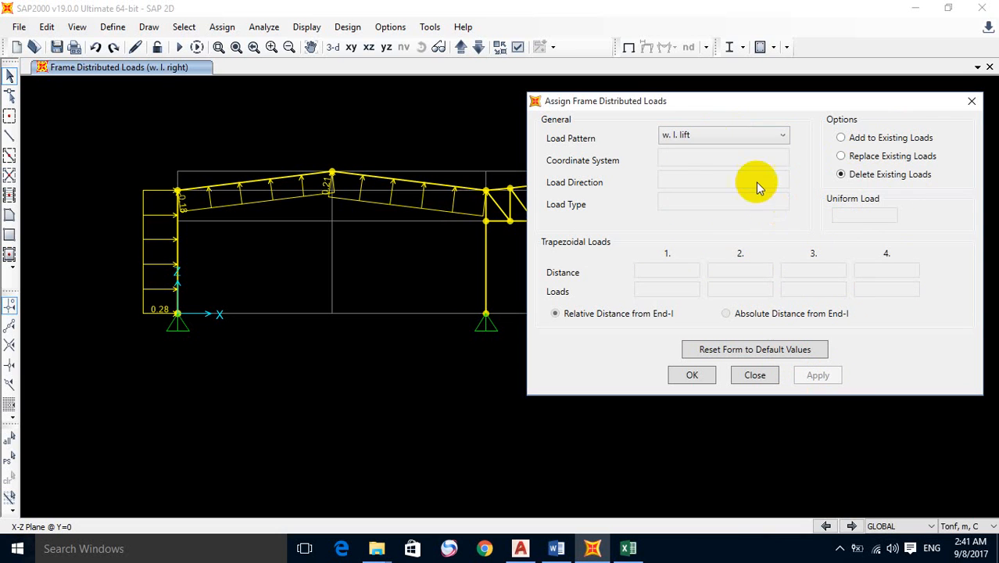
pyautogui.click(841, 157)
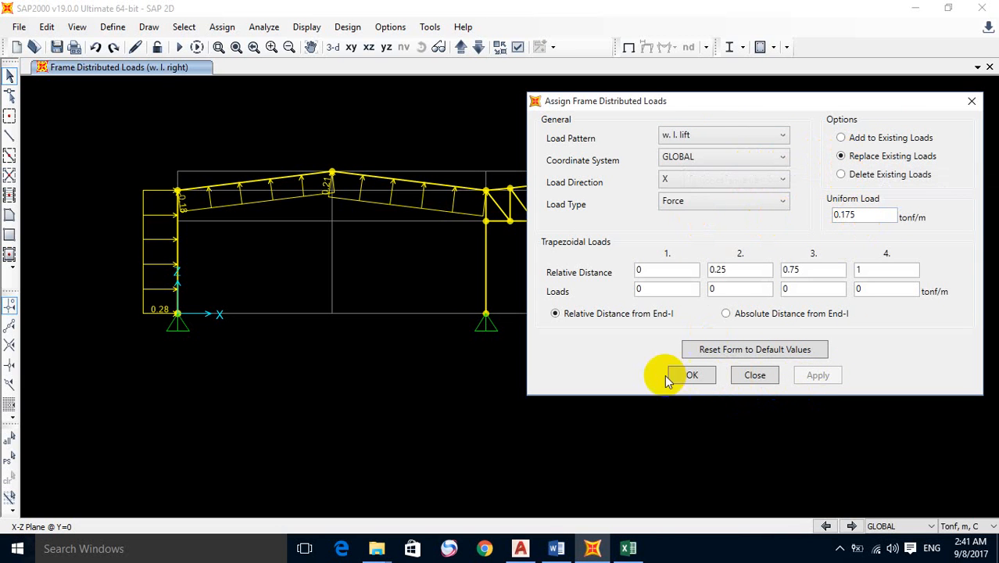
pyautogui.click(695, 381)
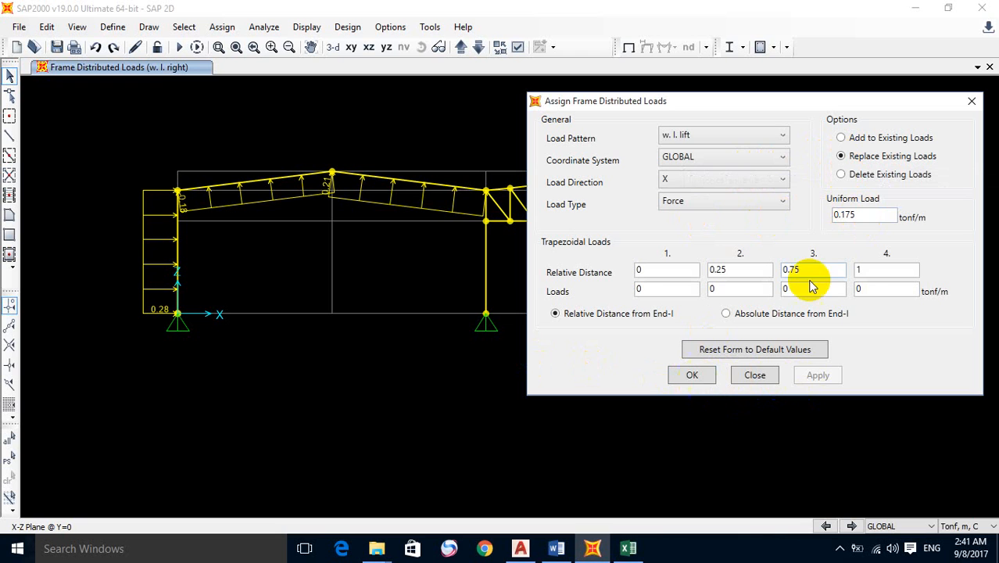
pyautogui.click(491, 266)
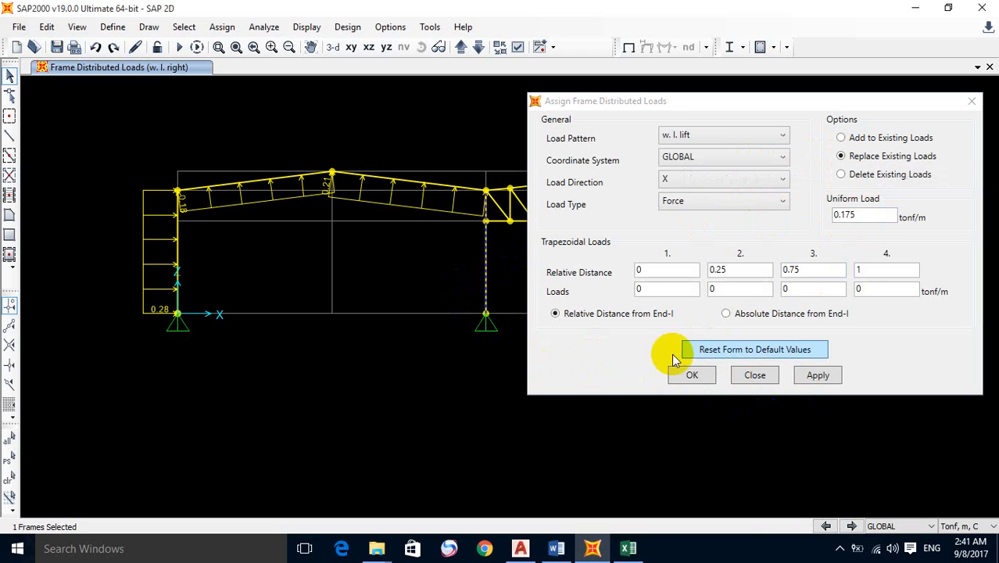
pyautogui.click(818, 375)
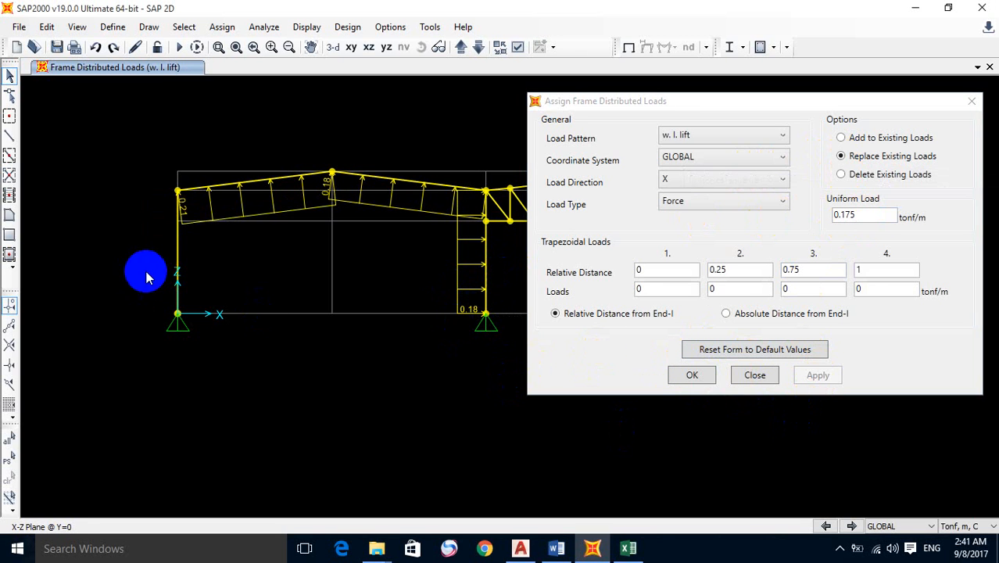
# Step: Delete the existing w. l. right distributed load from the portal frame's outer left column
pyautogui.click(701, 136)
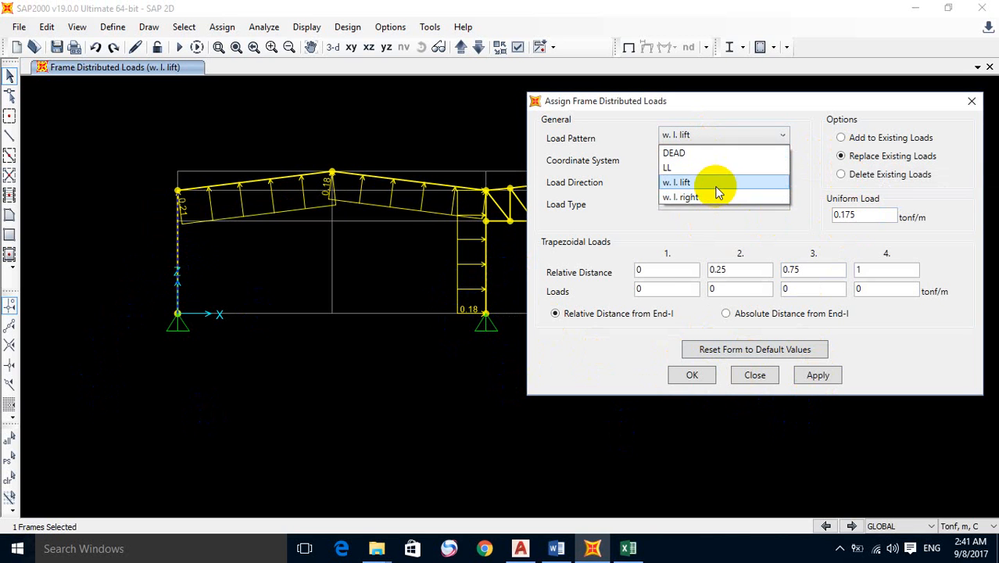
pyautogui.click(716, 196)
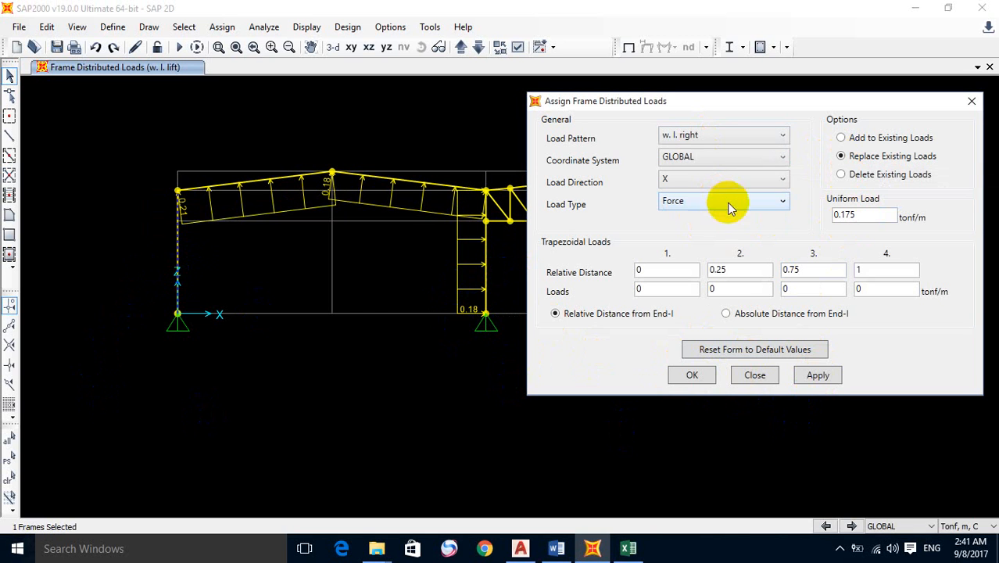
pyautogui.click(859, 175)
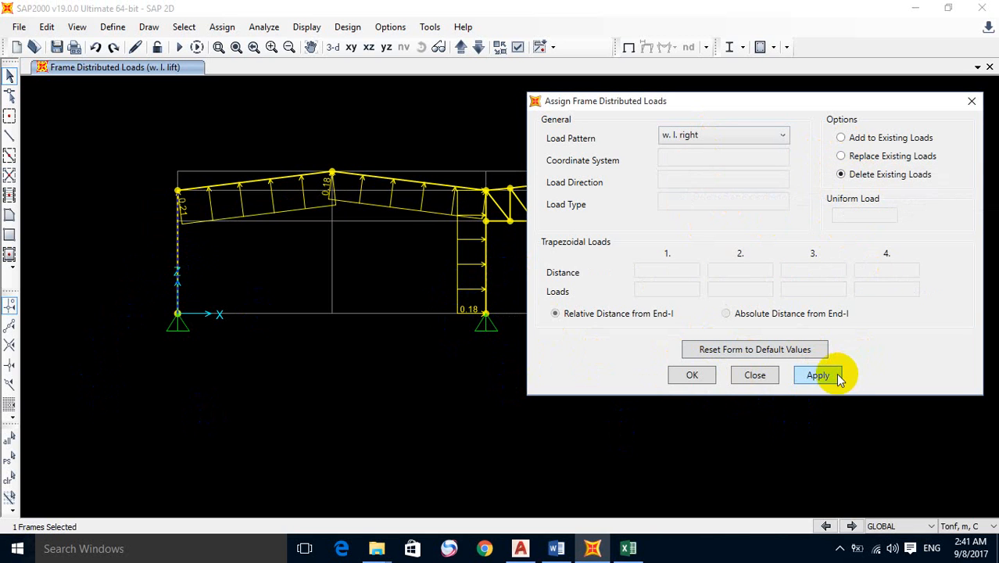
pyautogui.click(817, 375)
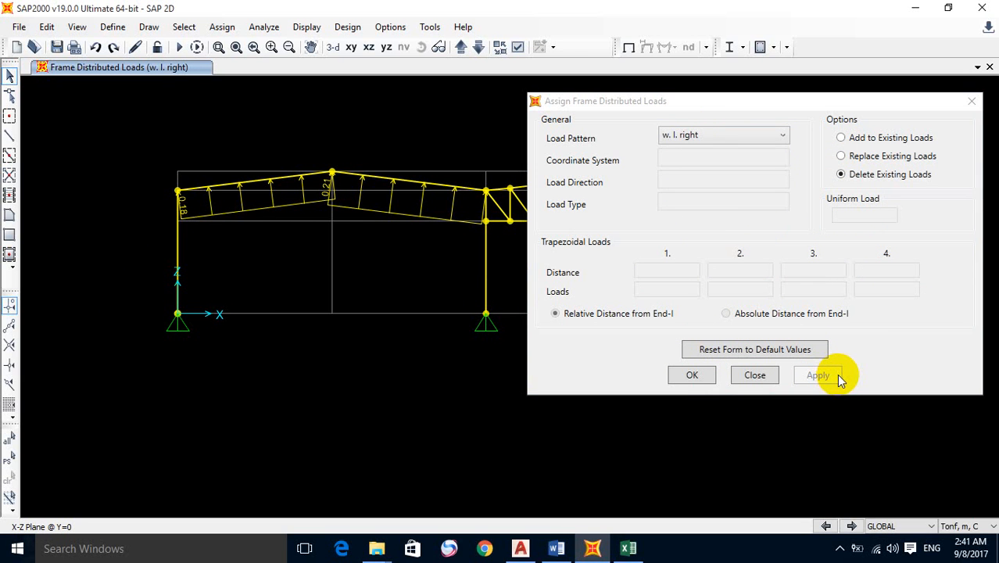
# Step: Assign a 0.28 tonf/m w. l. lift load in global X to the outer left column and close the load assignment
pyautogui.click(682, 138)
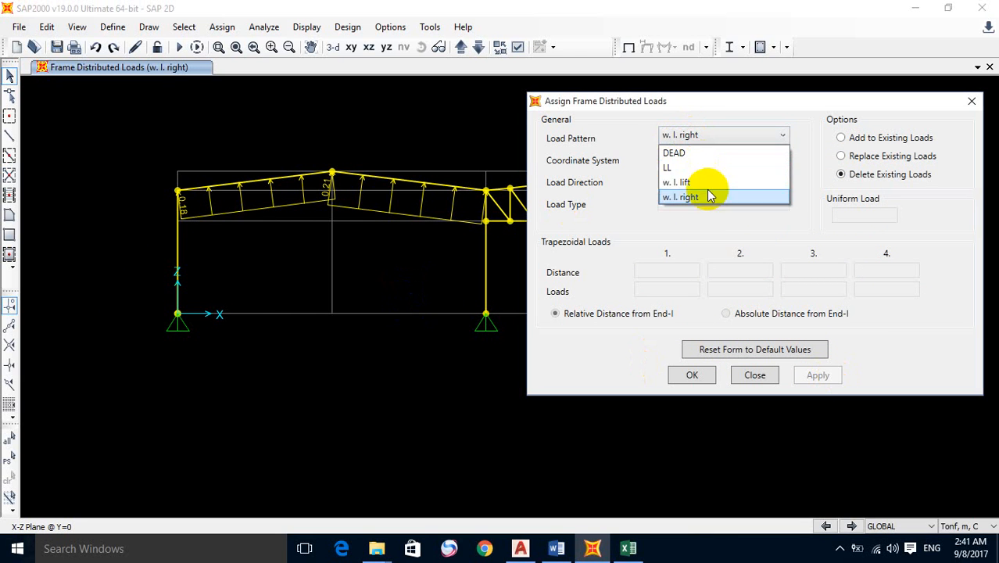
pyautogui.click(707, 183)
pyautogui.click(841, 157)
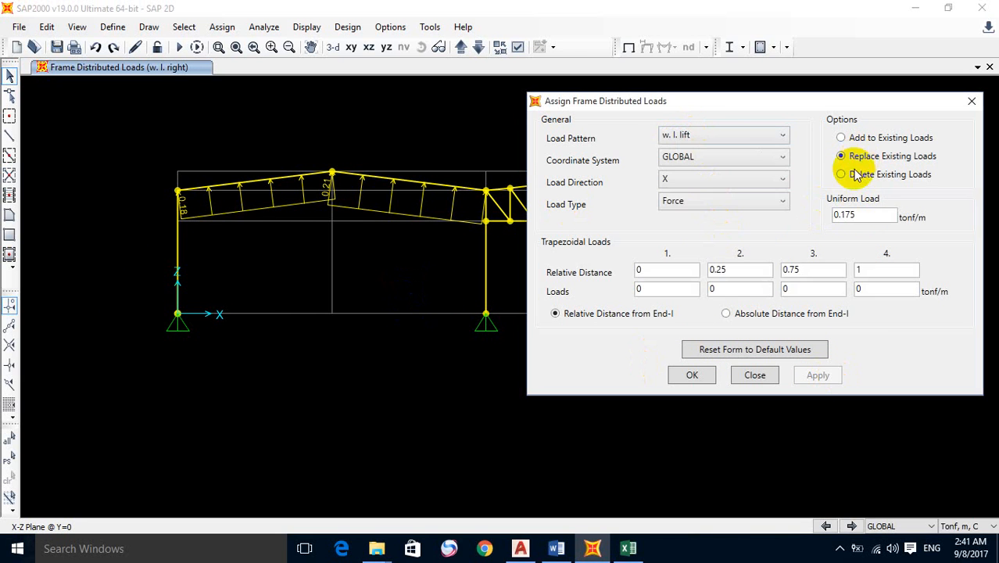
pyautogui.moveTo(216, 261); pyautogui.dragTo(122, 298)
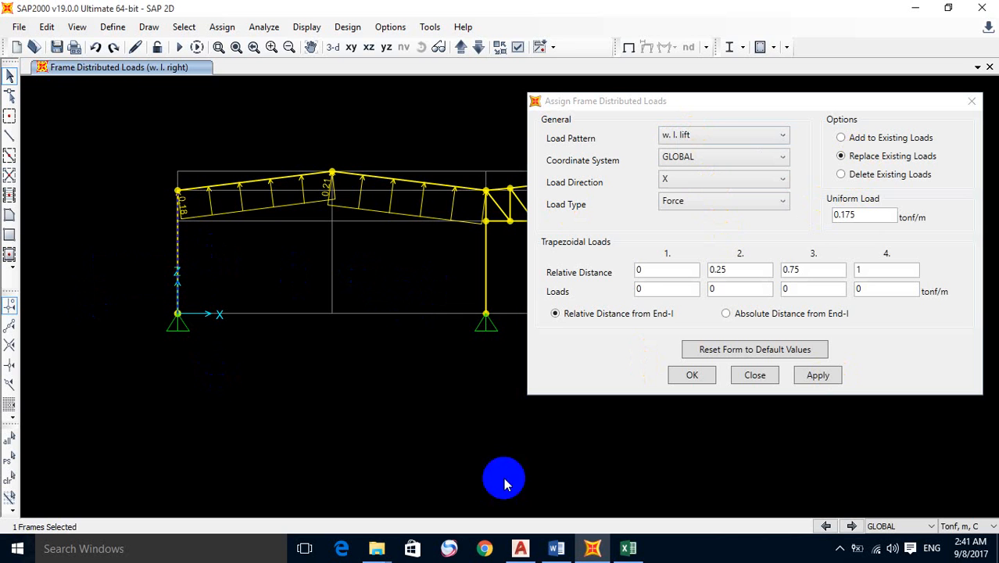
pyautogui.click(859, 214)
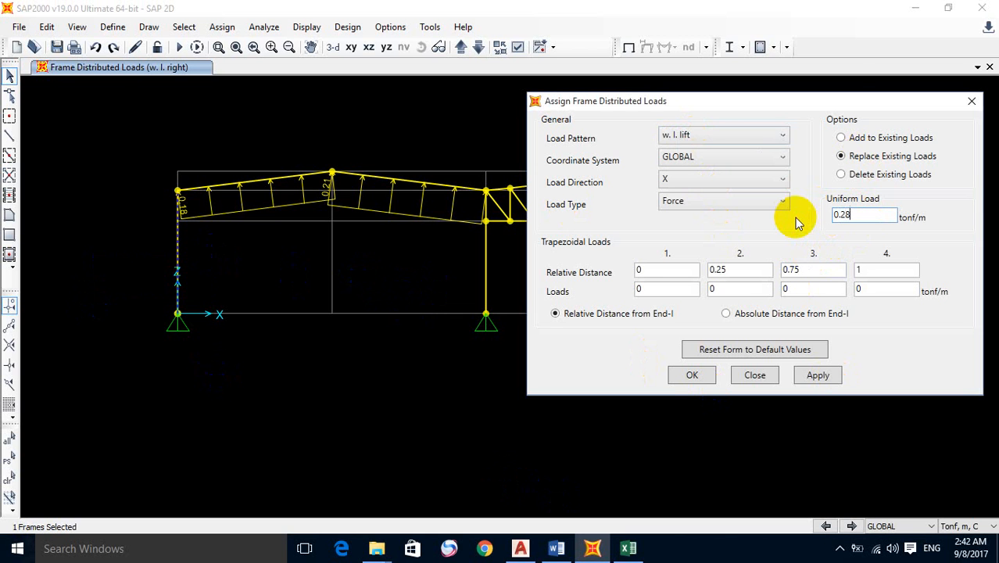
pyautogui.click(639, 557)
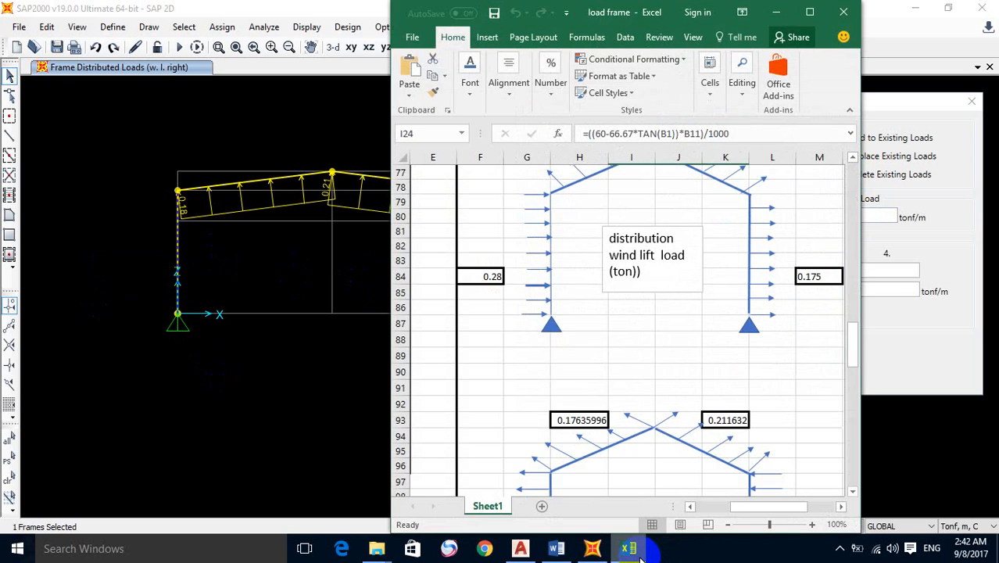
pyautogui.click(639, 557)
pyautogui.click(818, 372)
pyautogui.click(701, 377)
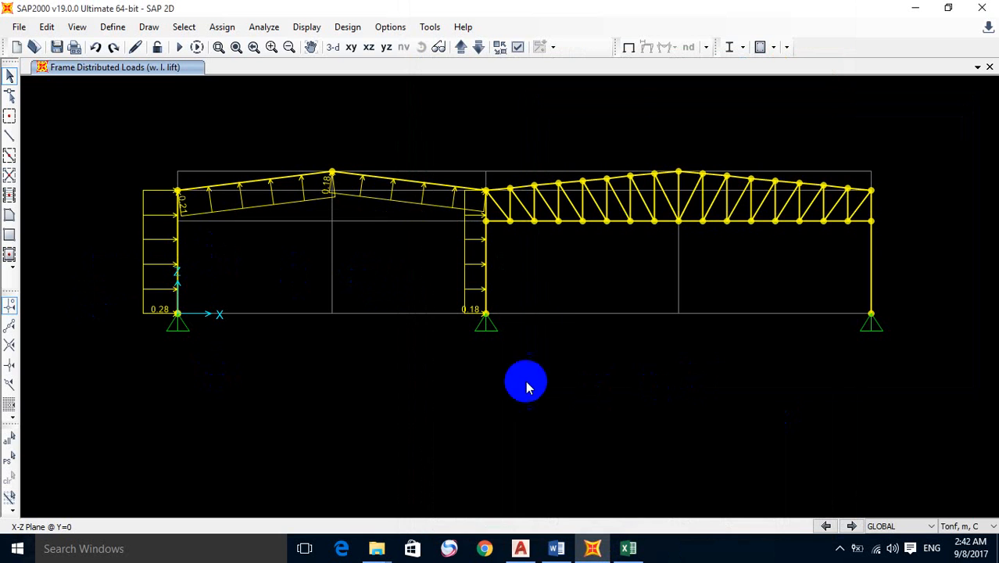
# Step: Check the loads assigned to the portal frame's outer left column and to the column shared with the truss
pyautogui.rightClick(177, 263)
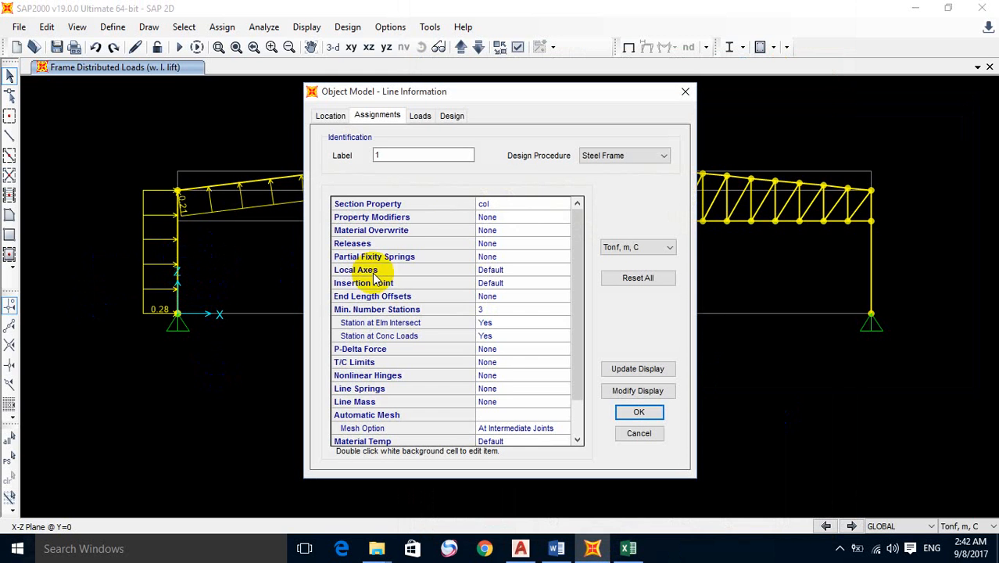
pyautogui.click(421, 116)
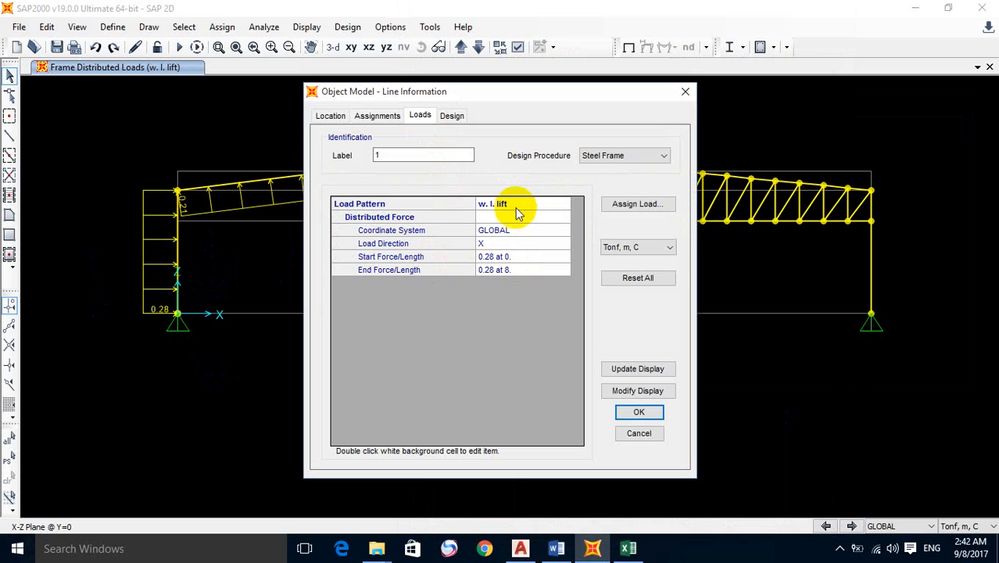
pyautogui.click(633, 412)
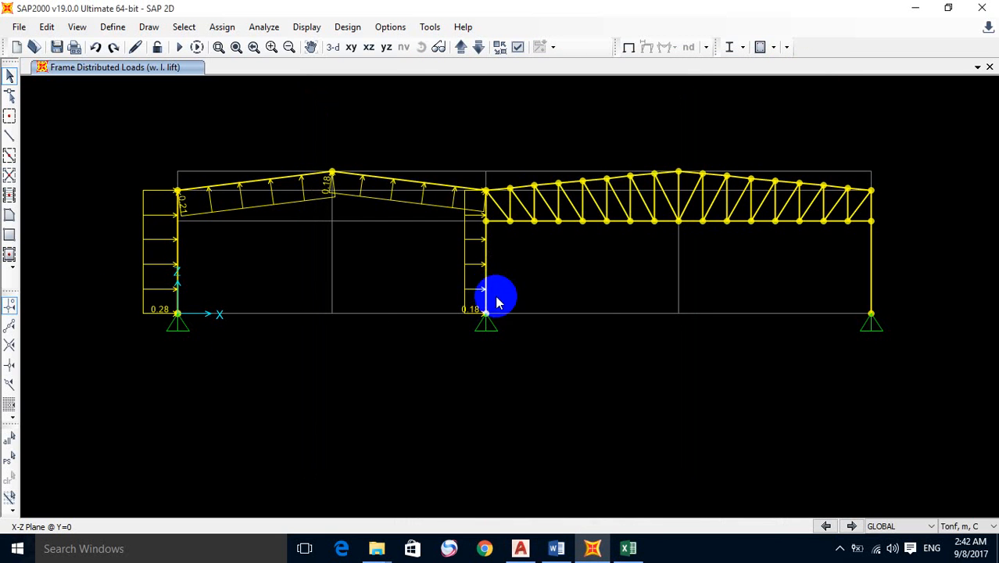
pyautogui.rightClick(485, 282)
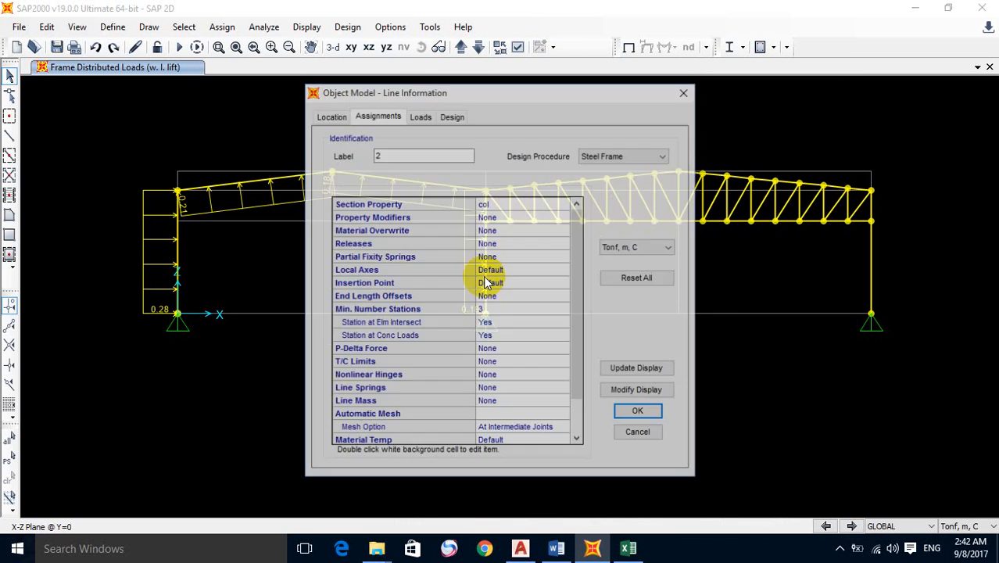
pyautogui.click(419, 116)
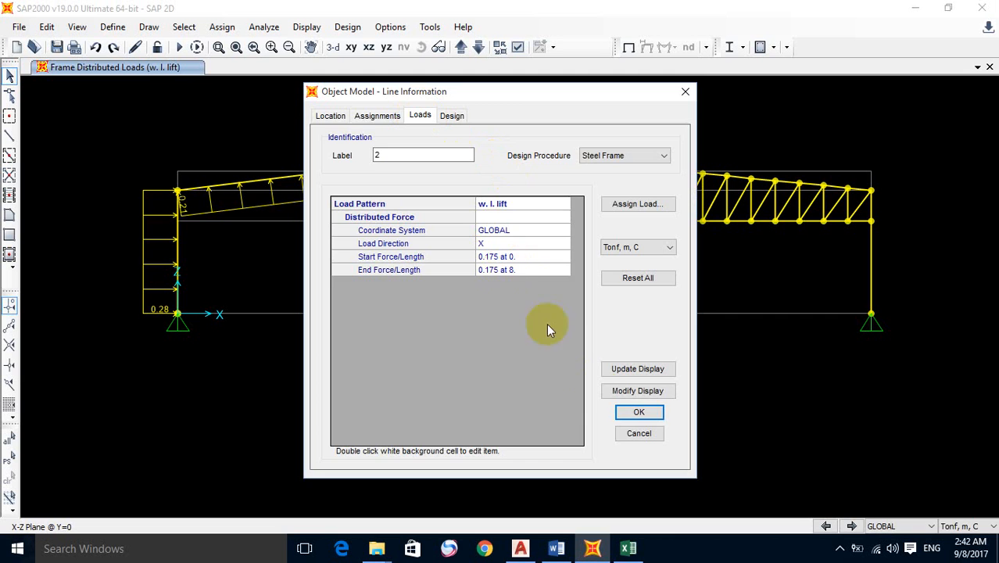
pyautogui.click(637, 412)
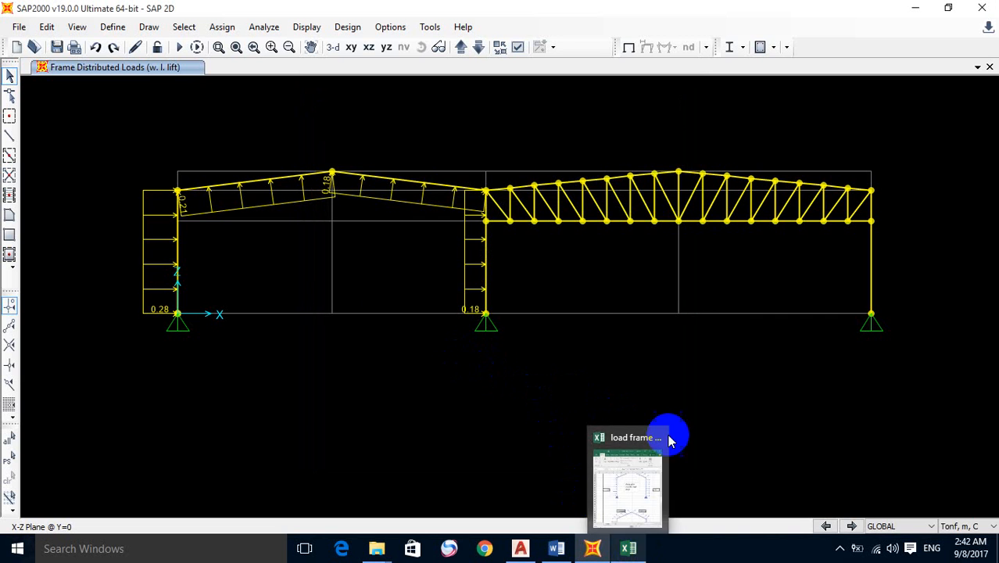
# Step: Switch to the desktop and open the load truss workbook from the session 3 folder inside New folder
pyautogui.moveTo(706, 338); pyautogui.dragTo(654, 331, button='middle')
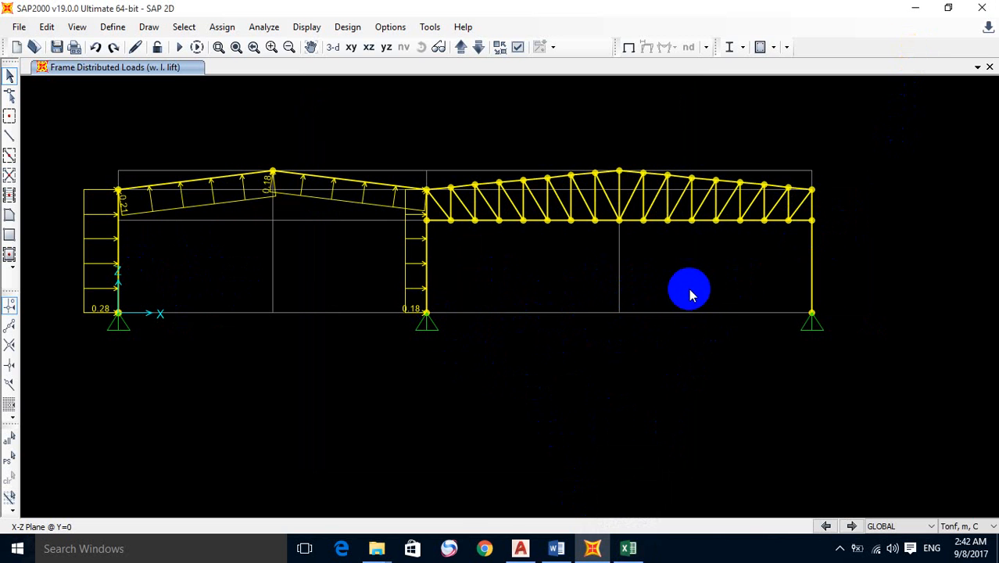
pyautogui.click(920, 9)
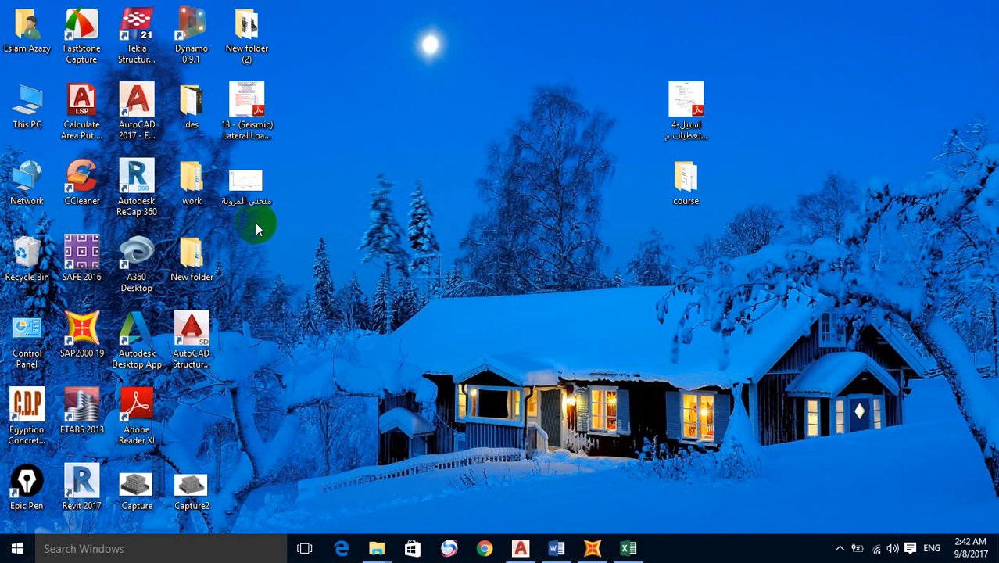
pyautogui.doubleClick(194, 265)
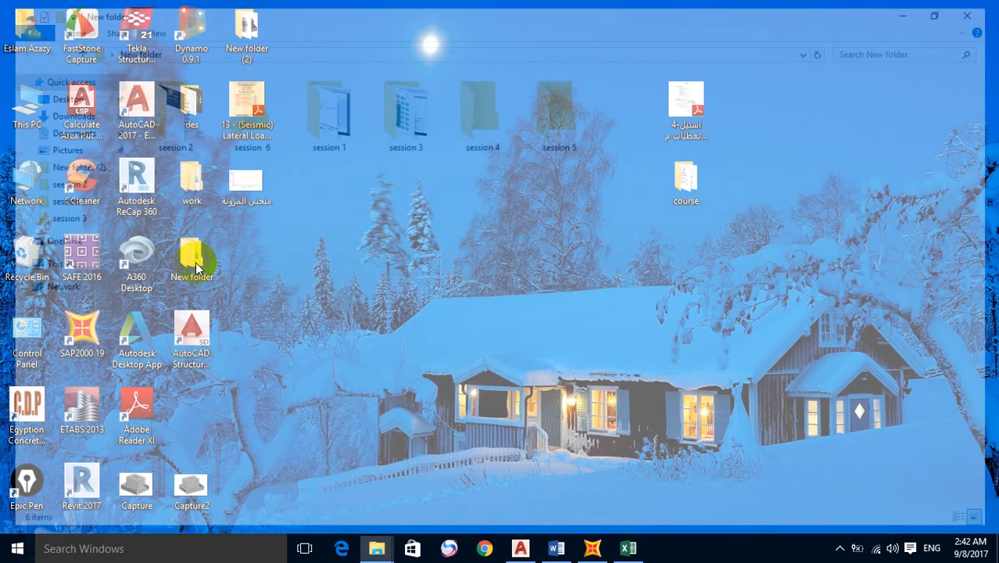
pyautogui.doubleClick(402, 149)
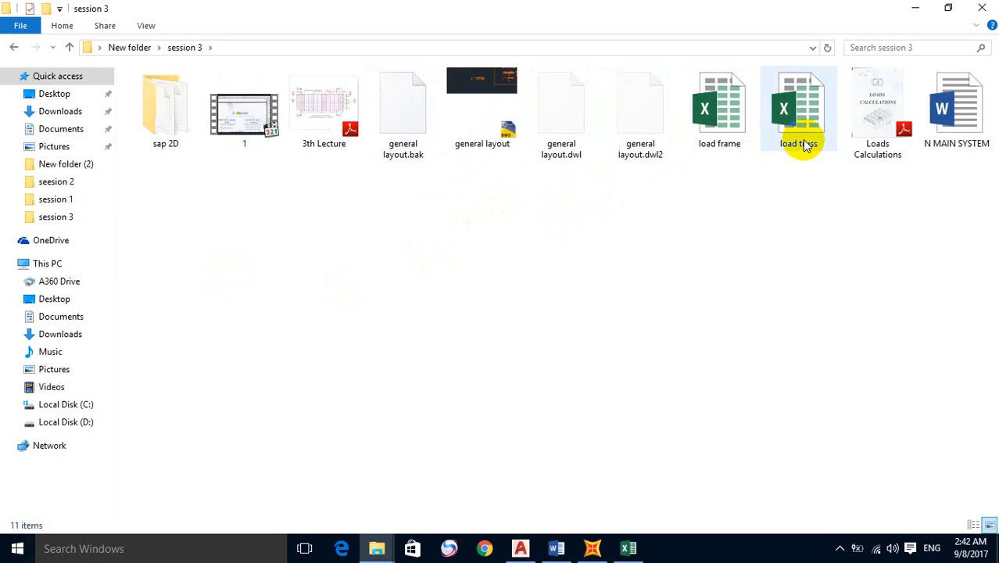
pyautogui.doubleClick(806, 146)
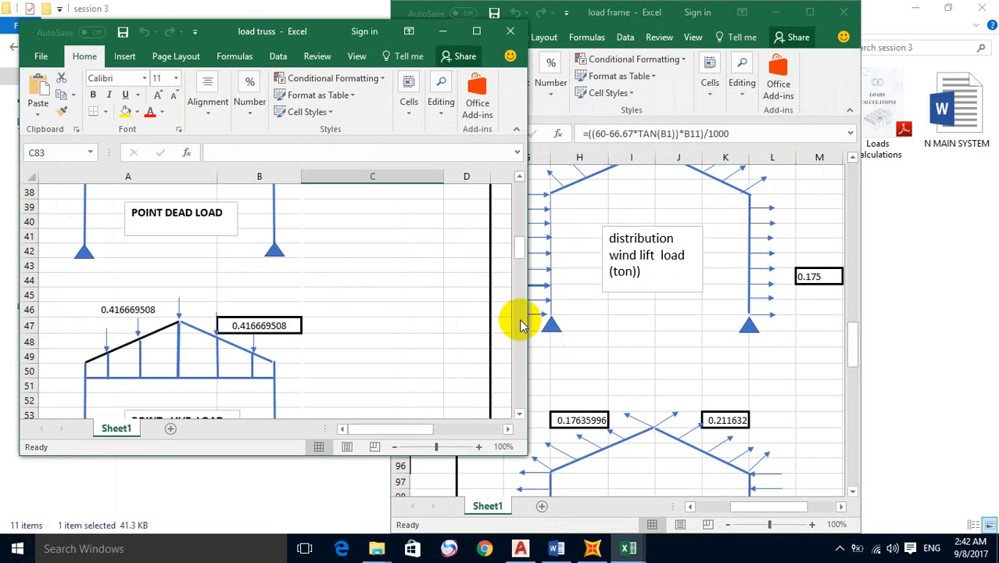
# Step: Narrow the load truss workbook window, review its load diagrams down to wind load lift, and return to SAP2000
pyautogui.moveTo(496, 396); pyautogui.dragTo(368, 493)
pyautogui.scroll(3, 196, 323)
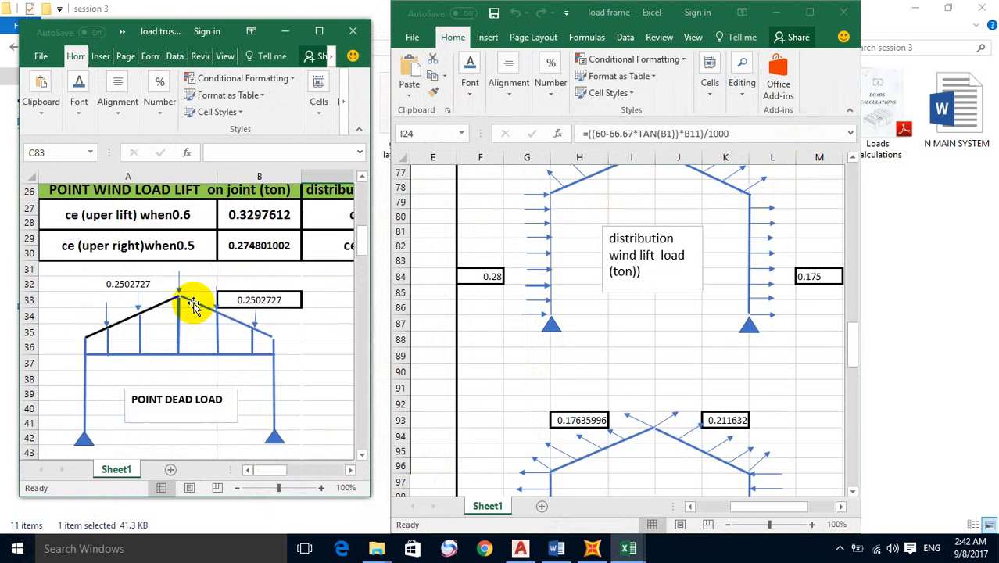
pyautogui.scroll(-6, 196, 337)
pyautogui.scroll(-4, 196, 303)
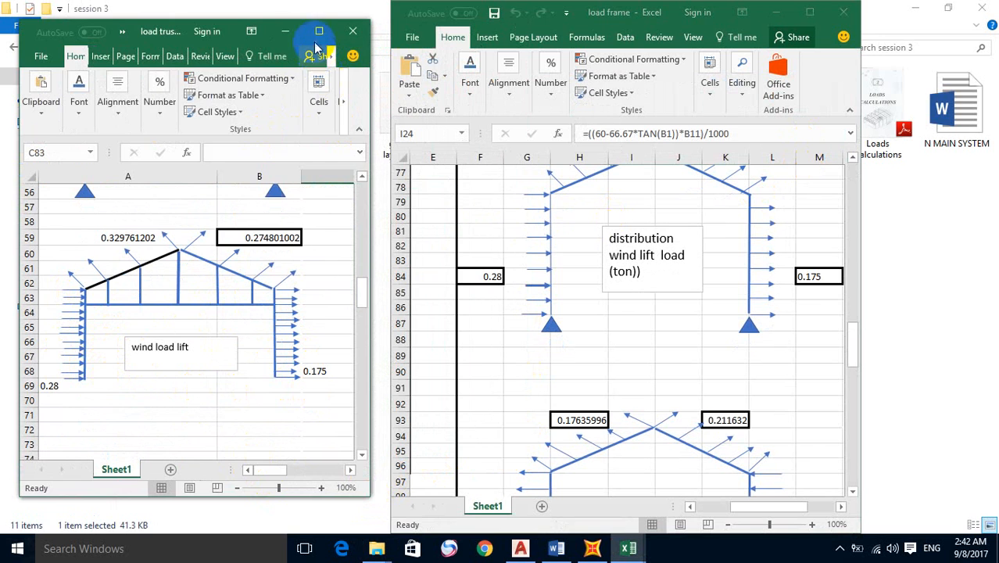
pyautogui.click(290, 32)
pyautogui.click(592, 548)
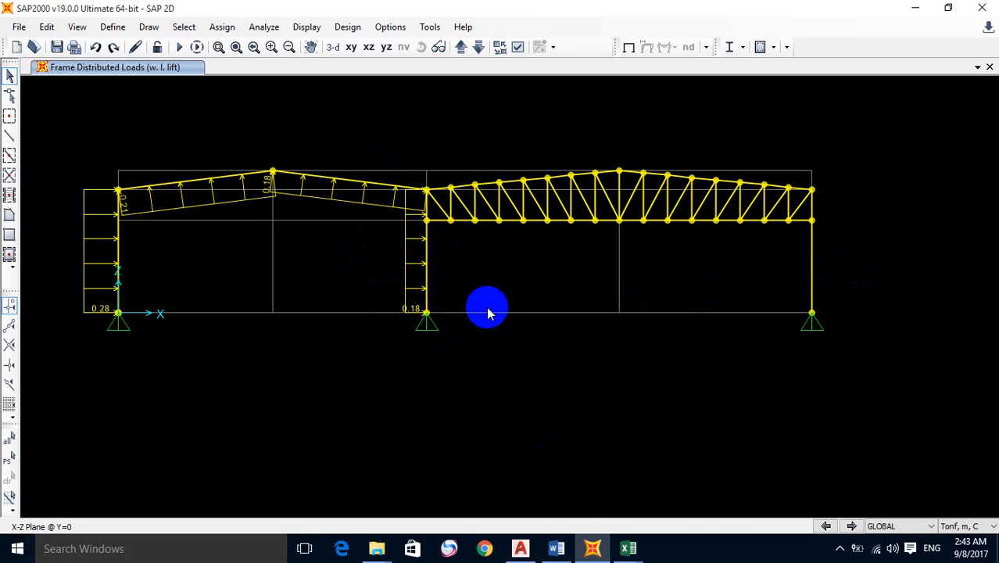
# Step: Assign a 0.28 tonf/m w. l. lift distributed load in global X to the column shared with the truss, replacing existing loads
pyautogui.click(426, 264)
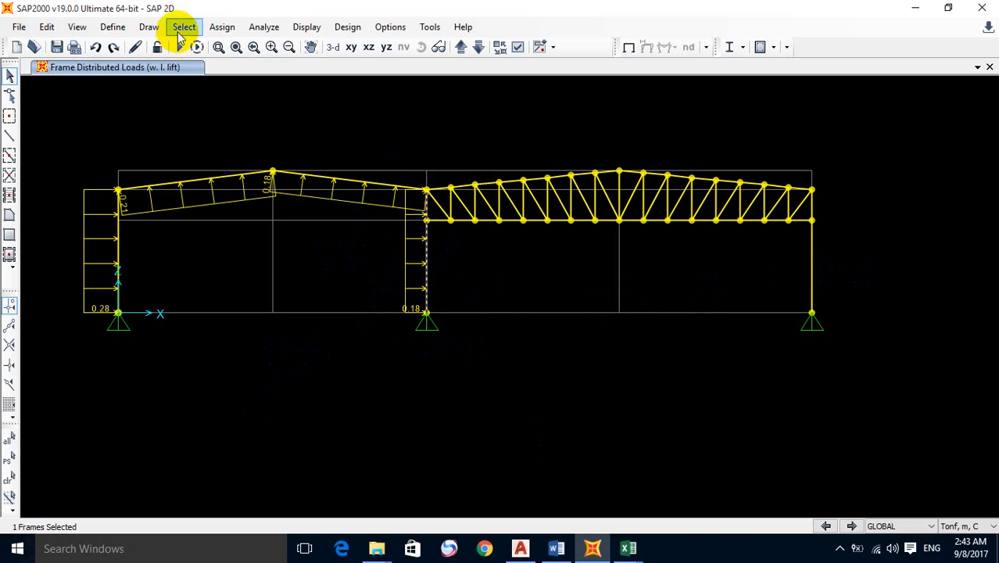
pyautogui.click(222, 27)
pyautogui.moveTo(279, 203)
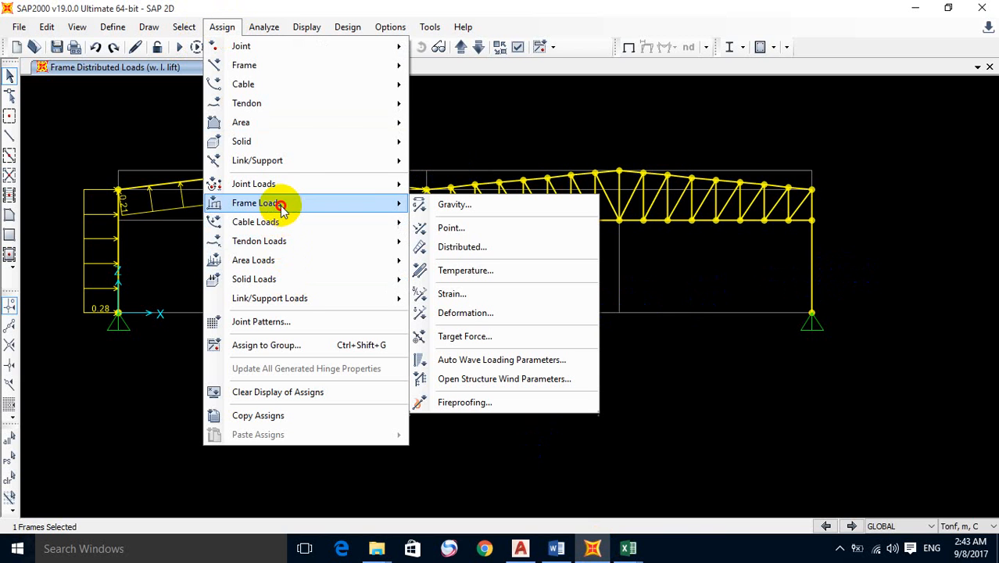
pyautogui.click(482, 248)
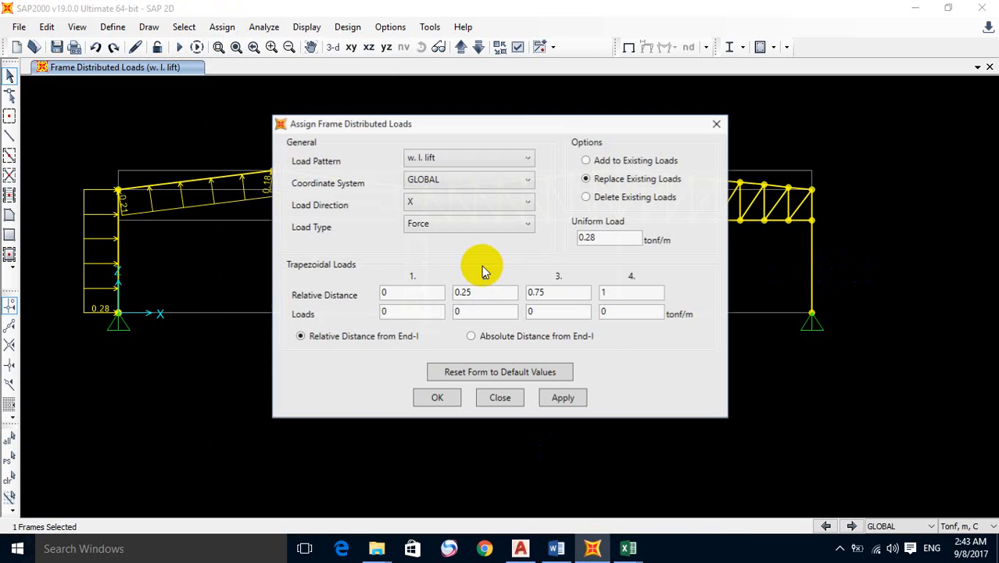
pyautogui.moveTo(511, 126); pyautogui.dragTo(729, 119)
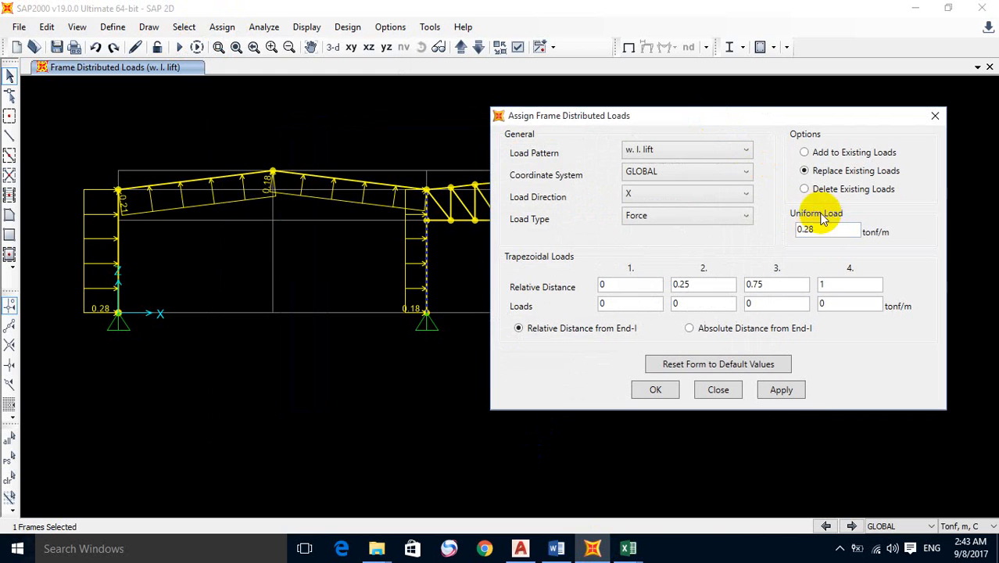
pyautogui.click(782, 390)
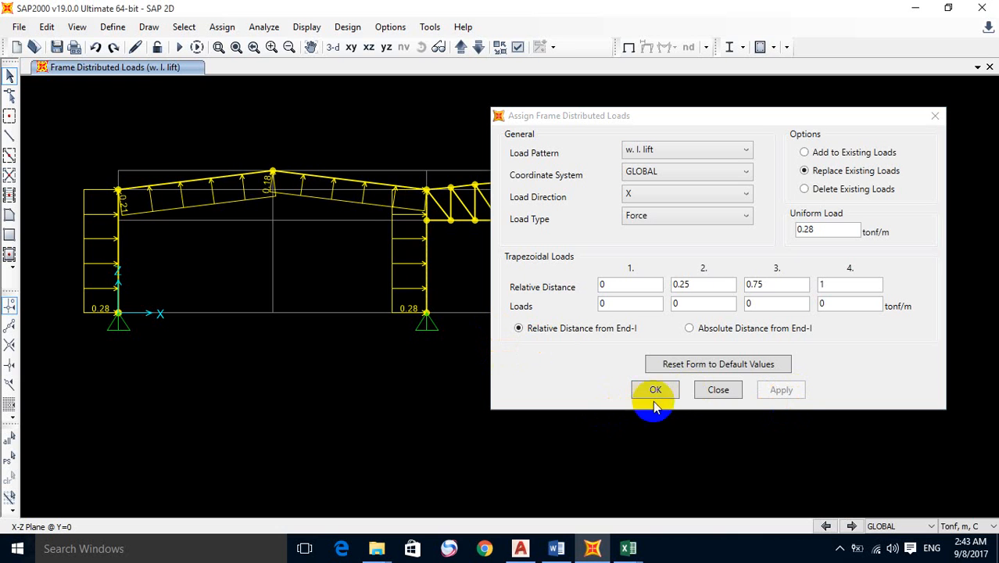
# Step: Assign a 0.175 tonf/m w. l. lift load in global X to the truss's outer right column and close the load assignment
pyautogui.moveTo(757, 118); pyautogui.dragTo(450, 167)
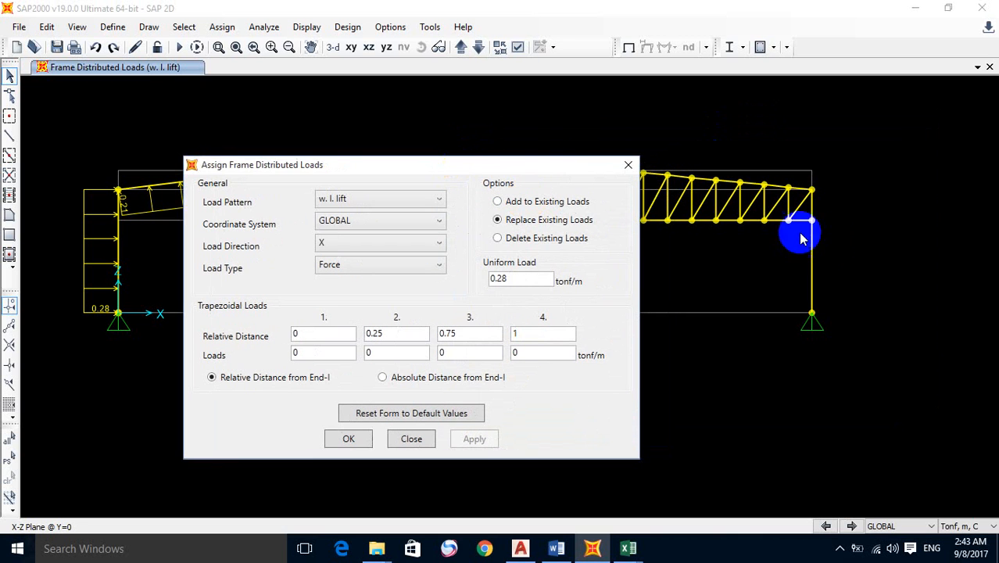
pyautogui.click(812, 239)
pyautogui.moveTo(580, 164); pyautogui.dragTo(645, 304)
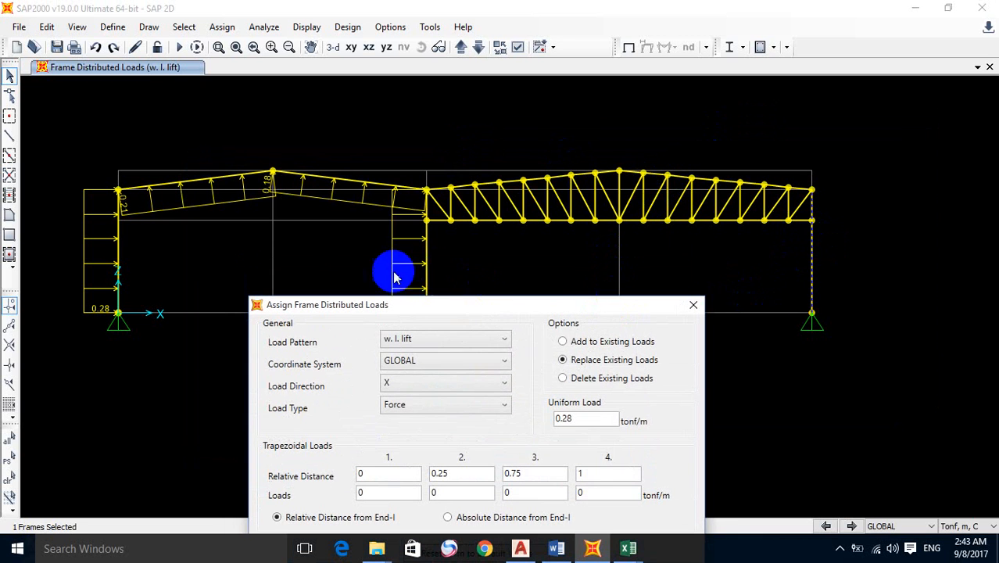
pyautogui.moveTo(518, 304); pyautogui.dragTo(534, 205)
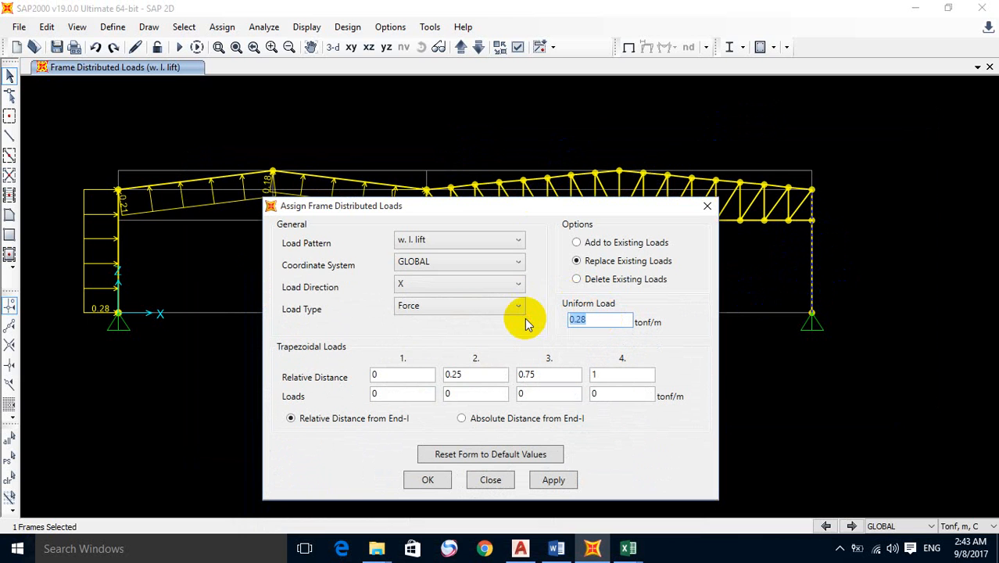
pyautogui.write('0.175')
pyautogui.click(555, 480)
pyautogui.click(428, 478)
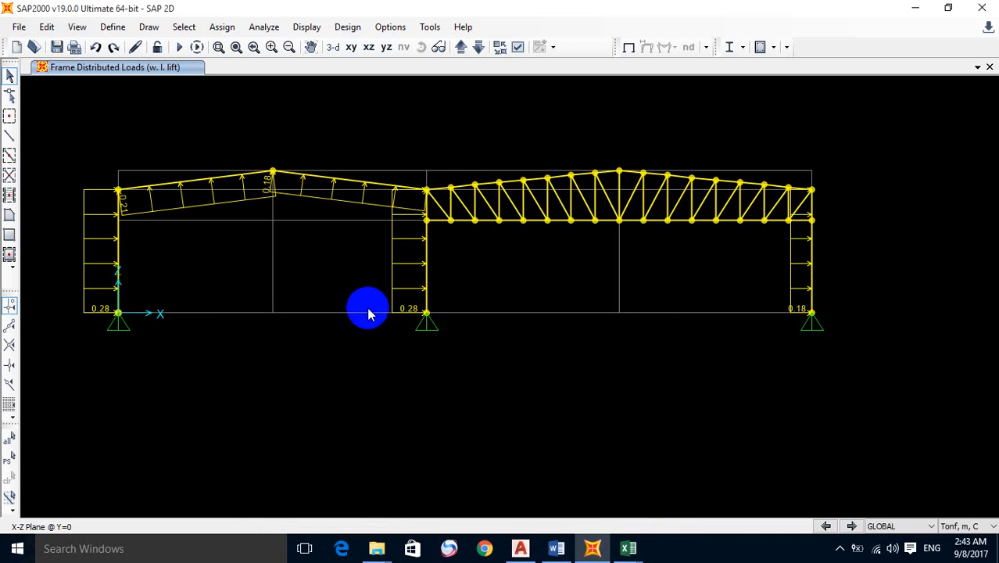
# Step: Clear the load display from the model, then examine the distribution wind right load diagram in the load frame workbook
pyautogui.moveTo(368, 310); pyautogui.dragTo(410, 296, button='middle')
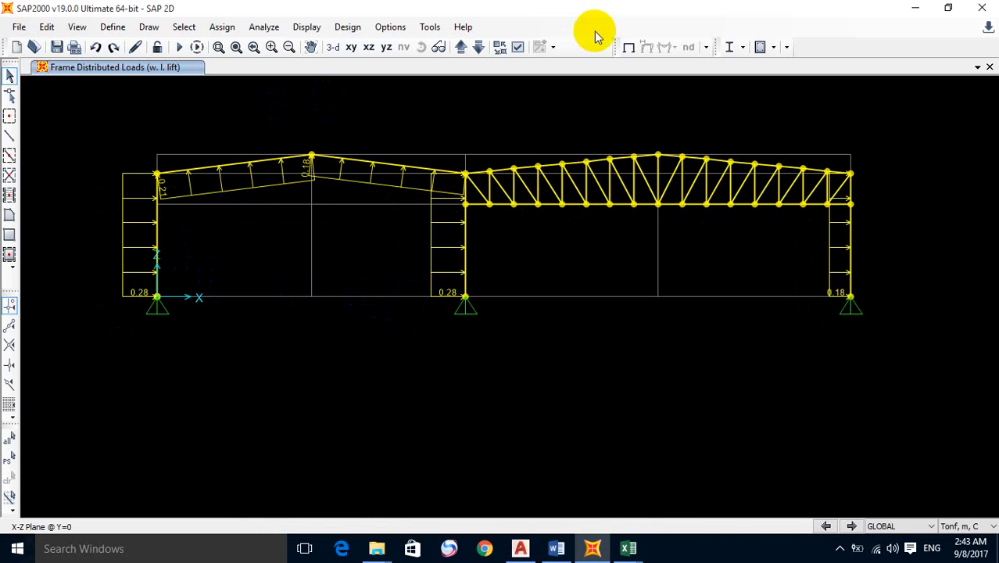
pyautogui.click(629, 47)
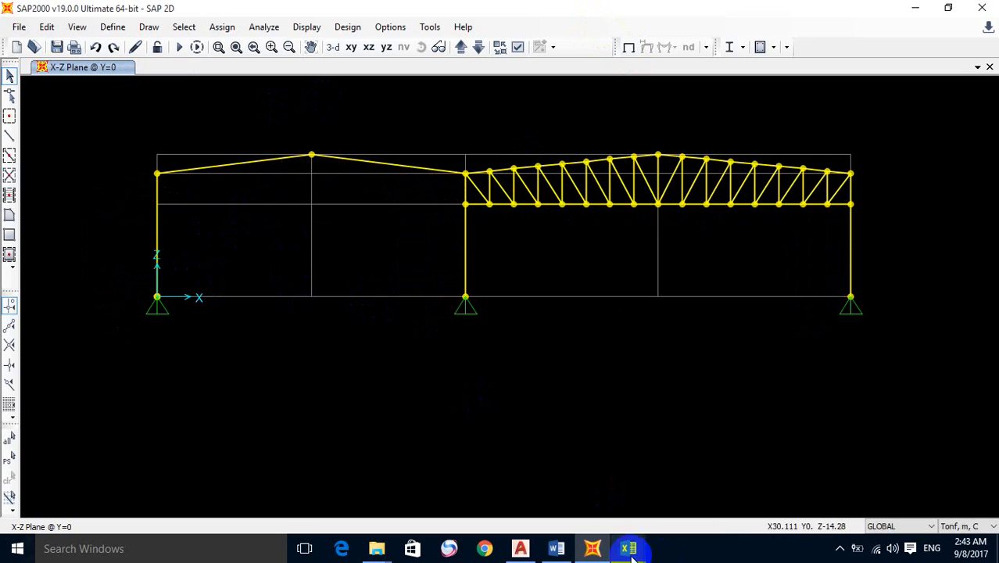
pyautogui.moveTo(630, 550)
pyautogui.moveTo(670, 508)
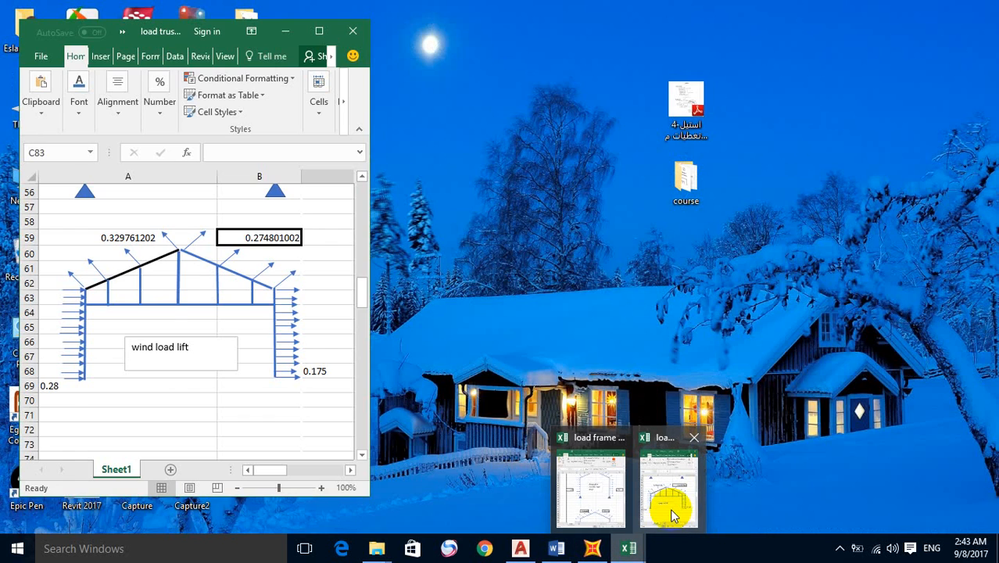
pyautogui.moveTo(580, 487)
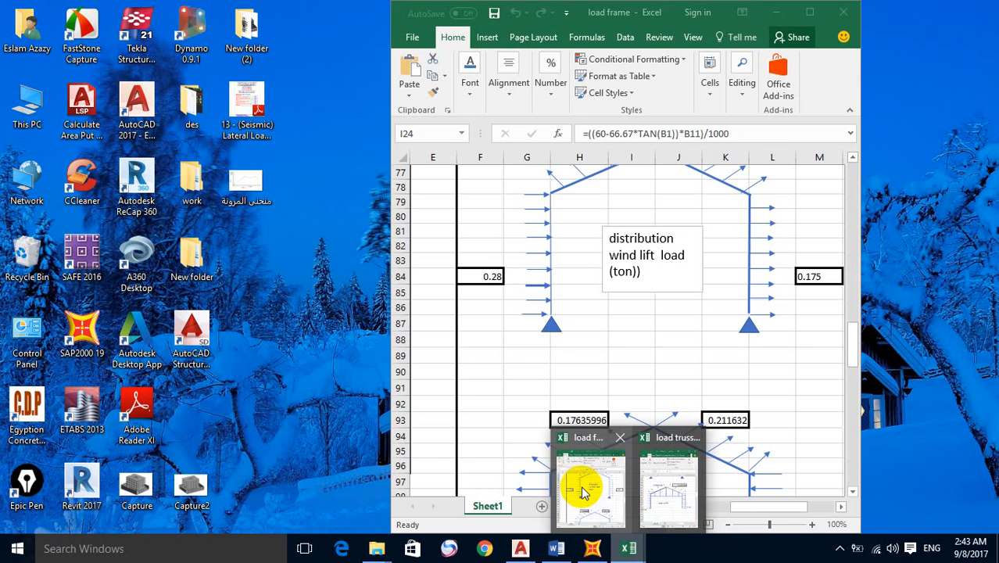
pyautogui.click(581, 490)
pyautogui.scroll(-3, 674, 310)
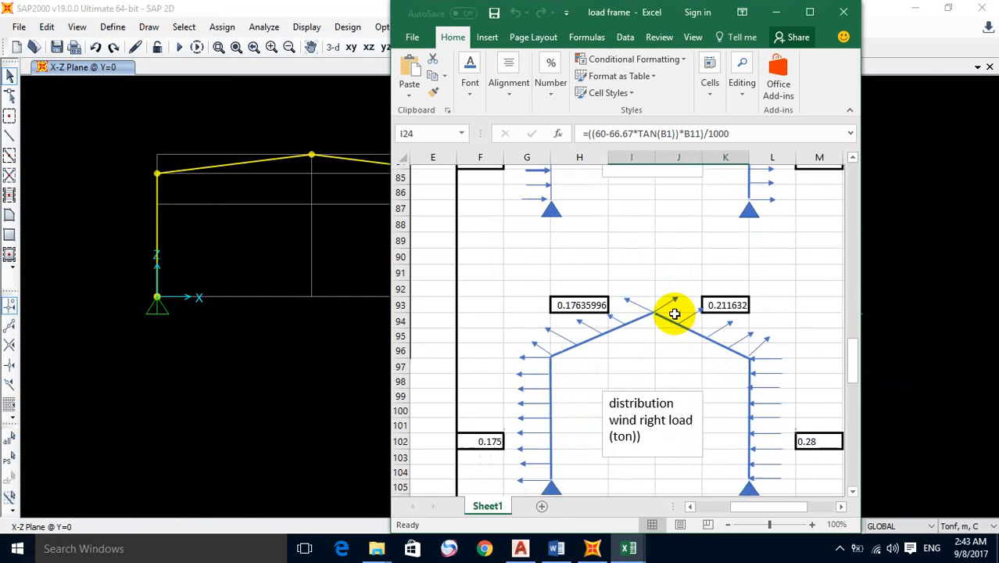
pyautogui.scroll(-4, 670, 397)
pyautogui.scroll(6, 661, 388)
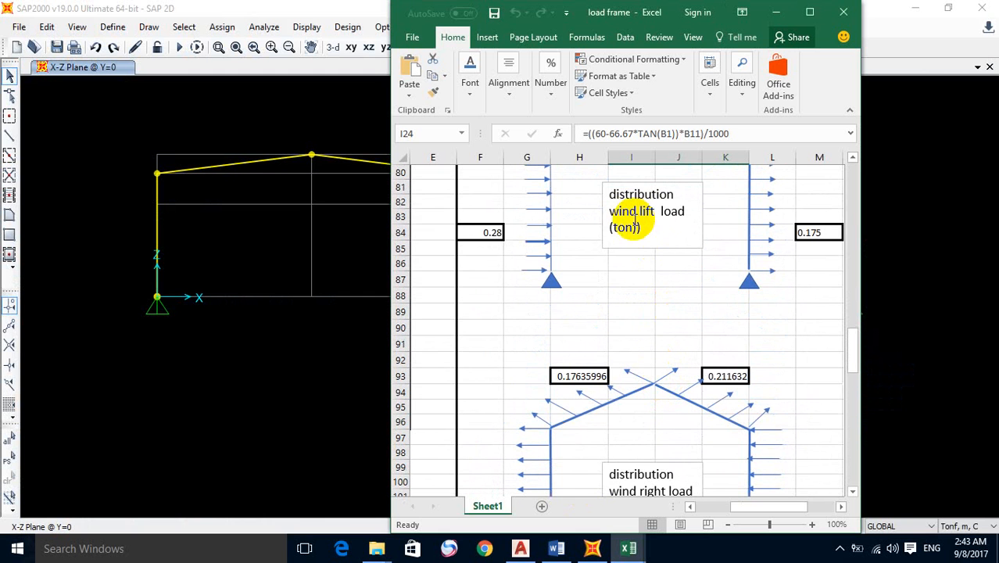
pyautogui.scroll(-3, 668, 235)
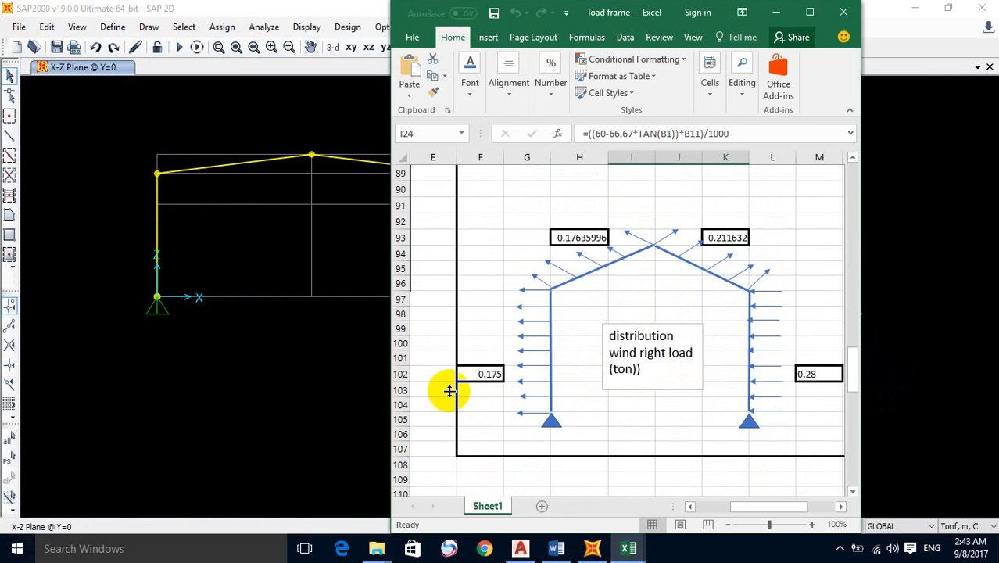
pyautogui.click(339, 335)
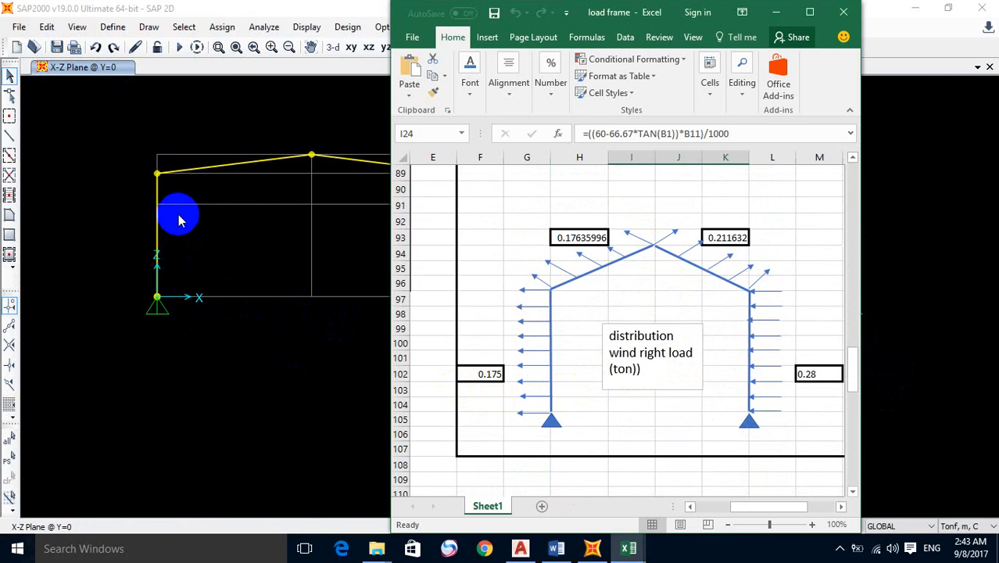
pyautogui.click(782, 17)
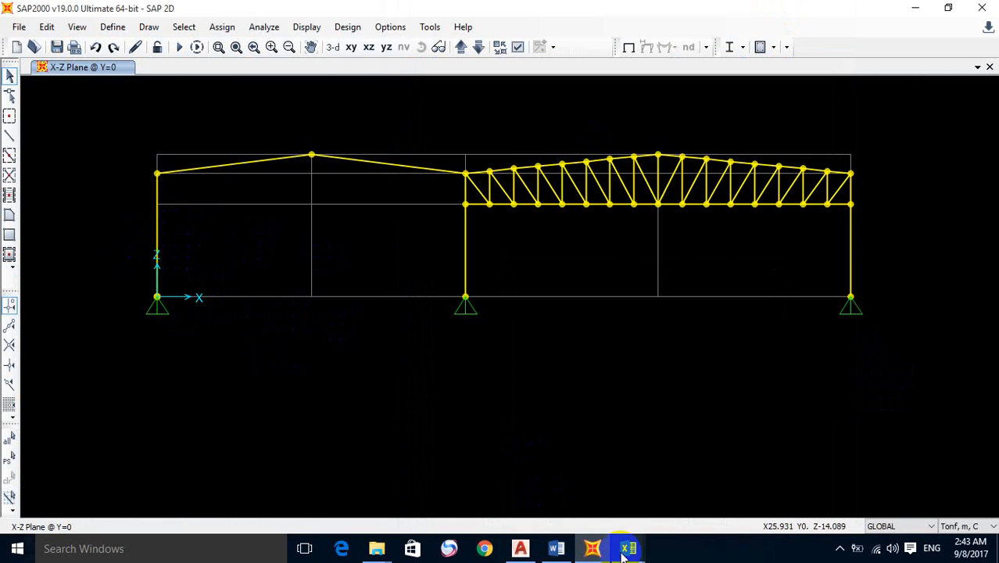
# Step: Compare the load truss workbook's wind load lift diagram with the load frame workbook's distribution wind right load diagram, and return to SAP2000
pyautogui.moveTo(631, 554)
pyautogui.click(647, 502)
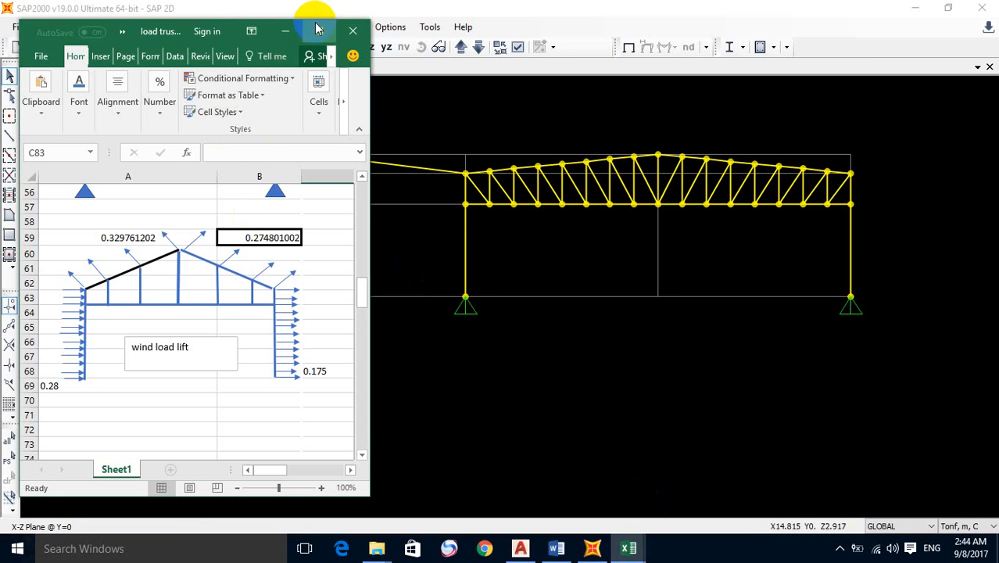
pyautogui.click(297, 32)
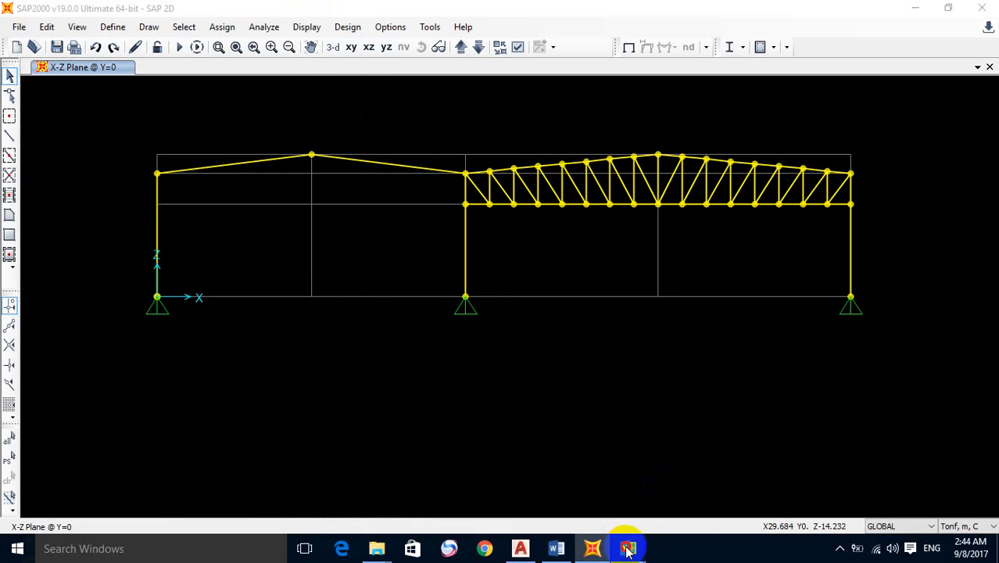
pyautogui.click(628, 548)
pyautogui.click(673, 506)
pyautogui.moveTo(628, 538)
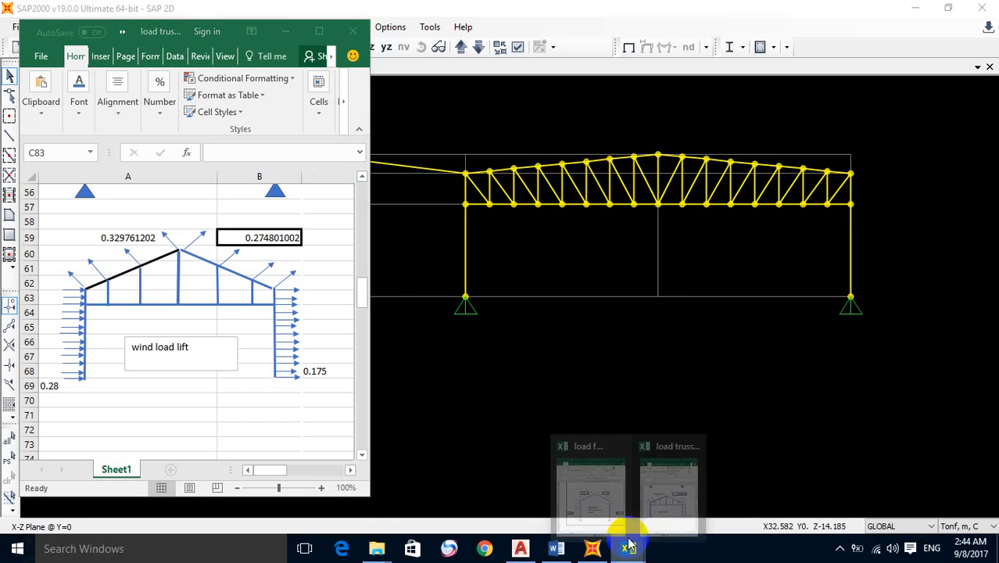
pyautogui.click(615, 505)
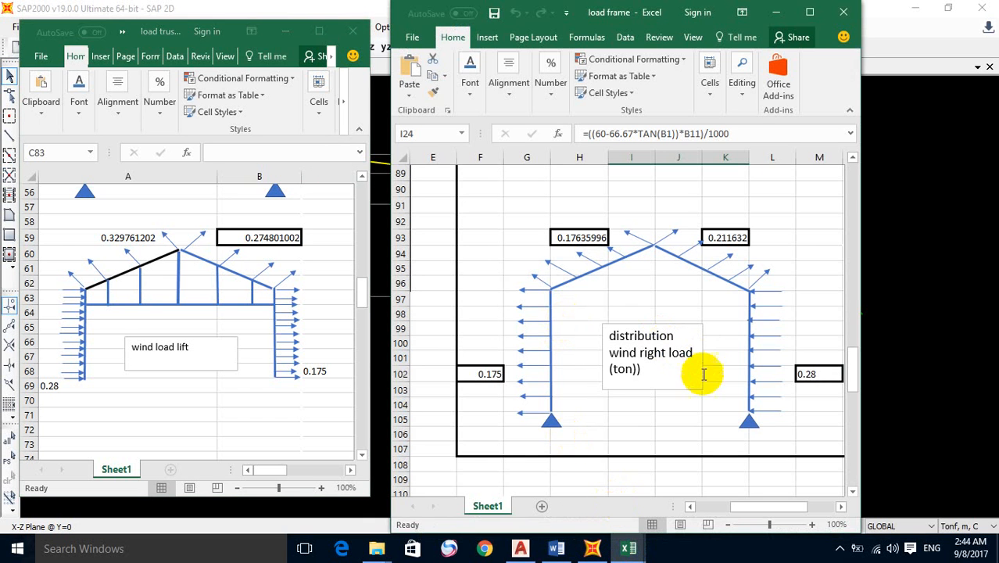
pyautogui.click(286, 32)
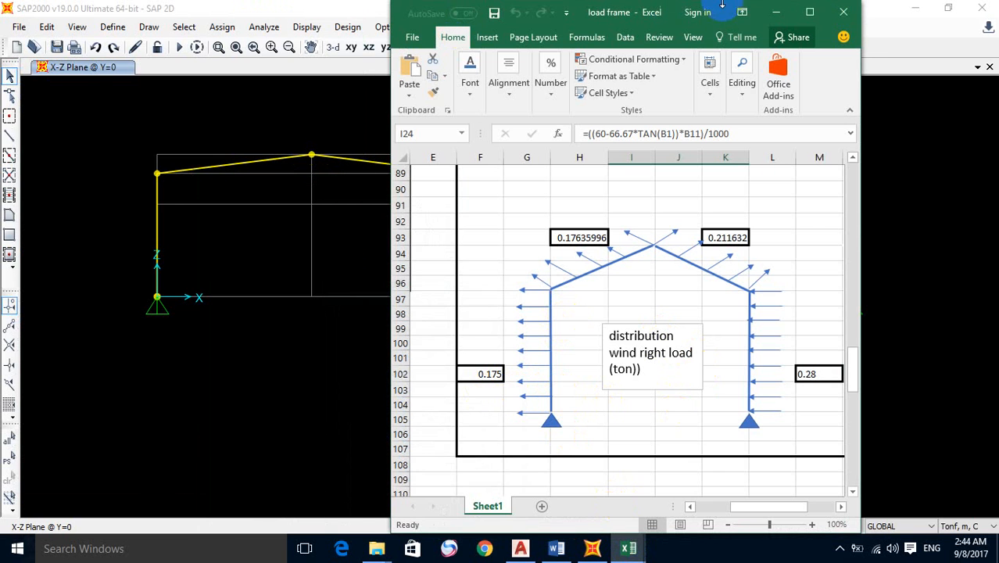
pyautogui.click(765, 21)
# Step: Assign a -0.175 tonf/m w. l. right distributed load in global X to the portal frame's outer left column, replacing existing loads
pyautogui.click(148, 282)
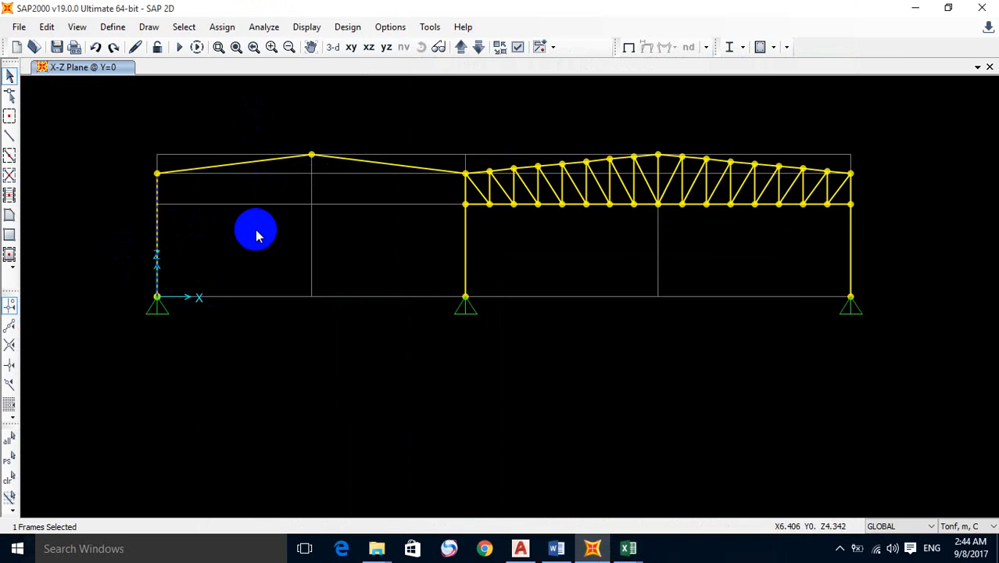
pyautogui.click(222, 26)
pyautogui.moveTo(269, 201)
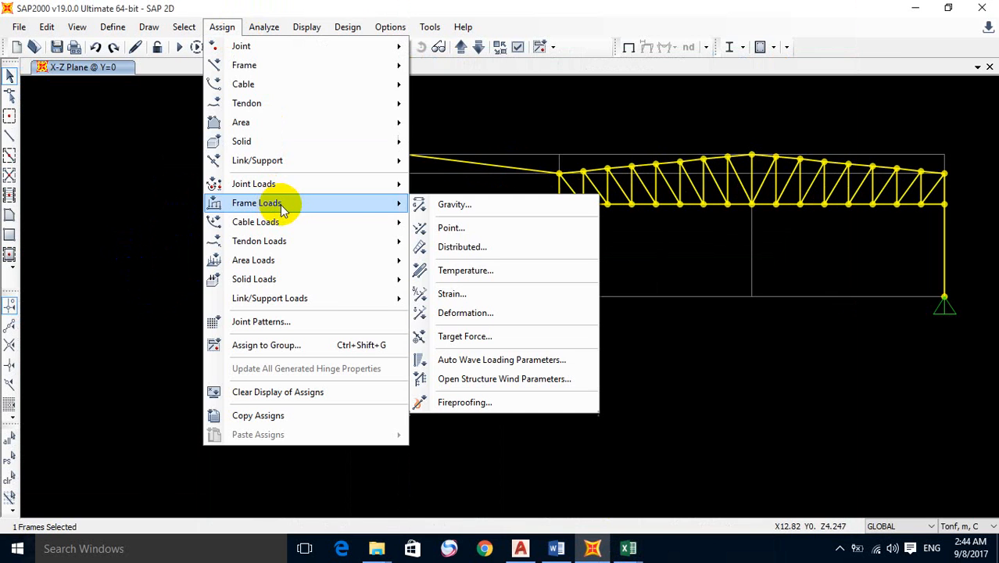
pyautogui.click(469, 247)
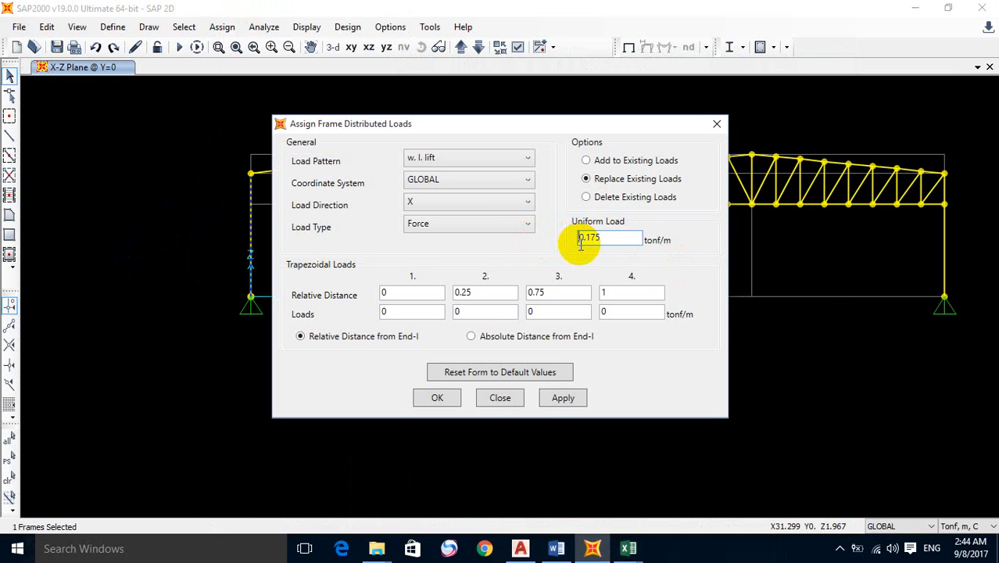
pyautogui.click(493, 160)
pyautogui.click(490, 220)
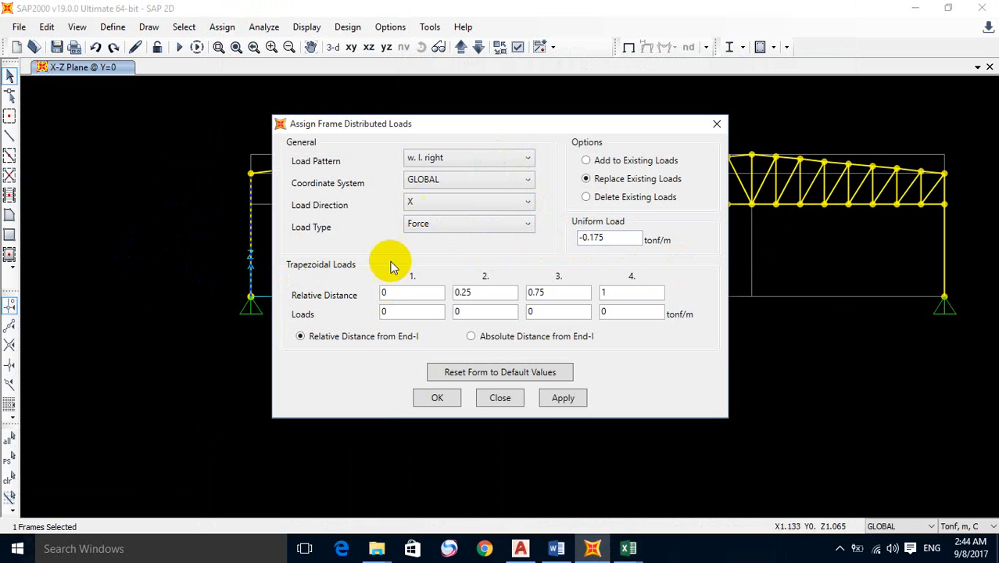
pyautogui.click(565, 402)
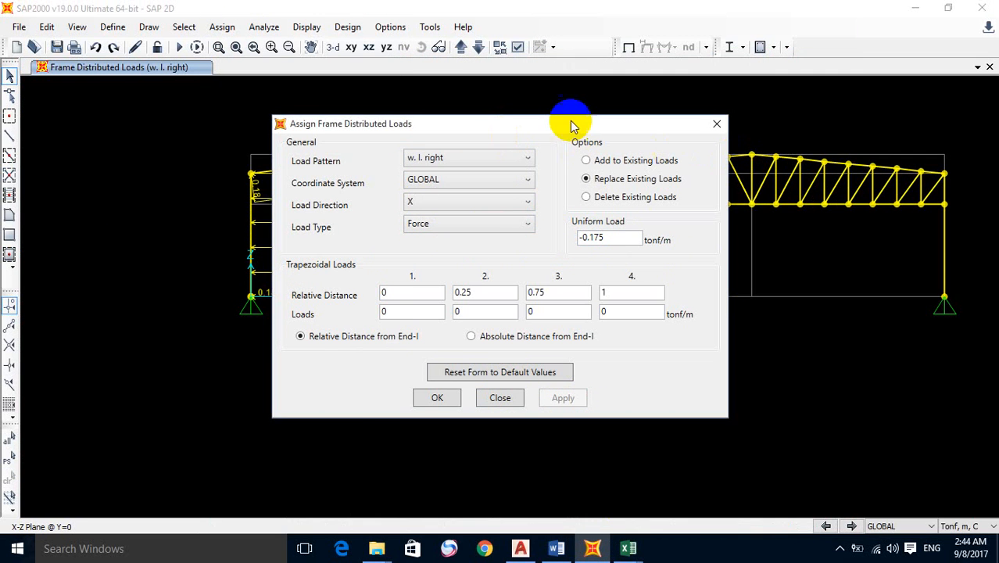
# Step: Assign a -0.28 tonf/m w. l. right load in global X to the column shared with the truss, checking the value in the load frame workbook
pyautogui.moveTo(547, 127); pyautogui.dragTo(843, 150)
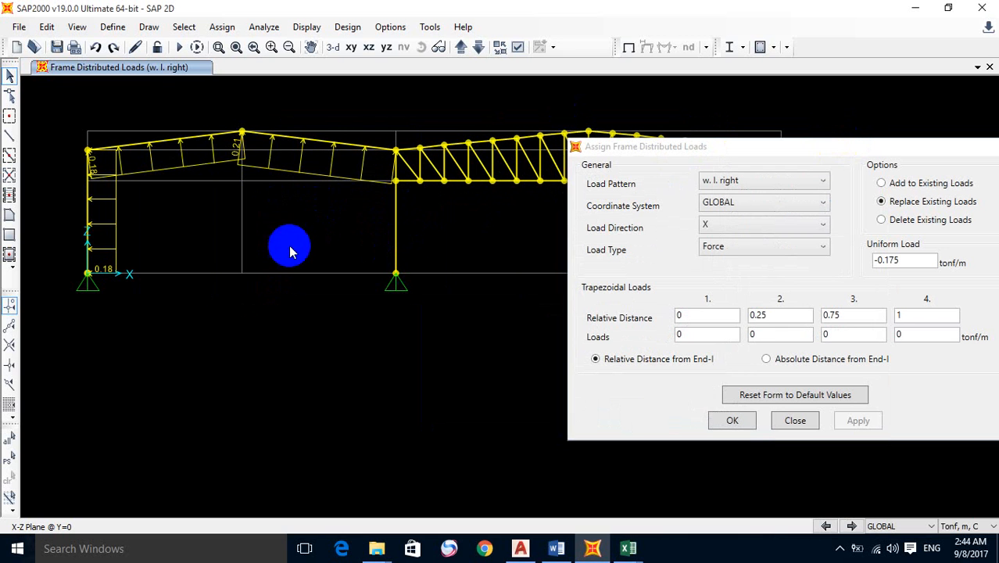
pyautogui.moveTo(334, 249); pyautogui.dragTo(151, 218, button='middle')
pyautogui.moveTo(272, 214); pyautogui.dragTo(441, 222, button='middle')
pyautogui.moveTo(390, 193); pyautogui.dragTo(329, 229, button='middle')
pyautogui.click(371, 225)
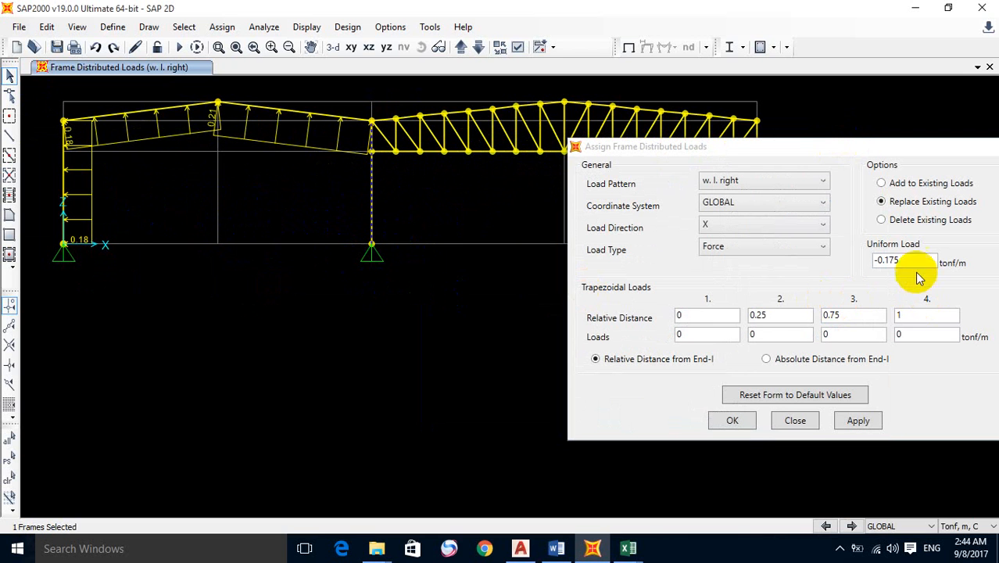
pyautogui.click(765, 268)
pyautogui.press('BackSpace')
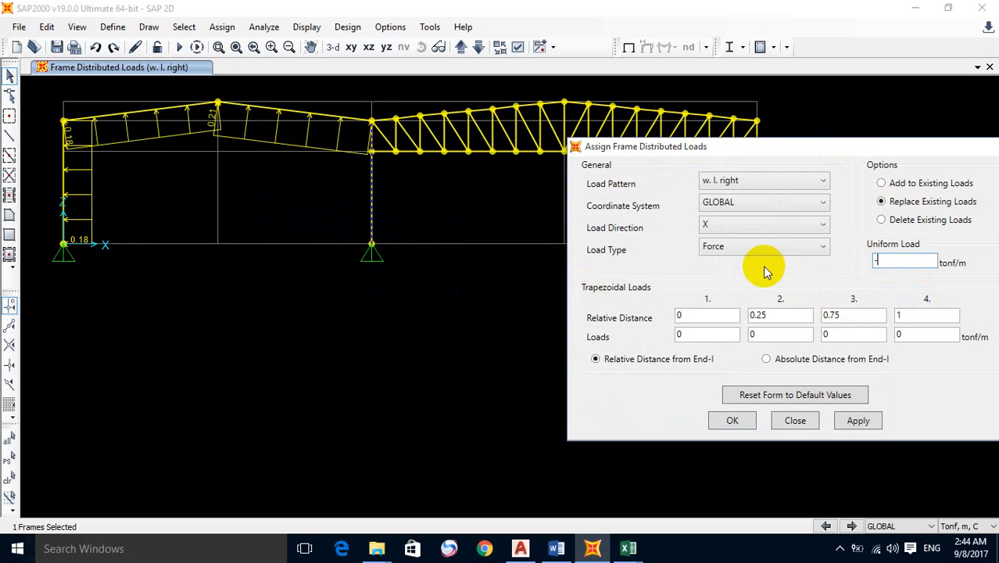
pyautogui.write('-0.')
pyautogui.click(629, 548)
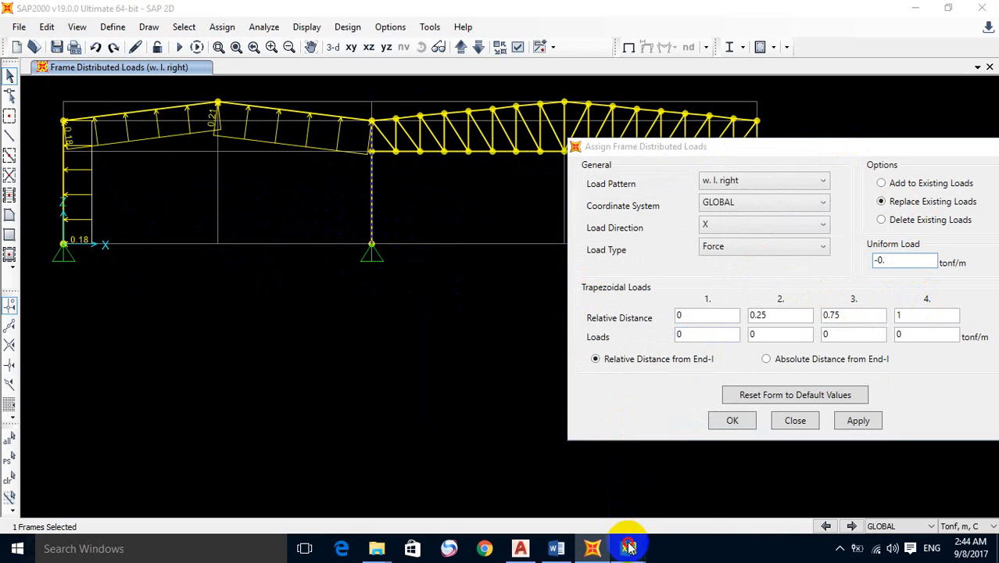
pyautogui.moveTo(659, 498)
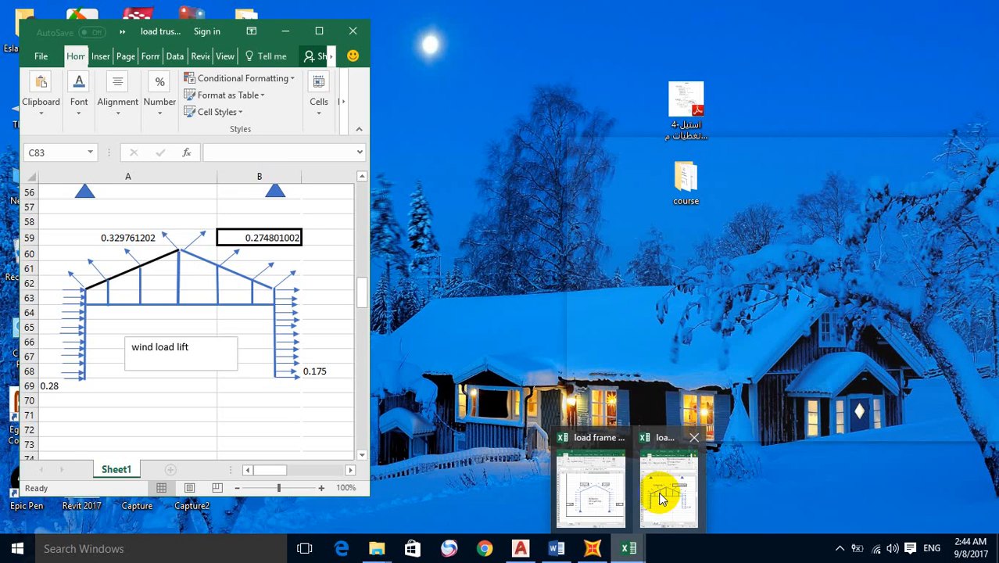
pyautogui.moveTo(609, 482)
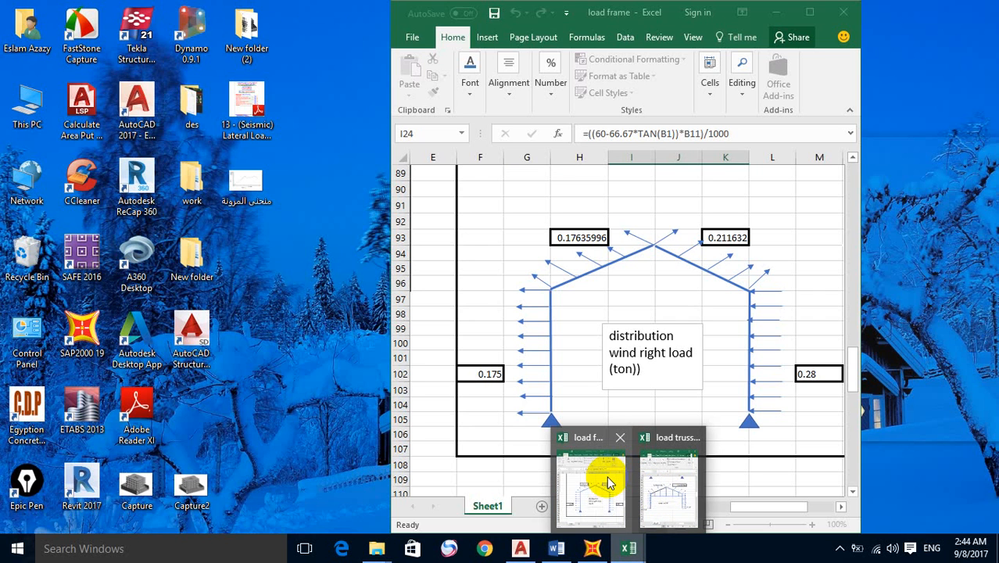
pyautogui.click(610, 482)
pyautogui.click(774, 12)
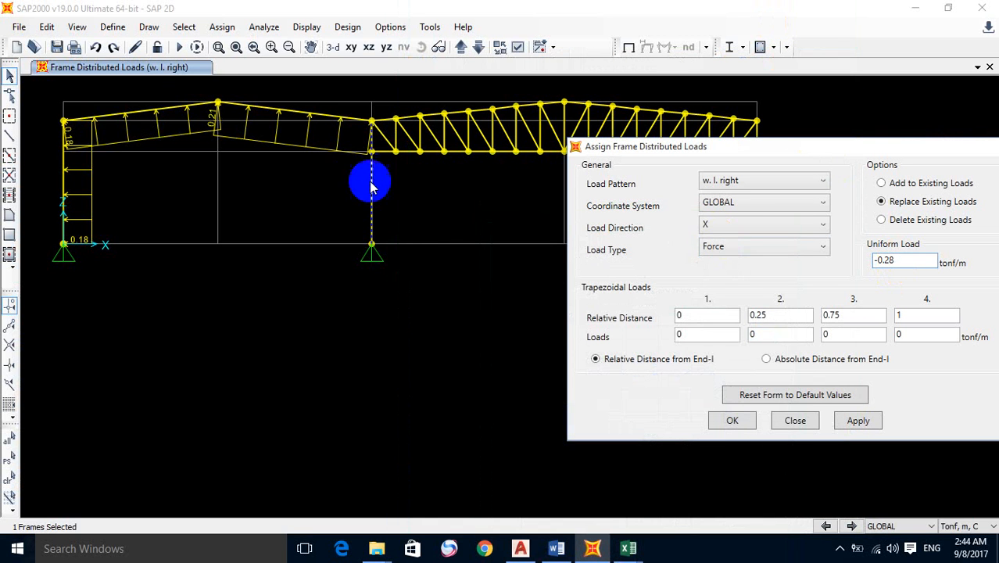
pyautogui.click(859, 422)
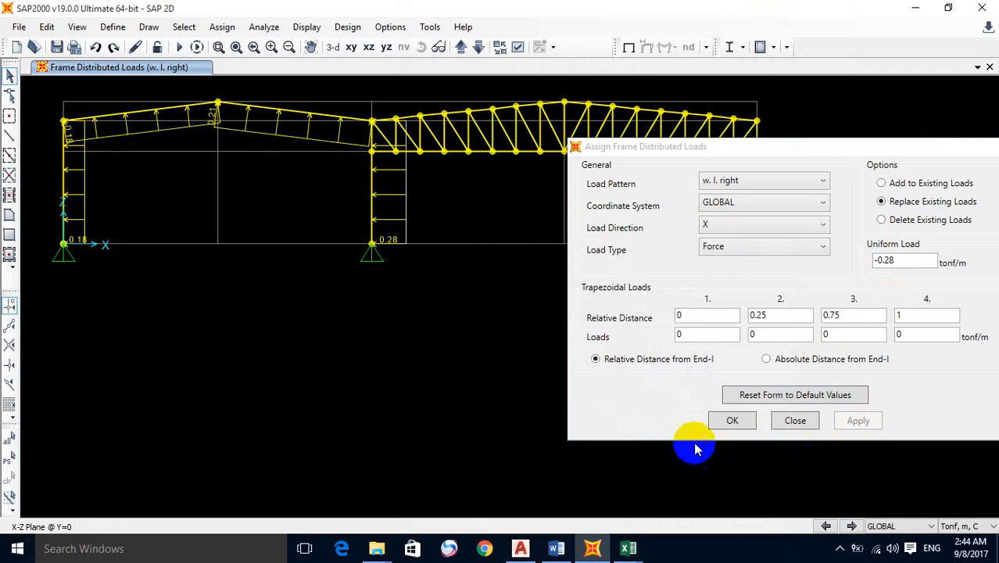
pyautogui.click(719, 430)
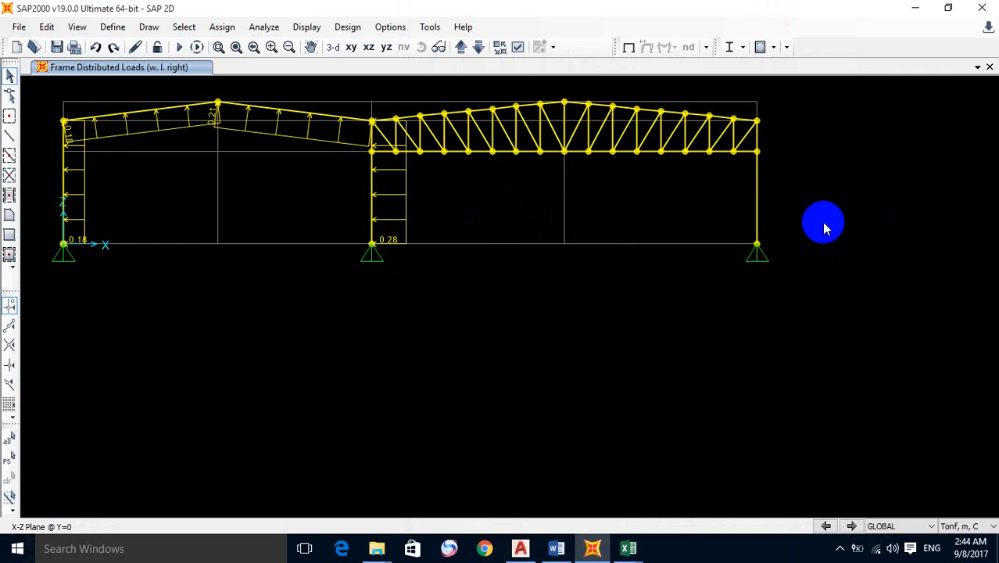
# Step: Assign a -0.28 tonf/m w. l. right load in global X to the truss's outer right column, after checking wind load right in the load truss workbook
pyautogui.click(757, 204)
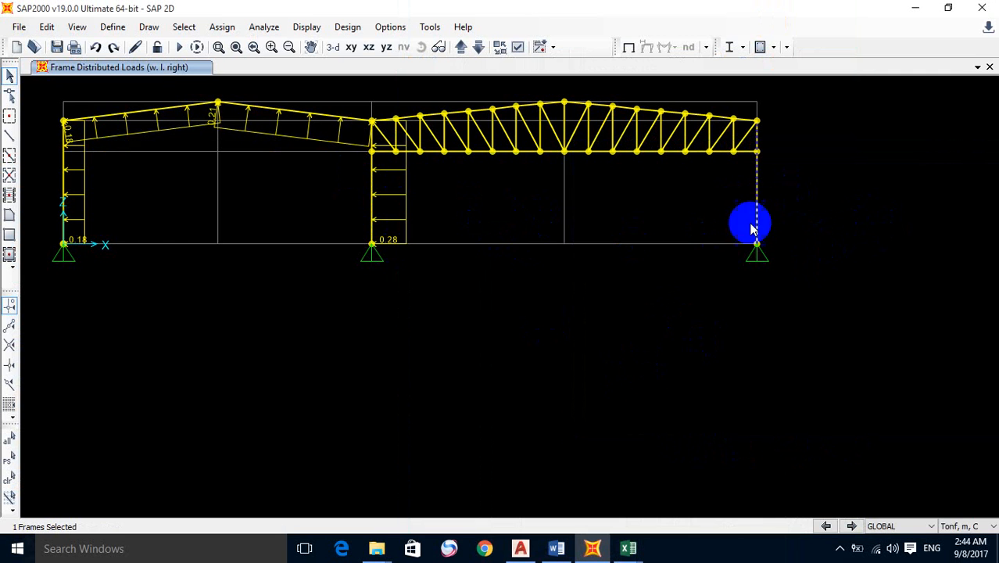
pyautogui.moveTo(637, 547)
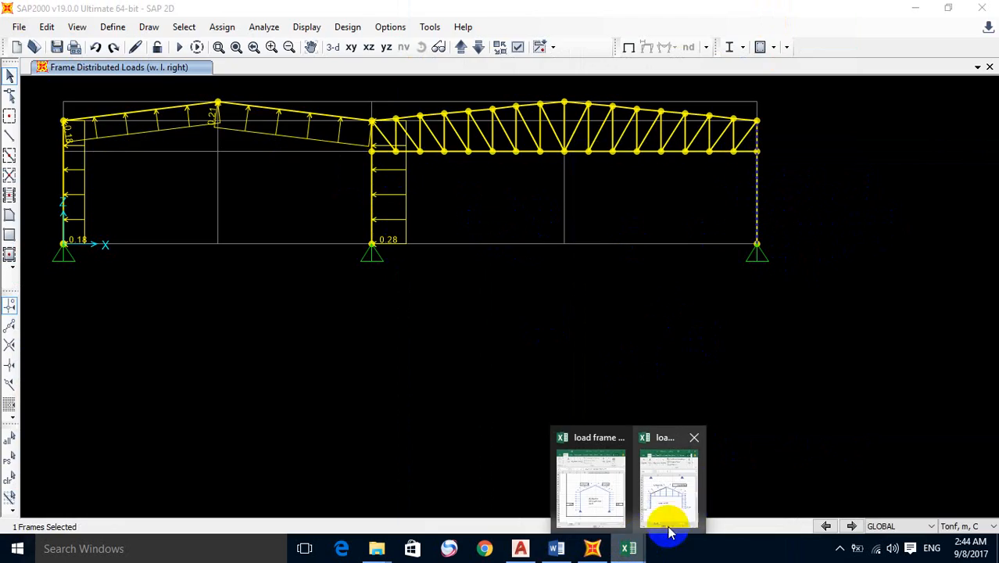
pyautogui.moveTo(676, 501)
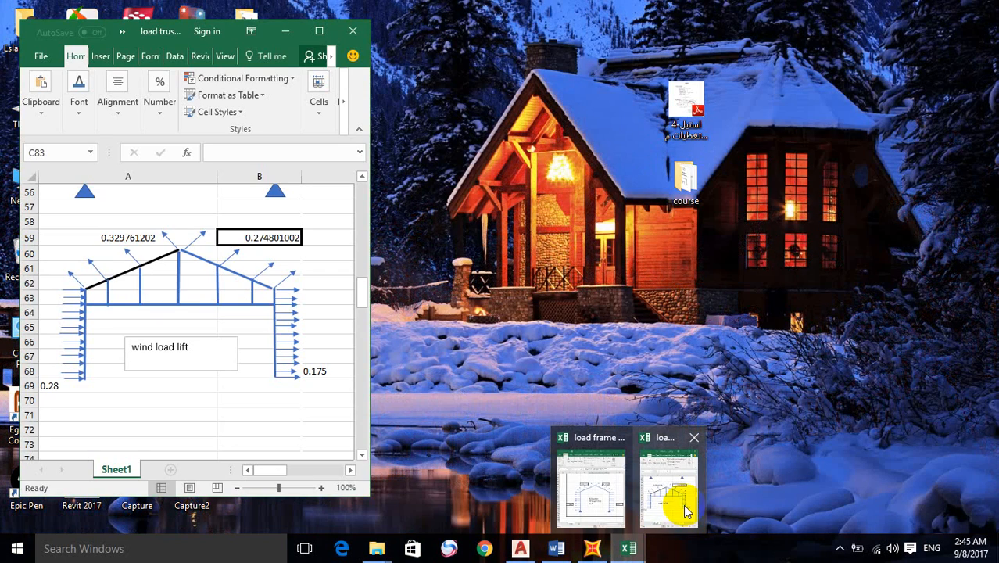
pyautogui.click(684, 506)
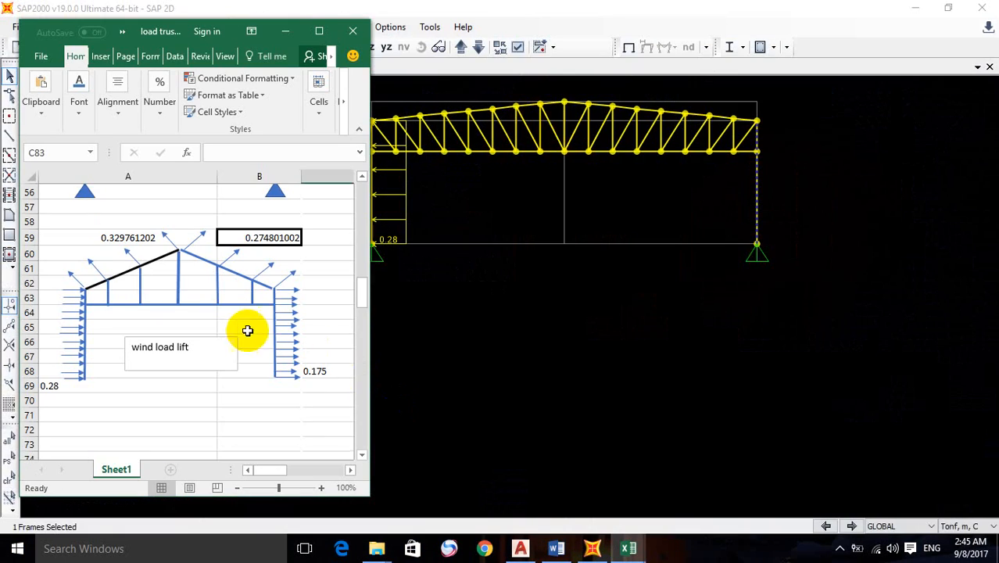
pyautogui.scroll(-4, 246, 330)
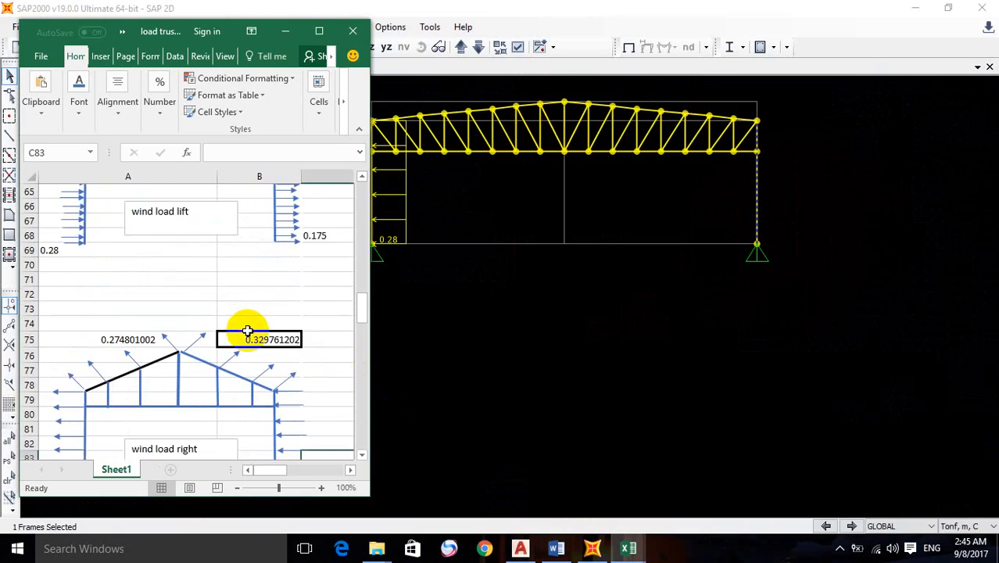
pyautogui.click(286, 31)
pyautogui.click(675, 216)
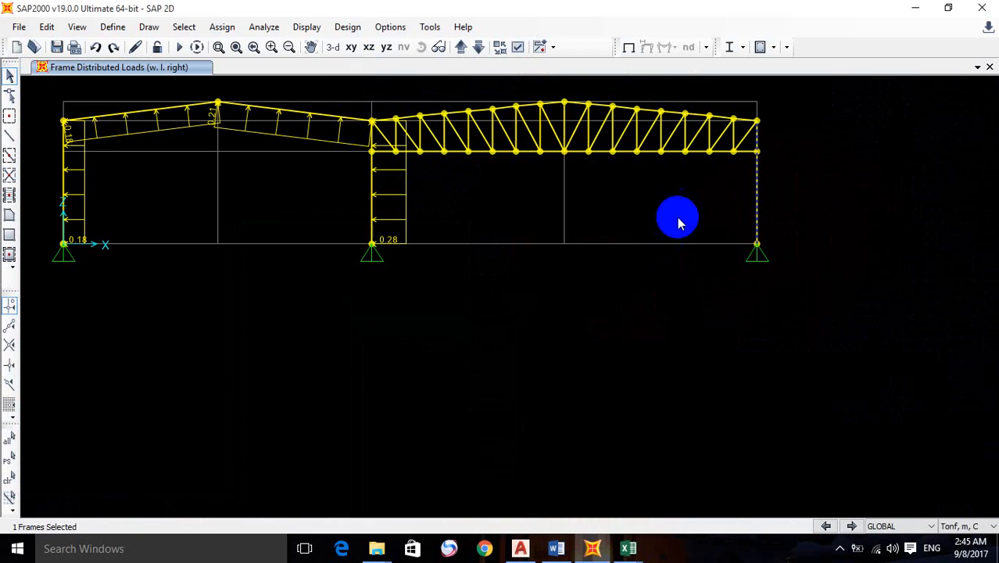
pyautogui.click(347, 27)
pyautogui.moveTo(222, 27)
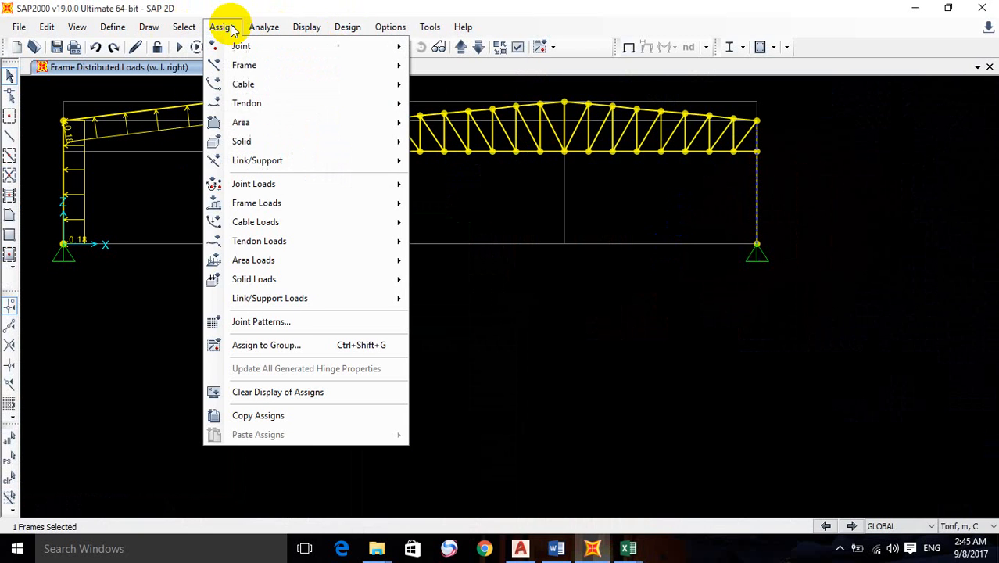
pyautogui.moveTo(284, 204)
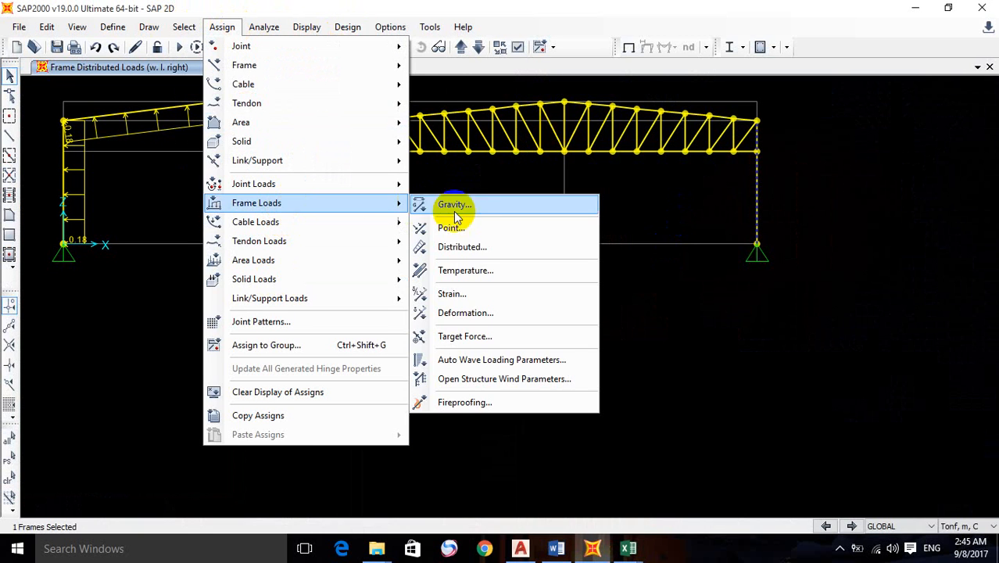
pyautogui.click(463, 246)
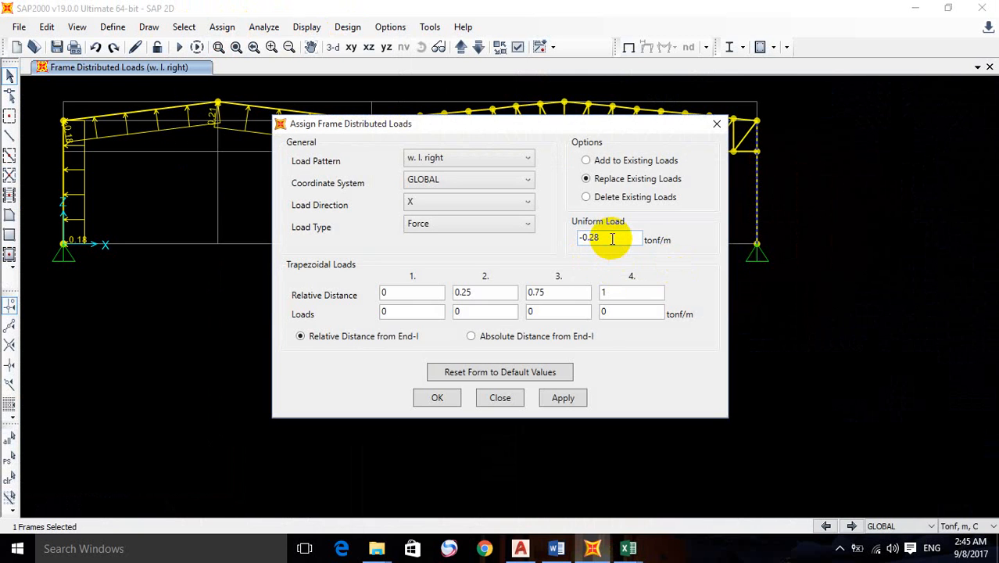
pyautogui.moveTo(599, 125); pyautogui.dragTo(626, 224)
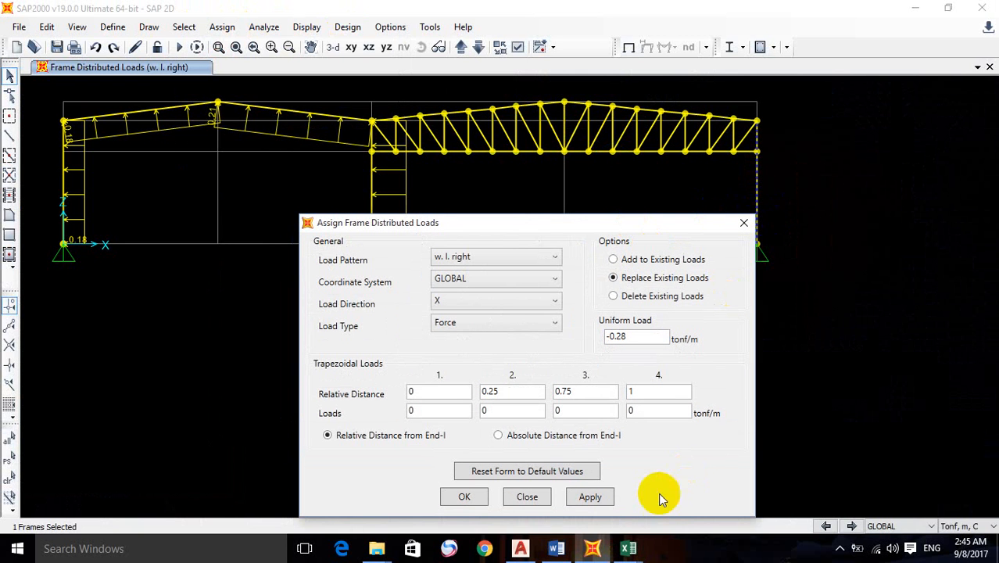
pyautogui.click(600, 498)
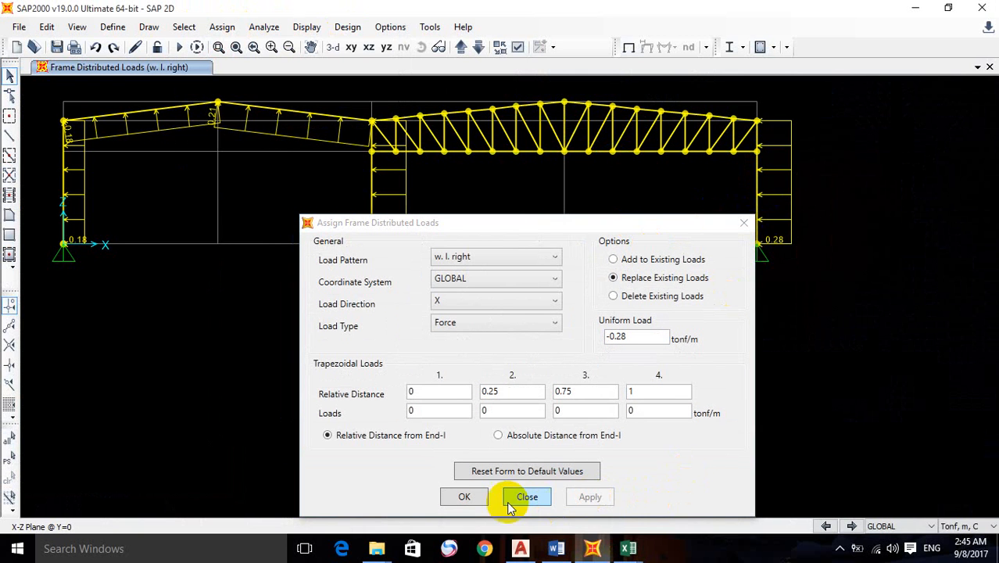
pyautogui.click(456, 498)
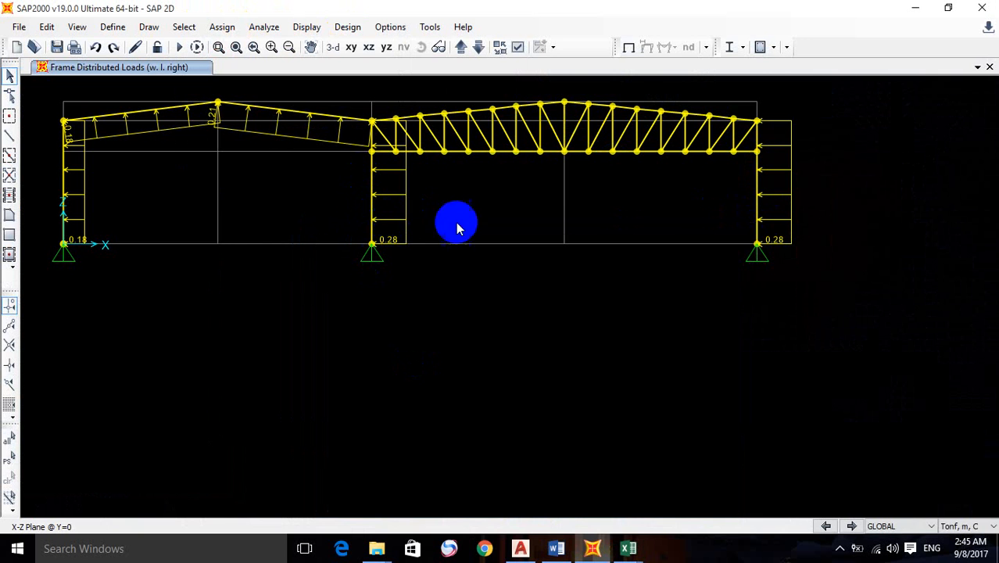
# Step: Check the load frame workbook's distribution wind right load diagram against the w. l. right loads on the SAP2000 model
pyautogui.click(618, 551)
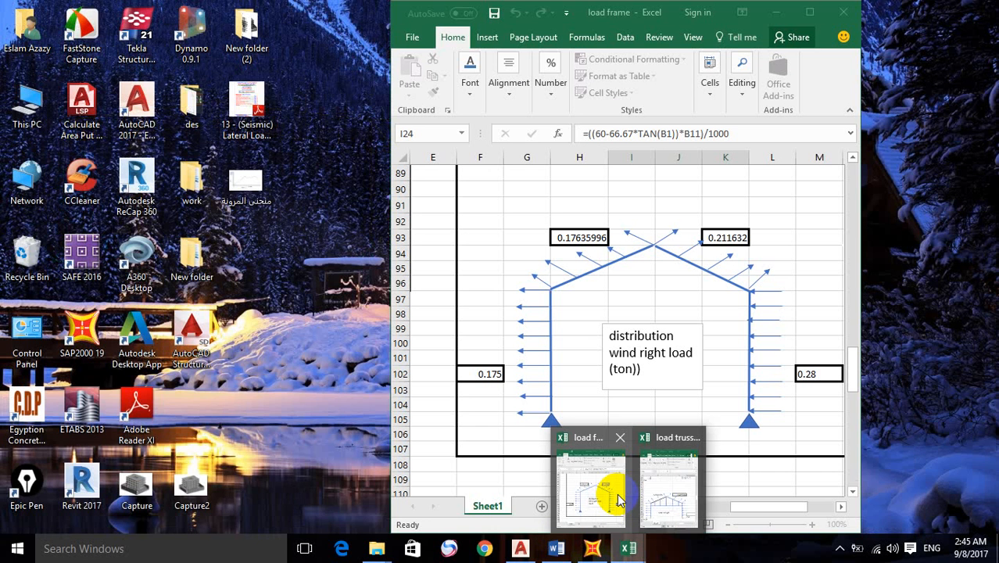
pyautogui.click(617, 499)
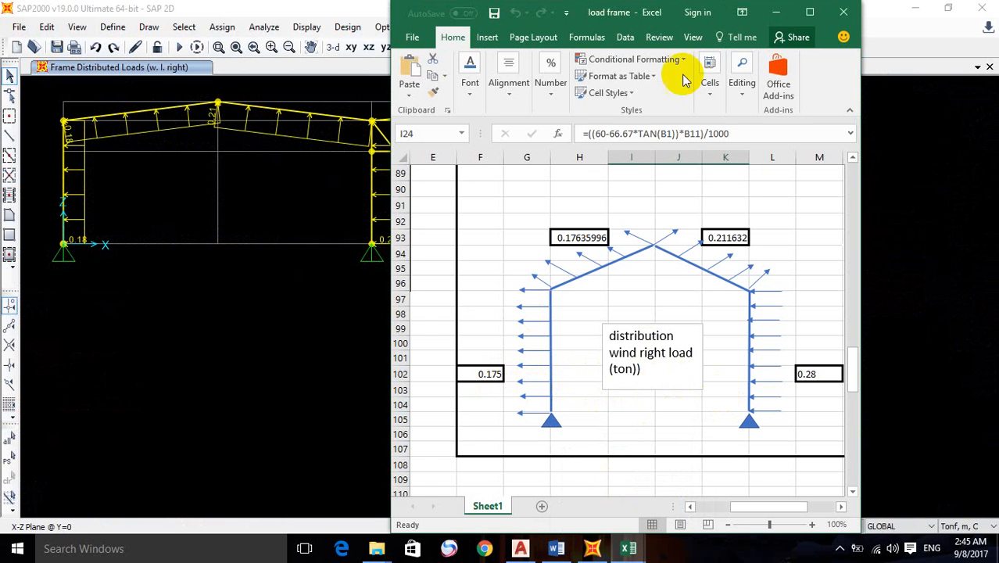
pyautogui.click(773, 16)
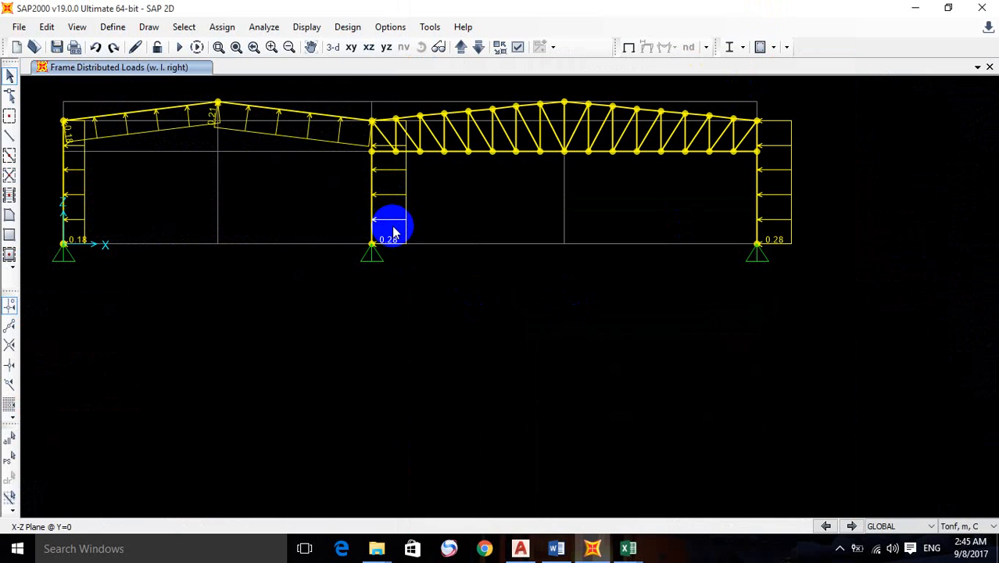
pyautogui.moveTo(479, 308); pyautogui.dragTo(559, 353, button='middle')
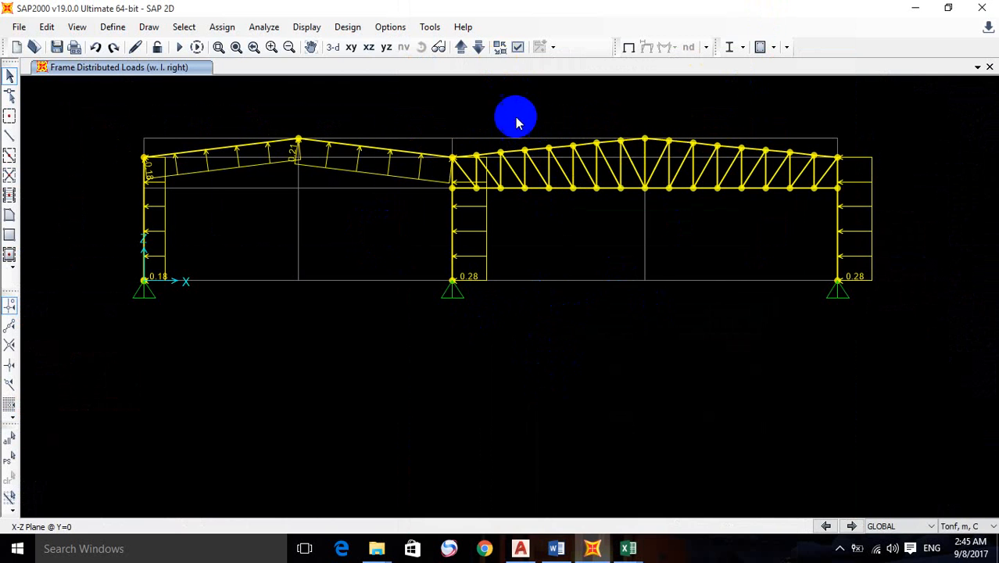
# Step: Return to the undeformed shape and review the load assignments of the outer left, outer right and shared middle columns
pyautogui.click(629, 50)
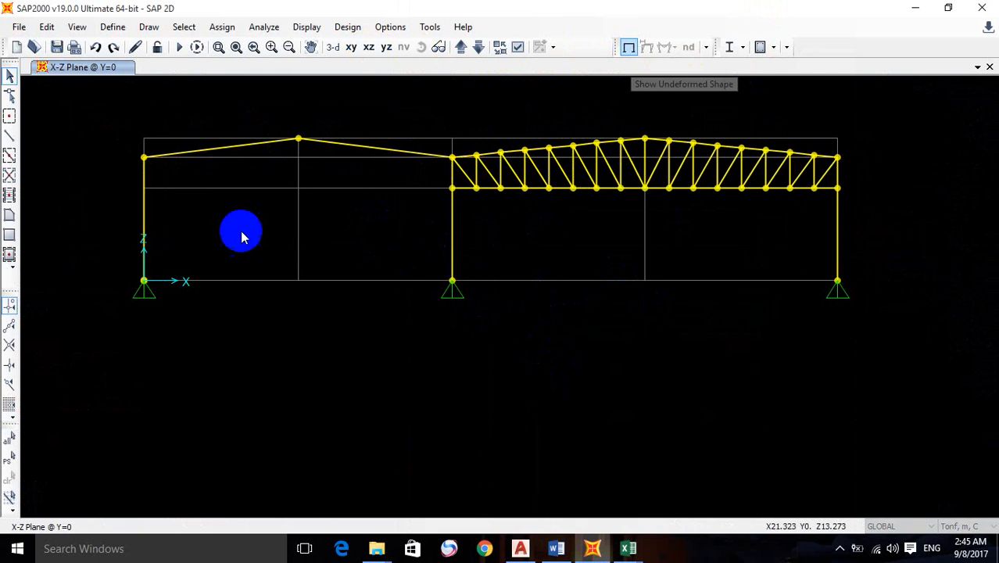
pyautogui.rightClick(144, 204)
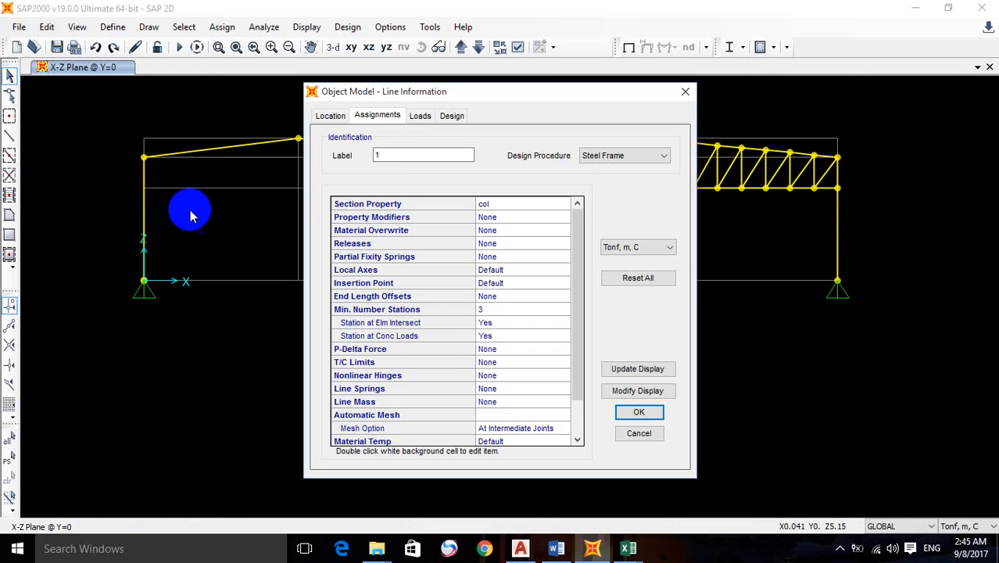
pyautogui.click(420, 115)
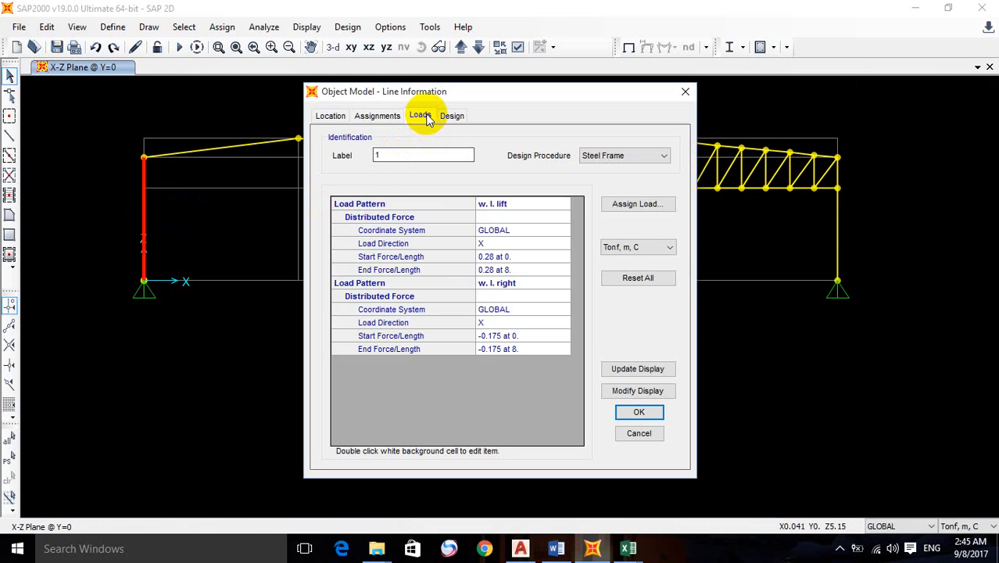
pyautogui.click(639, 412)
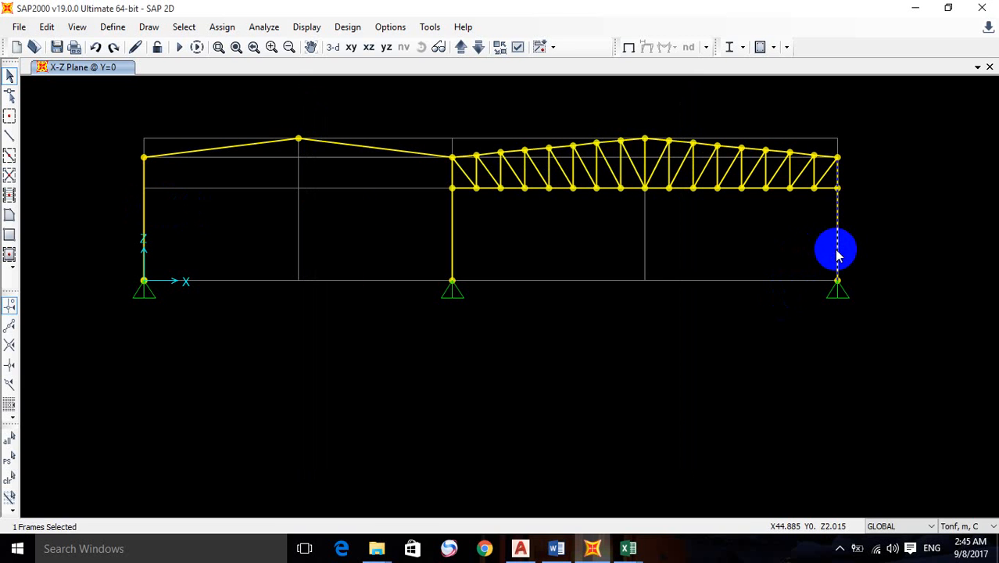
pyautogui.rightClick(838, 254)
pyautogui.click(419, 115)
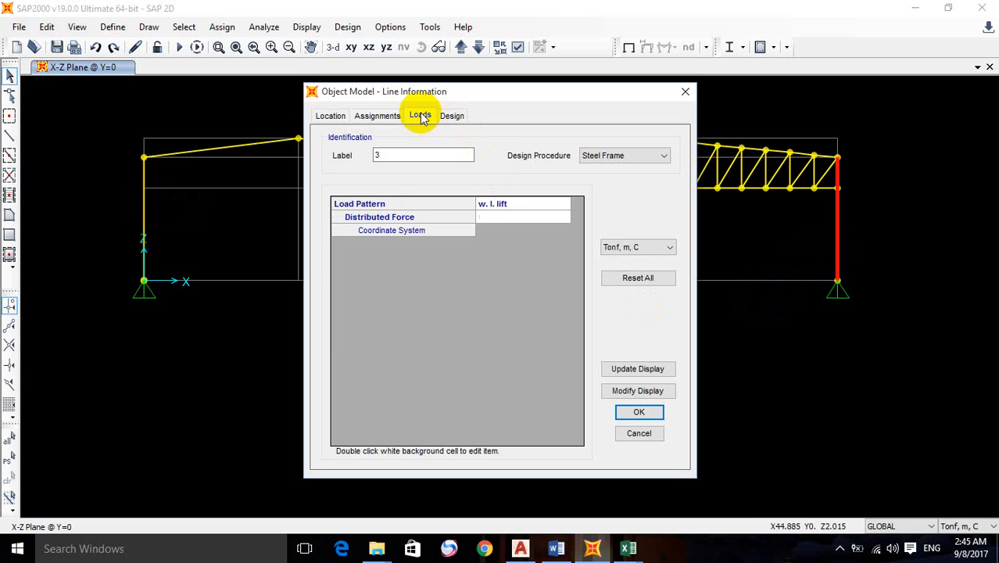
pyautogui.click(638, 412)
pyautogui.rightClick(453, 258)
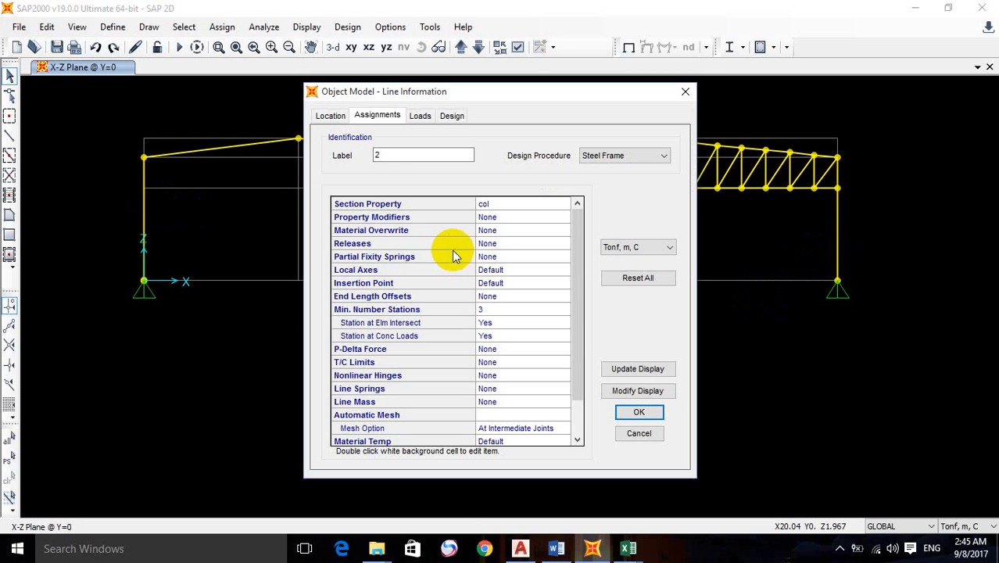
pyautogui.click(420, 118)
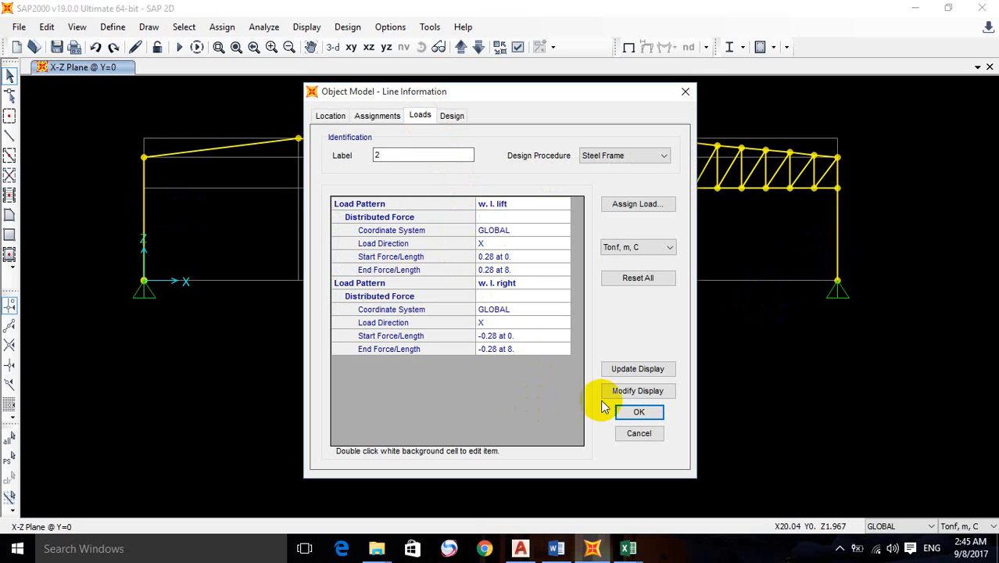
pyautogui.click(633, 411)
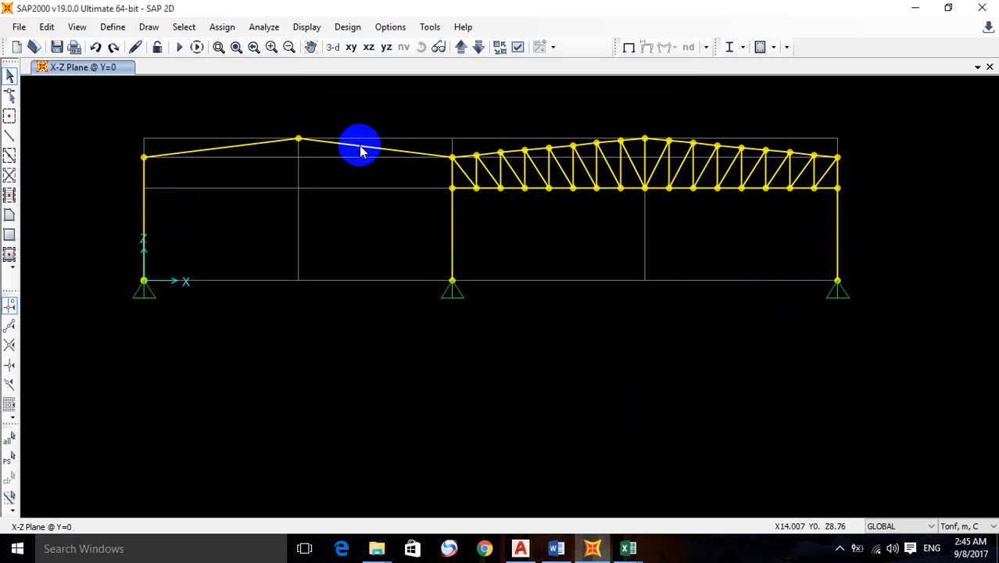
# Step: Review the dead, live and wind load assignments on the portal frame's right roof girder
pyautogui.rightClick(361, 152)
pyautogui.click(422, 117)
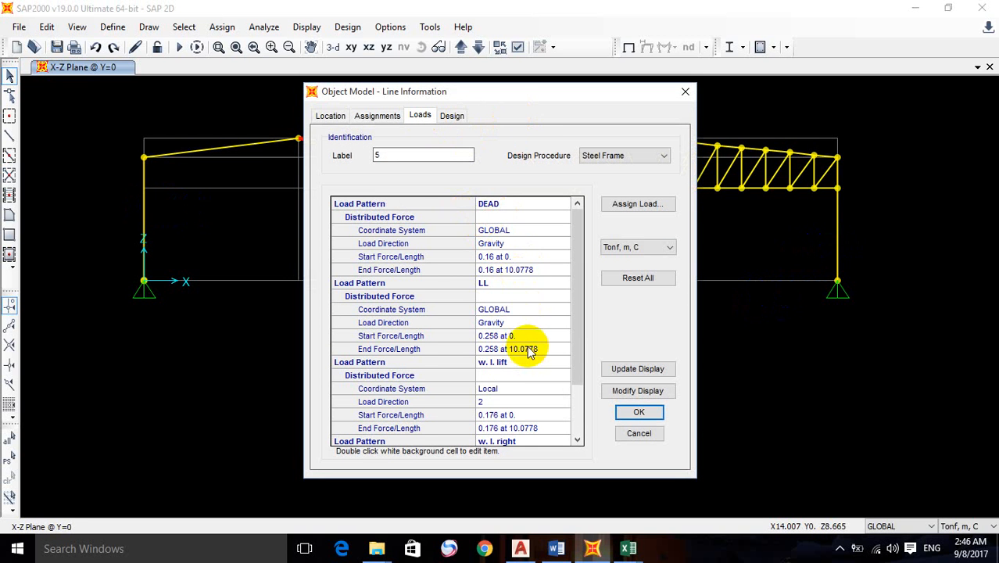
pyautogui.scroll(-1, 522, 329)
pyautogui.scroll(-1, 529, 395)
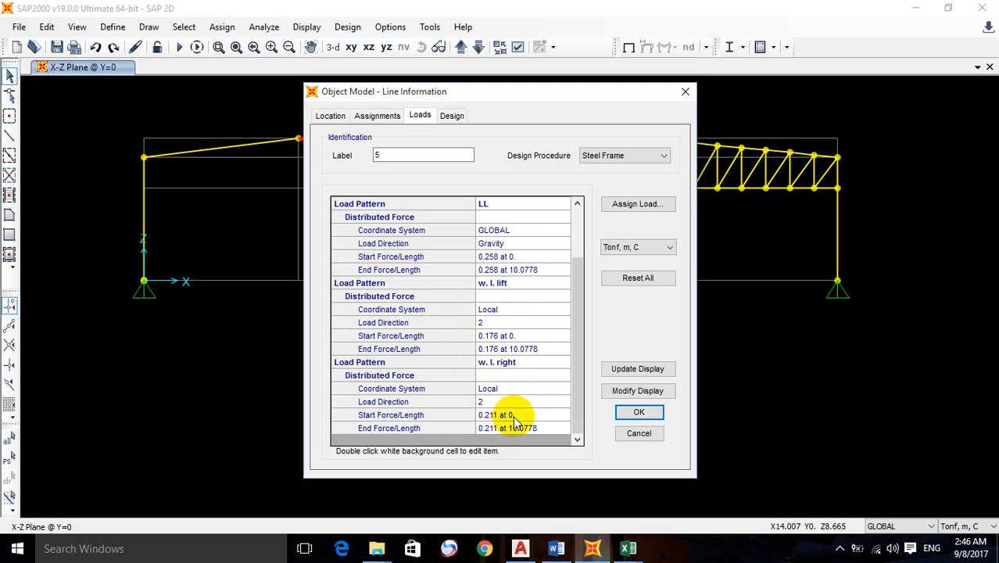
pyautogui.click(637, 413)
pyautogui.click(356, 150)
pyautogui.rightClick(356, 150)
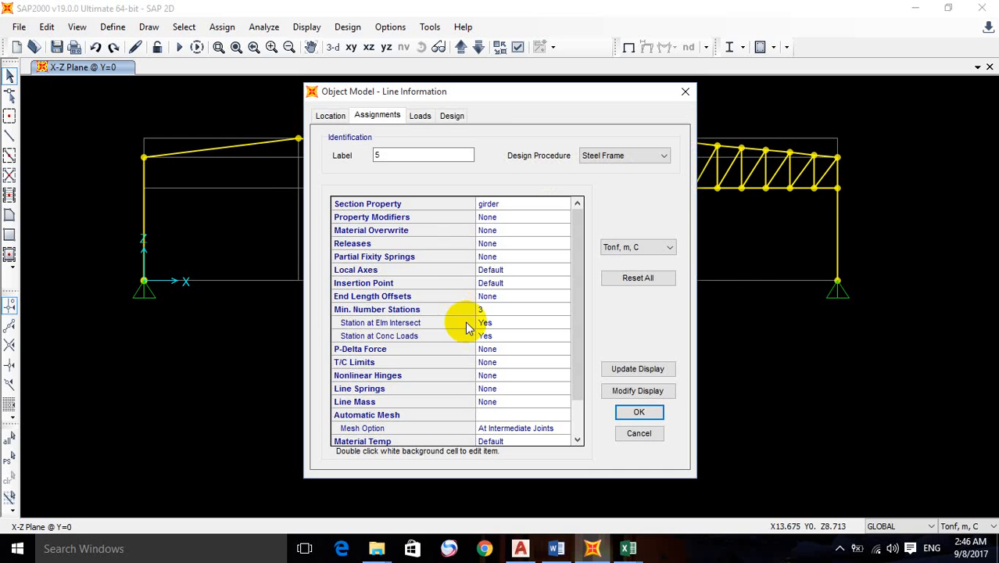
pyautogui.click(420, 116)
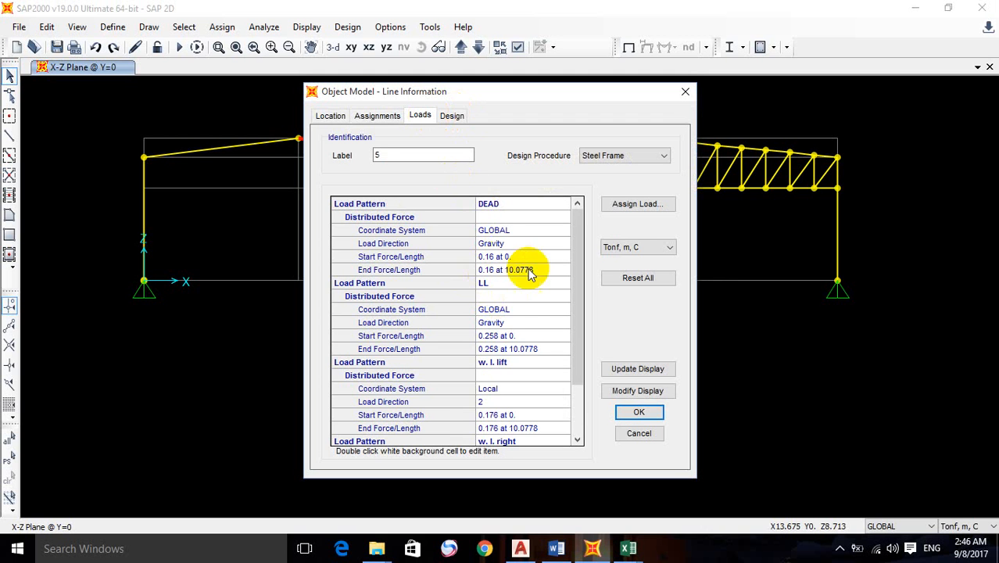
pyautogui.scroll(-1, 514, 413)
pyautogui.scroll(-1, 515, 413)
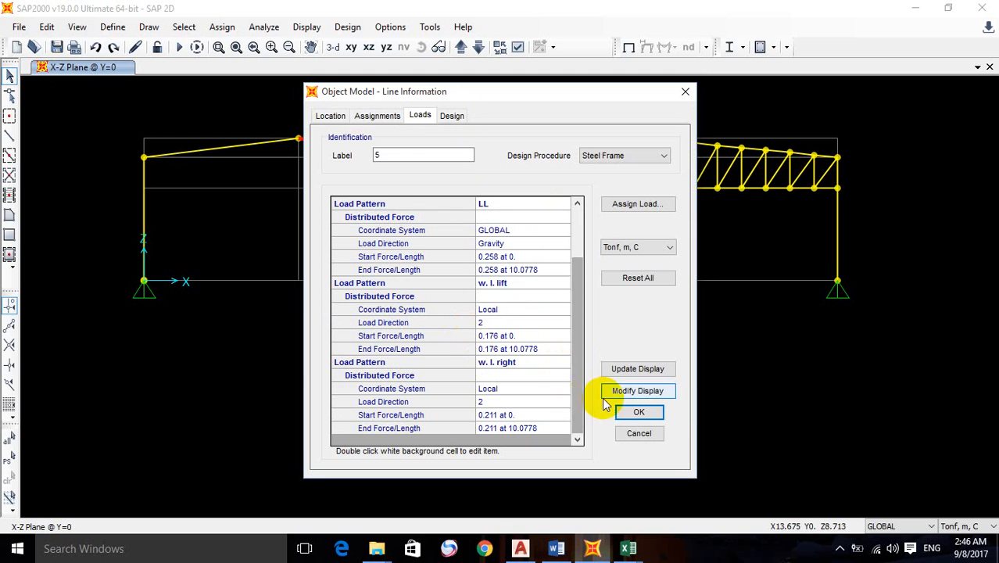
pyautogui.click(640, 414)
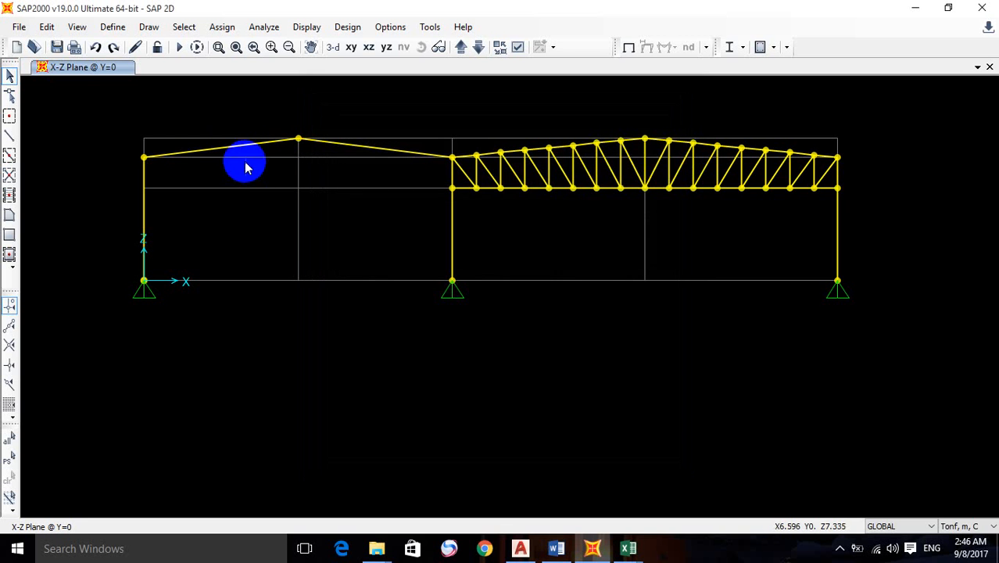
# Step: Review the dead, live and wind load assignments on the portal frame's left roof girder
pyautogui.rightClick(241, 154)
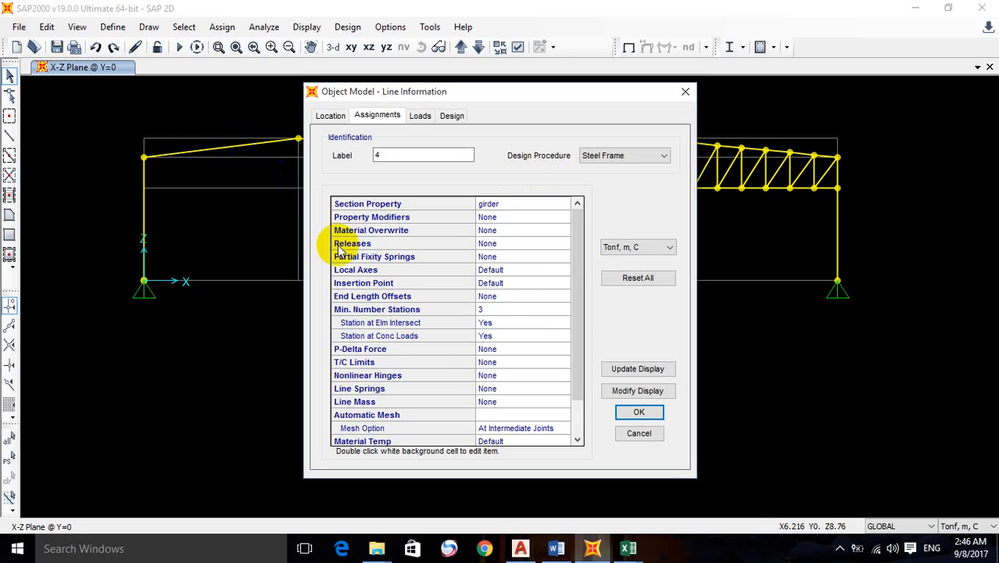
pyautogui.click(420, 115)
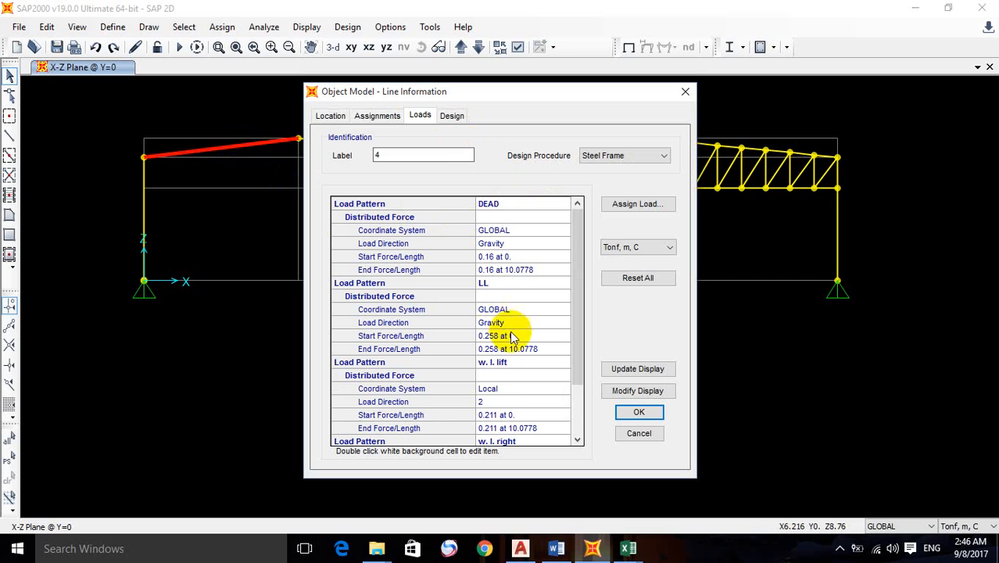
pyautogui.scroll(-1, 501, 359)
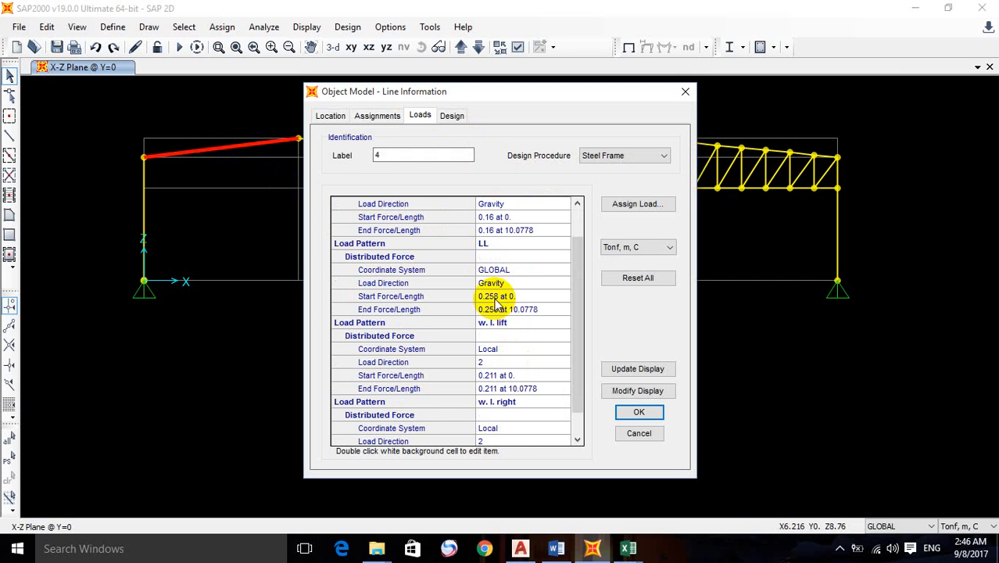
pyautogui.scroll(-1, 504, 379)
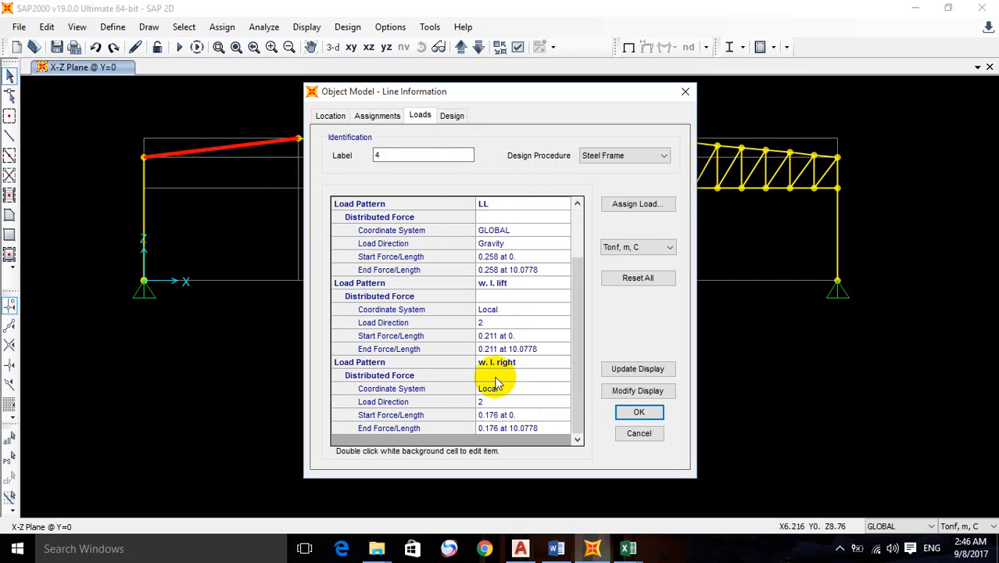
pyautogui.scroll(2, 495, 379)
pyautogui.click(639, 410)
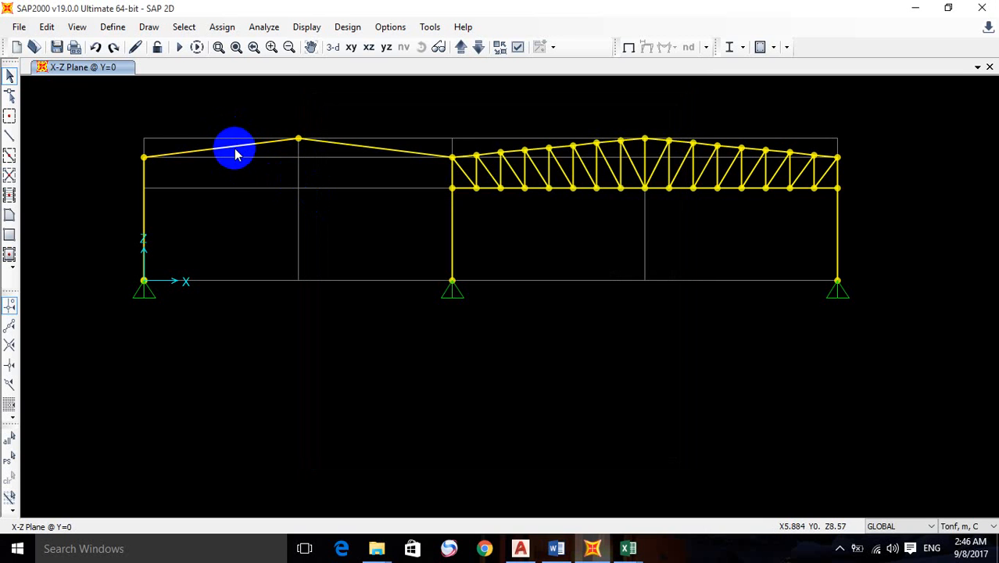
pyautogui.click(237, 154)
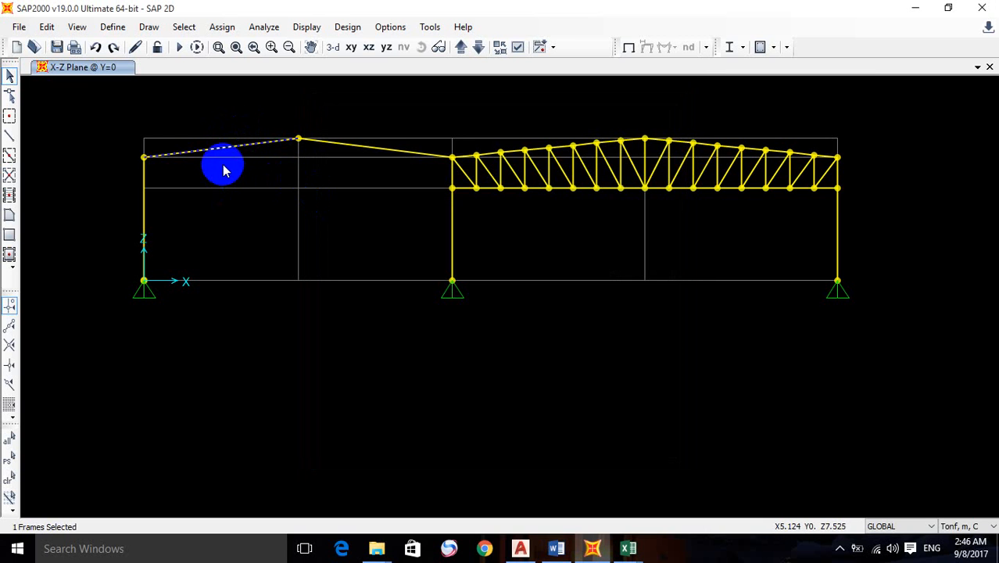
pyautogui.click(252, 147)
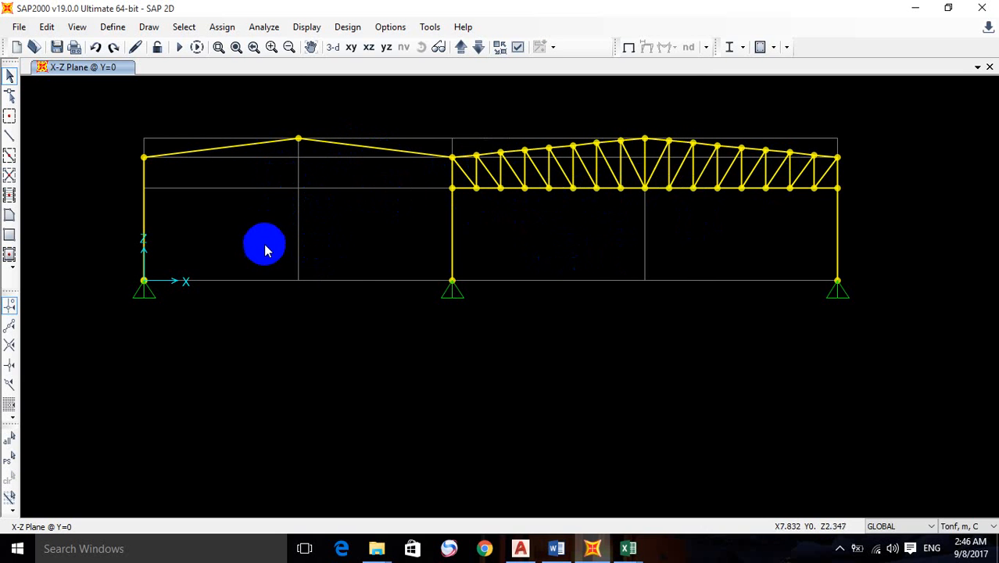
# Step: Define a linear-add load combination named D.L + LL containing DEAD and LL, each with scale factor 1
pyautogui.moveTo(346, 287); pyautogui.dragTo(384, 312, button='middle')
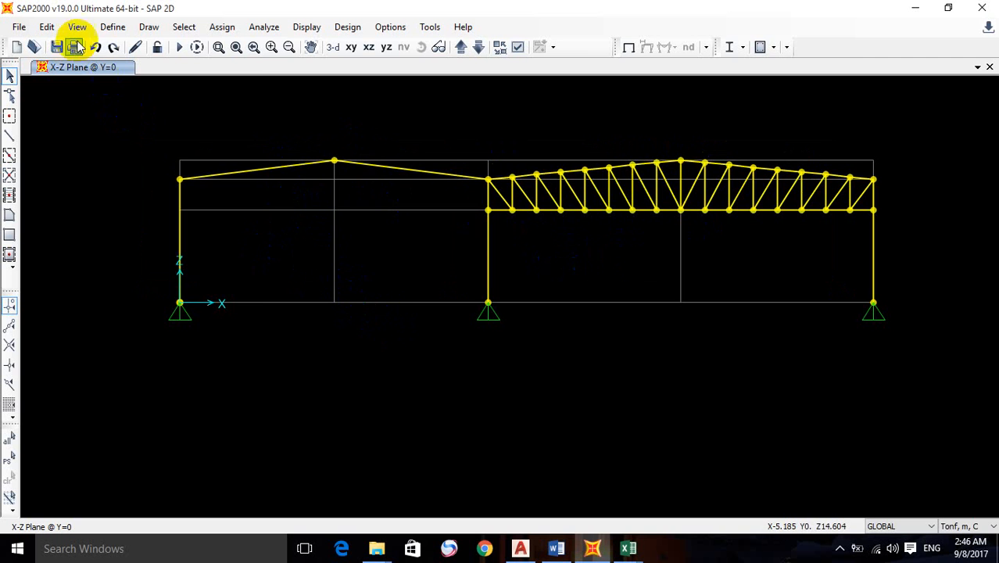
pyautogui.click(112, 27)
pyautogui.click(149, 303)
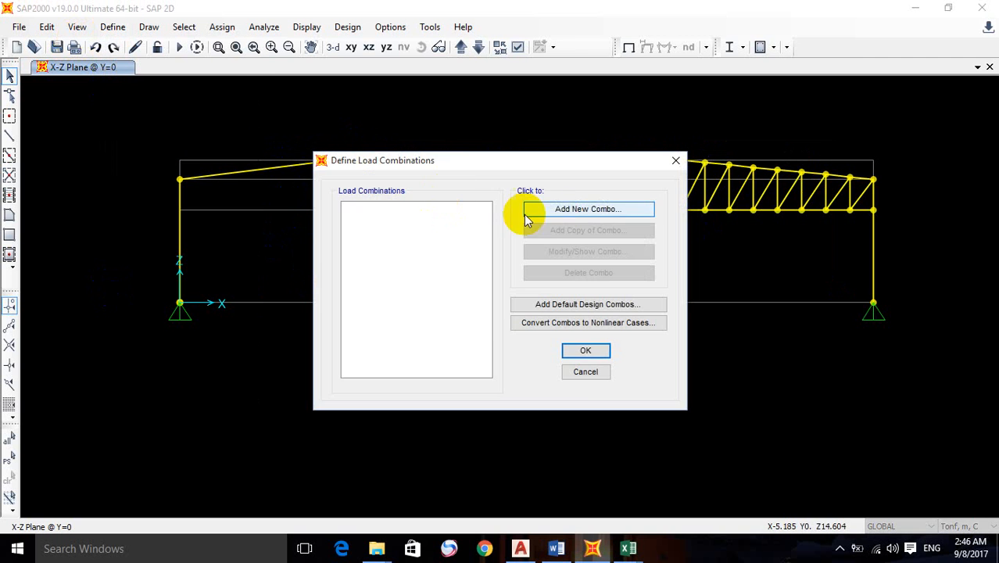
pyautogui.click(551, 207)
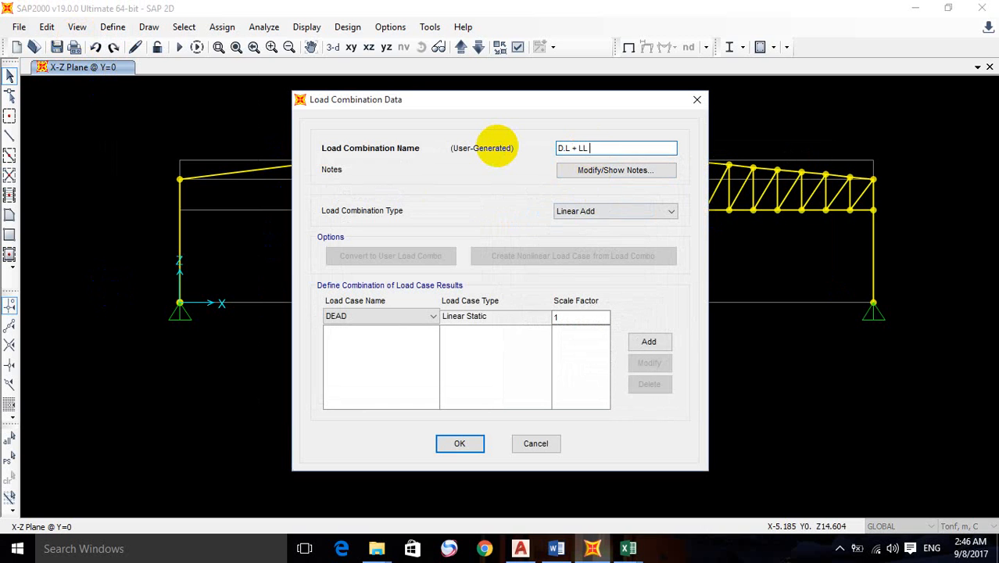
pyautogui.write('D.L + LL')
pyautogui.click(649, 341)
pyautogui.click(433, 316)
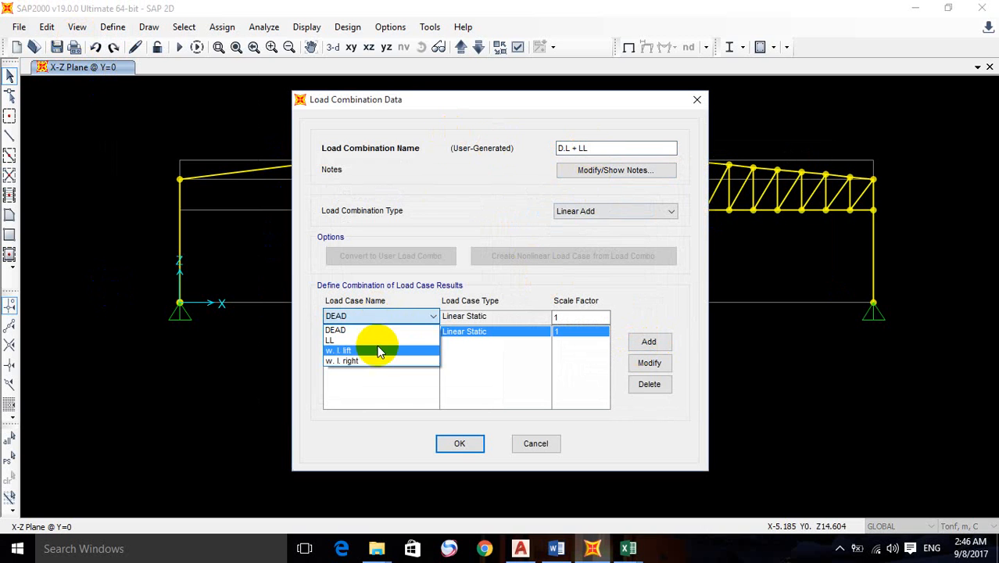
pyautogui.click(381, 340)
pyautogui.click(648, 342)
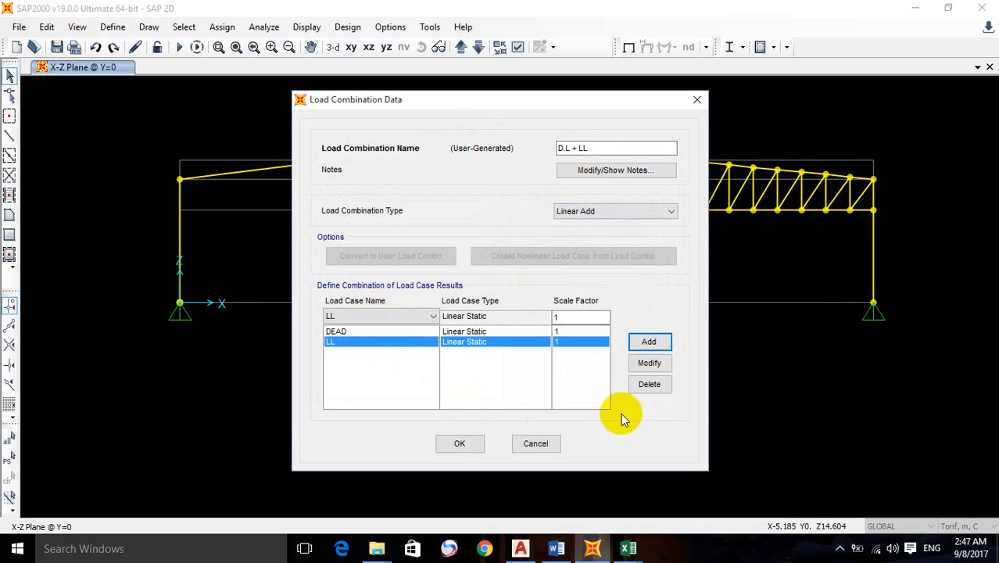
pyautogui.click(459, 444)
# Step: Define a linear-add load combination named (D.L+L.L)1.2 containing DEAD and LL, each with scale factor 1.2
pyautogui.click(556, 212)
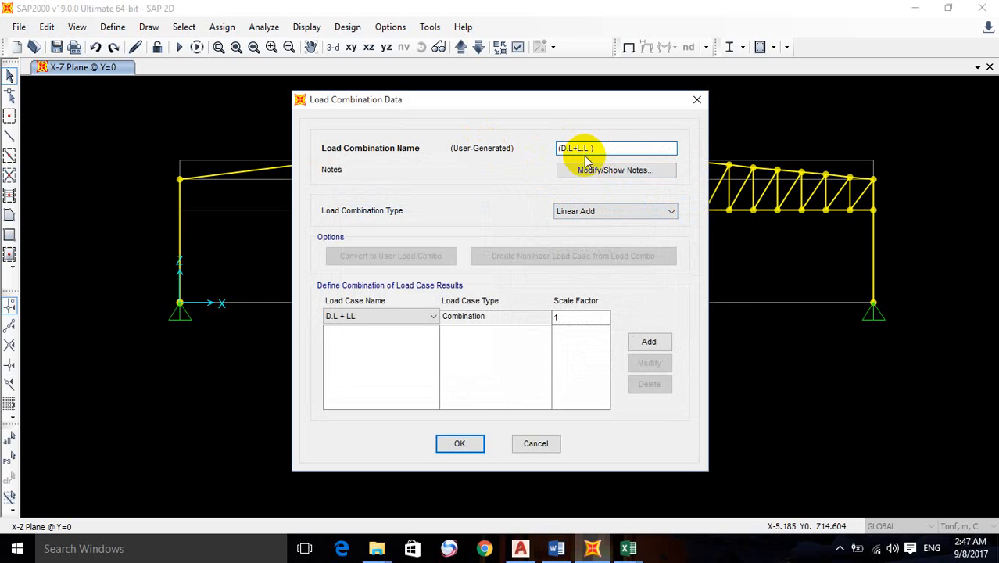
pyautogui.click(609, 149)
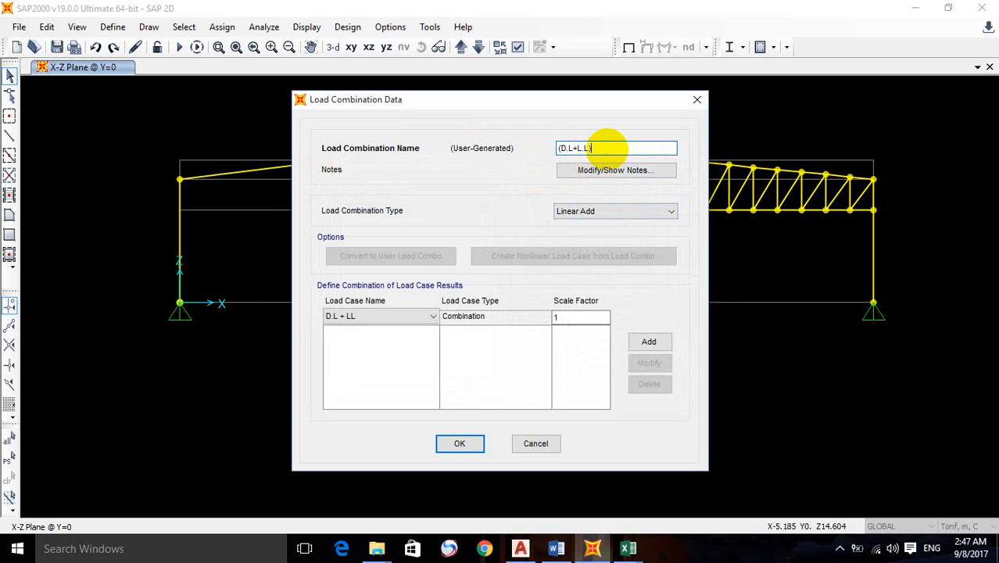
pyautogui.click(383, 315)
pyautogui.click(402, 337)
pyautogui.click(580, 316)
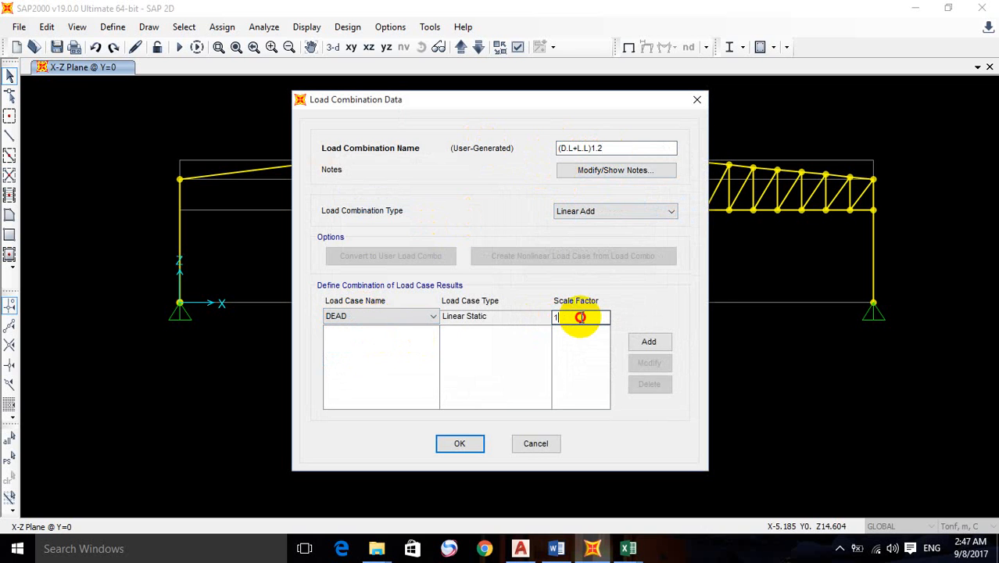
pyautogui.write('.2')
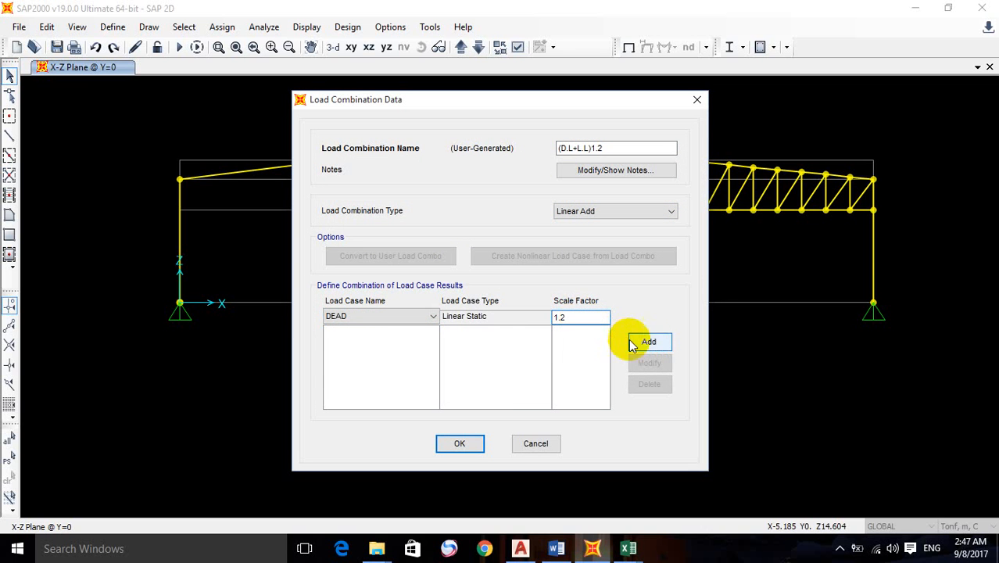
pyautogui.click(643, 341)
pyautogui.click(375, 316)
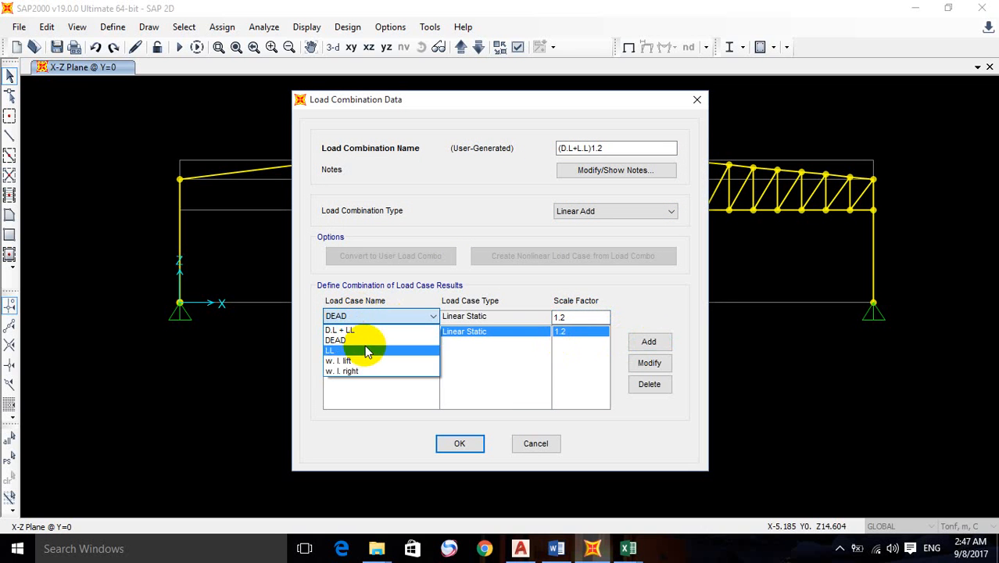
pyautogui.click(364, 351)
pyautogui.click(649, 341)
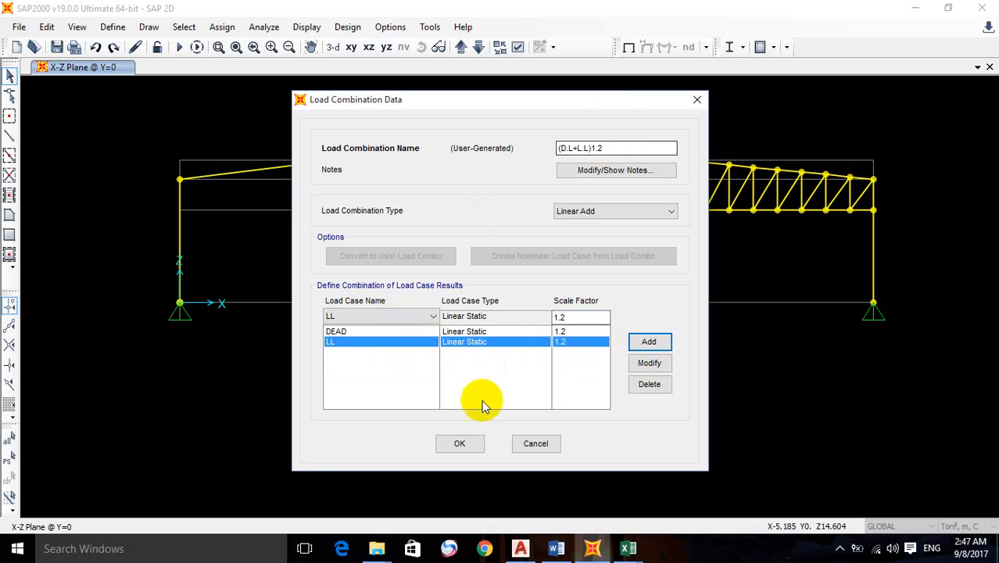
pyautogui.click(460, 443)
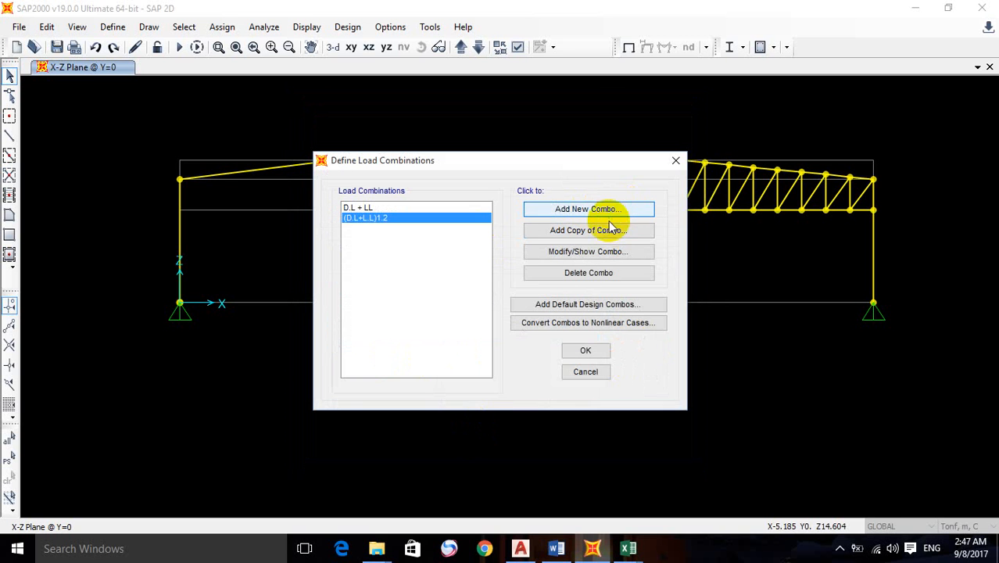
# Step: Define a linear-add load combination named D.L+W.L.LIFT containing DEAD and w. l. lift, each with scale factor 1
pyautogui.click(617, 211)
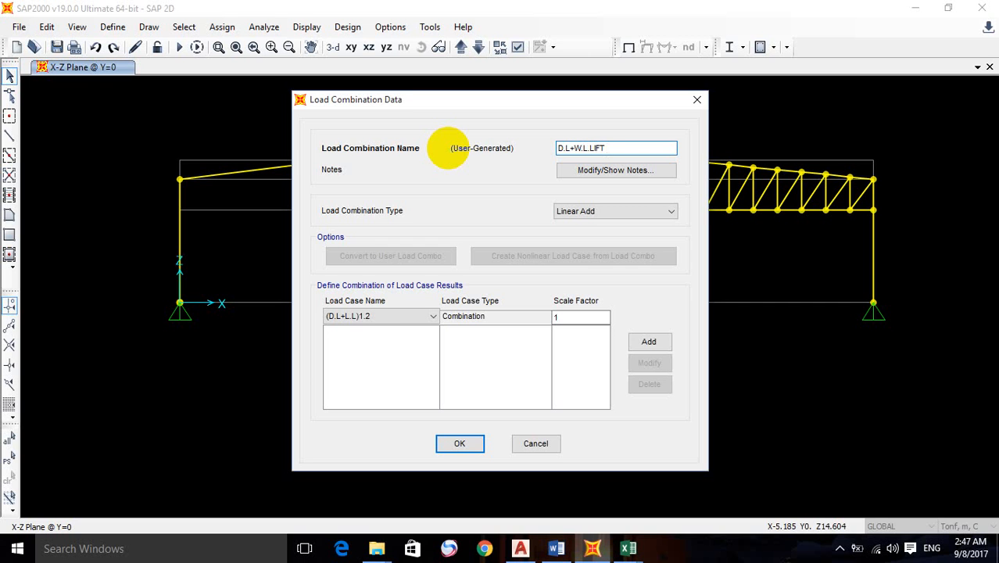
pyautogui.click(380, 316)
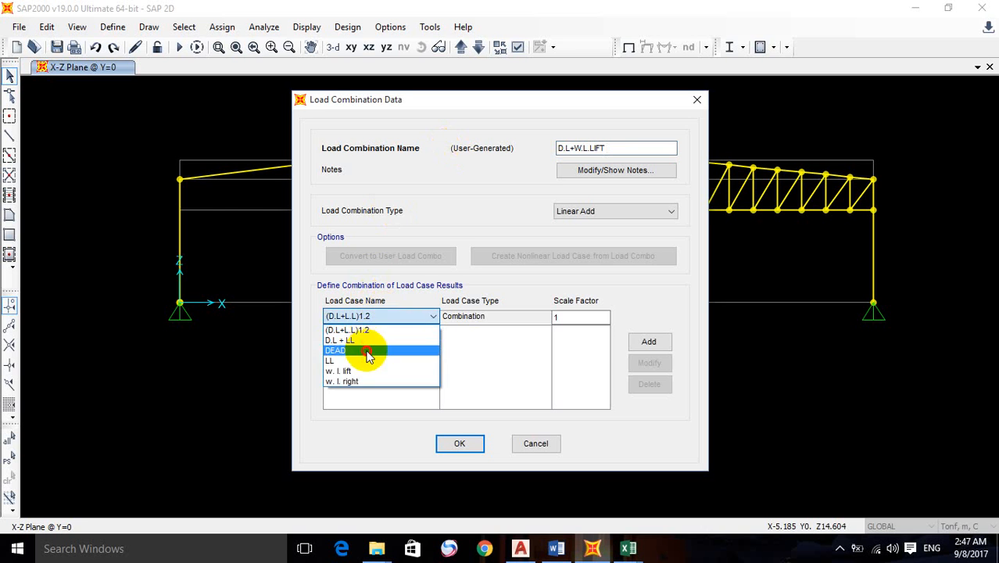
pyautogui.click(368, 351)
pyautogui.click(648, 342)
pyautogui.click(408, 316)
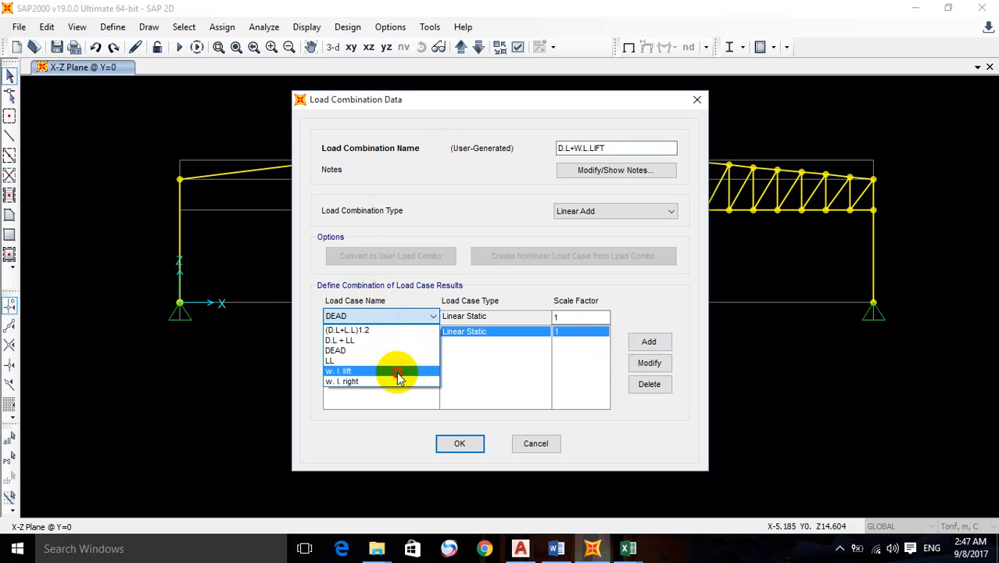
pyautogui.click(398, 372)
pyautogui.click(650, 342)
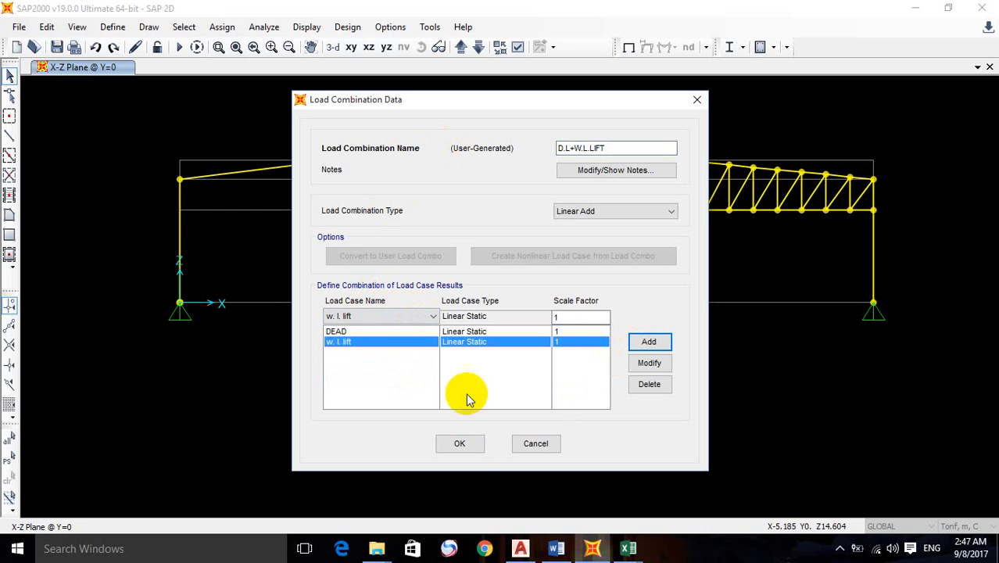
pyautogui.click(483, 446)
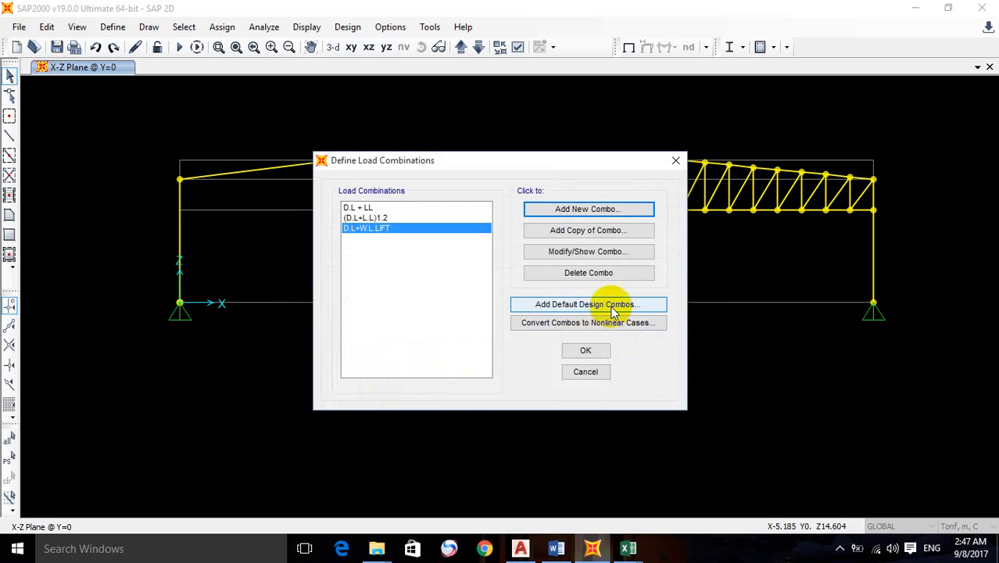
# Step: Copy the D.L+W.L.LIFT combination as D.L+W.L.RIGHT and replace its w. l. lift case with w. l. right
pyautogui.click(594, 236)
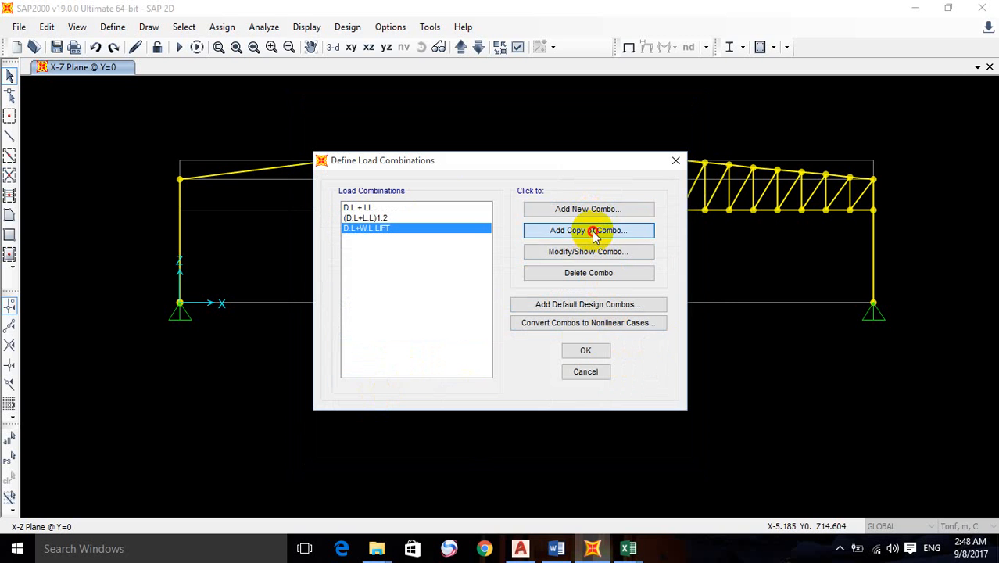
pyautogui.doubleClick(573, 148)
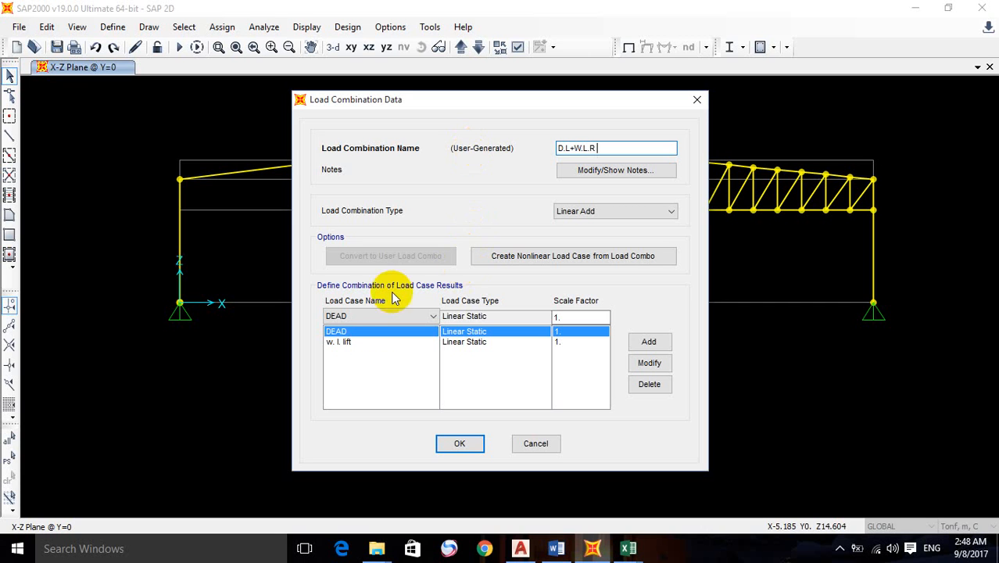
pyautogui.click(378, 344)
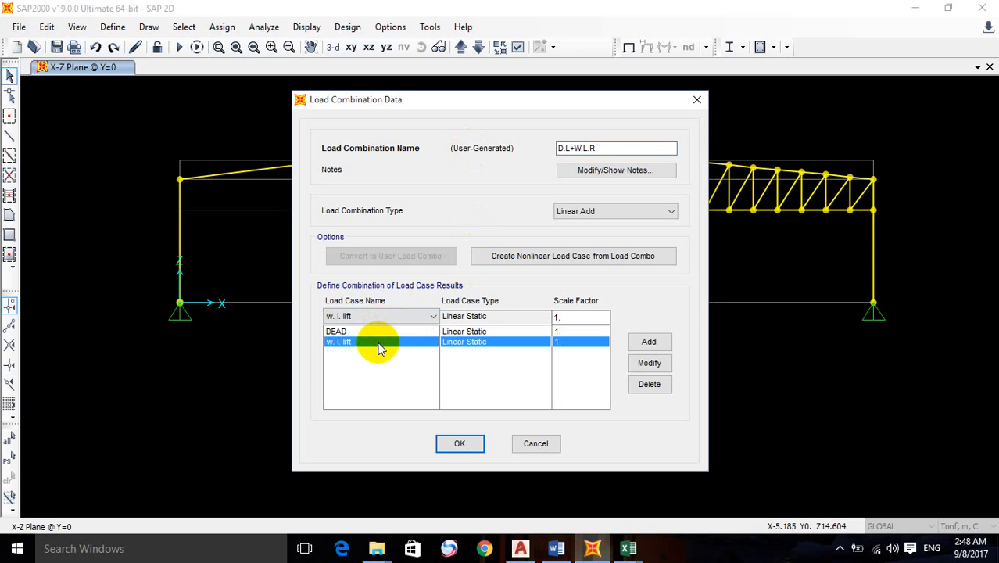
pyautogui.click(389, 318)
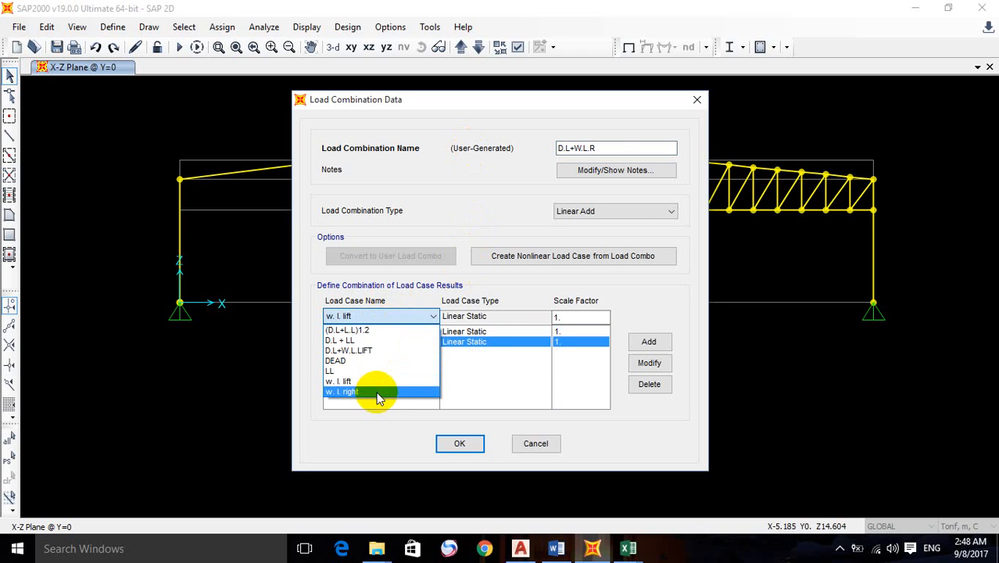
pyautogui.click(379, 391)
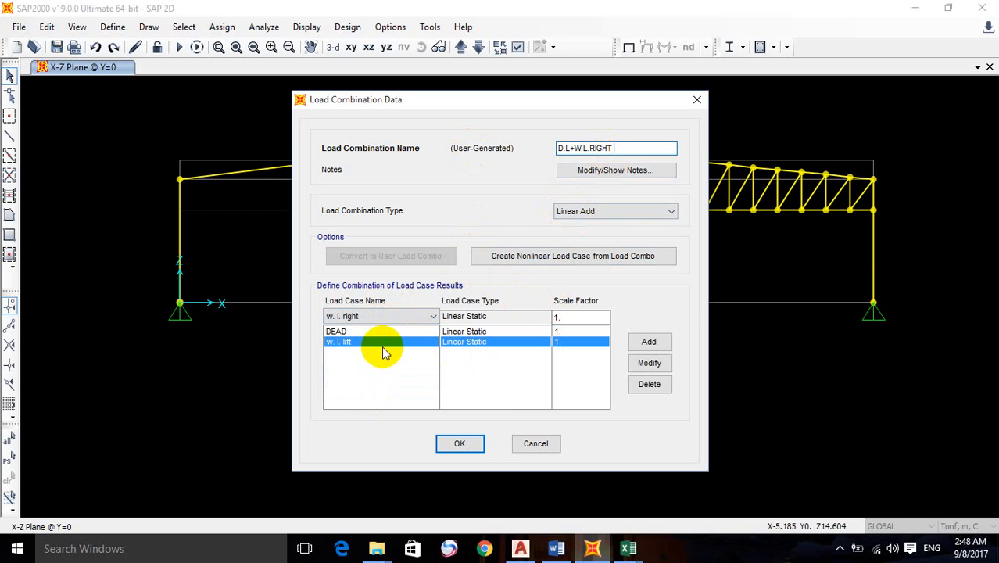
pyautogui.click(645, 364)
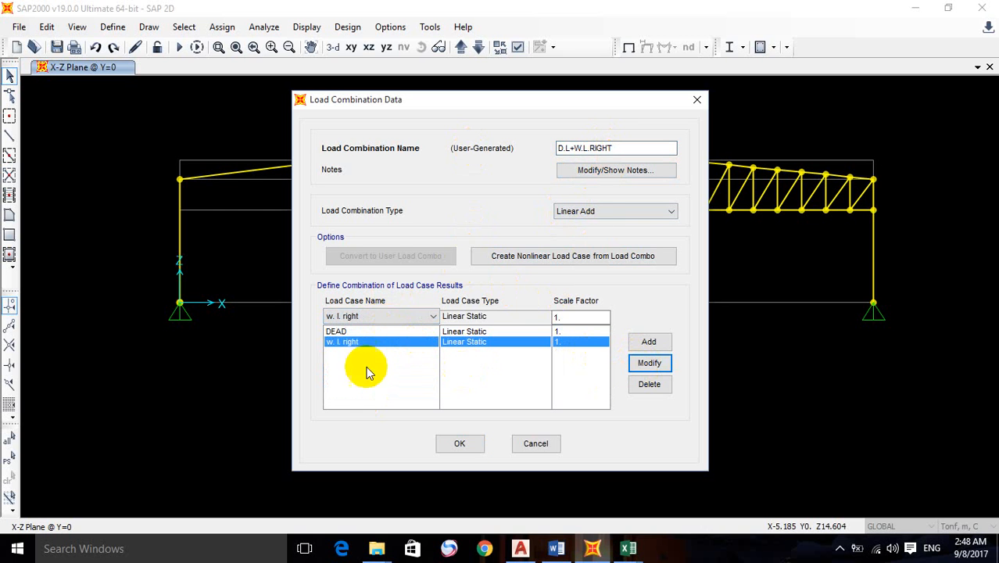
pyautogui.click(459, 443)
pyautogui.click(392, 238)
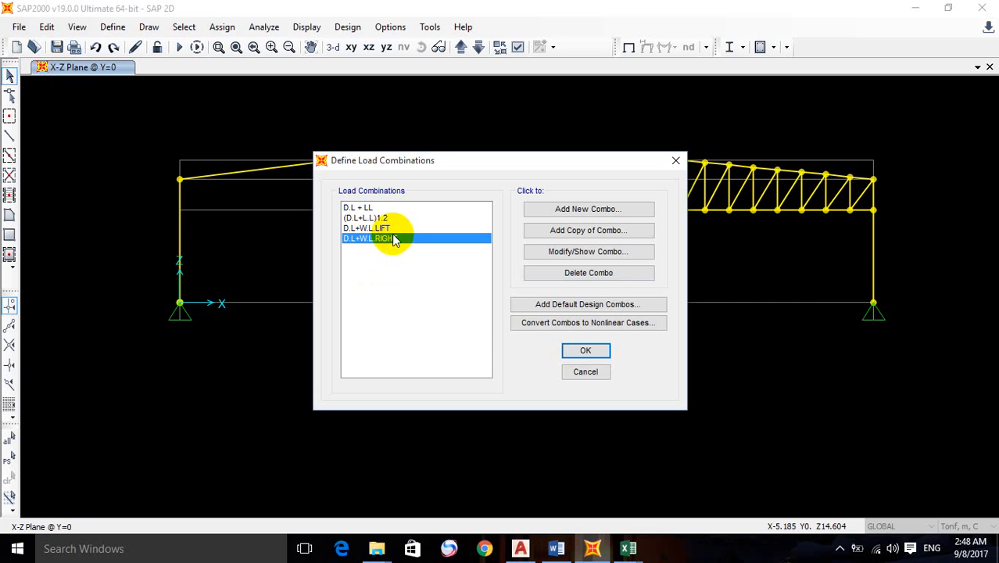
pyautogui.click(384, 227)
pyautogui.click(396, 239)
pyautogui.click(376, 207)
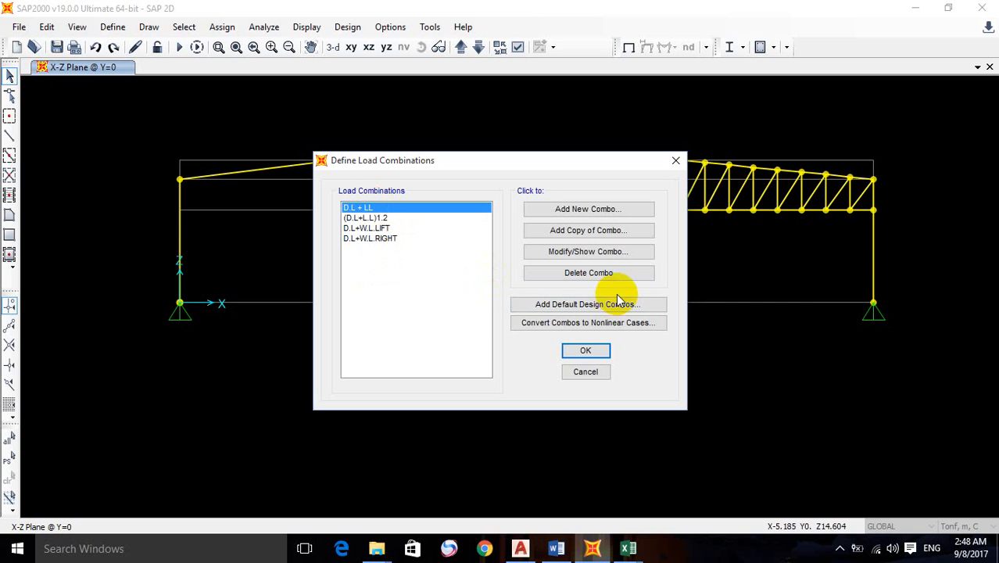
# Step: Define a linear-add load combination named D.L+LL+W.L.LIFT containing DEAD, LL and w. l. lift, each with scale factor 1
pyautogui.click(588, 211)
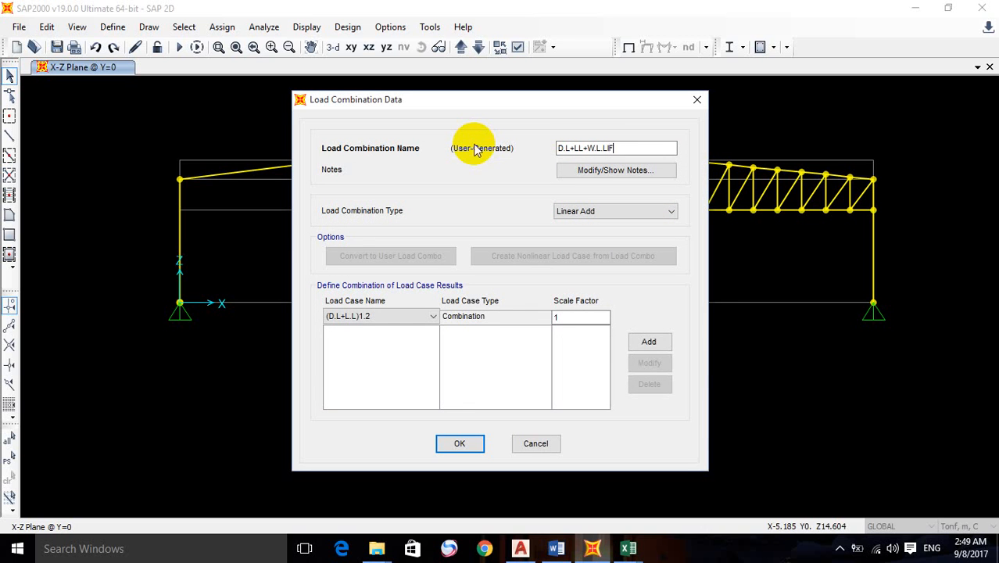
pyautogui.click(400, 317)
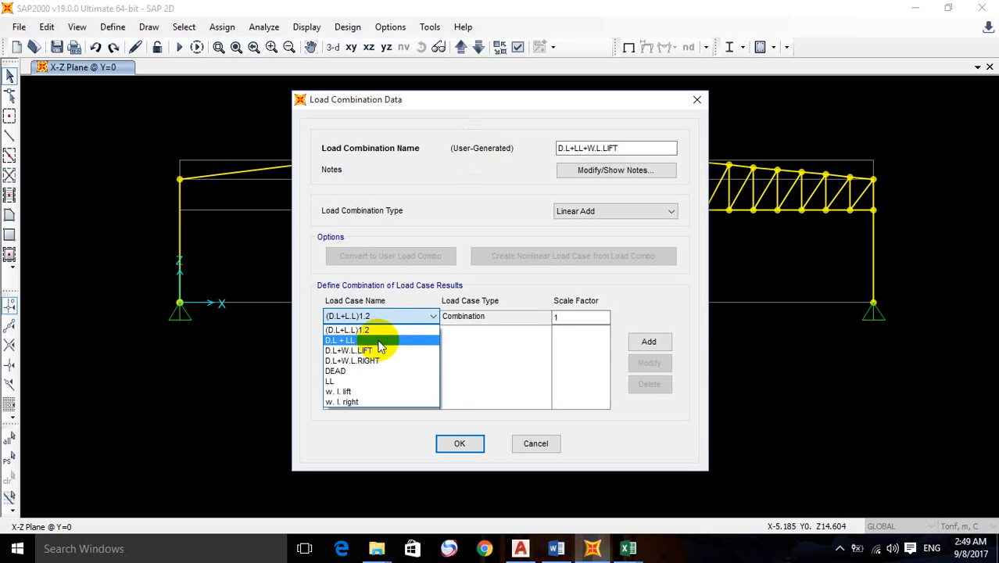
pyautogui.click(377, 372)
pyautogui.click(649, 341)
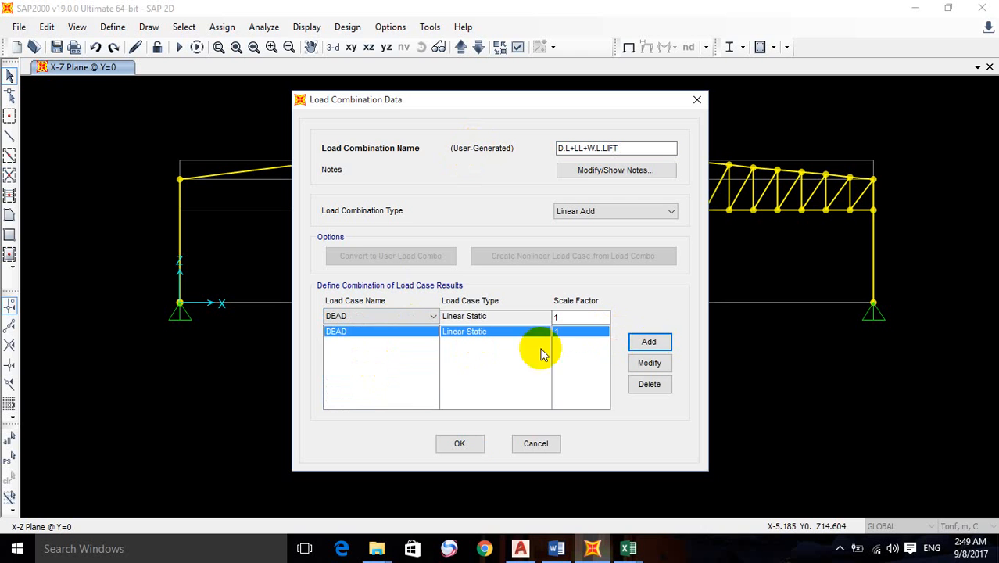
pyautogui.click(379, 316)
pyautogui.click(381, 382)
pyautogui.click(649, 341)
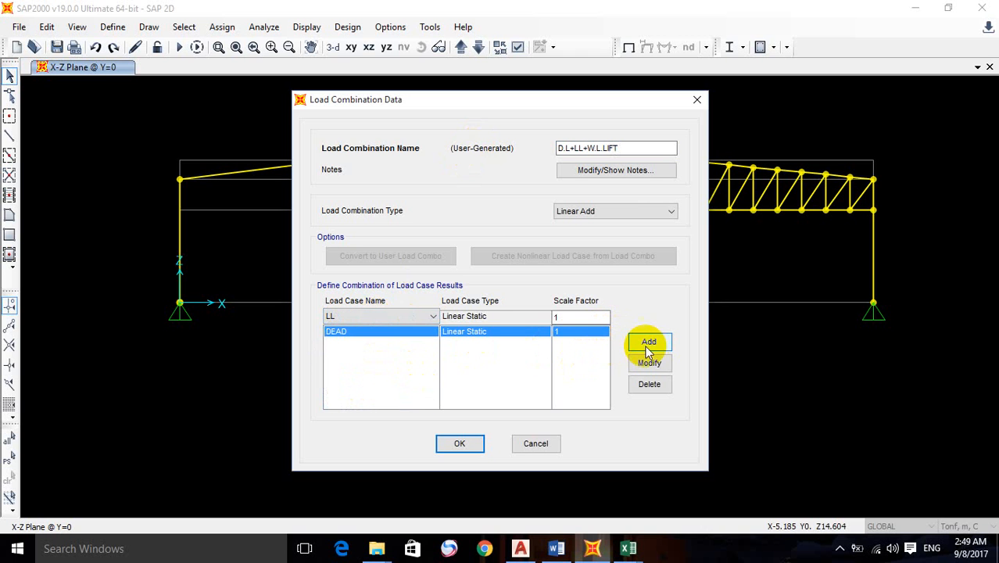
pyautogui.click(376, 317)
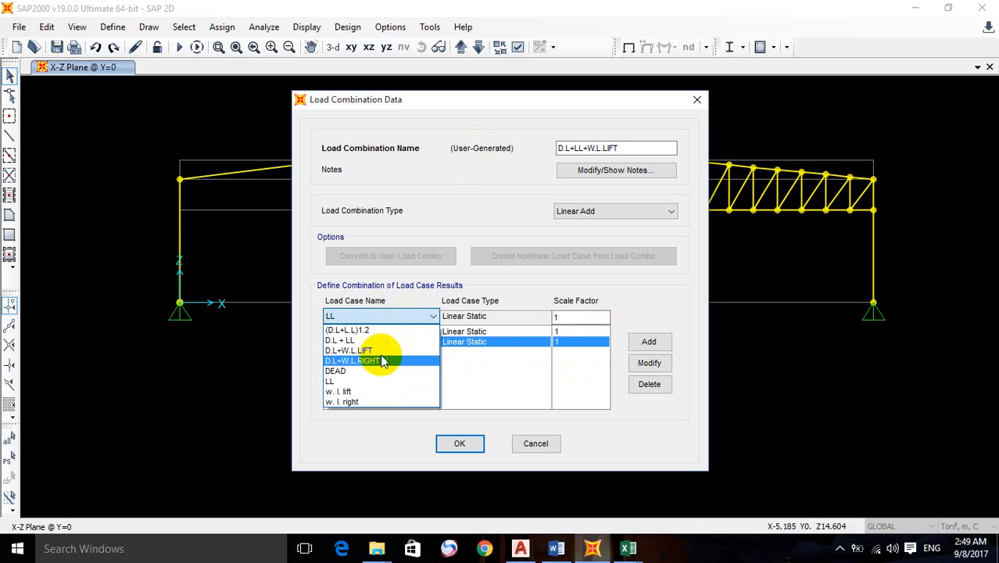
pyautogui.click(381, 392)
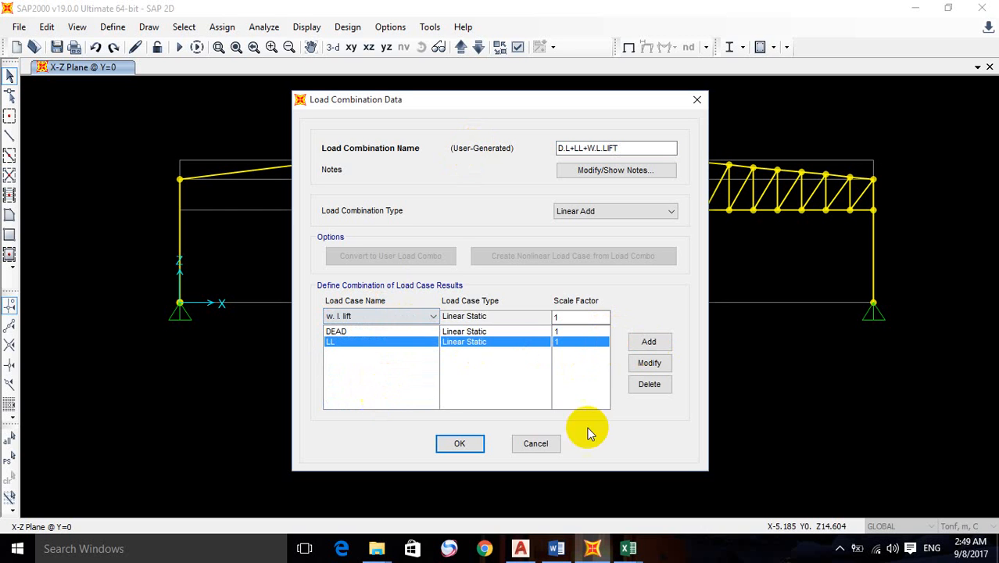
pyautogui.click(648, 344)
pyautogui.click(469, 443)
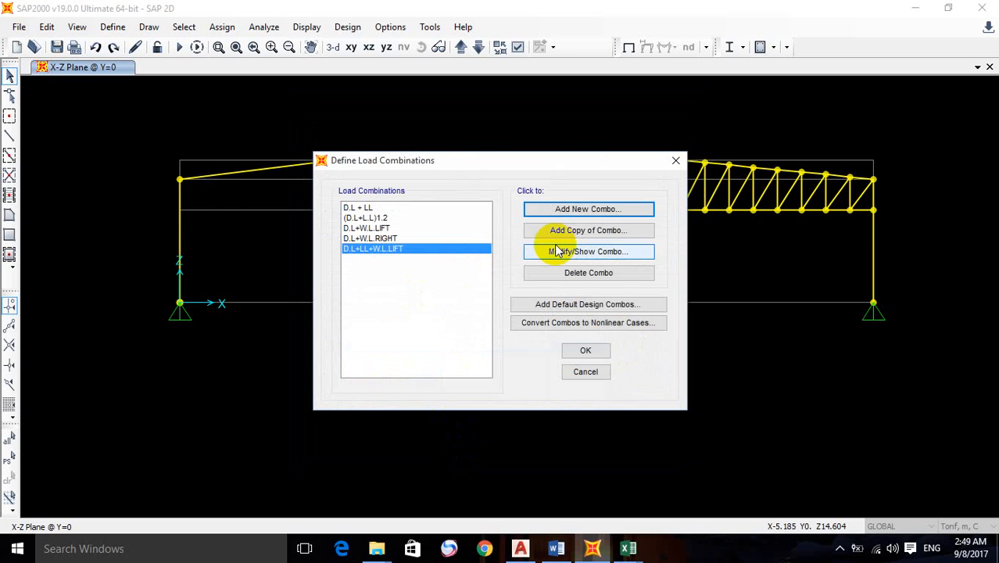
# Step: Define a linear-add load combination named D.L + L.L + W.L.RIGHT containing DEAD, LL and w. l. right, each with scale factor 1
pyautogui.click(591, 211)
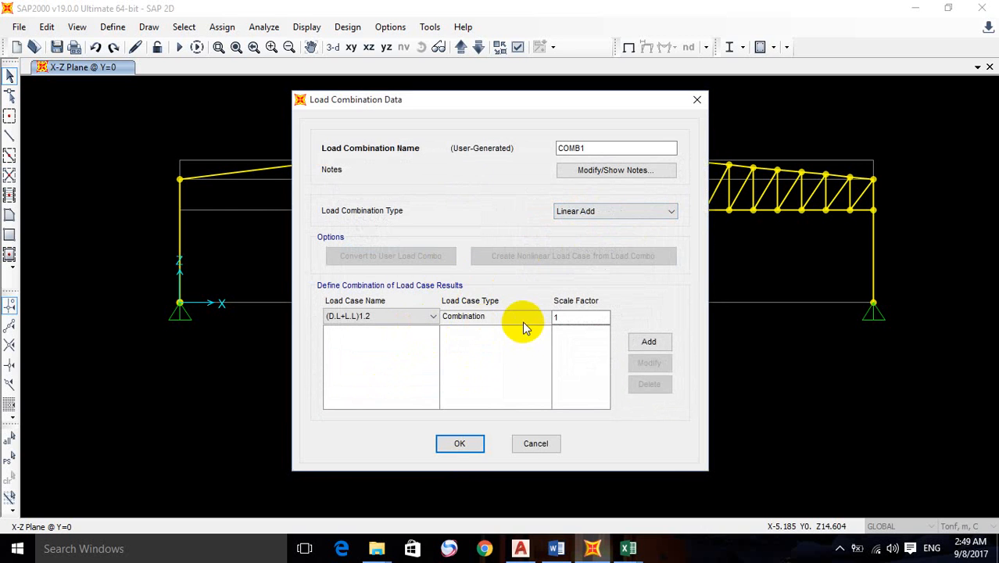
pyautogui.doubleClick(598, 148)
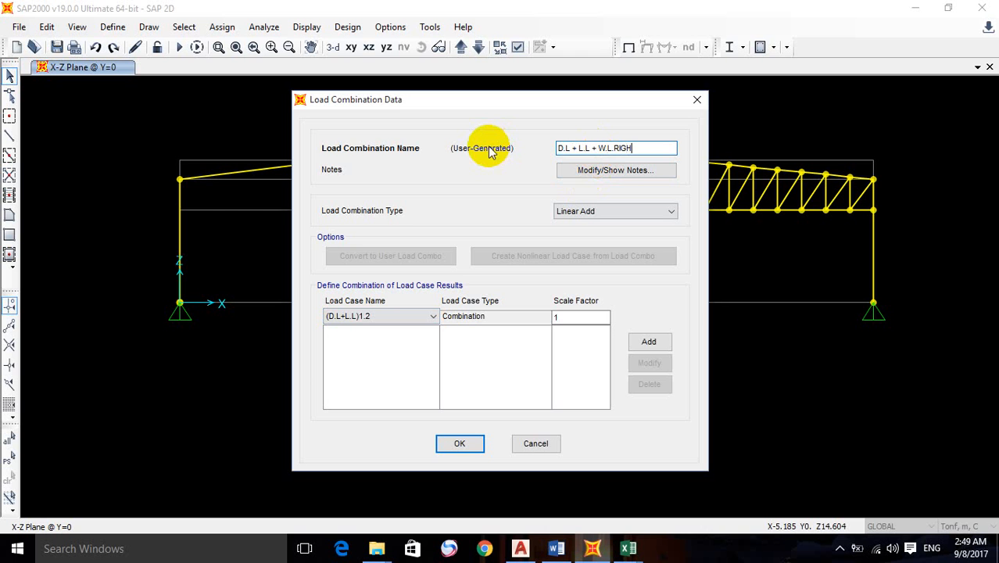
pyautogui.click(394, 317)
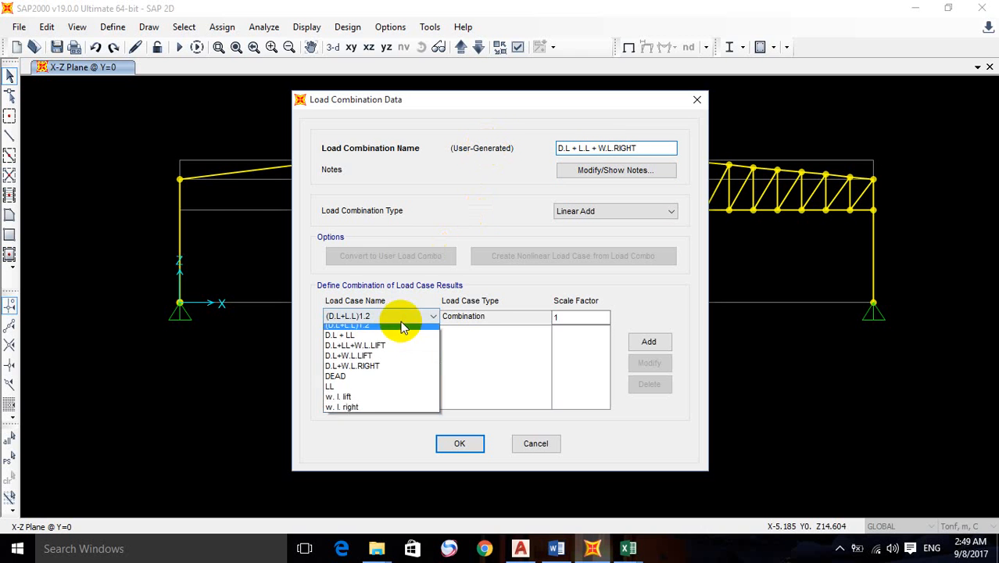
pyautogui.click(361, 386)
pyautogui.click(649, 341)
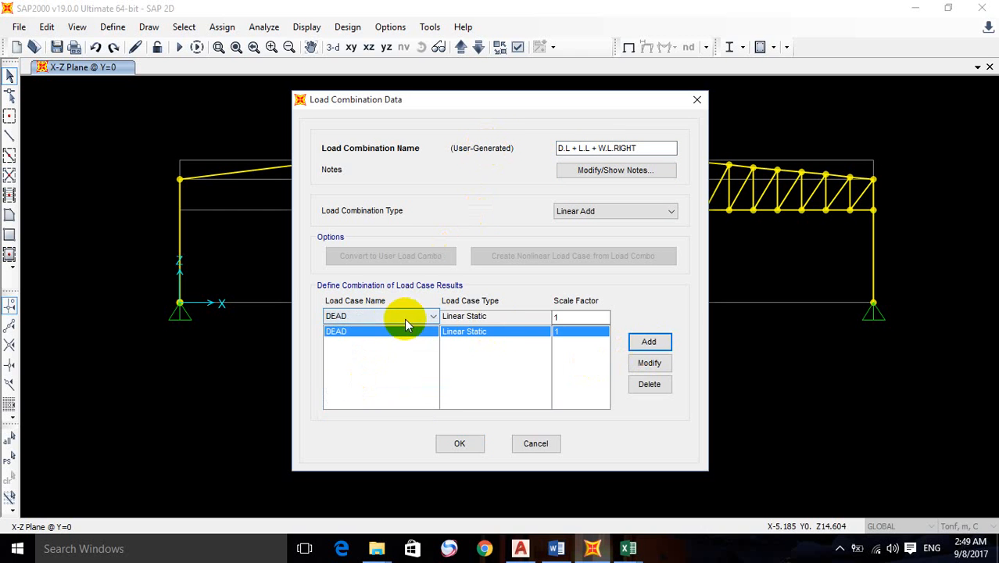
pyautogui.click(401, 317)
pyautogui.click(372, 393)
pyautogui.click(649, 341)
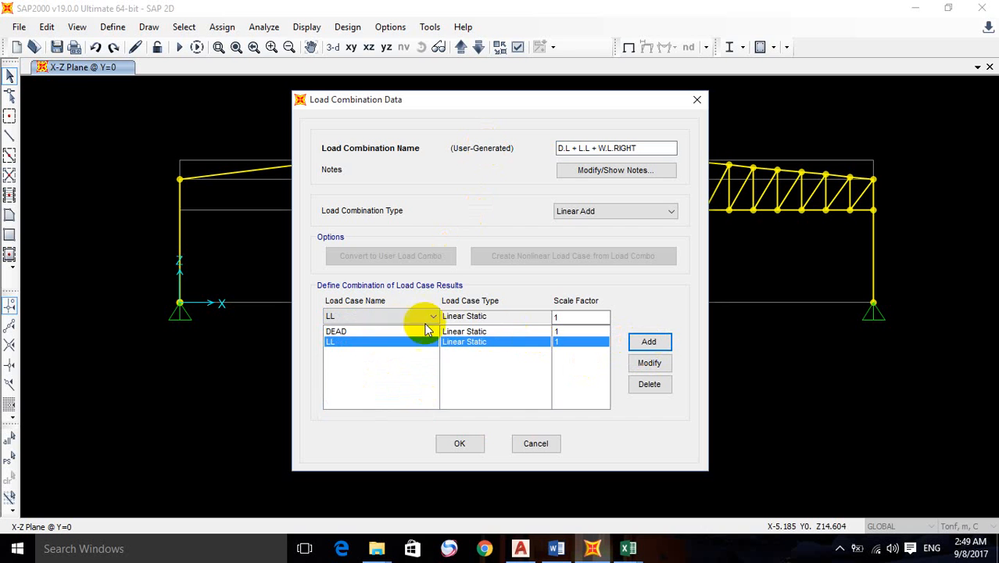
pyautogui.click(424, 317)
pyautogui.click(392, 411)
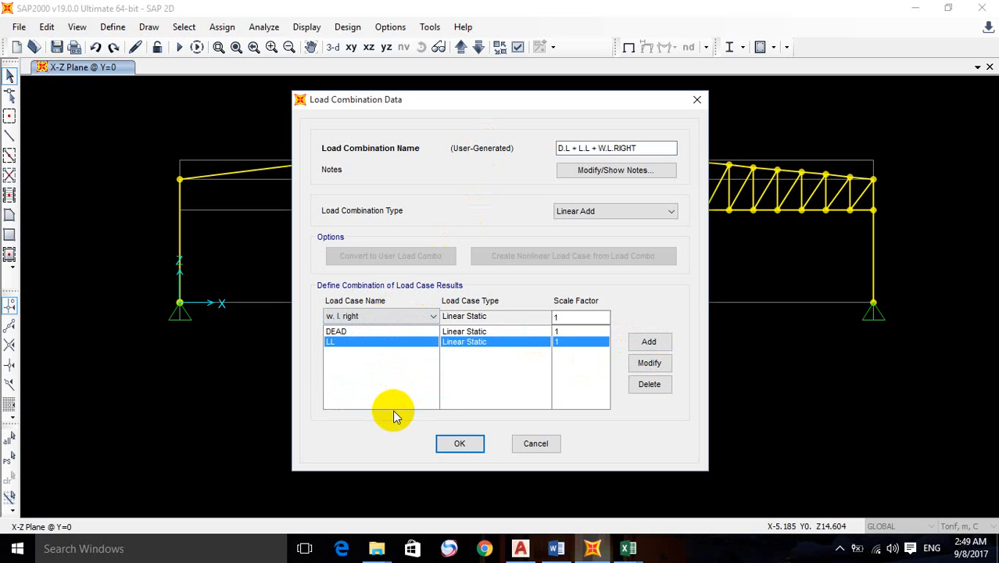
pyautogui.click(652, 344)
pyautogui.click(465, 444)
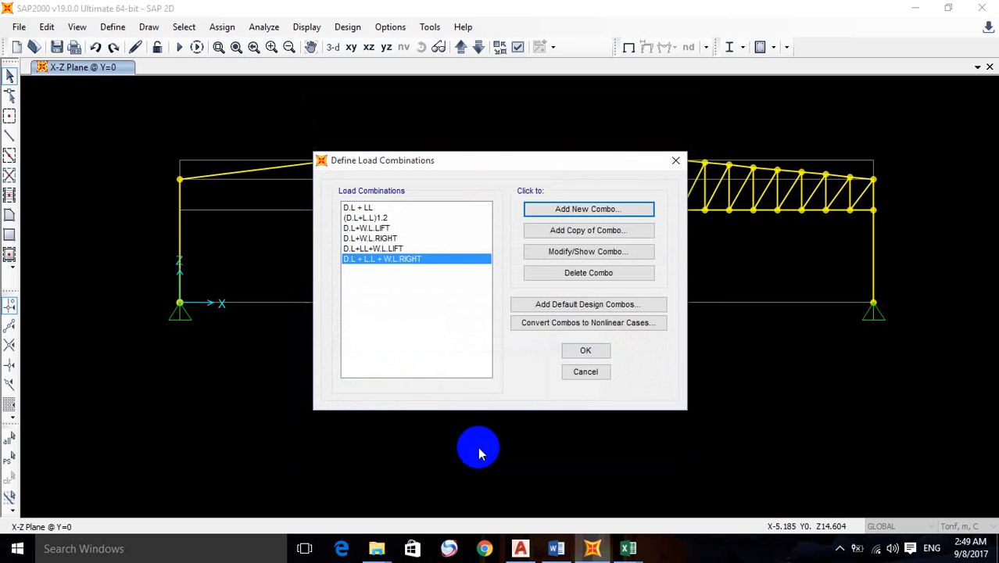
# Step: Review the load cases and scale factors in the D.L+LL+W.L.LIFT combination
pyautogui.click(403, 249)
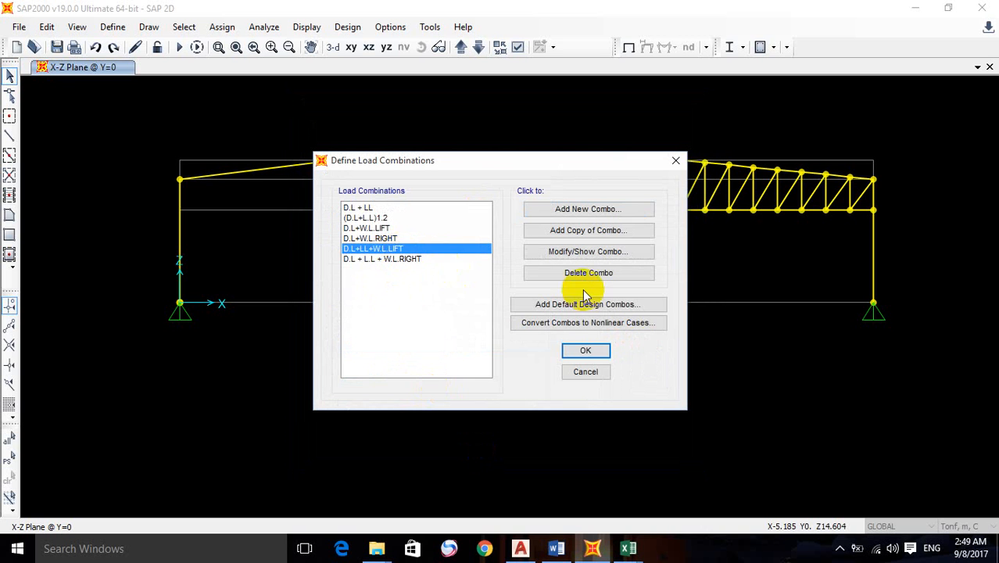
pyautogui.click(582, 251)
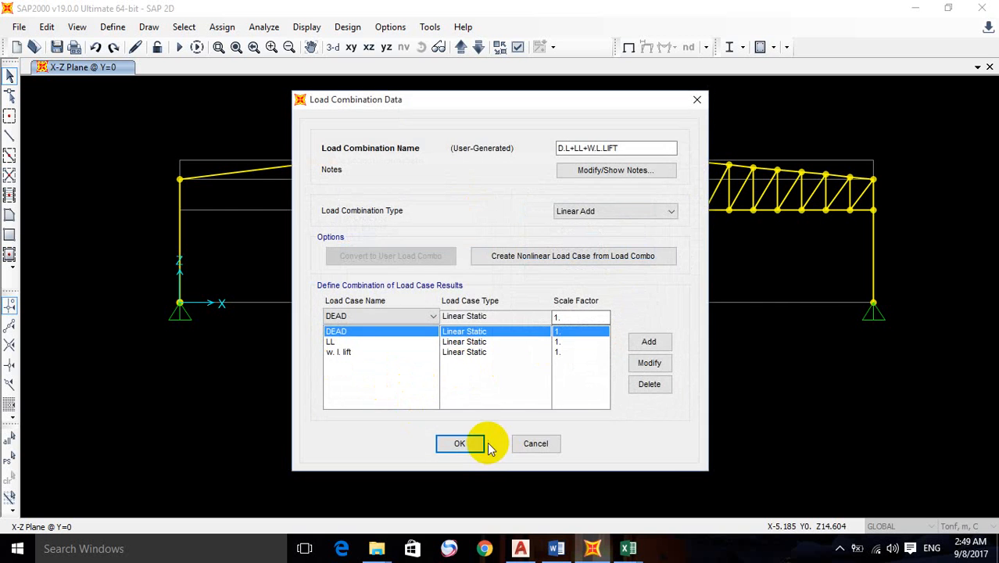
pyautogui.click(479, 443)
# Step: Create a new load combination named MAX with the combination type Envelope
pyautogui.click(588, 209)
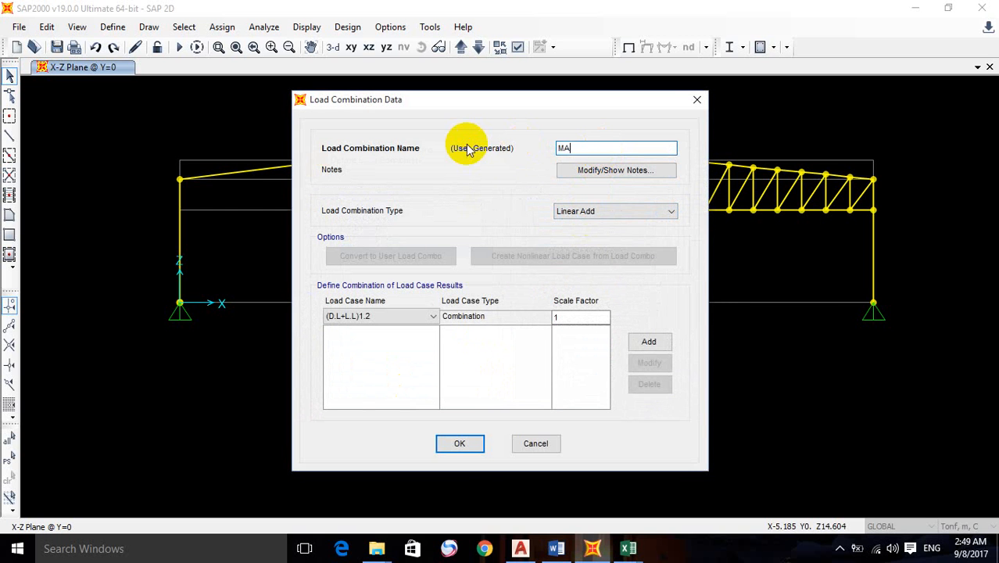
pyautogui.click(598, 211)
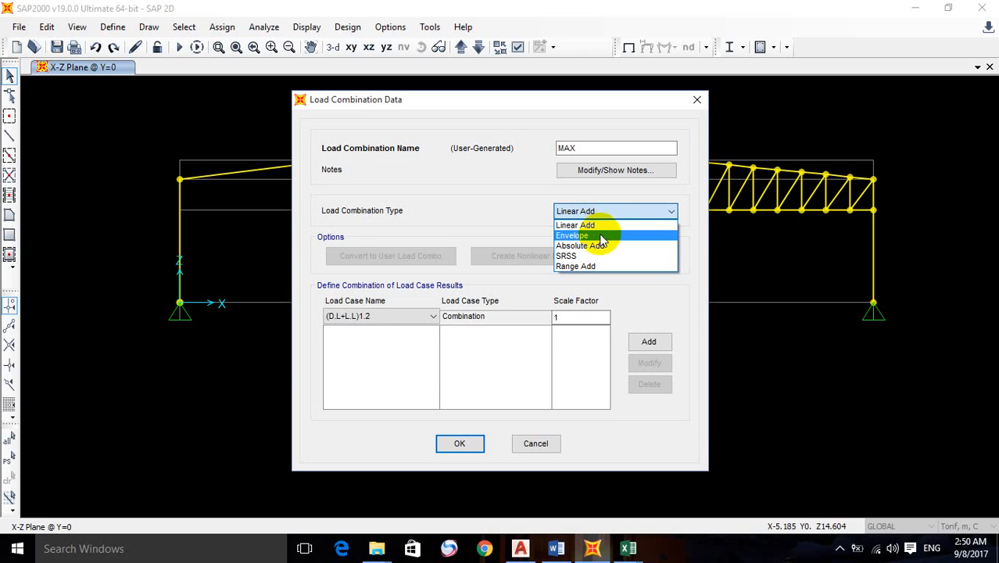
pyautogui.click(586, 236)
# Step: Add D.L+W.L.RIGHT, D.L+W.L.LIFT and D.L+LL+W.L.LIFT to the MAX envelope, each with scale factor 1
pyautogui.click(394, 316)
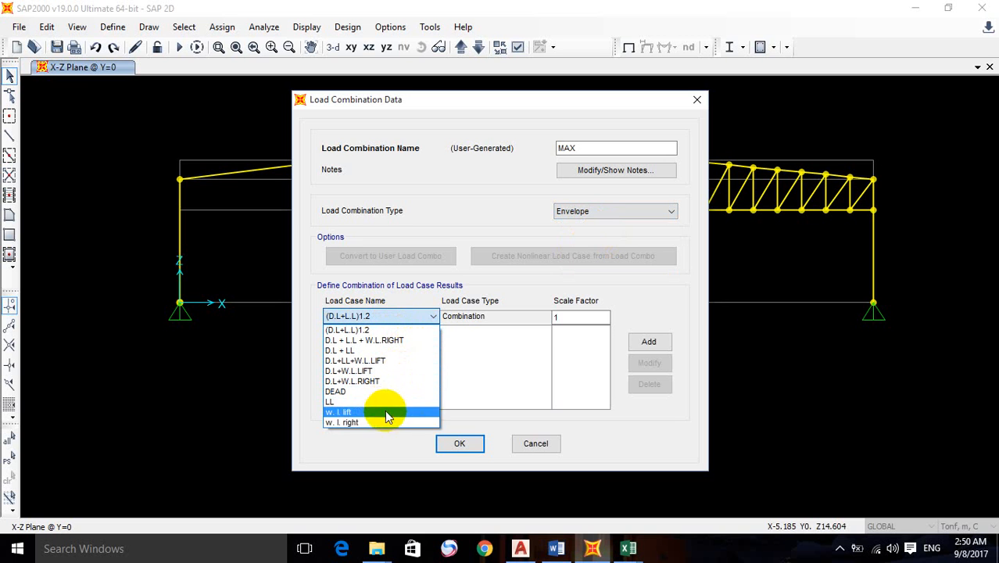
pyautogui.click(397, 380)
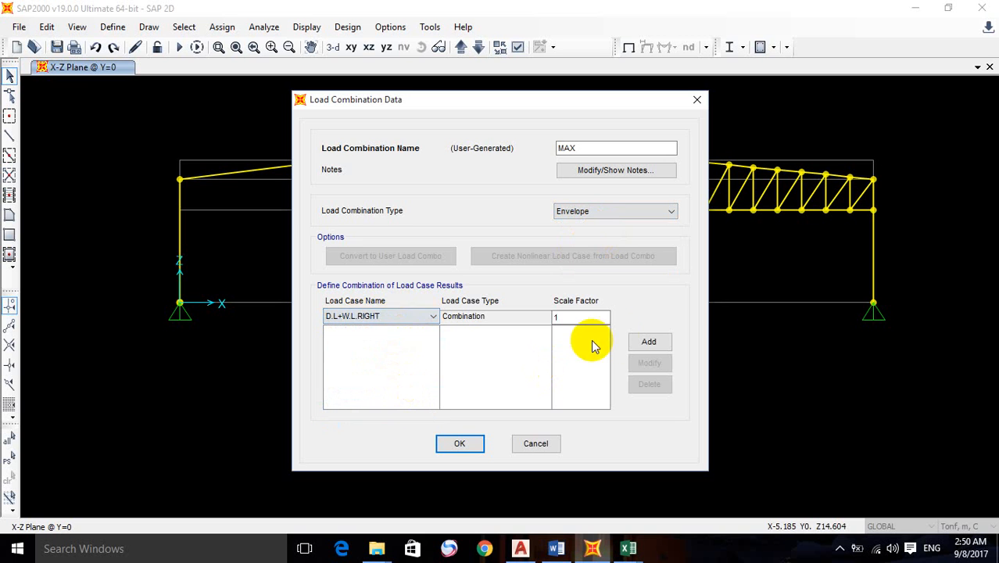
pyautogui.click(643, 341)
pyautogui.click(364, 316)
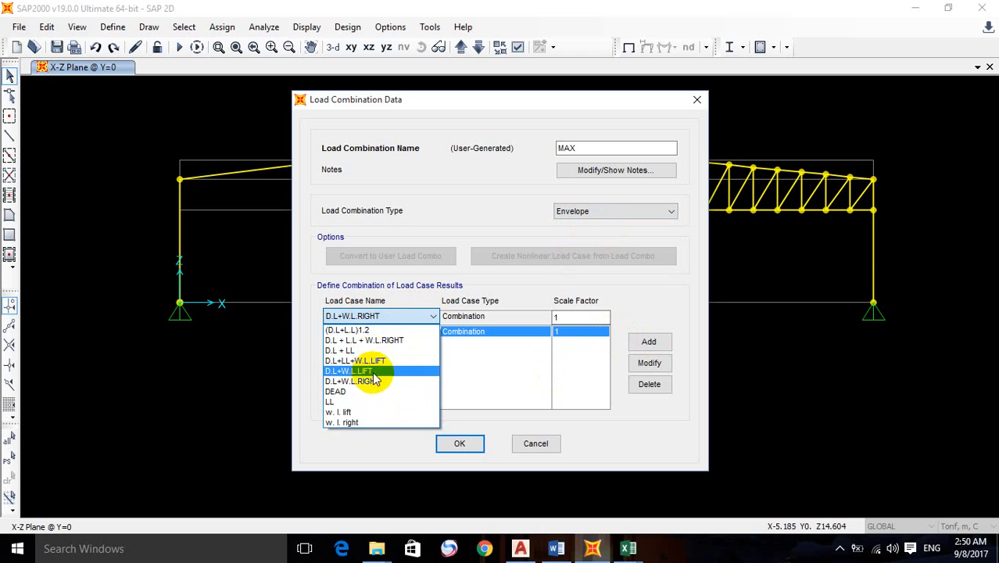
pyautogui.click(368, 370)
pyautogui.click(656, 344)
pyautogui.click(399, 316)
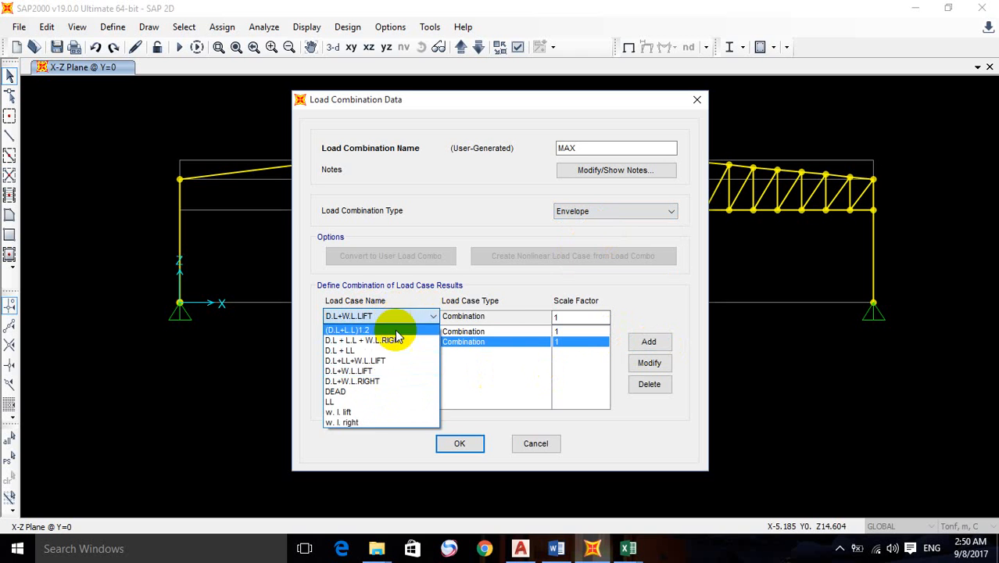
pyautogui.click(387, 361)
pyautogui.click(644, 348)
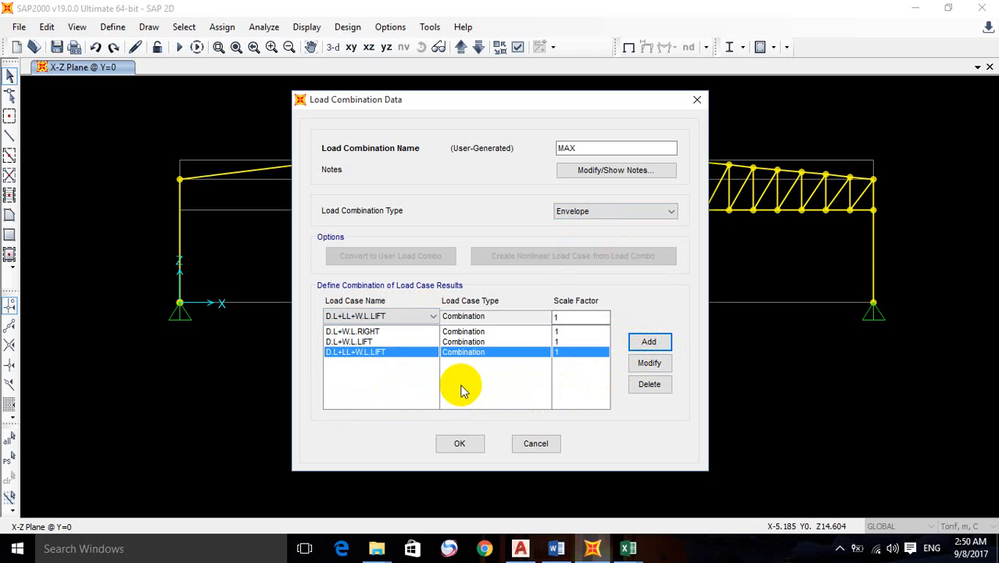
# Step: Add the D.L + LL and D.L + L.L + W.L.RIGHT combinations to the MAX envelope with scale factor 1
pyautogui.click(410, 317)
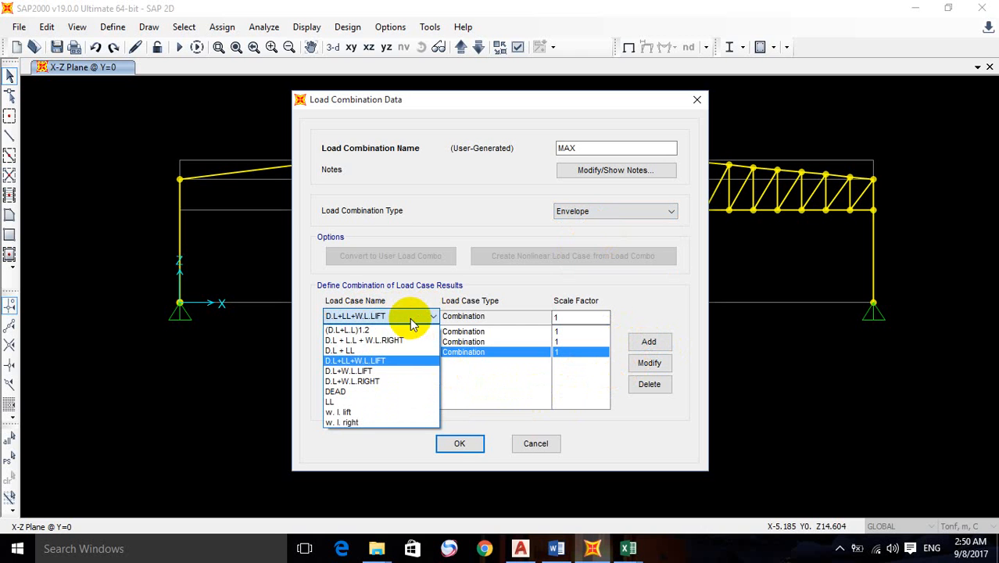
pyautogui.click(391, 350)
pyautogui.click(635, 344)
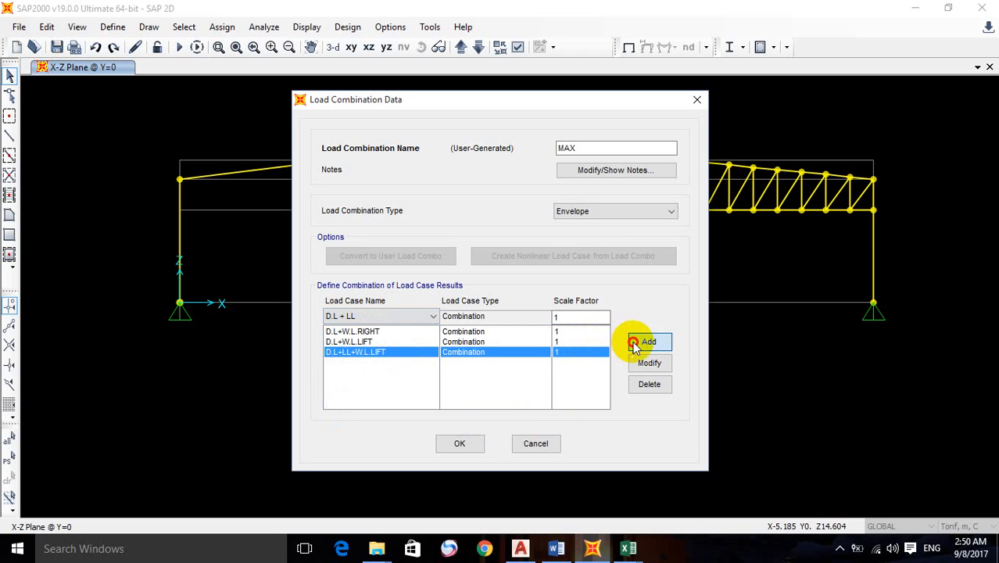
pyautogui.click(347, 316)
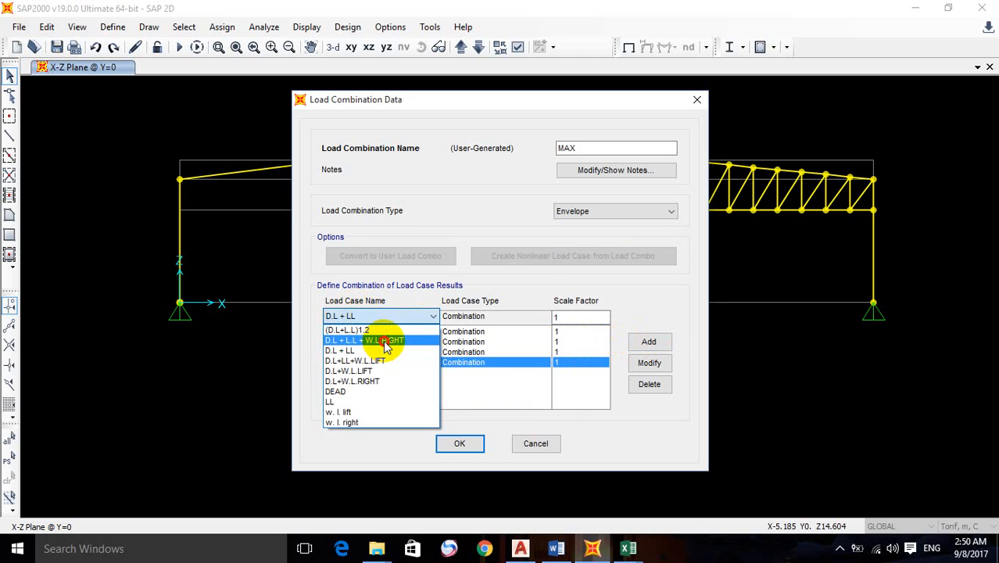
pyautogui.click(385, 341)
pyautogui.click(643, 344)
# Step: Check the combinations already in MAX, add (D.L+L.L)1.2 with scale factor 1 and accept the envelope
pyautogui.click(408, 316)
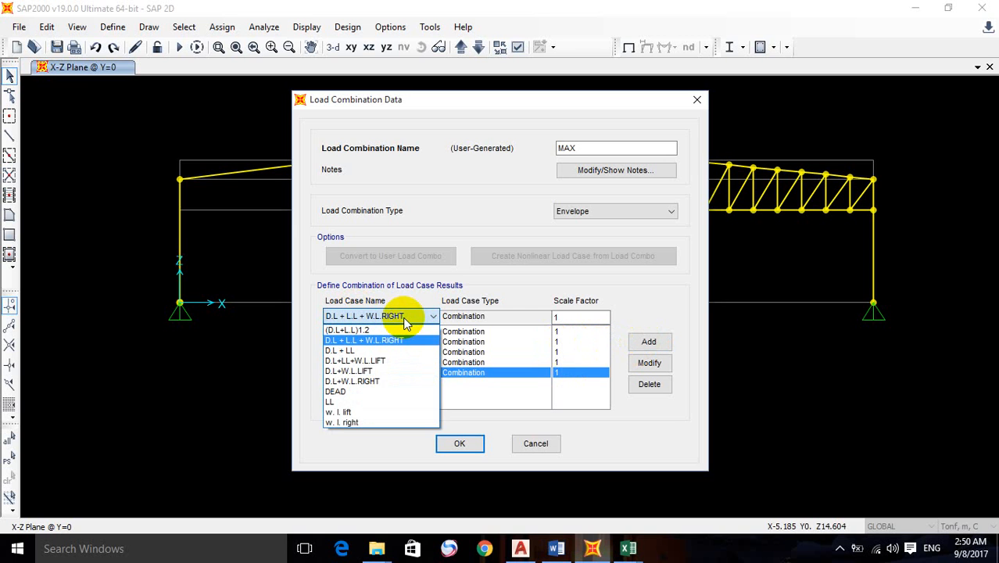
pyautogui.click(405, 321)
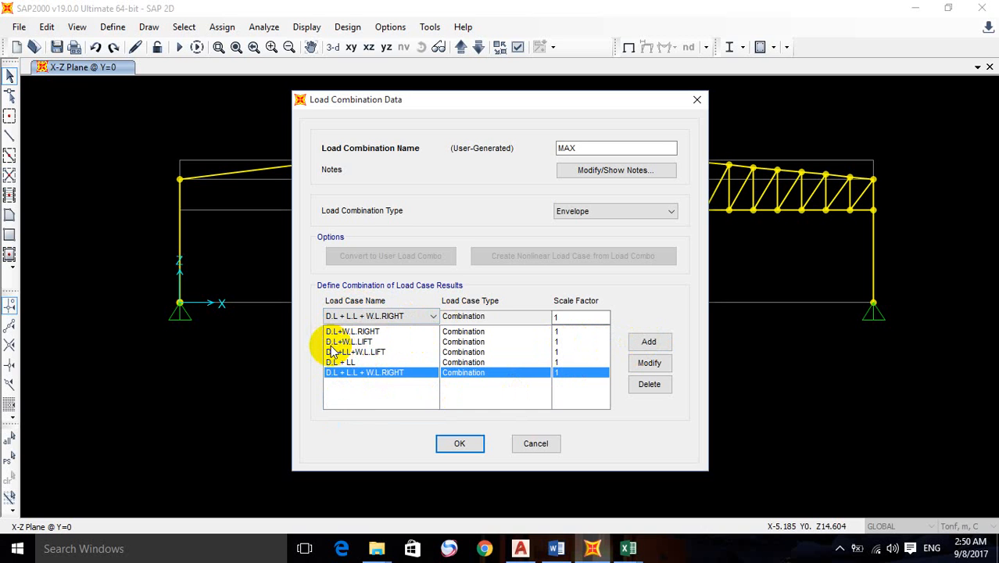
pyautogui.click(390, 394)
pyautogui.click(374, 352)
pyautogui.click(374, 342)
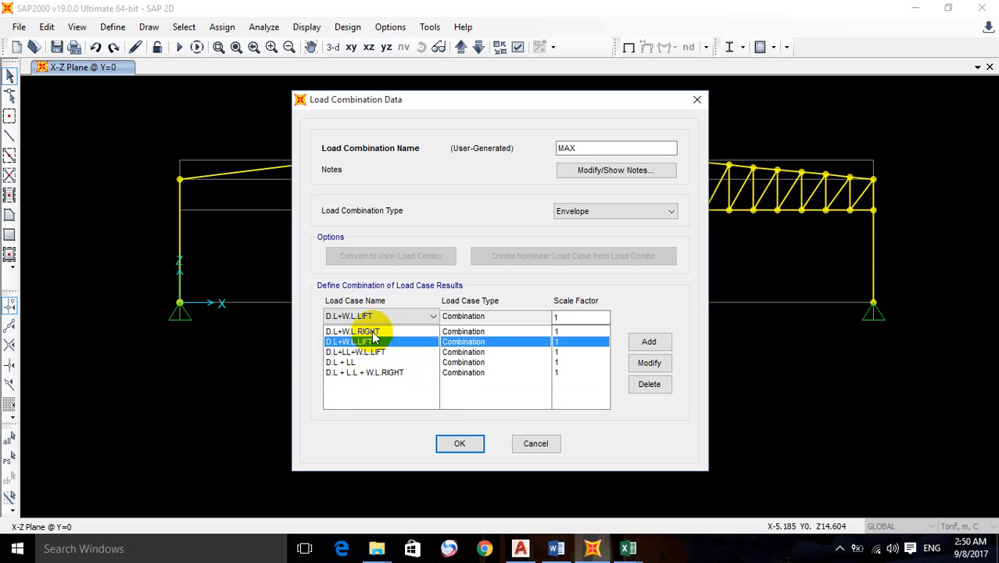
pyautogui.click(373, 331)
pyautogui.click(369, 372)
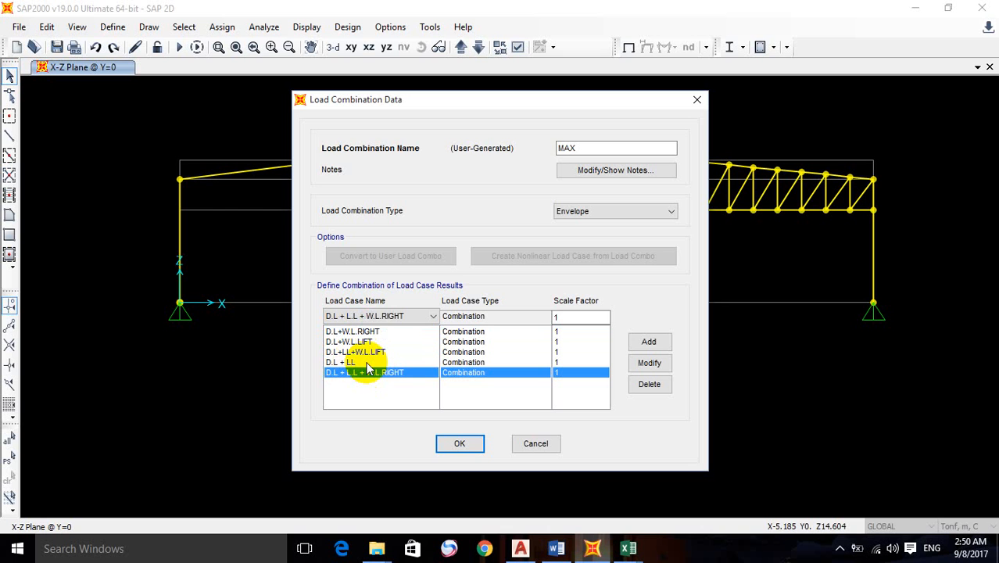
pyautogui.click(377, 316)
pyautogui.click(374, 328)
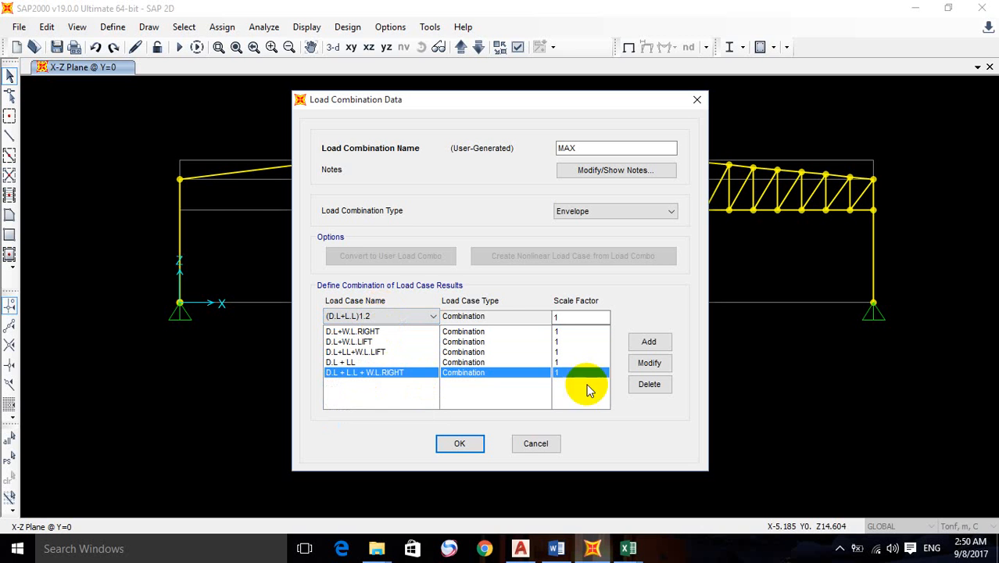
pyautogui.click(649, 343)
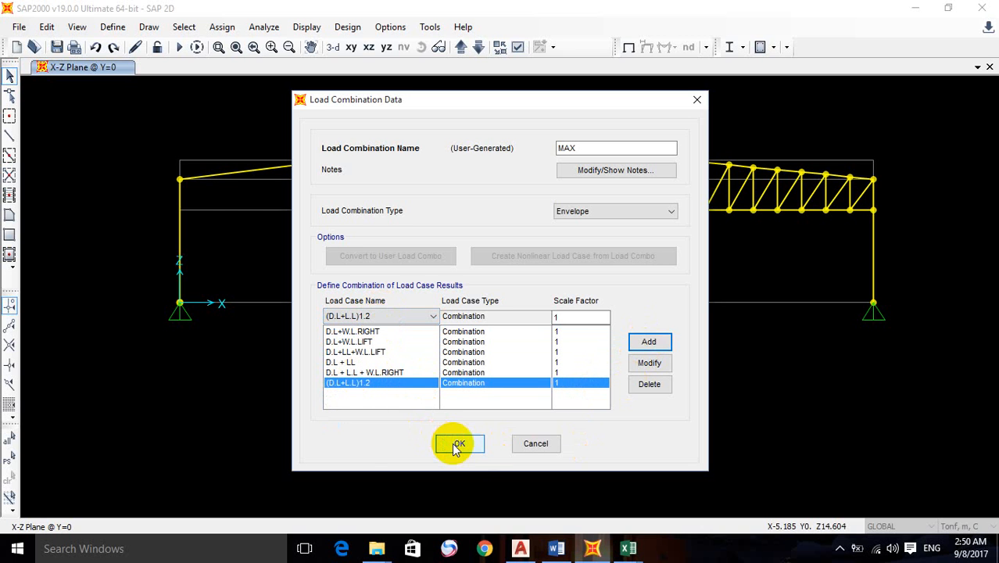
pyautogui.click(458, 444)
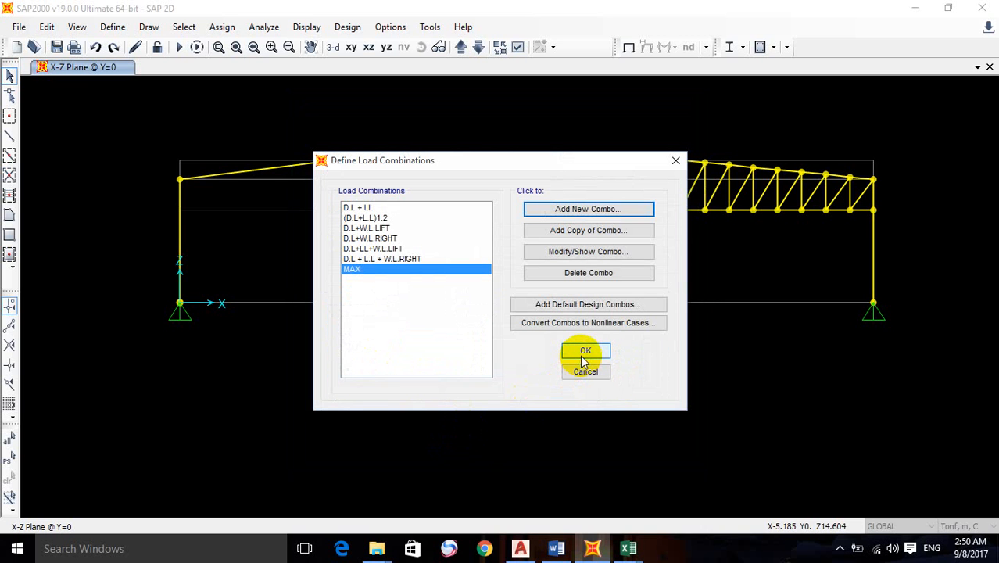
# Step: Recheck the type and contents of the MAX combination and finish defining the load combinations
pyautogui.click(559, 252)
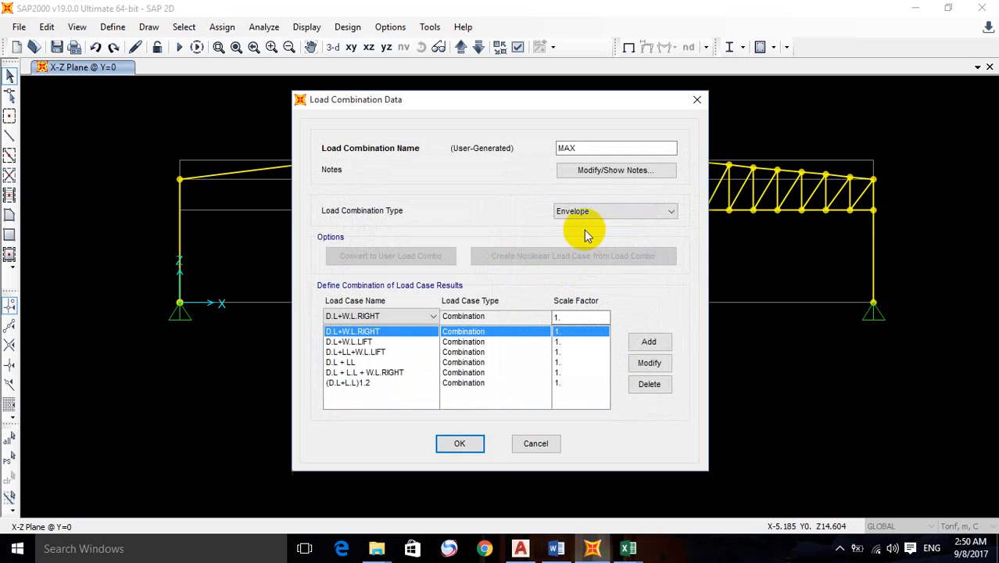
pyautogui.click(459, 443)
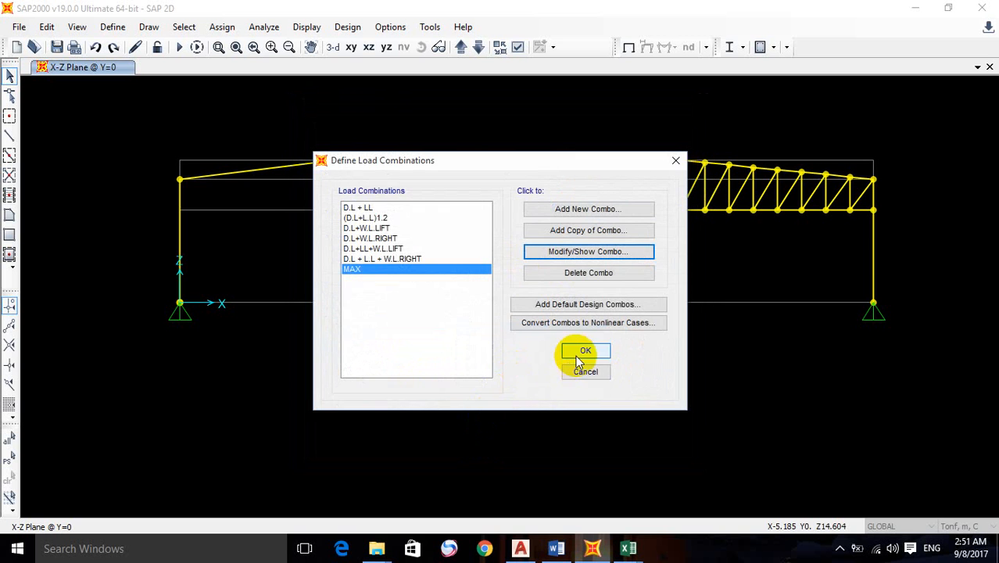
pyautogui.click(580, 357)
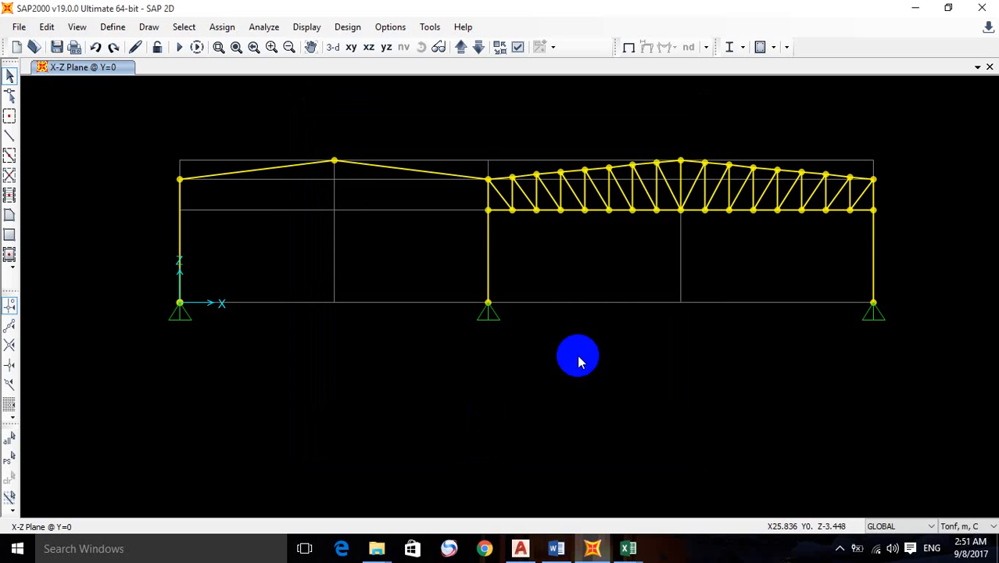
# Step: Review the list of defined load cases and their types
pyautogui.click(113, 28)
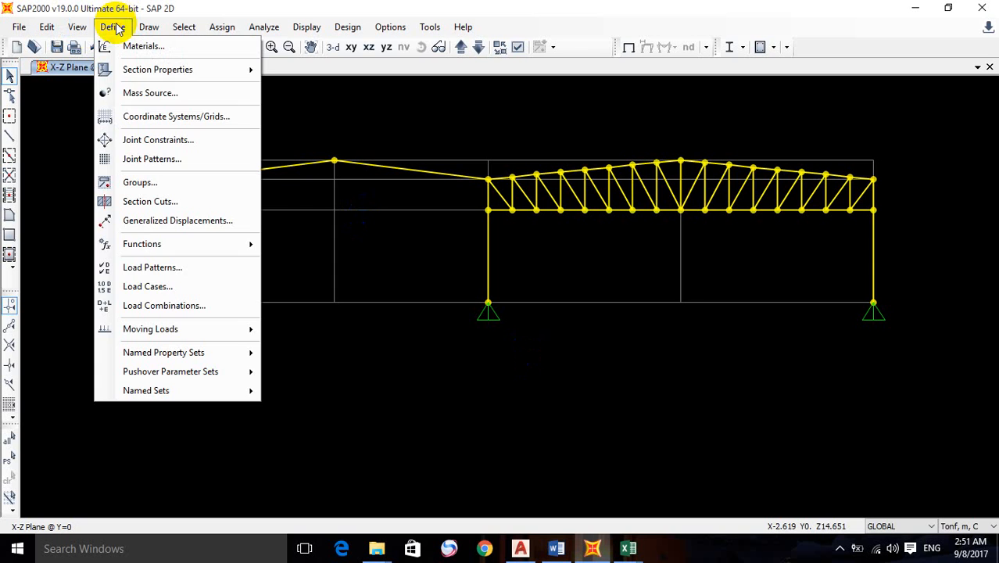
pyautogui.click(150, 286)
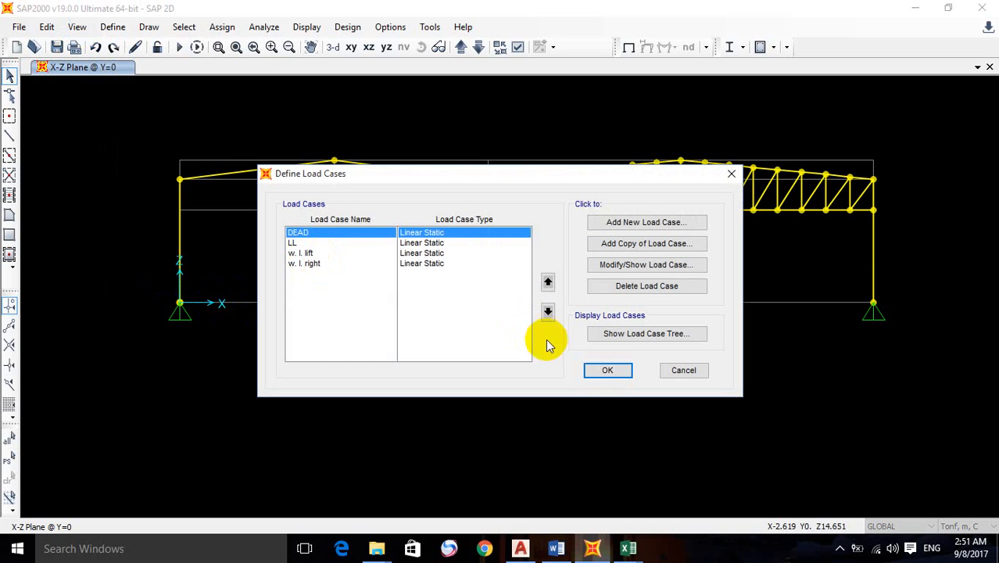
pyautogui.click(603, 369)
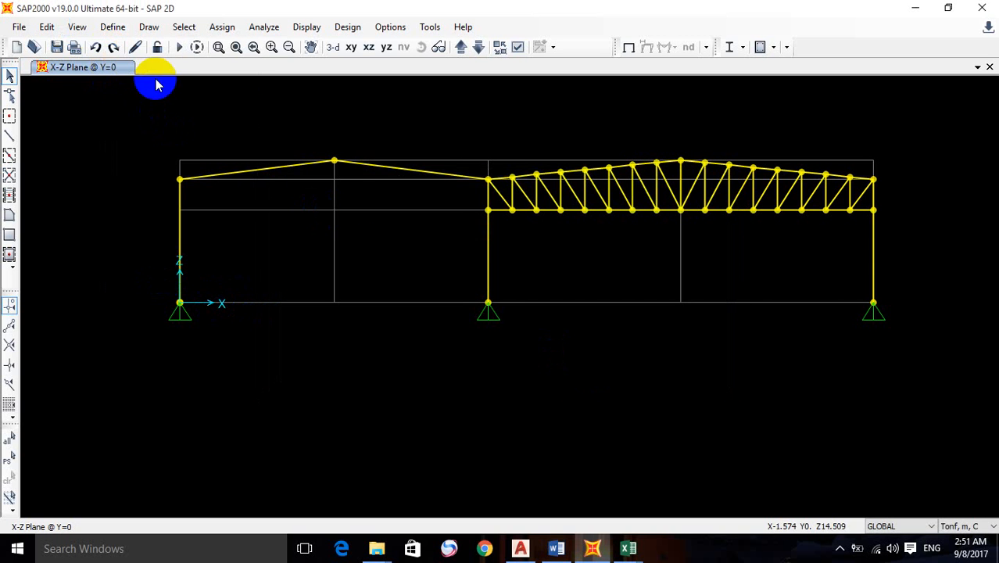
# Step: Turn on the display of frame labels in the X-Z view
pyautogui.moveTo(535, 251); pyautogui.dragTo(539, 281, button='middle')
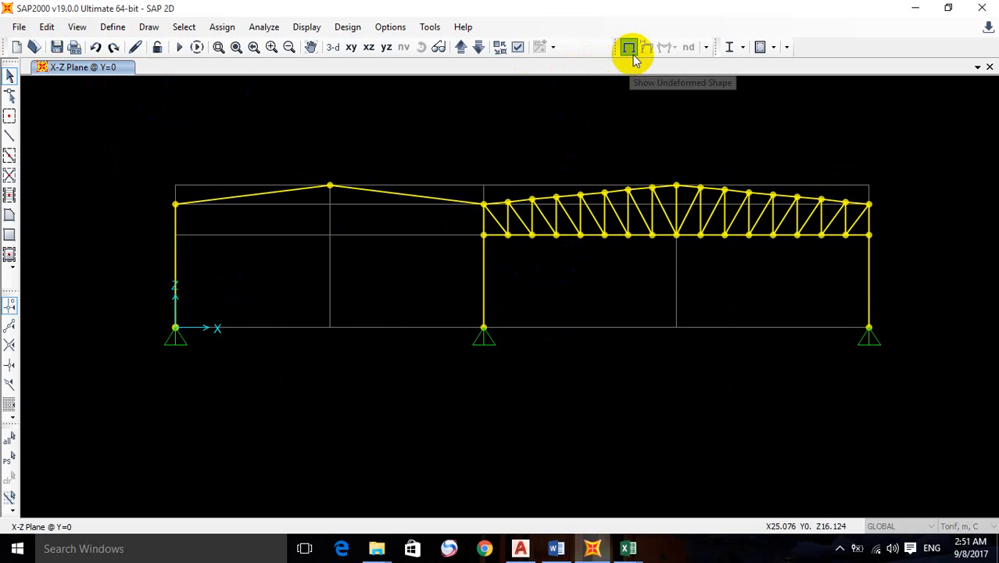
pyautogui.click(518, 47)
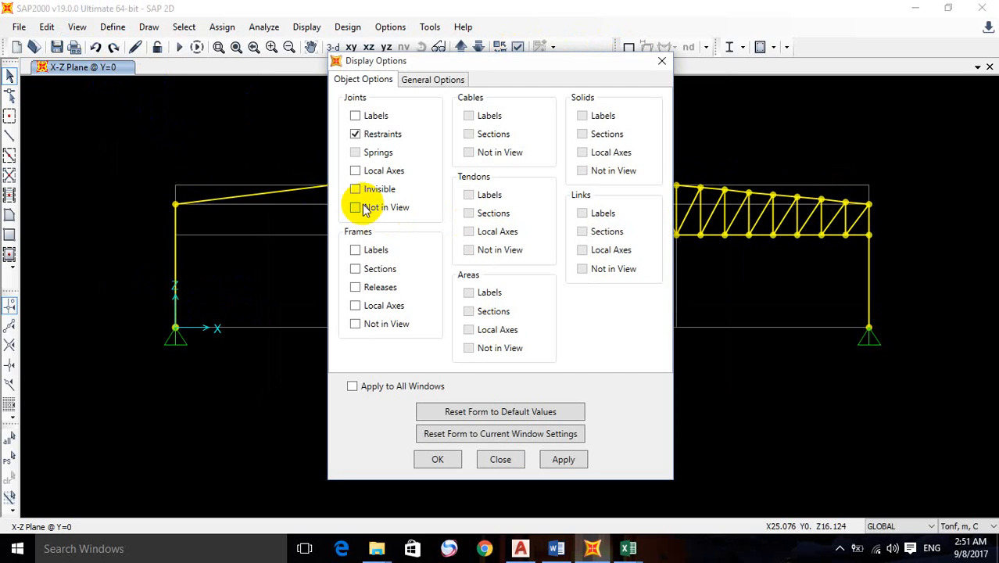
pyautogui.click(355, 116)
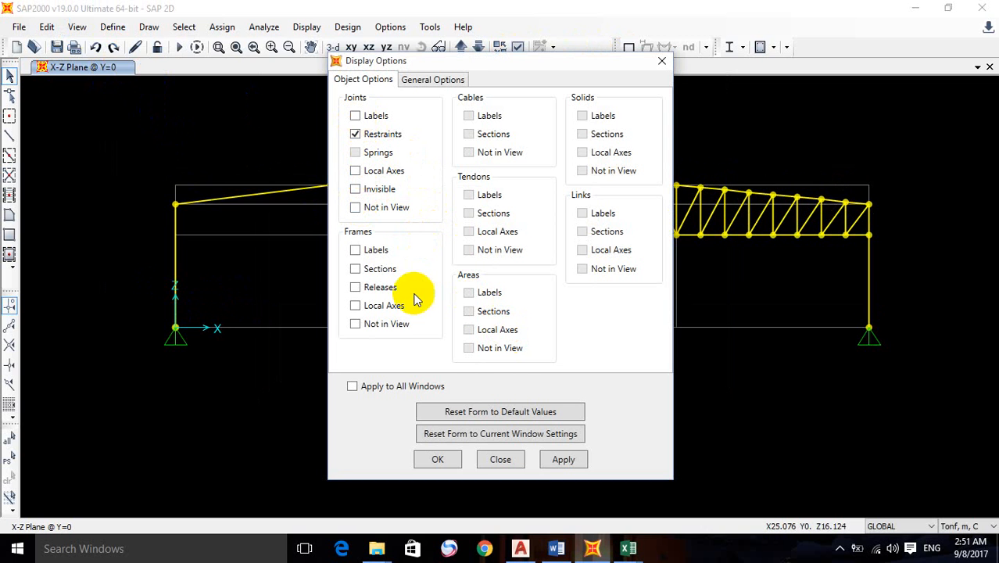
pyautogui.click(357, 250)
pyautogui.click(564, 459)
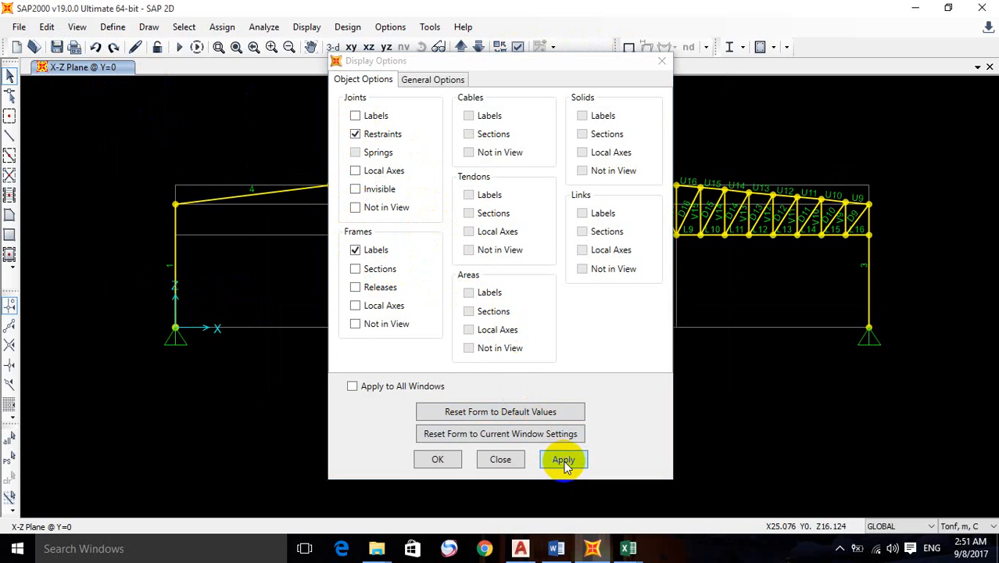
pyautogui.click(436, 458)
# Step: Capture a rectangular snip of the whole labelled truss with its columns and supports using Snipping Tool
pyautogui.scroll(5, 792, 223)
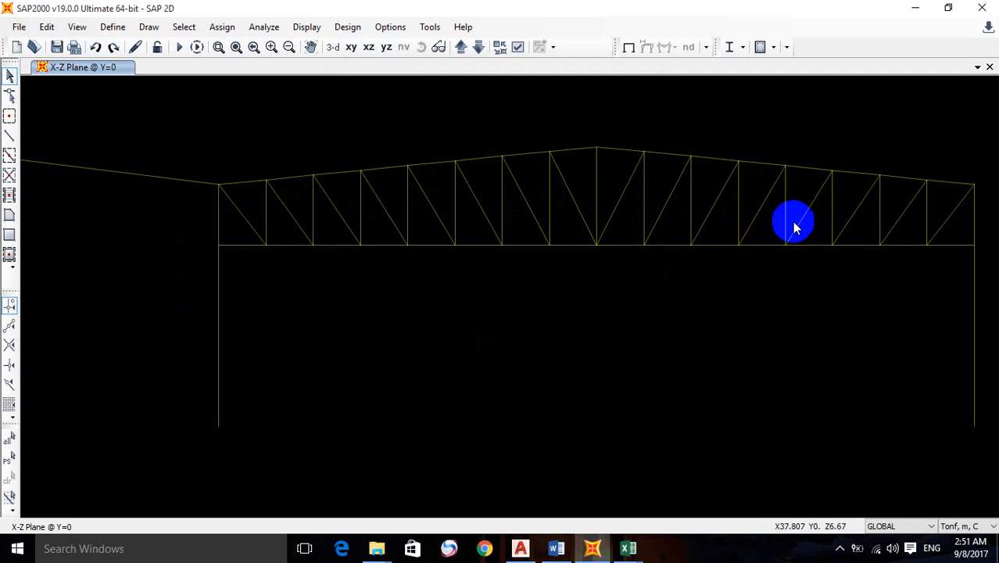
pyautogui.scroll(-4, 799, 268)
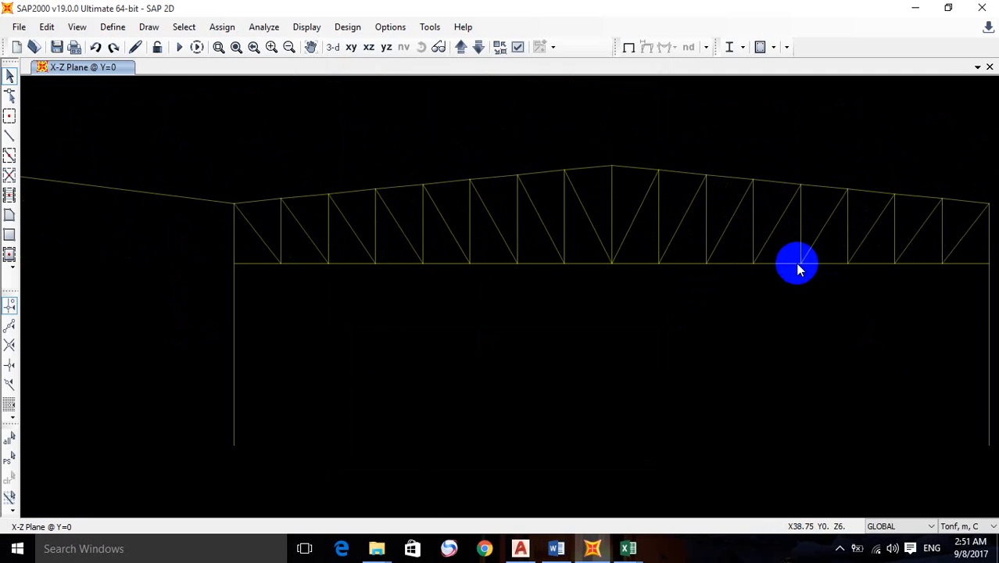
pyautogui.moveTo(774, 289); pyautogui.dragTo(687, 303, button='middle')
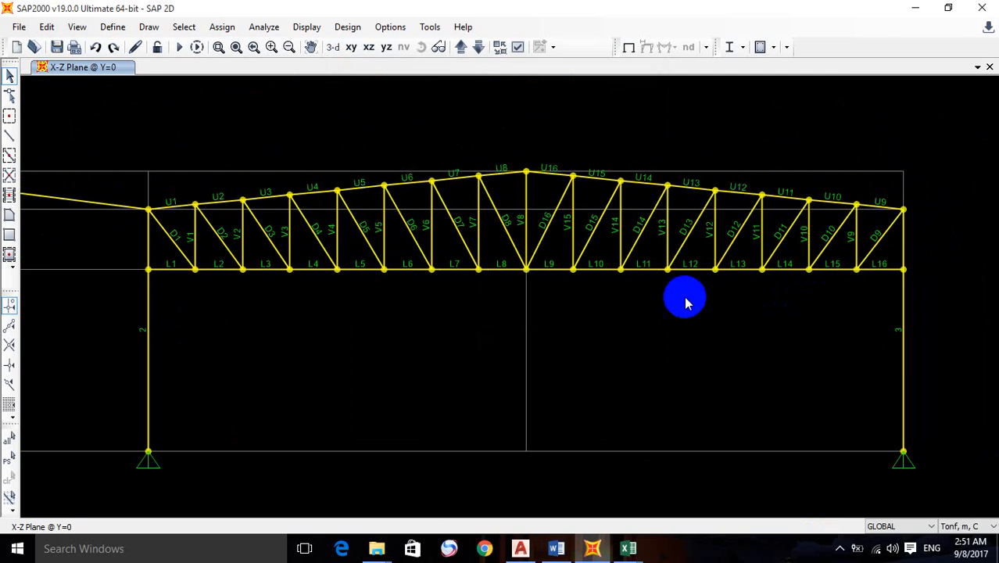
pyautogui.click(190, 548)
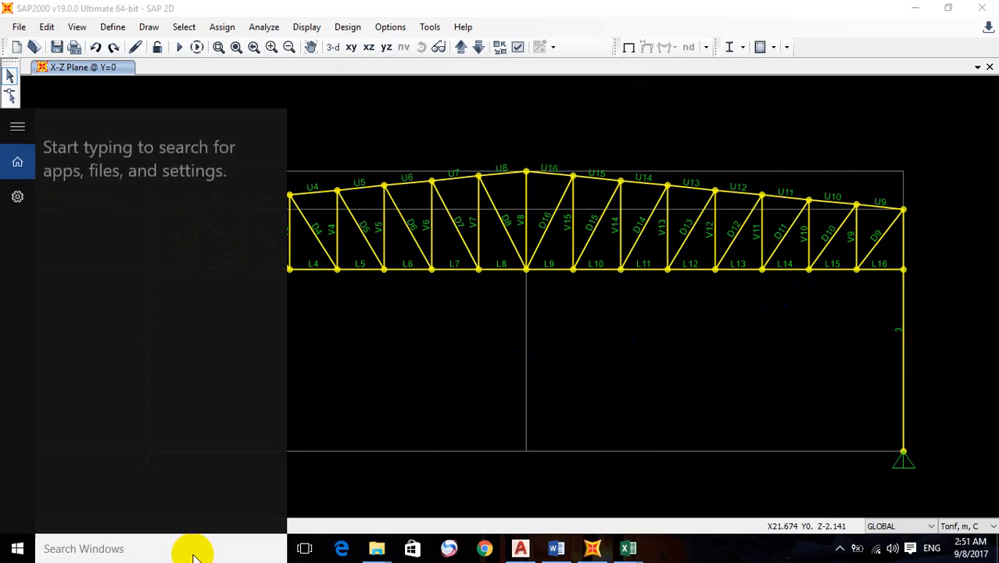
pyautogui.write('SN')
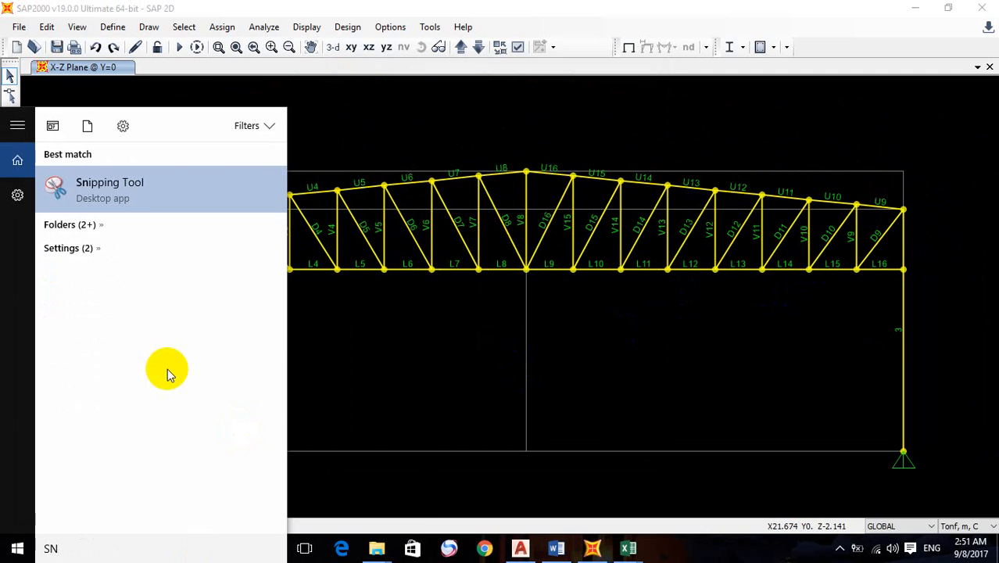
pyautogui.click(160, 207)
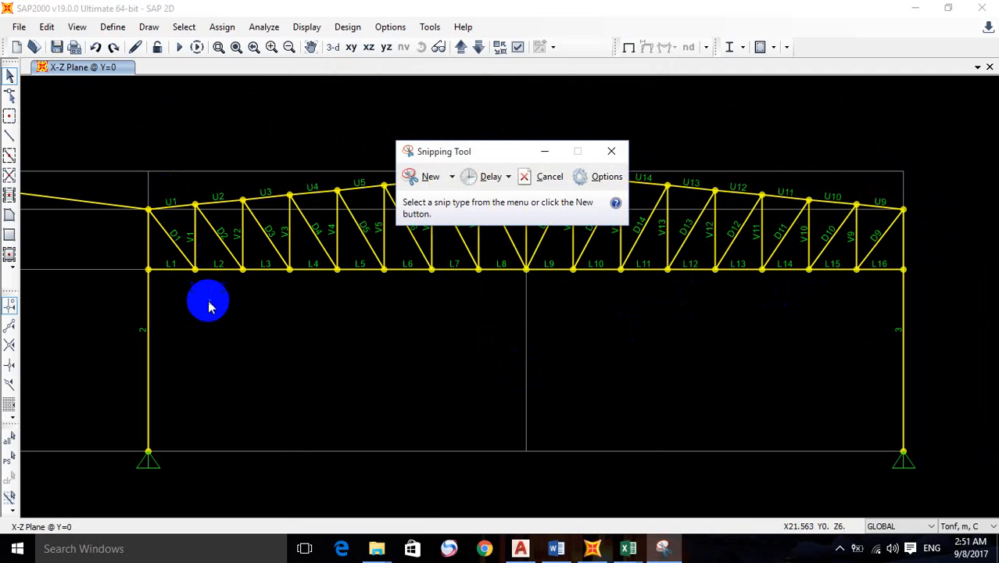
pyautogui.click(452, 176)
pyautogui.click(459, 218)
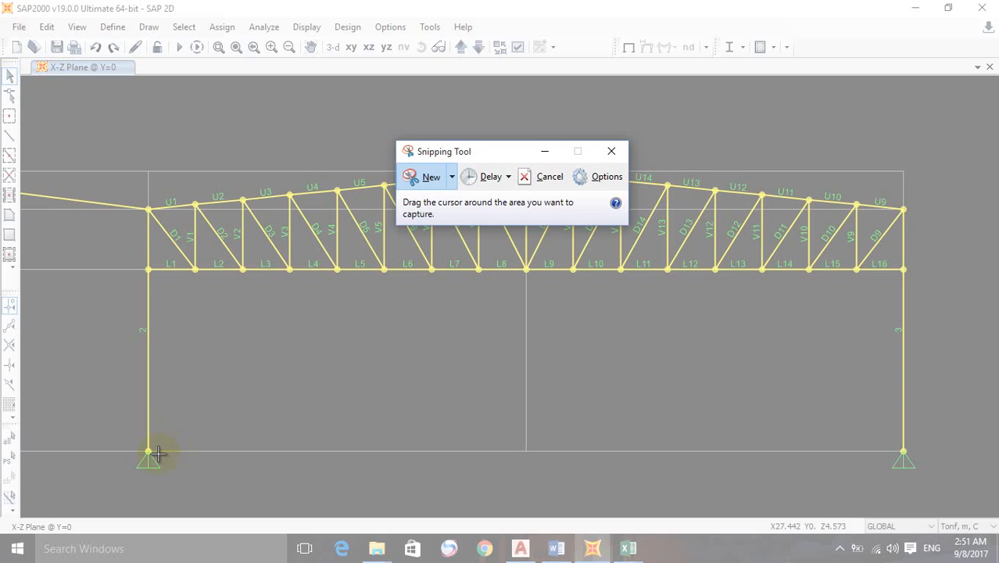
pyautogui.moveTo(112, 489); pyautogui.dragTo(940, 144)
# Step: Close the snip of the labelled truss and save it as the PNG image Capture in the session 3 folder
pyautogui.click(977, 11)
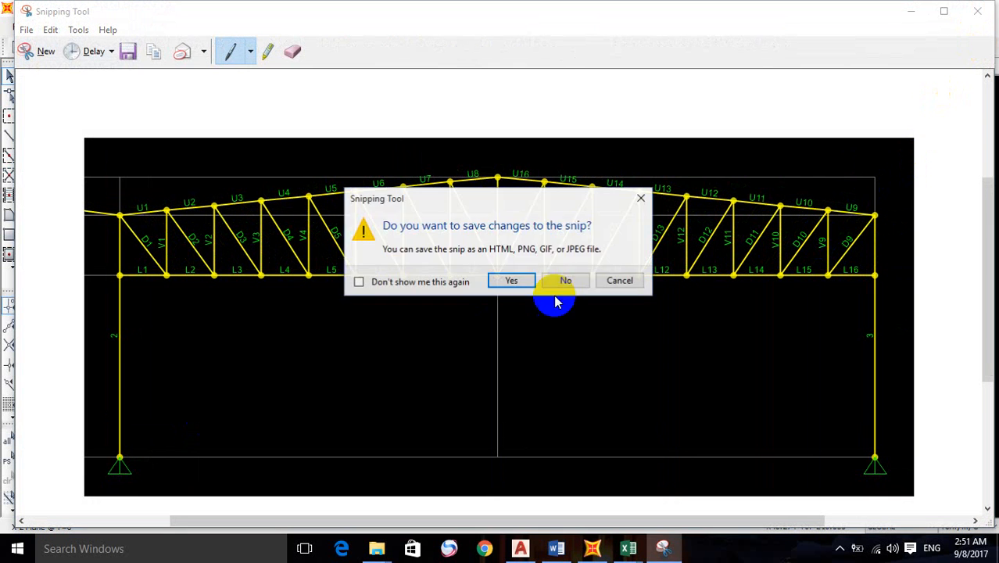
pyautogui.click(503, 282)
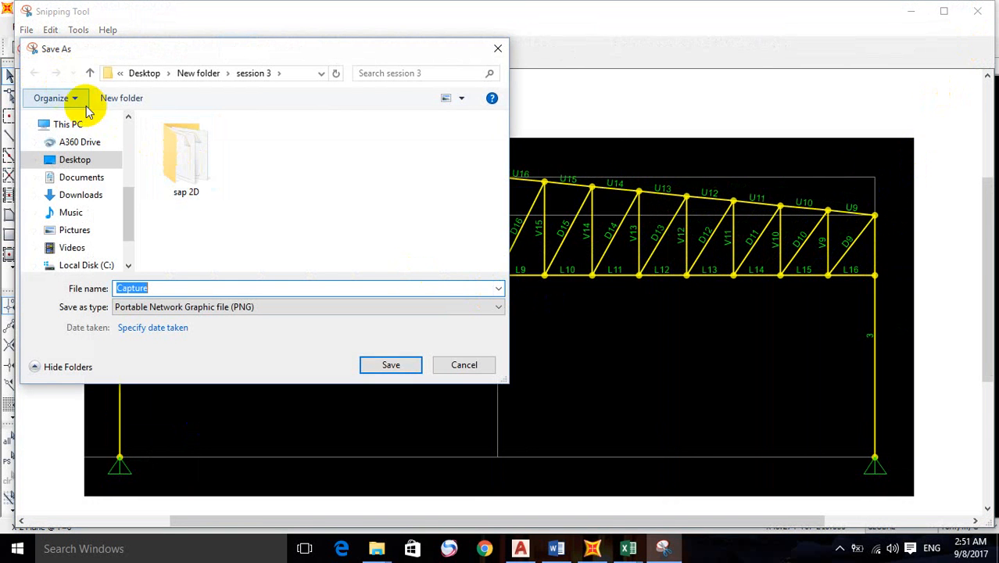
pyautogui.click(253, 72)
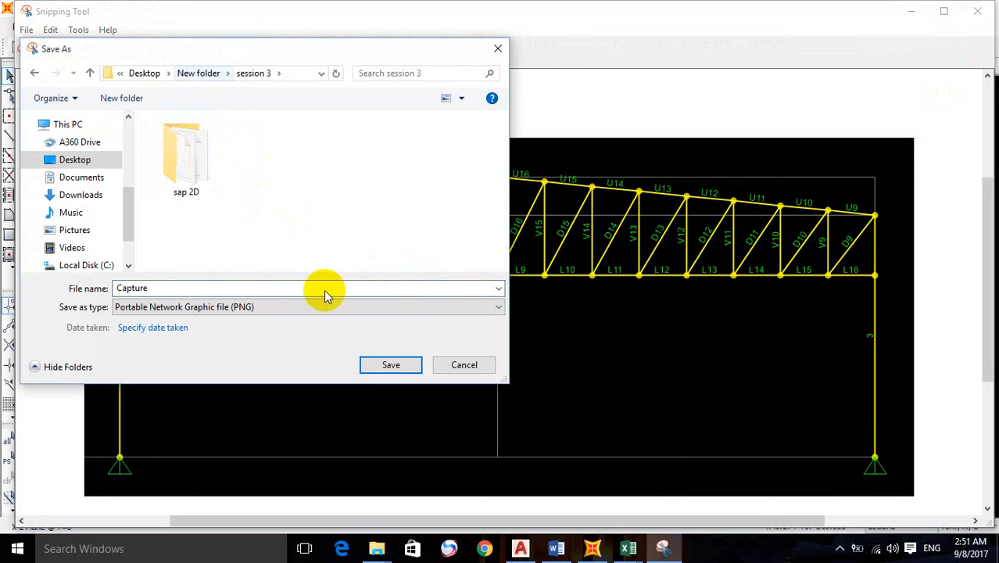
pyautogui.click(384, 366)
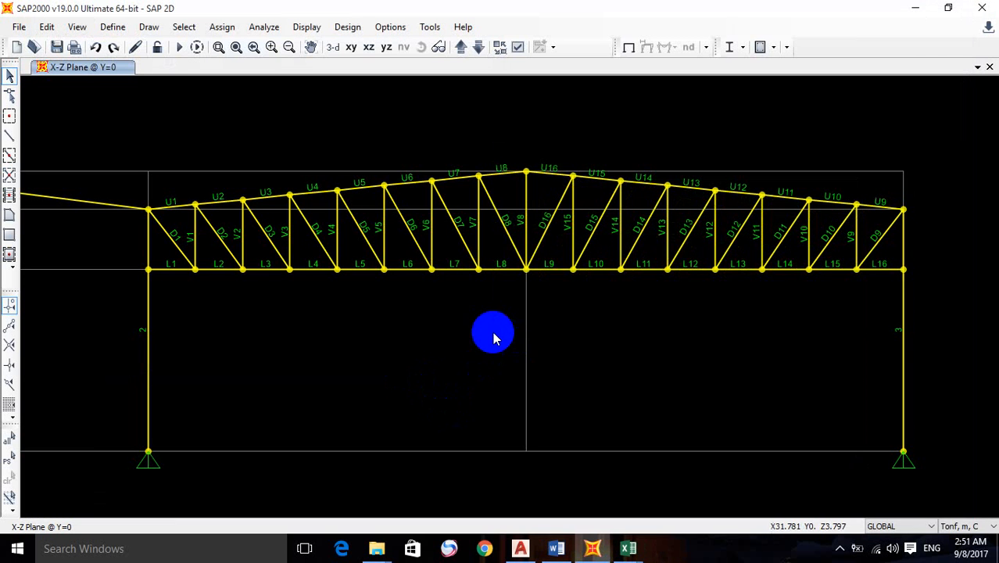
# Step: Run the analysis for the DEAD, LL, w. l. lift and w. l. right load cases
pyautogui.scroll(-3, 430, 328)
pyautogui.moveTo(336, 238); pyautogui.dragTo(487, 227, button='middle')
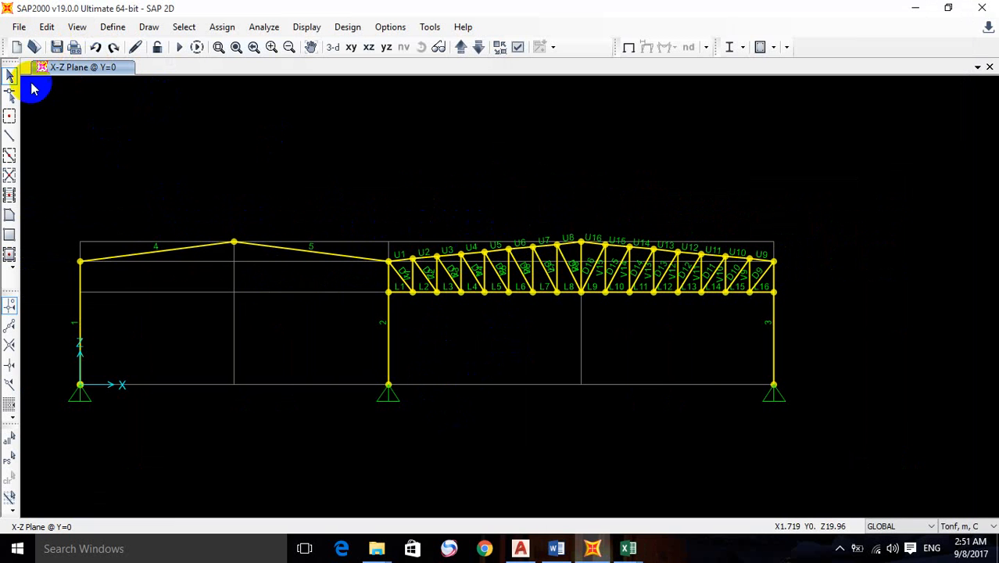
pyautogui.click(180, 48)
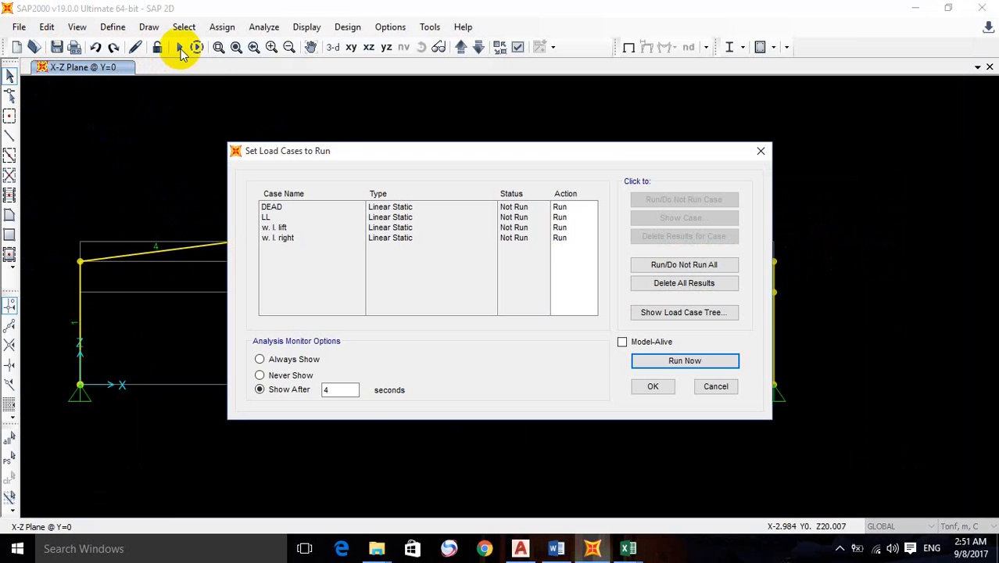
pyautogui.click(698, 364)
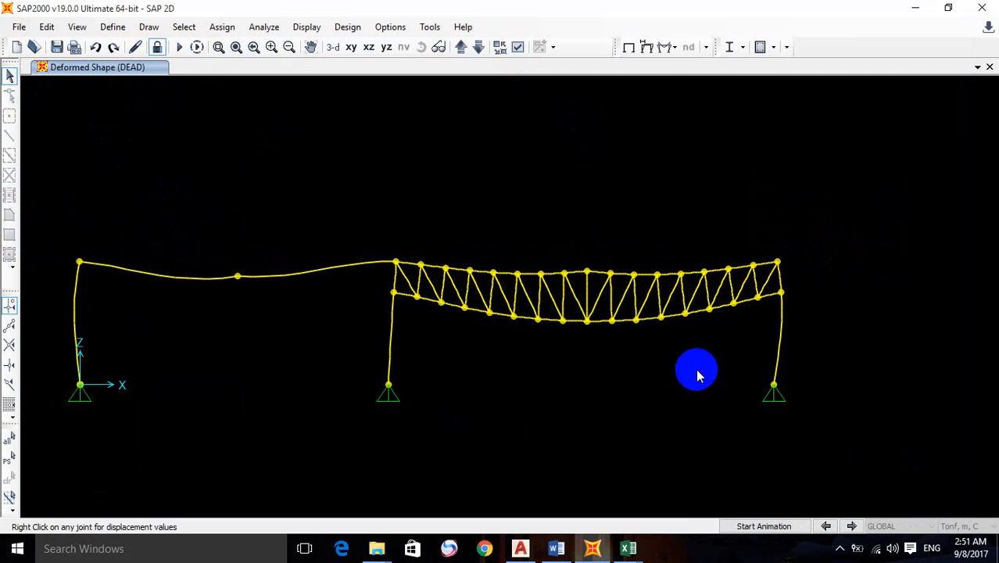
# Step: Turn off the frame labels in the DEAD deformed shape view, and briefly play and stop its animation
pyautogui.click(518, 49)
pyautogui.click(356, 250)
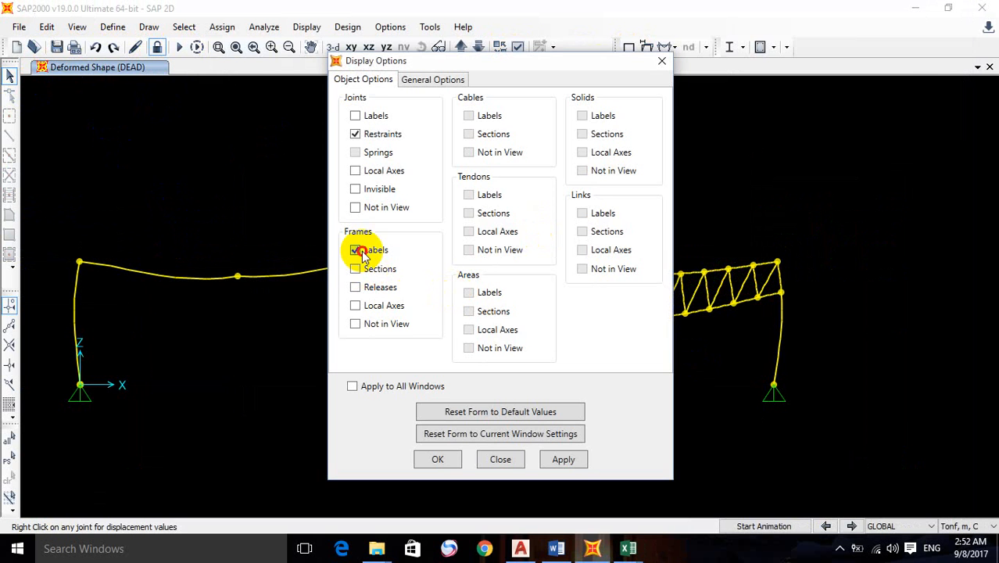
pyautogui.click(559, 461)
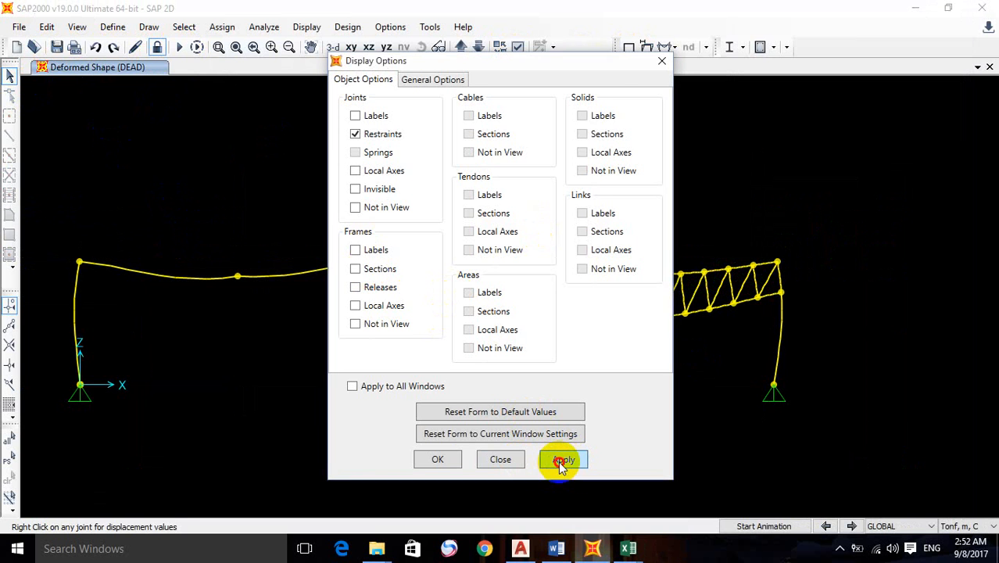
pyautogui.click(480, 460)
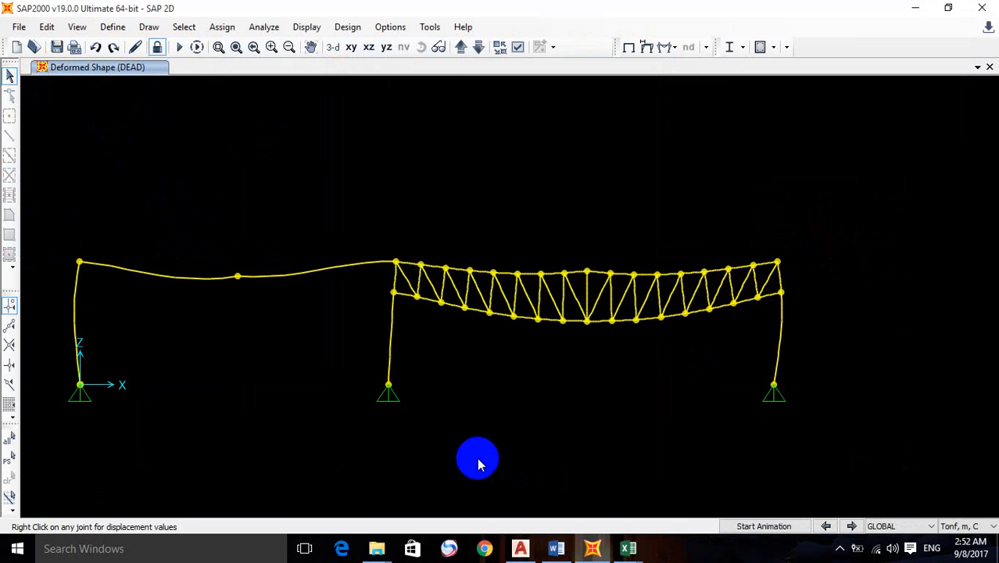
pyautogui.click(764, 526)
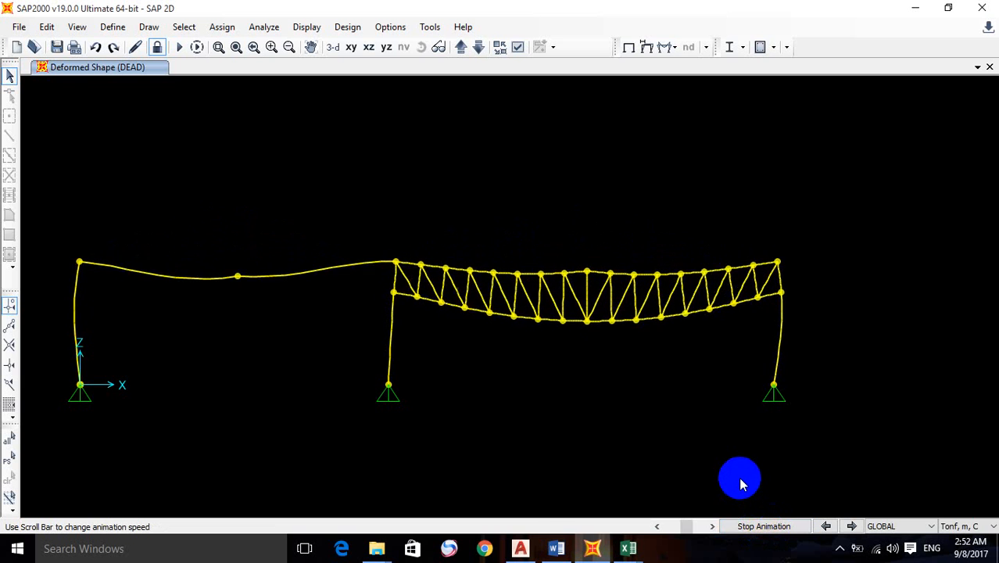
pyautogui.click(762, 529)
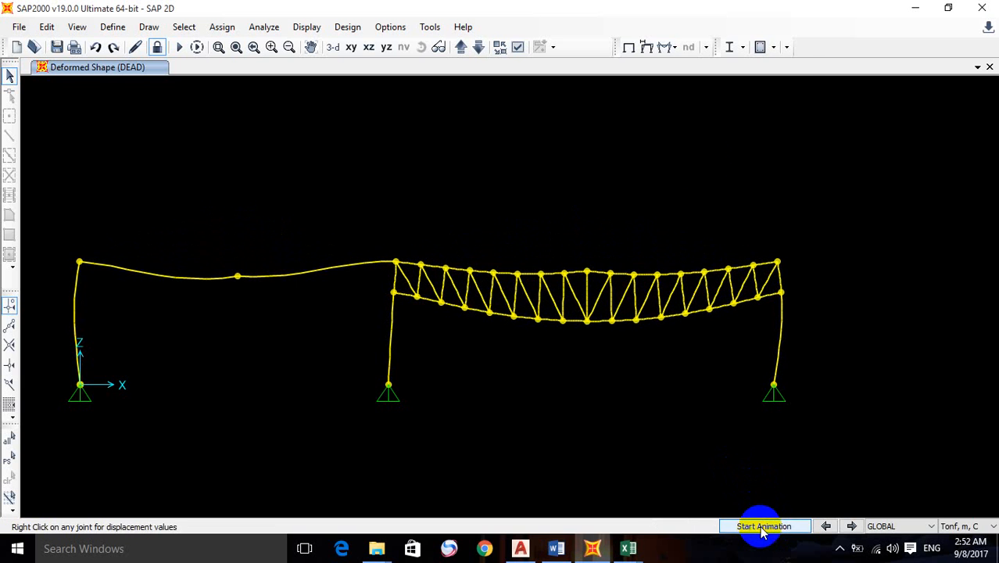
# Step: Display the axial force diagram of the frames for the MAX combination as a filled diagram
pyautogui.click(667, 47)
pyautogui.click(706, 97)
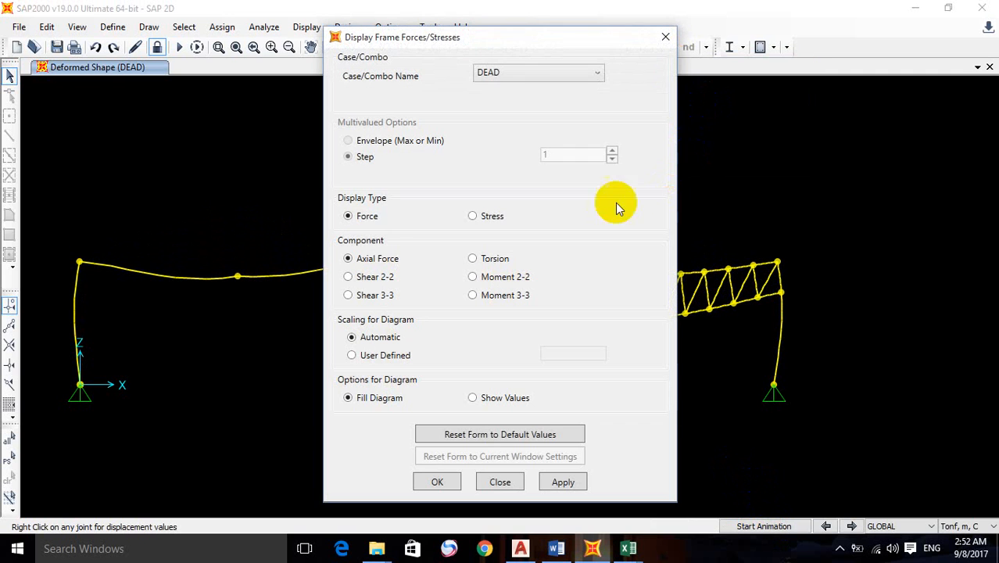
pyautogui.click(516, 72)
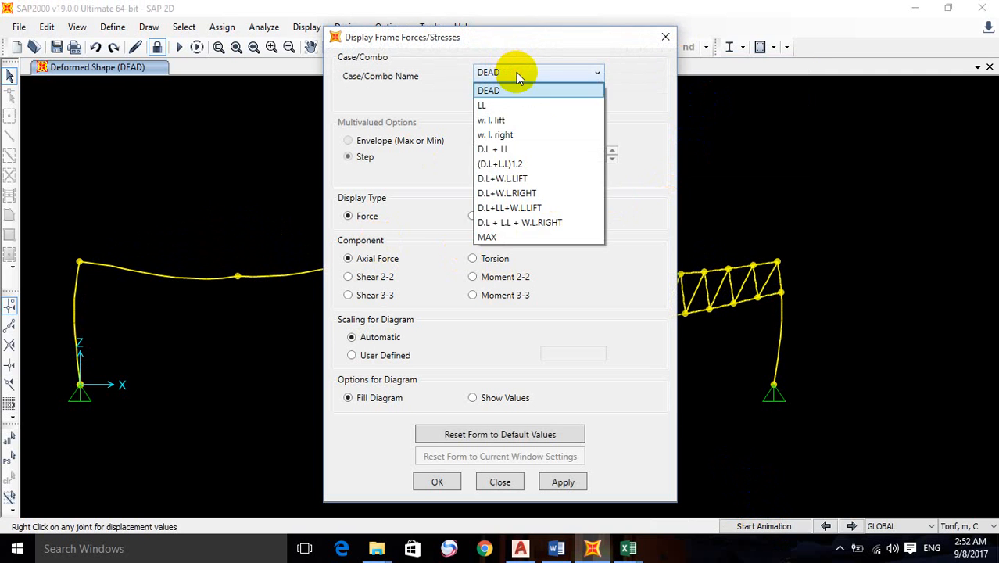
pyautogui.click(500, 237)
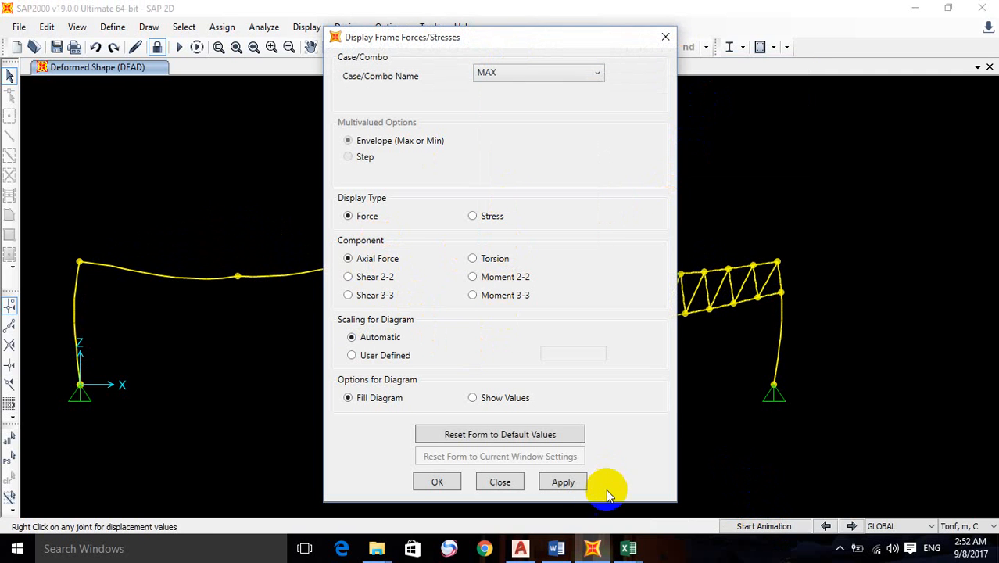
pyautogui.click(560, 482)
pyautogui.click(442, 482)
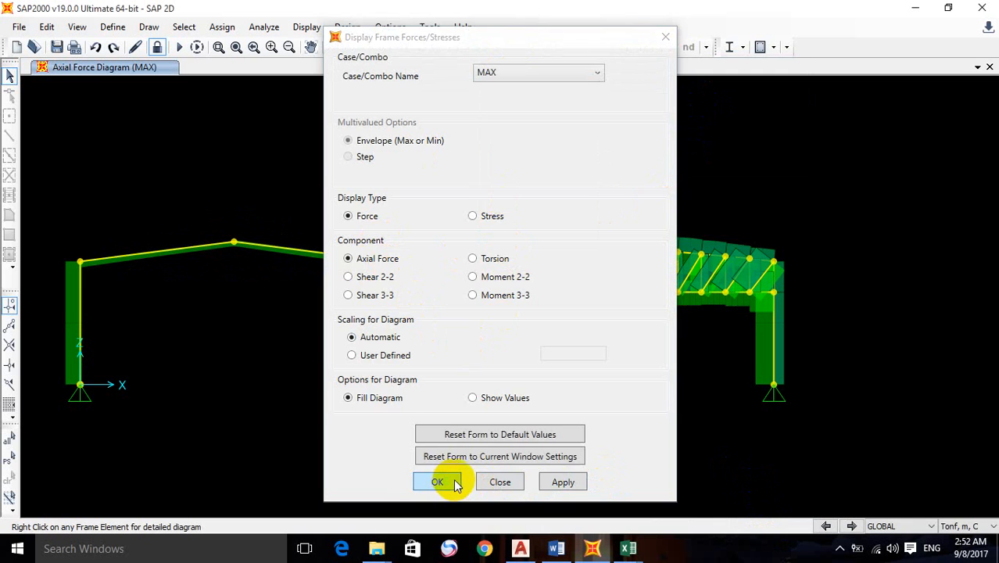
# Step: Switch the MAX axial force diagram from a filled diagram to showing values
pyautogui.click(669, 48)
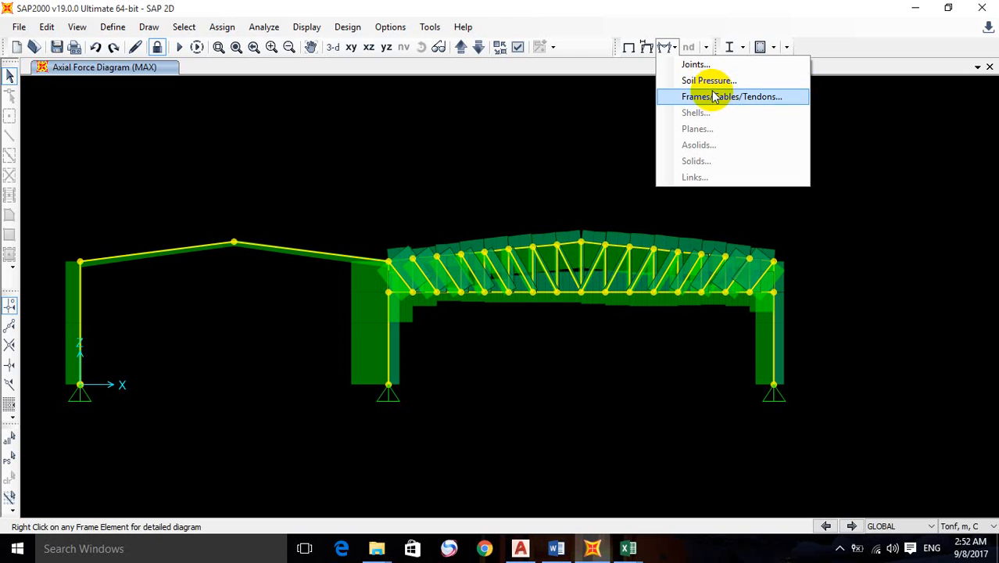
pyautogui.click(713, 98)
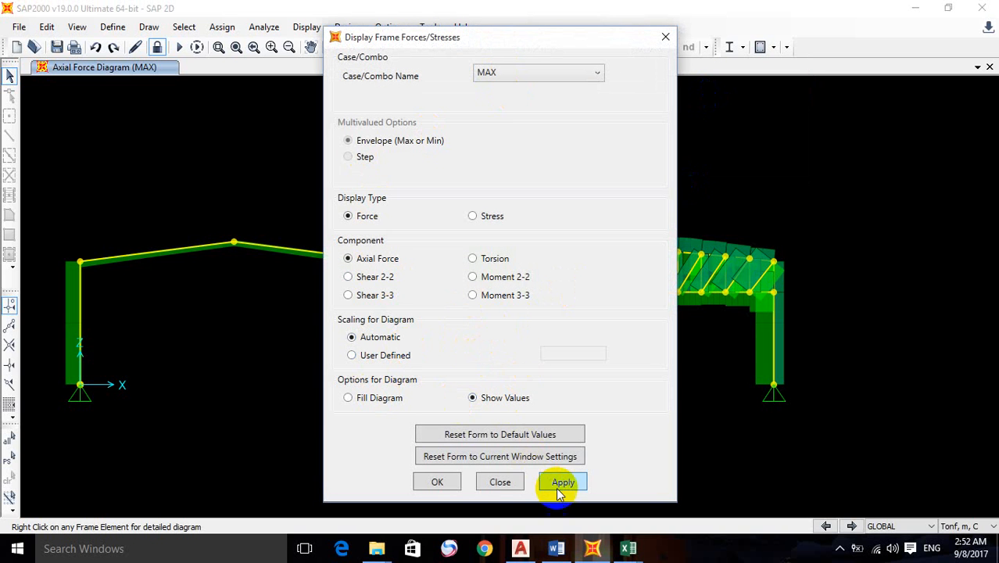
pyautogui.click(530, 74)
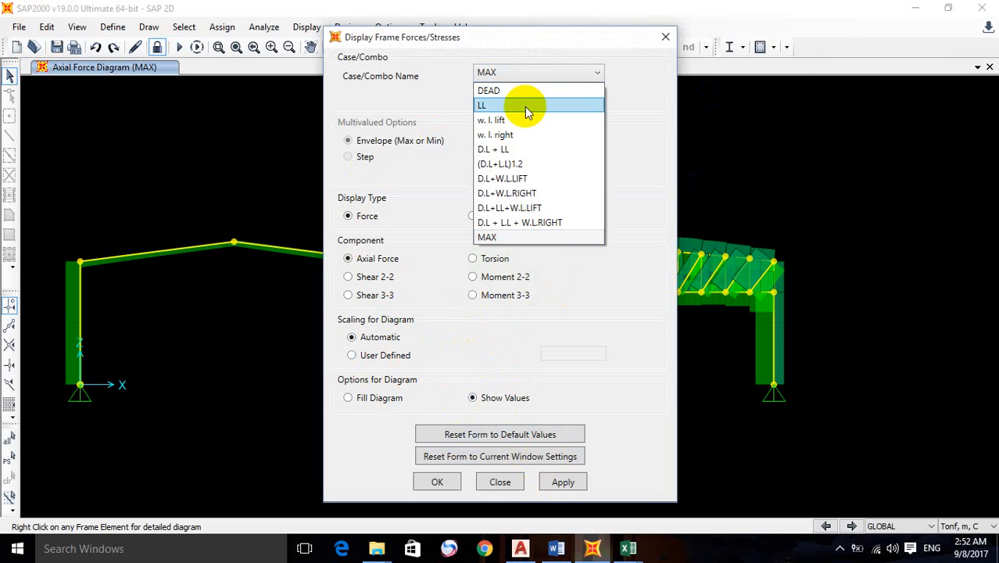
pyautogui.click(536, 78)
pyautogui.click(562, 481)
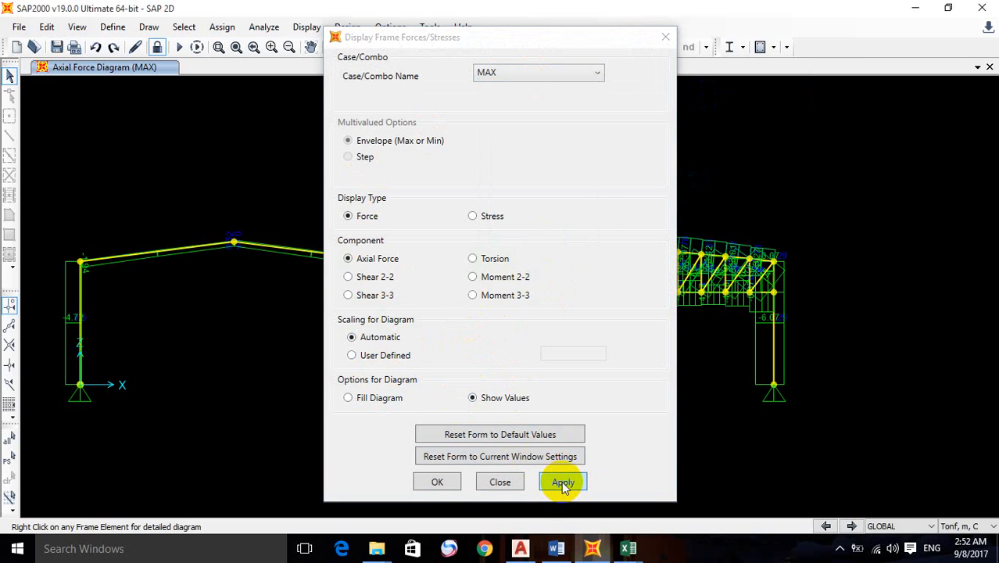
pyautogui.click(451, 485)
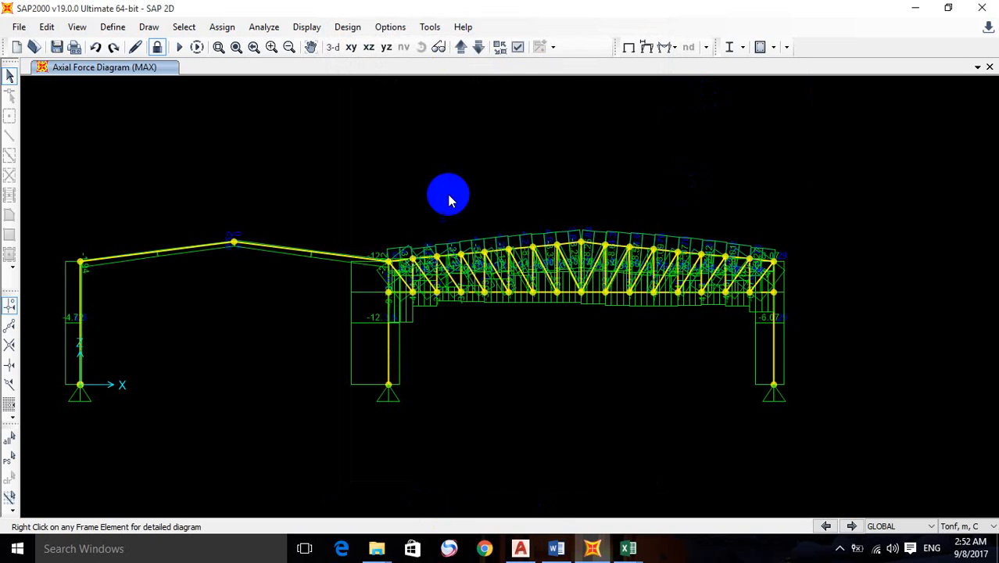
# Step: Reduce the minimum graphic font size in the dimensions/tolerances preferences and refresh the view
pyautogui.click(430, 26)
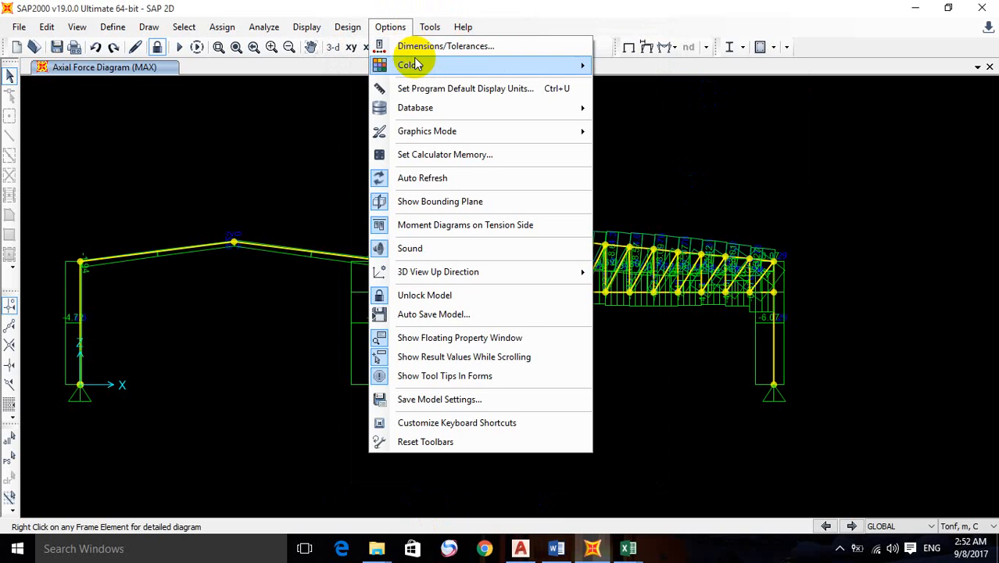
pyautogui.click(559, 283)
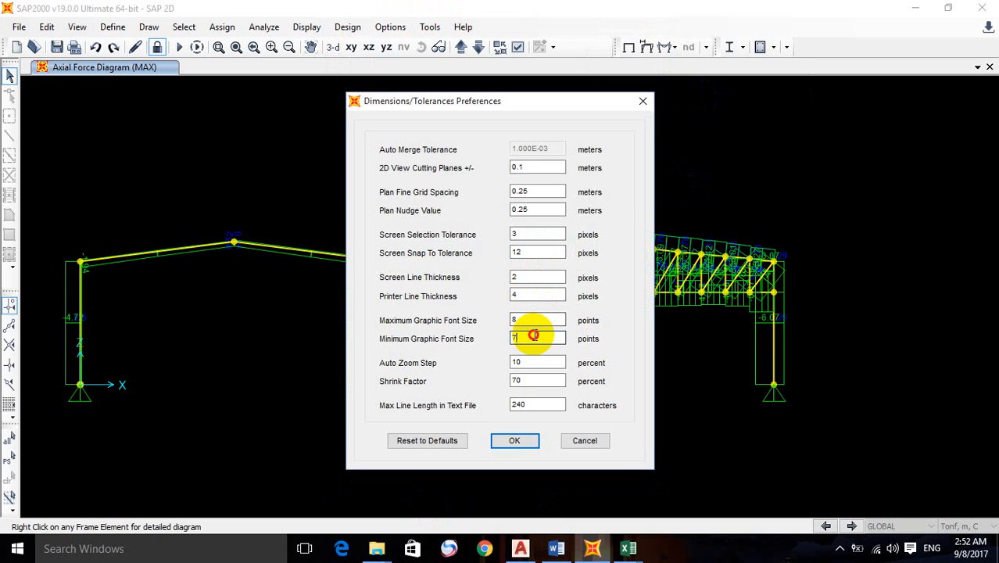
pyautogui.click(514, 440)
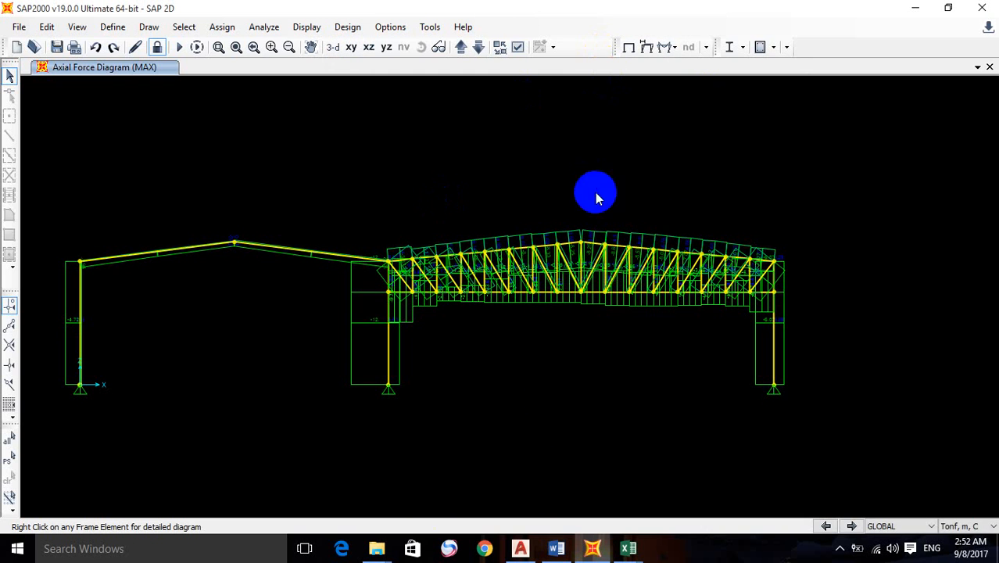
pyautogui.click(135, 47)
# Step: Inspect the detailed MAX axial force diagram of upper chord member U6 and look over the axial forces along the truss and portal frame
pyautogui.scroll(2, 559, 291)
pyautogui.scroll(2, 559, 292)
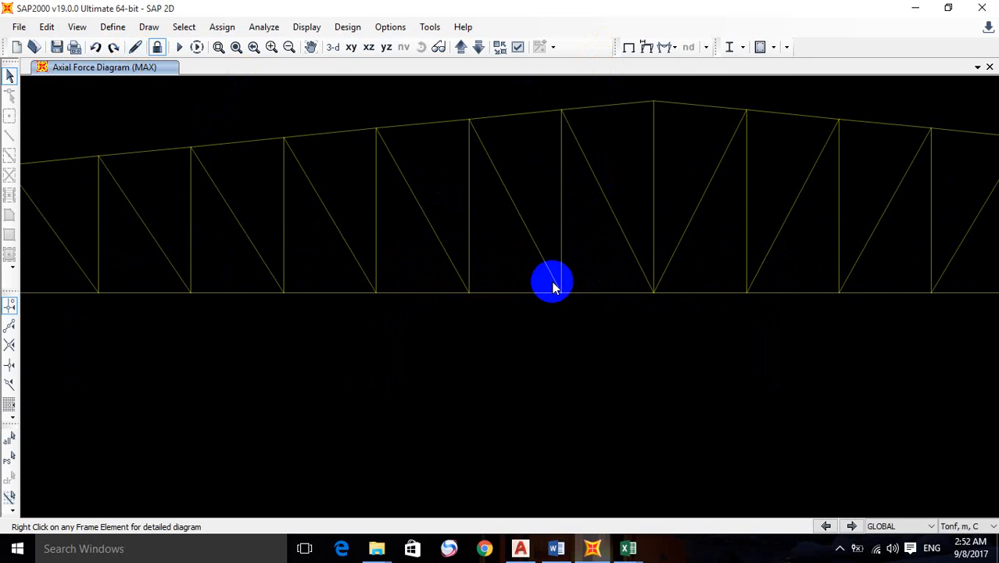
pyautogui.rightClick(435, 129)
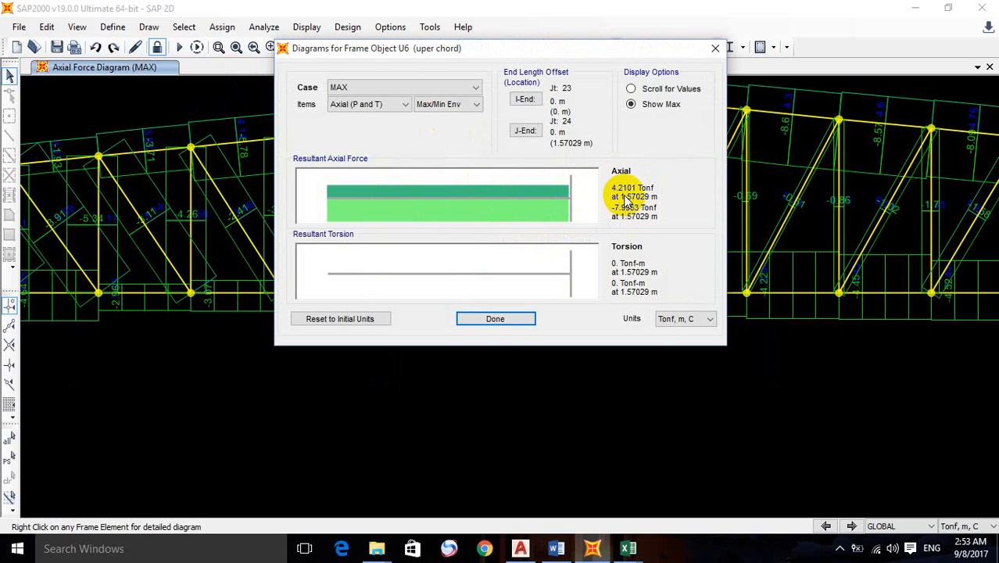
pyautogui.click(503, 320)
pyautogui.moveTo(403, 311); pyautogui.dragTo(748, 304, button='middle')
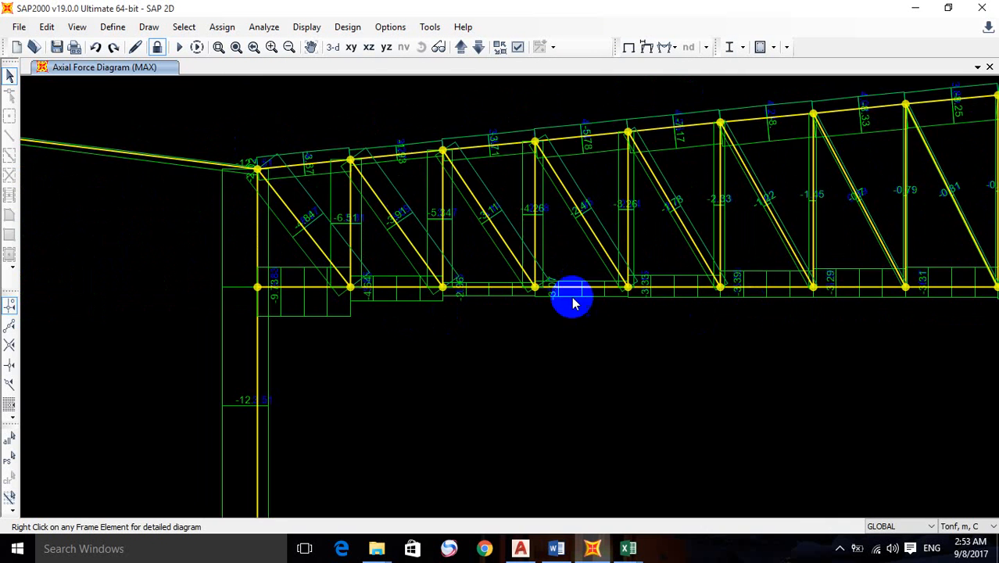
pyautogui.moveTo(573, 304); pyautogui.dragTo(919, 254, button='middle')
pyautogui.scroll(-3, 492, 243)
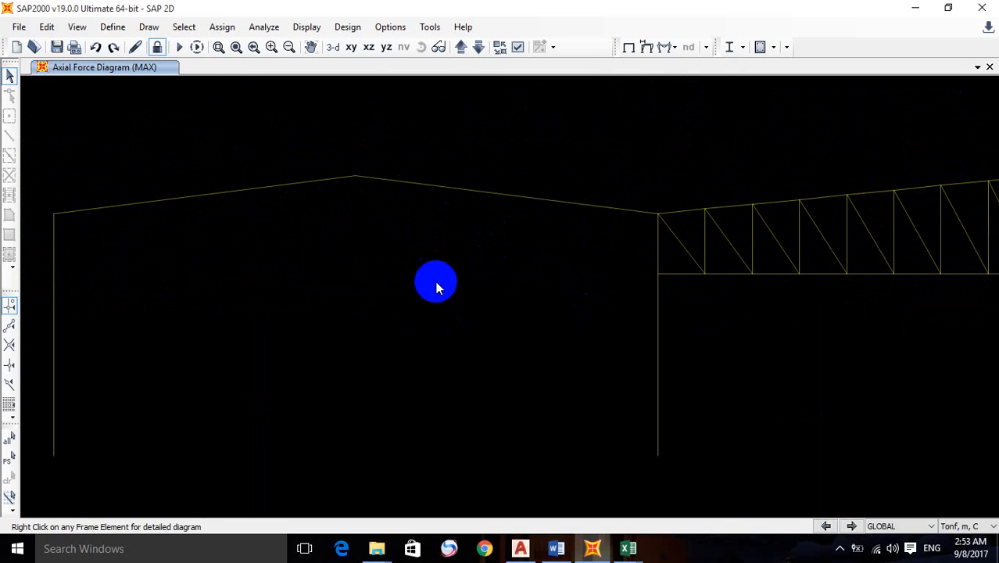
pyautogui.moveTo(437, 288); pyautogui.dragTo(324, 262, button='middle')
pyautogui.moveTo(549, 265); pyautogui.dragTo(423, 269, button='middle')
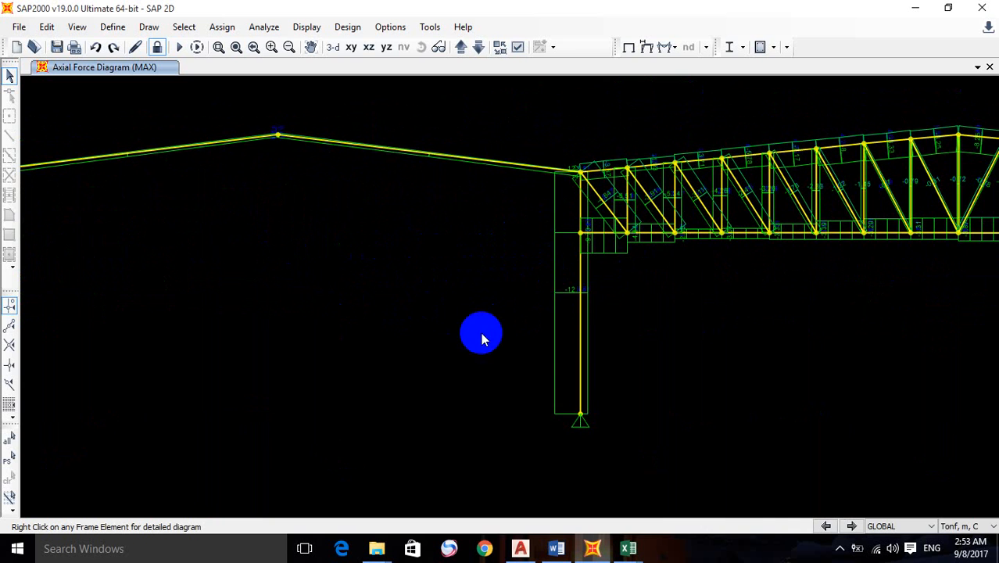